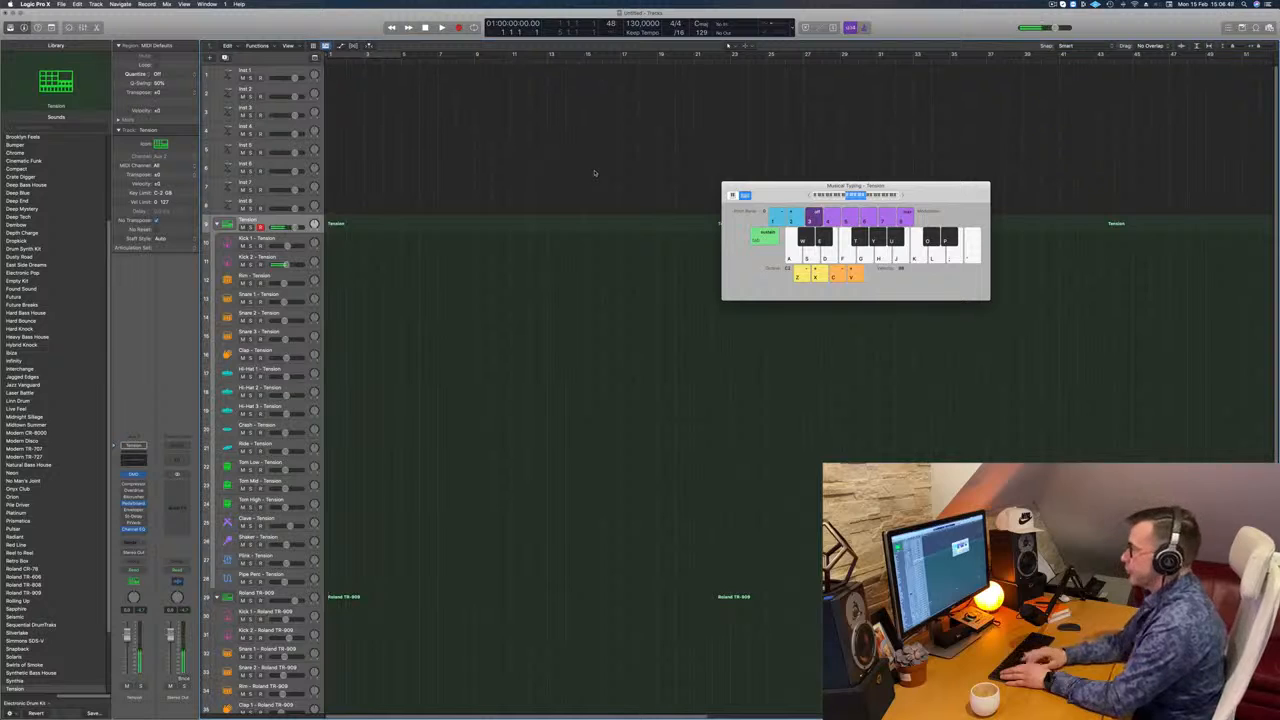
- Record four kick notes on the Tension drum track with Musical Typing, and stop the recording
key("r")
key("a")
key("a")
key("a")
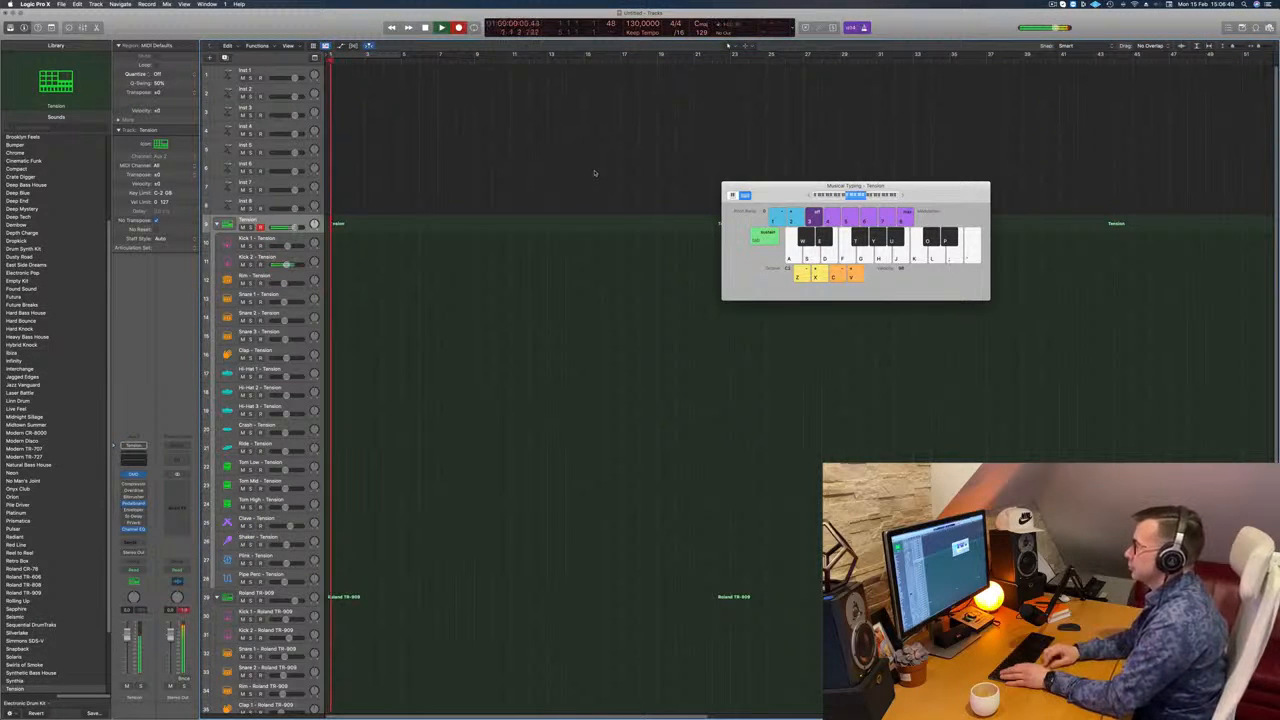
key("space")
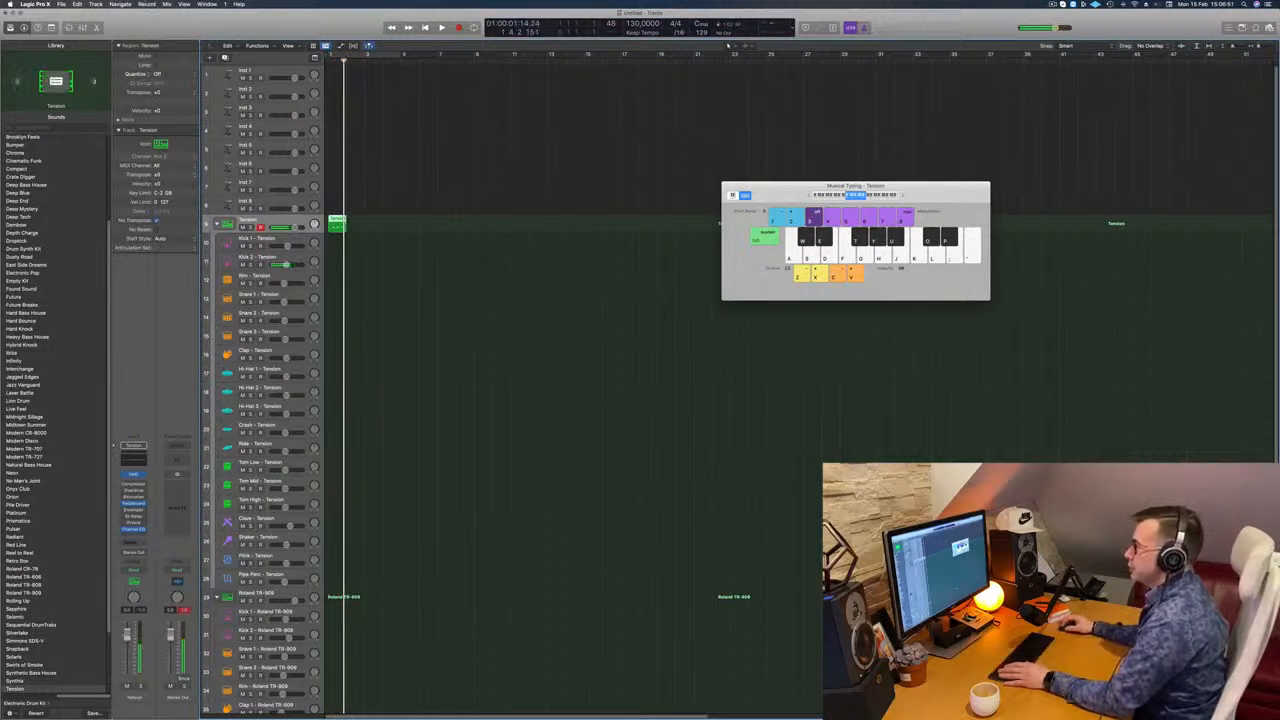
- Open the recorded Tension region in the Piano Roll, quantize all its notes to 1/16 and play it
double_click(338, 221)
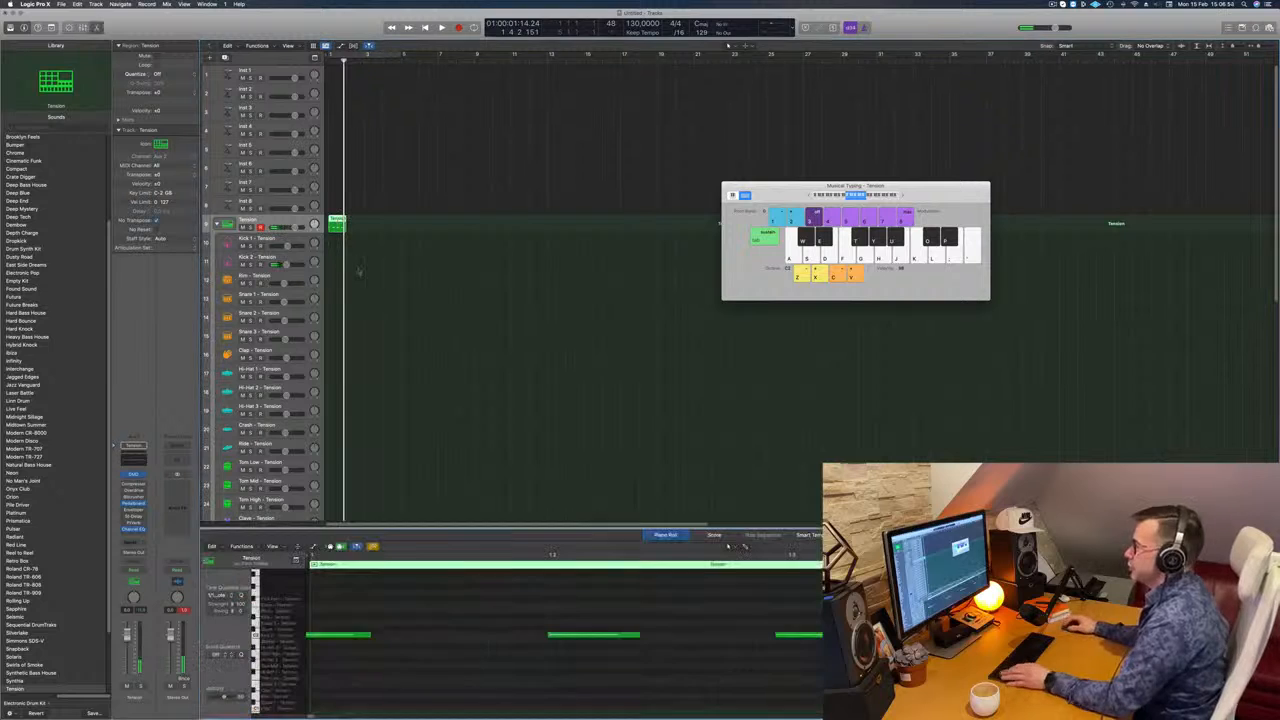
key("super+a")
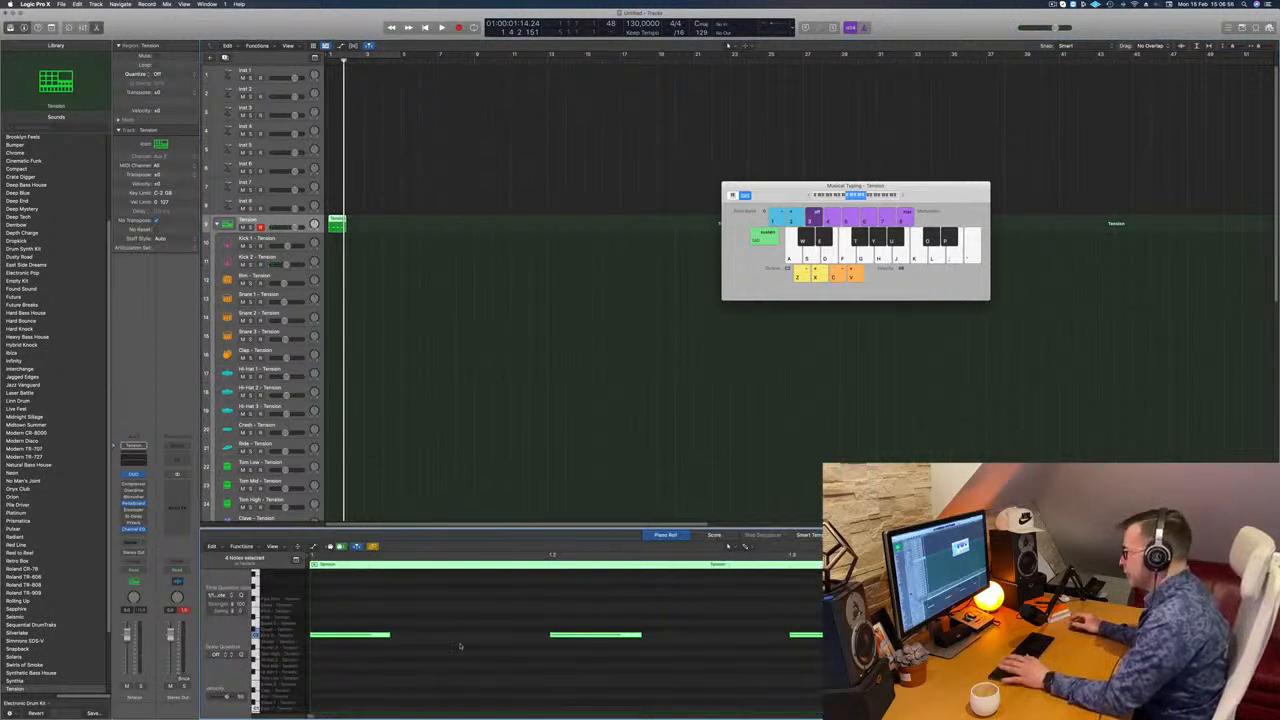
key("space")
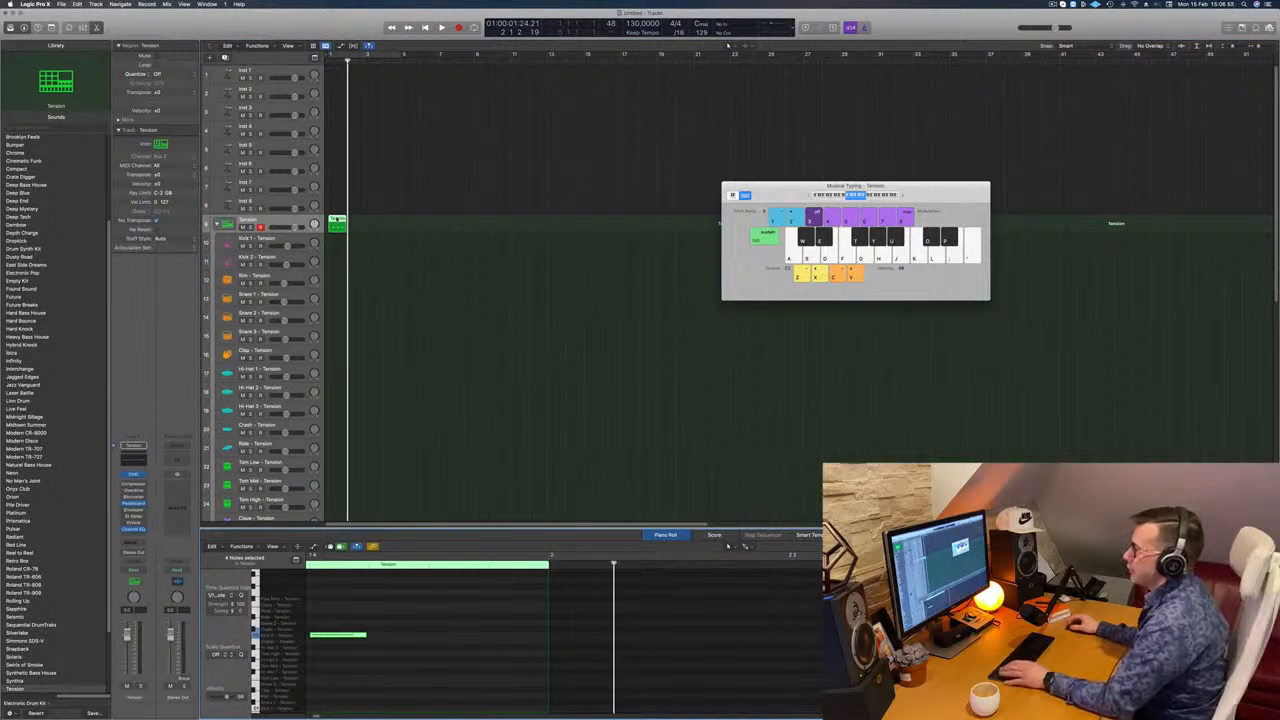
- Turn on cycle playback for the first four bars and move the recorded region to the Kick 2 - Tension track
key("c")
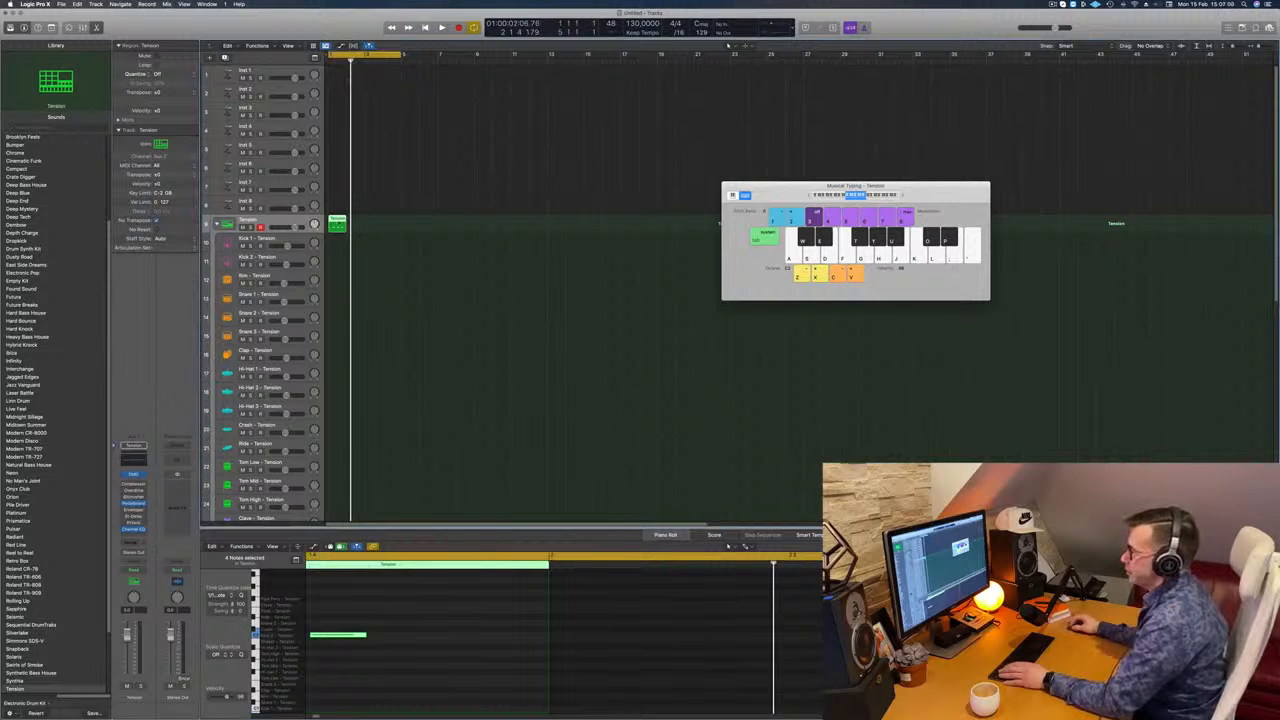
left_click_drag(337, 226, 338, 261)
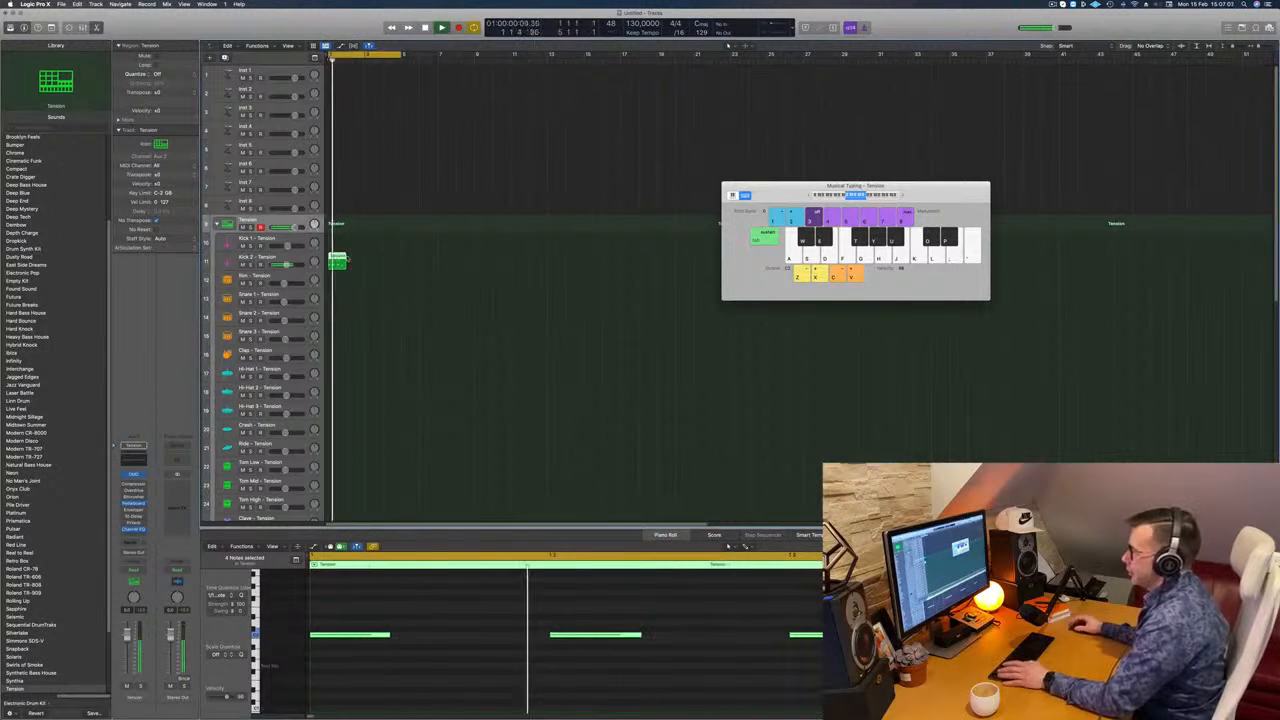
left_click(401, 638)
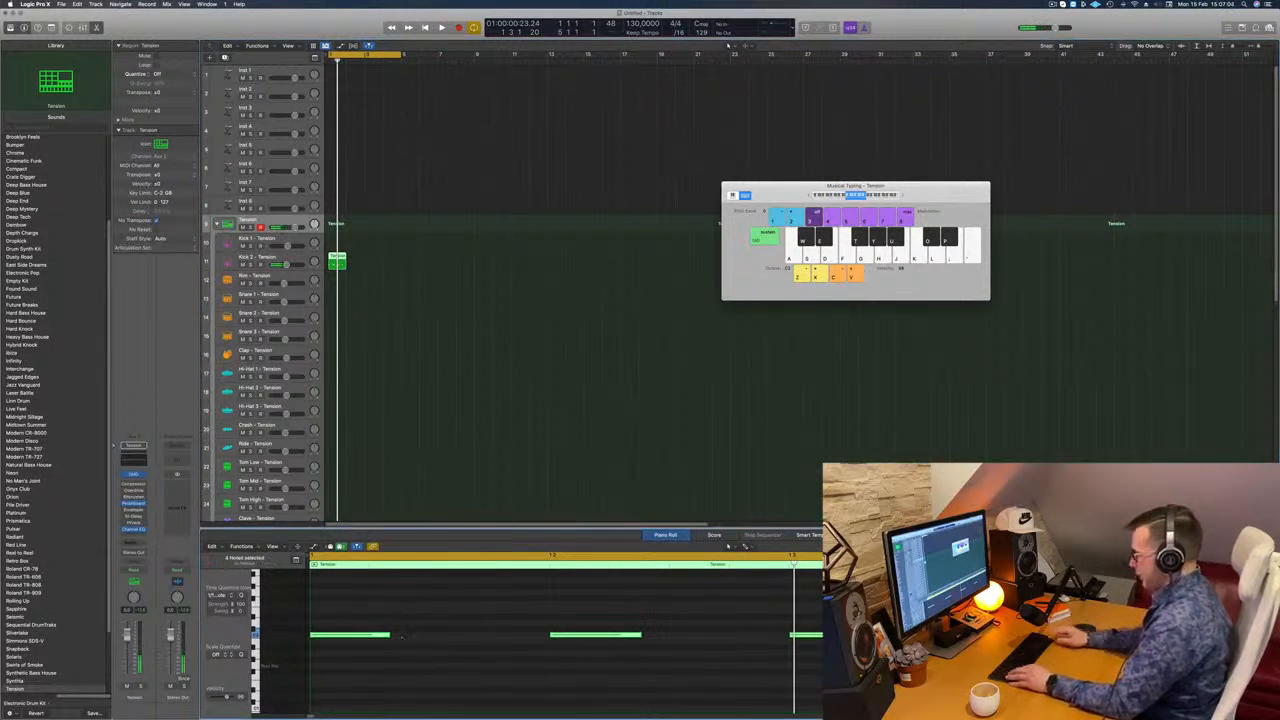
- Duplicate the Kick 2 region until four copies fill the four-bar cycle, and play the loop
scroll(401, 638, "up", 3)
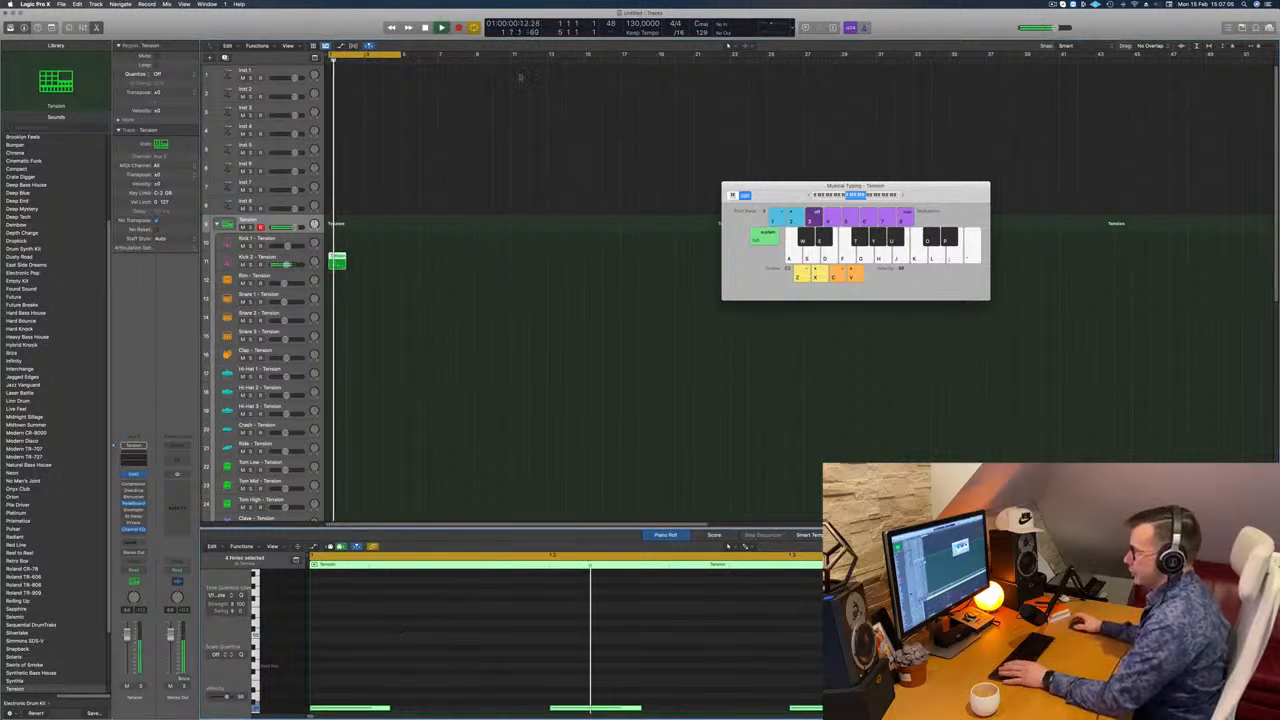
left_click_drag(339, 259, 375, 266)
key("space")
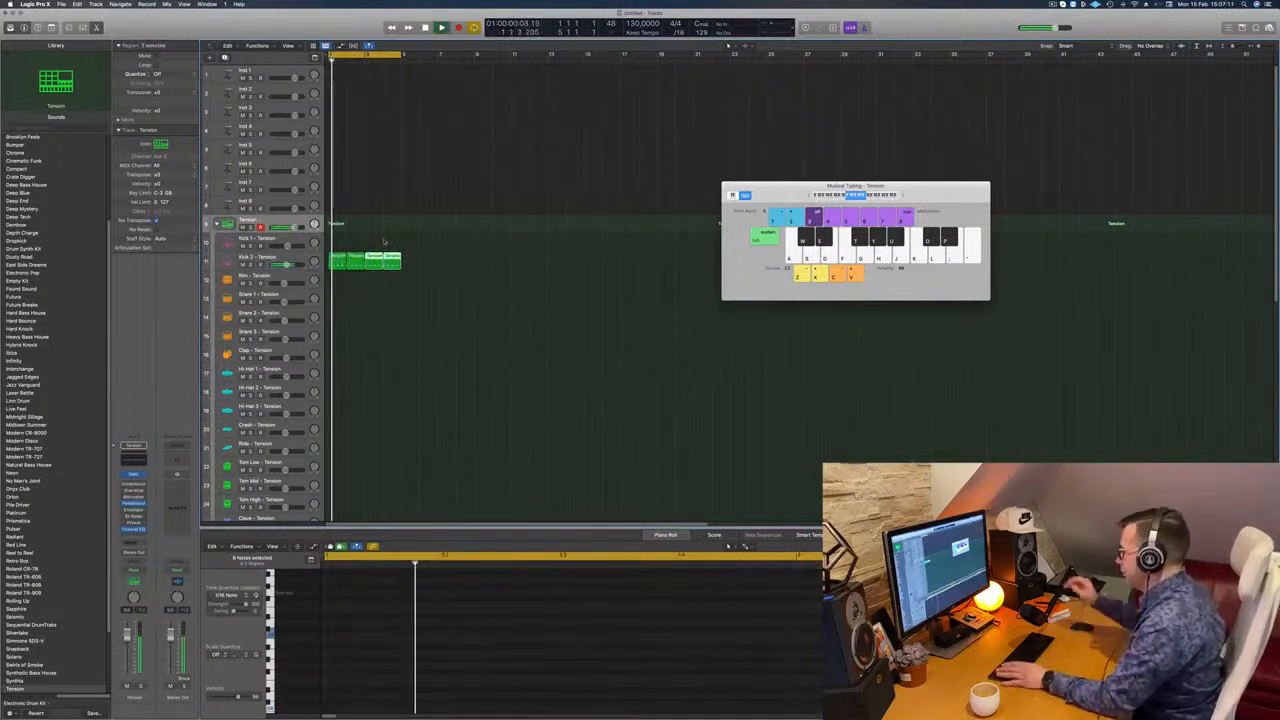
- Open the Drum Synth of the Kick 2 - Tension track, raise its Tone and adjust the Snap
left_click(296, 264)
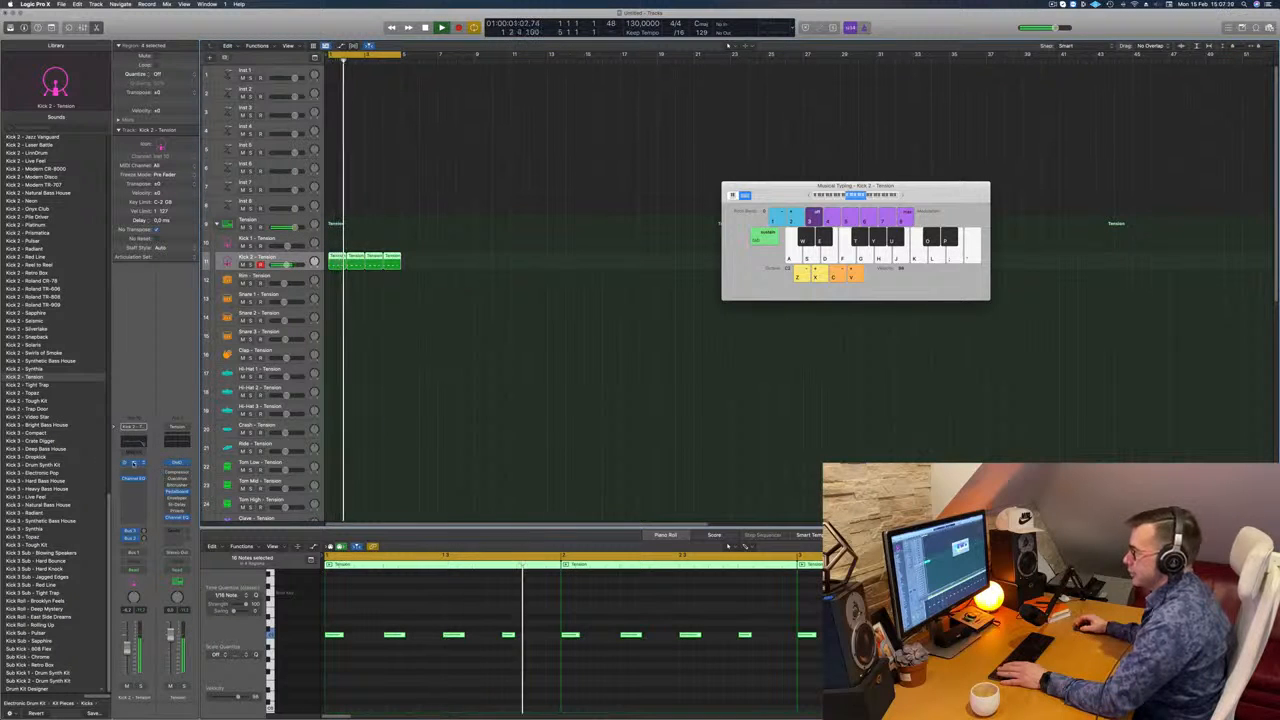
left_click(133, 463)
left_click_drag(656, 110, 748, 131)
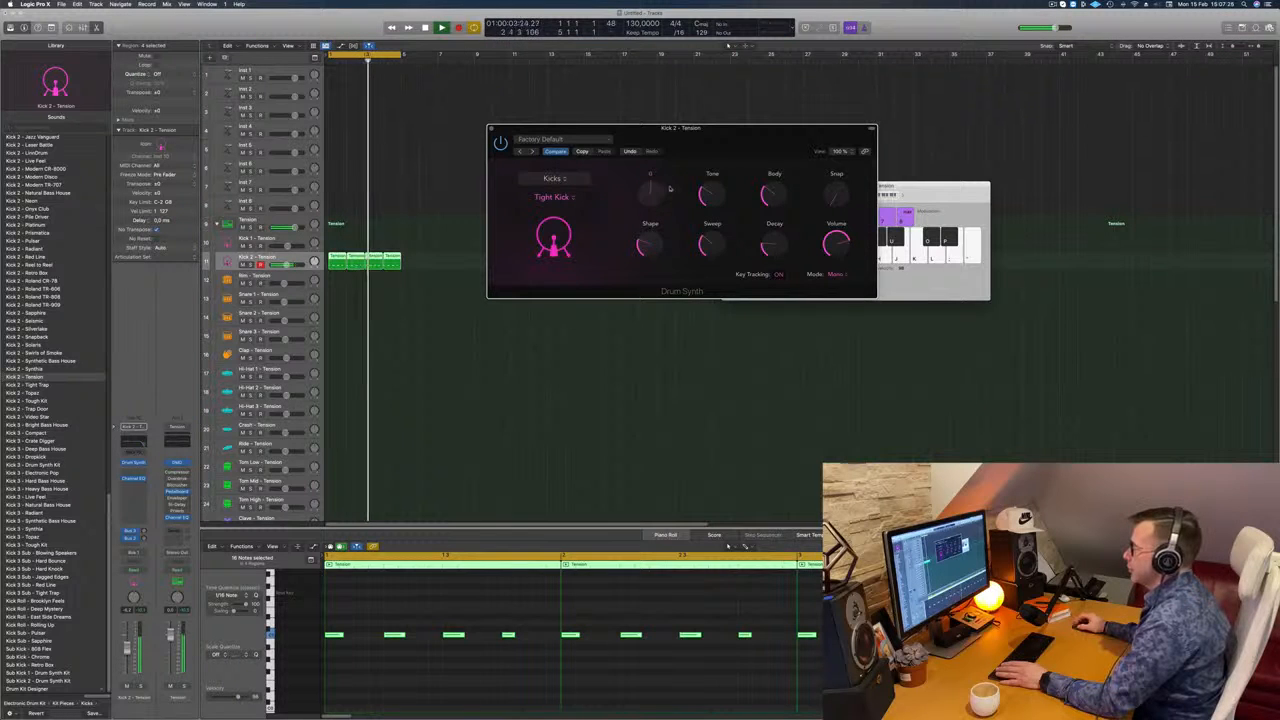
left_click_drag(712, 181, 715, 160)
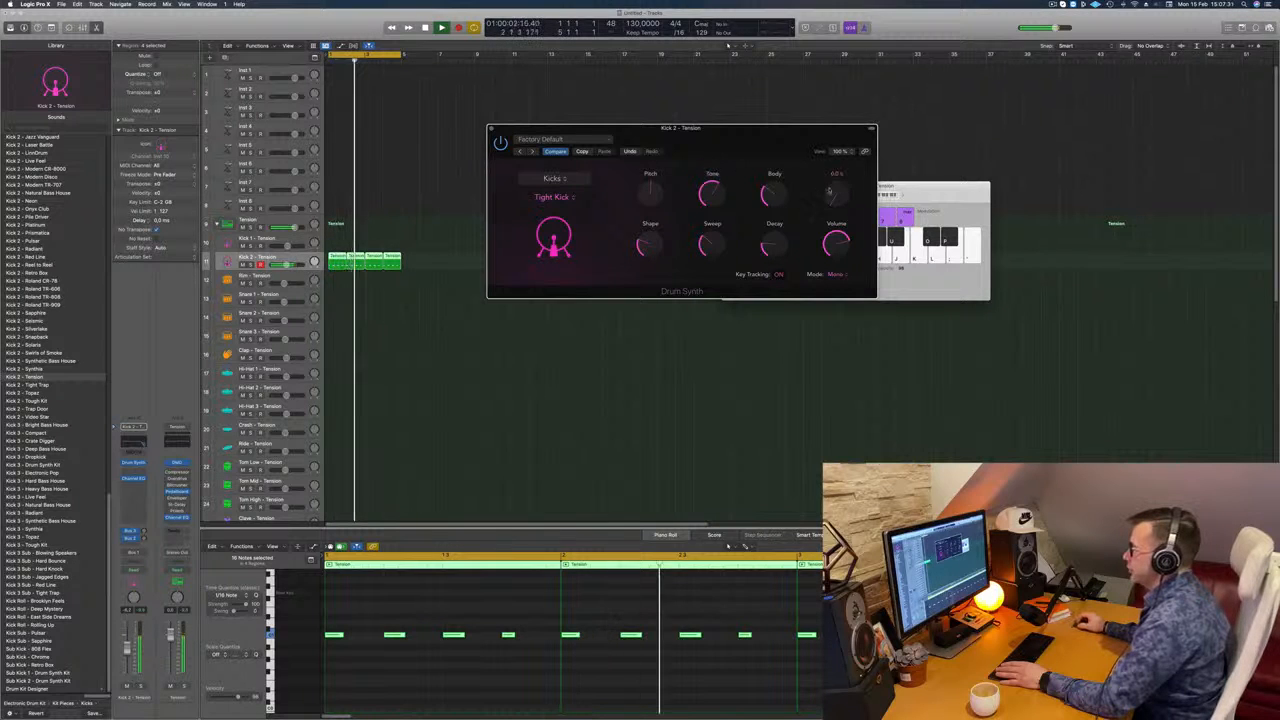
left_click_drag(847, 132, 840, 217)
- Raise the kick's Decay, lower its Sweep and set its Shape to about 21.7 % in the Drum Synth
mouse_move(775, 190)
left_mouse_down()
mouse_move(782, 172)
mouse_move(786, 193)
left_mouse_up()
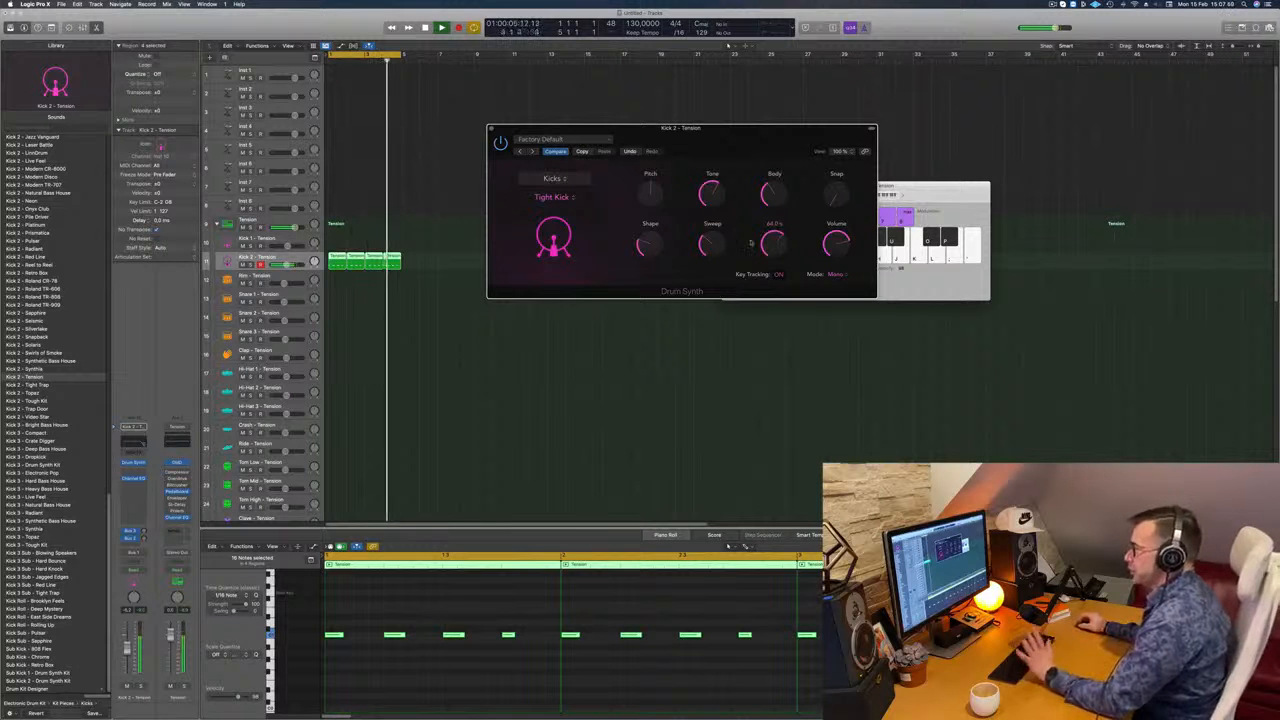
left_click_drag(726, 203, 721, 265)
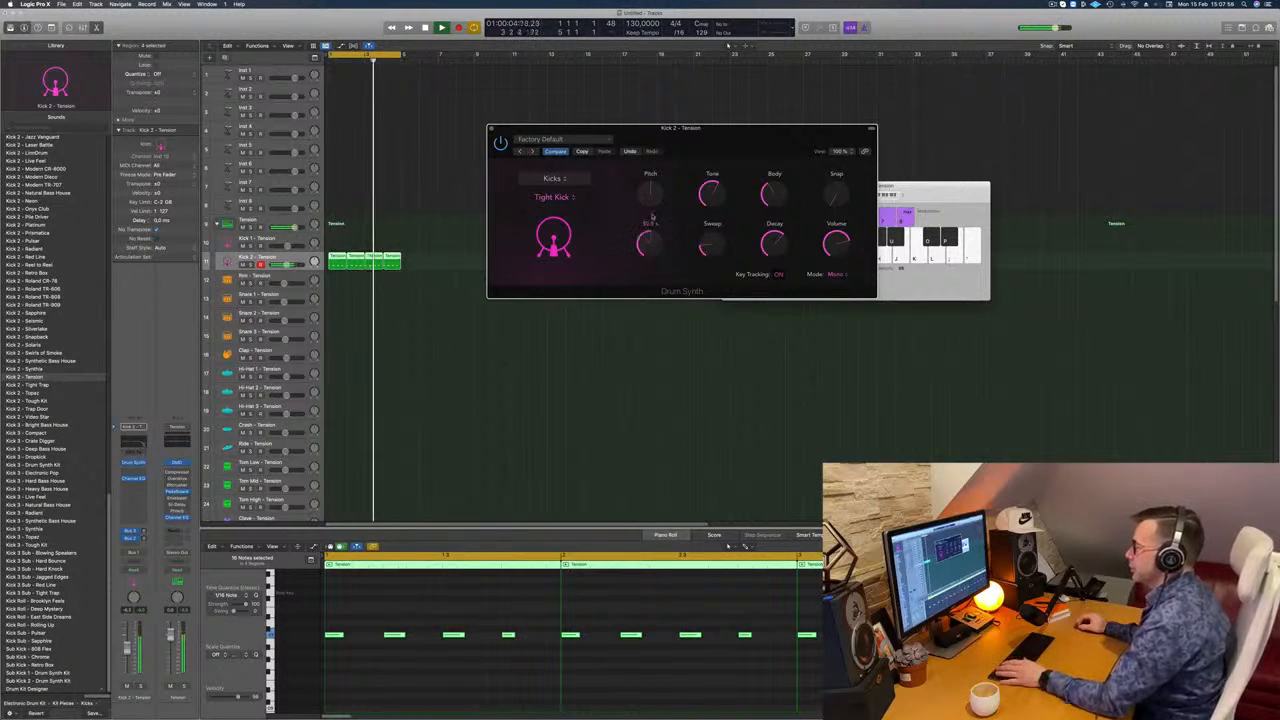
left_click_drag(651, 238, 658, 248)
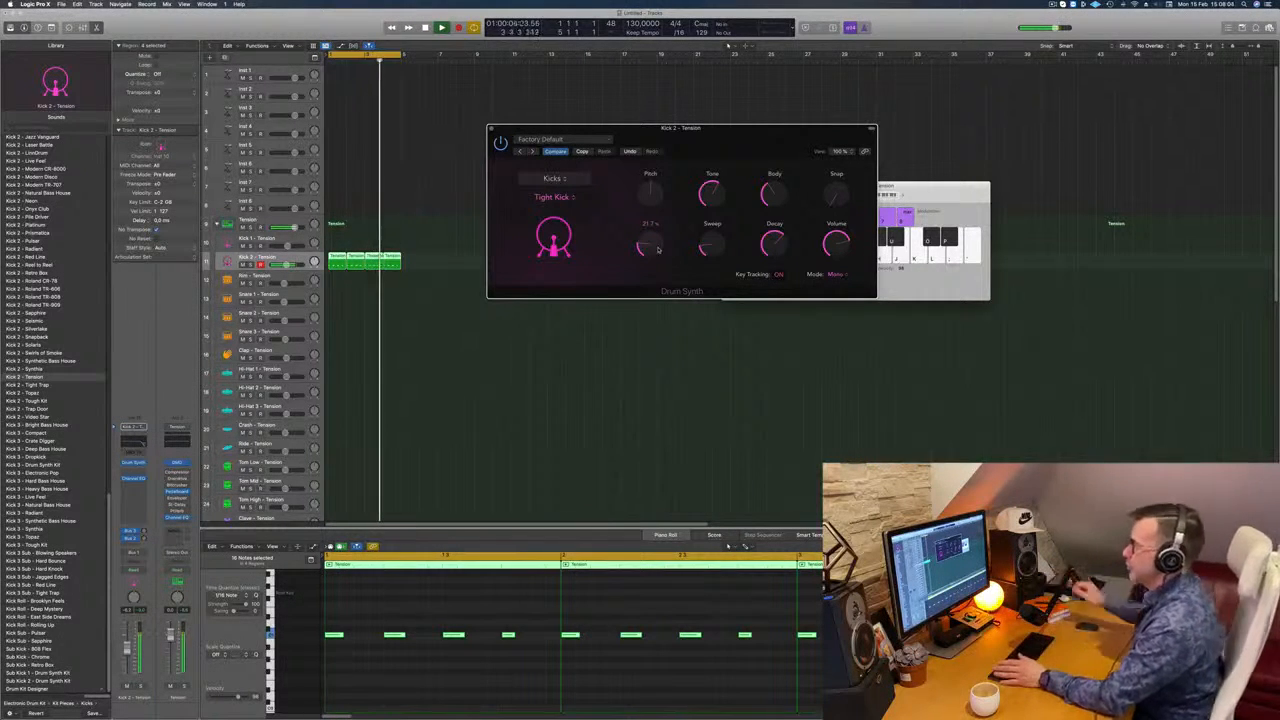
mouse_move(718, 136)
left_mouse_down()
mouse_move(725, 119)
mouse_move(697, 122)
mouse_move(712, 124)
left_mouse_up()
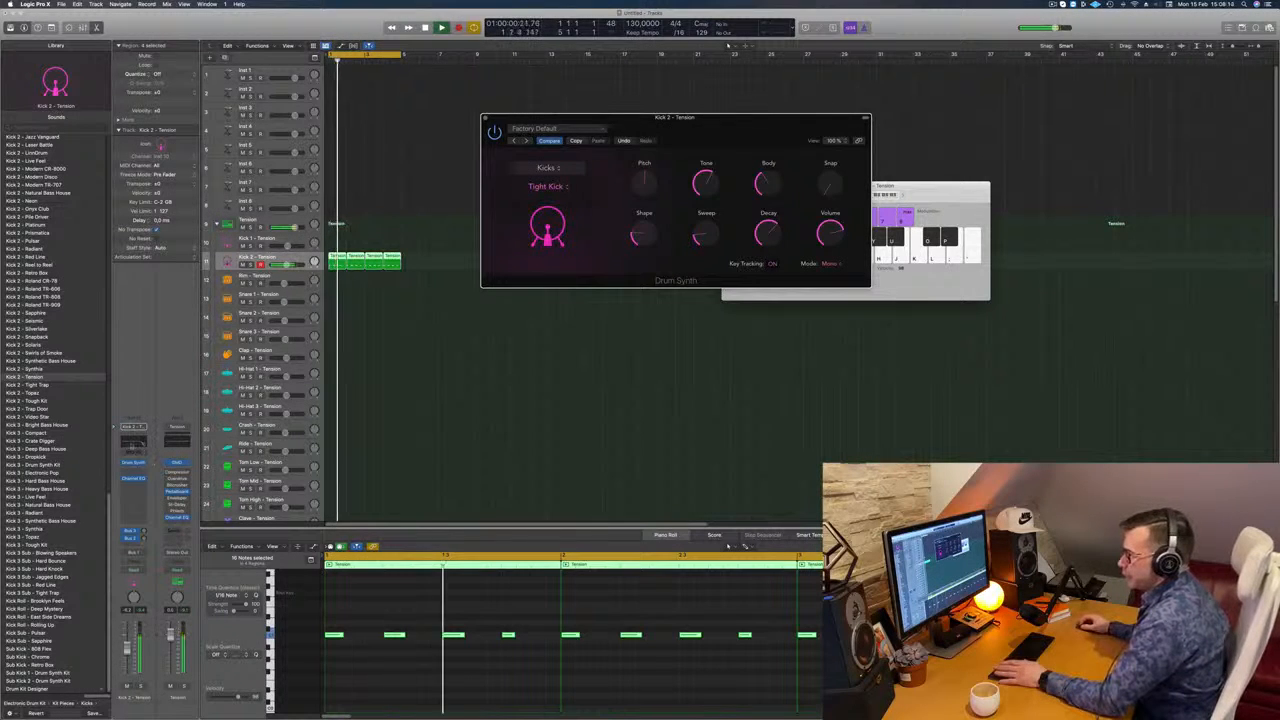
- Examine the Kick 2 frequency spectrum in its Channel EQ and close the EQ
left_click(132, 445)
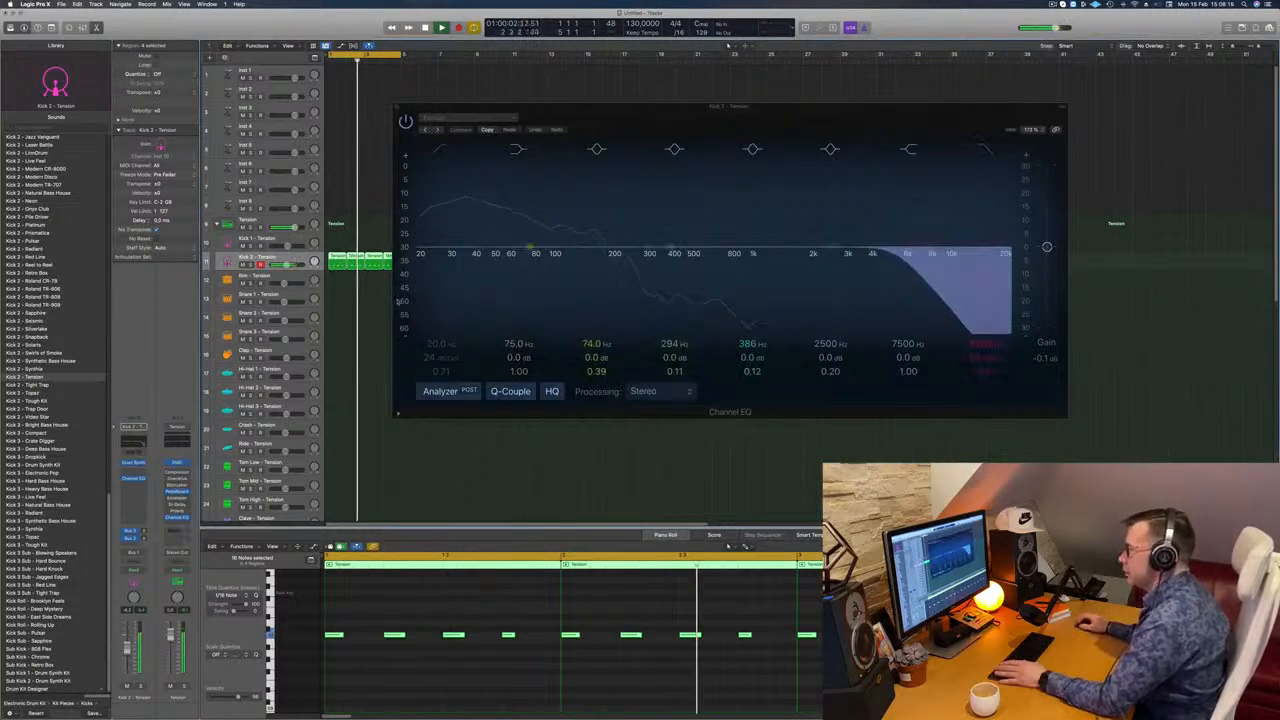
left_click(397, 107)
left_click(397, 107)
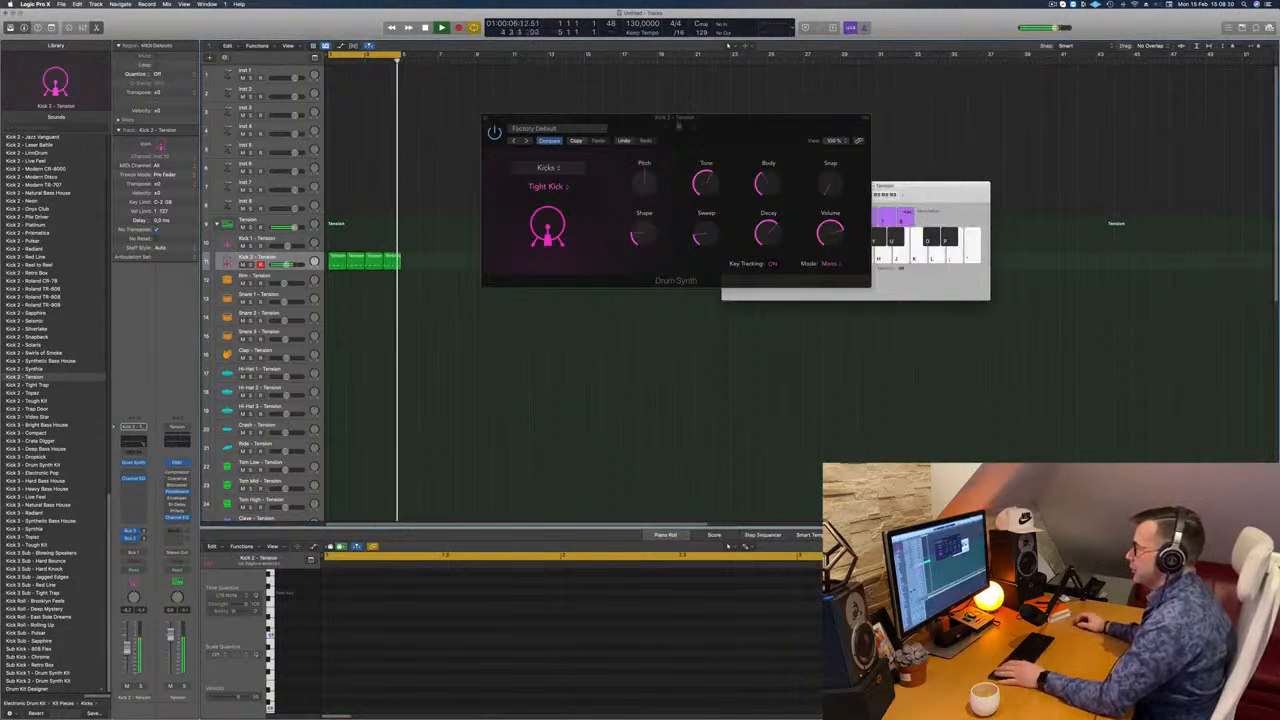
- Move the Drum Synth window aside and copy the first Kick 2 region to the Hi-Hat 1 - Tension track
left_click_drag(678, 122, 836, 91)
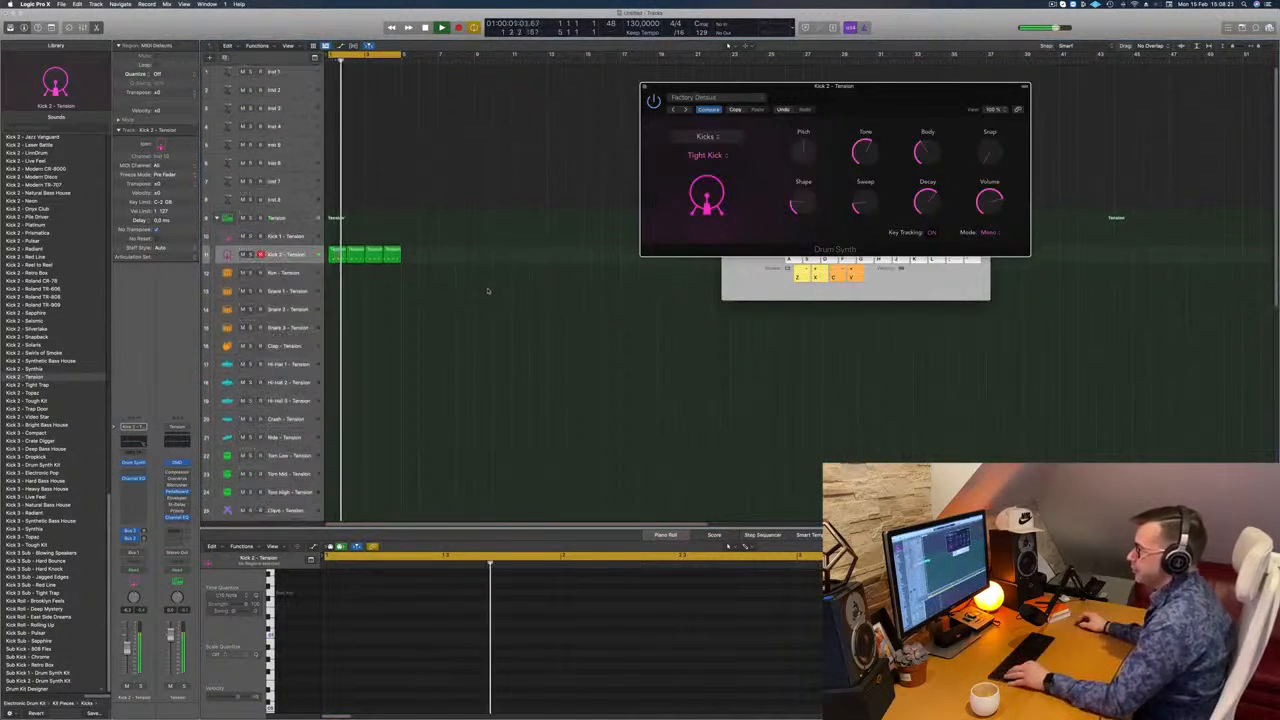
scroll(488, 291, "down", 1)
key("space")
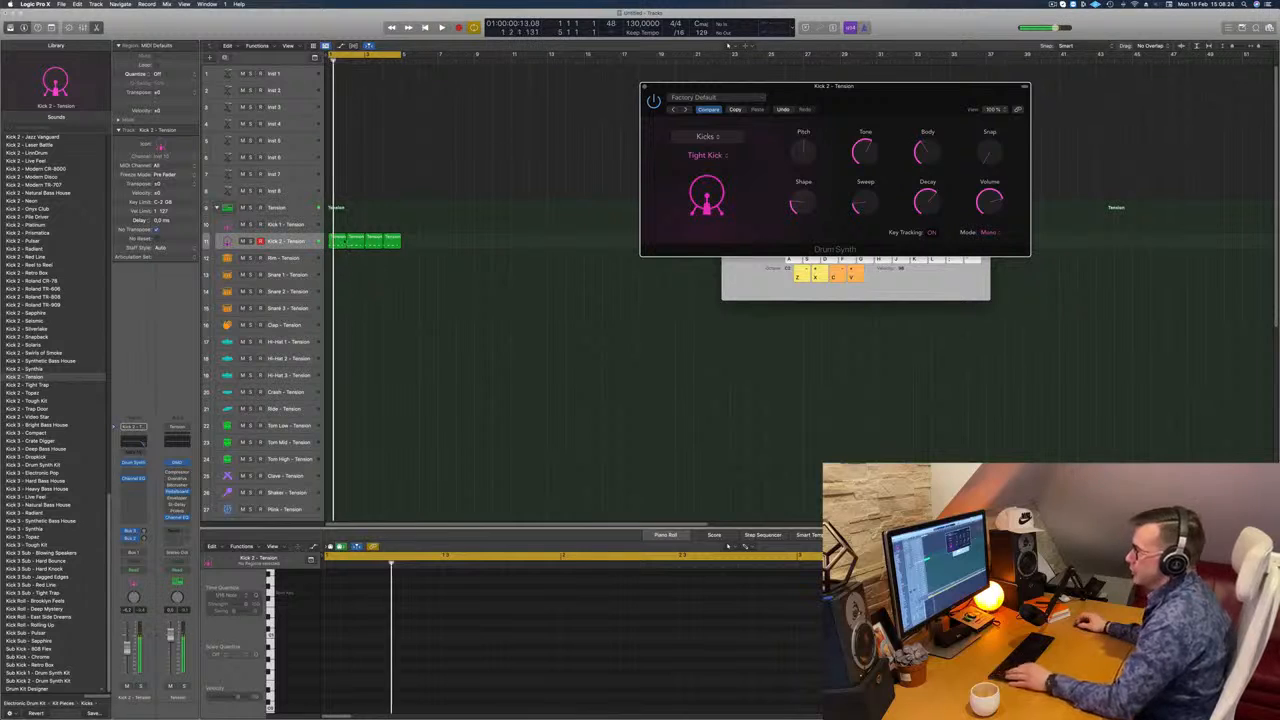
left_click(338, 238)
left_click_drag(337, 251, 338, 356)
key("space")
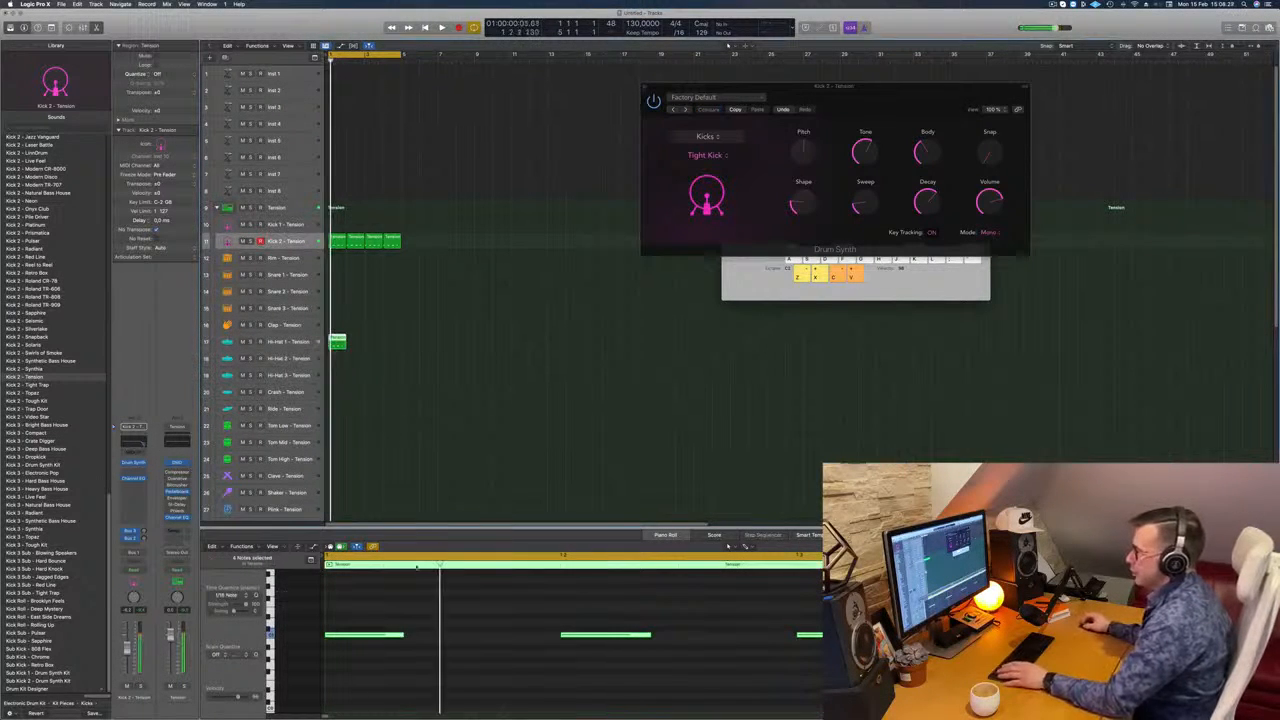
- Move the copied region from Hi-Hat 1 to the Hi-Hat 3 - Tension track
scroll(476, 639, "left", 5)
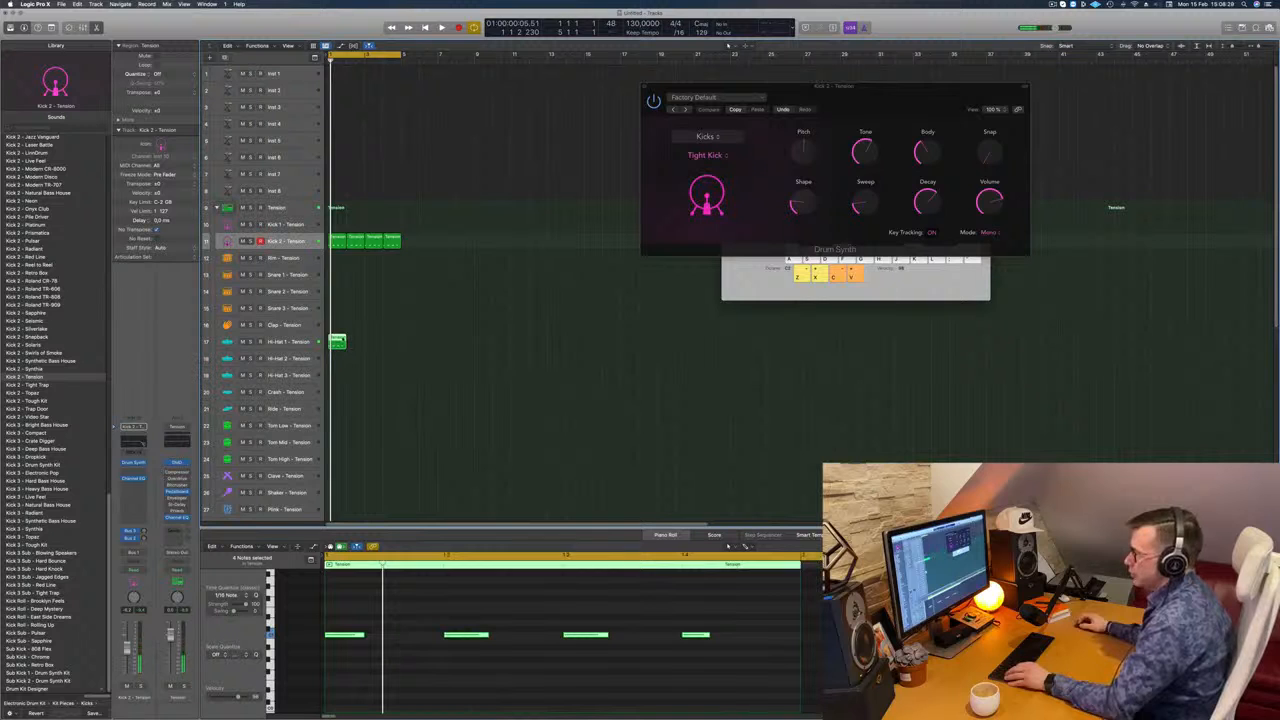
key("space")
left_click_drag(337, 342, 338, 378)
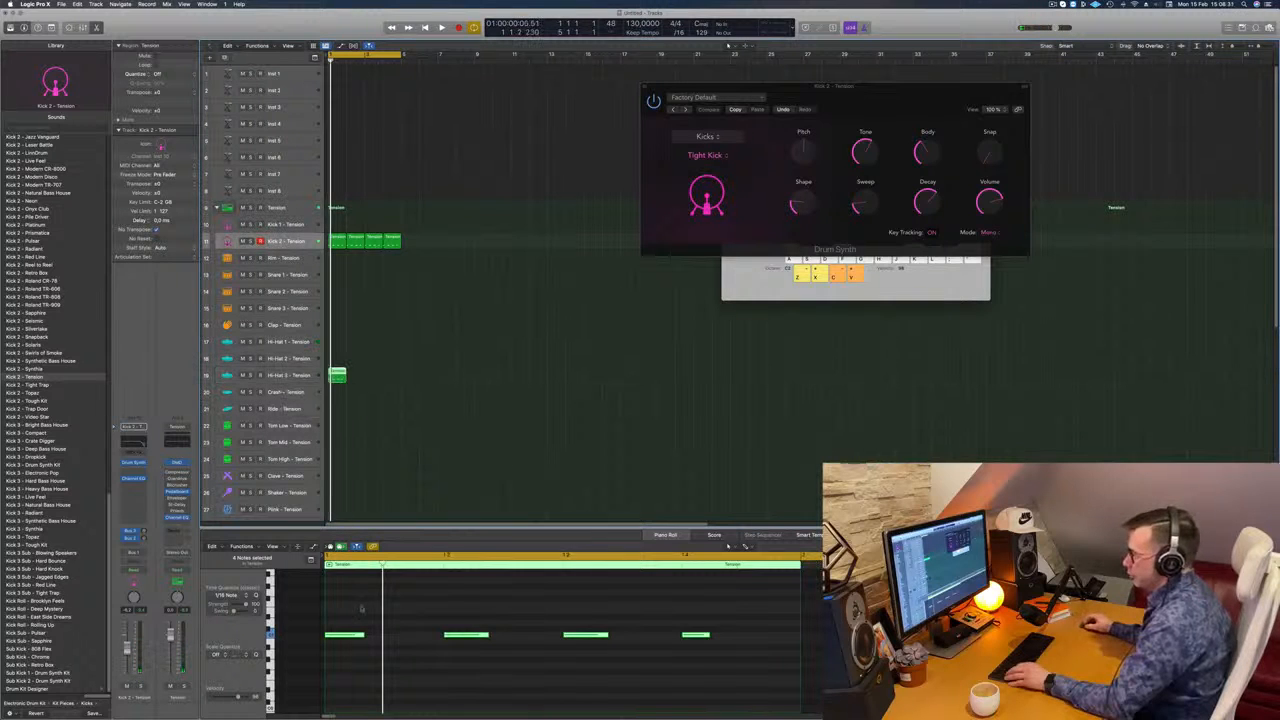
- Shift all four notes of the Hi-Hat 3 region two sixteenths later onto the off-beats, and play the result
left_click_drag(353, 607, 738, 674)
key("alt+Right")
key("alt+Right")
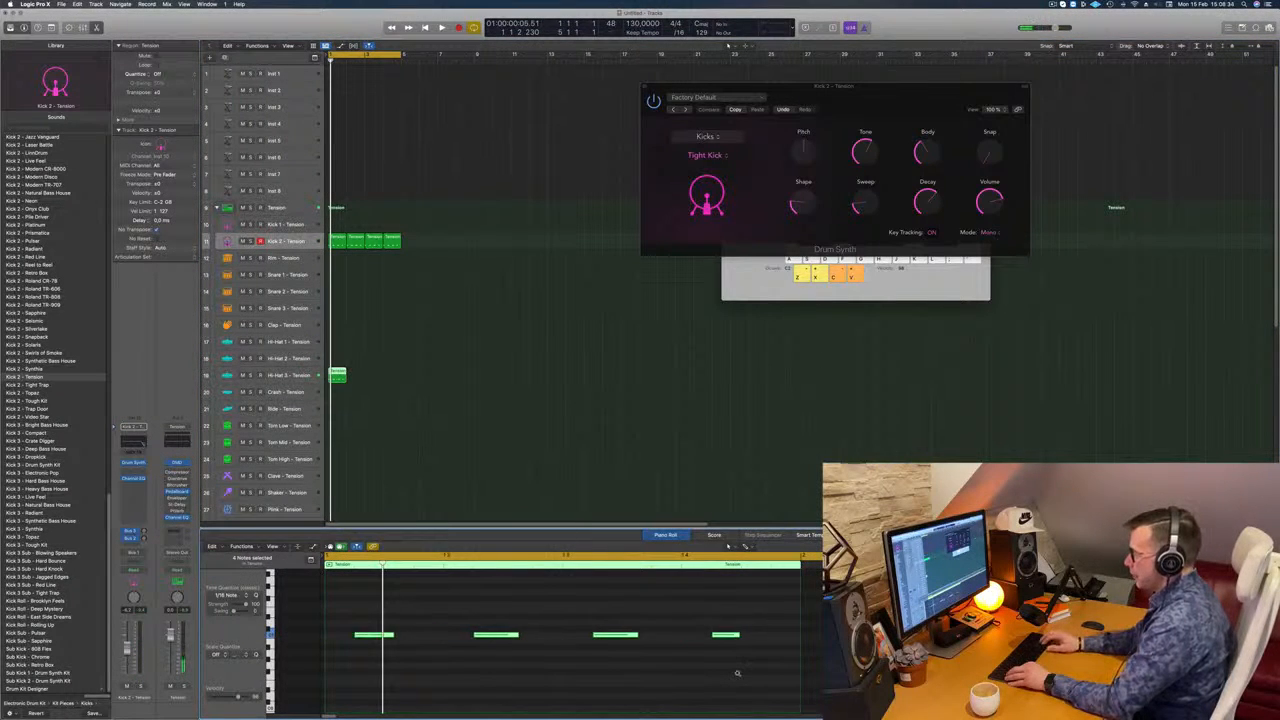
key("space")
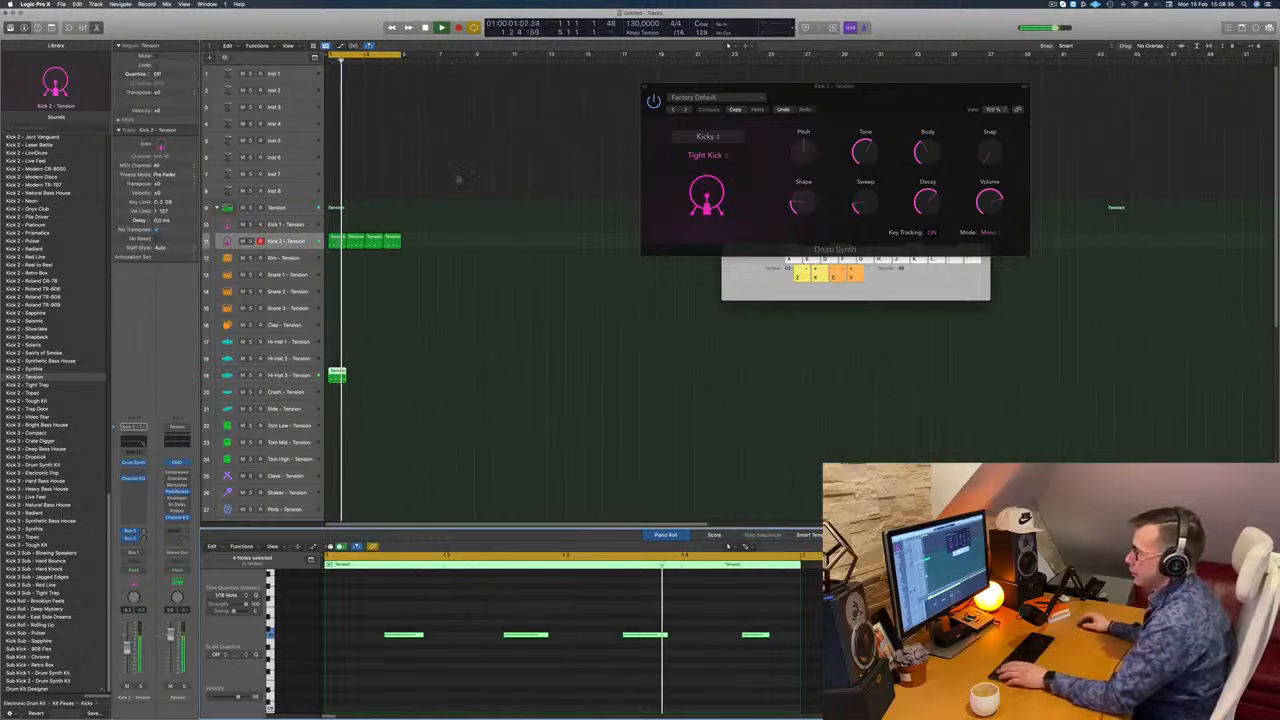
- Move the off-beat region from Hi-Hat 3 to the Crash - Tension track and select that track
left_click(295, 375)
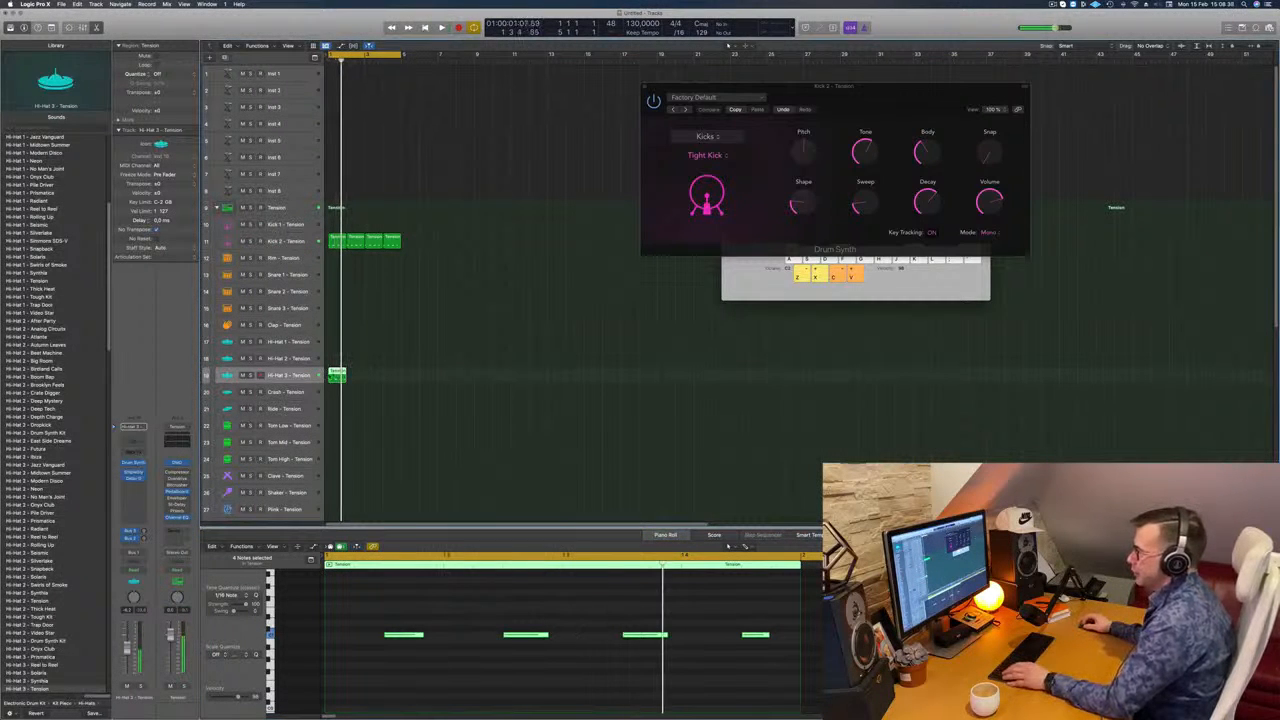
left_click_drag(333, 382, 333, 397)
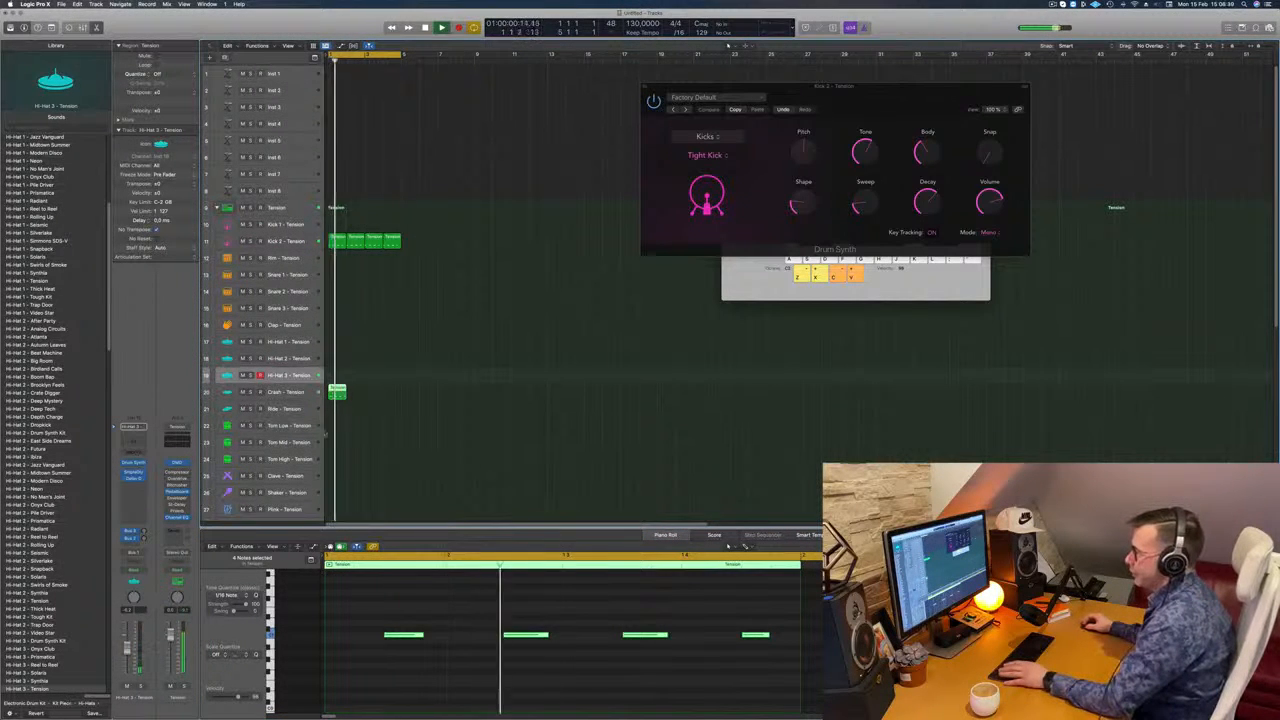
left_click(290, 392)
- Try transposing the four notes of the Crash region by an octave during playback
scroll(390, 604, "down", 2)
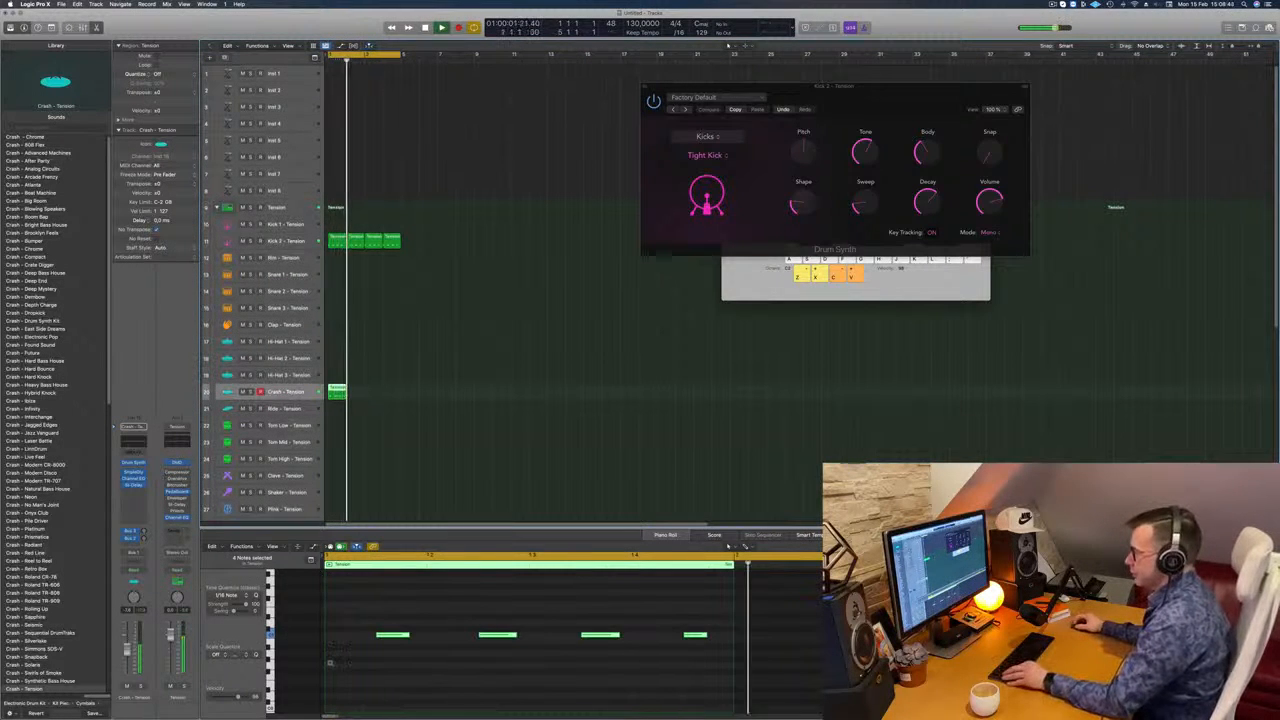
scroll(333, 661, "down", 1)
scroll(337, 661, "up", 5)
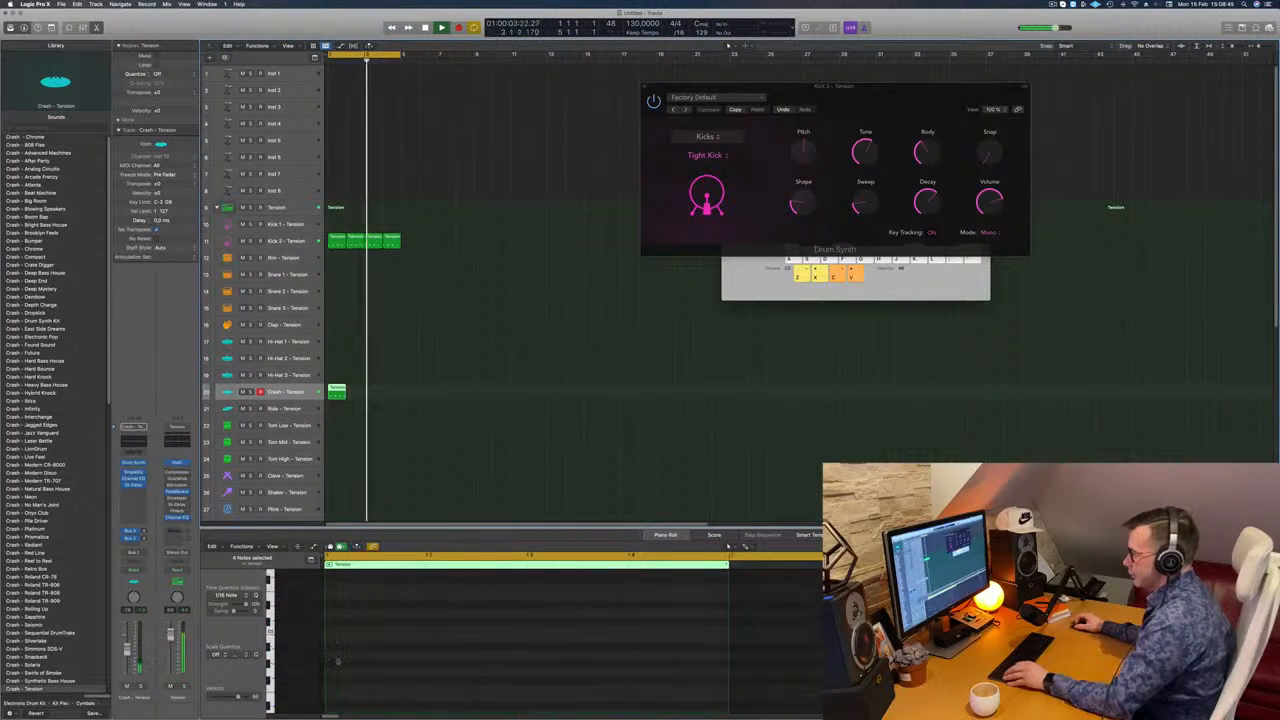
scroll(338, 662, "down", 4)
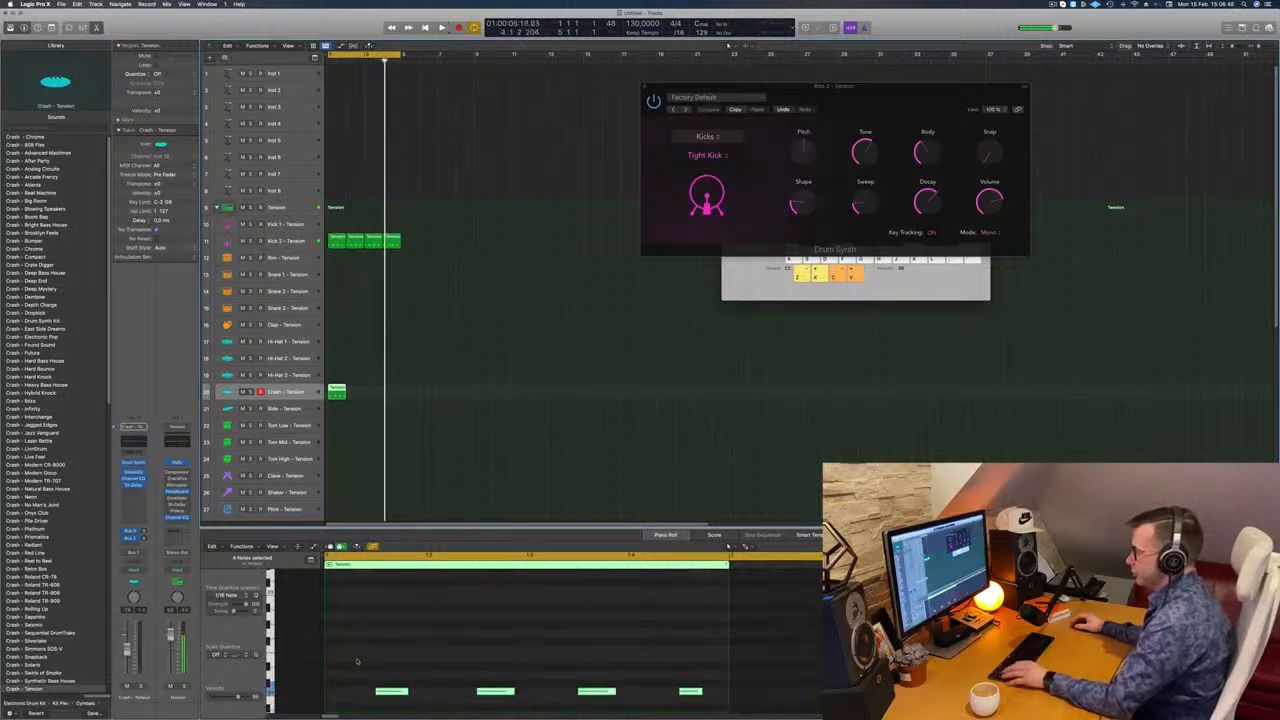
scroll(360, 663, "down", 3)
left_click_drag(361, 663, 593, 702)
key("space")
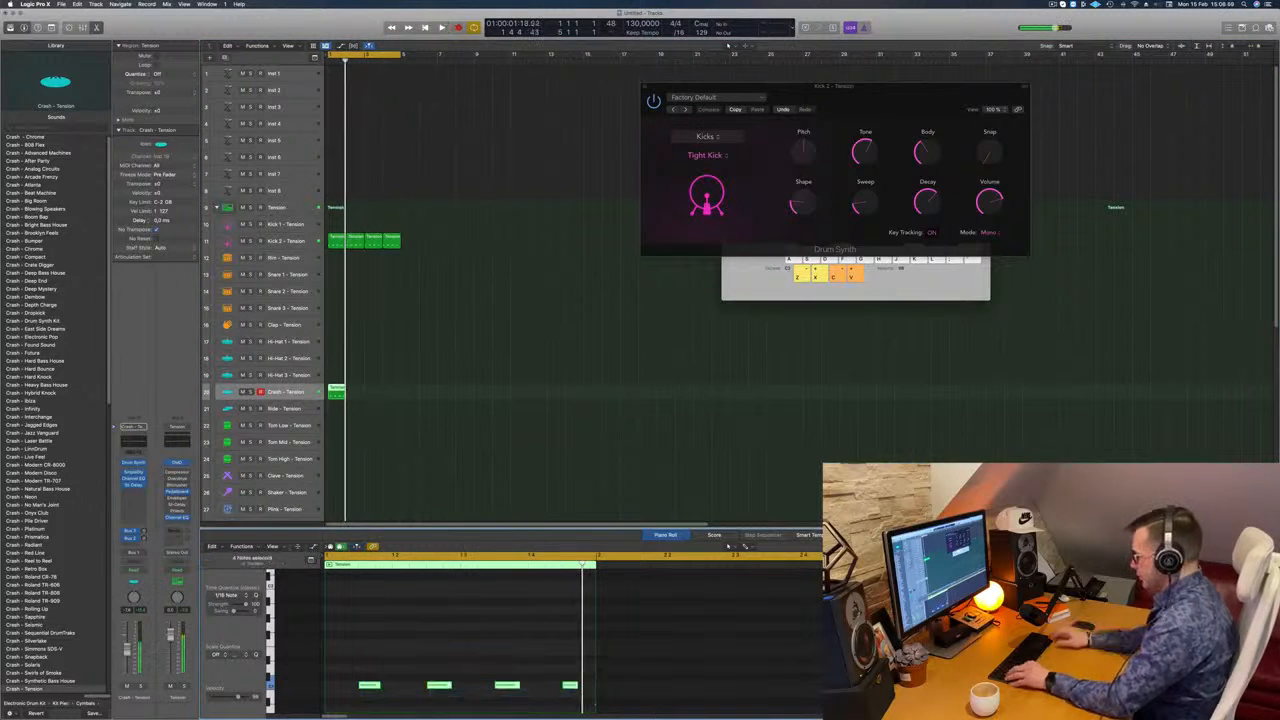
key("alt+shift+Up")
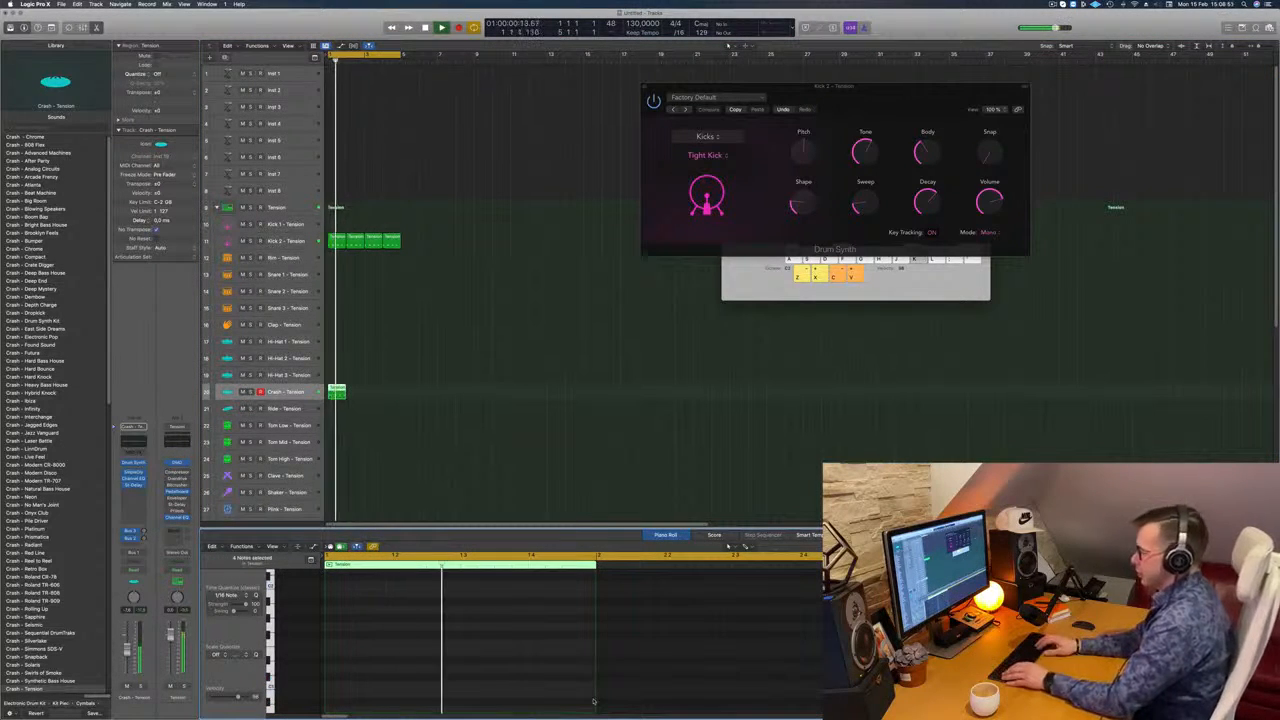
key("alt+shift+Up")
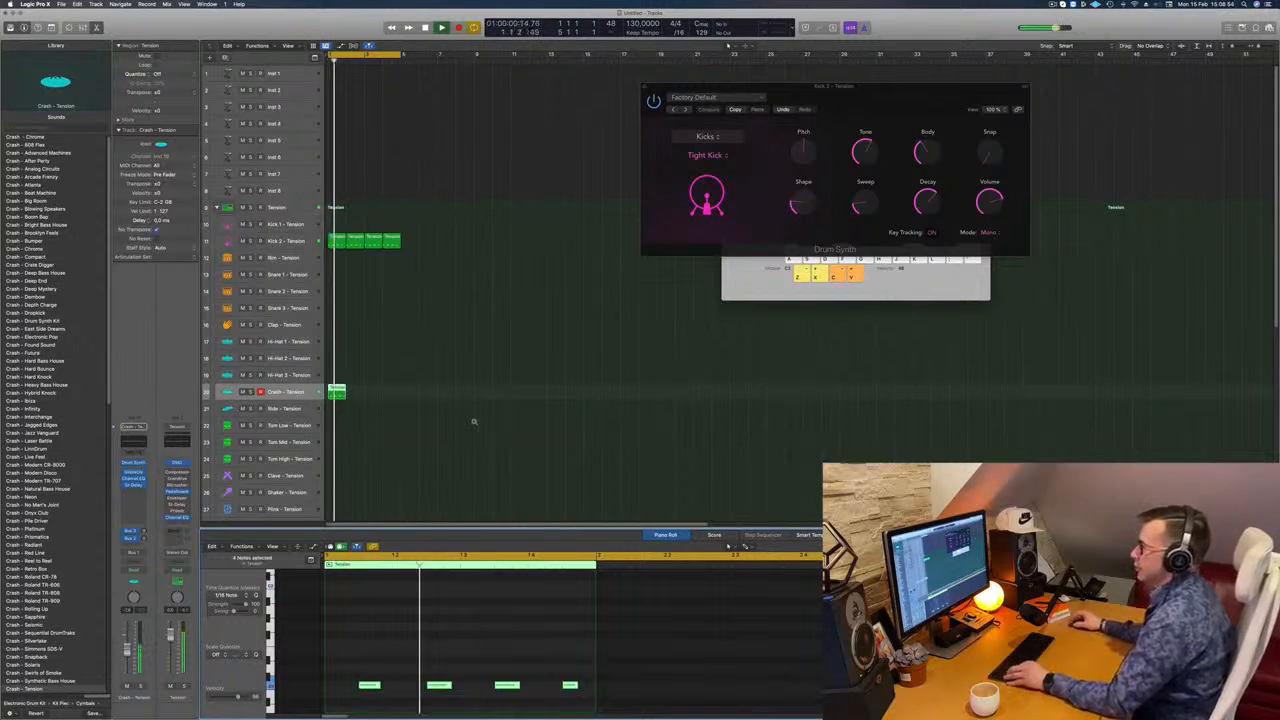
scroll(474, 421, "down", 4)
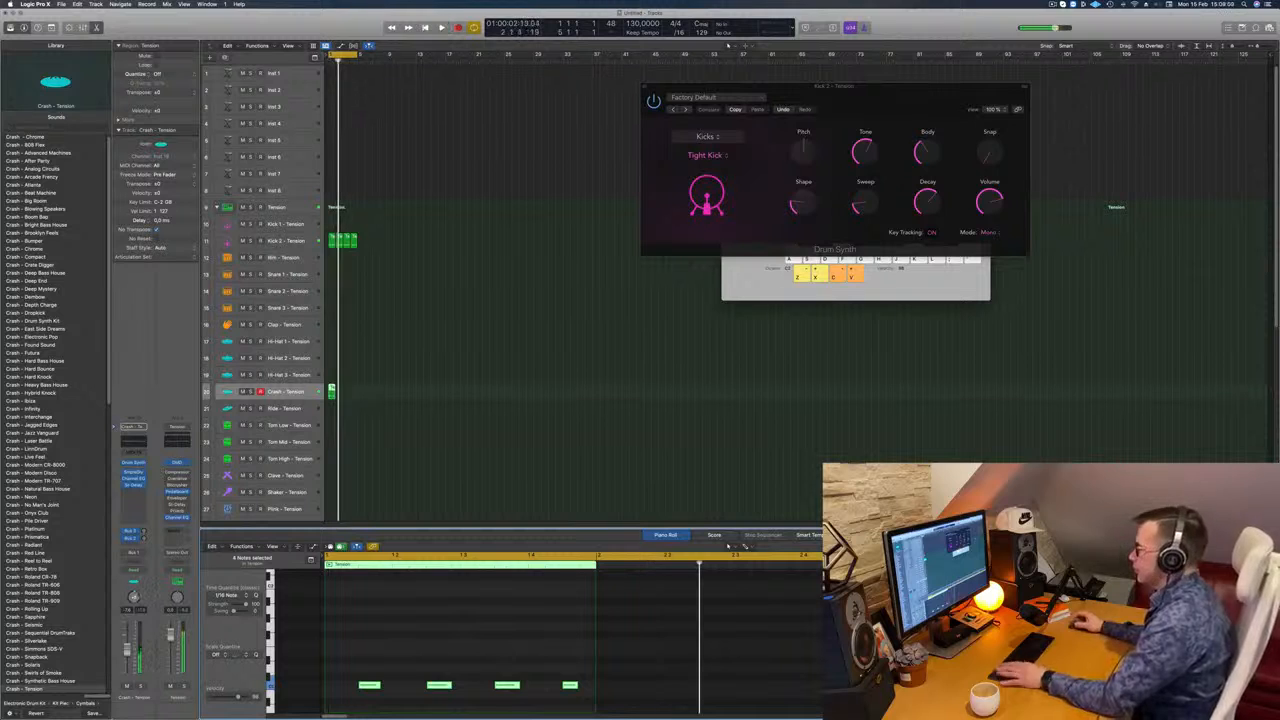
- Repeat the one-bar Crash - Tension region to fill bars 1 to 4 and play the pattern
scroll(331, 369, "up", 5)
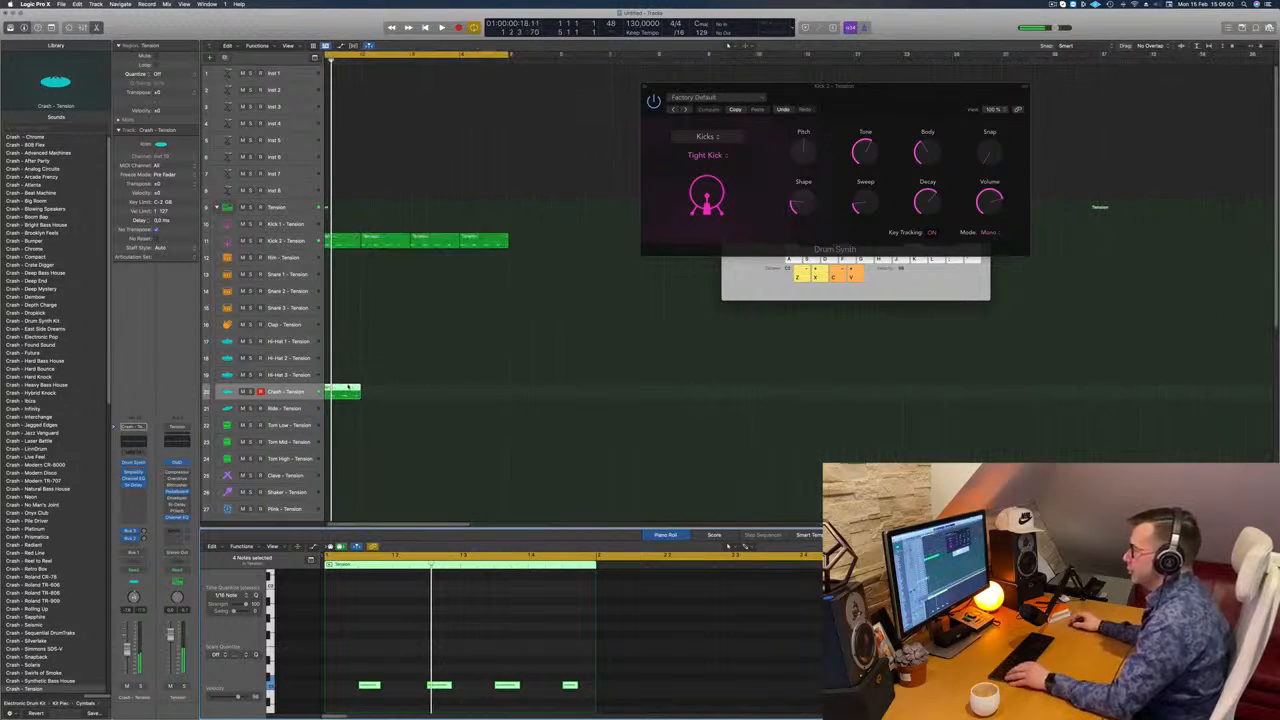
left_click_drag(350, 391, 474, 400)
scroll(474, 400, "down", 4)
key("space")
left_click(314, 392)
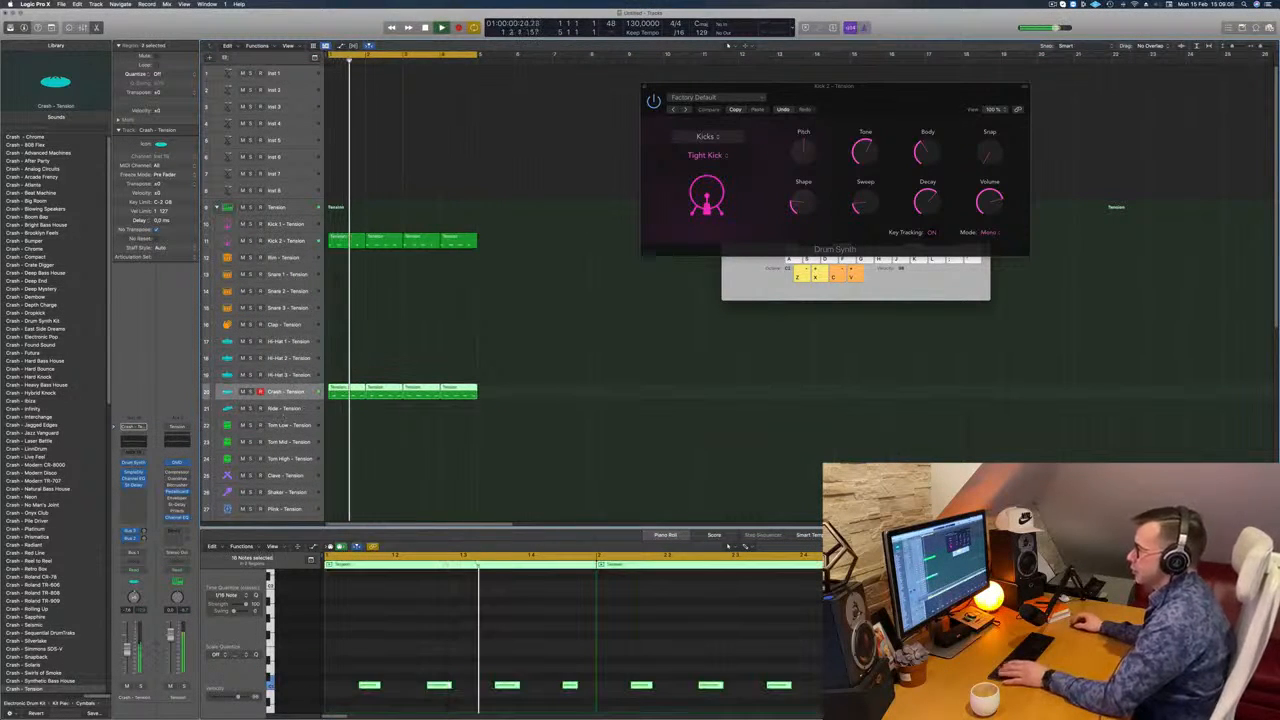
- Open the Crash track's Drum Synth and try adjusting its Pitch during playback
left_click(133, 463)
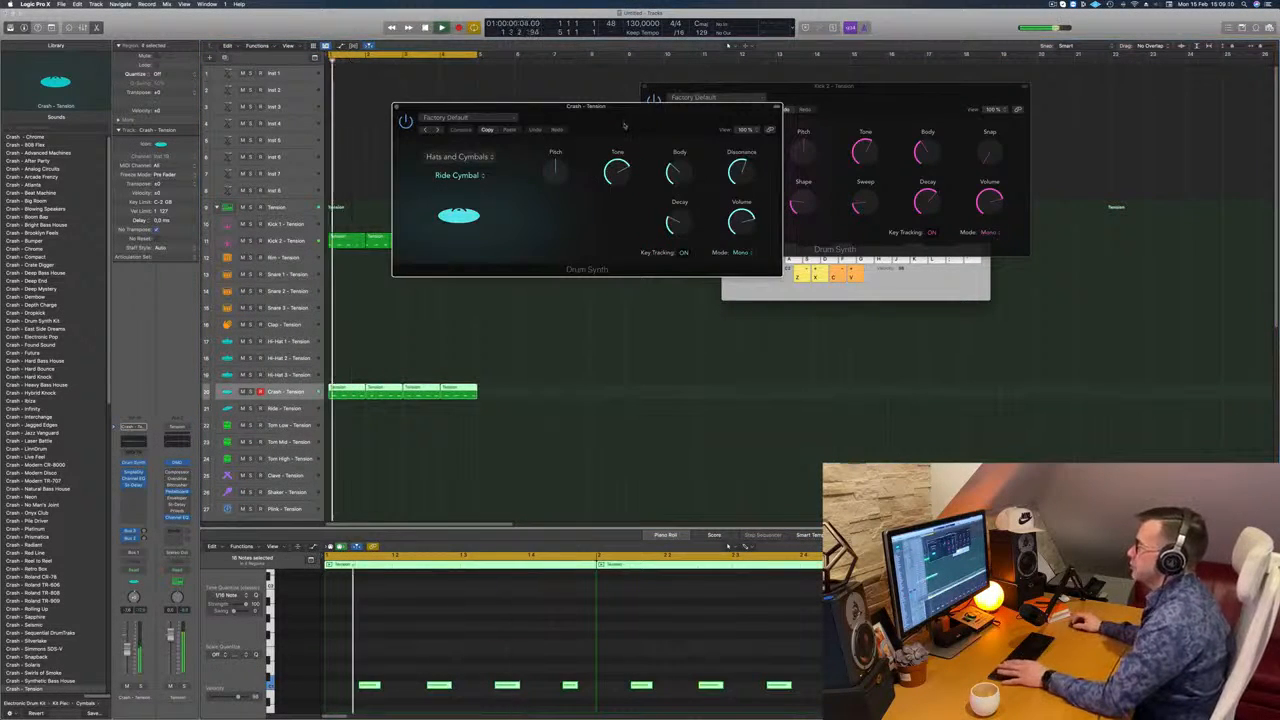
left_click_drag(624, 125, 684, 167)
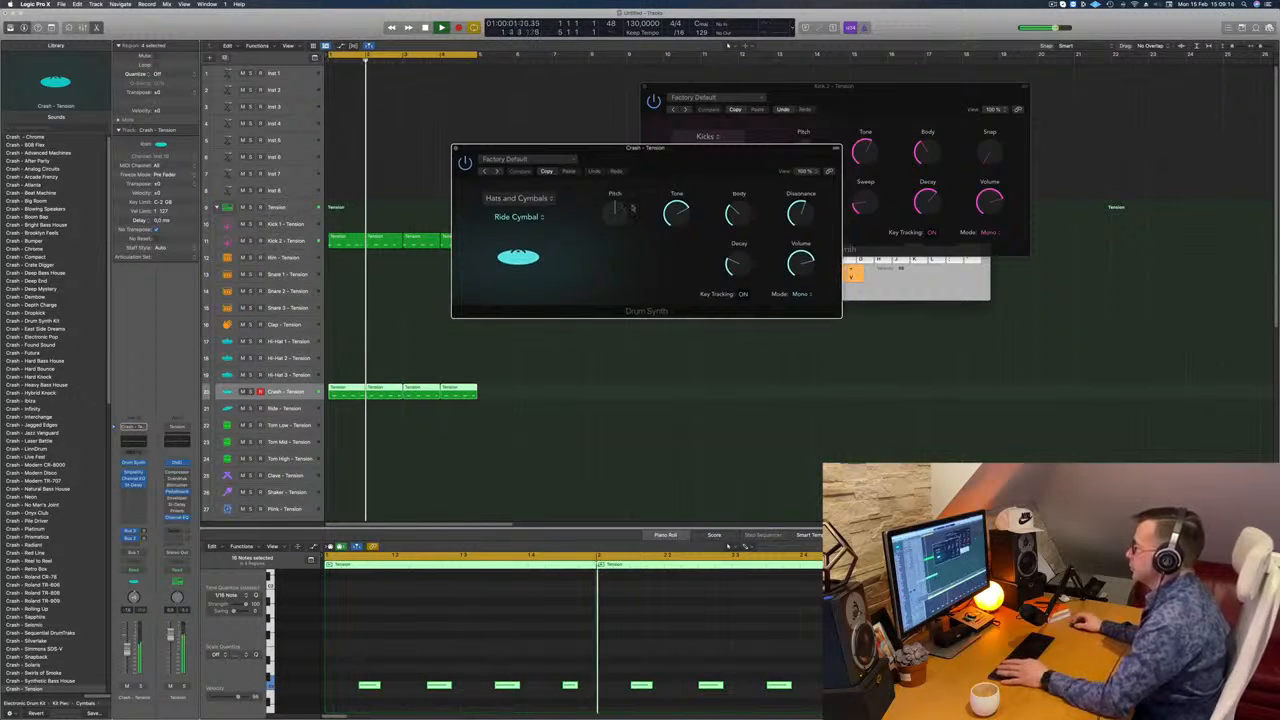
mouse_move(614, 210)
left_mouse_down()
mouse_move(618, 239)
mouse_move(629, 195)
mouse_move(618, 282)
mouse_move(621, 210)
left_mouse_up()
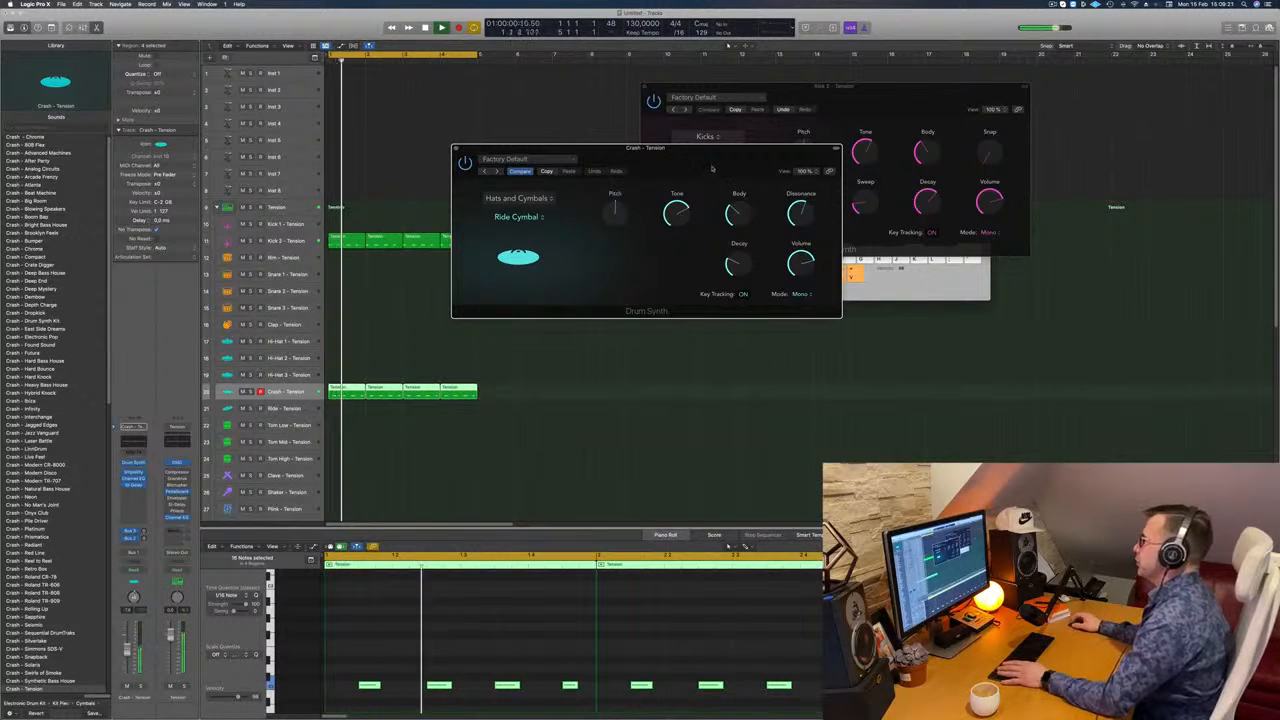
- Shorten the crash sound's Decay to near its minimum in the Drum Synth while the pattern plays
mouse_move(712, 168)
left_mouse_down()
mouse_move(670, 165)
mouse_move(729, 154)
left_mouse_up()
left_click_drag(746, 254, 767, 285)
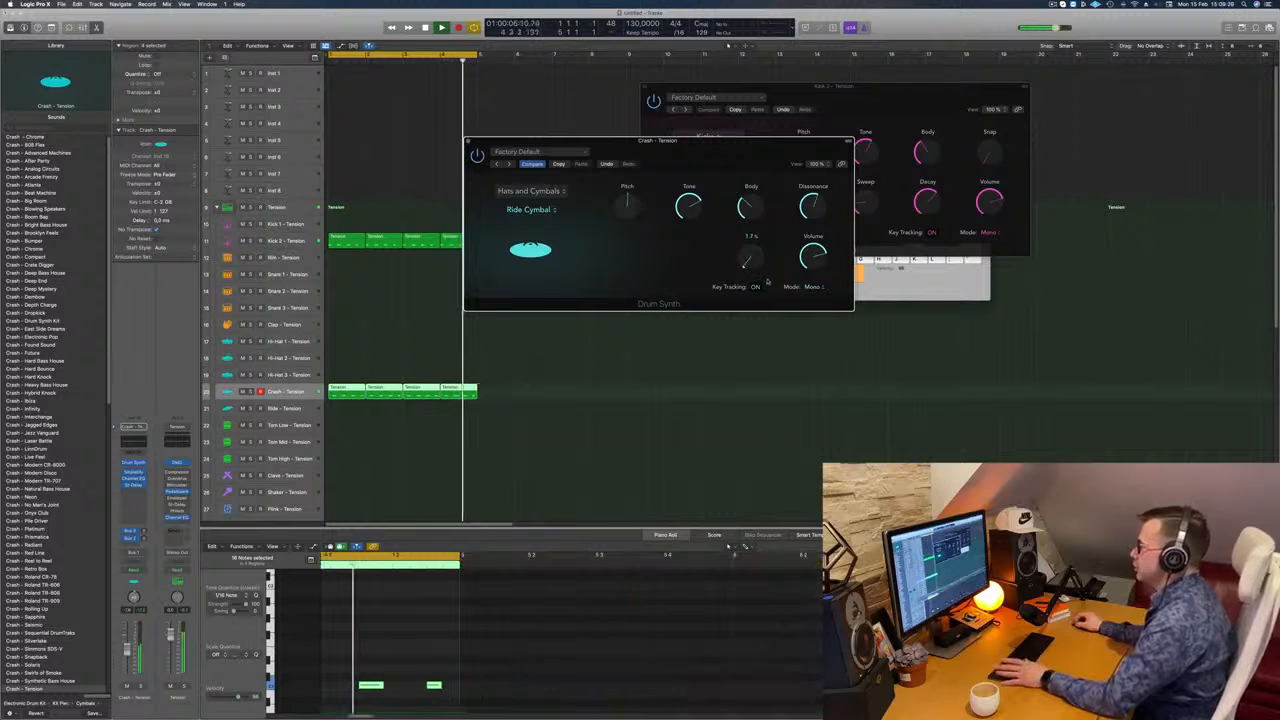
left_click_drag(754, 150, 818, 146)
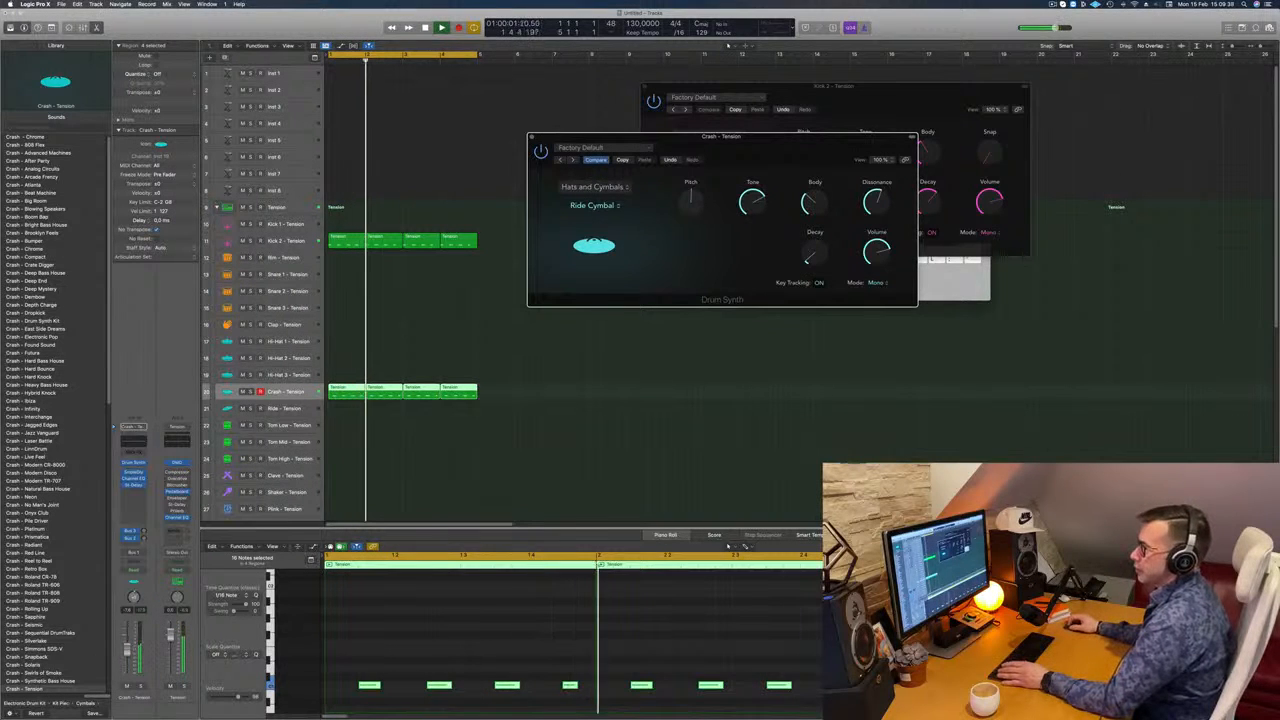
- Set the Crash - Tension track's automation mode to Touch
left_click(83, 28)
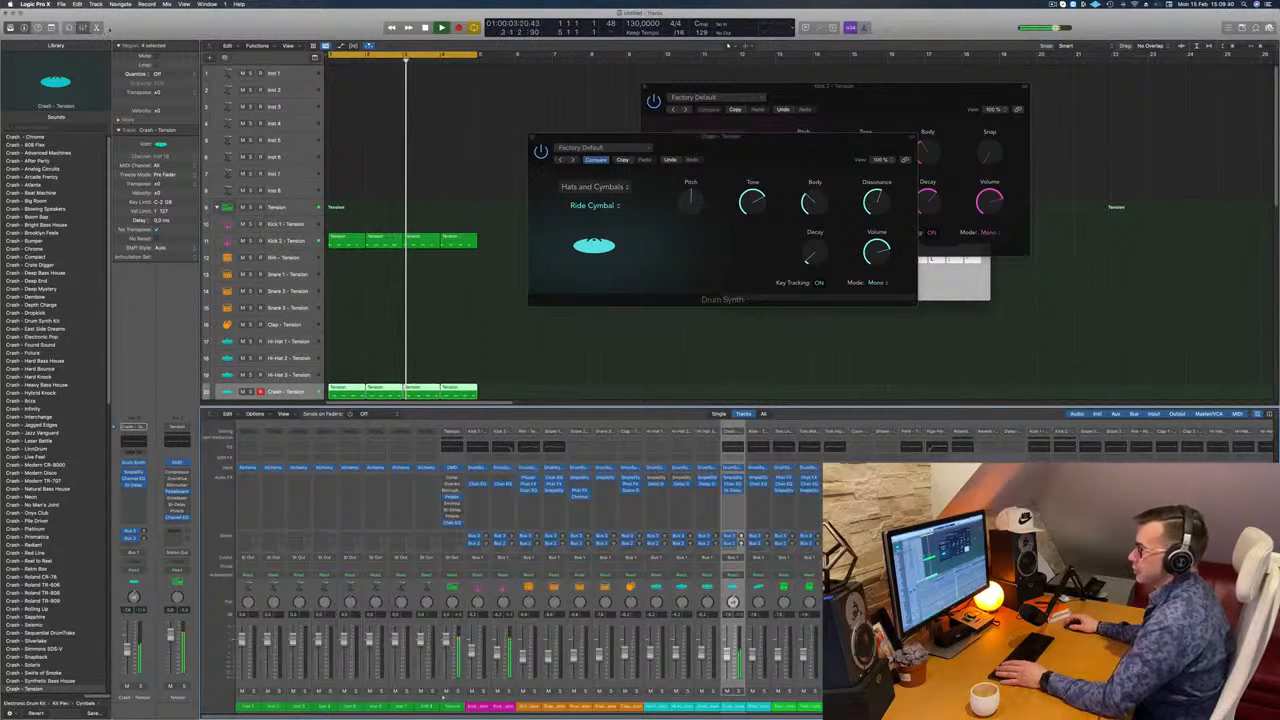
left_click(67, 28)
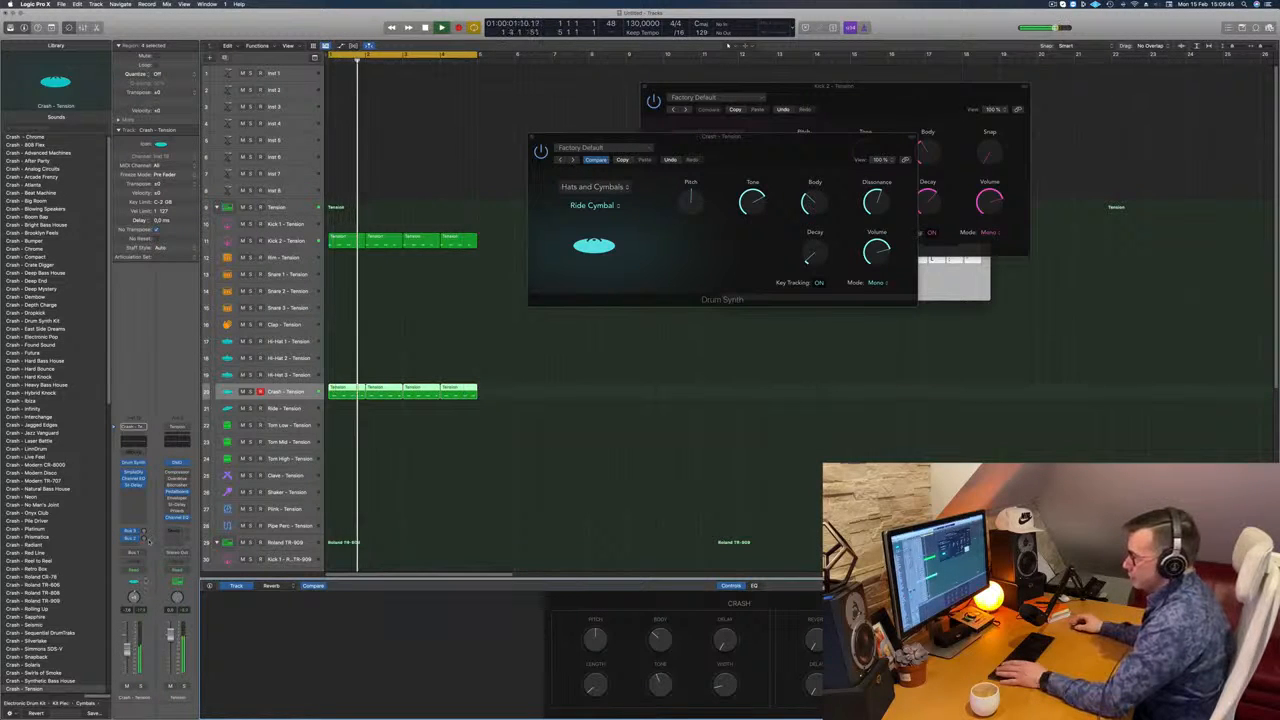
left_click(133, 569)
left_click(136, 580)
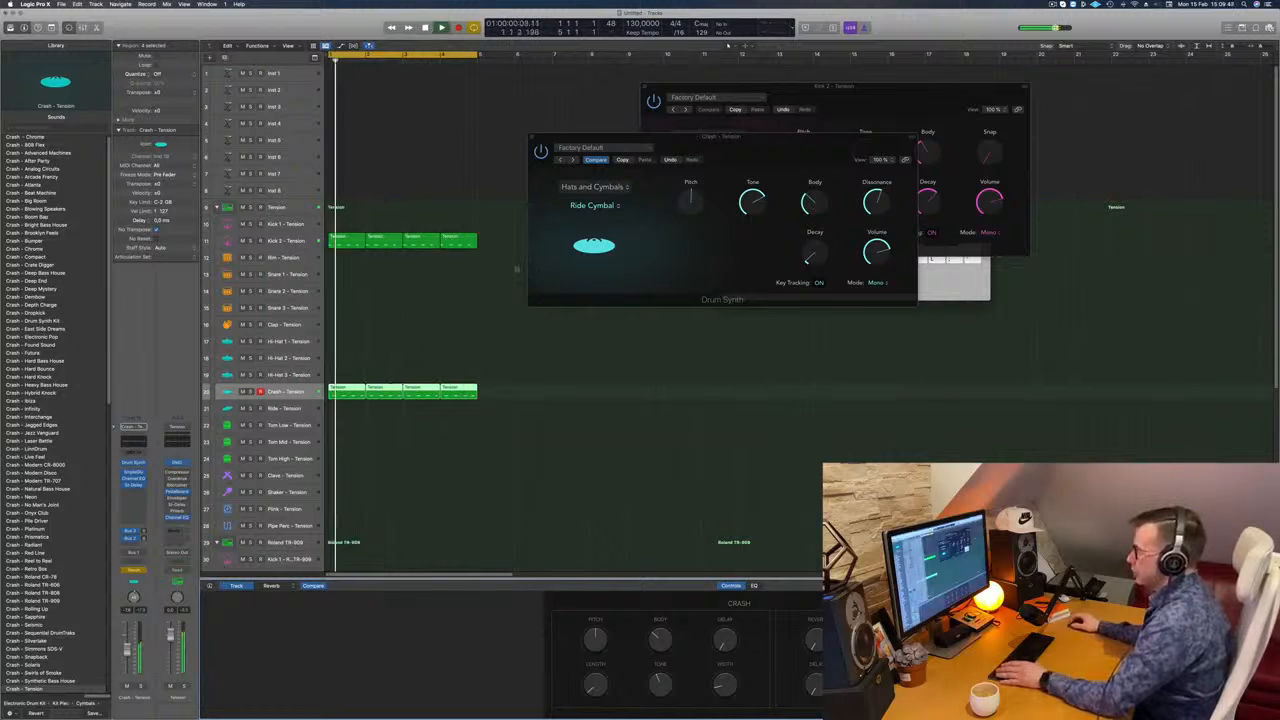
- Restart playback and record Decay automation by sweeping the crash's Drum Synth Decay upward
key("space")
key("space")
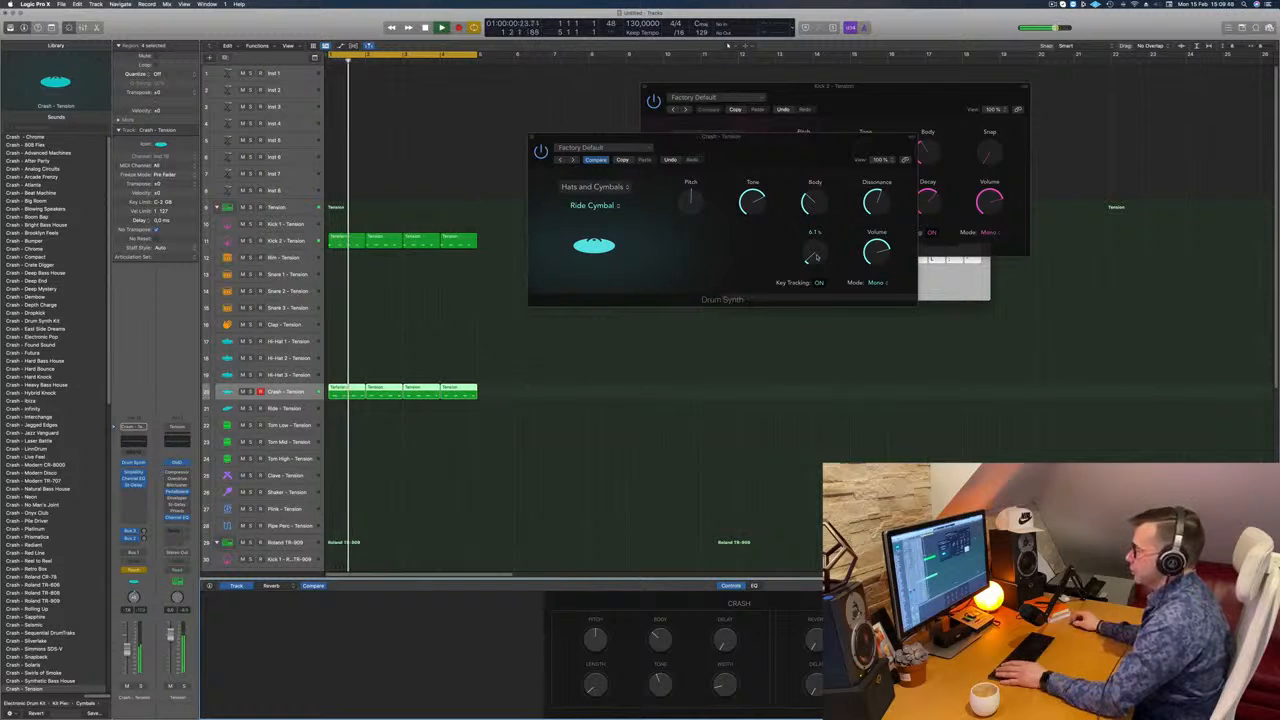
left_click_drag(815, 257, 818, 229)
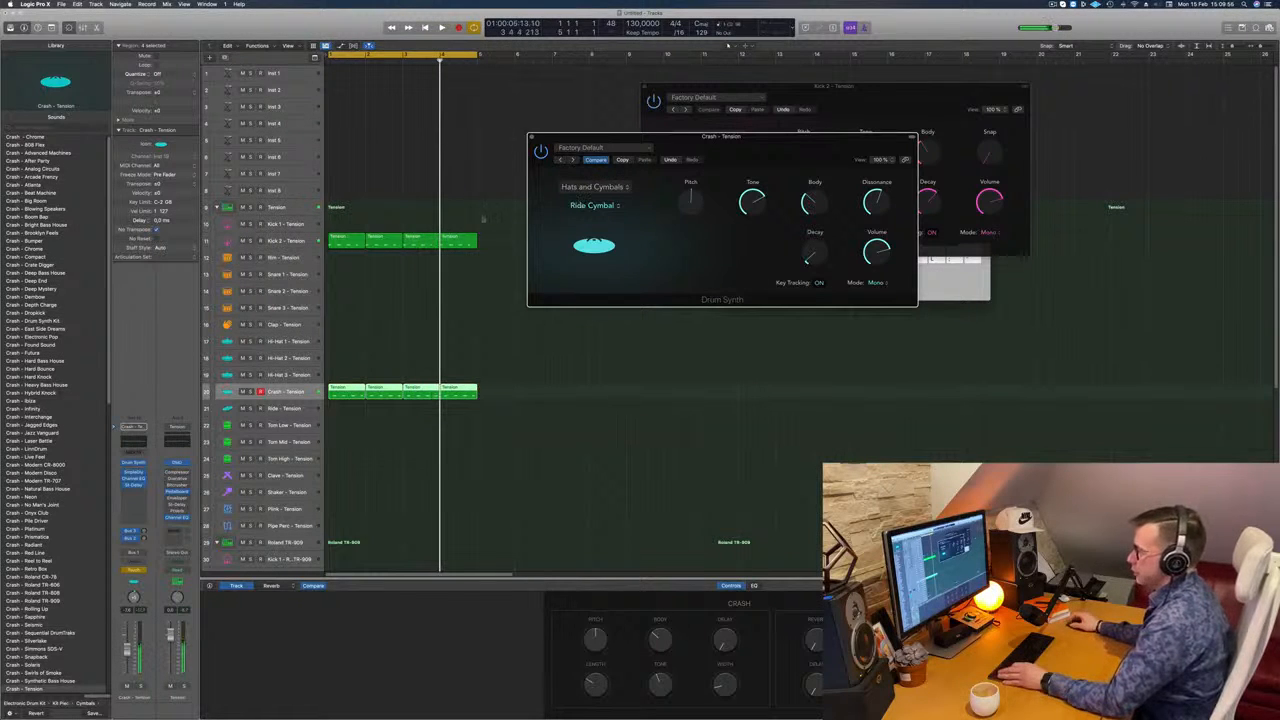
- Show the track automation and display the Drum Synth Decay parameter on the Crash track
key("super+k")
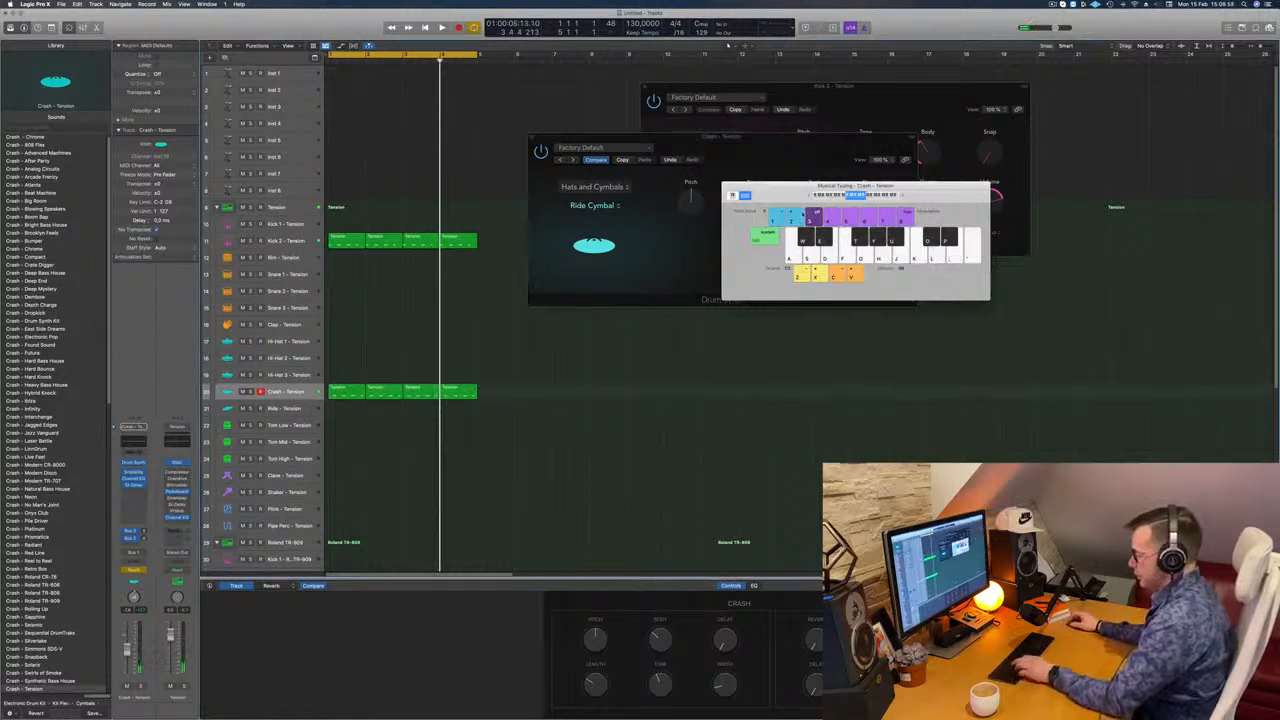
key("super+k")
key("a")
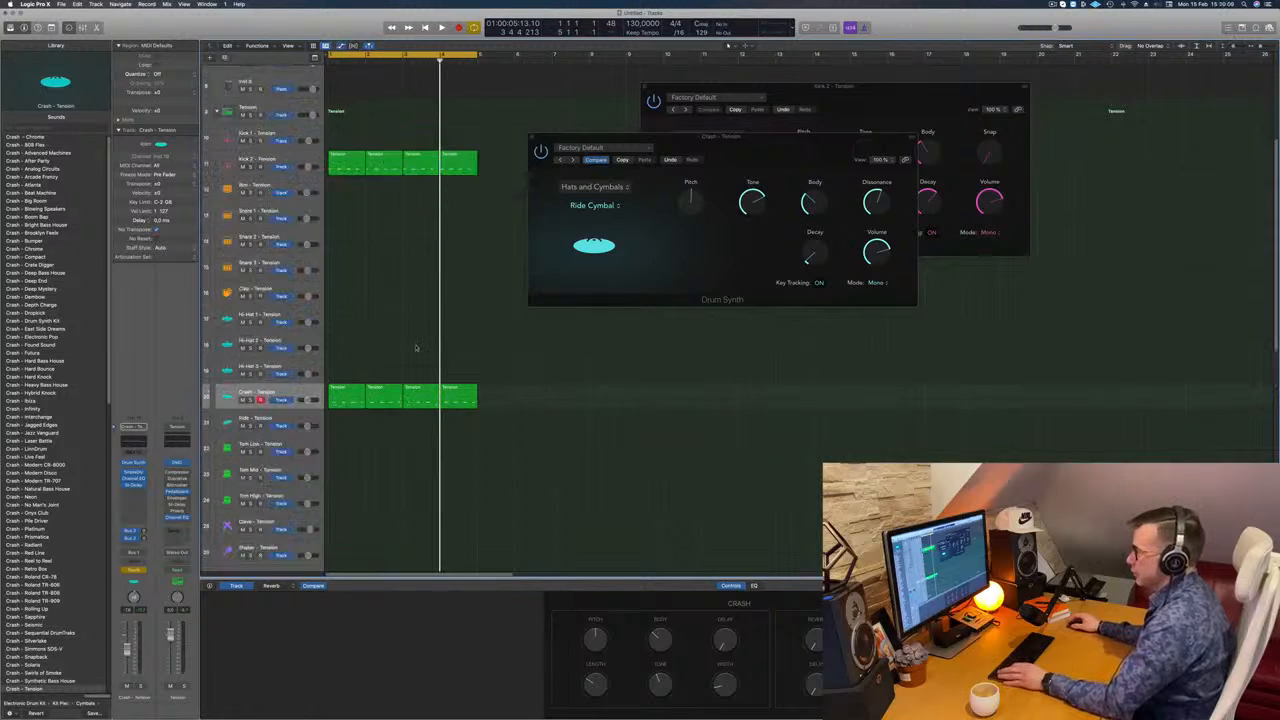
left_click(283, 409)
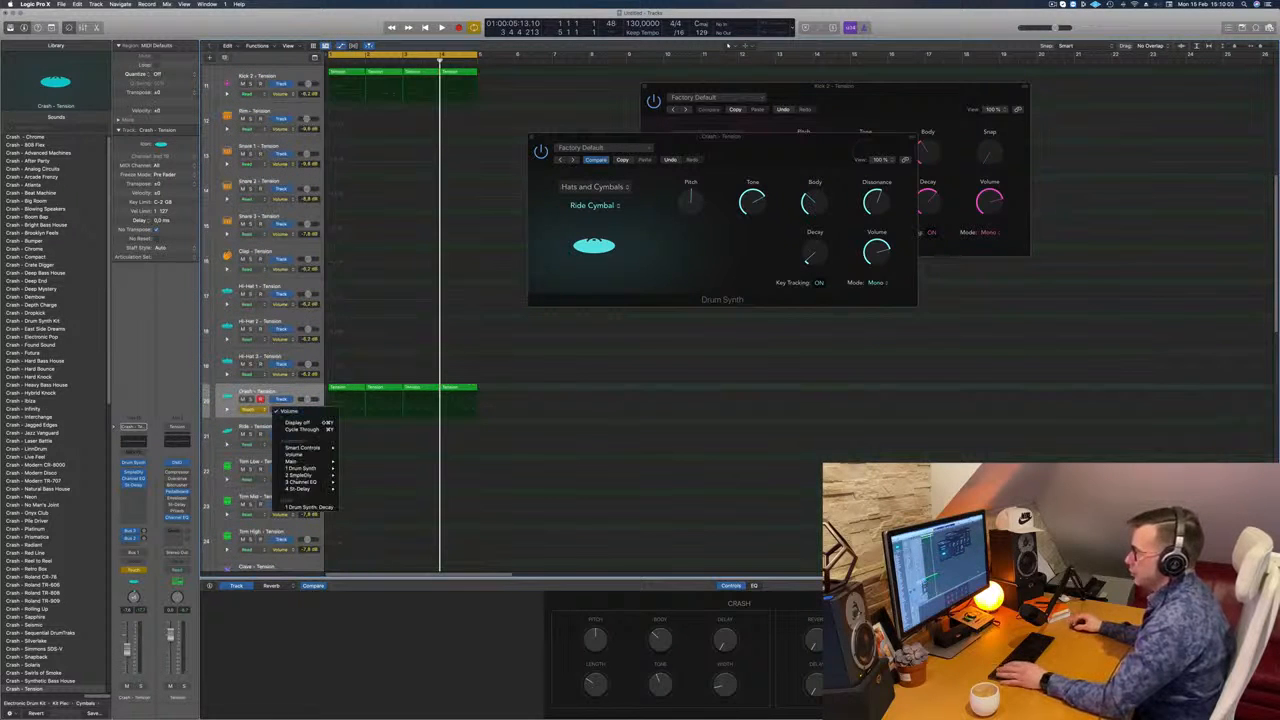
left_click(310, 507)
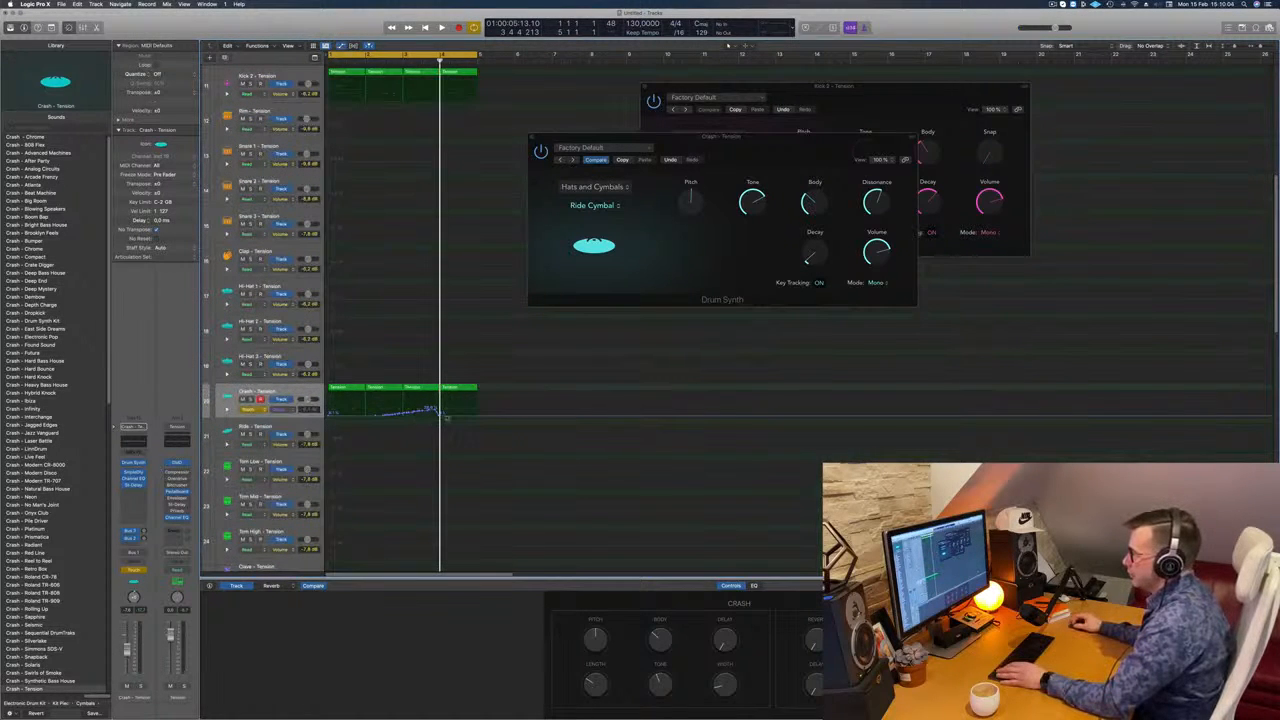
- Replace the recorded Crash Decay automation with a steady rise across the four bars and play it back
left_click_drag(446, 417, 331, 418)
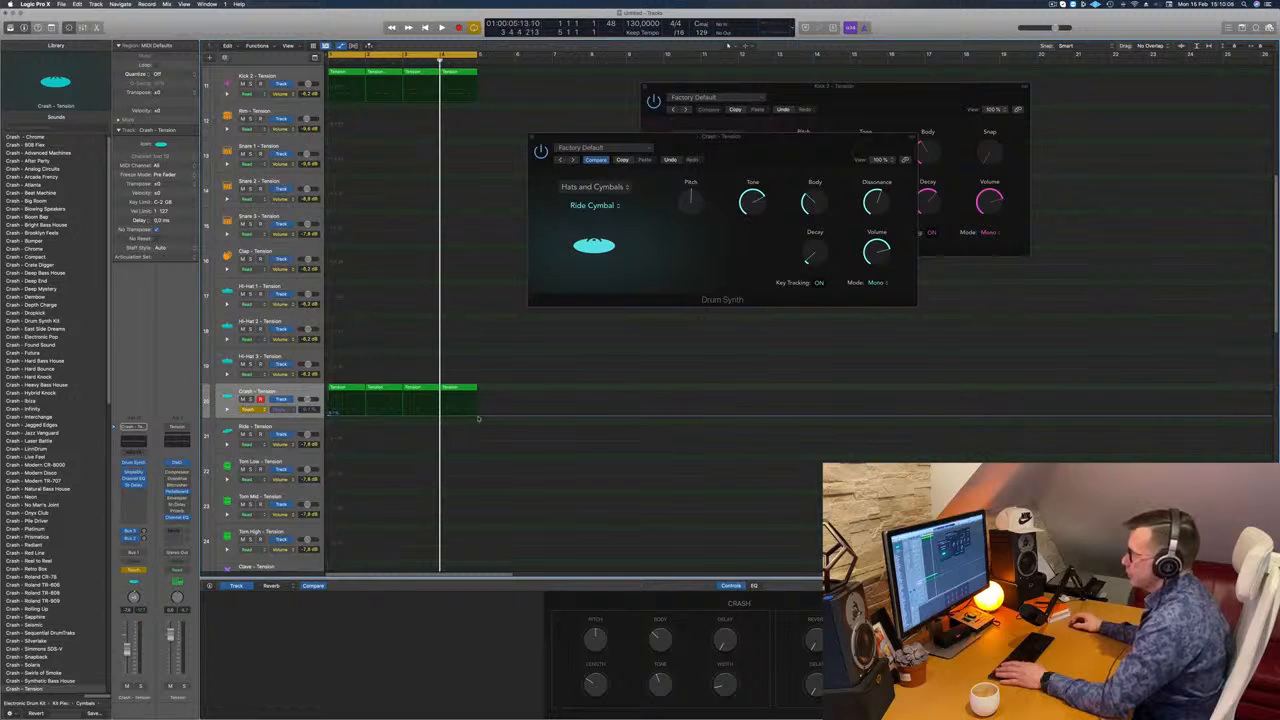
left_click_drag(474, 414, 480, 409)
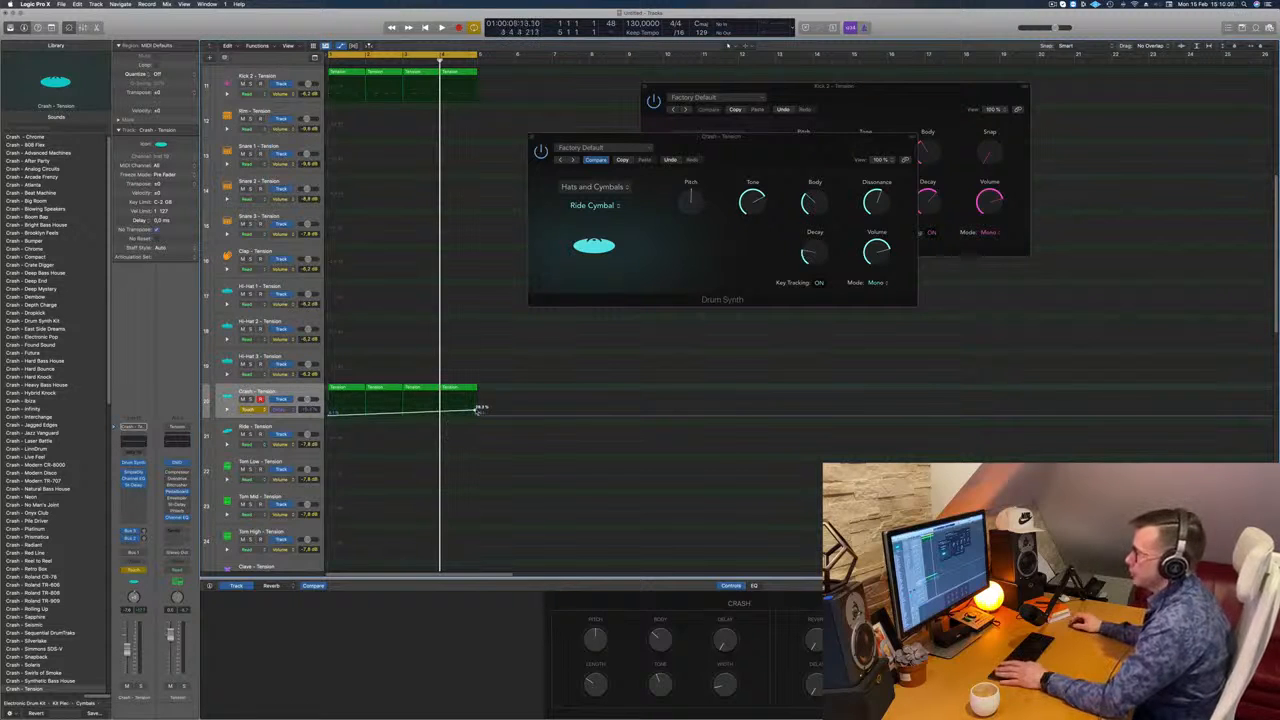
key("space")
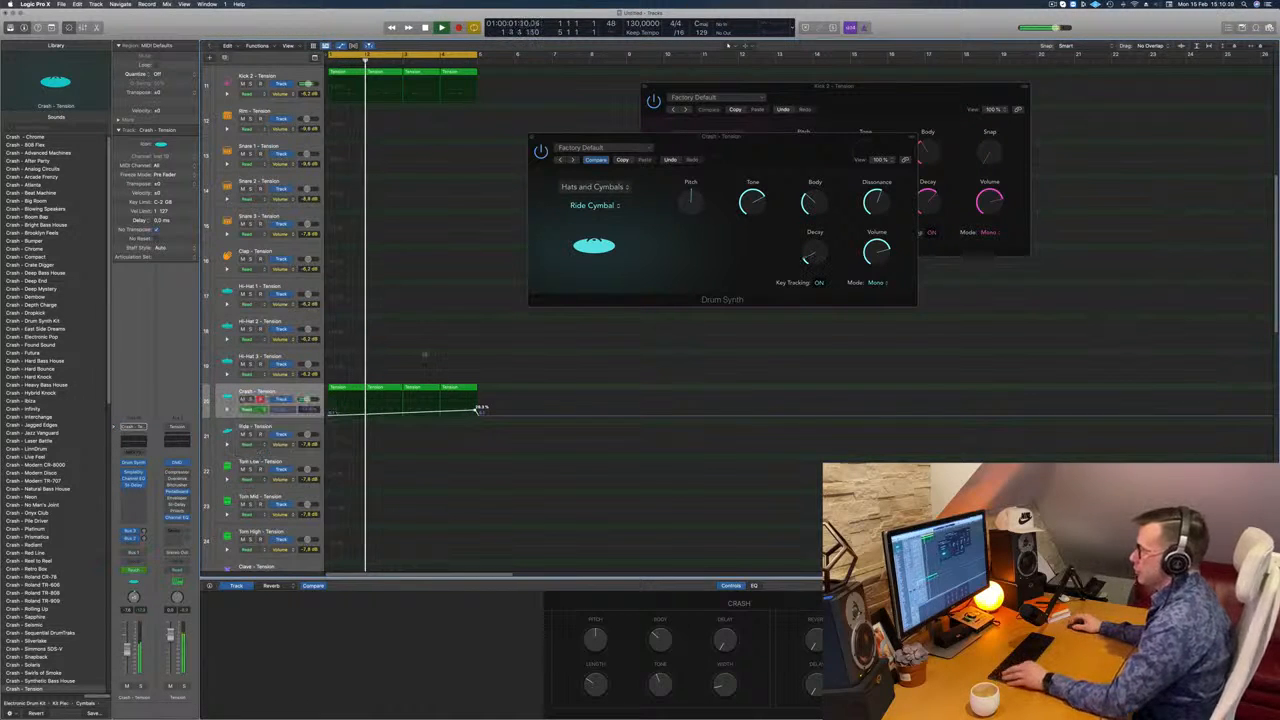
scroll(476, 411, "left", 1)
left_click_drag(468, 411, 470, 410)
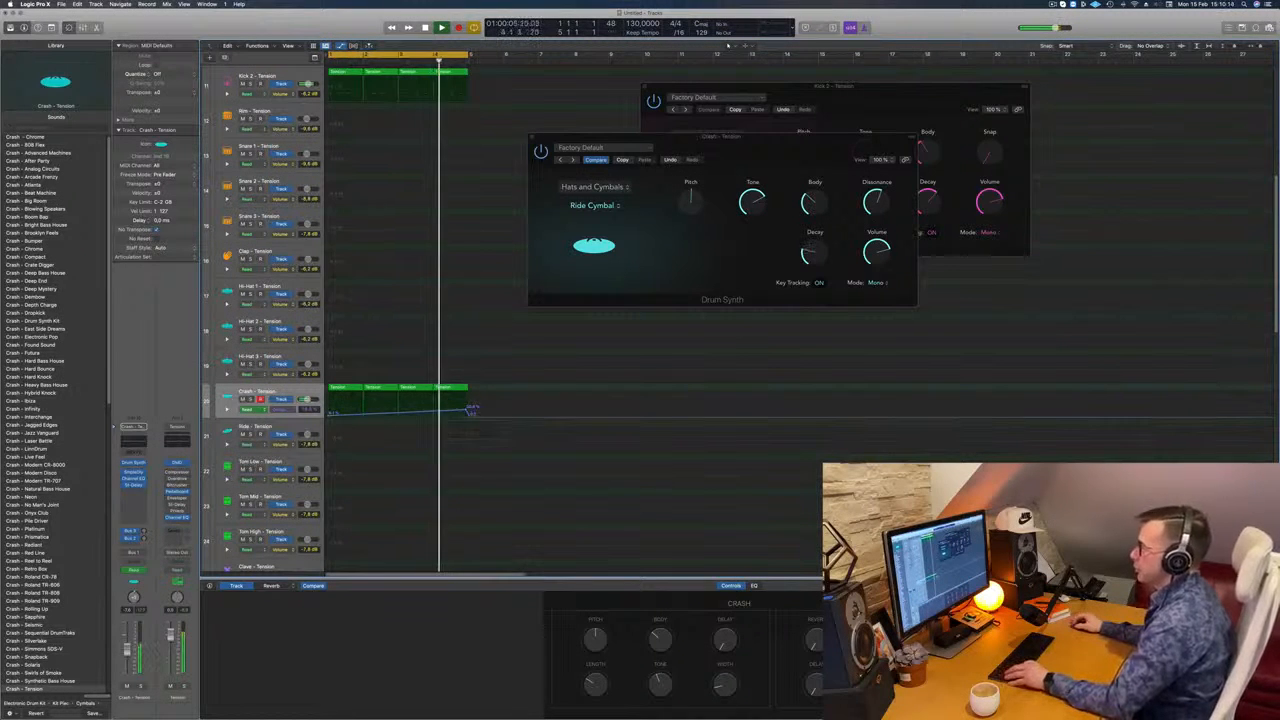
- Hide the track automation lanes and restart playback of the four-bar loop
scroll(440, 405, "down", 5)
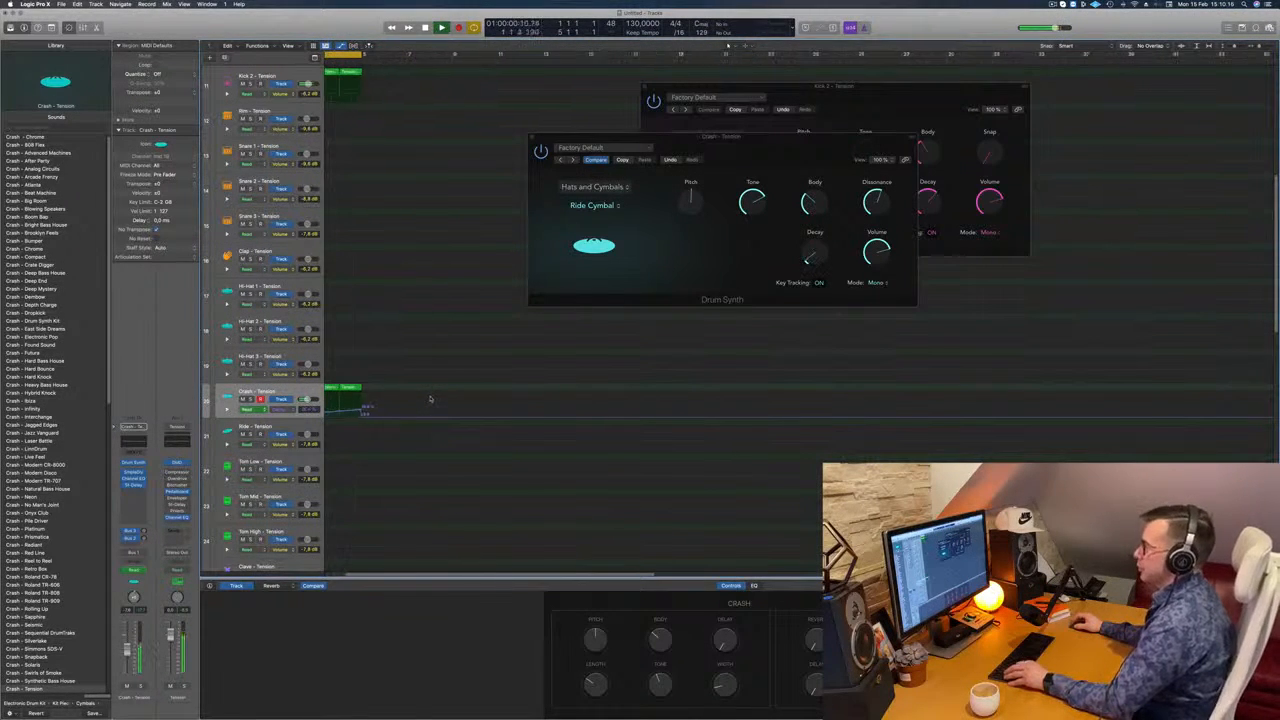
scroll(435, 391, "up", 1)
key("space")
scroll(383, 240, "down", 5)
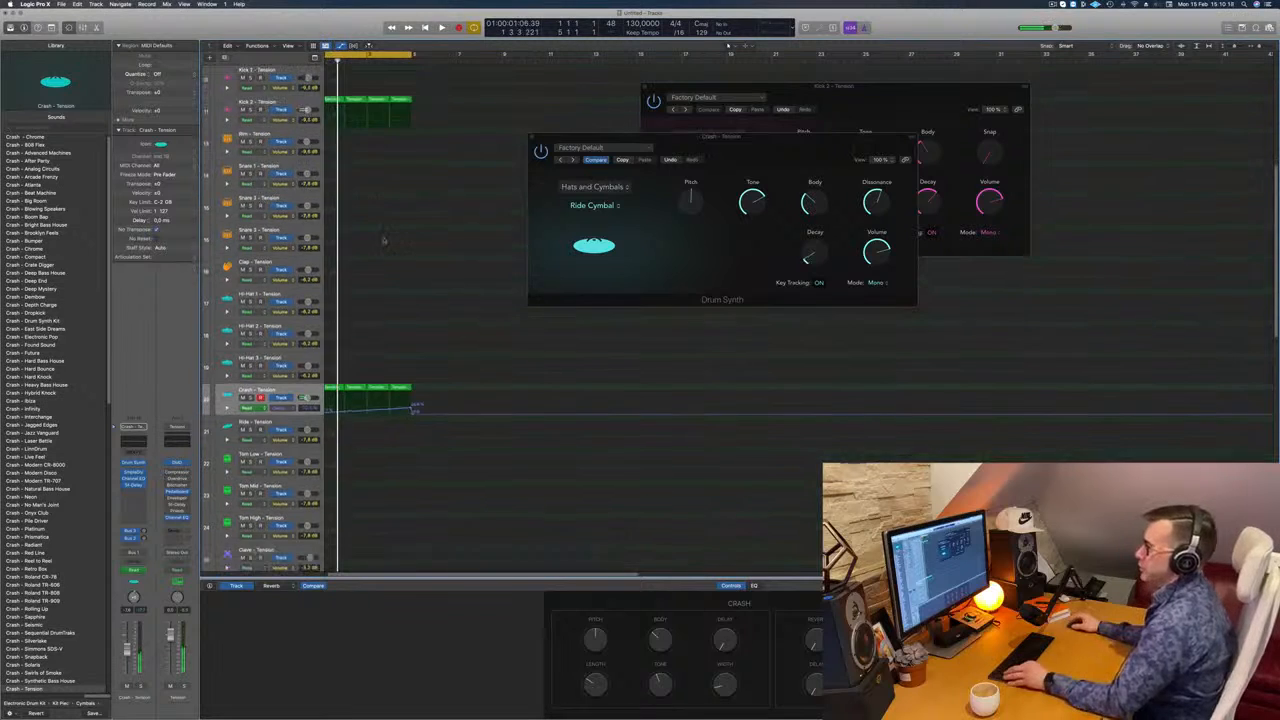
scroll(409, 255, "down", 3)
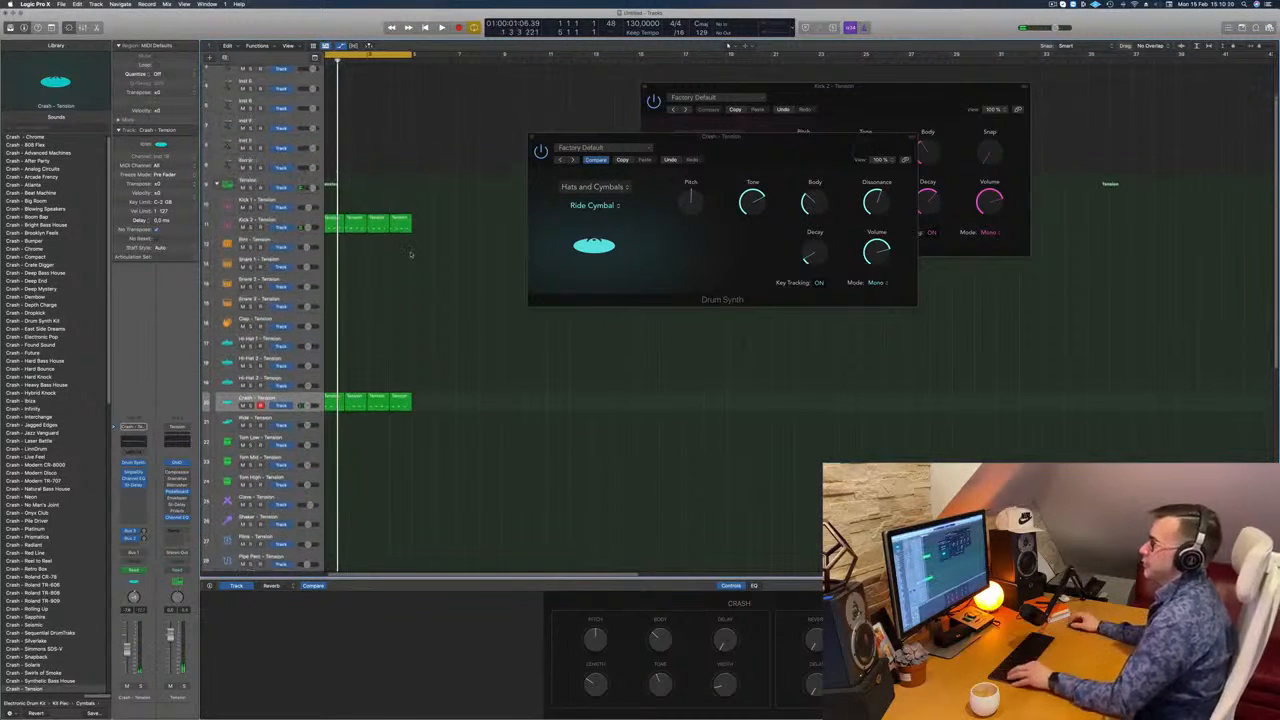
key("space")
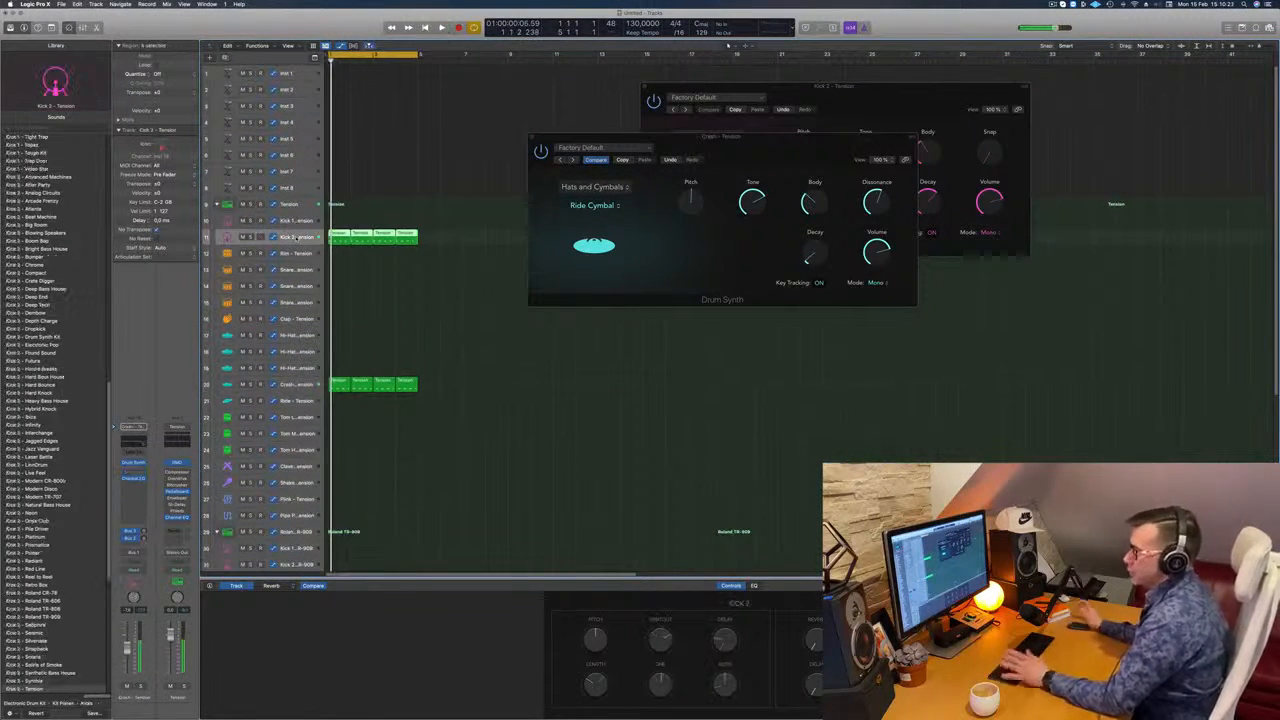
- Add a send to Bus 6 on the Kick 2 - Tension track
left_click(296, 237)
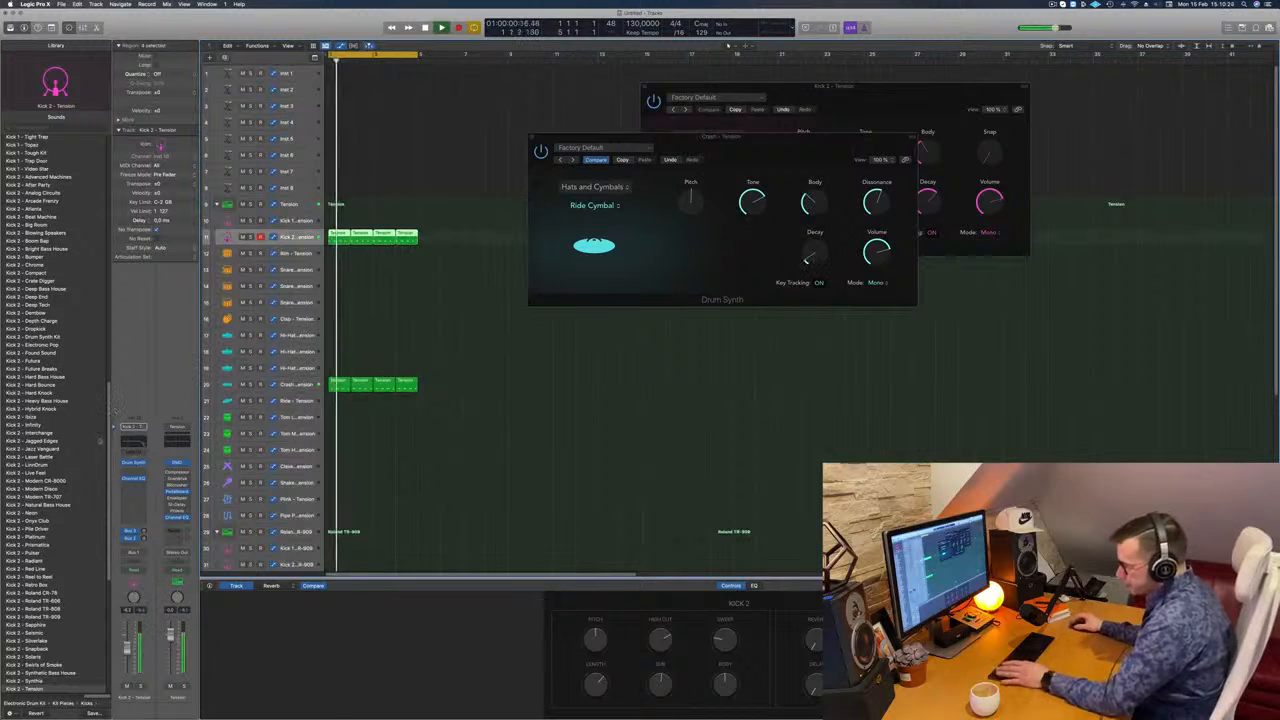
left_click(134, 545)
mouse_move(134, 553)
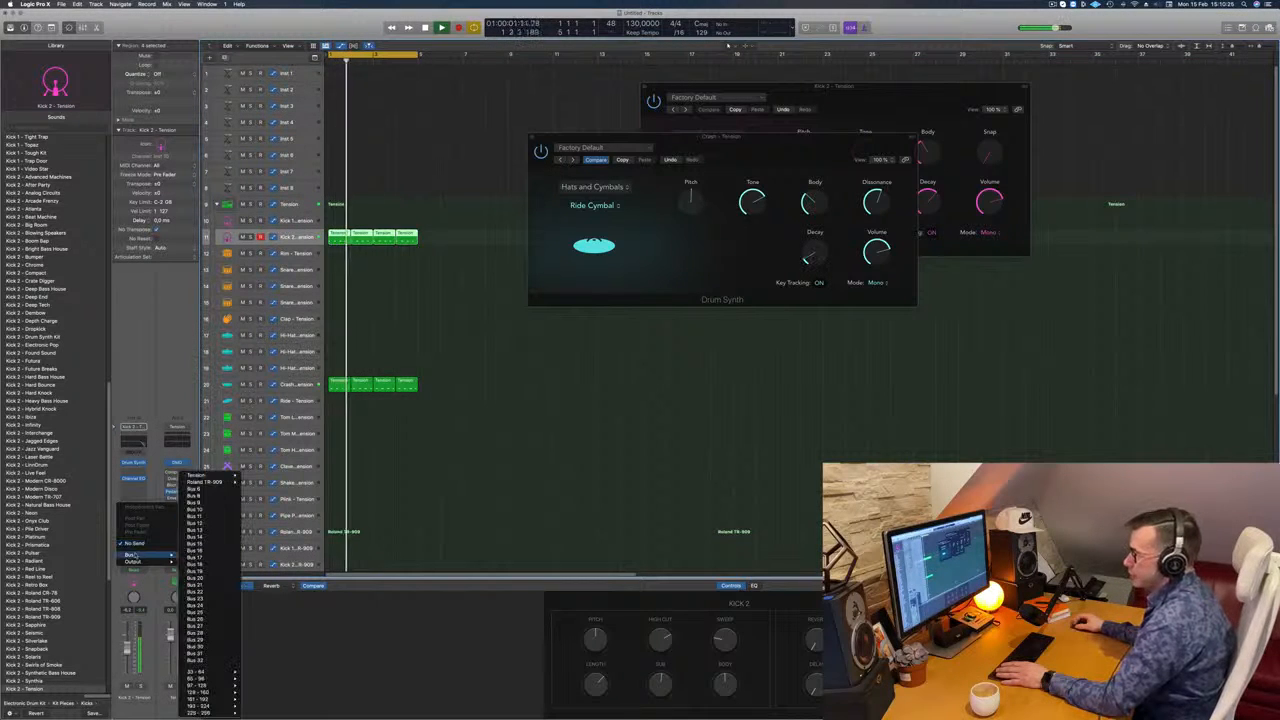
left_click(221, 491)
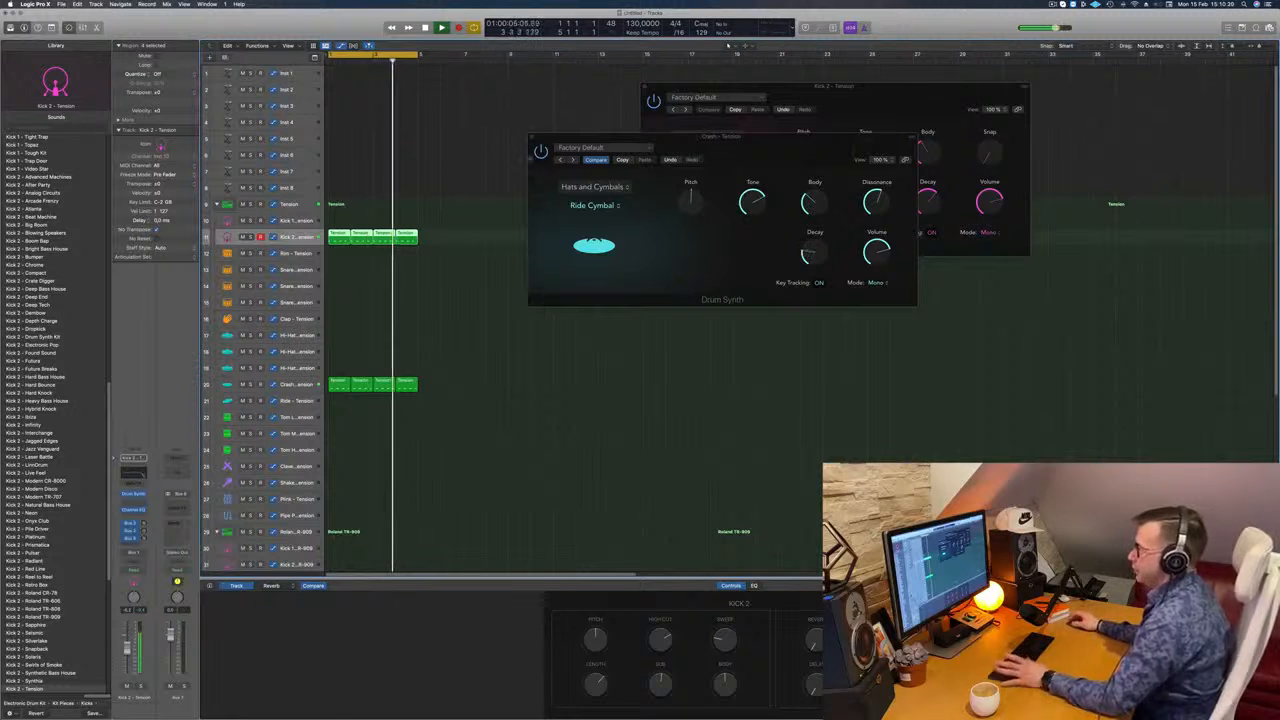
- Close the Crash track's Drum Synth window and toggle playback
left_click_drag(536, 138, 634, 131)
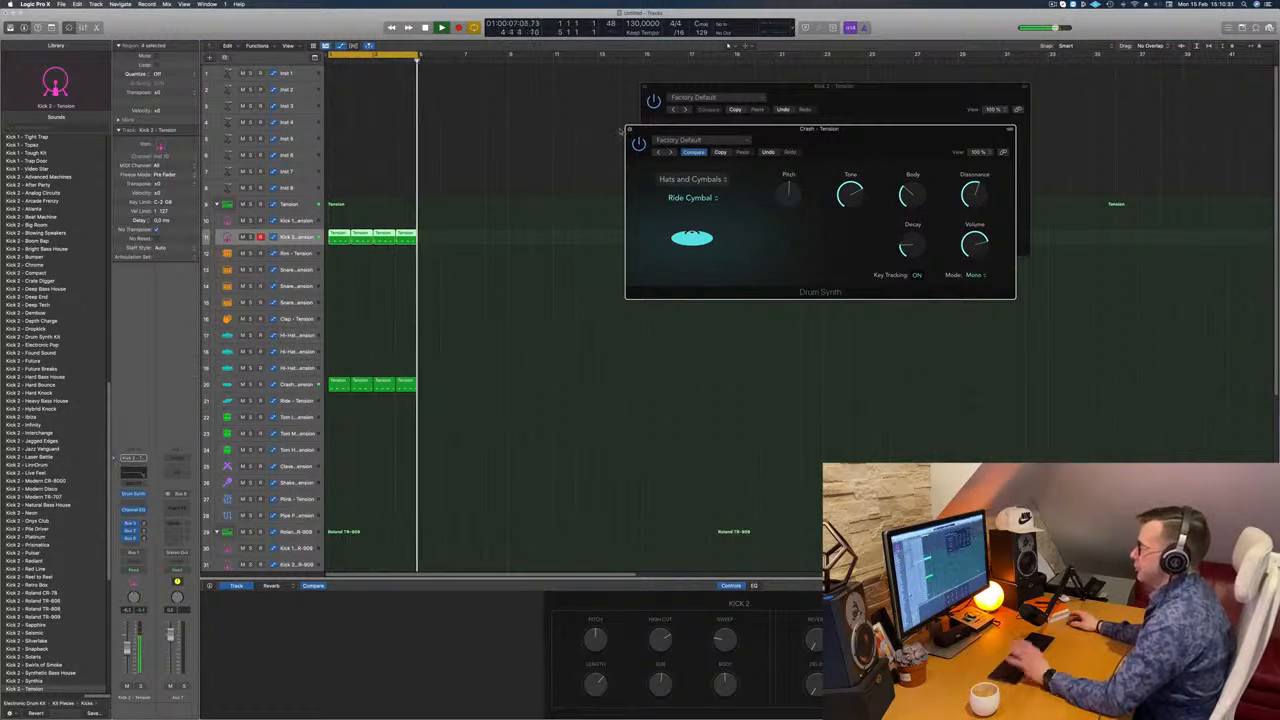
left_click(630, 129)
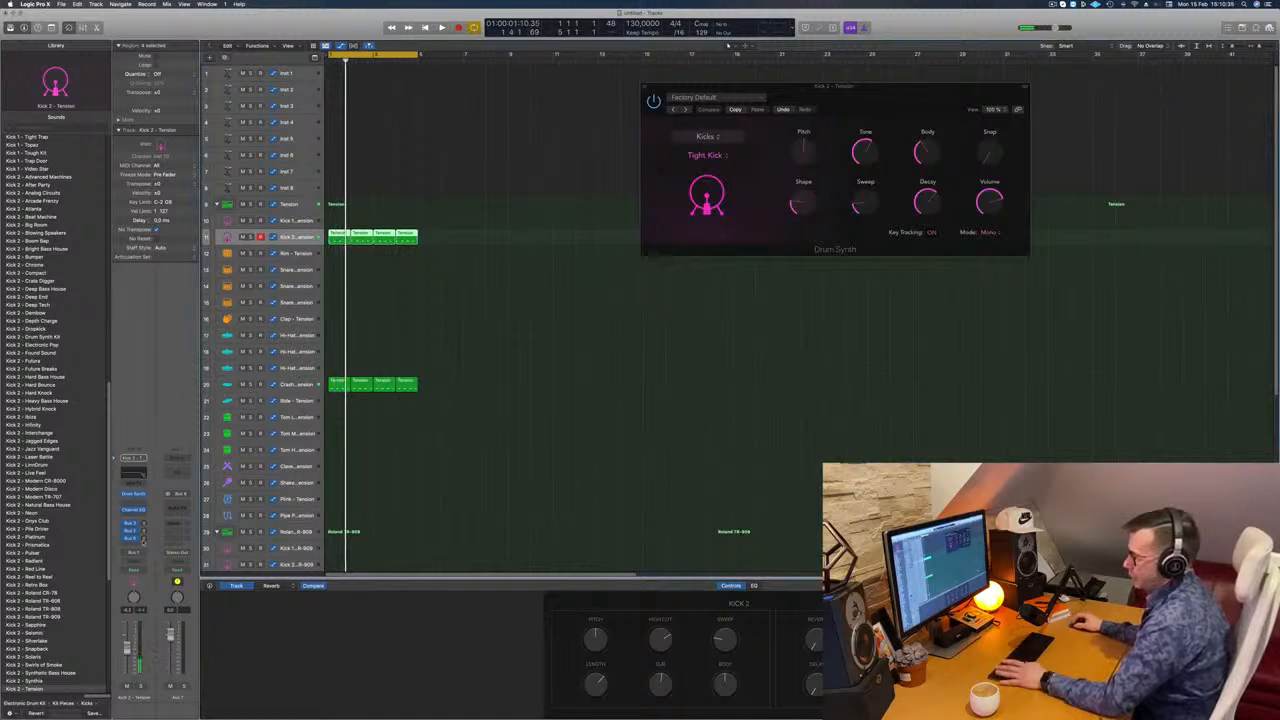
key("space")
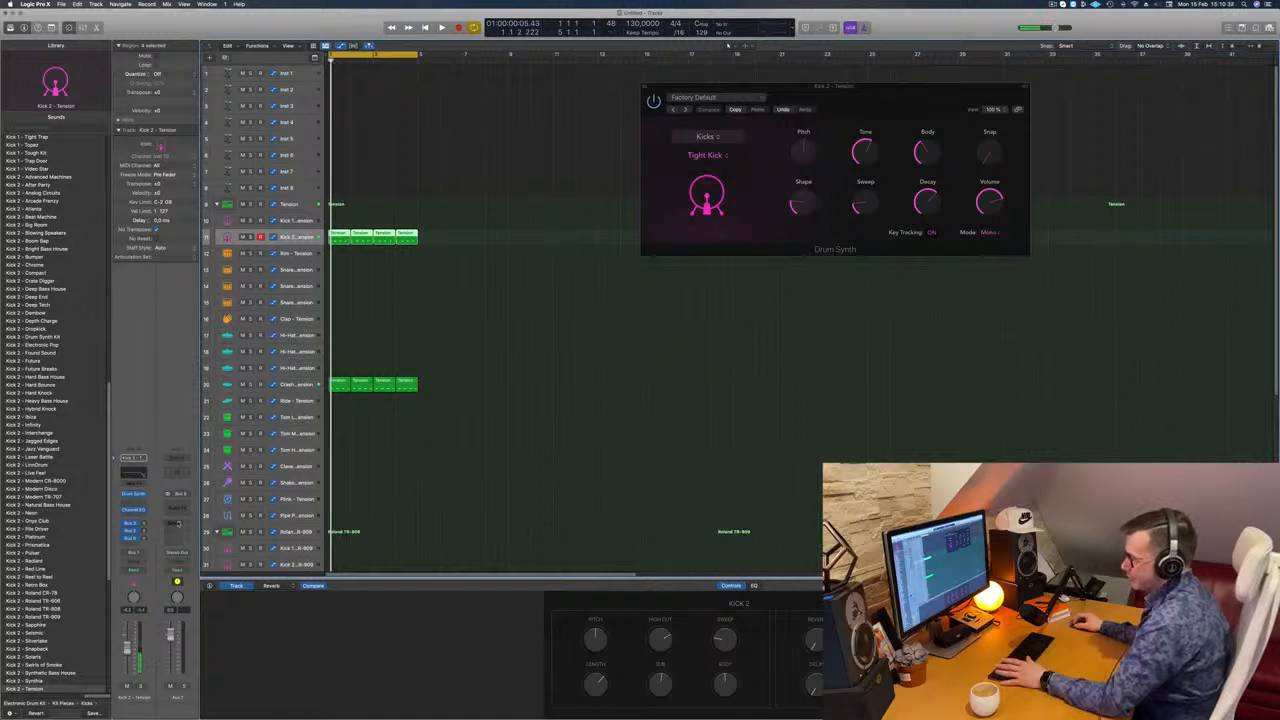
- Insert a stereo ChromaVerb reverb on the Aux 7 channel fed by Bus 6, and start playback
left_click(178, 523)
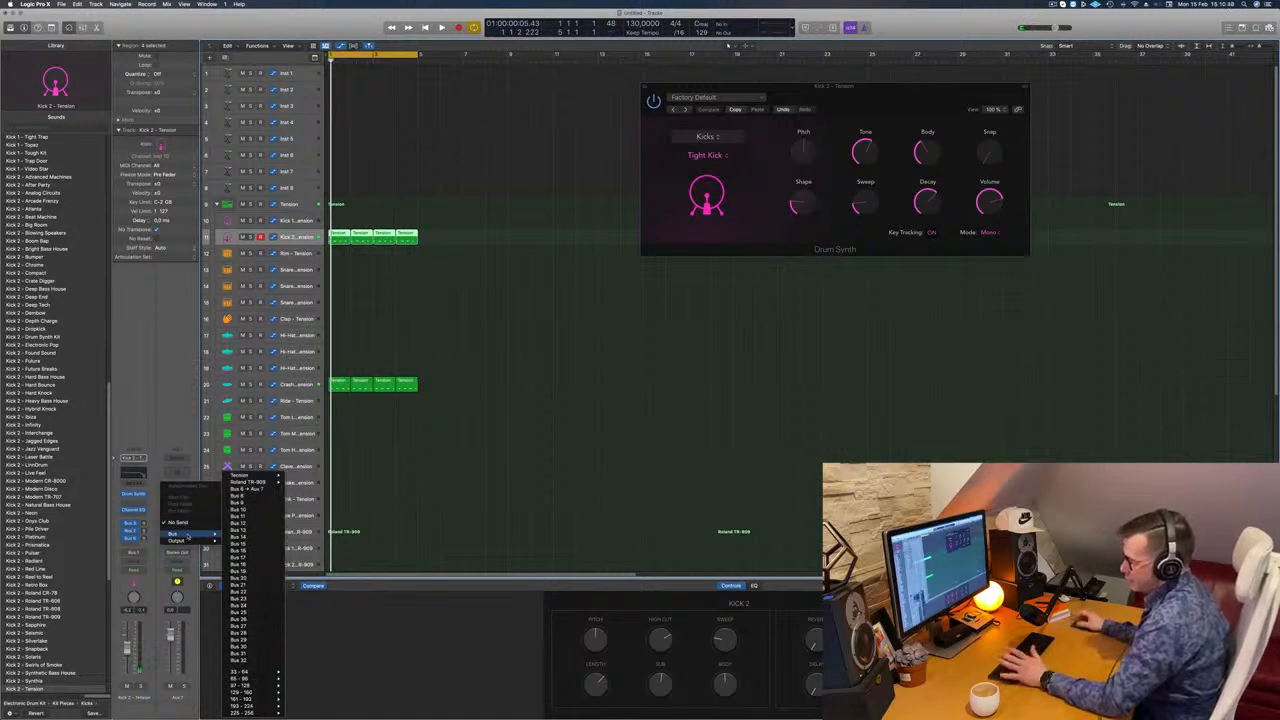
left_click(179, 523)
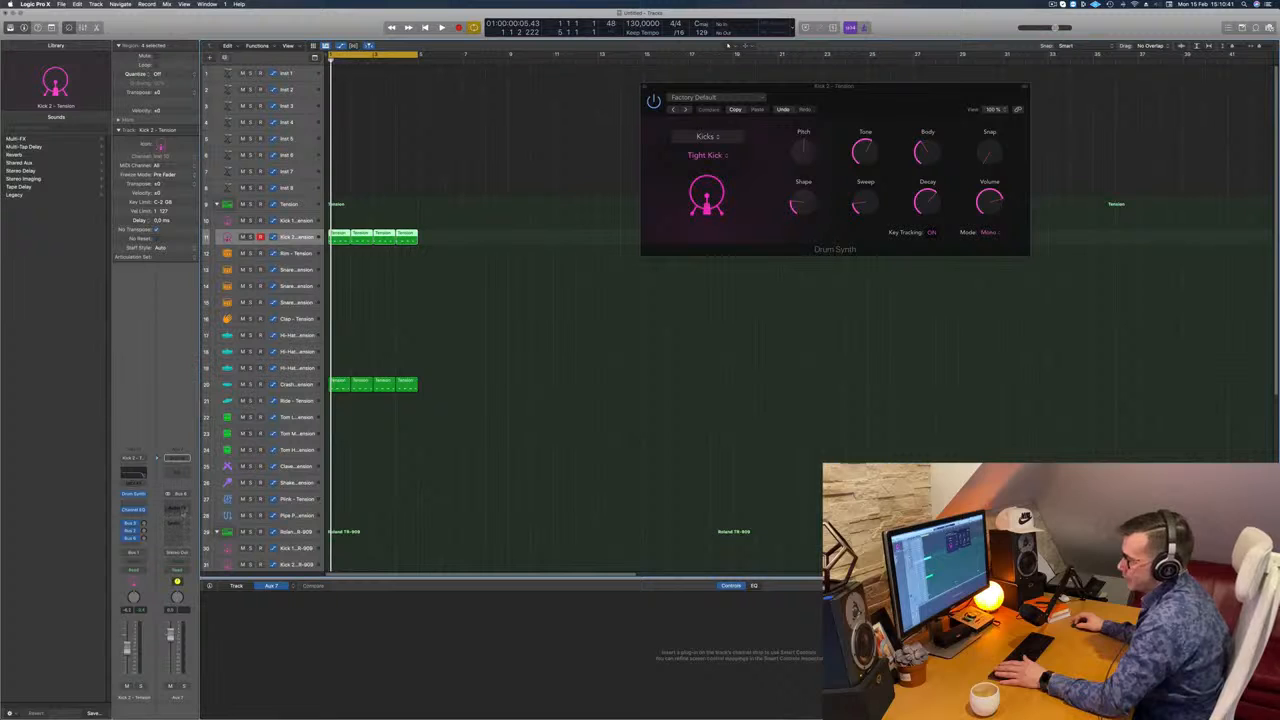
left_click(178, 509)
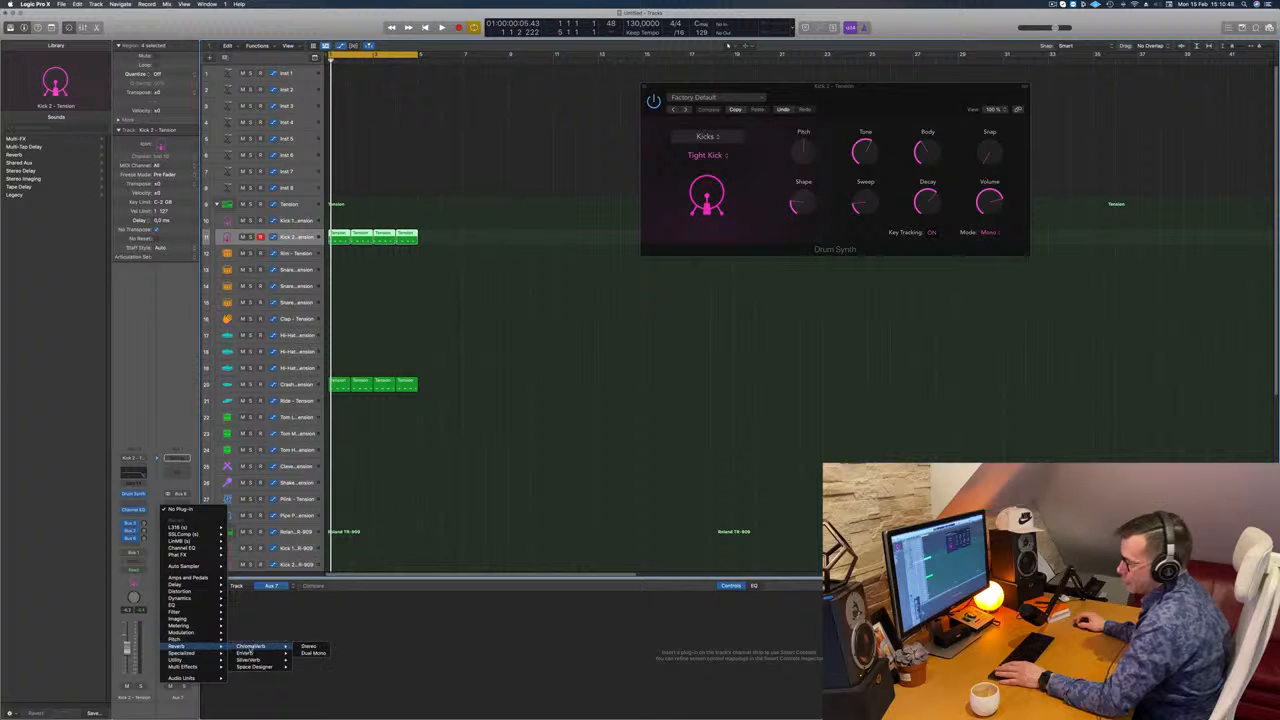
left_click(308, 647)
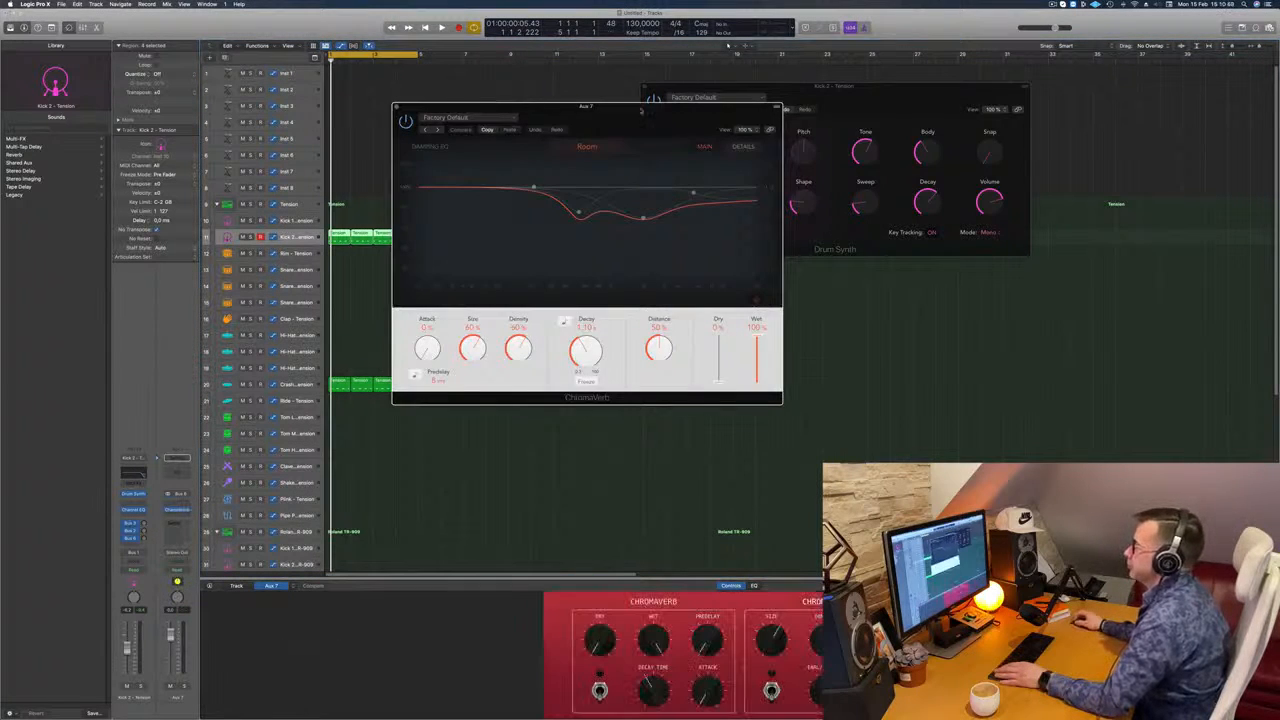
key("space")
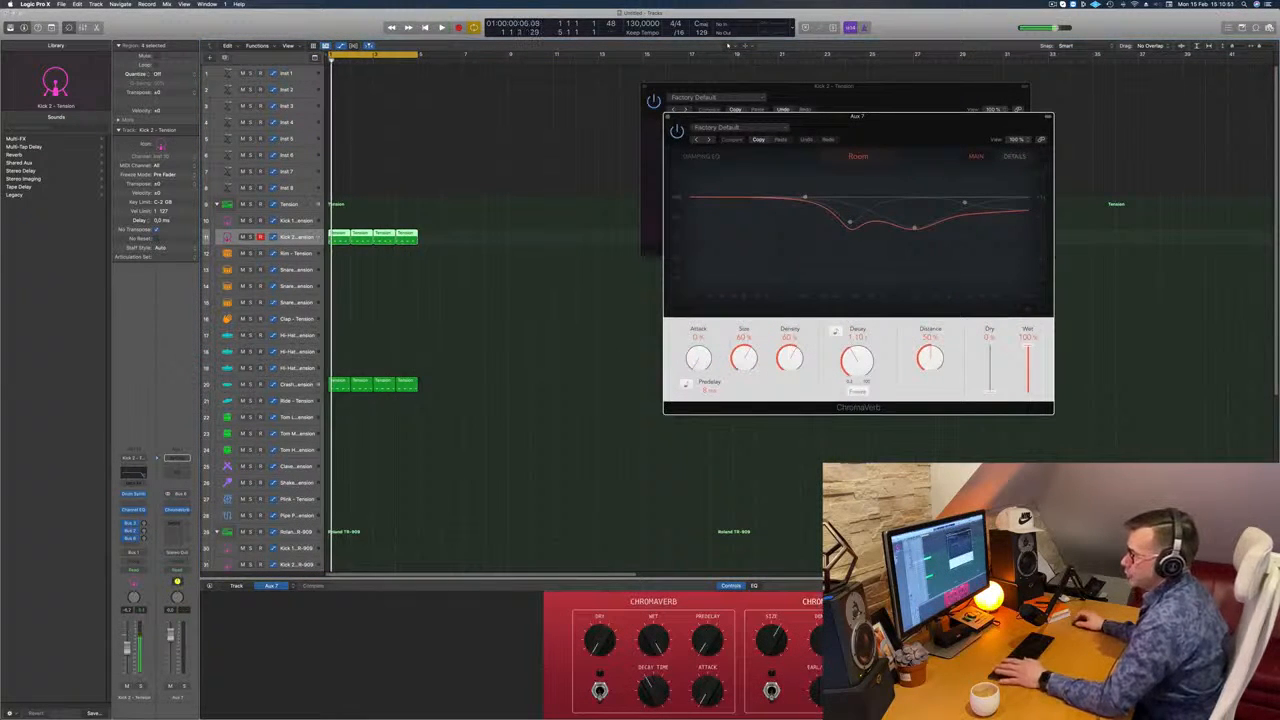
- Restart the loop and set the reverb's Size to 23% and Density to 51% on the ChromaVerb of Aux 7
key("space")
key("space")
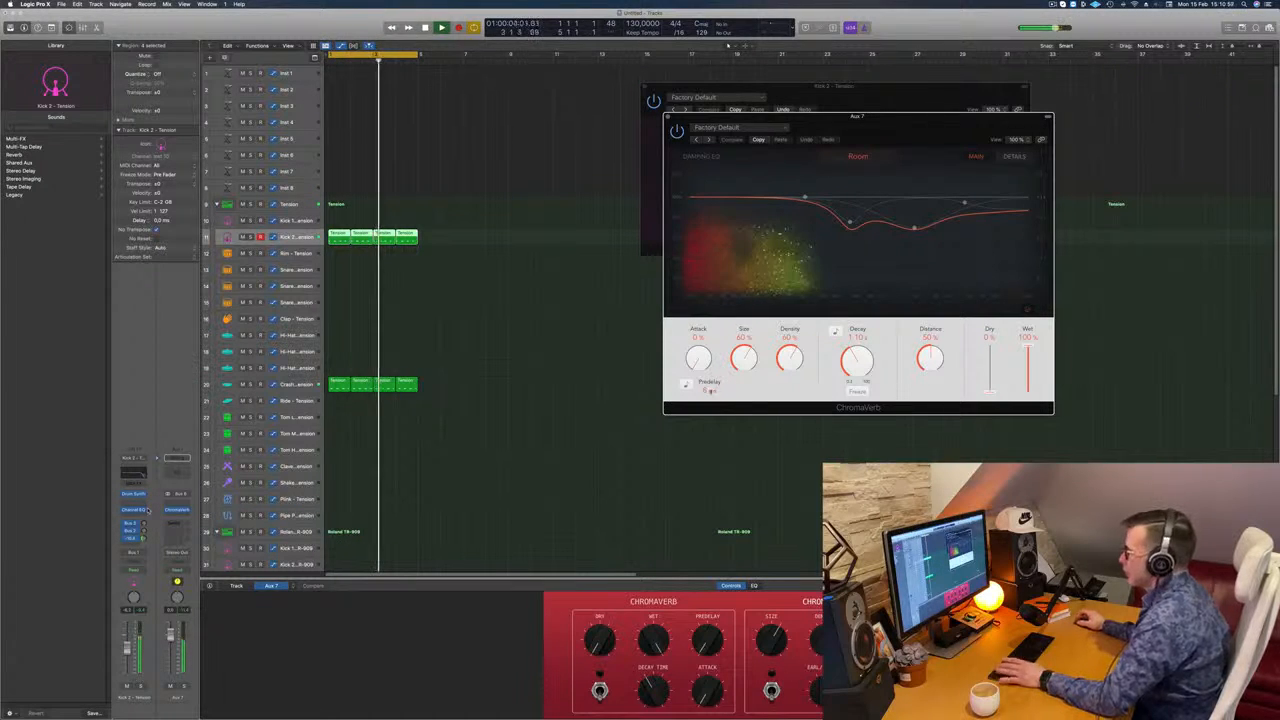
key("Return")
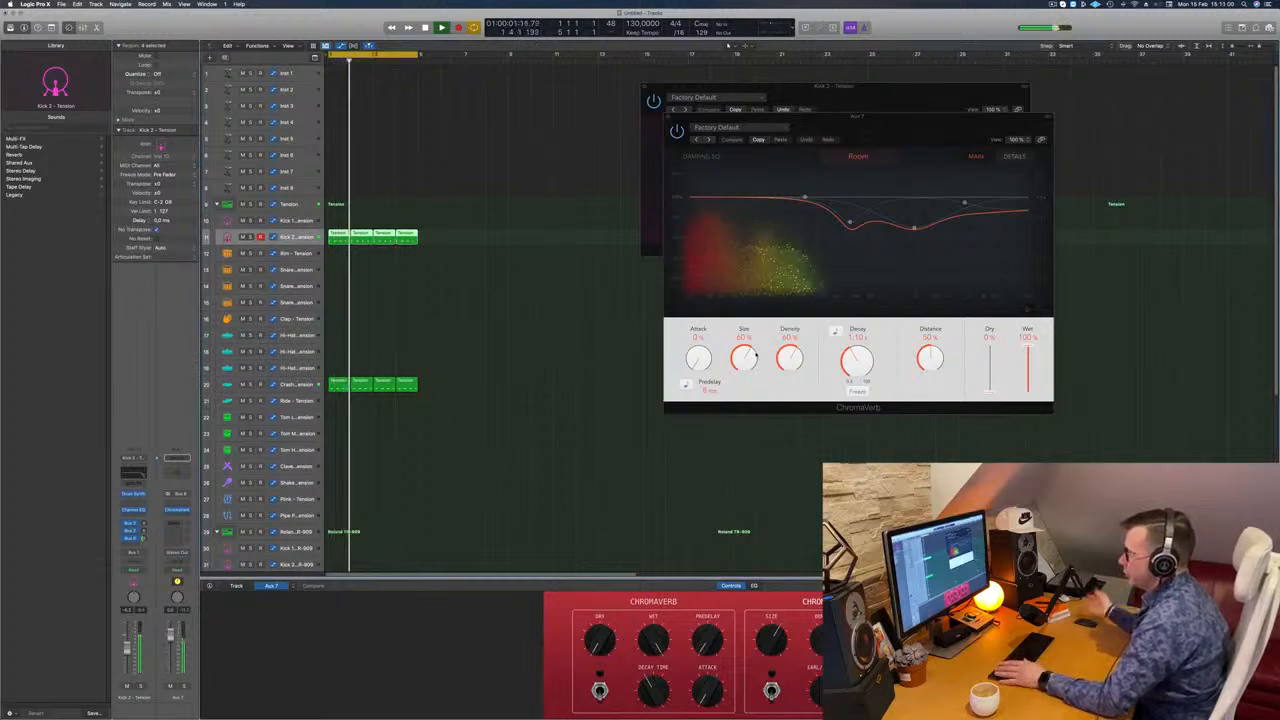
left_click_drag(747, 356, 794, 354)
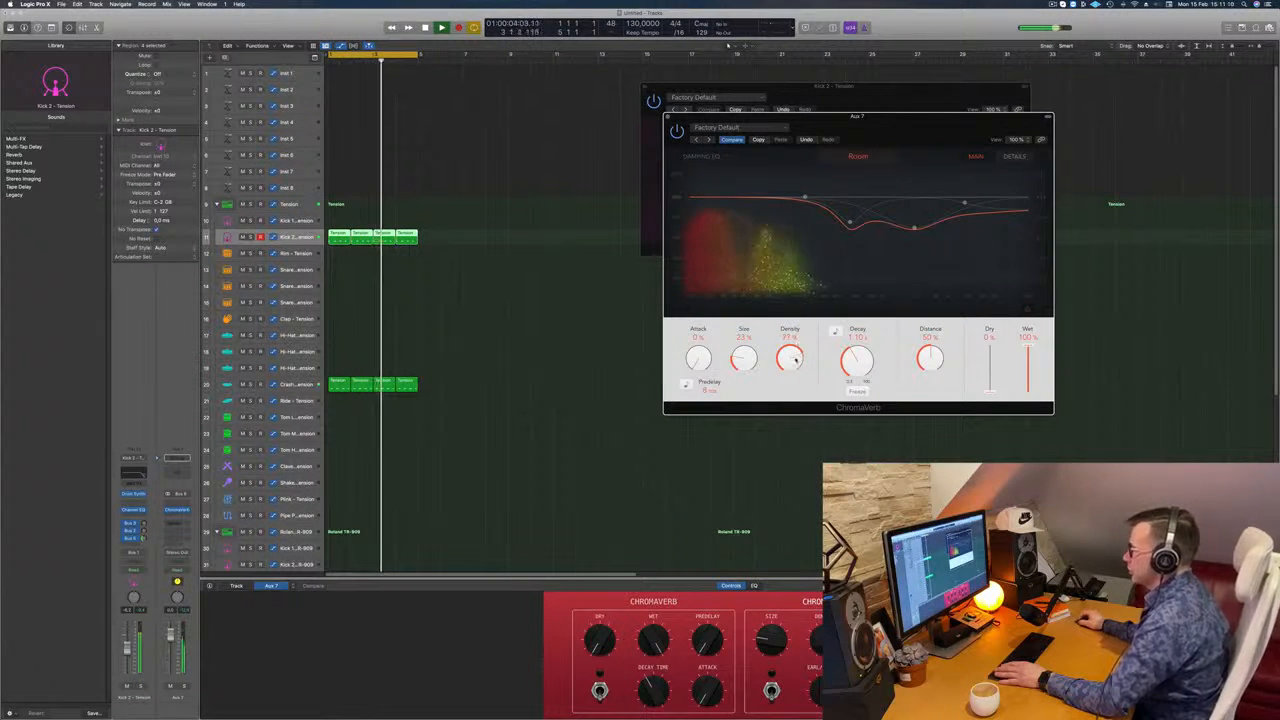
left_click_drag(811, 316, 802, 361)
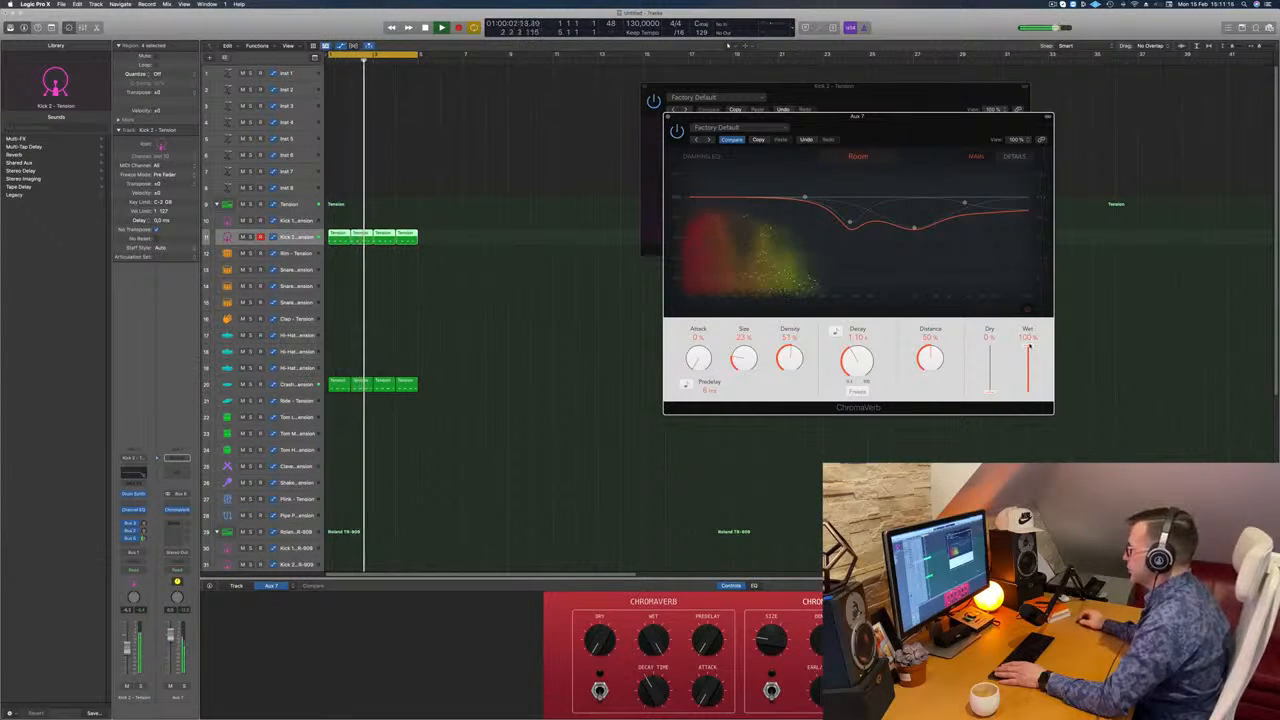
- Set the ChromaVerb's Distance to 13%, stop playback and close the reverb window
mouse_move(938, 364)
left_mouse_down()
mouse_move(940, 418)
mouse_move(937, 376)
left_mouse_up()
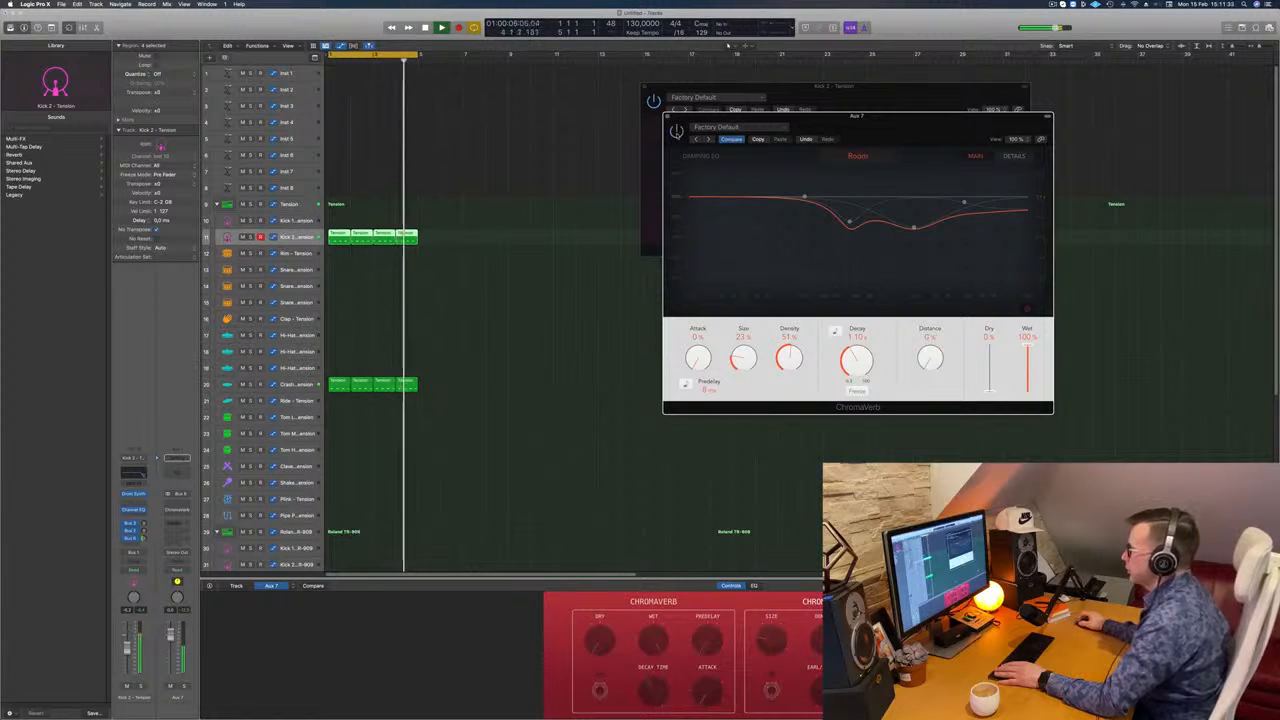
left_click_drag(841, 128, 793, 86)
mouse_move(882, 307)
left_mouse_down()
mouse_move(896, 204)
mouse_move(884, 312)
left_mouse_up()
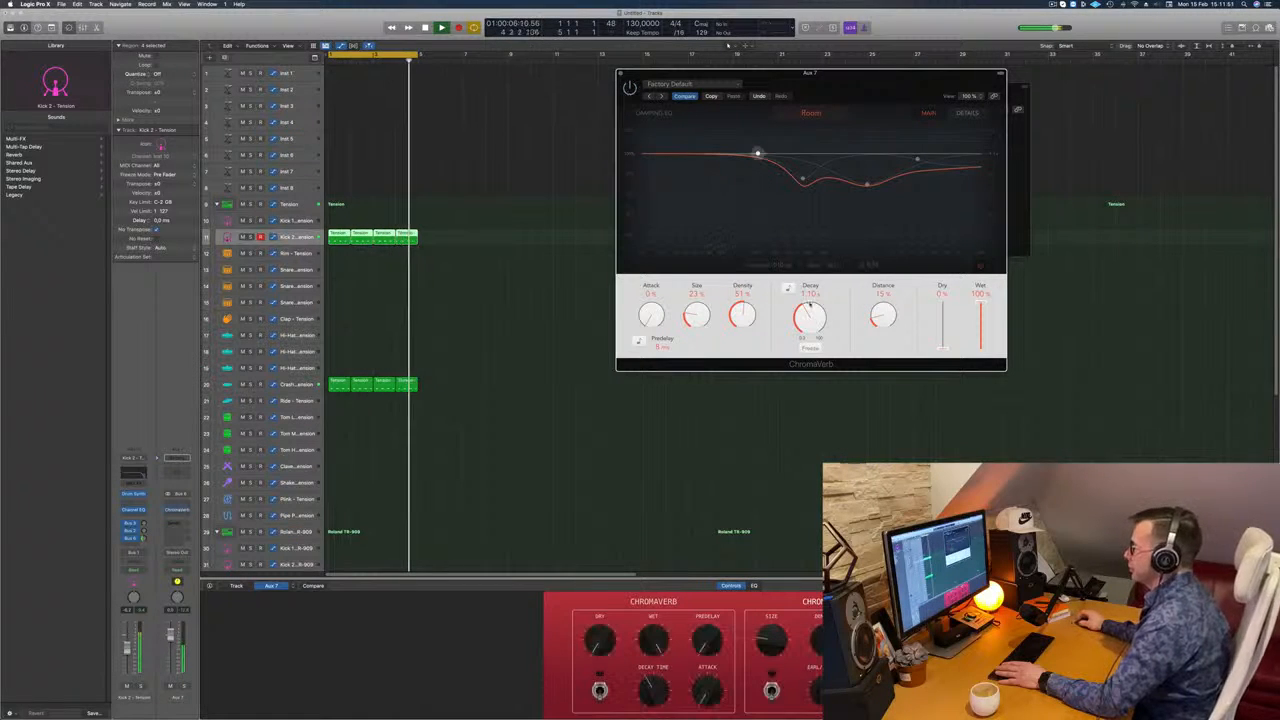
left_click_drag(875, 315, 875, 318)
key("space")
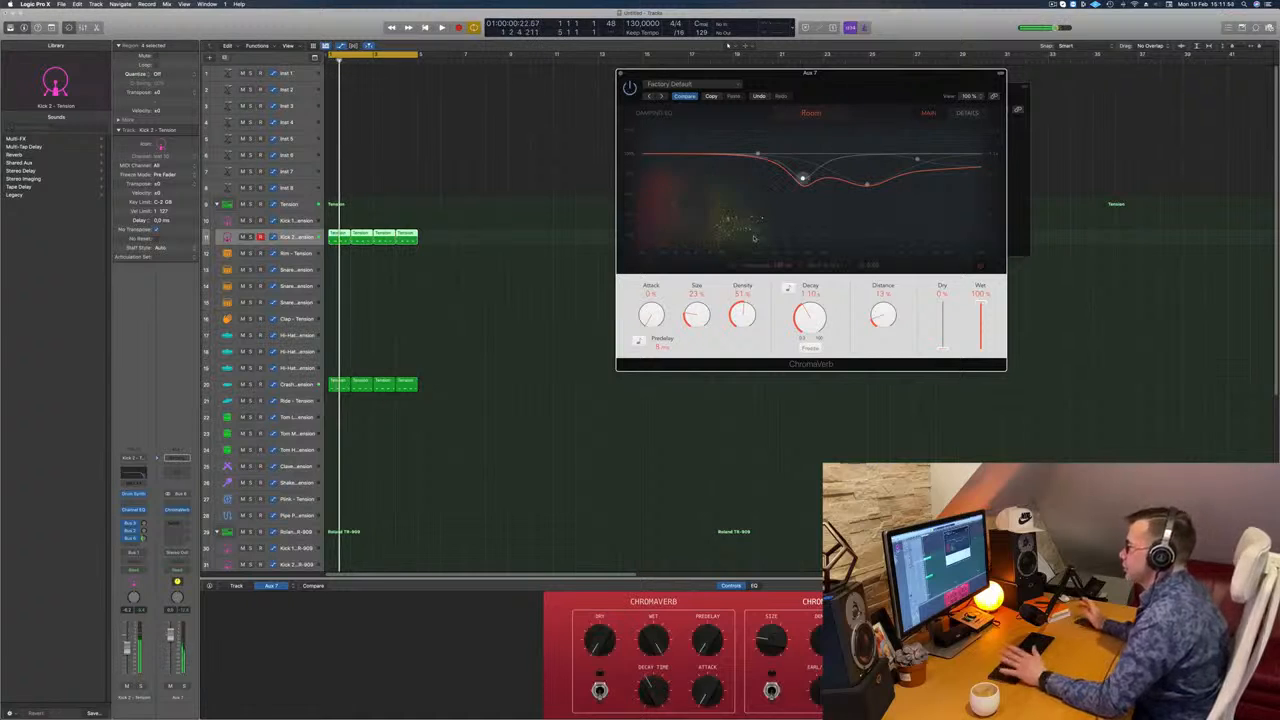
key("space")
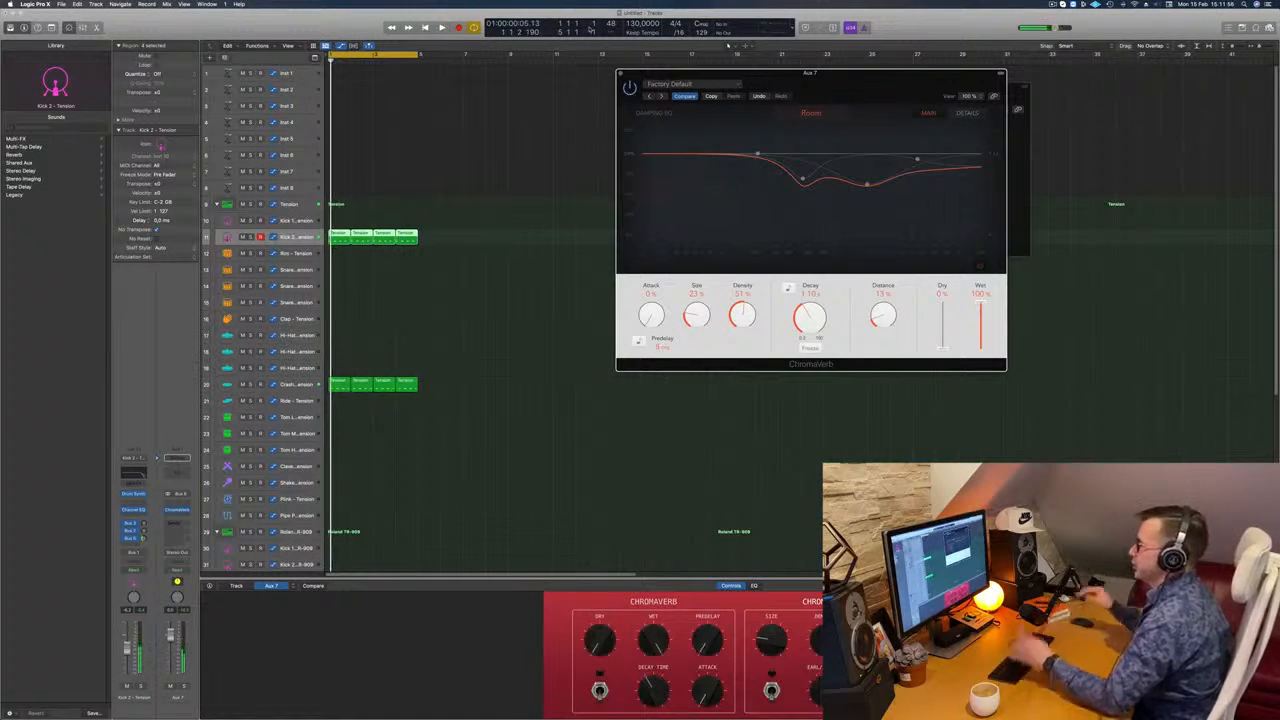
left_click(621, 74)
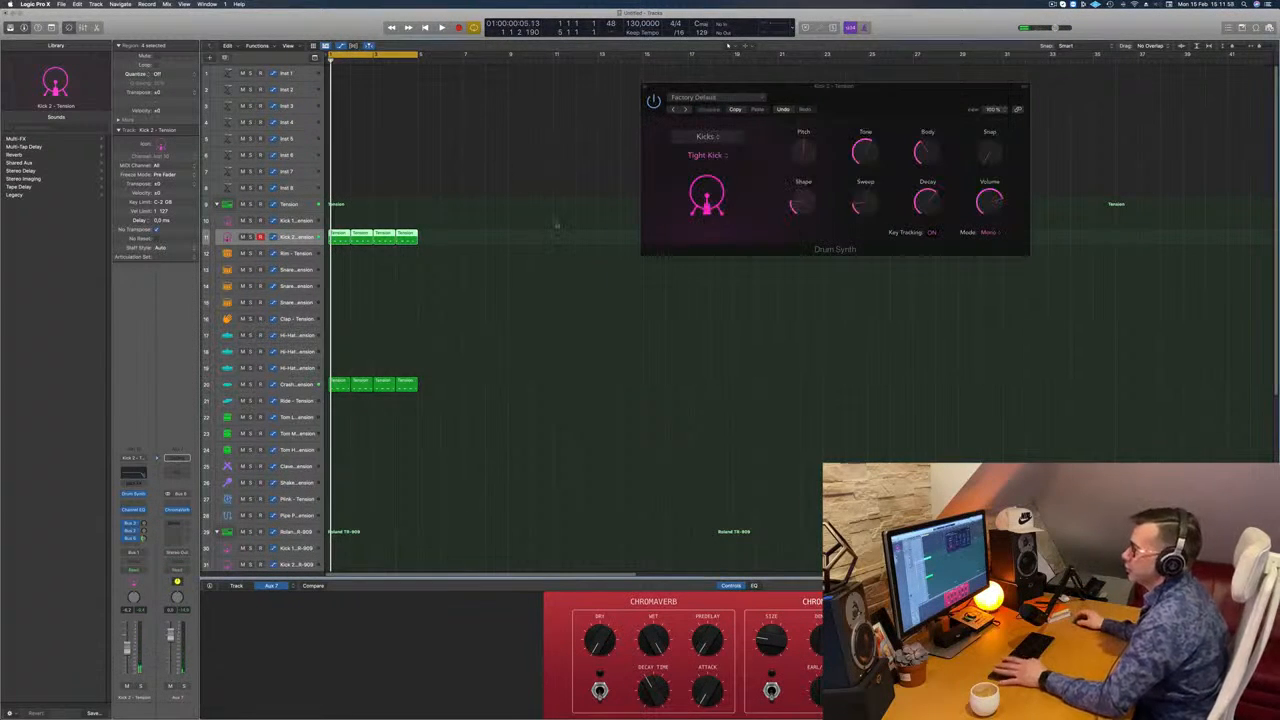
- Copy the first Crash region to bar 1 of the Hi-Hat track on track 17 and open the copy in the Piano Roll
key("space")
scroll(367, 350, "down", 2)
scroll(410, 335, "down", 2)
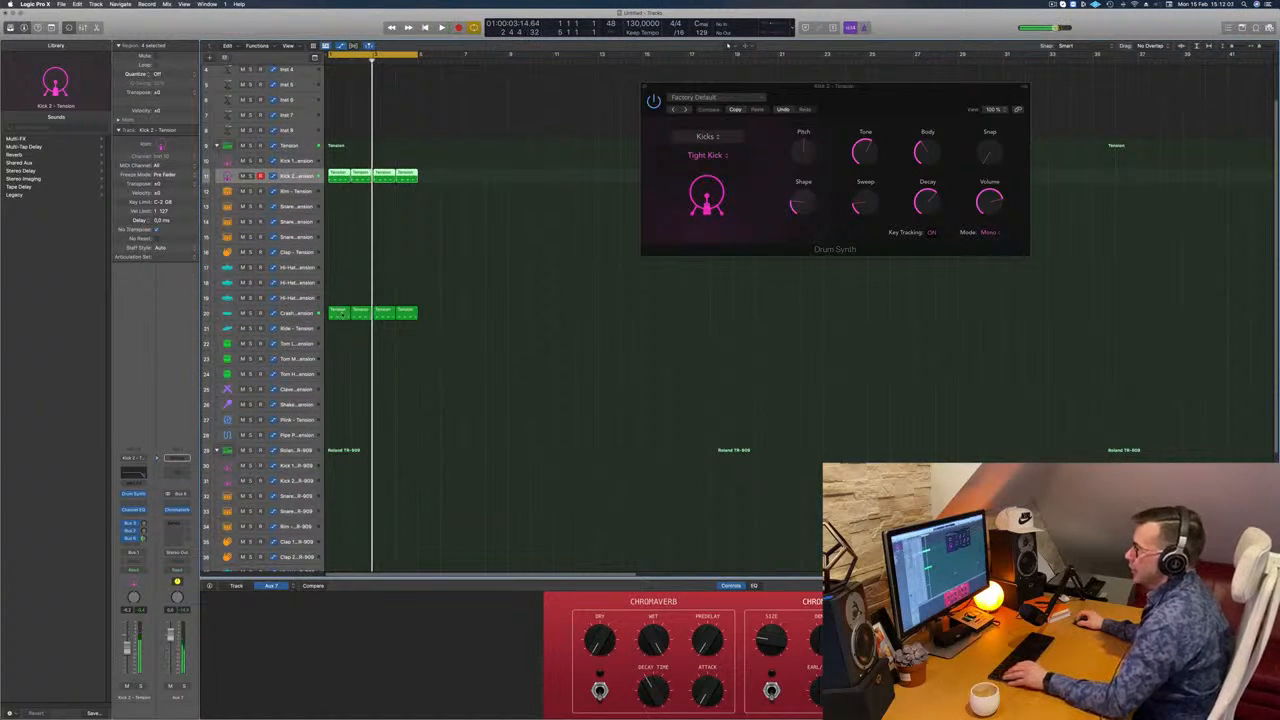
left_click_drag(340, 312, 344, 268)
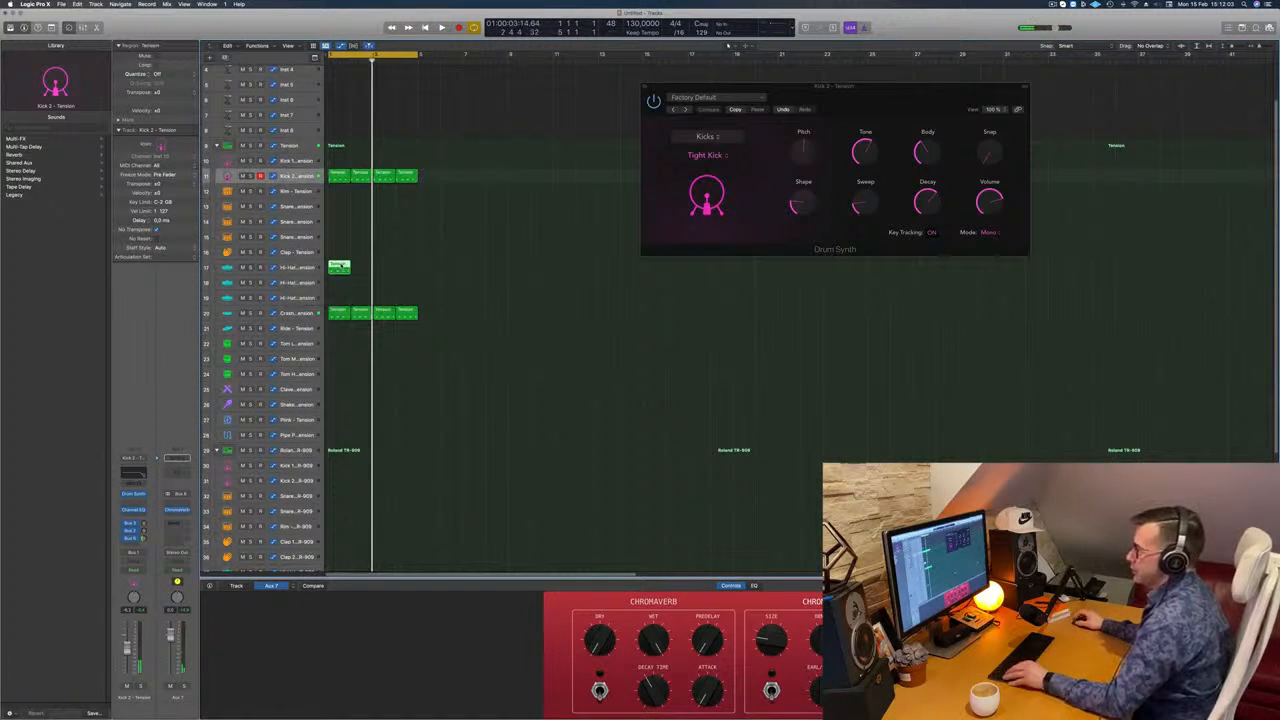
double_click(341, 266)
- Duplicate the hi-hat notes until the bar is filled with sixteenth notes, and repeat the region across all four bars
left_click_drag(340, 625, 583, 667)
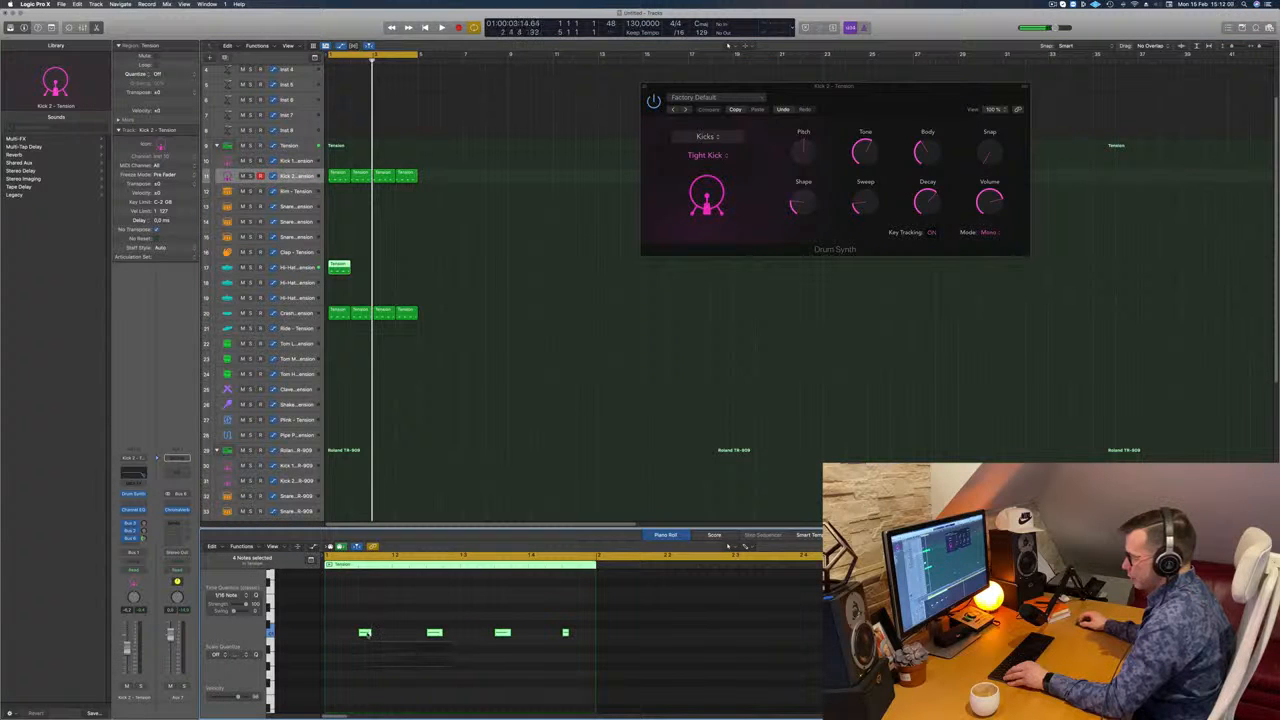
mouse_move(365, 633)
left_mouse_down()
mouse_move(330, 638)
mouse_move(347, 638)
left_mouse_up()
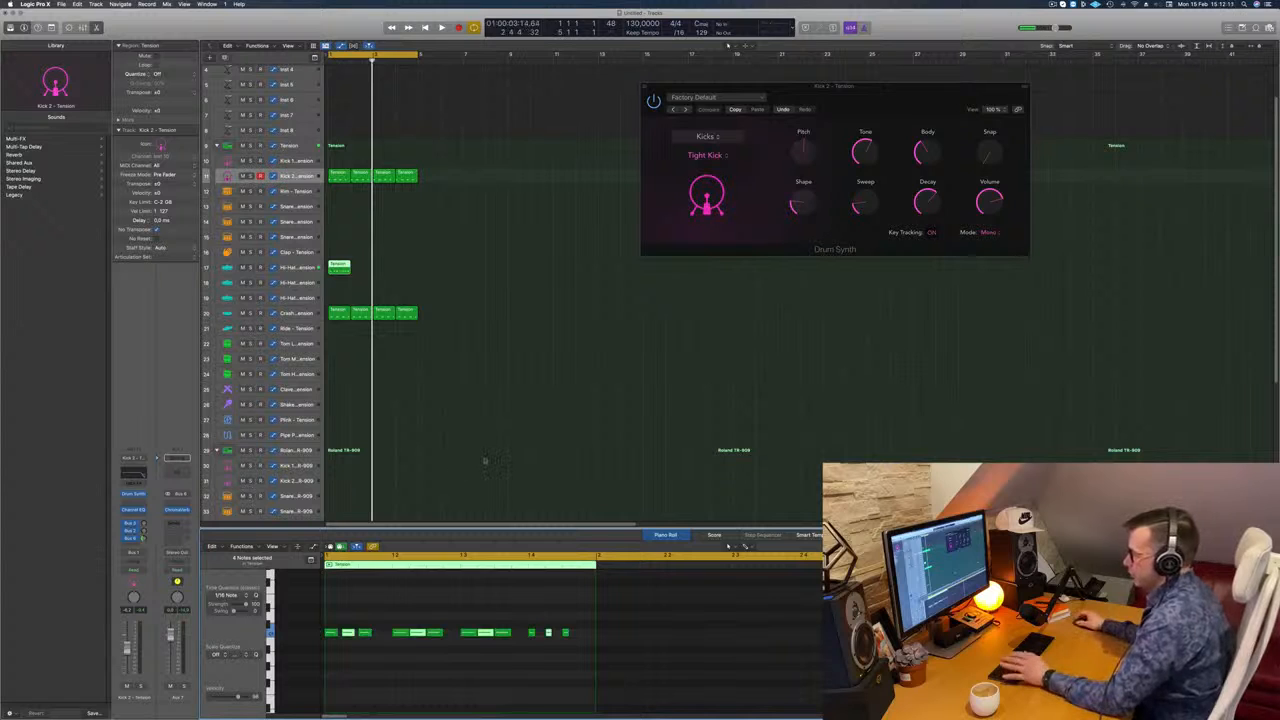
key("space")
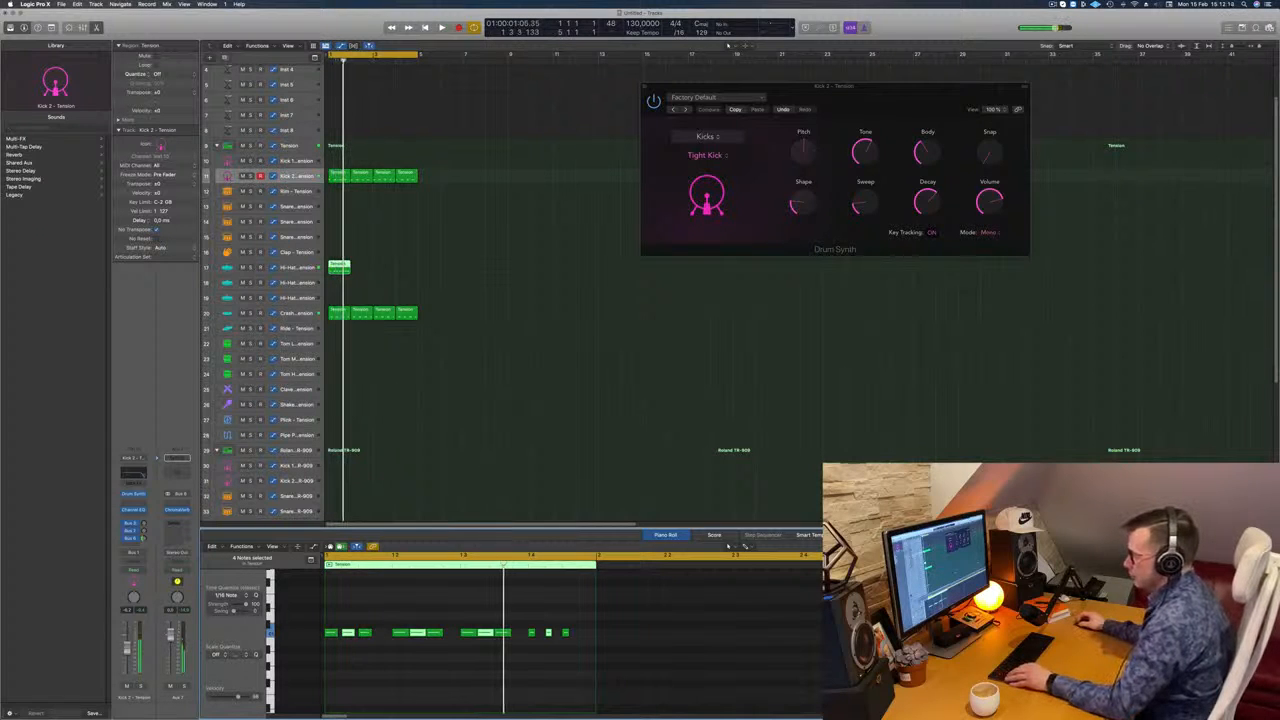
left_click_drag(349, 633, 380, 634)
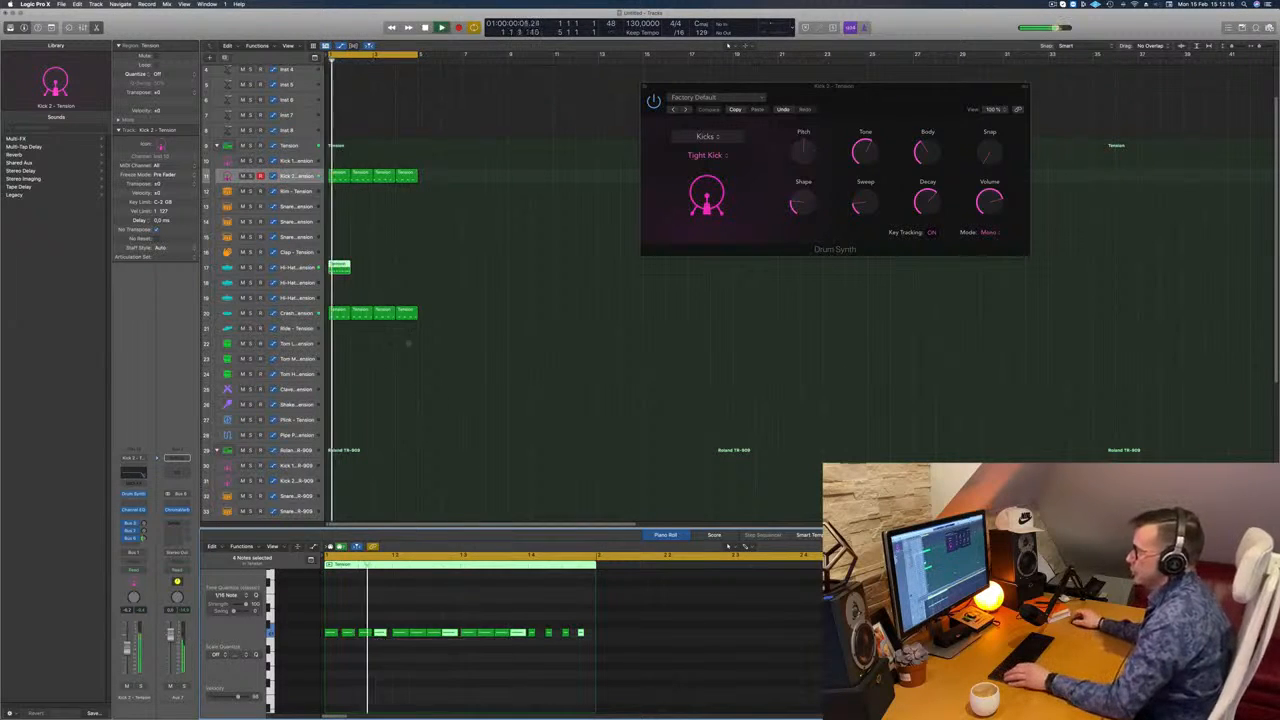
left_click_drag(343, 267, 384, 271)
left_click(341, 268, "shift")
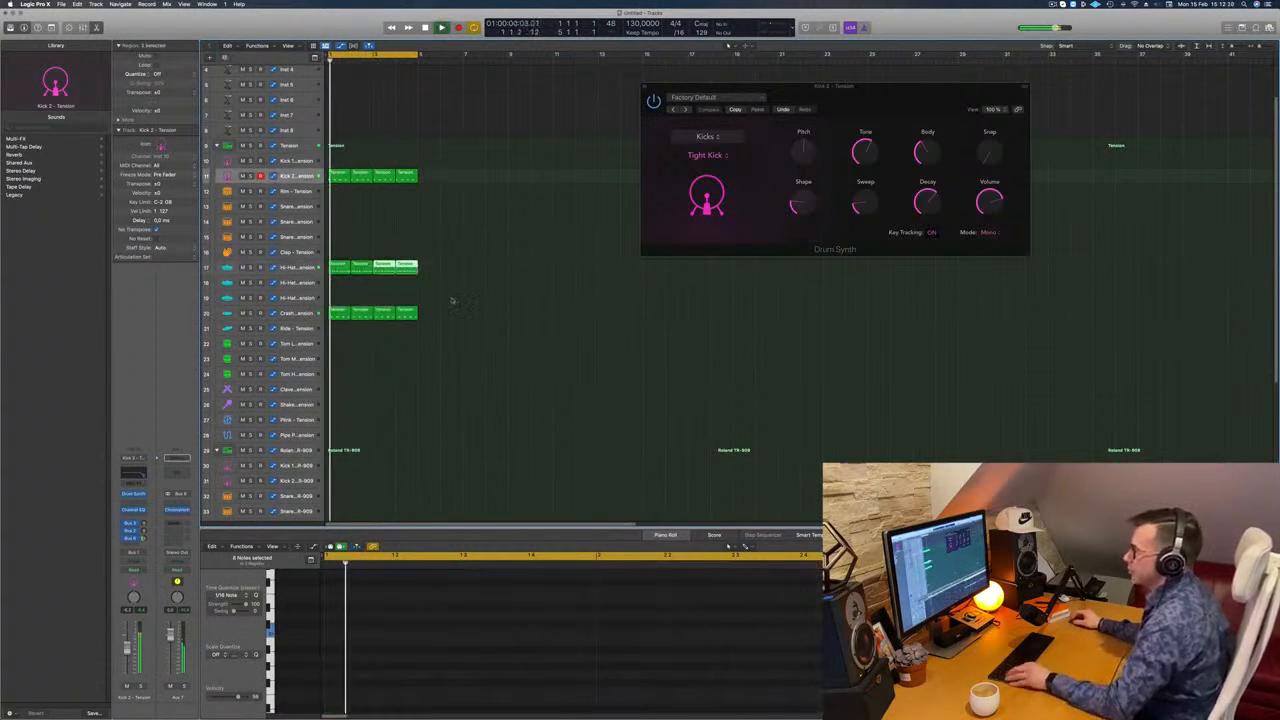
- Place the first Kick 2 - Tension region on the Kick 2 - Roland TR-909 track and delete all its notes except the first
scroll(446, 298, "down", 2)
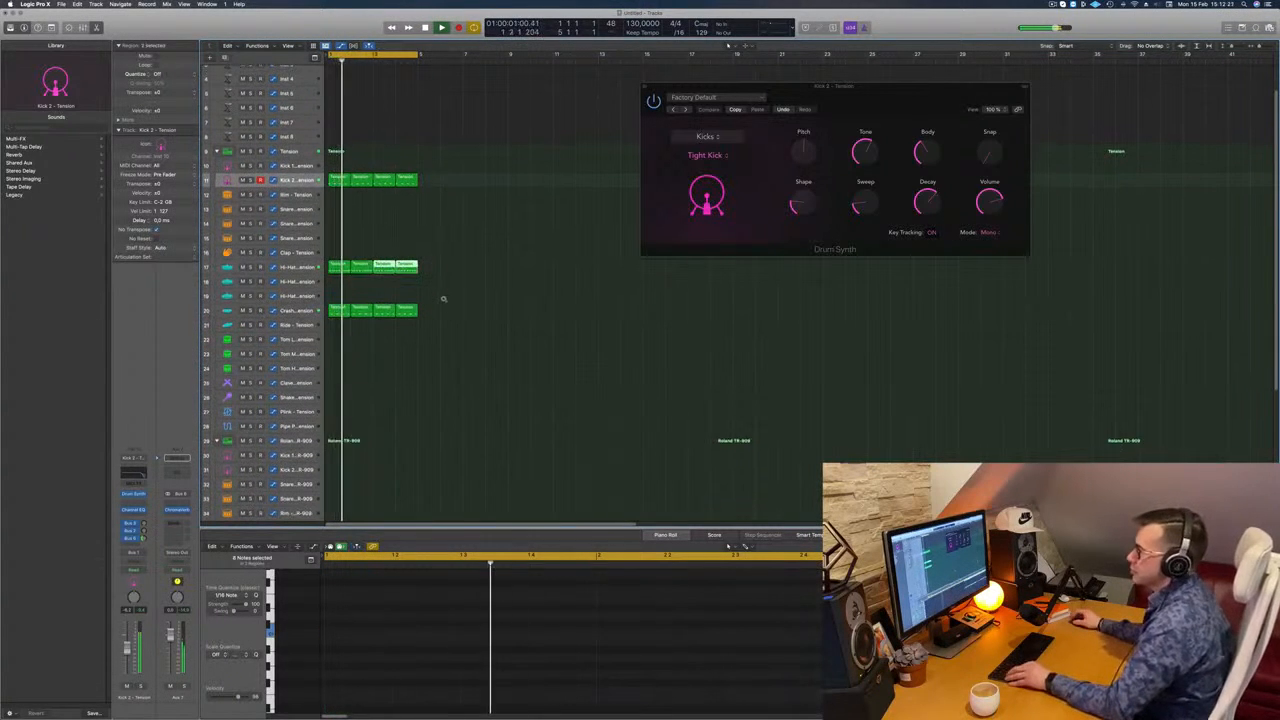
scroll(443, 298, "down", 4)
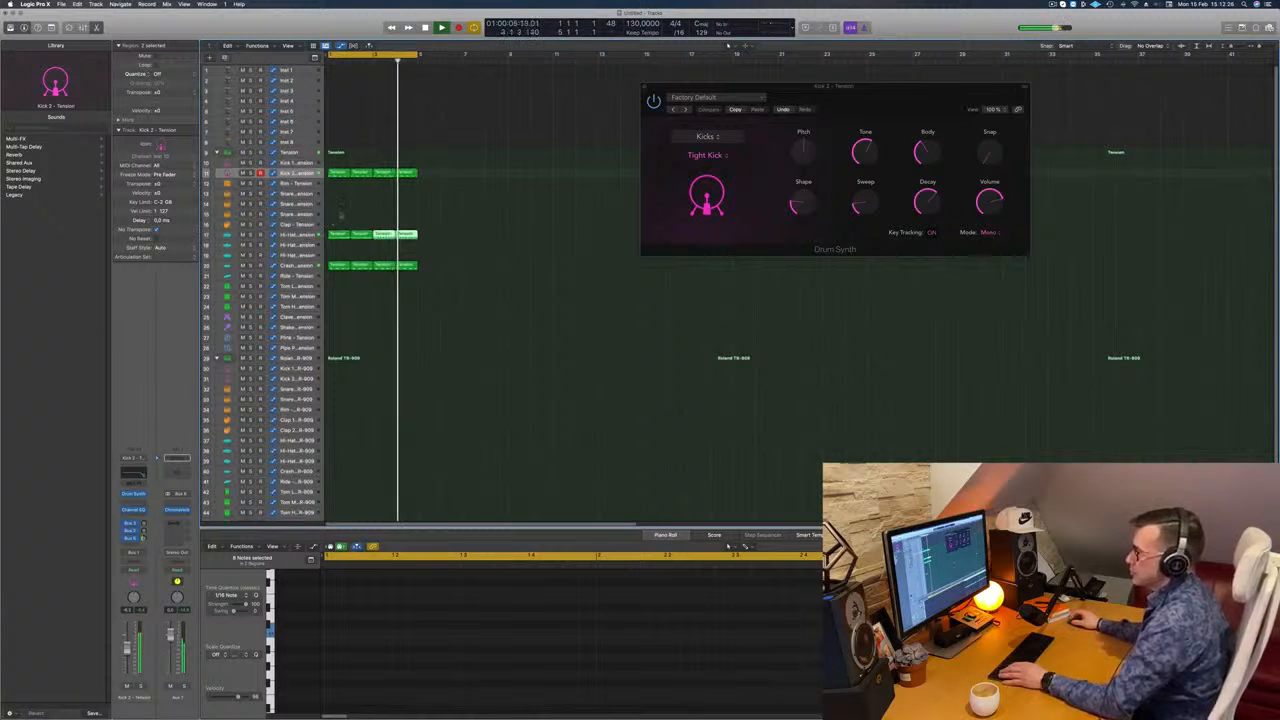
left_click(338, 172)
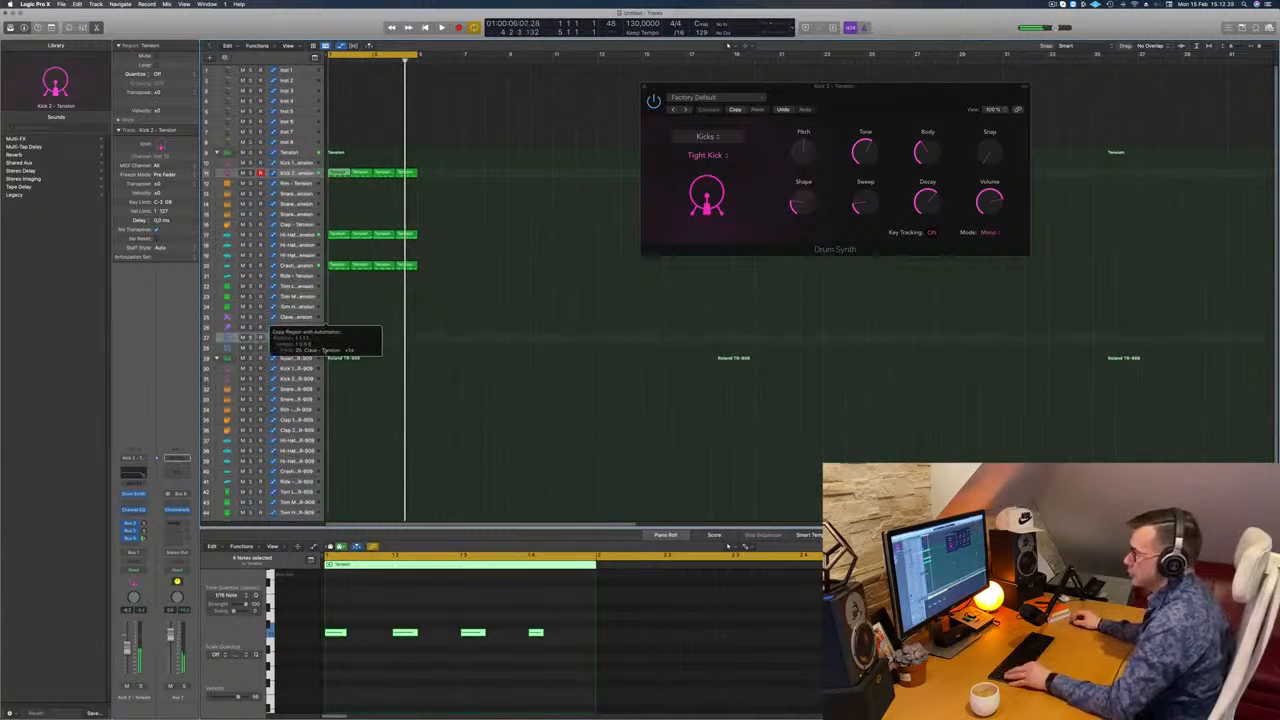
left_click_drag(384, 622, 542, 653)
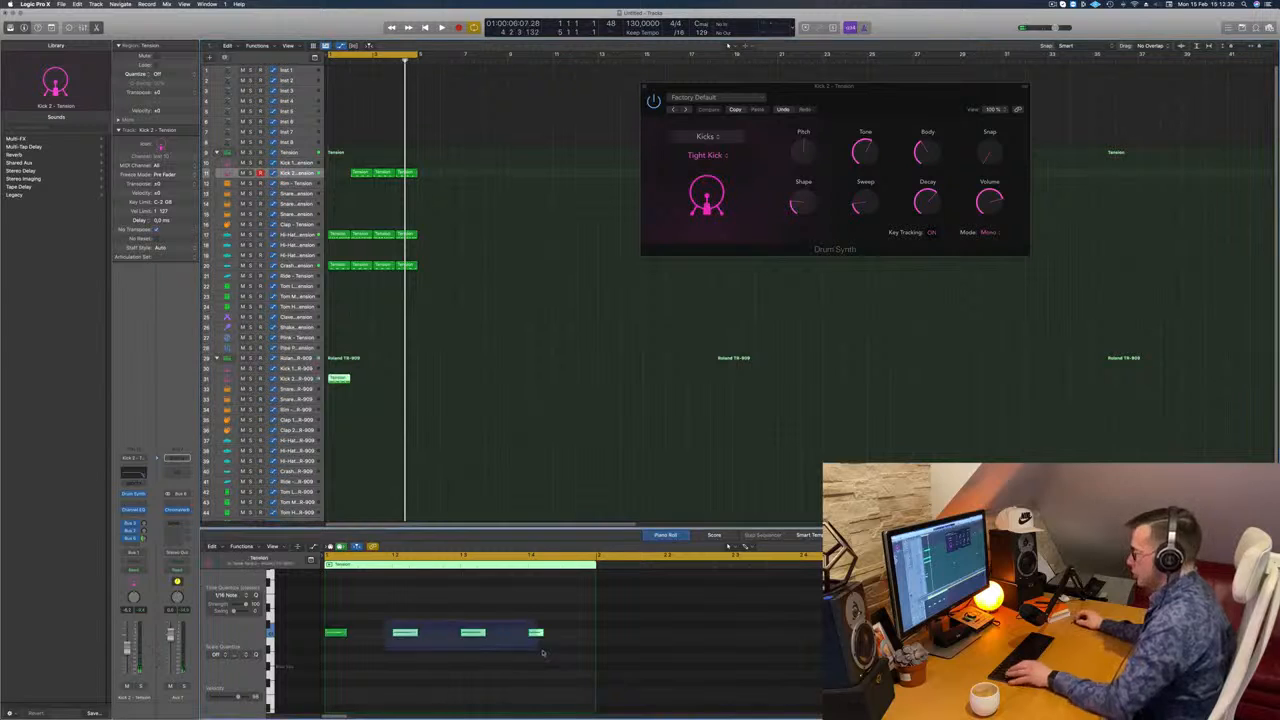
key("Delete")
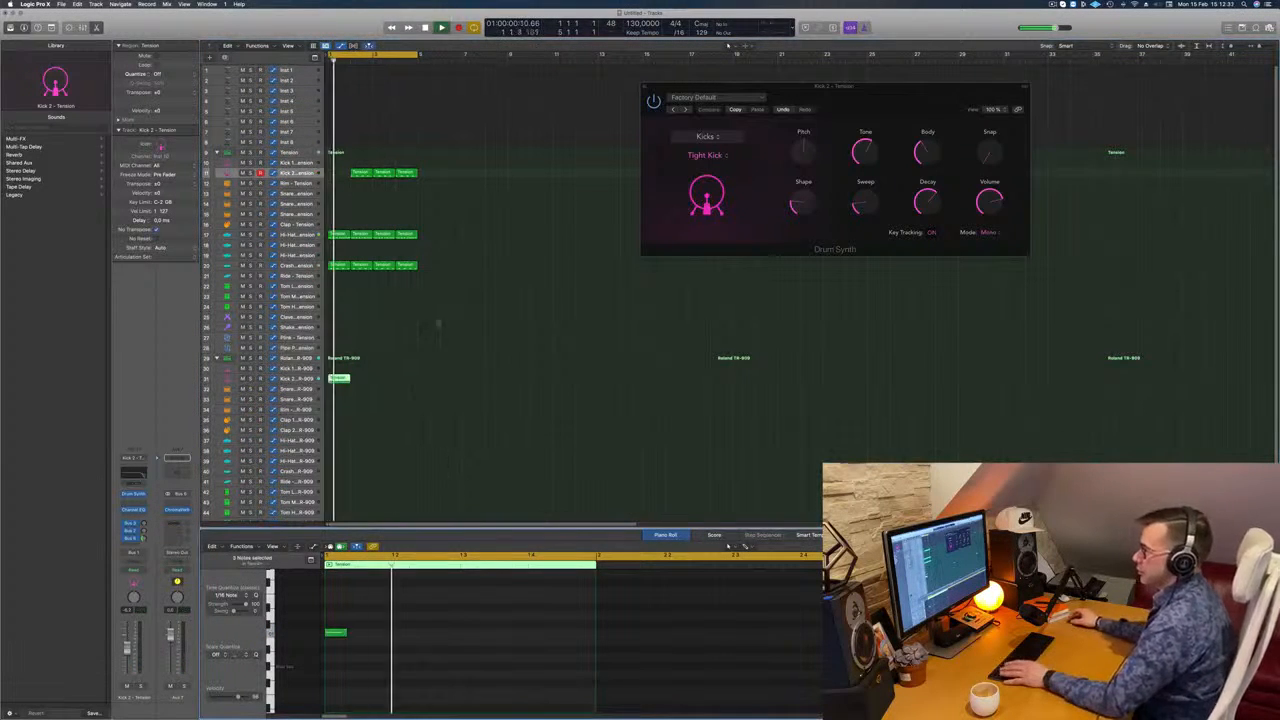
- Copy the bar 2 Kick 2 - Tension region into bar 1, and repeat the Kick 2 - Roland TR-909 region across four bars
left_click(360, 172)
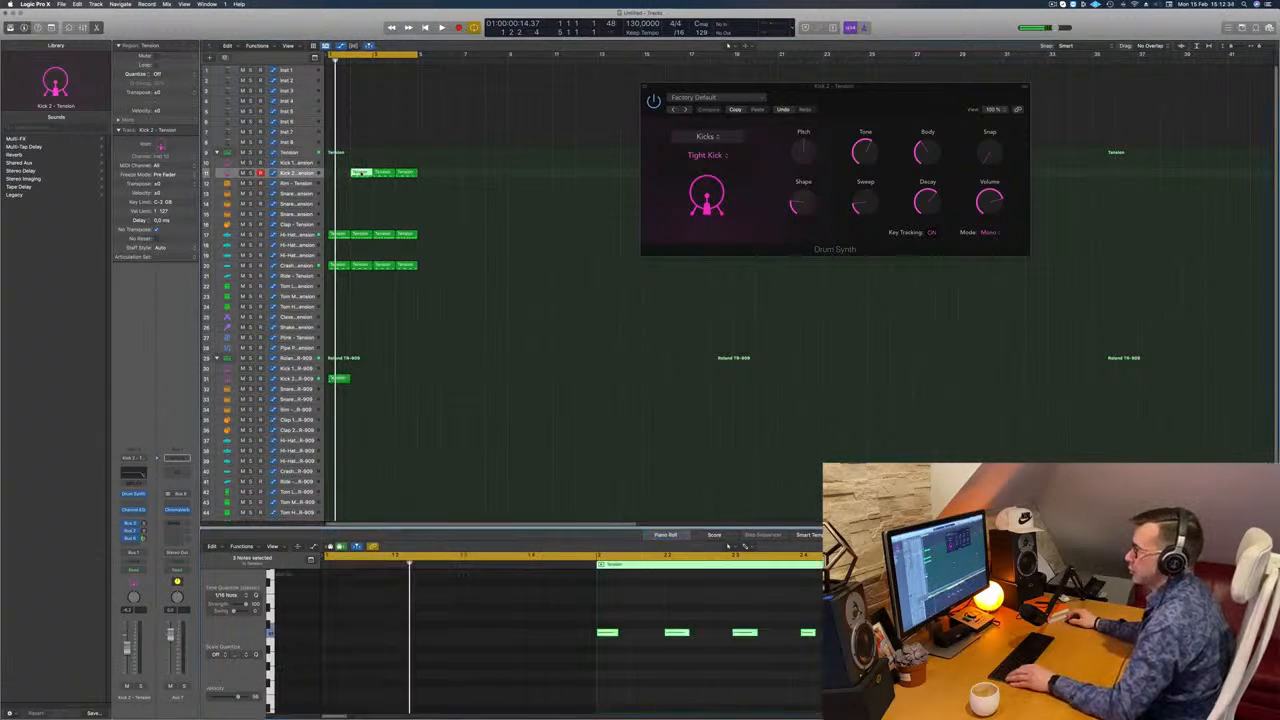
left_click_drag(340, 178, 338, 175)
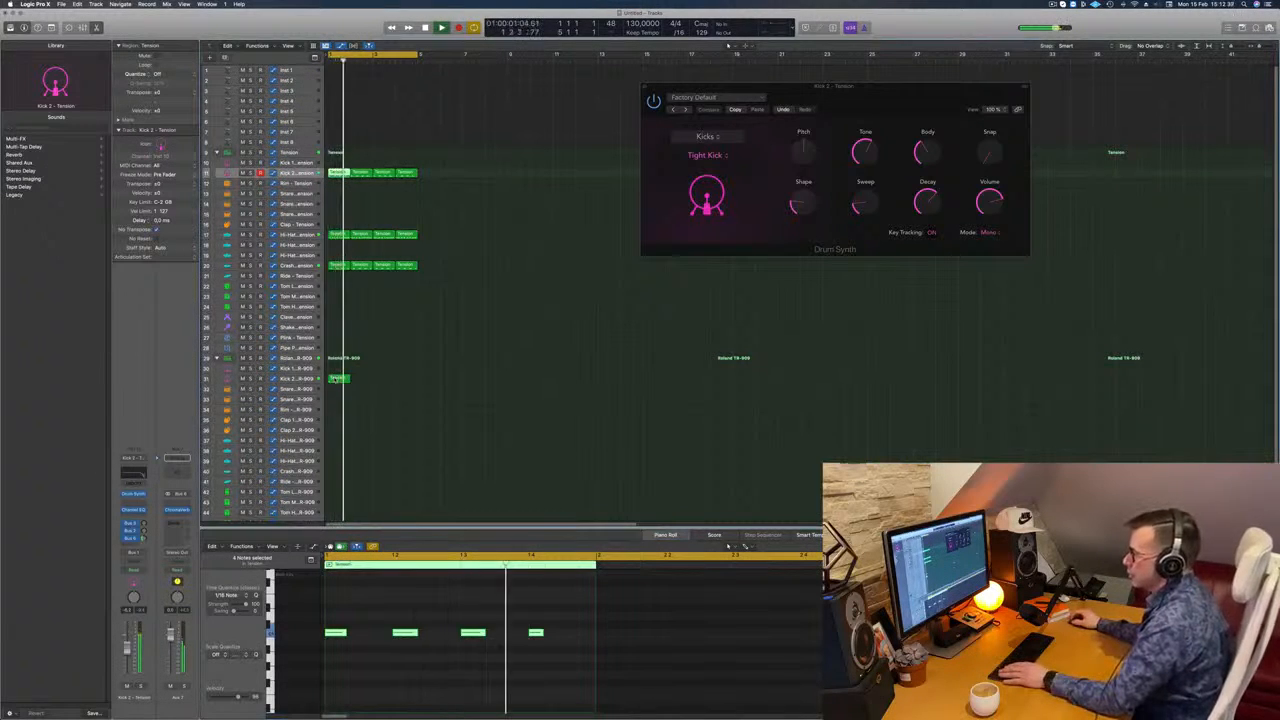
left_click_drag(340, 380, 394, 385)
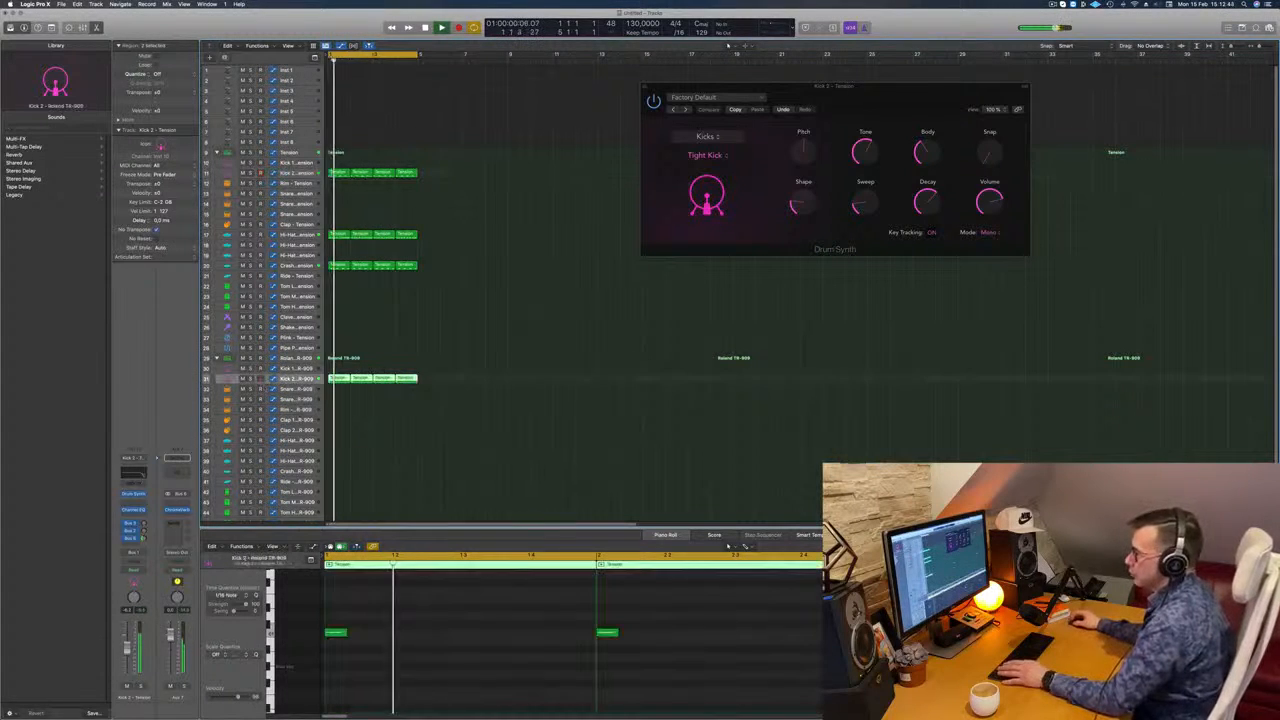
- View the Quick Sampler of the Kick 2 - Roland TR-909 track and close its window
left_click(137, 463)
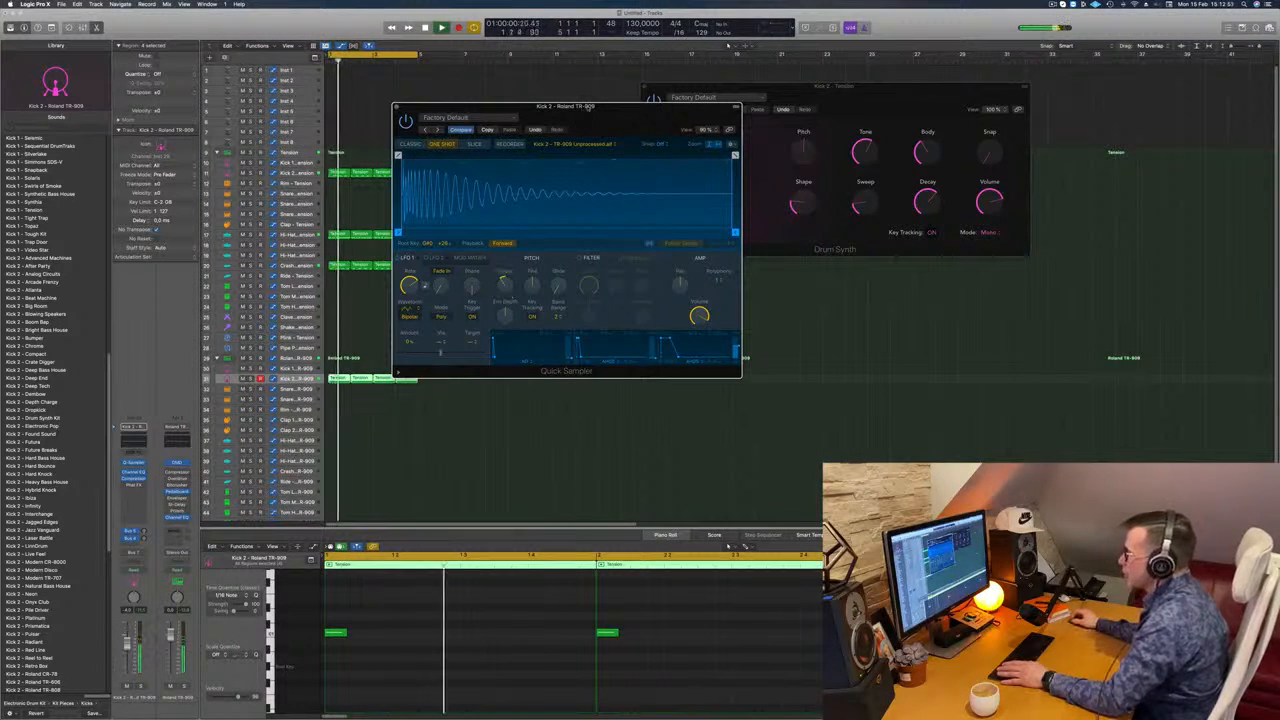
left_click_drag(618, 124, 765, 193)
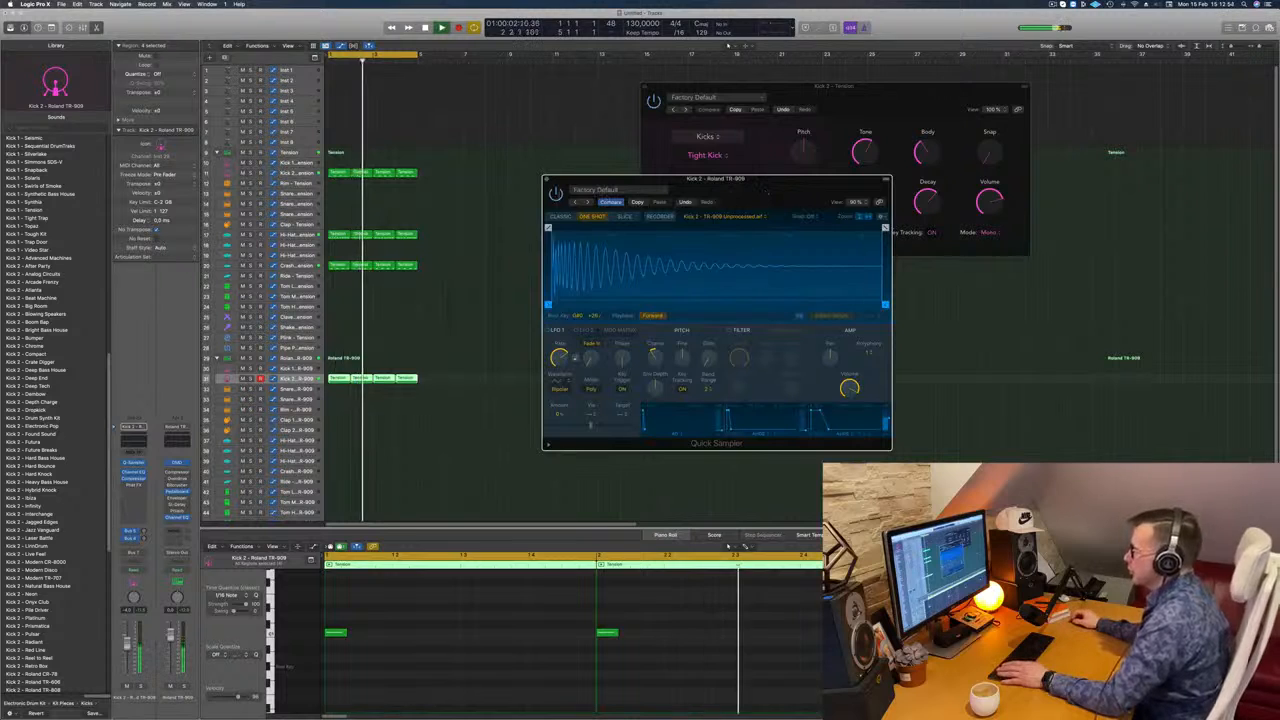
key("super+w")
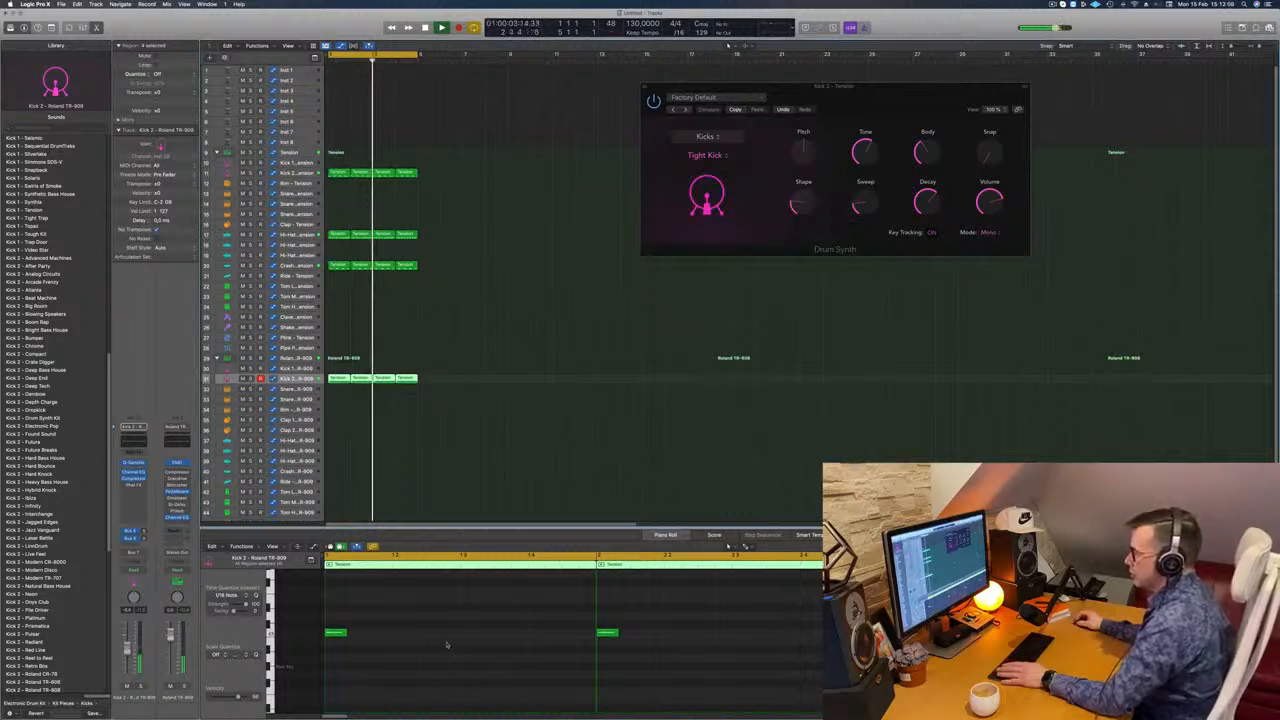
- Move the notes of all four Kick 2 - Roland TR-909 regions to the off-beat after beat 4 of each bar
key("super+a")
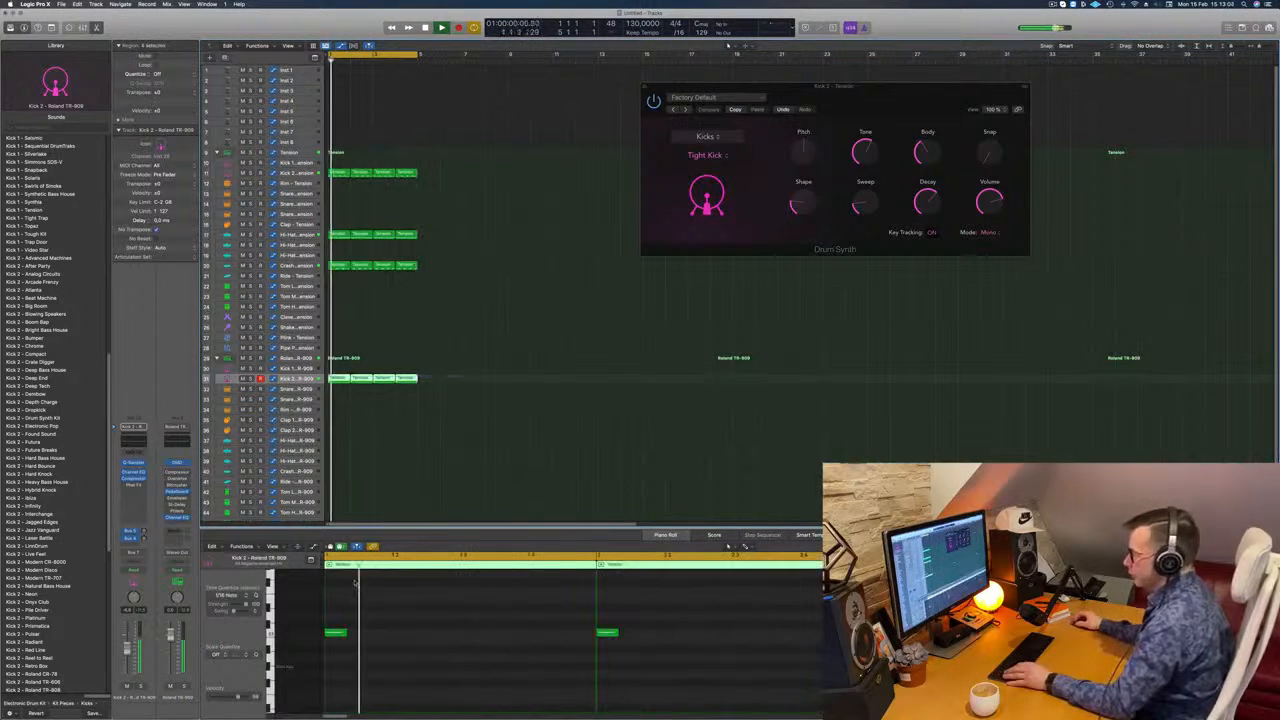
left_click(381, 639)
key("super+a")
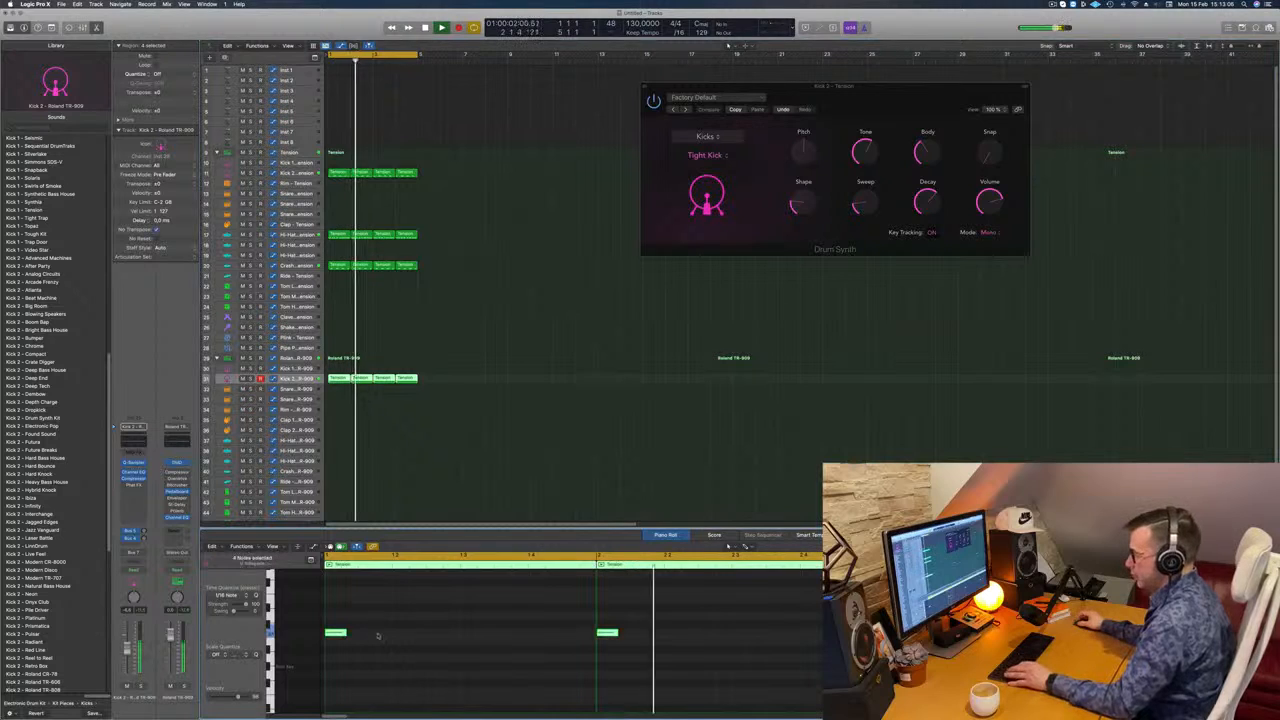
left_click_drag(341, 633, 567, 635)
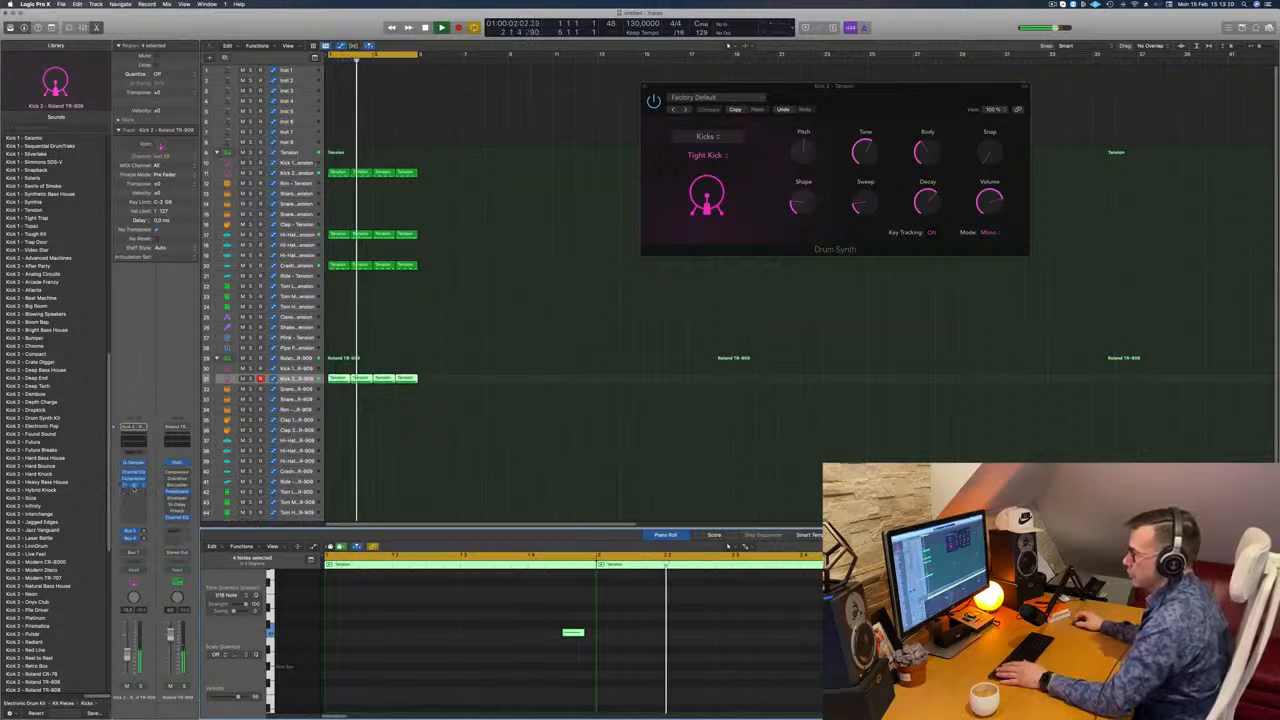
- Replace Phat FX on the Kick 2 - Roland TR-909 track with a stereo Overdrive and load its Bright Drive preset
left_click(134, 487)
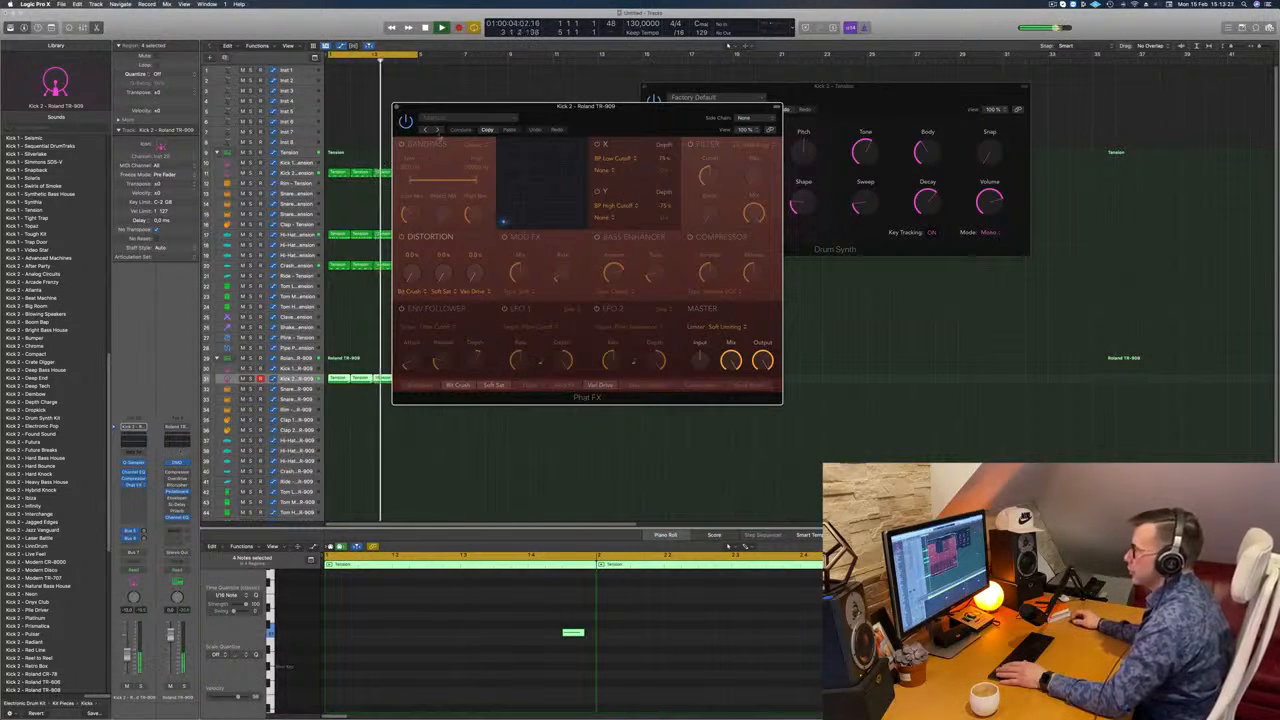
left_click(141, 485)
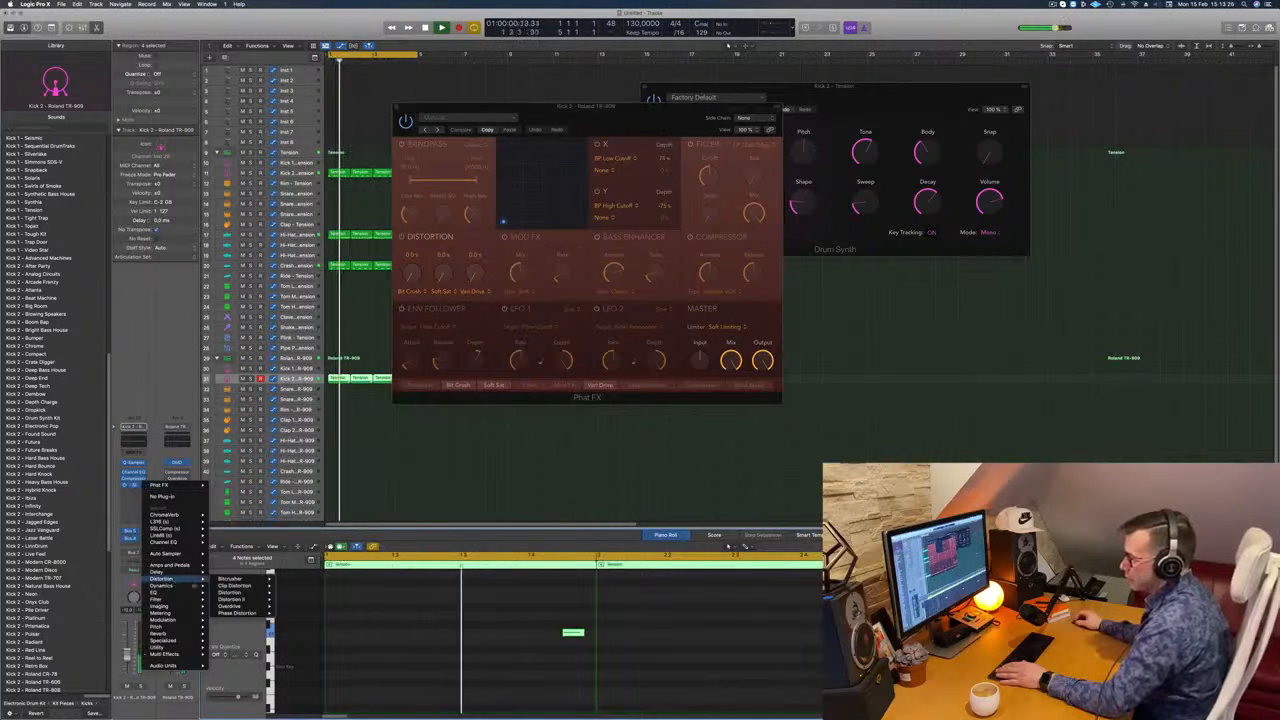
mouse_move(162, 578)
mouse_move(240, 579)
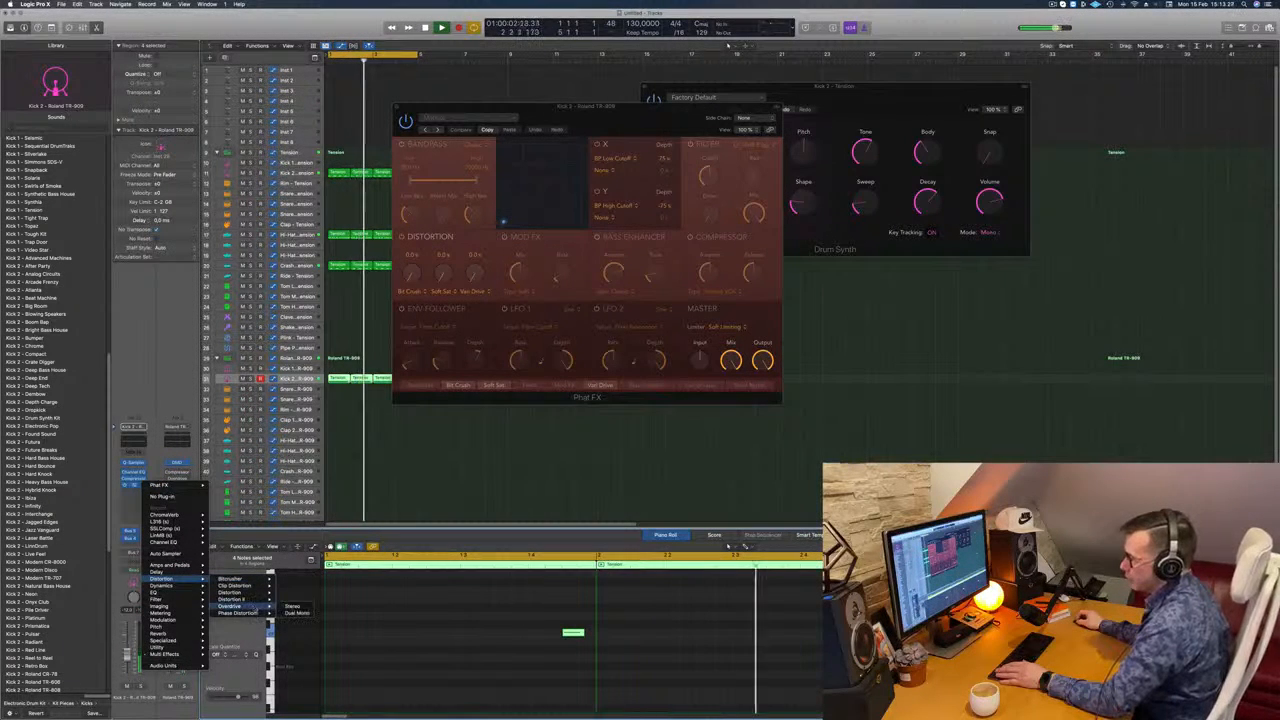
left_click(292, 579)
left_click_drag(485, 126, 558, 178)
left_click(513, 180)
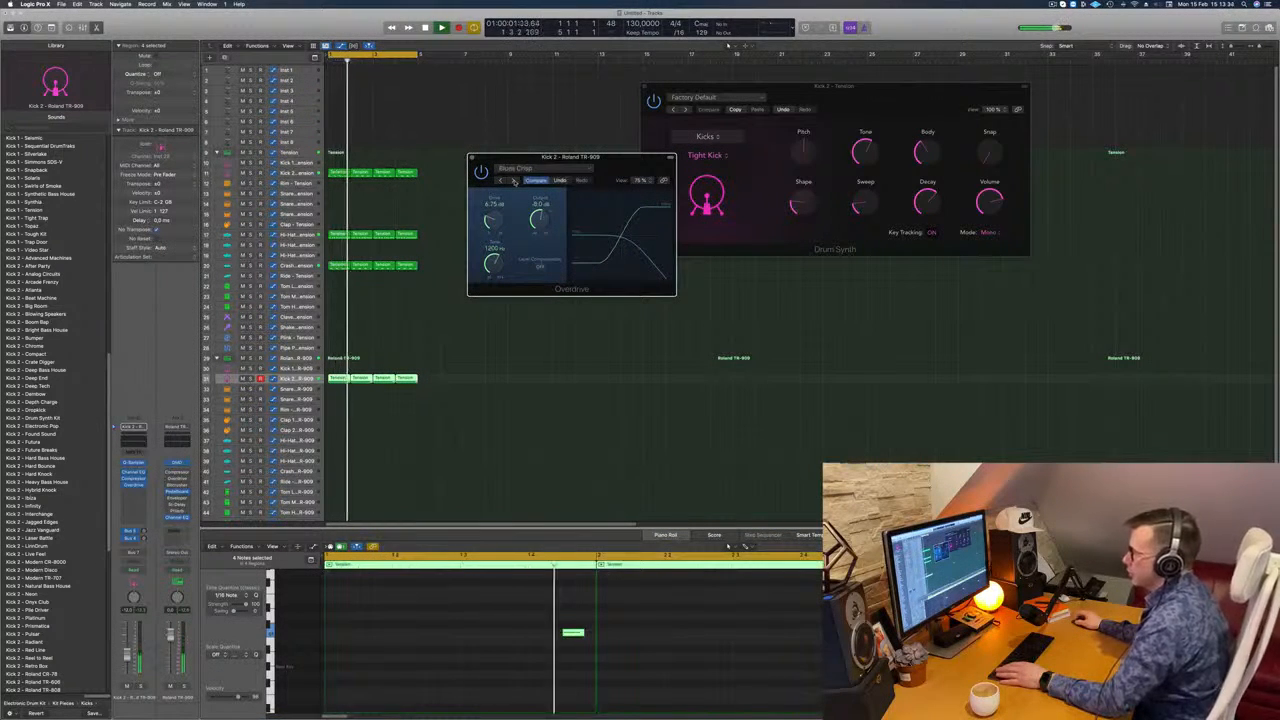
left_click(513, 180)
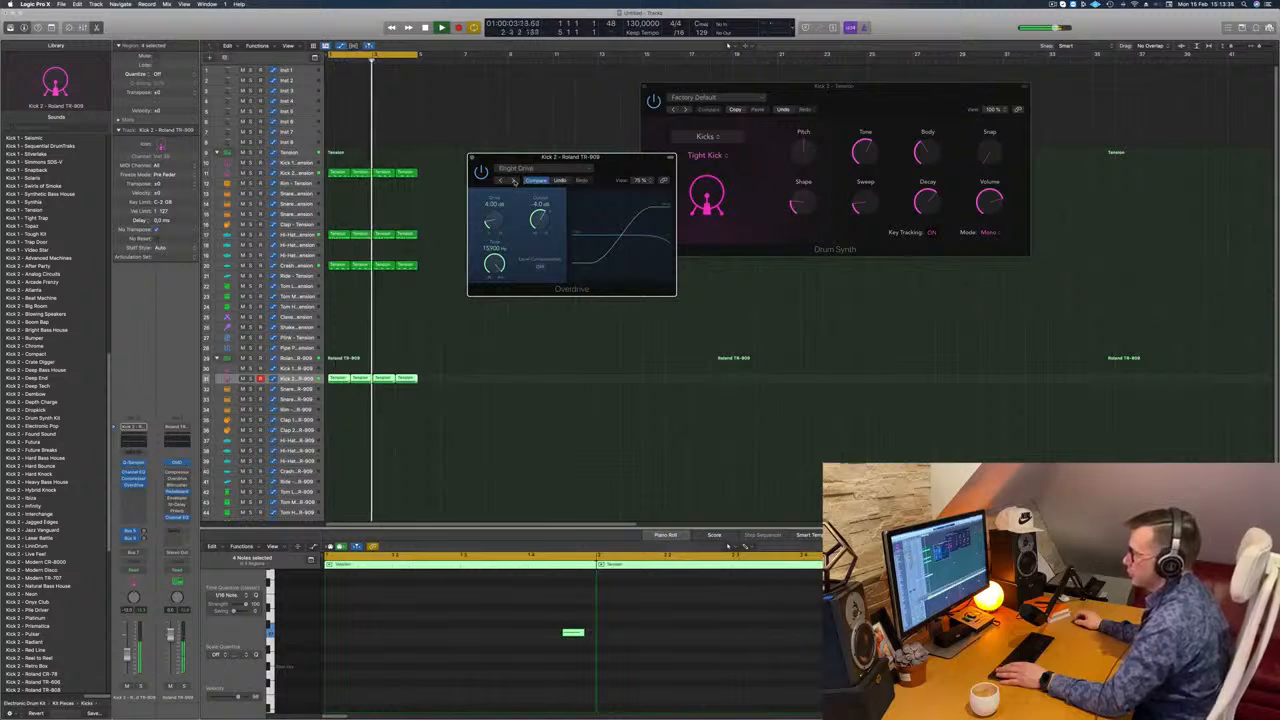
- Load the Hard Drive preset in the Kick 2 - Roland TR-909 Overdrive, lower that track's volume, and close the plug-in window
left_click(513, 180)
left_click(533, 172)
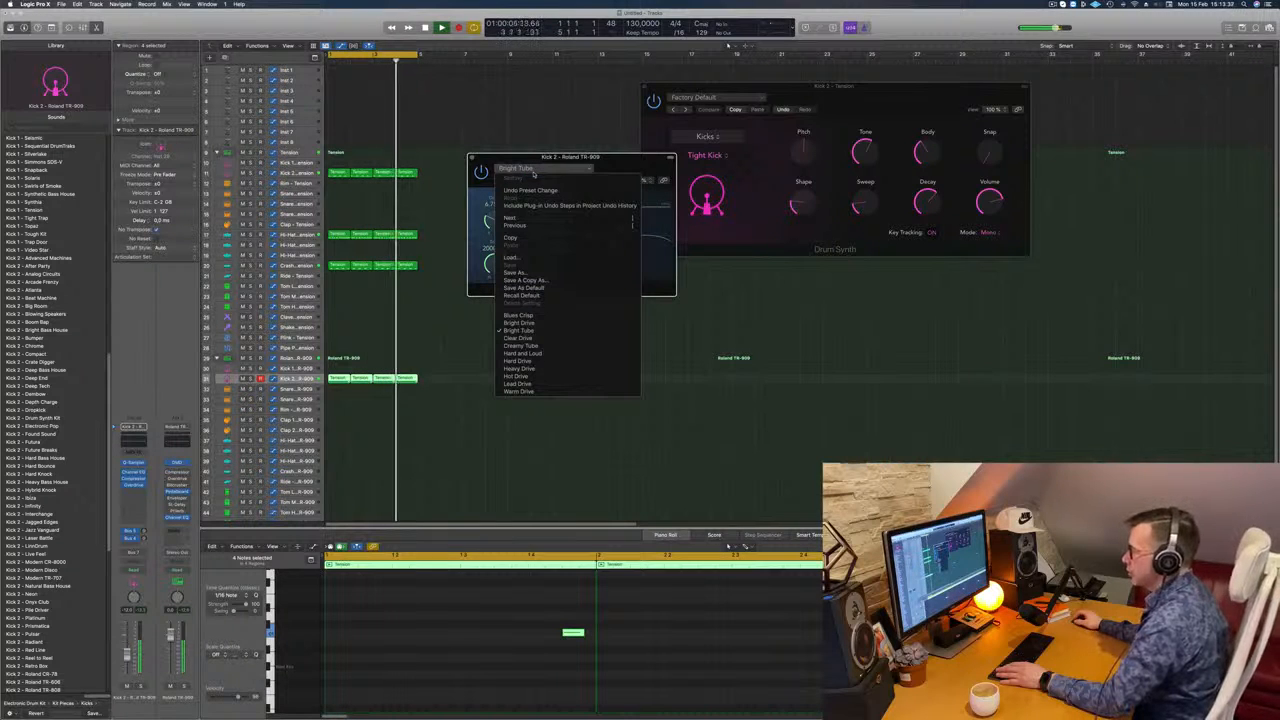
left_click(518, 360)
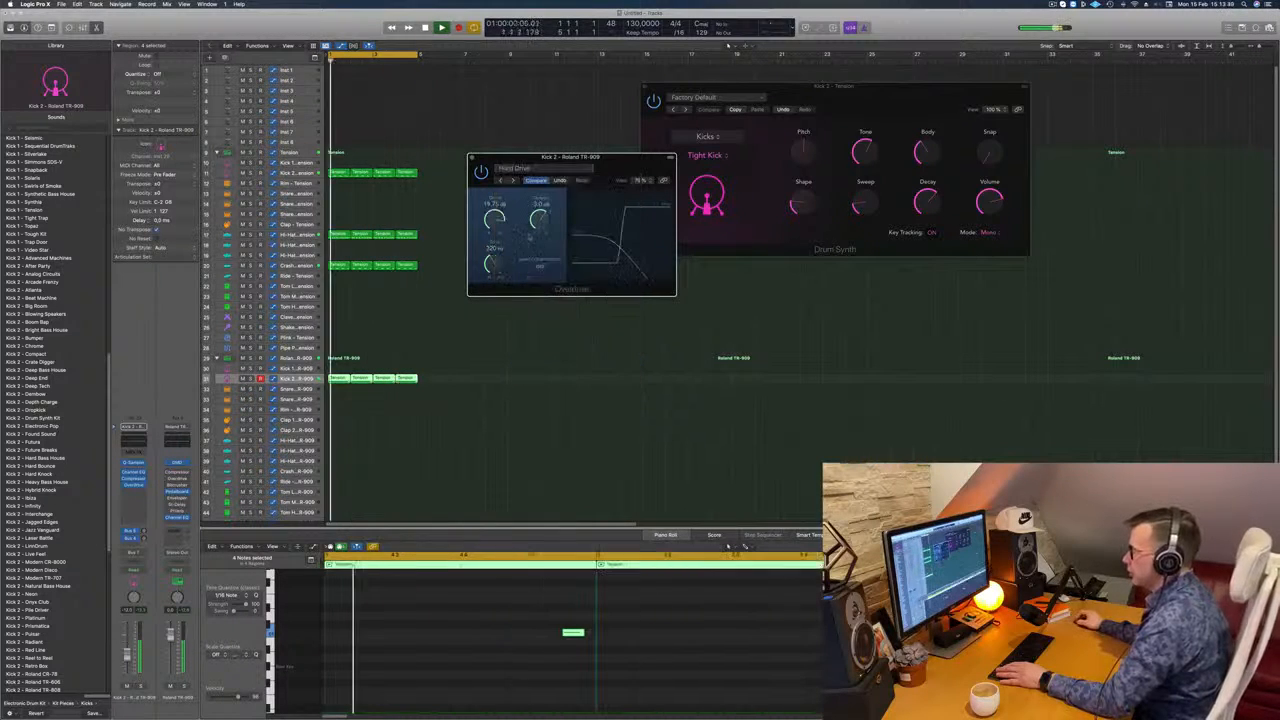
left_click_drag(614, 160, 597, 168)
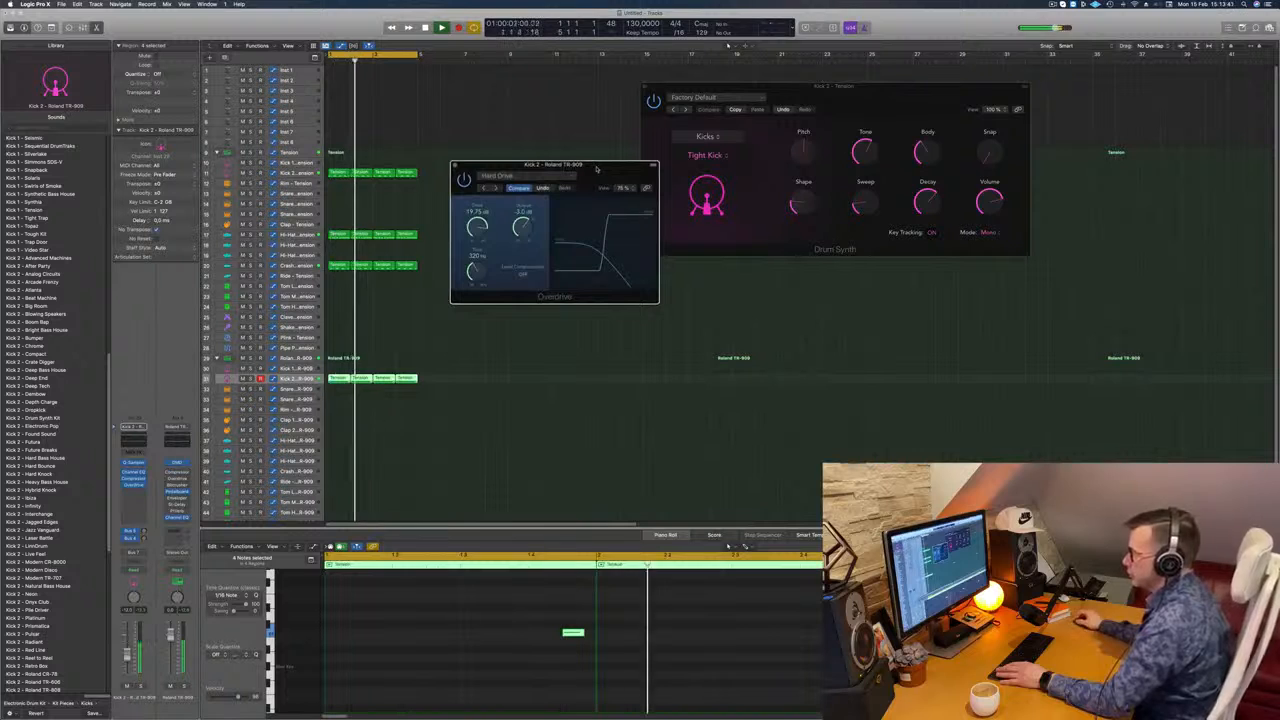
left_click(127, 659)
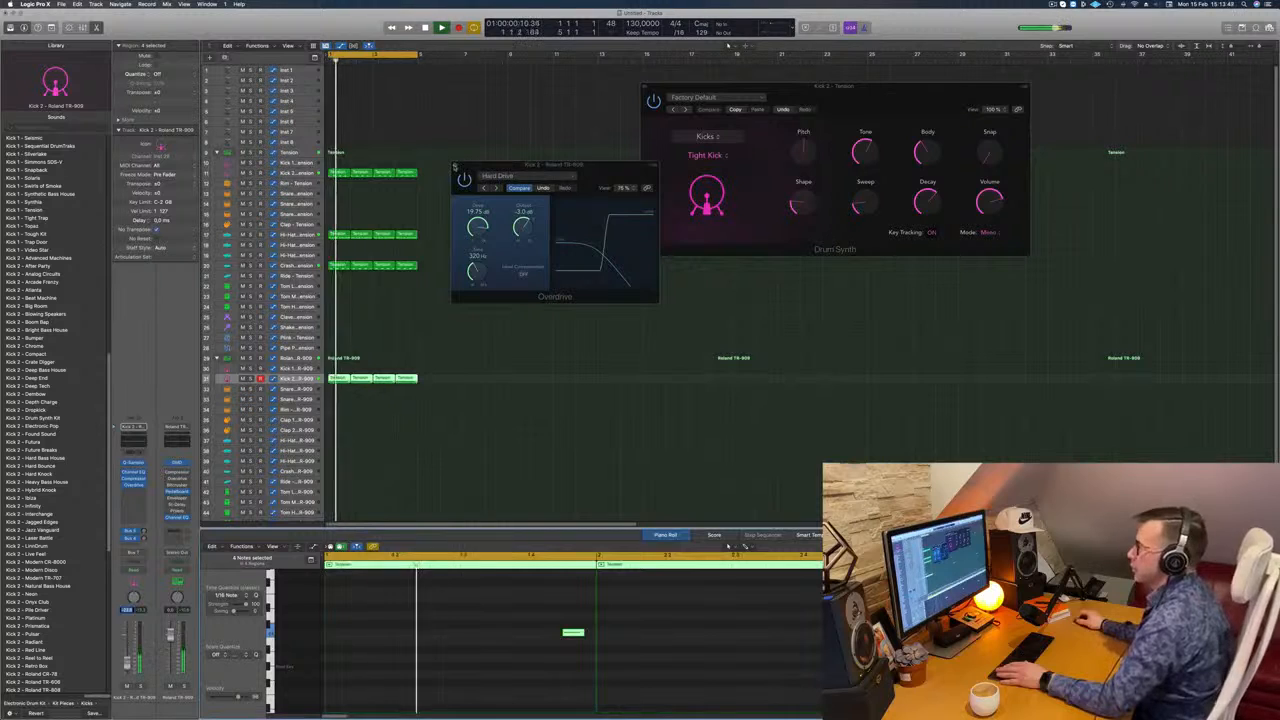
left_click(455, 165)
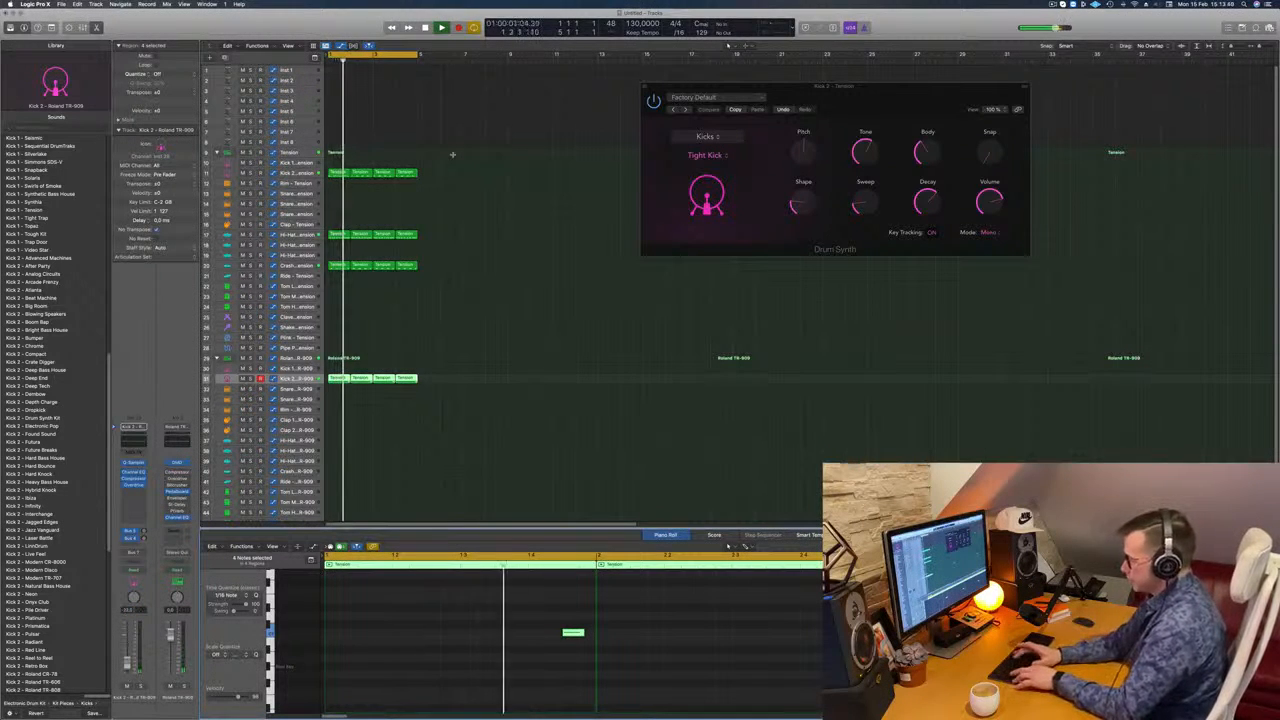
- Copy all four-bar drum regions to bar 5 and repeat them until they fill 16 bars
left_click(452, 154)
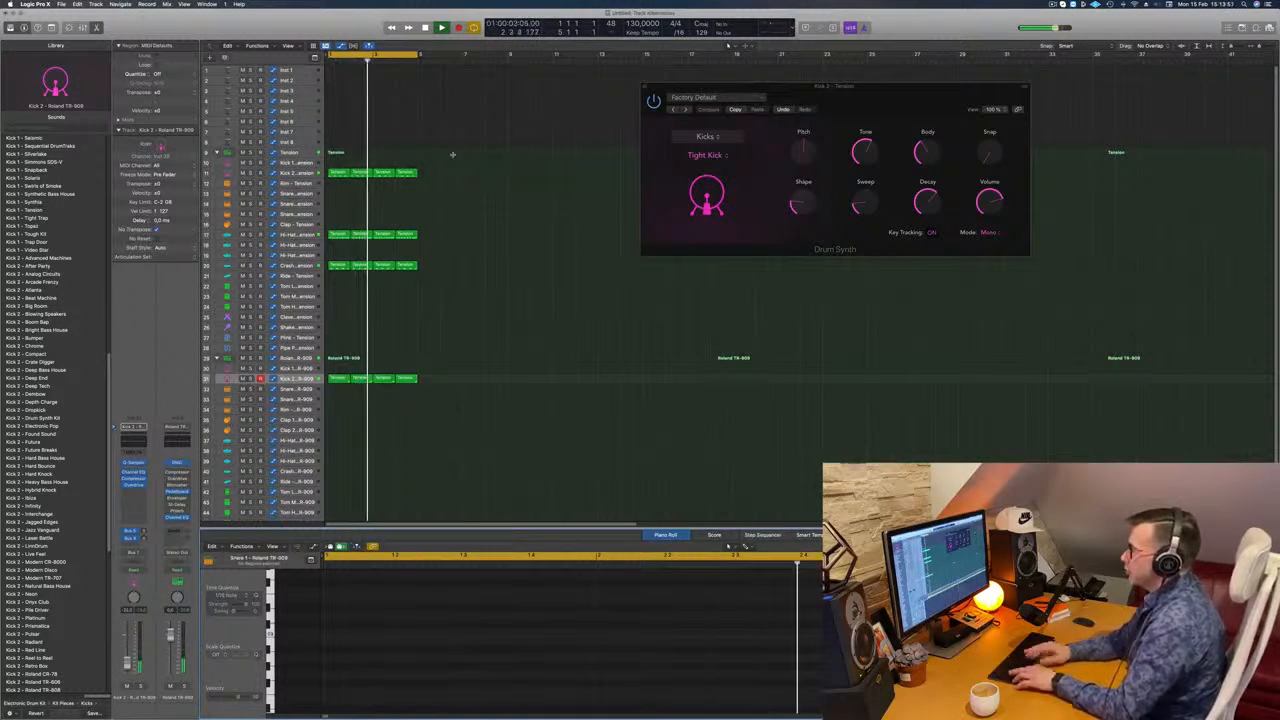
left_click(455, 154)
scroll(455, 154, "right", 1)
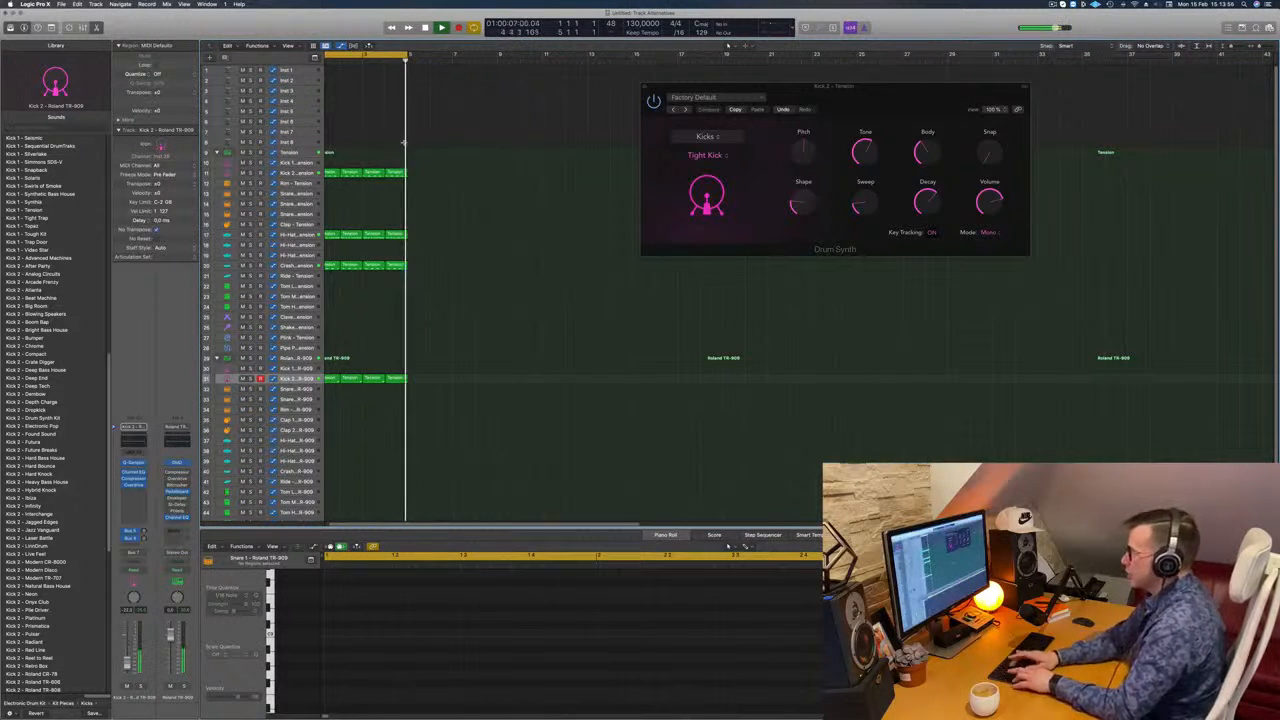
key("super+v")
key("super+r")
key("super+r")
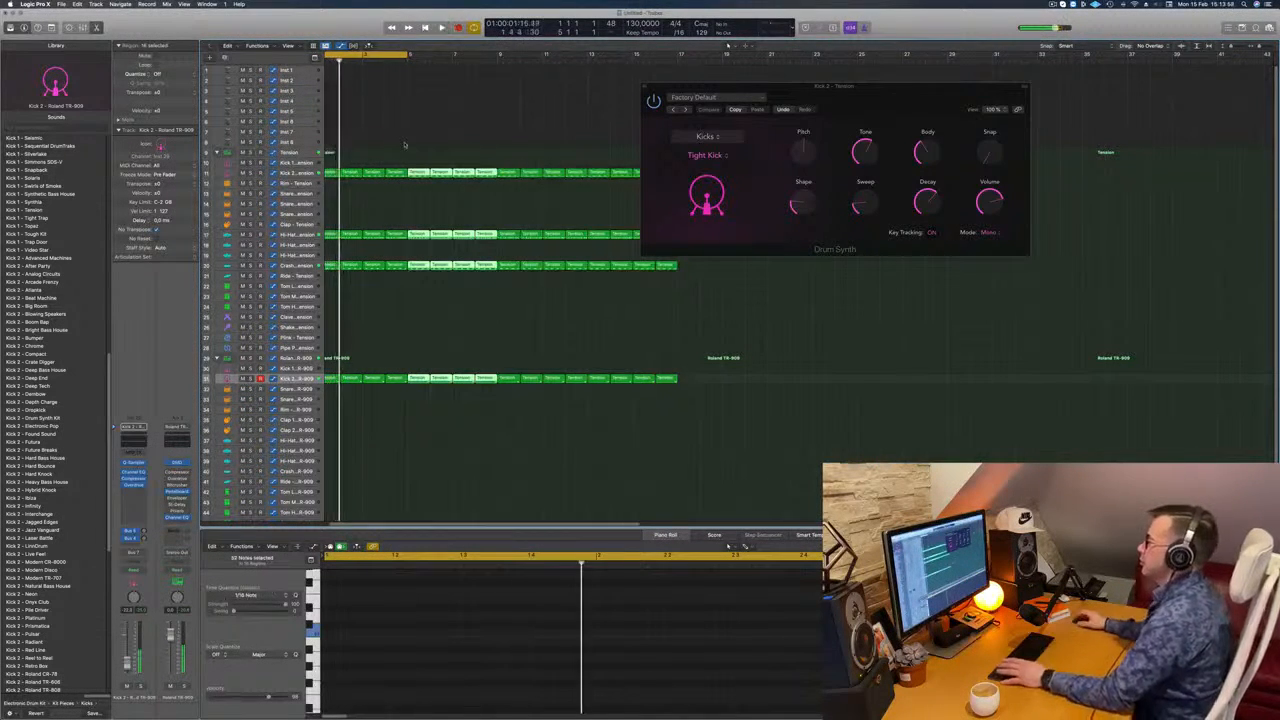
- Move the Drum Synth window aside and extend the cycle range to bar 17 to cover all drum regions
key("space")
left_click_drag(891, 108, 1050, 159)
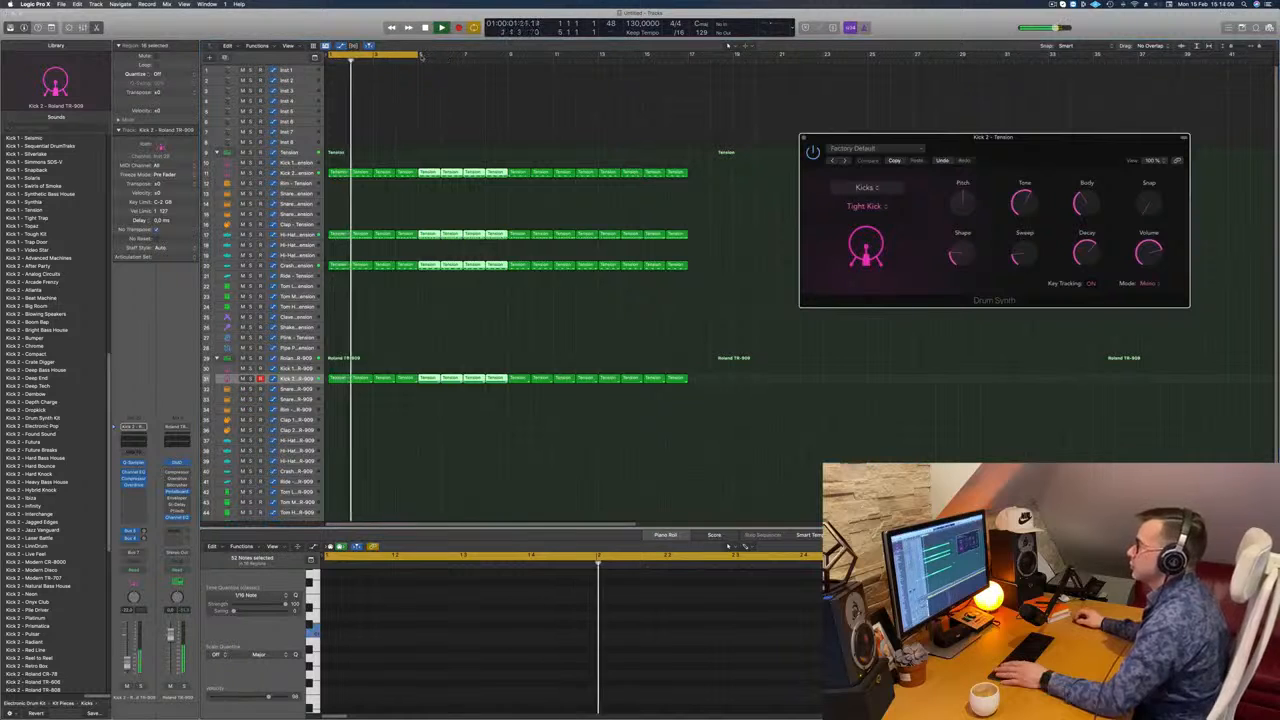
left_click_drag(420, 56, 687, 86)
left_click(516, 123)
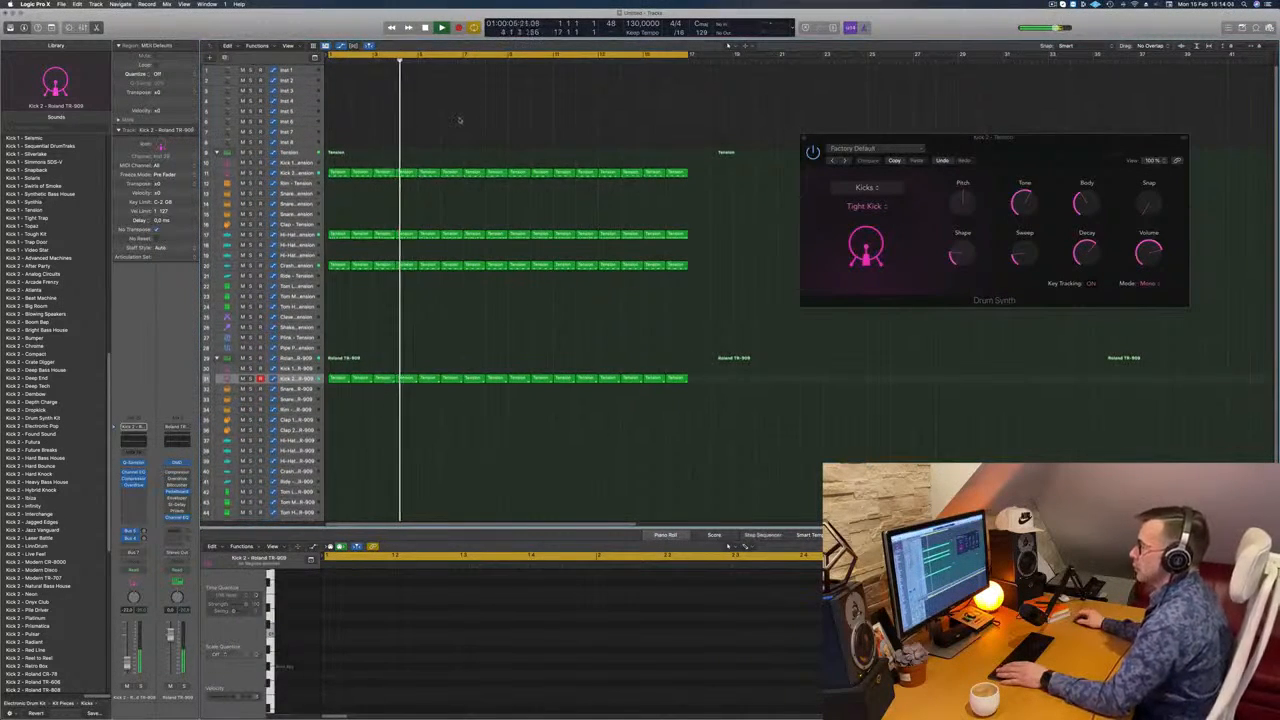
- Increase the height of the Inst 1 track and open its Alchemy instrument over the playing groove
left_click(302, 71)
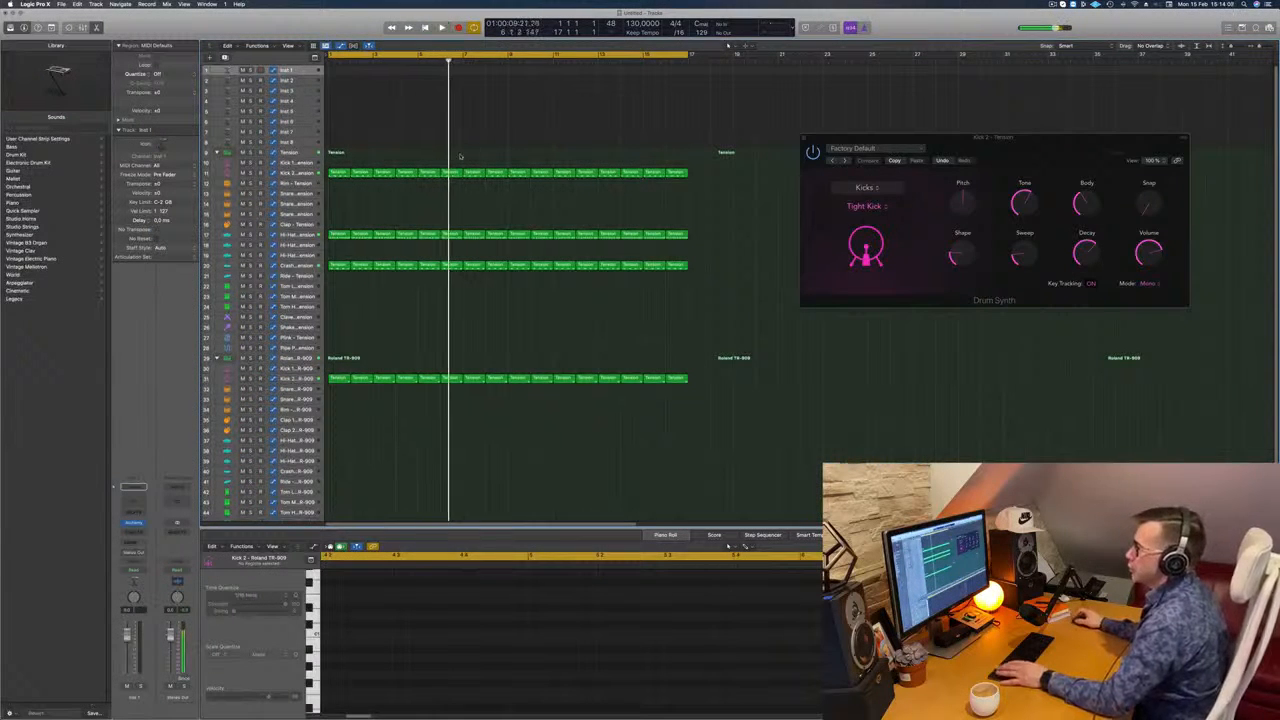
key("space")
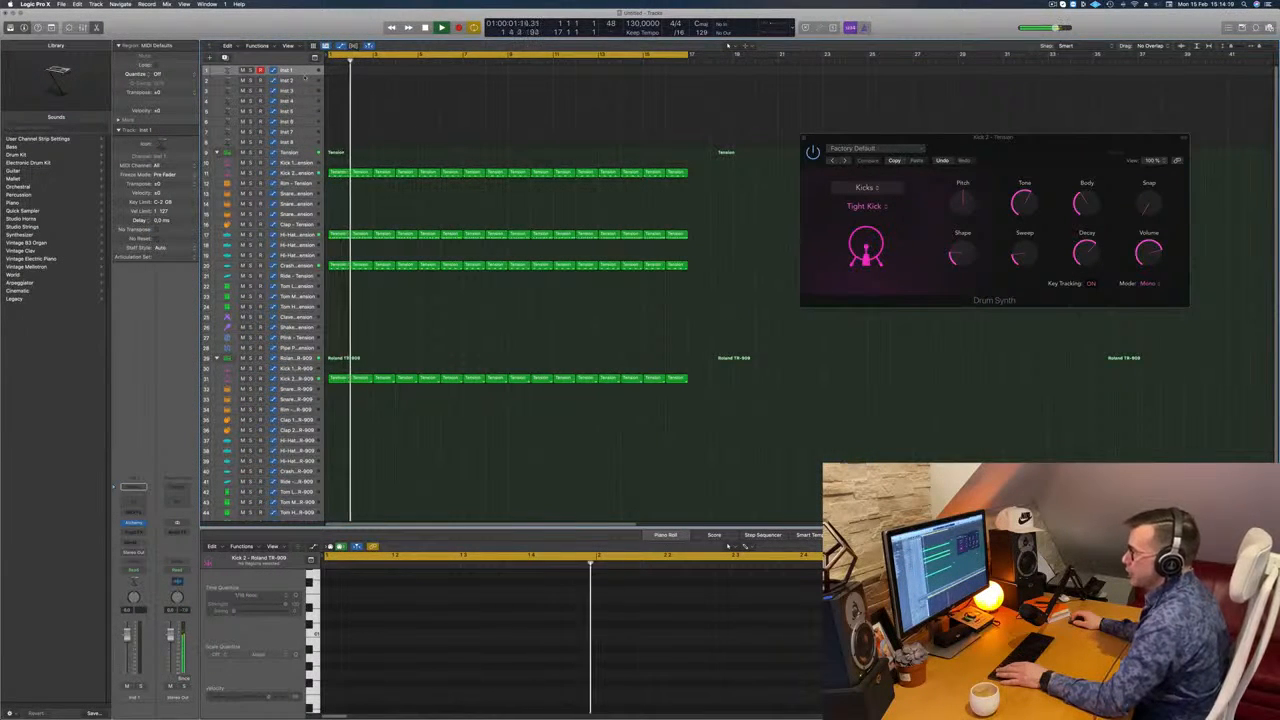
left_click_drag(304, 78, 297, 122)
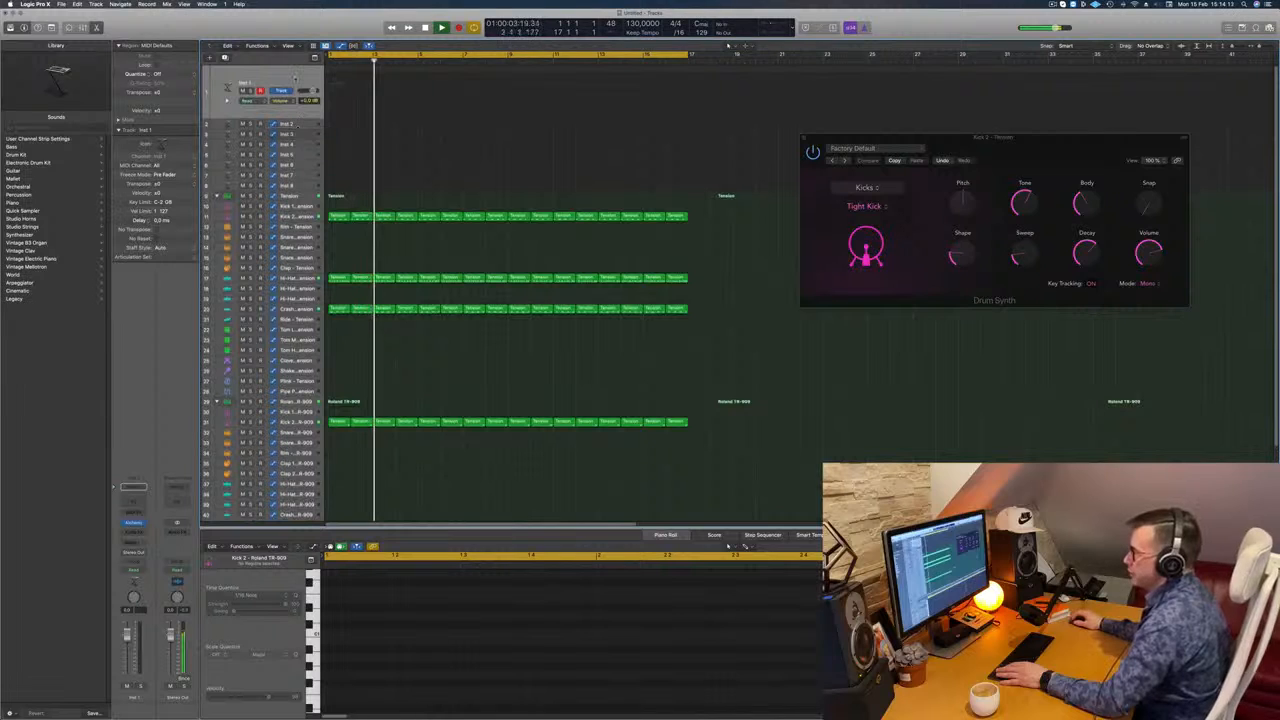
key("Return")
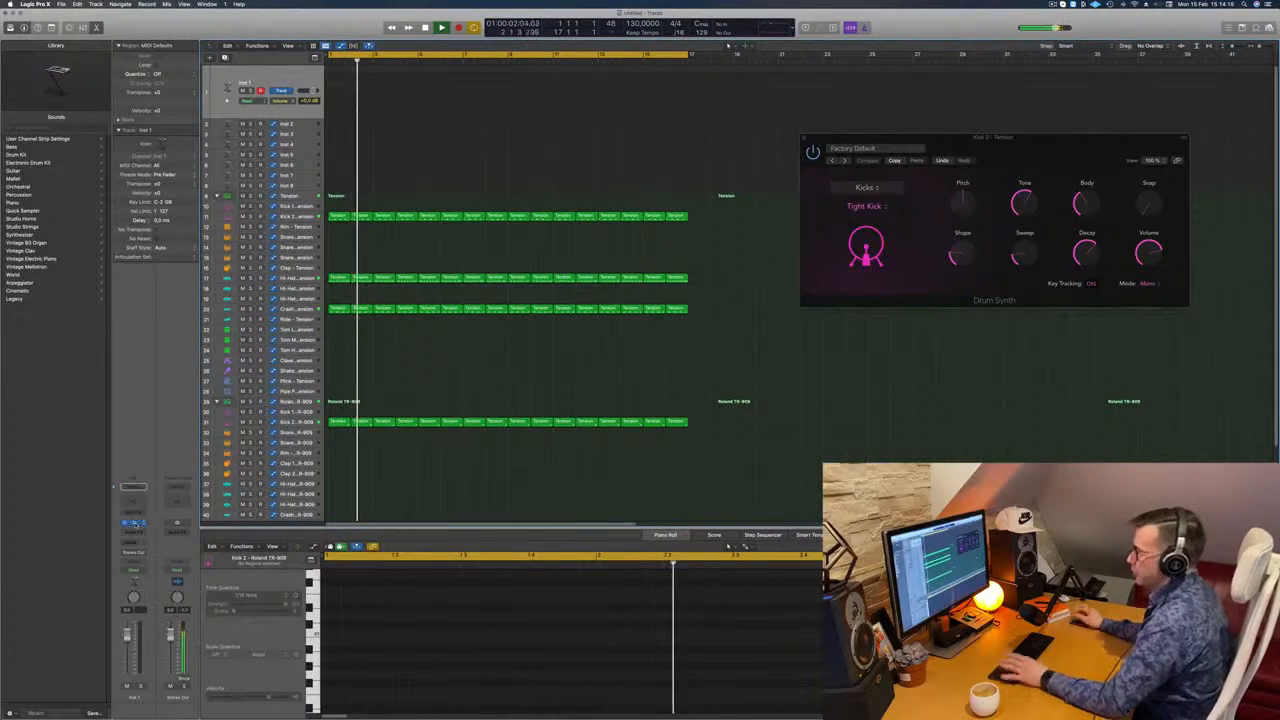
left_click(134, 522)
left_click_drag(647, 122, 754, 182)
key("Return")
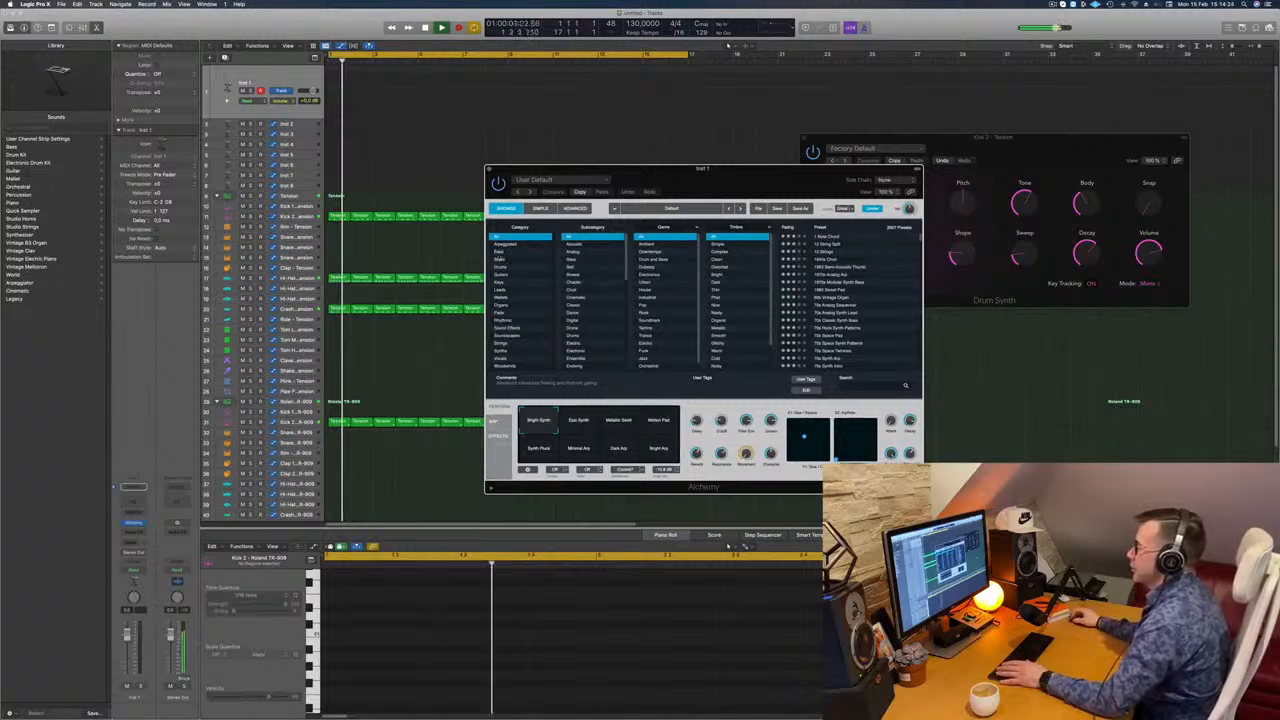
- Load the 808 Bass preset from Alchemy's Bass category, lower the track's volume slightly, and hide the track automation
left_click(500, 252)
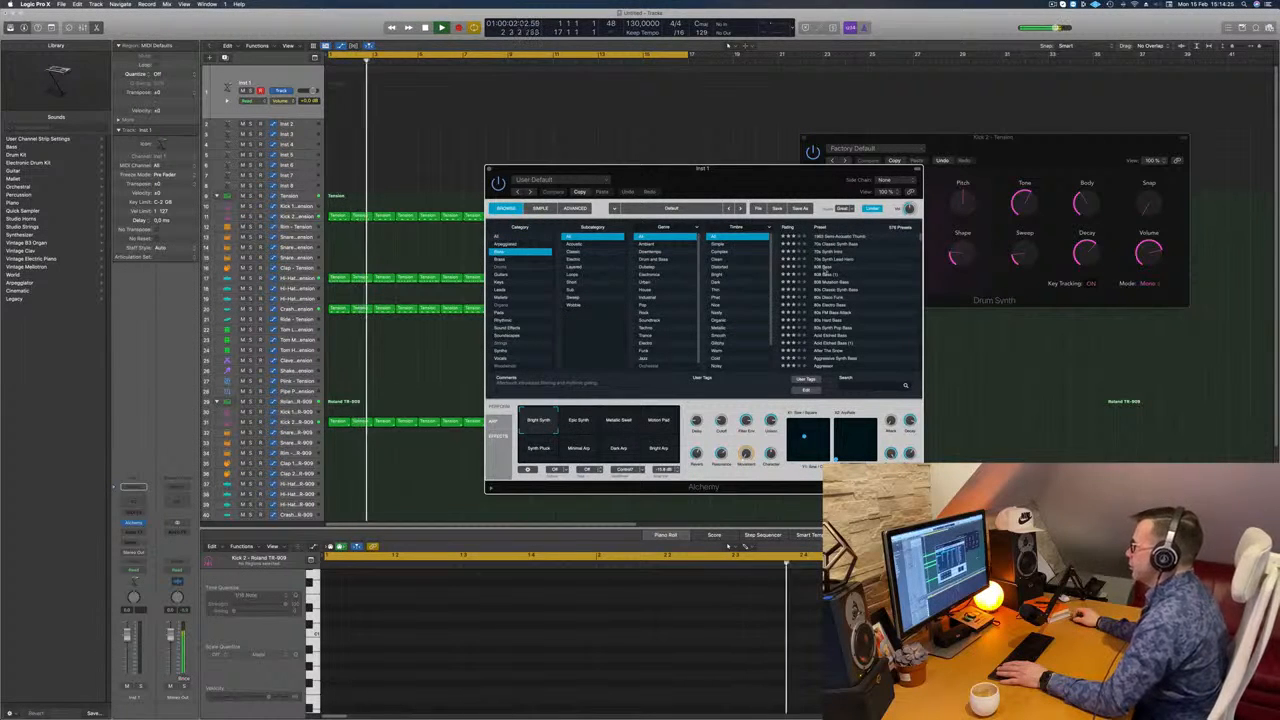
left_click(835, 267)
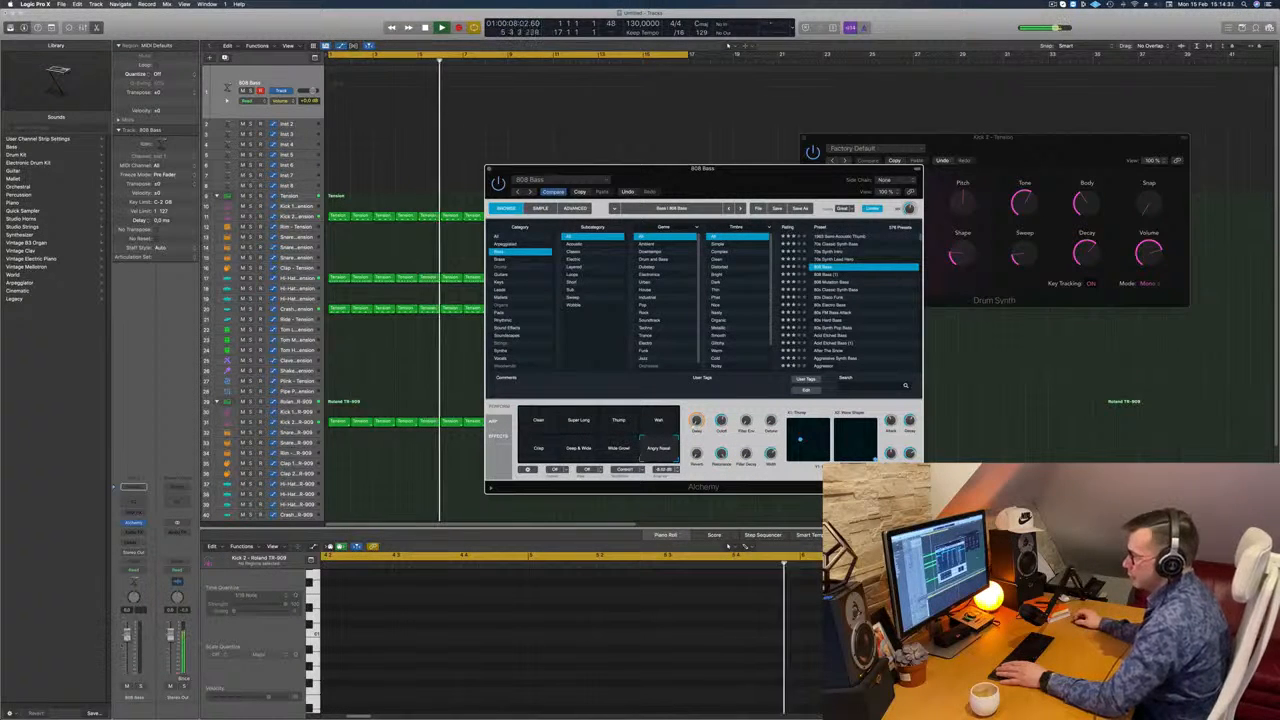
left_click_drag(127, 634, 127, 648)
key("a")
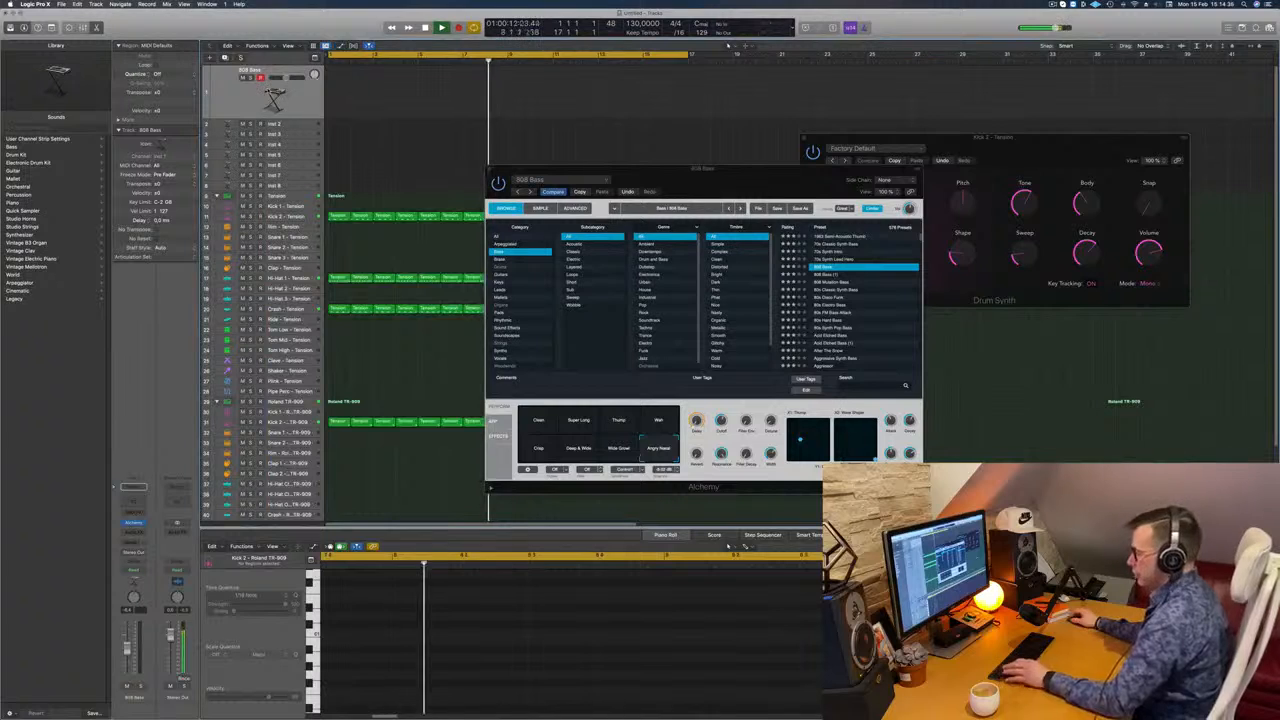
- Open Musical Typing, audition the 808 Bass performance snapshots such as Clean, Thump and Deep & Wide, and choose Wide Growl
key("super+k")
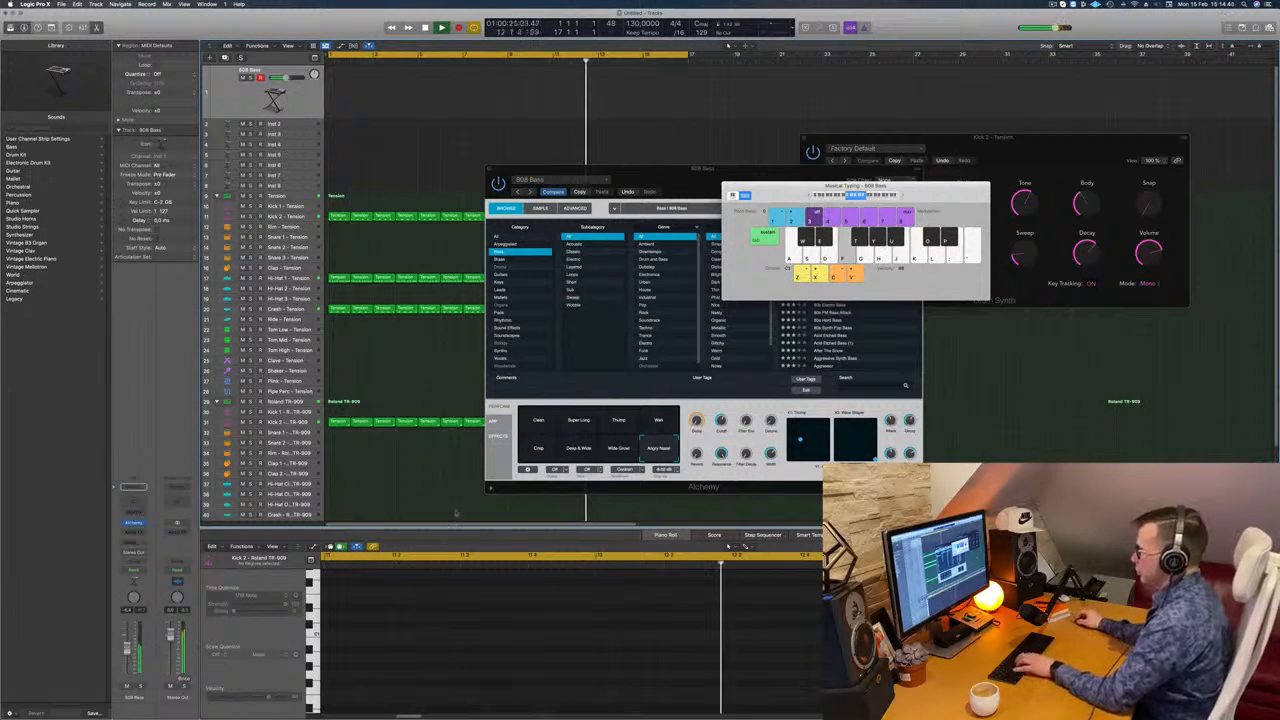
left_click(540, 427)
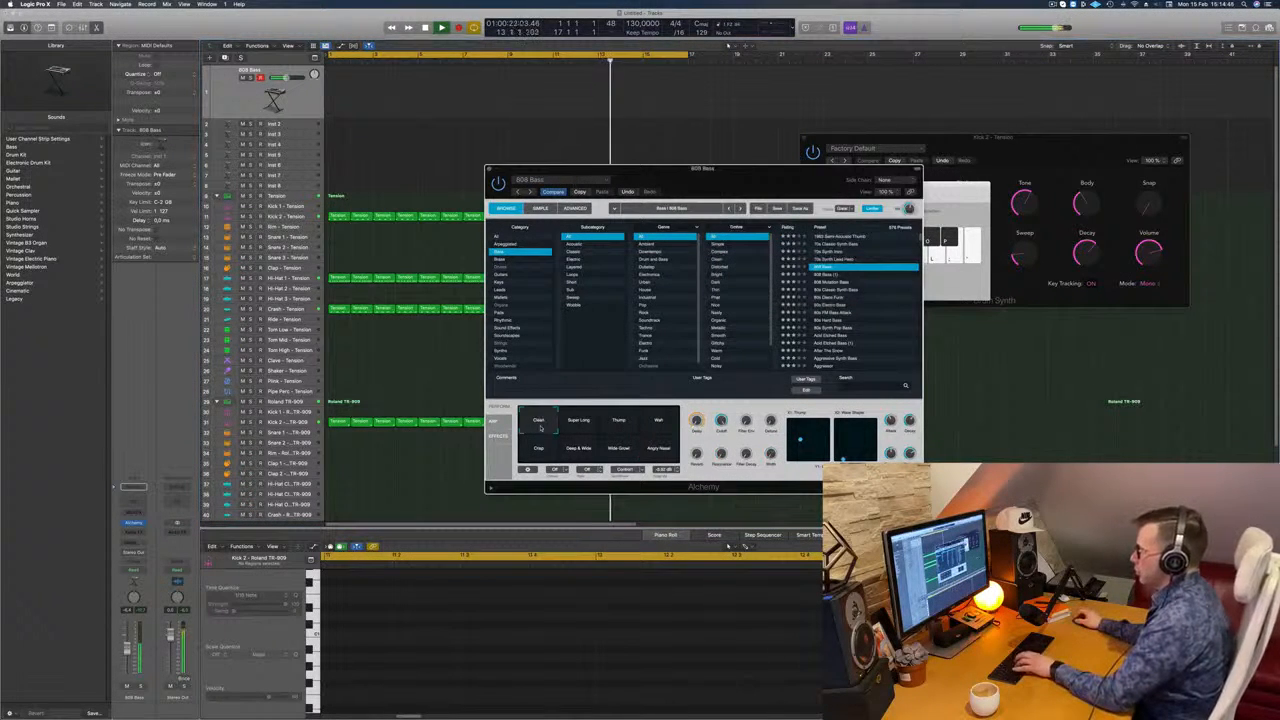
left_click(614, 427)
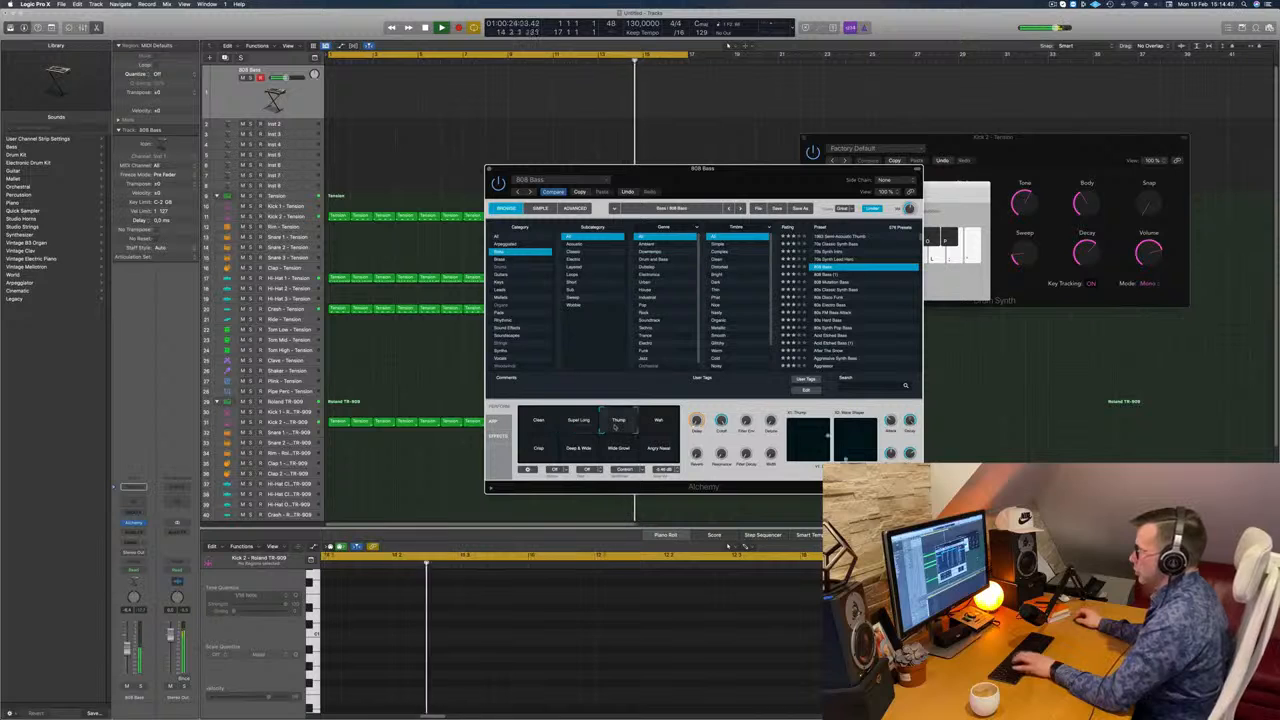
left_click(661, 427)
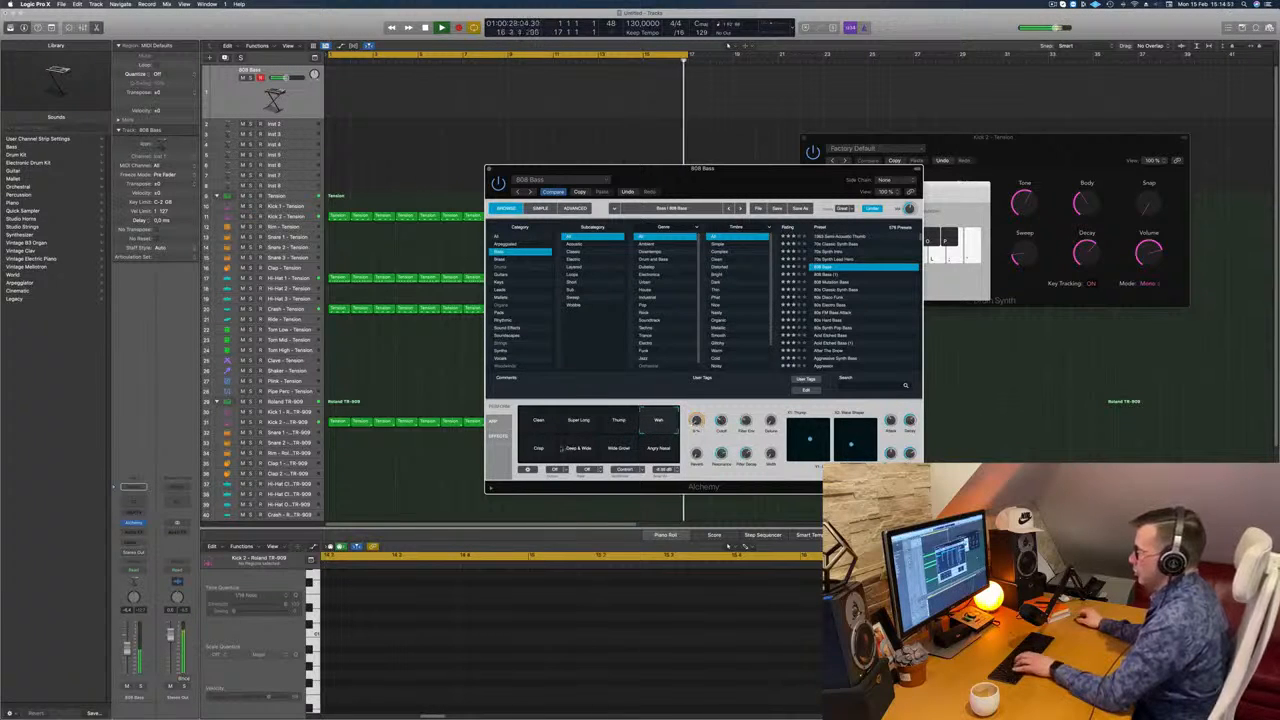
left_click(579, 450)
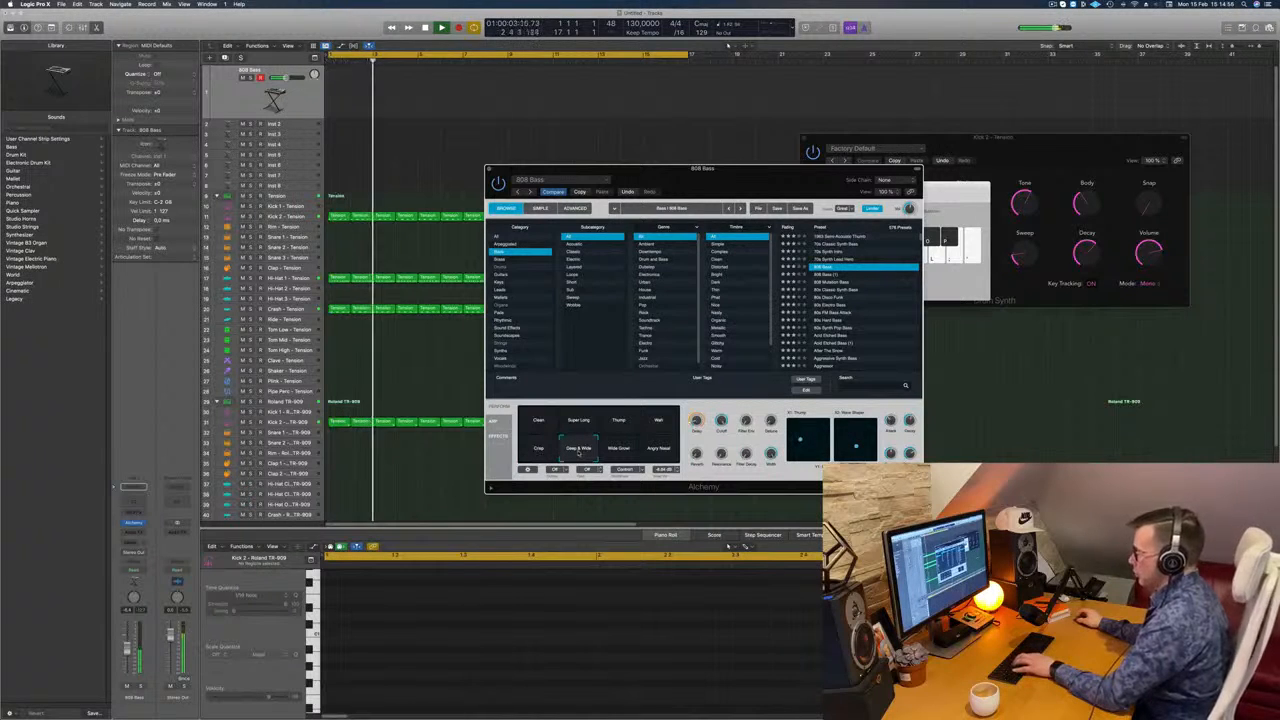
left_click(544, 452)
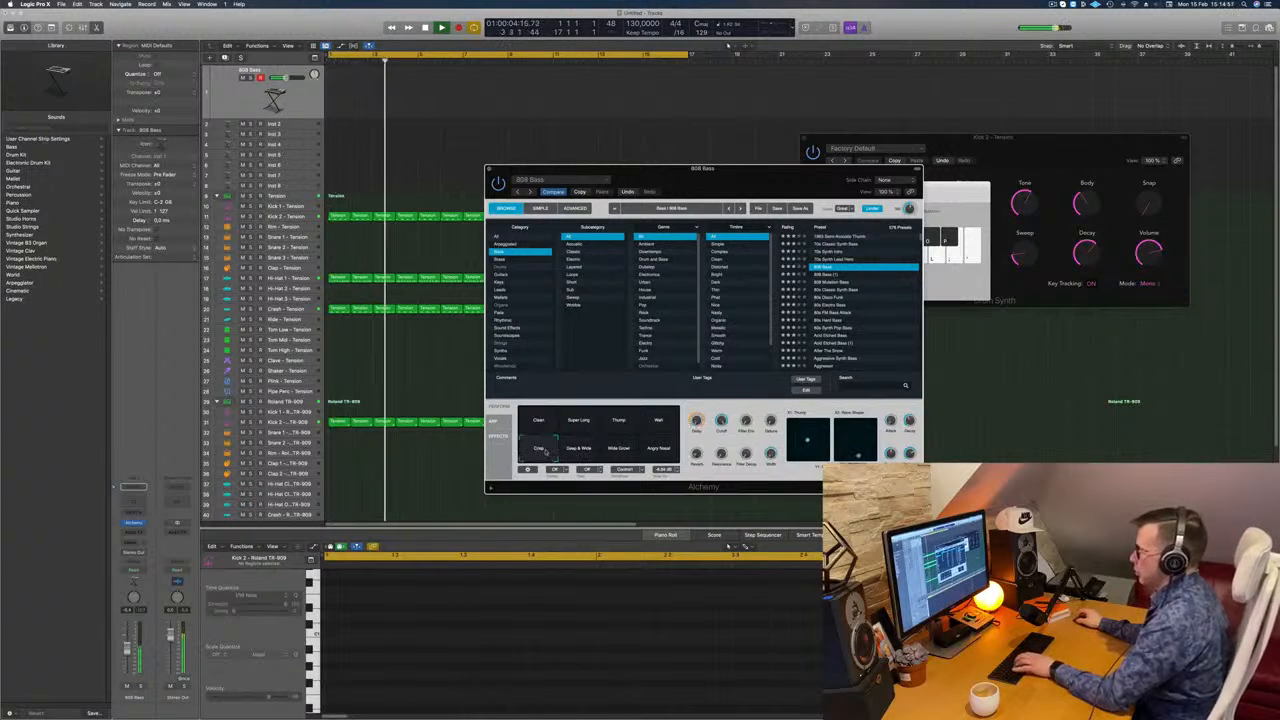
left_click(631, 449)
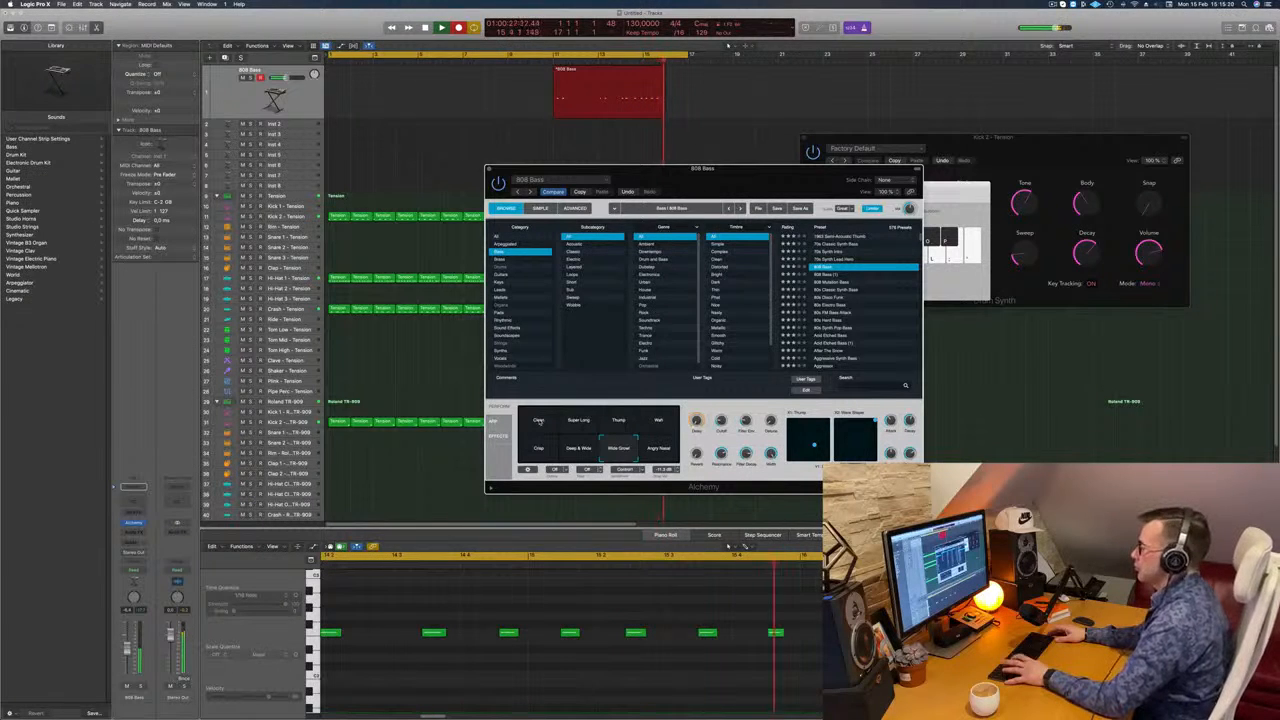
- Stop the 808 Bass recording, split it at bar 15, delete the earlier part, and move the two-bar remainder to bar 1
key("space")
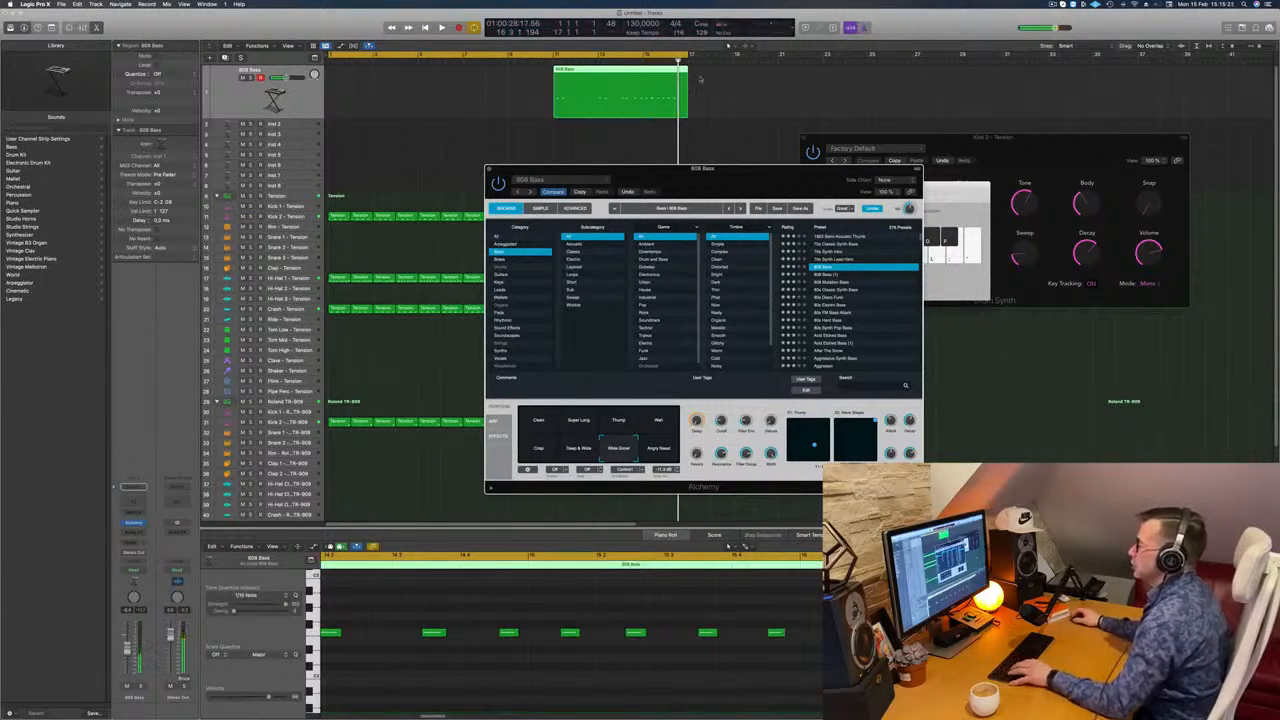
double_click(642, 70, "super")
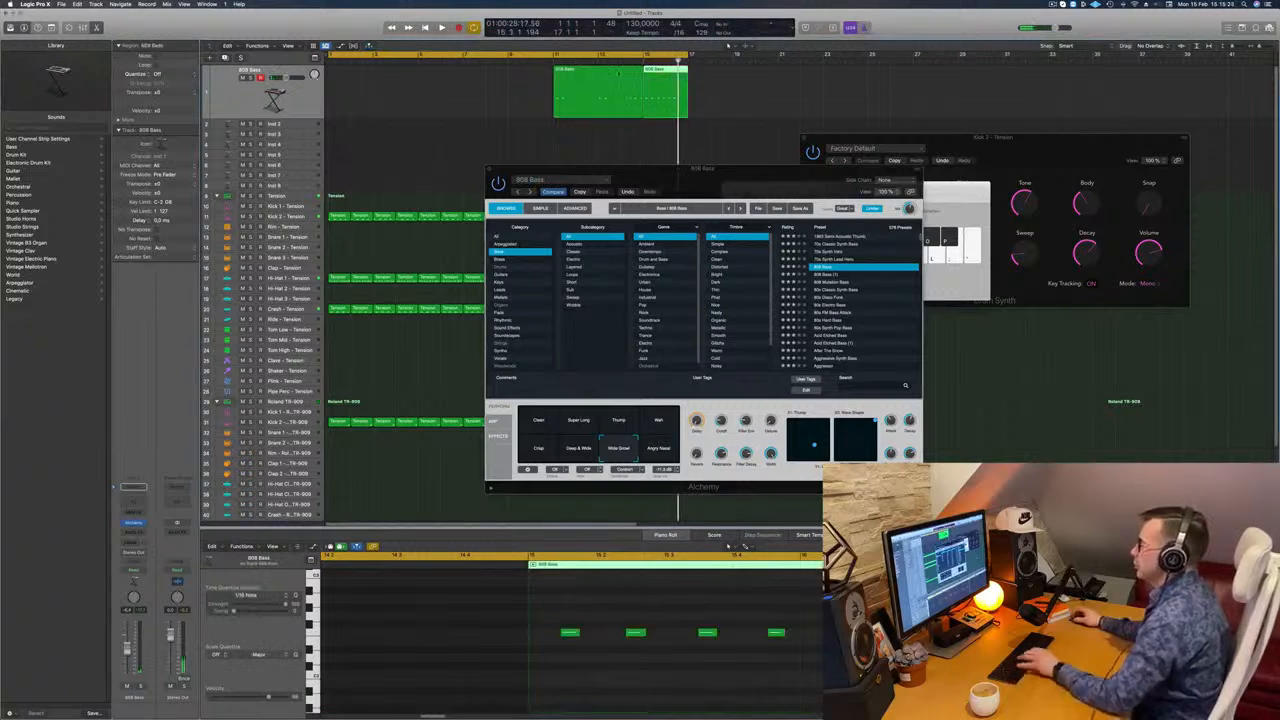
left_click(632, 72)
key("Delete")
left_click_drag(668, 84, 354, 88)
key("space")
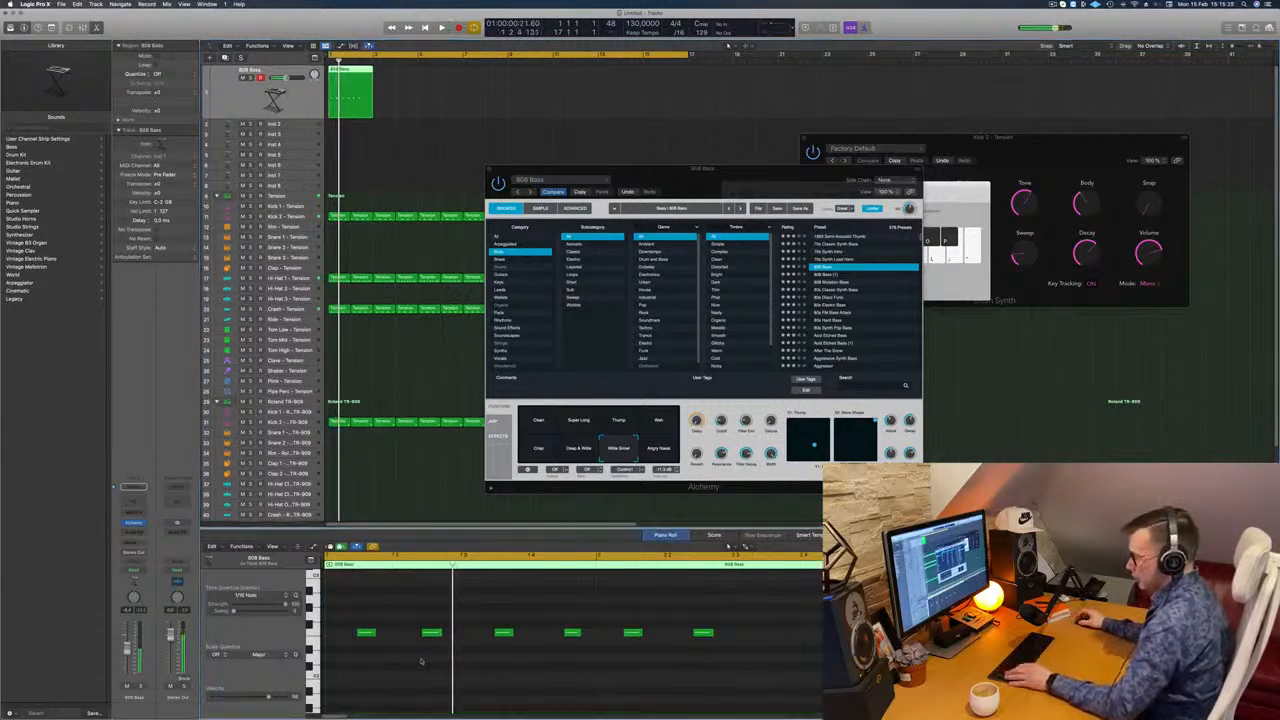
- Trim the 808 Bass region to its first bar and copy it across all 16 bars
key("space")
scroll(438, 660, "left", 1)
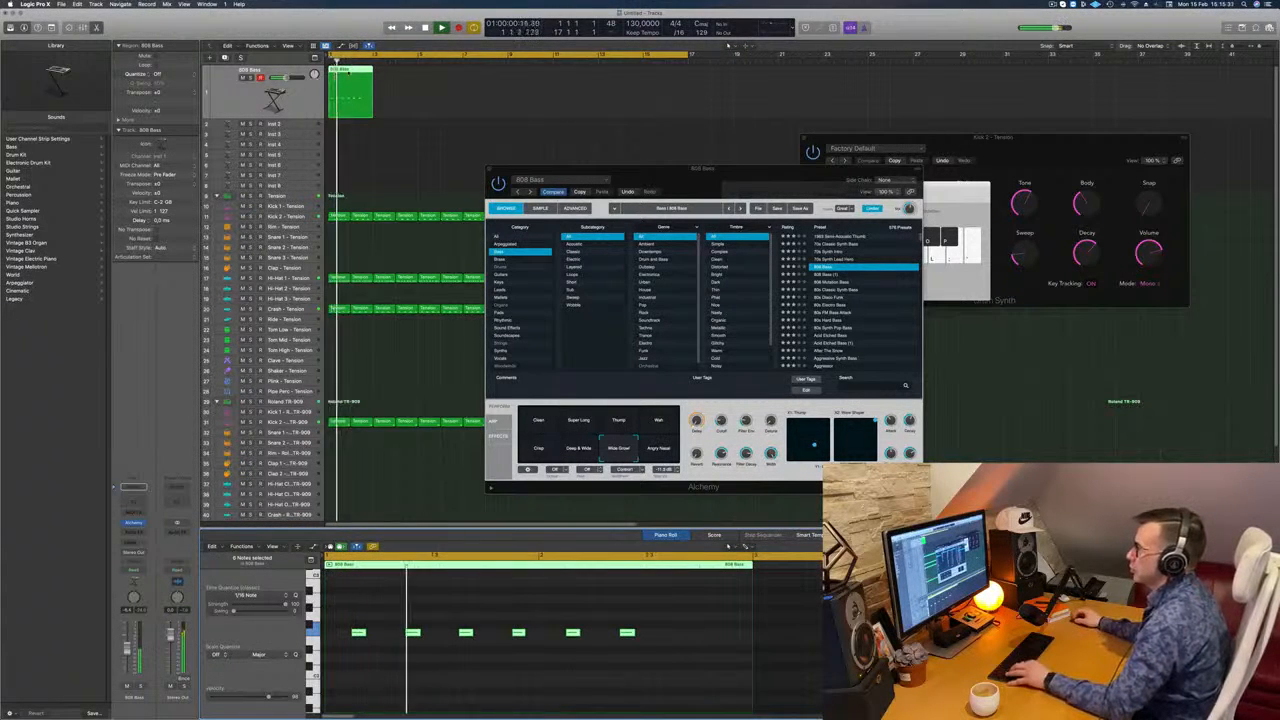
left_click(352, 88, "super")
key("Delete")
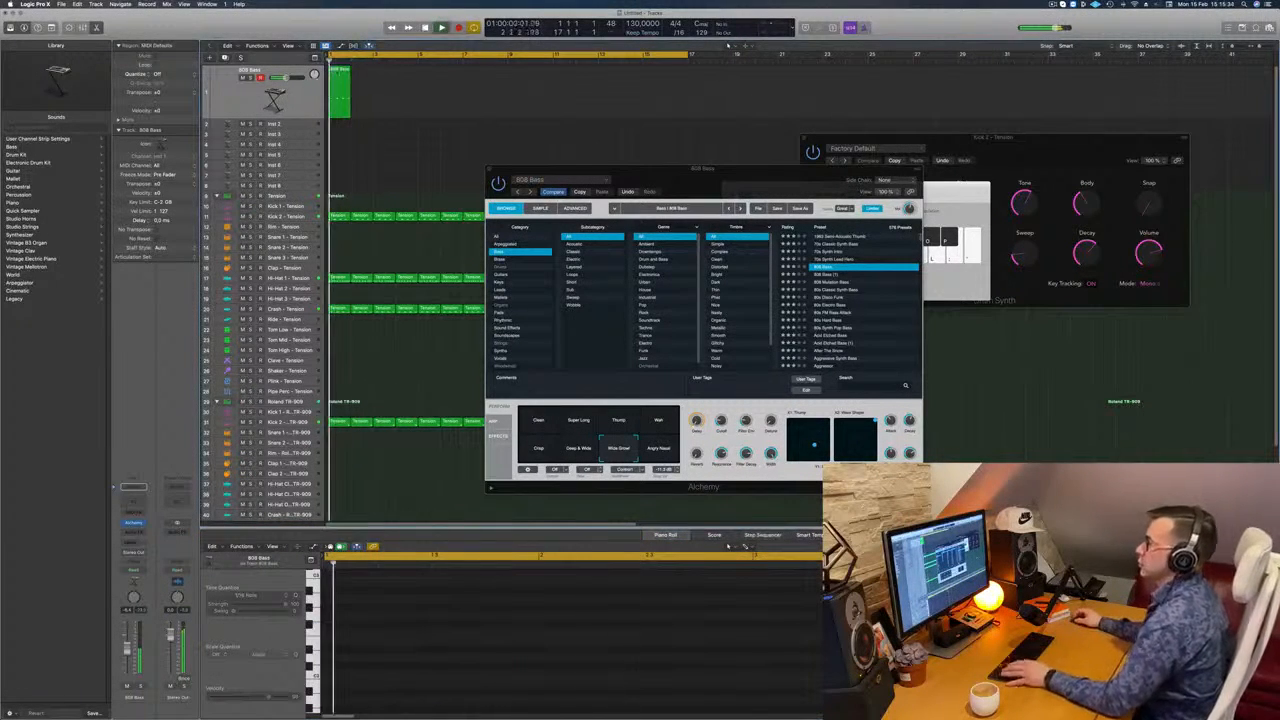
left_click_drag(364, 78, 435, 87)
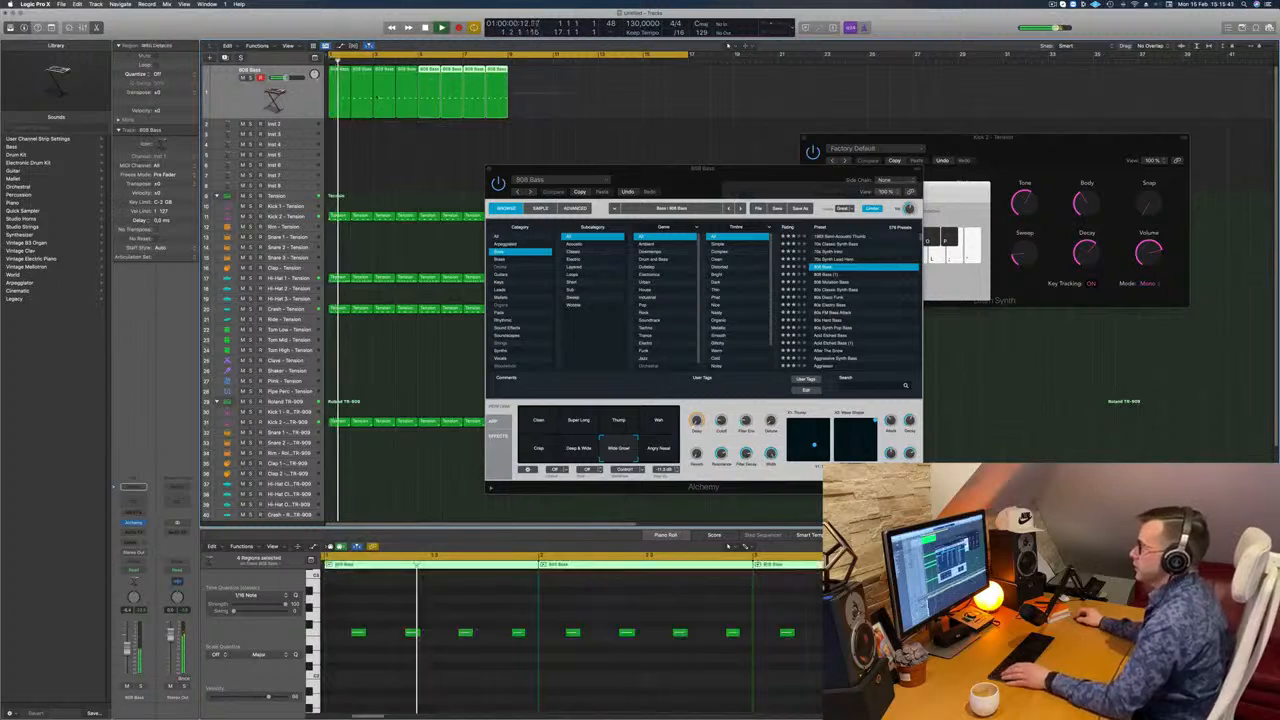
left_click_drag(340, 72, 518, 90)
- Move the Alchemy window clear of the 808 Bass regions and replay the 16-bar loop from the start
left_click_drag(750, 168, 748, 102)
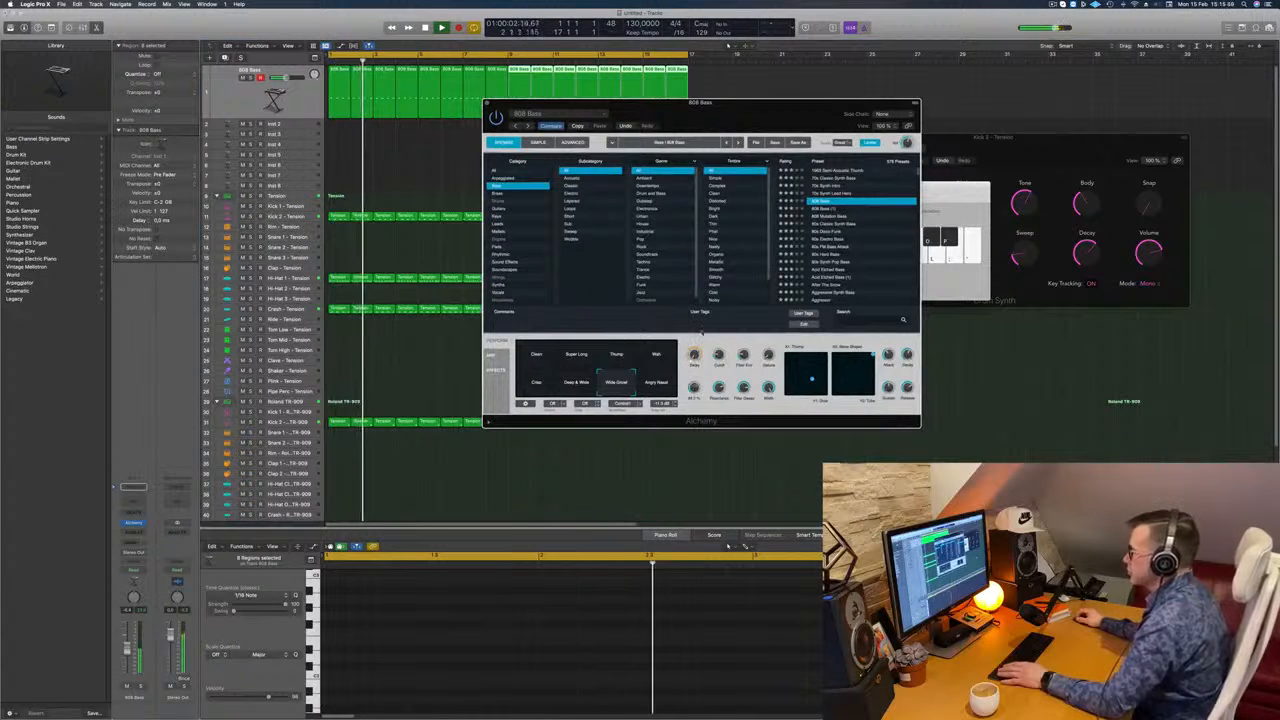
key("Return")
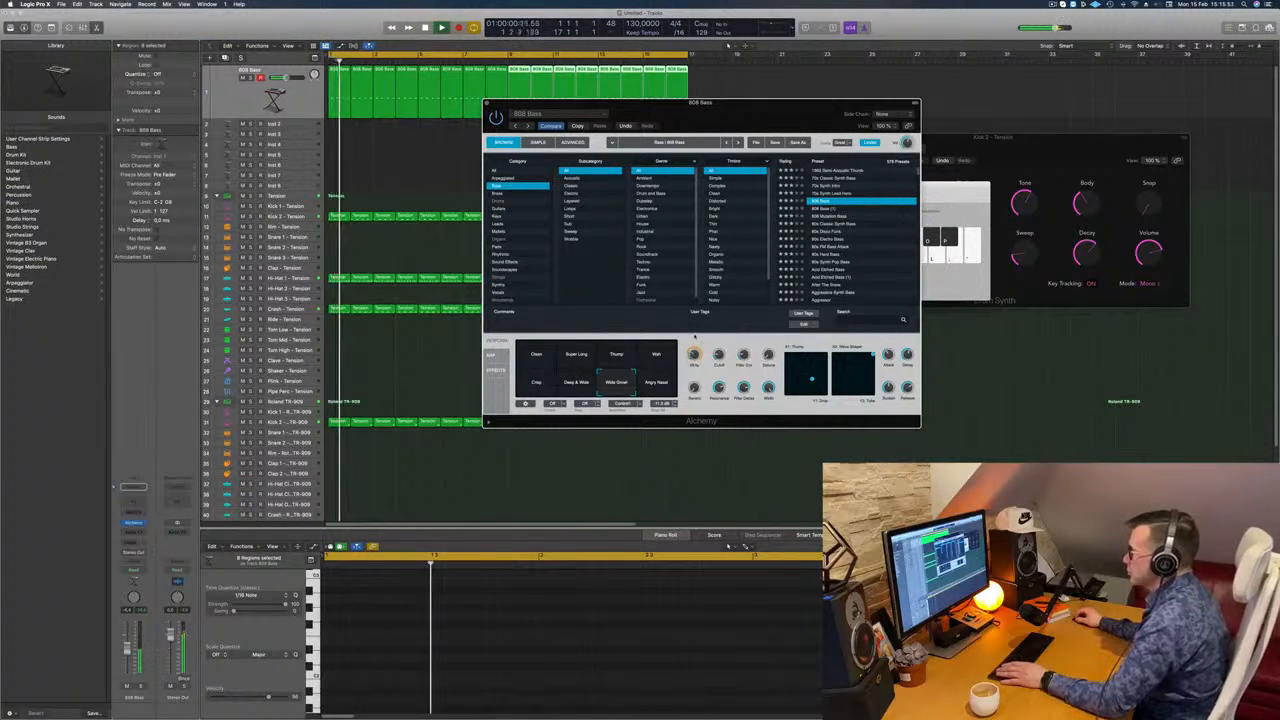
key("Return")
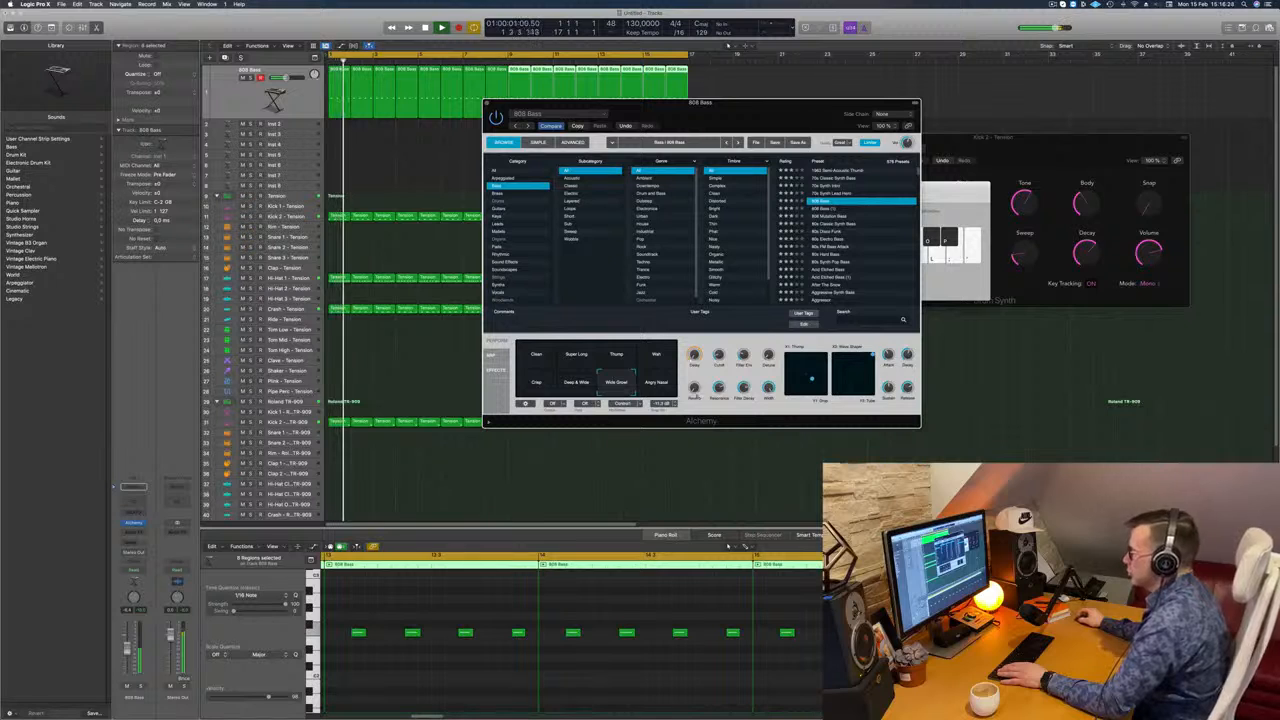
left_click_drag(718, 340, 754, 340)
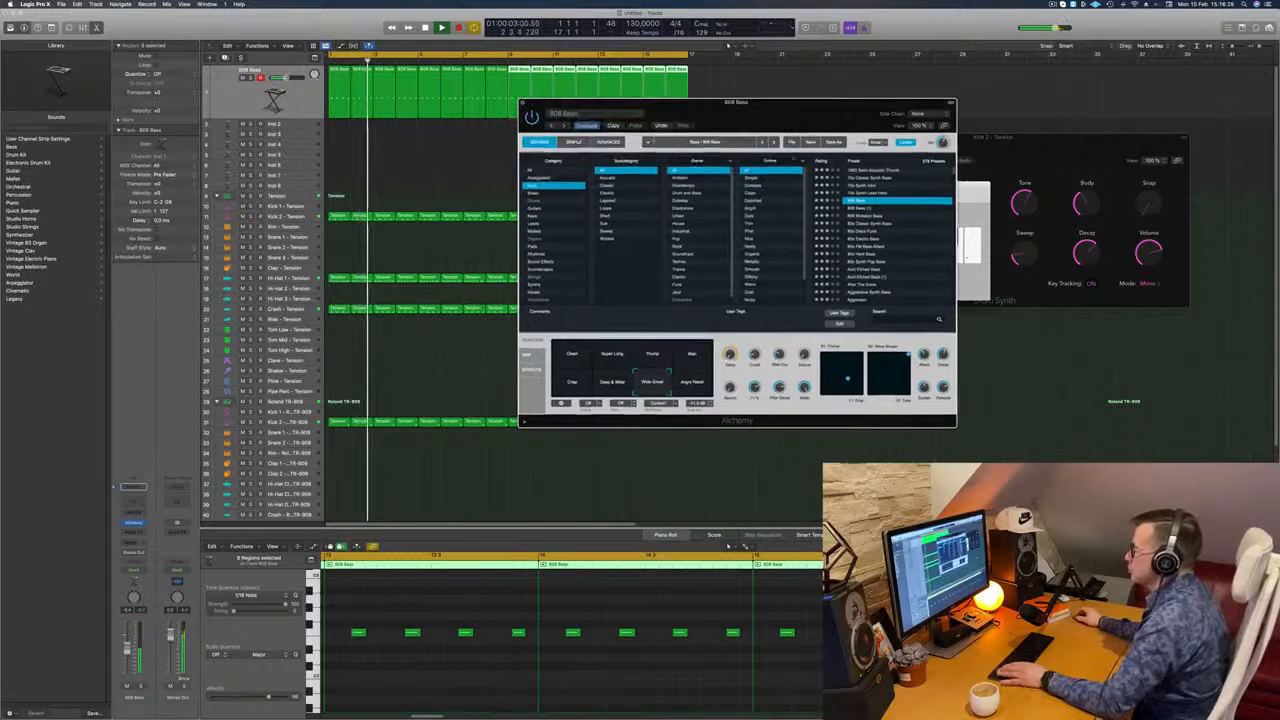
- Replay the 16-bar loop from the start, close the 808 Bass Alchemy window, and fit more bars into the arrangement view
key("Return")
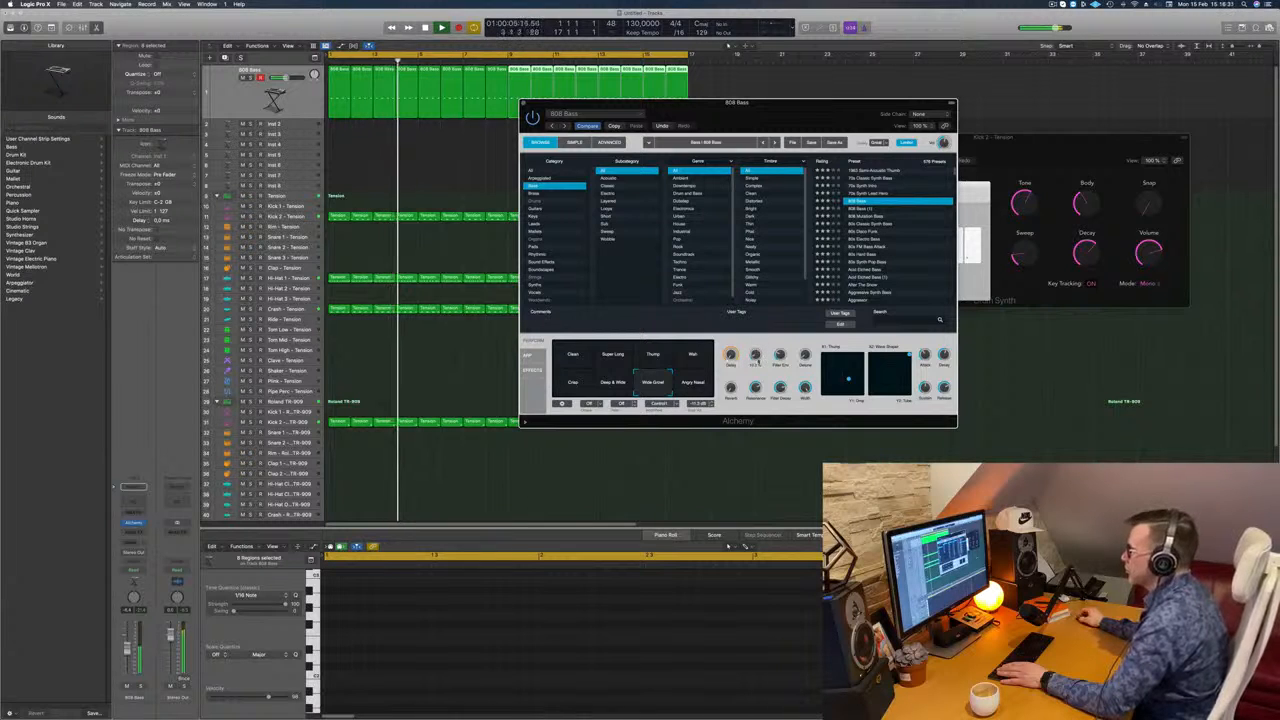
left_click_drag(771, 114, 763, 171)
key("Return")
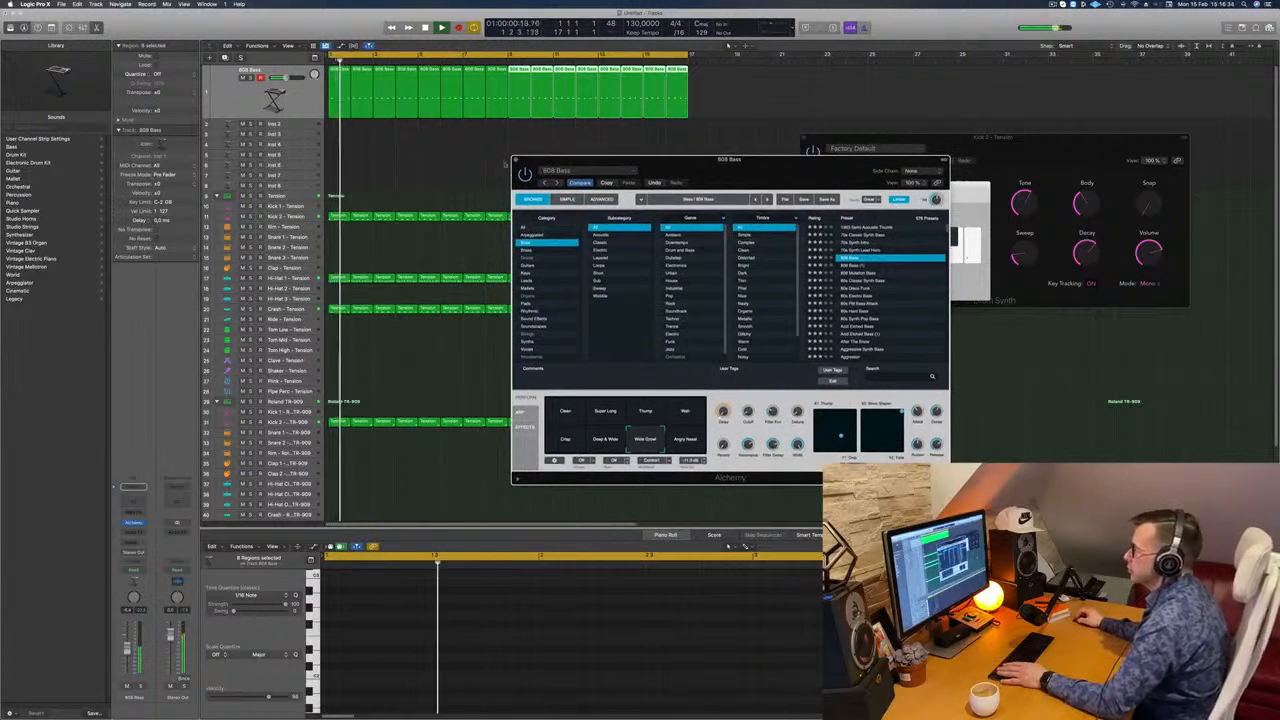
key("super+w")
key("super+Left")
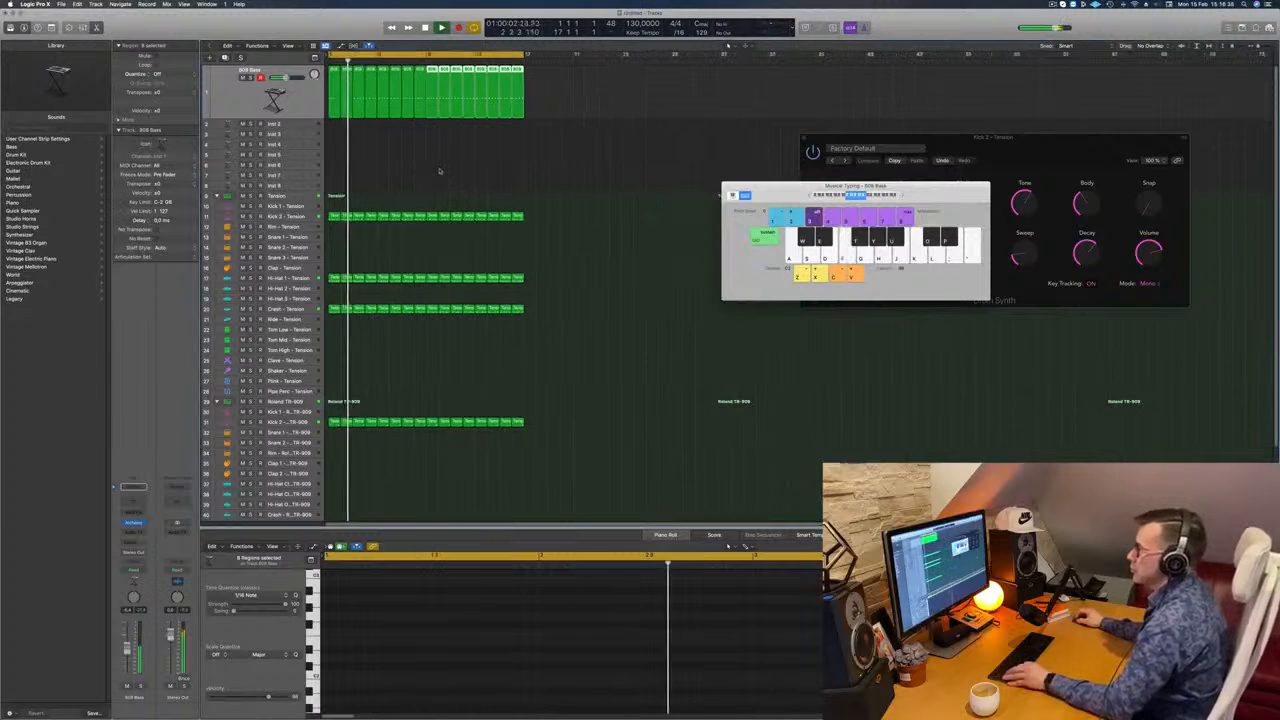
scroll(447, 163, "up", 1)
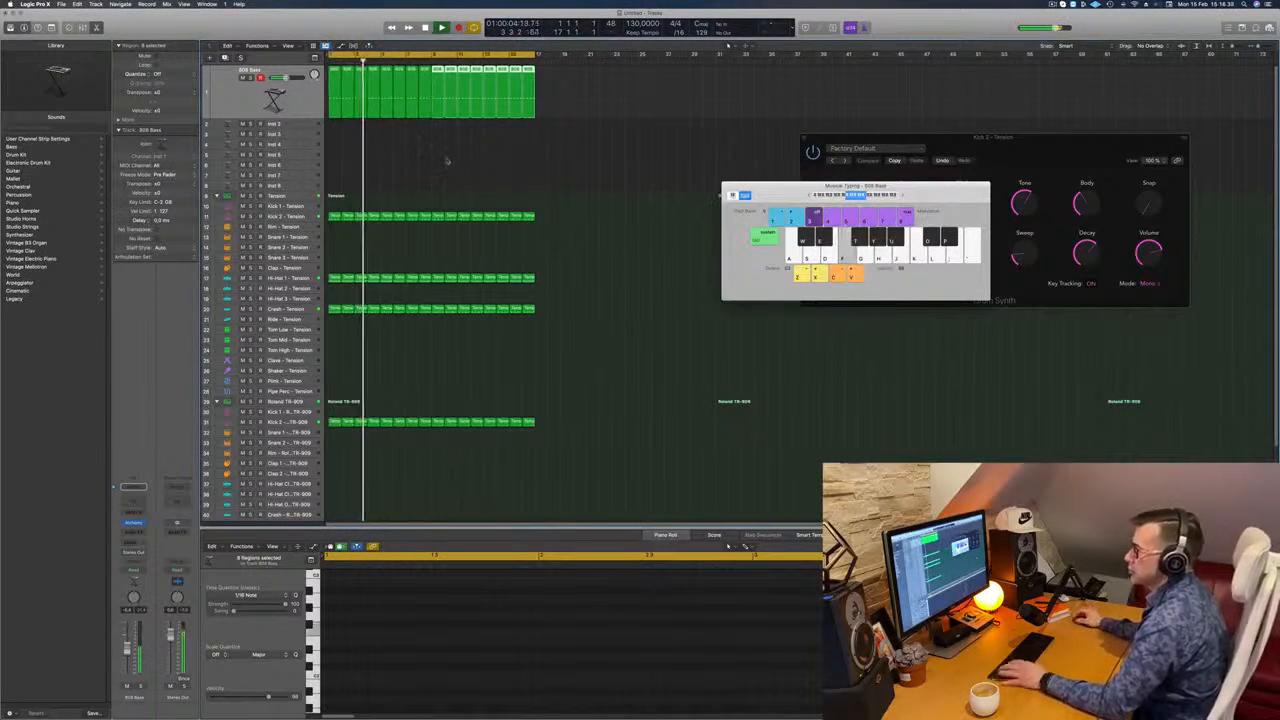
- Open Alchemy on the Inst 2 track and filter its presets by the Techno genre
left_click(296, 126)
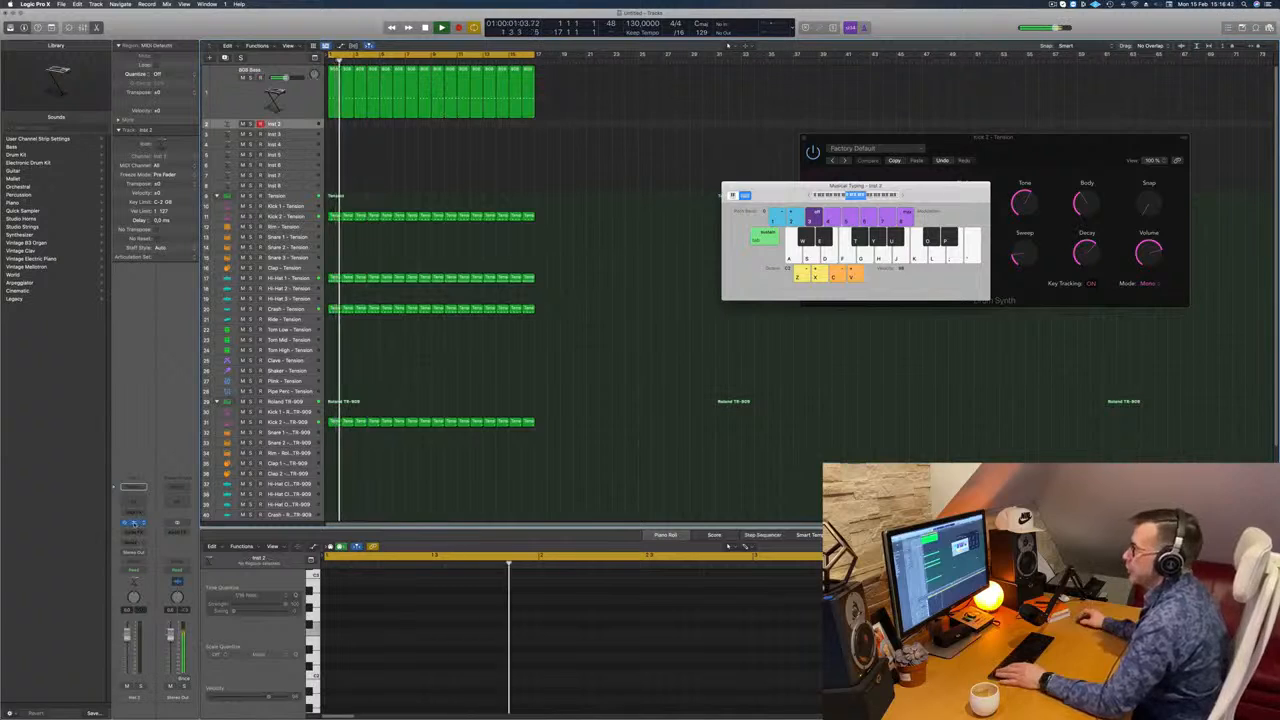
left_click(133, 522)
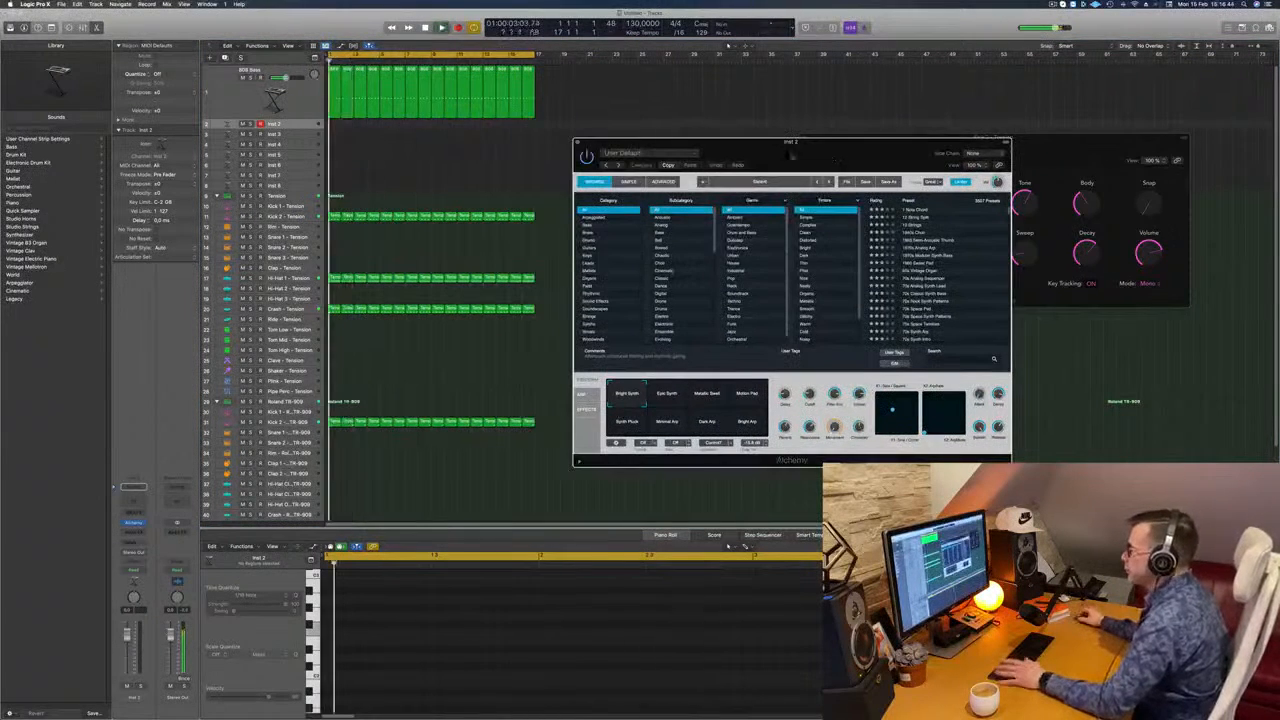
left_click_drag(791, 156, 742, 155)
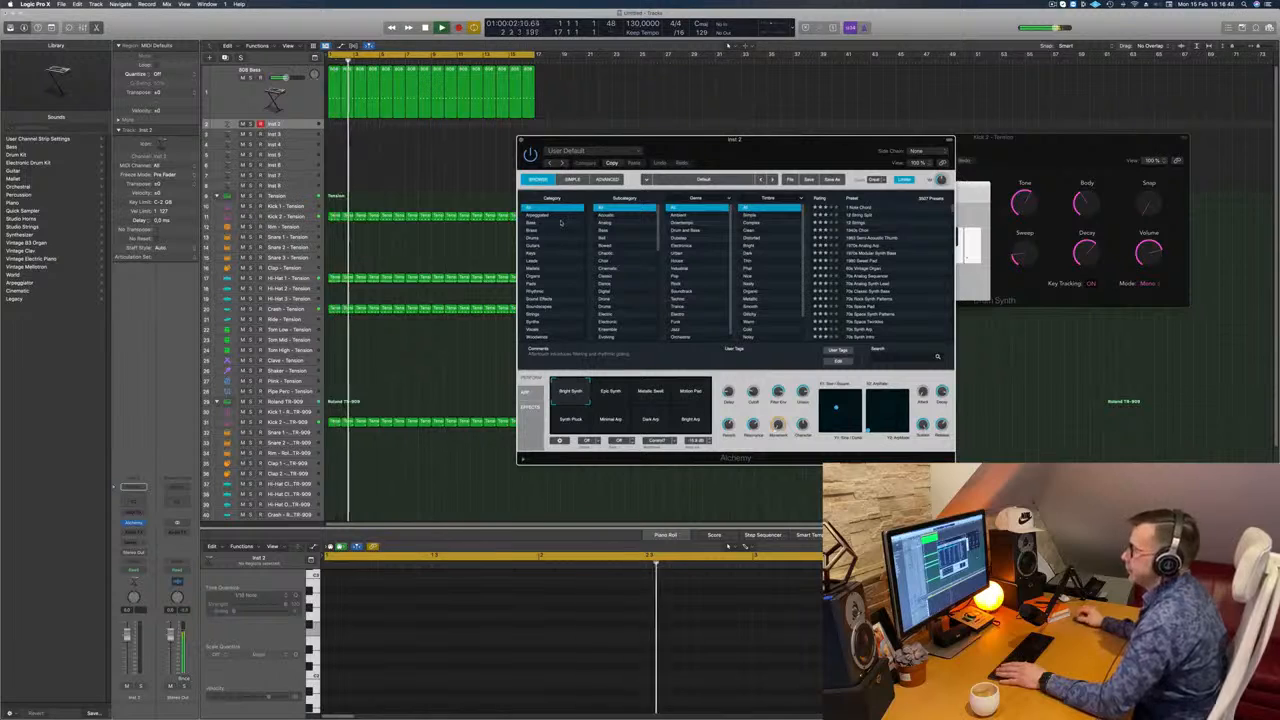
scroll(699, 255, "down", 1)
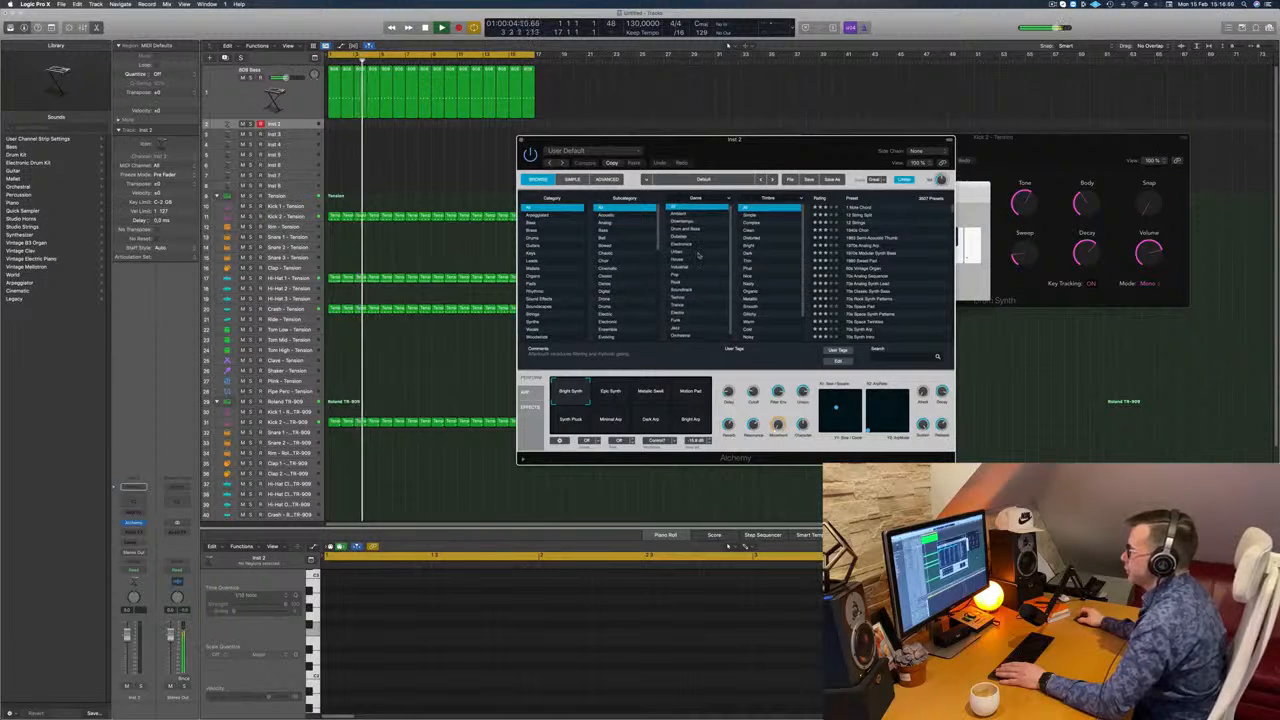
left_click(682, 298)
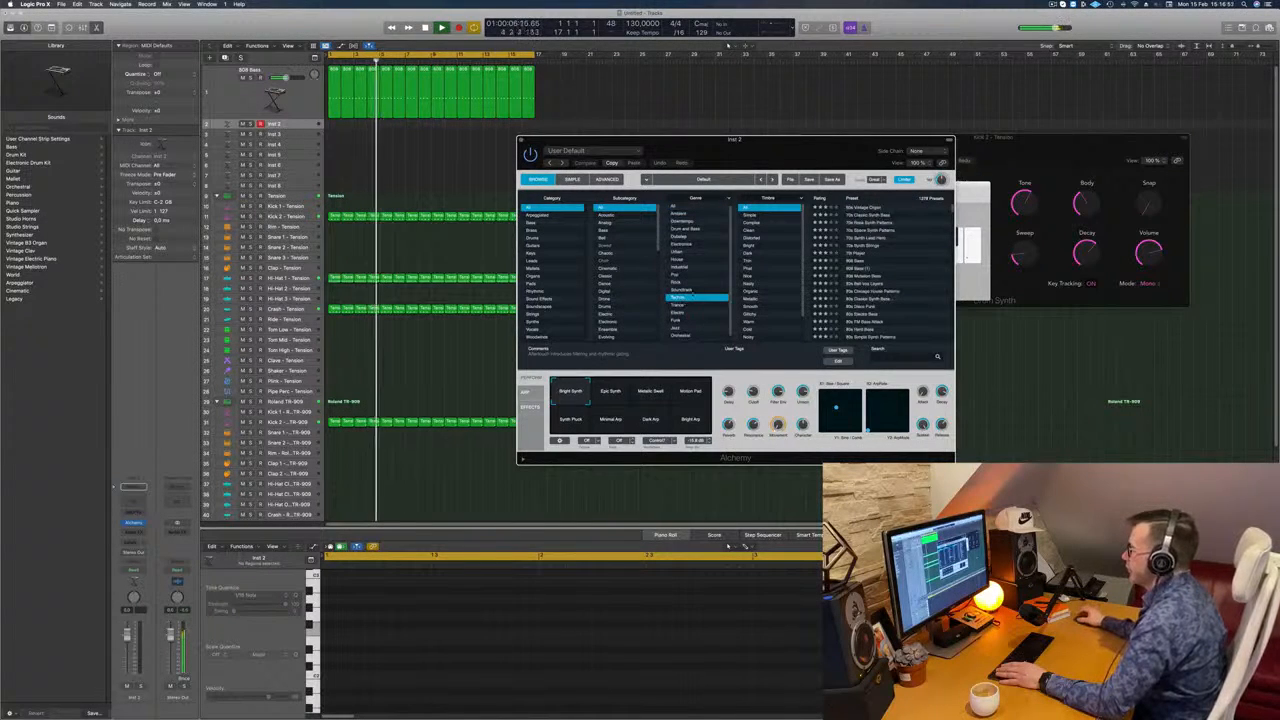
left_click_drag(766, 145, 702, 147)
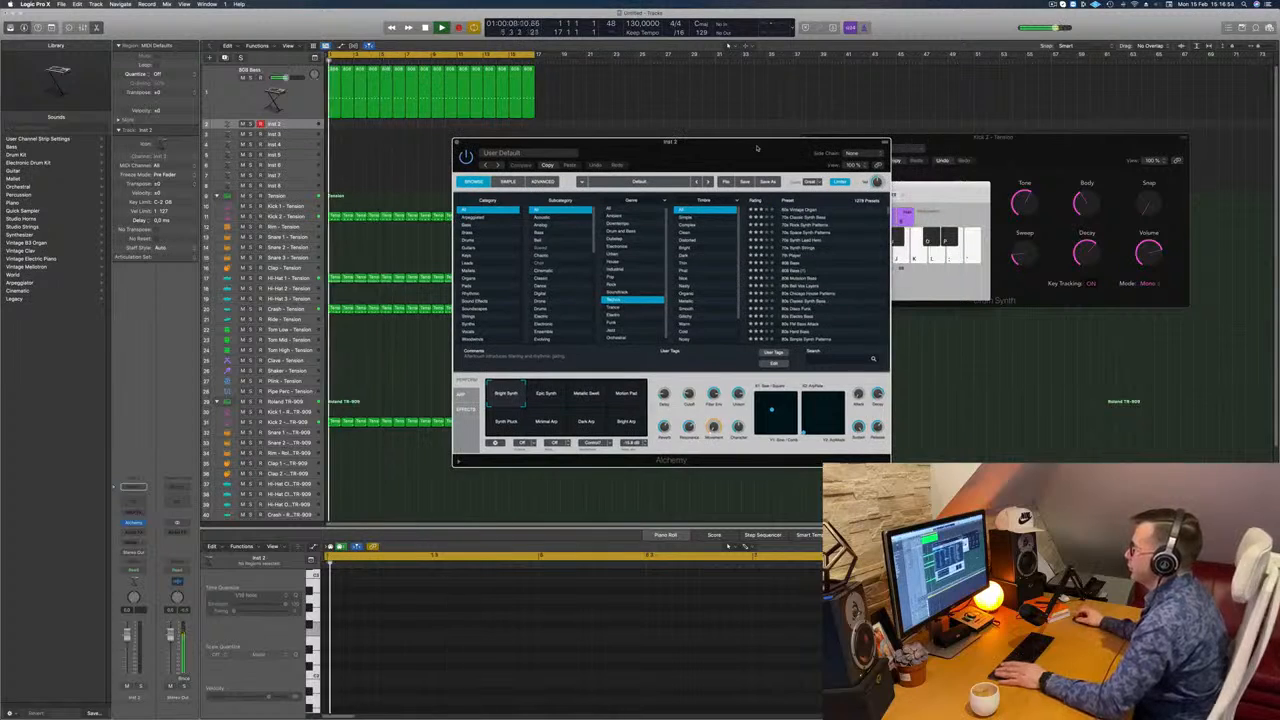
- Load the 80s Hard Bass preset and move the Alchemy window clear of the upper tracks
scroll(825, 280, "down", 2)
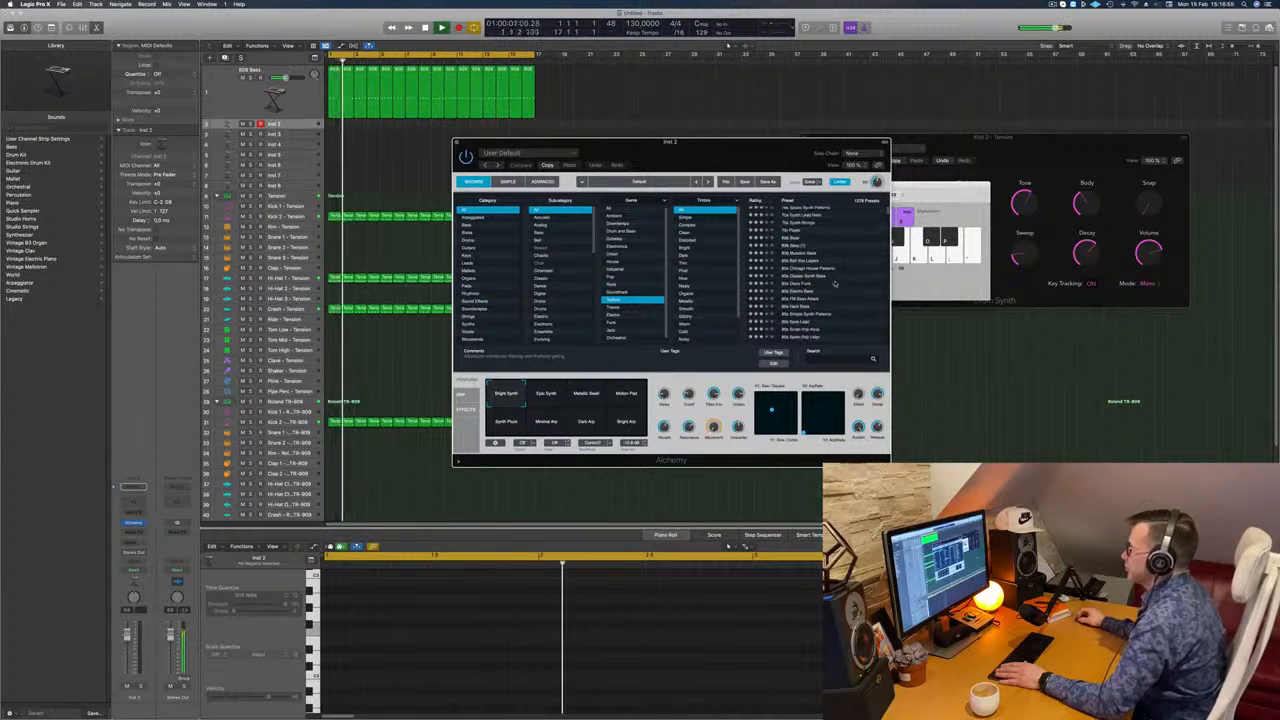
scroll(832, 288, "down", 3)
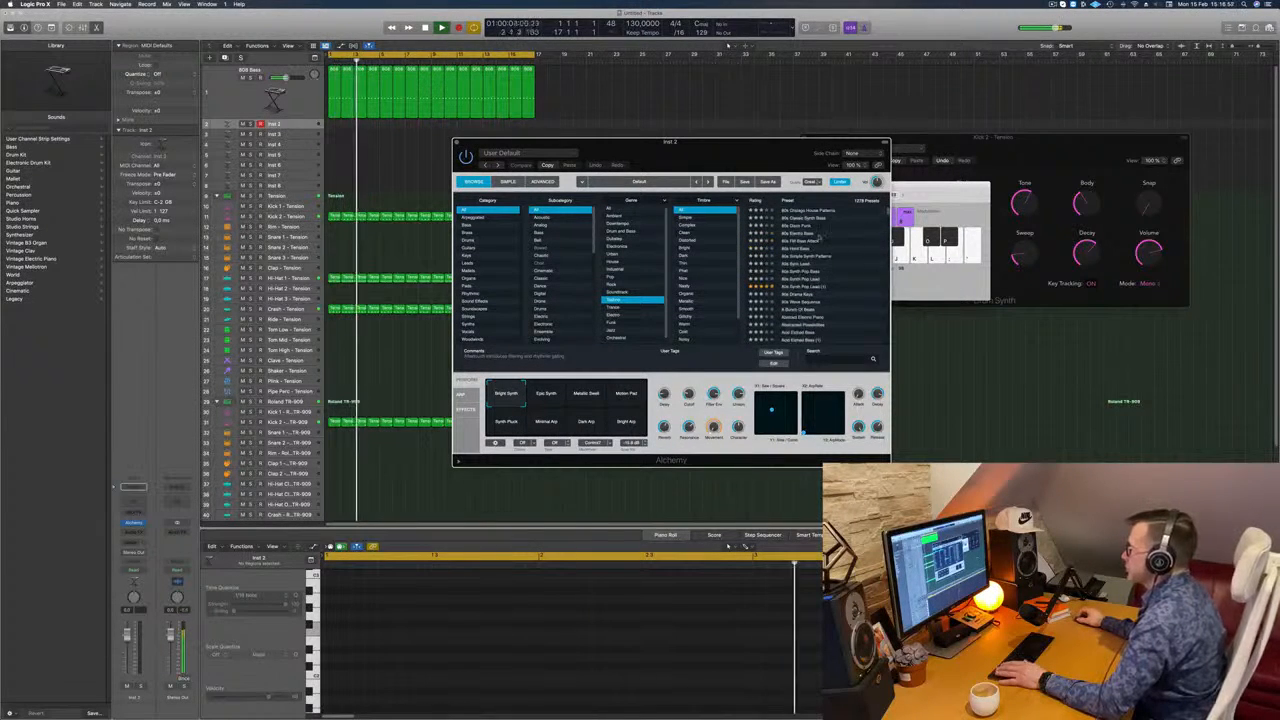
left_click(790, 248)
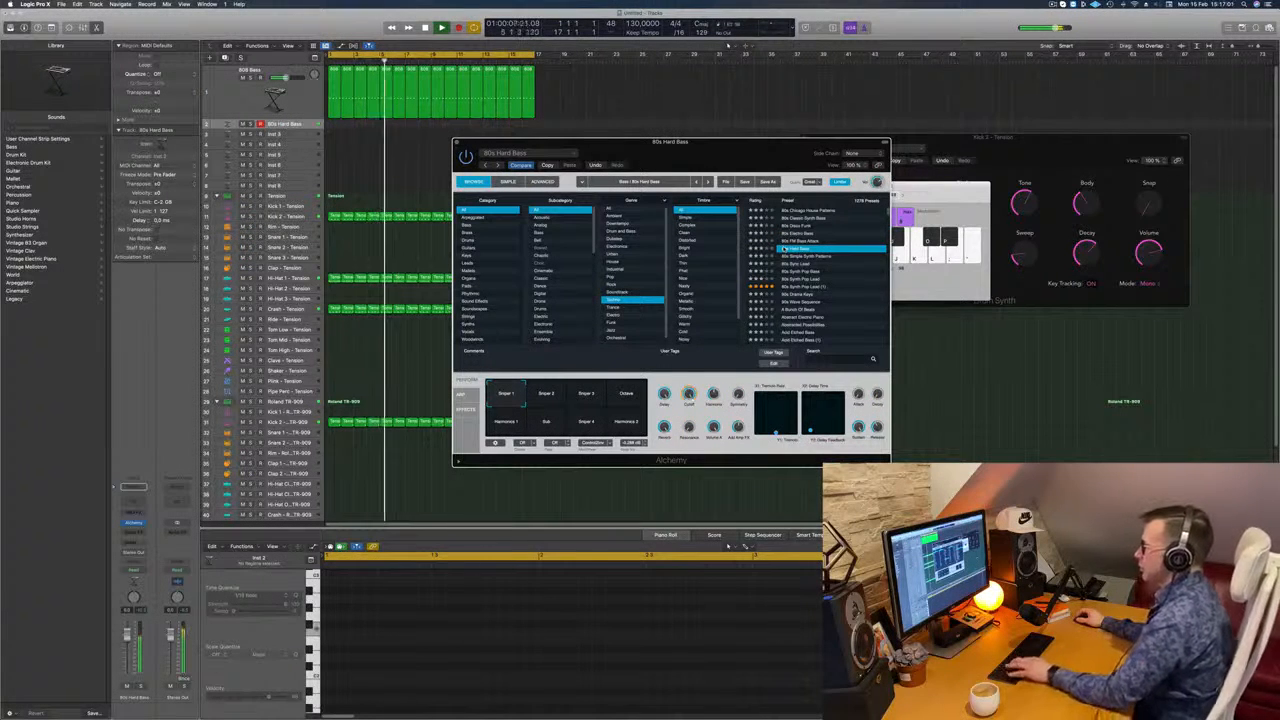
left_click_drag(758, 145, 774, 237)
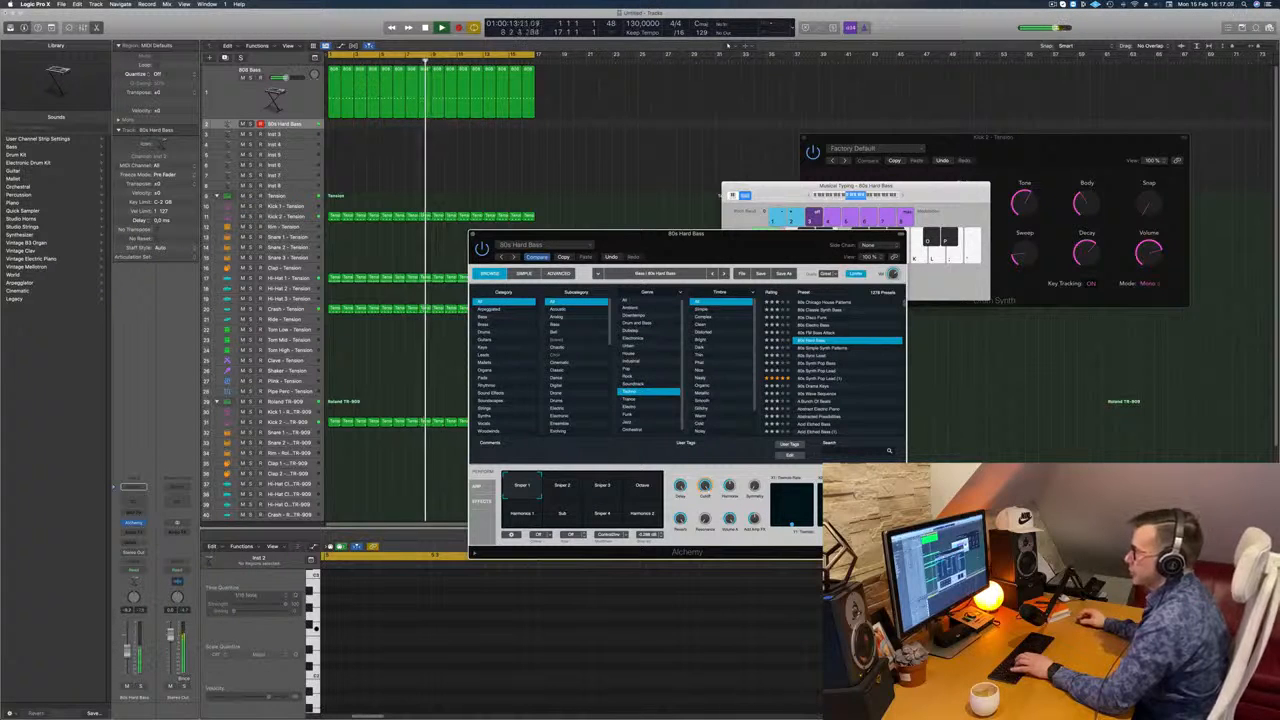
- In the 808 Bass region copied to the 80s Hard Bass track, keep only the first note and stretch it over the full bar
left_click(640, 620)
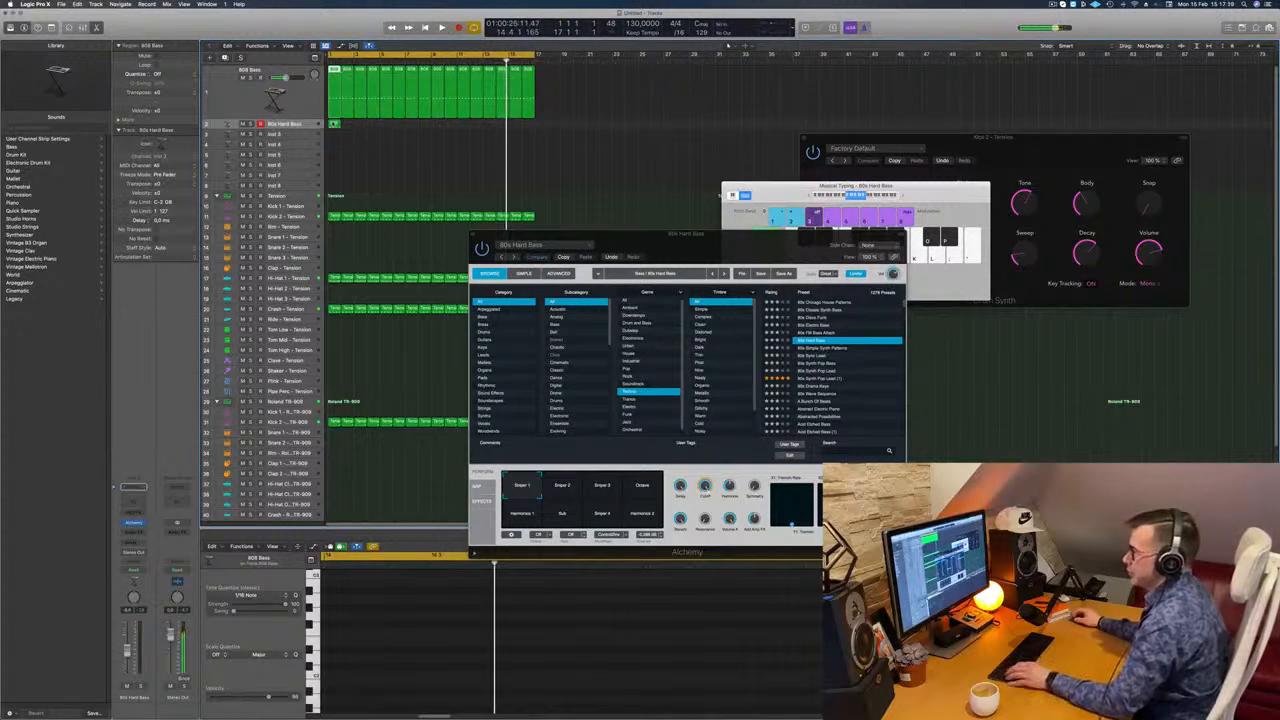
left_click_drag(402, 617, 527, 671)
key("Delete")
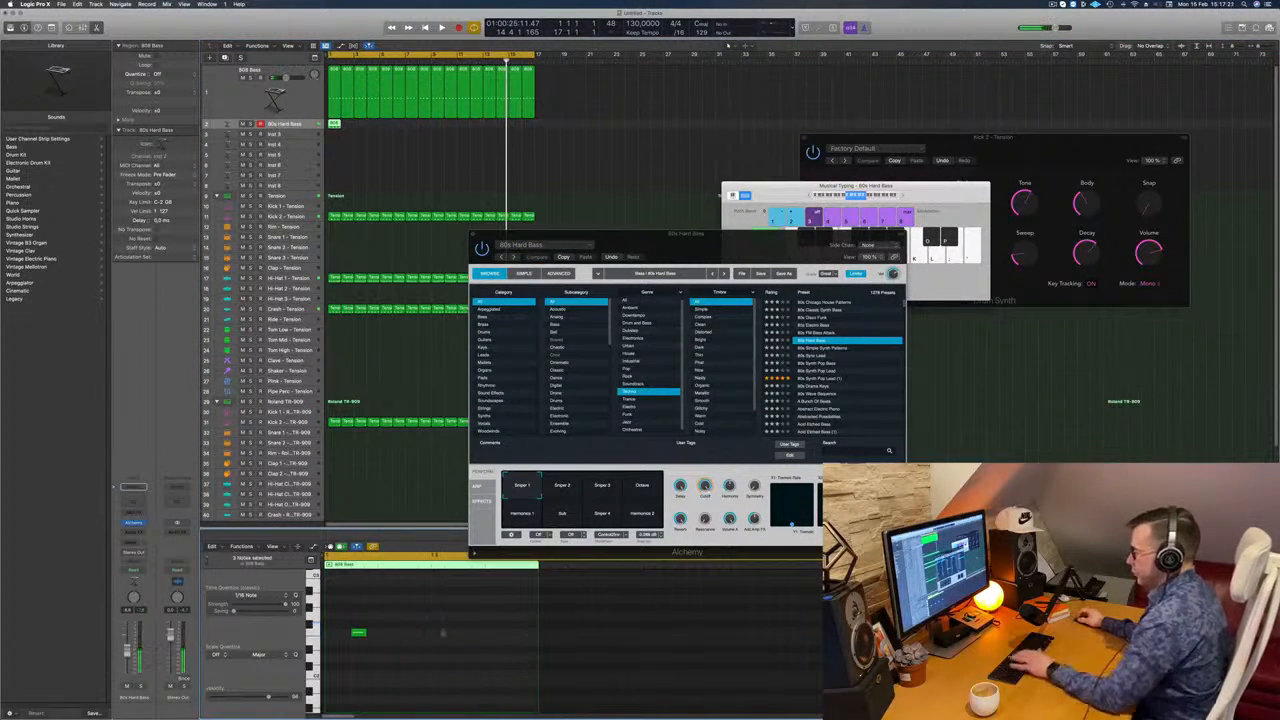
left_click_drag(358, 633, 541, 640)
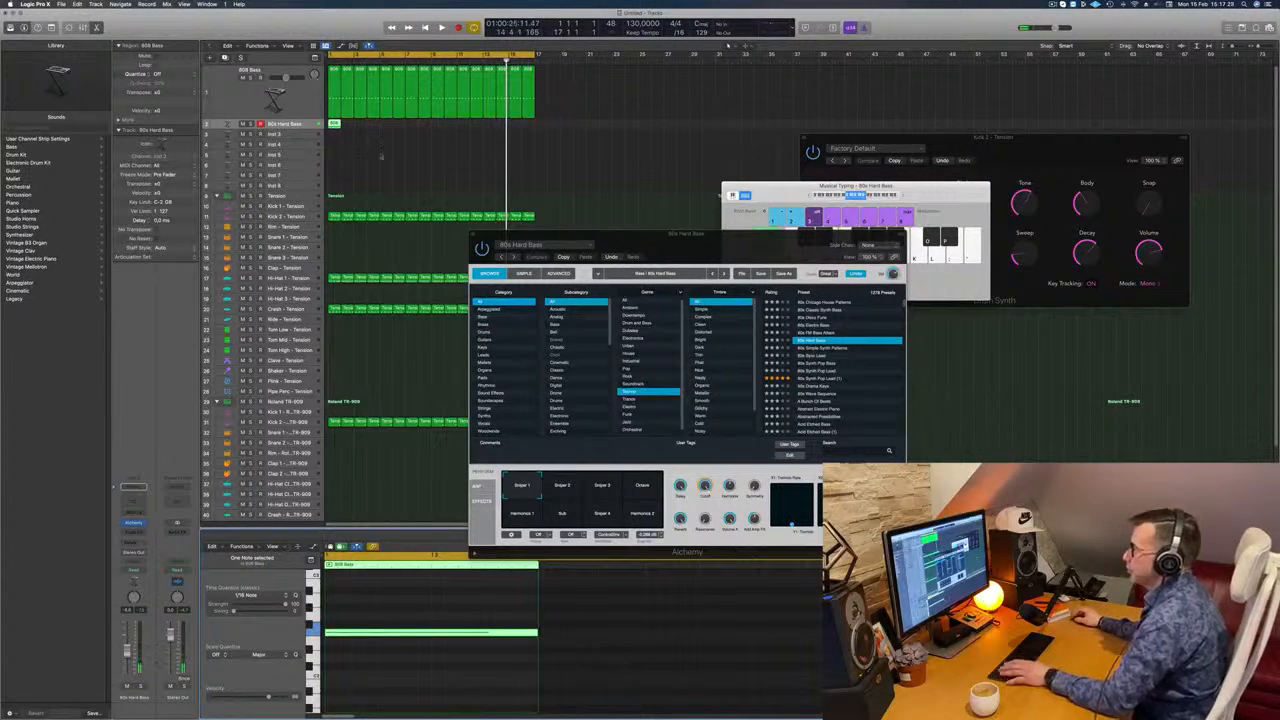
key("space")
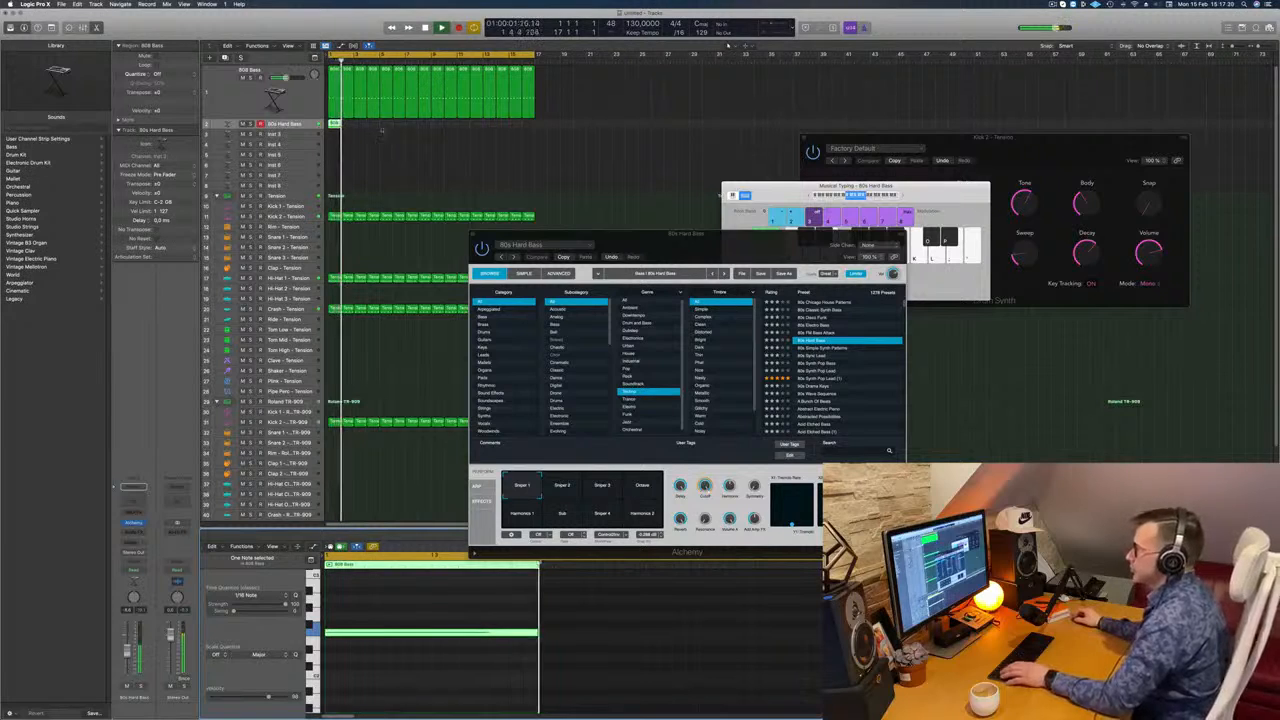
- Copy the one-bar 80s Hard Bass region across all 16 bars and play the loop with the Alchemy window moved aside
key("space")
left_click_drag(334, 125, 348, 126)
left_click_drag(358, 131, 443, 132)
left_click(338, 124)
key("space")
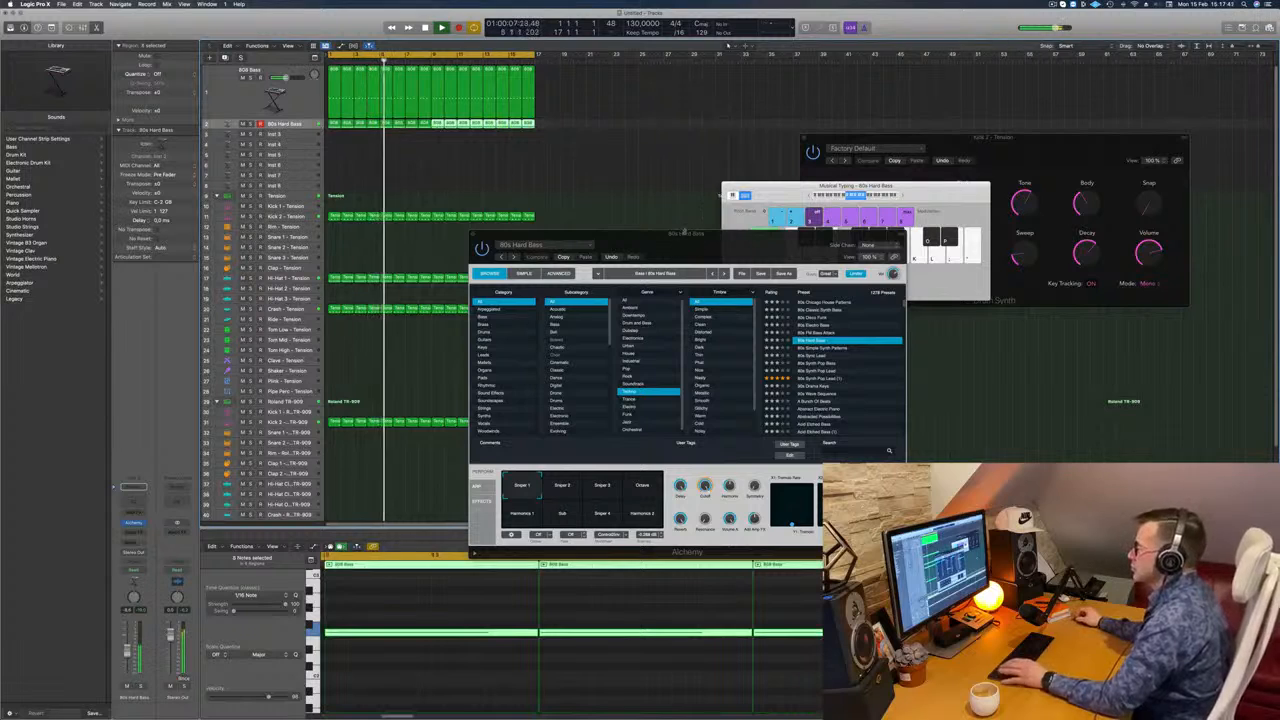
left_click_drag(683, 233, 808, 97)
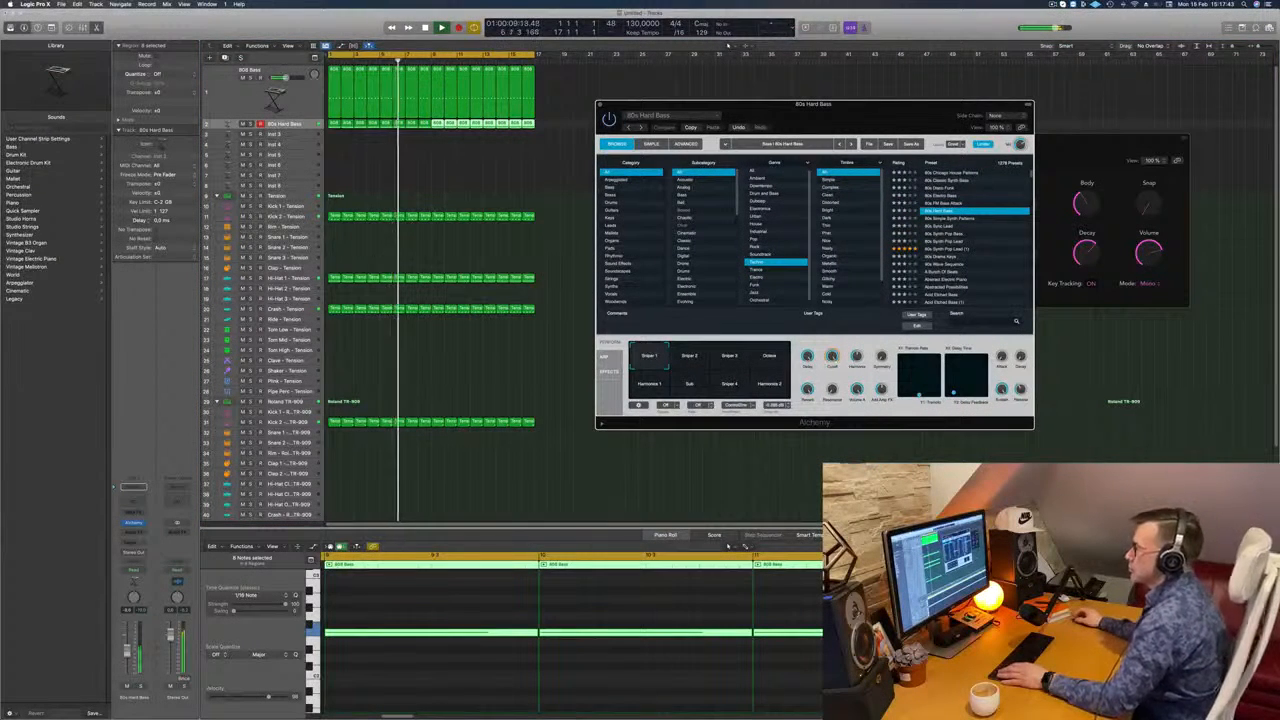
- Copy Kick 2's first Tension region to the Snare 1 track, keep only its second and fourth notes, and replay from the start
left_click(334, 216)
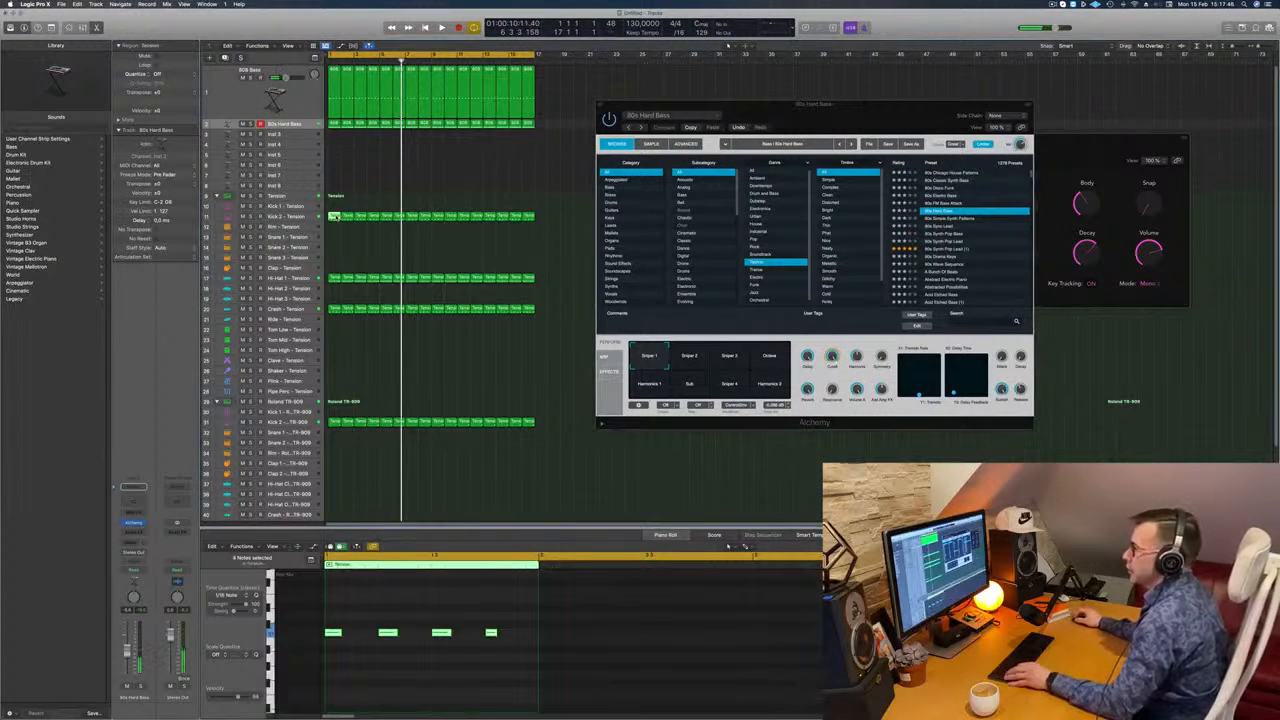
left_click_drag(334, 216, 334, 238)
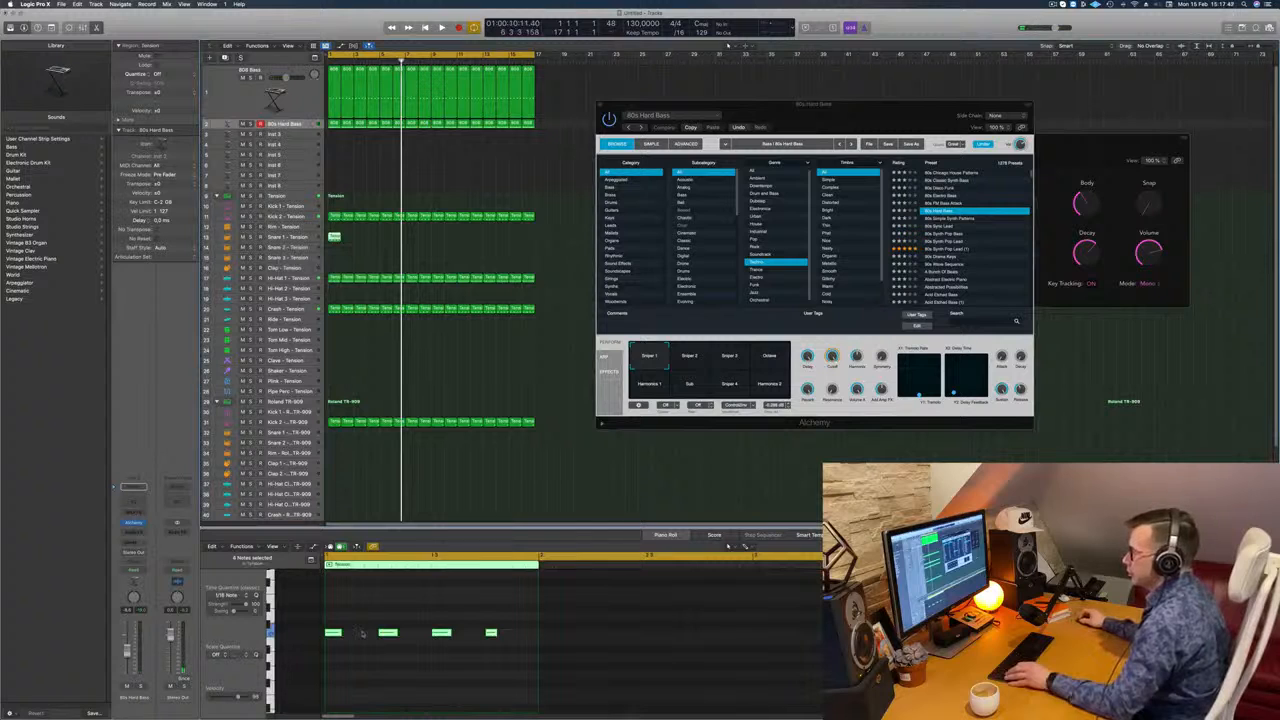
left_click(334, 633)
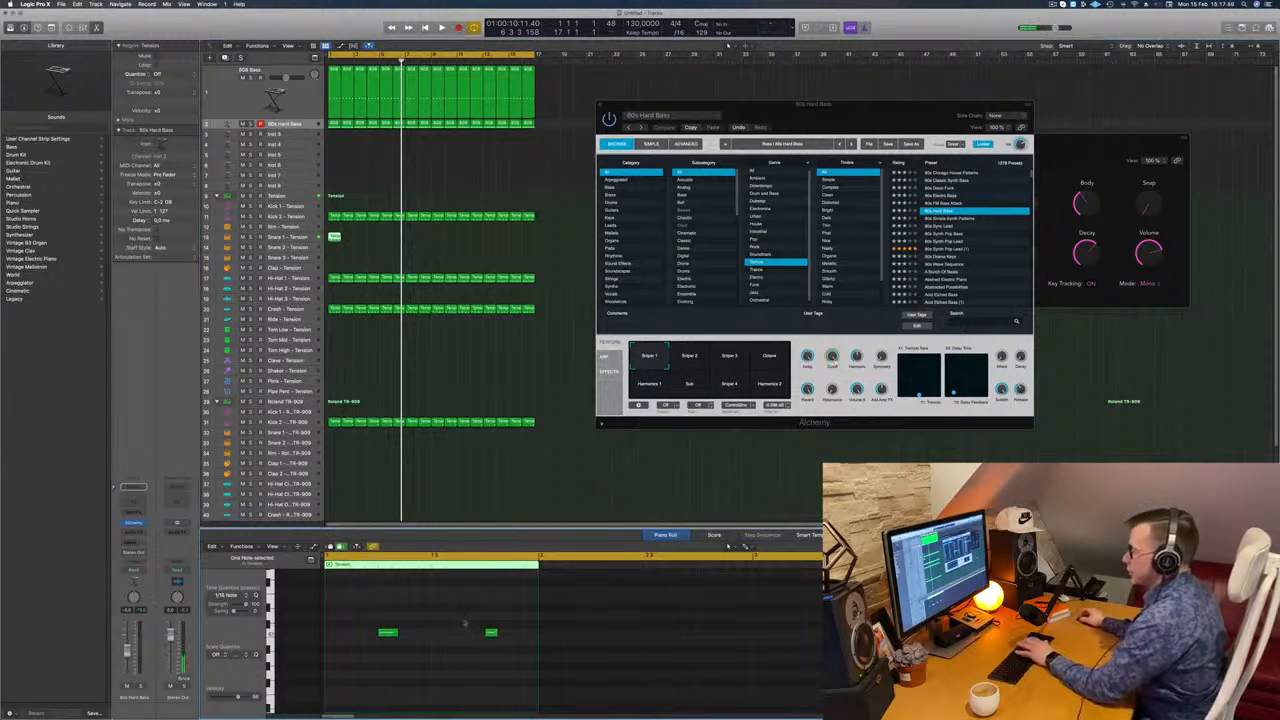
scroll(353, 605, "up", 5)
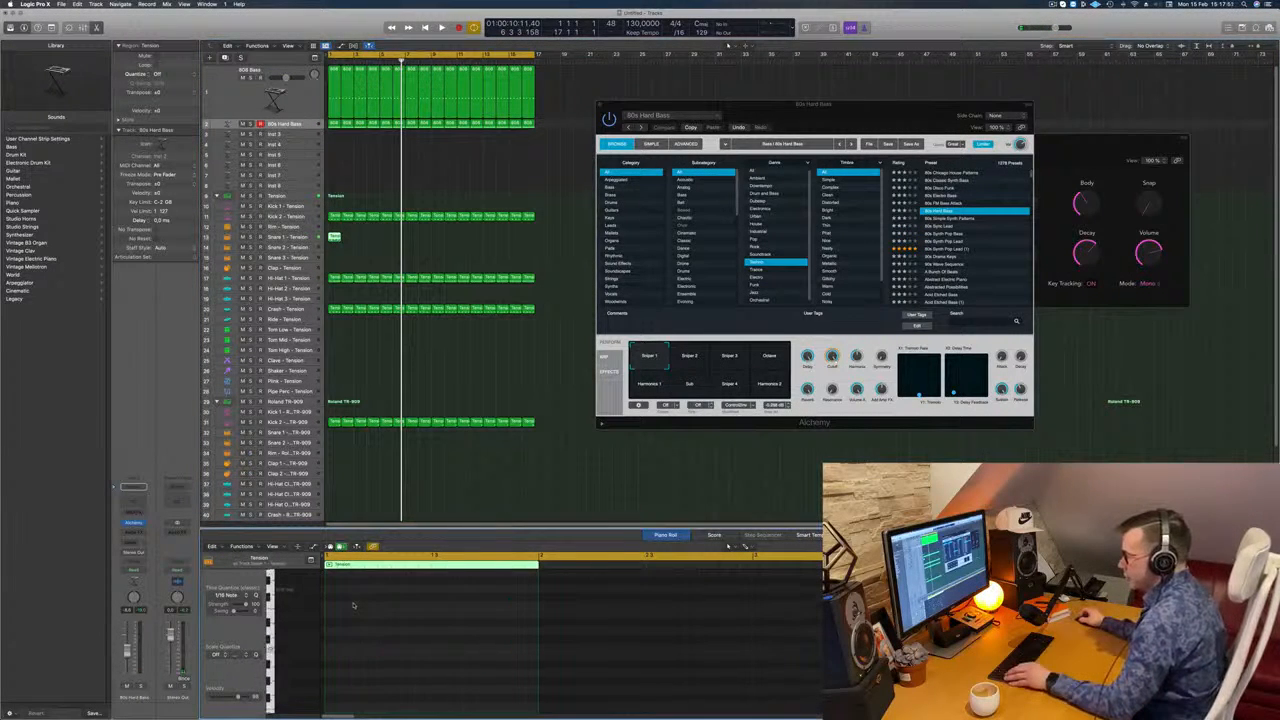
scroll(353, 605, "down", 2)
left_click_drag(352, 642, 548, 701)
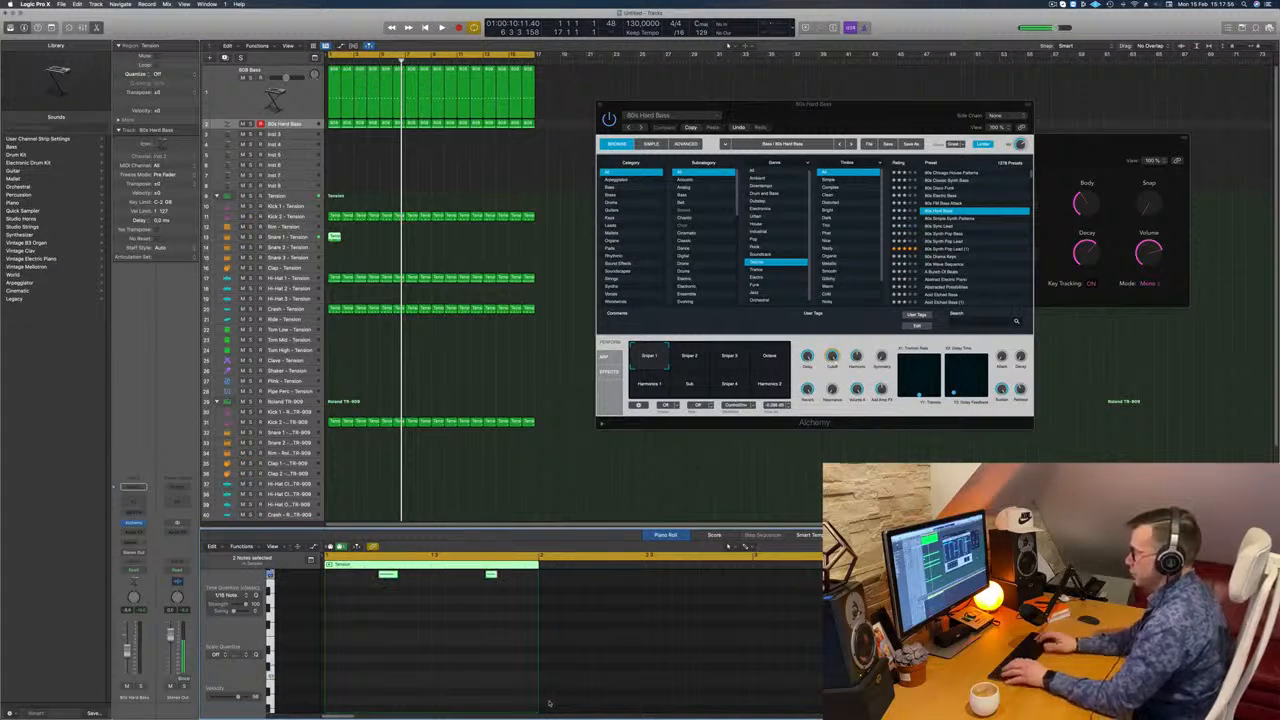
scroll(495, 690, "up", 3)
key("Return")
key("space")
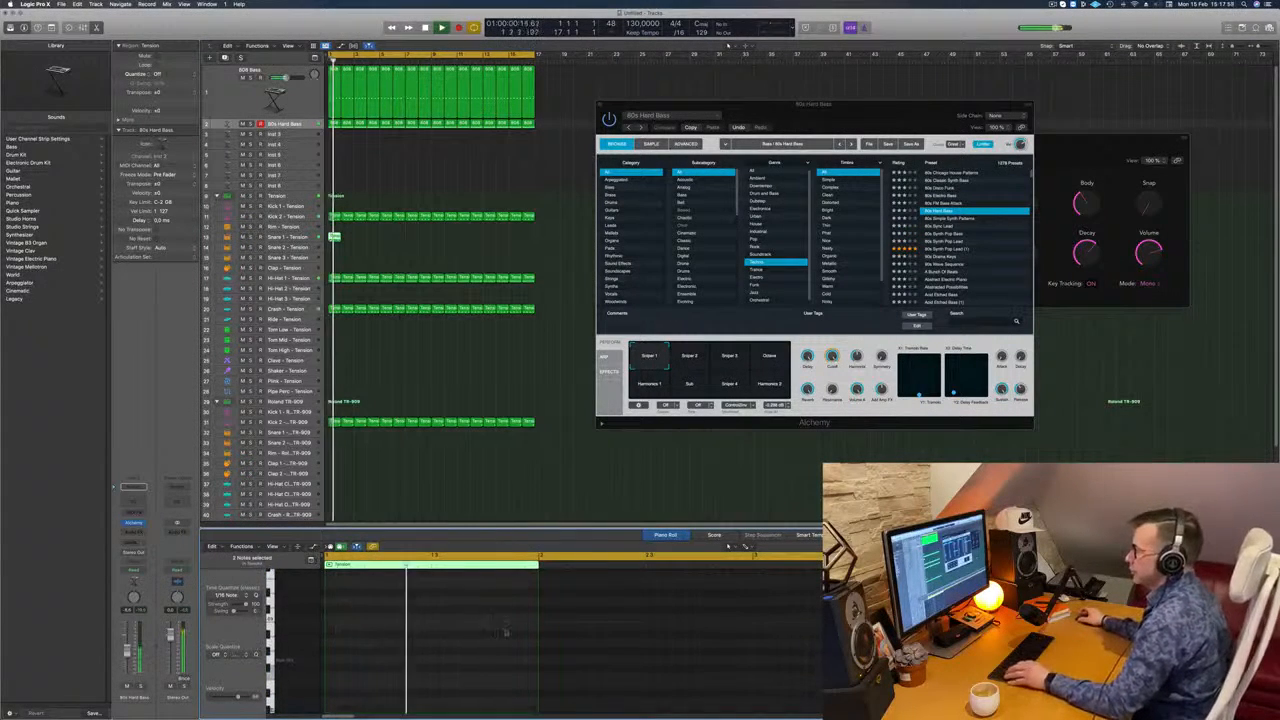
- Copy the one-bar Snare 1 region across all 16 bars and move the Alchemy window farther from the regions
left_click_drag(334, 238, 433, 240)
left_click(335, 238, "shift")
left_click_drag(920, 105, 985, 98)
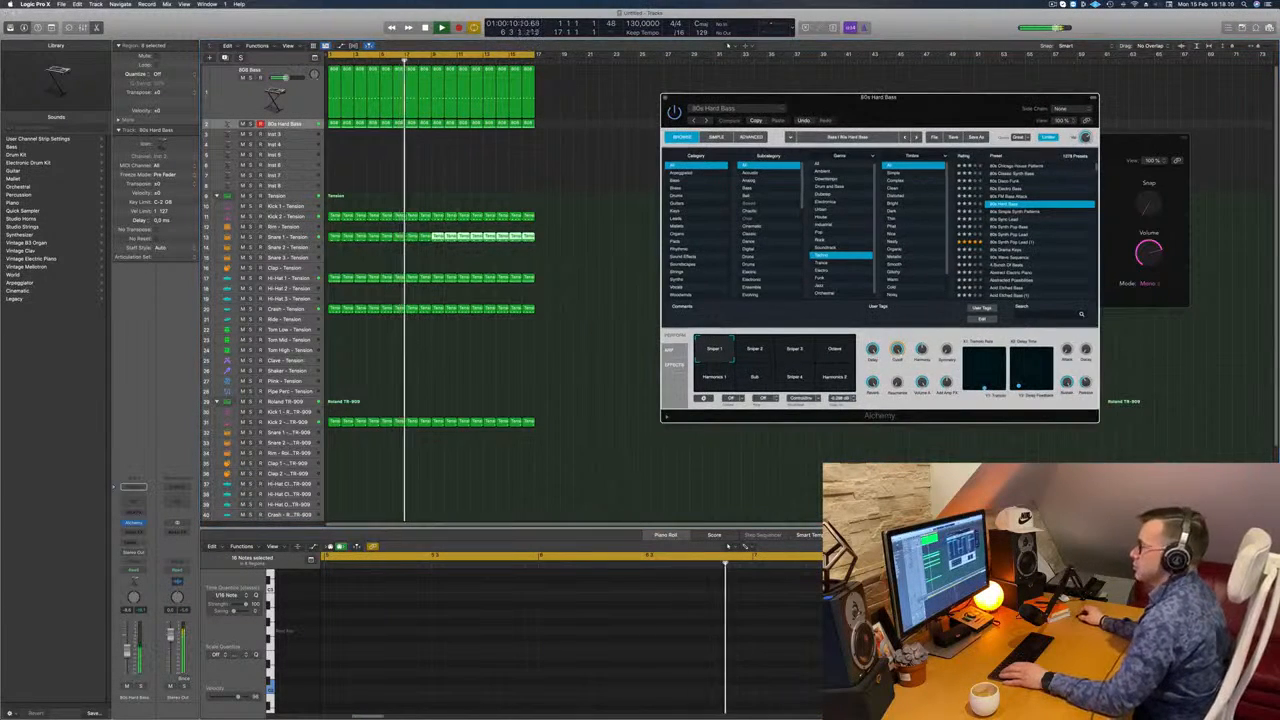
- Select the Snare 1 - Tension track, replay the loop from the start, and close the 80s Hard Bass Alchemy window
left_click(287, 237)
key("Return")
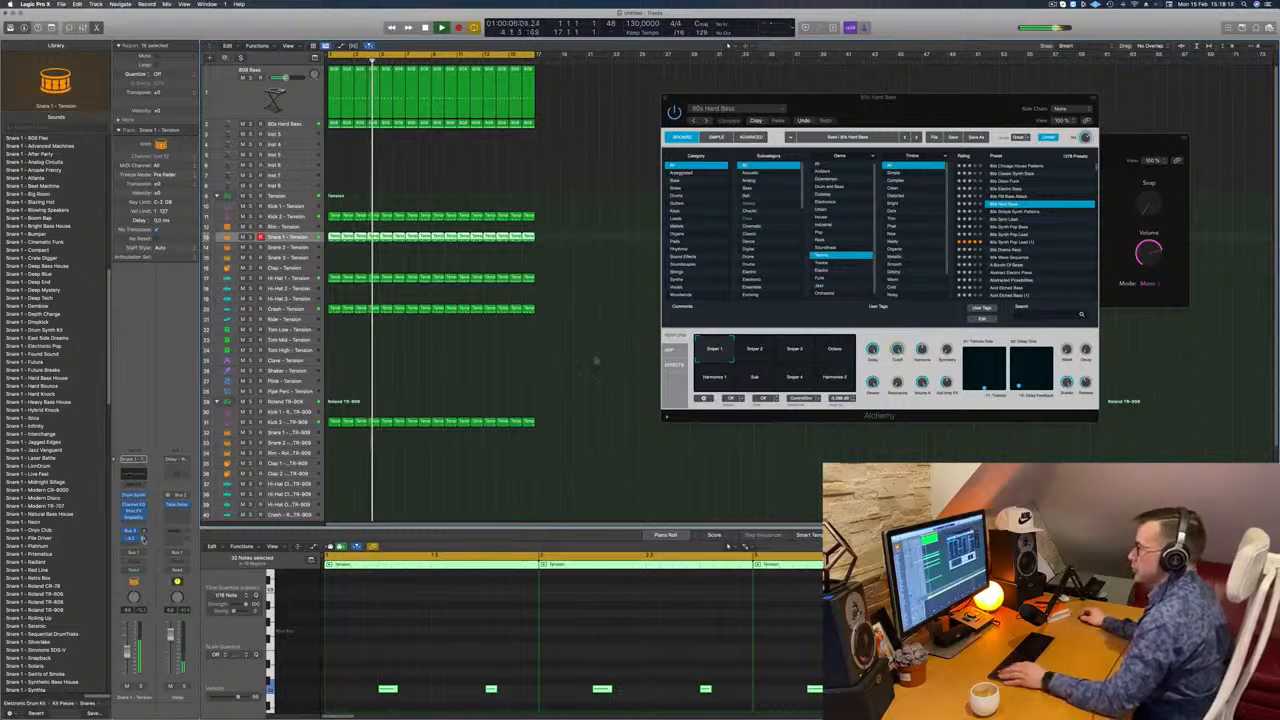
left_click(560, 363)
left_click_drag(700, 97, 598, 105)
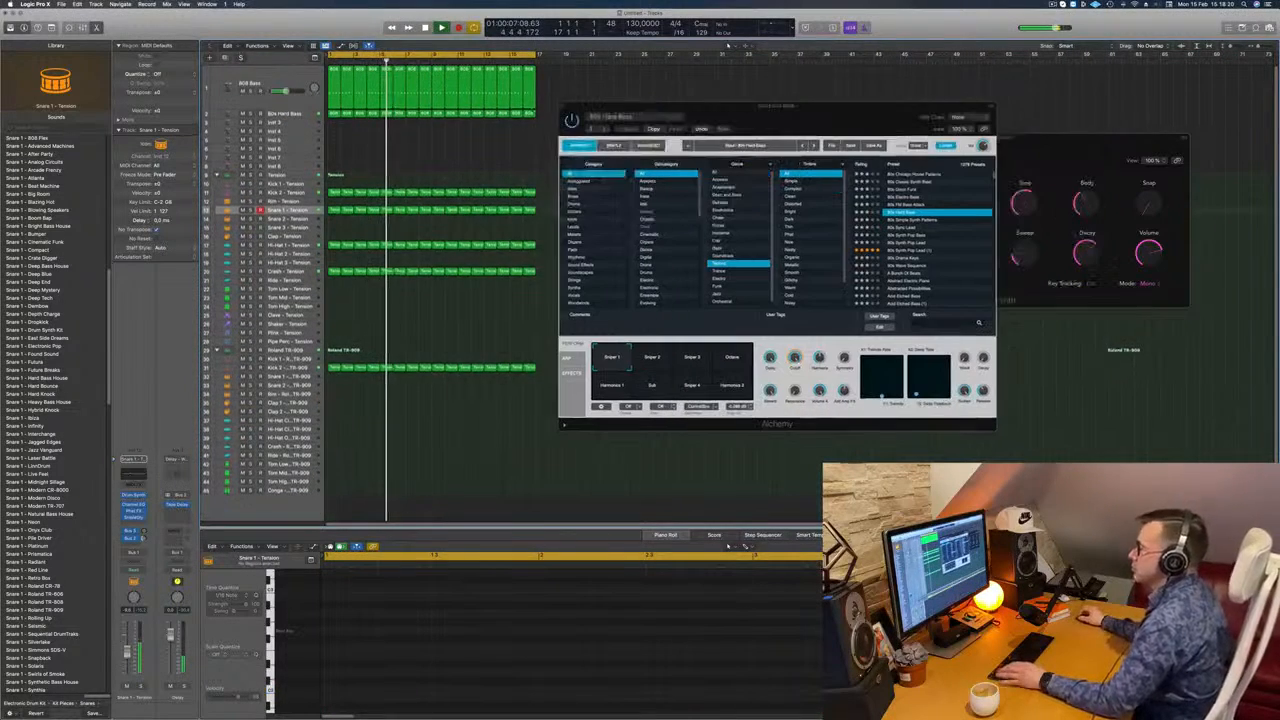
left_click(562, 106)
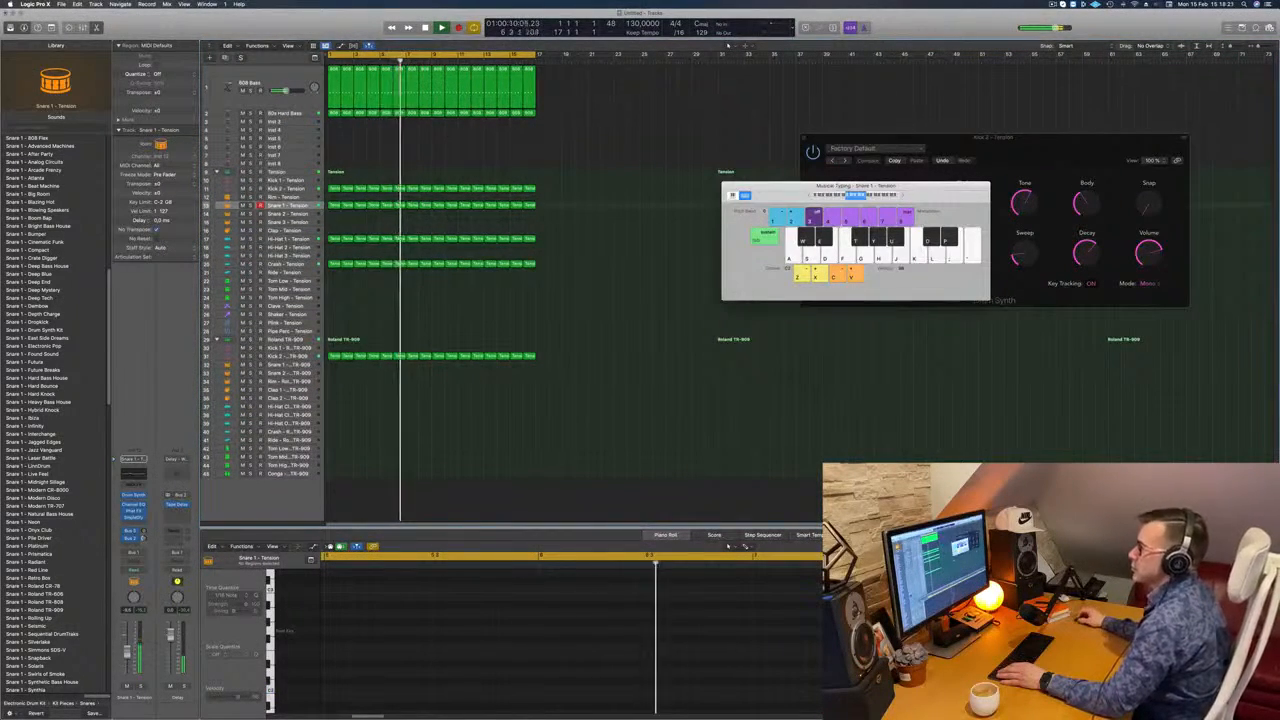
- Select the 80s Hard Bass track and add a bus send to its channel strip
left_click(292, 116)
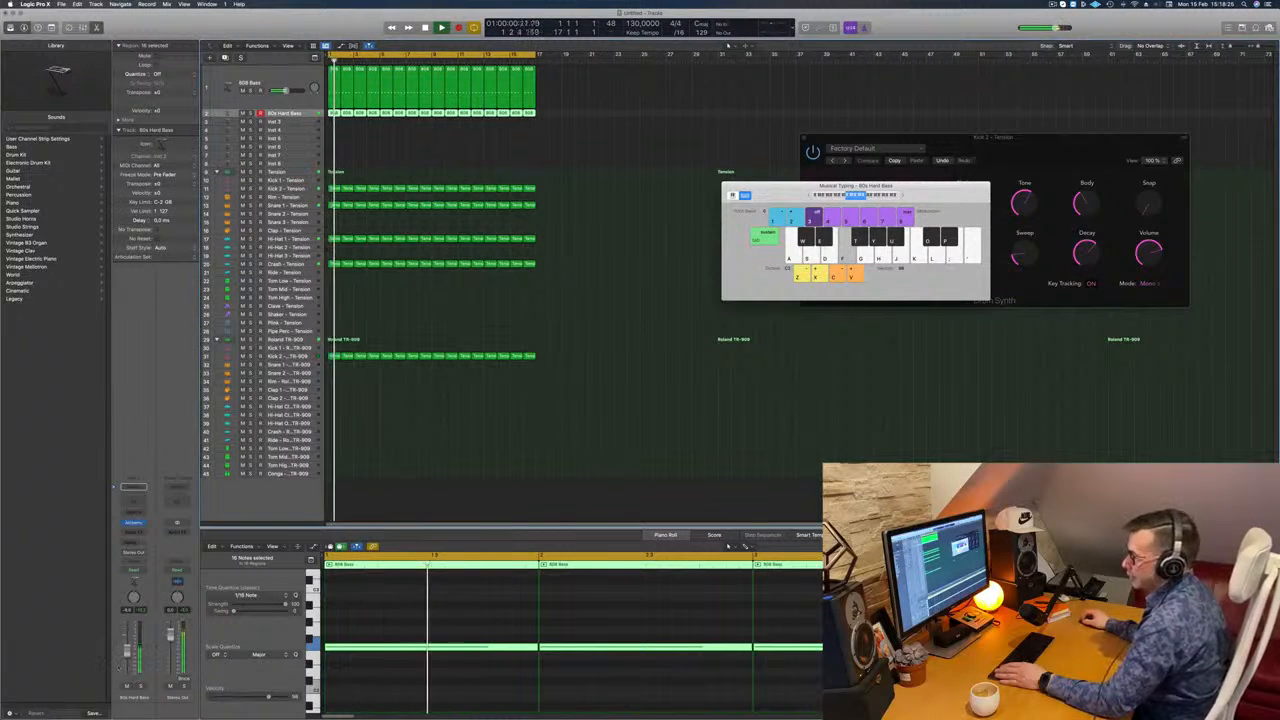
left_click(130, 542)
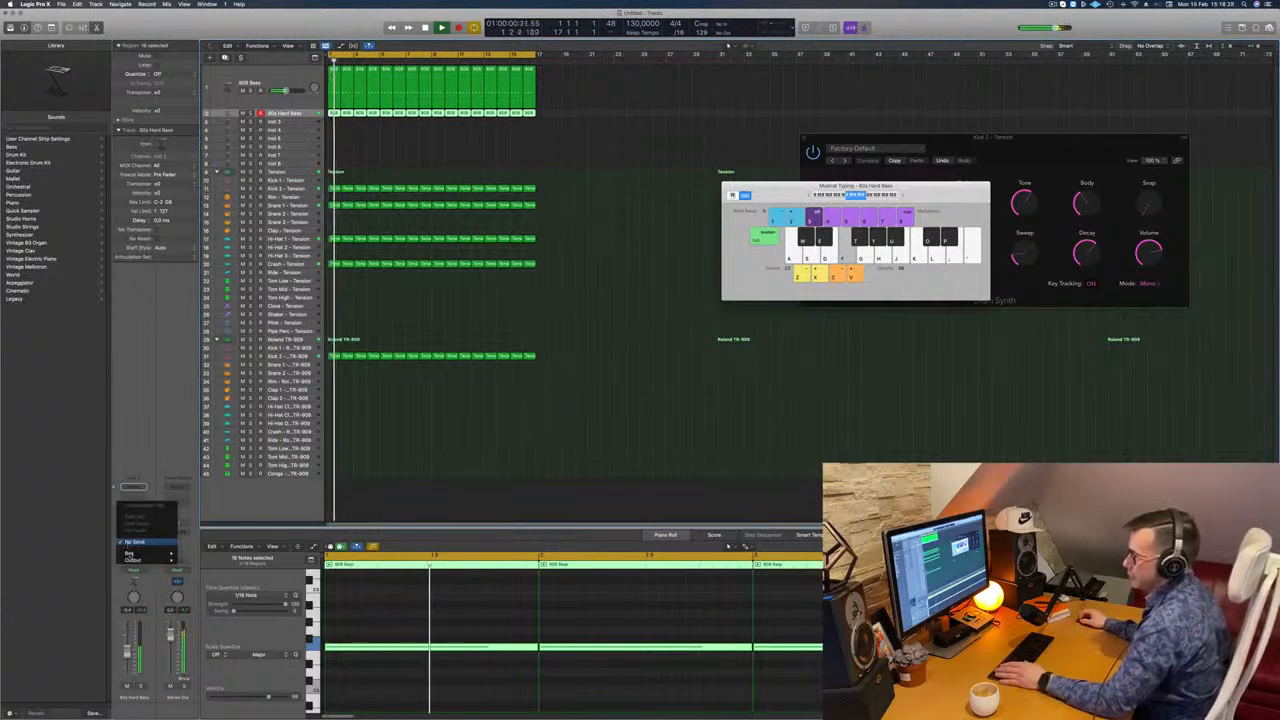
mouse_move(140, 553)
left_click(215, 489)
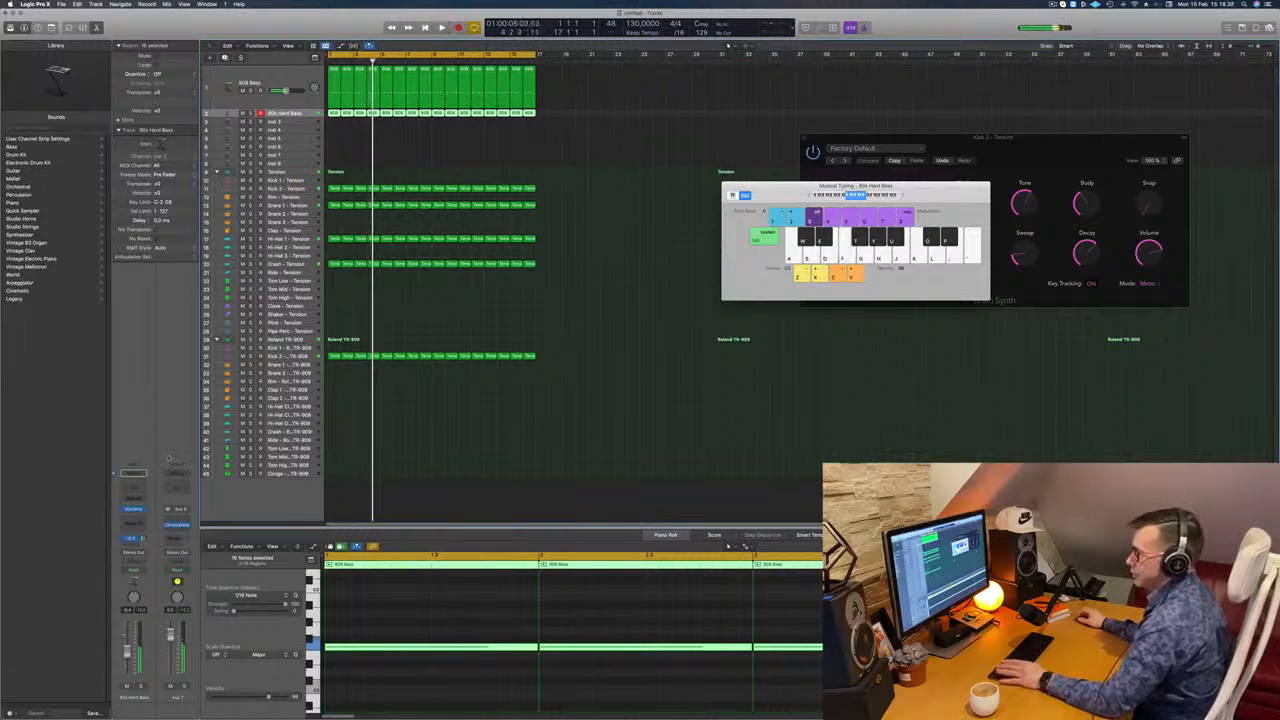
- Insert a stereo Compressor on the aux channel fed by the 80s Hard Bass send and move its window clear of the track list
left_click(180, 530)
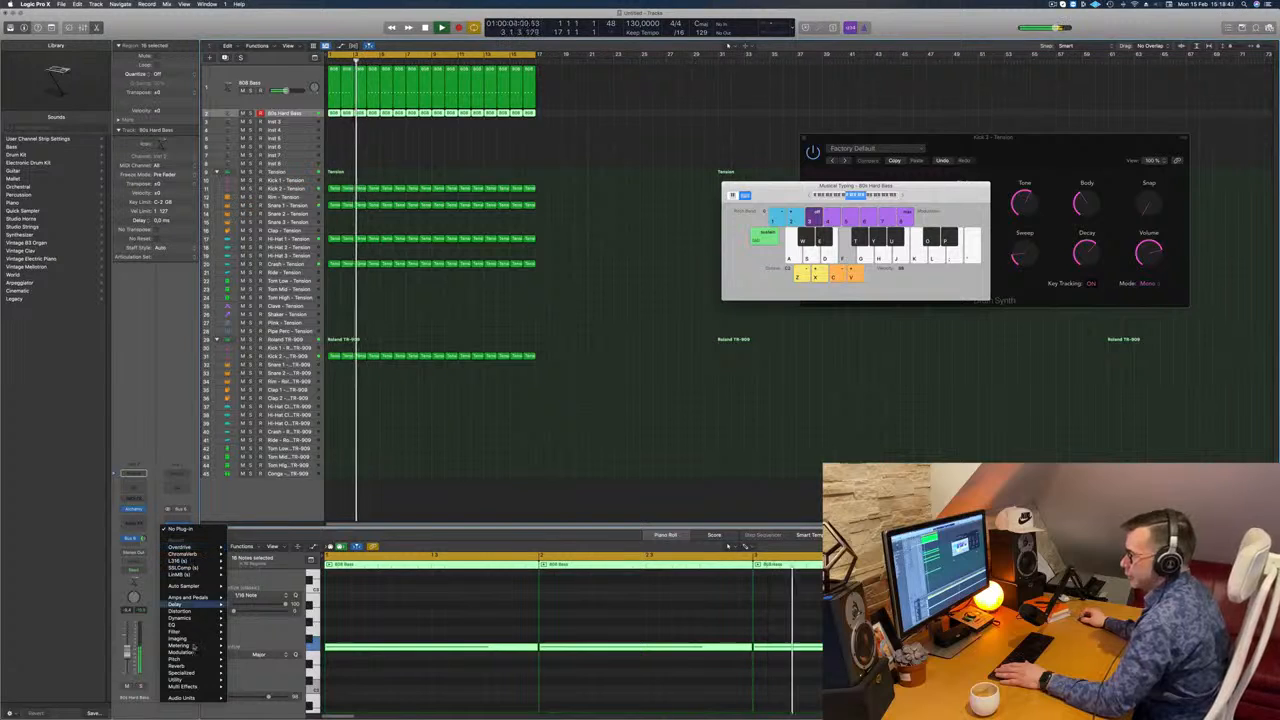
mouse_move(204, 613)
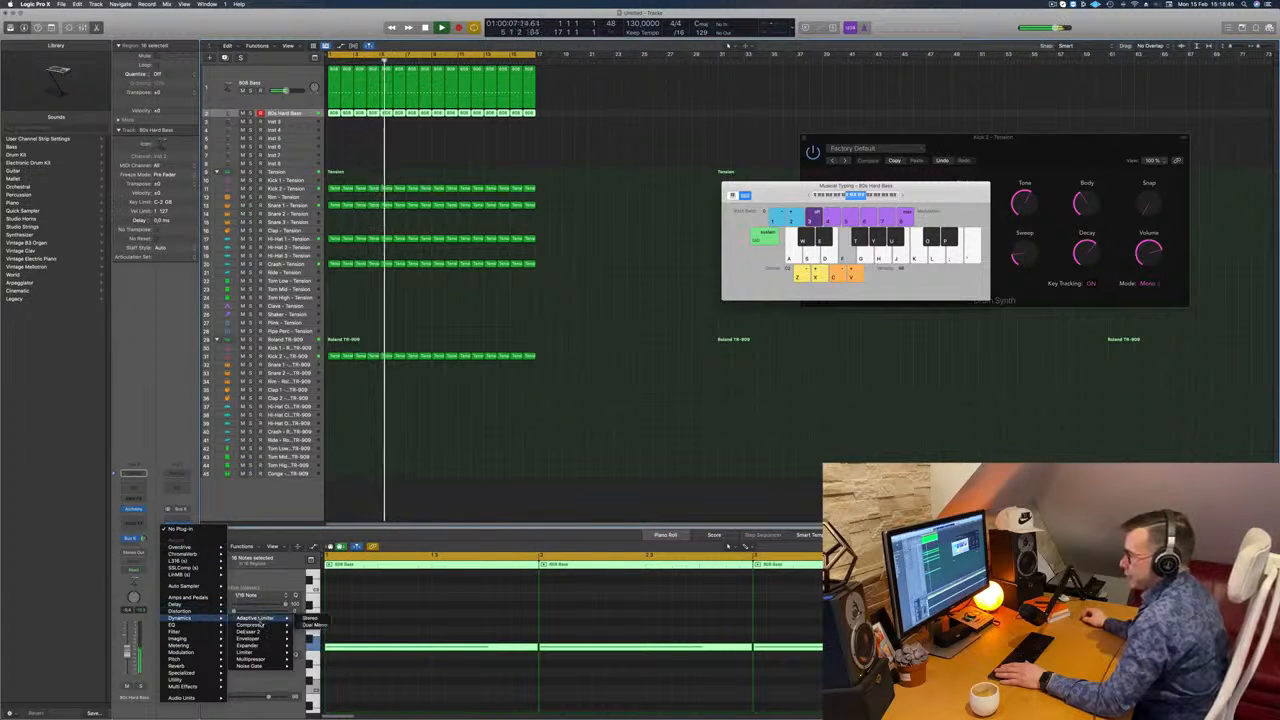
left_click(310, 630)
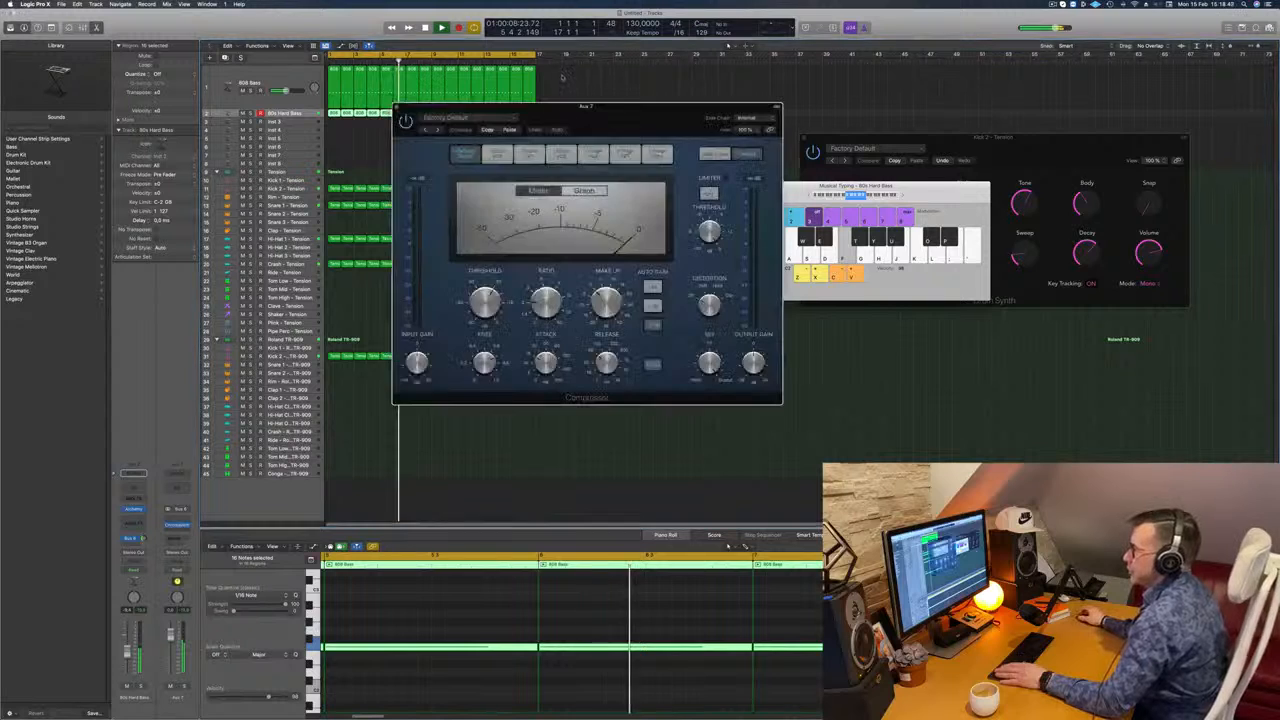
left_click_drag(594, 108, 692, 132)
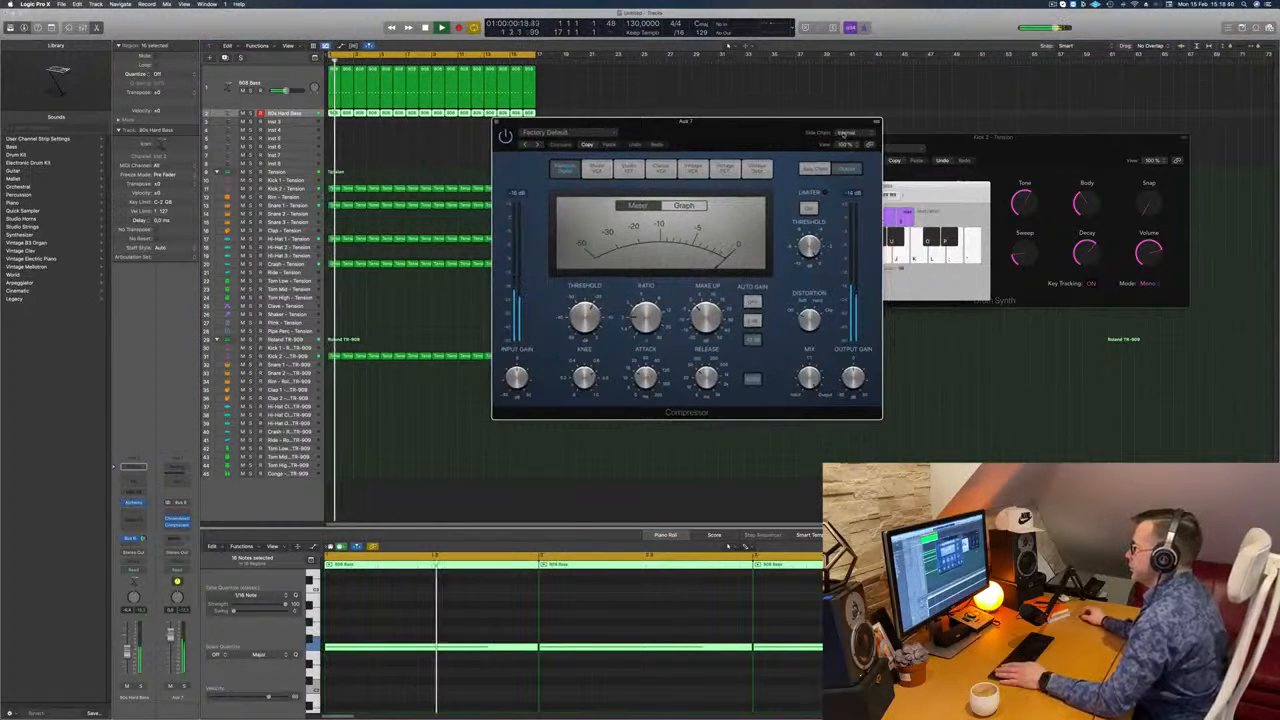
- Set the aux Compressor's side chain source to the Kick 2 - Tension instrument
left_click(846, 132)
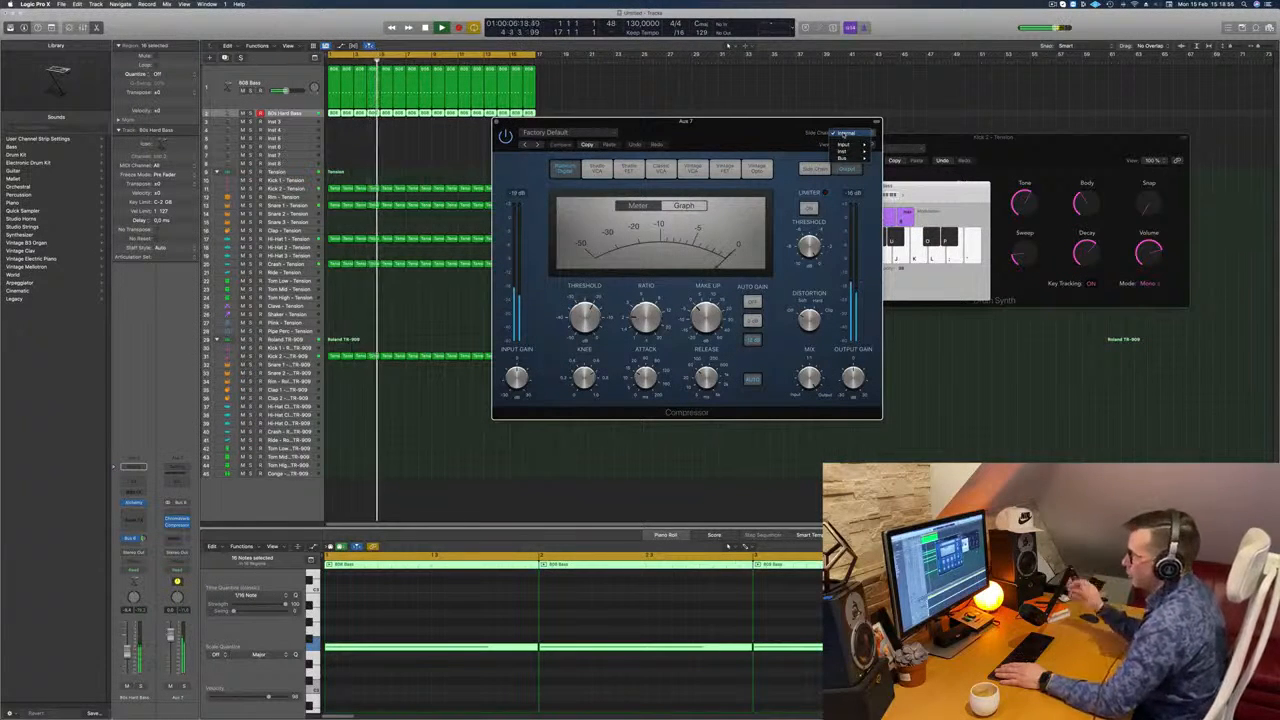
mouse_move(843, 151)
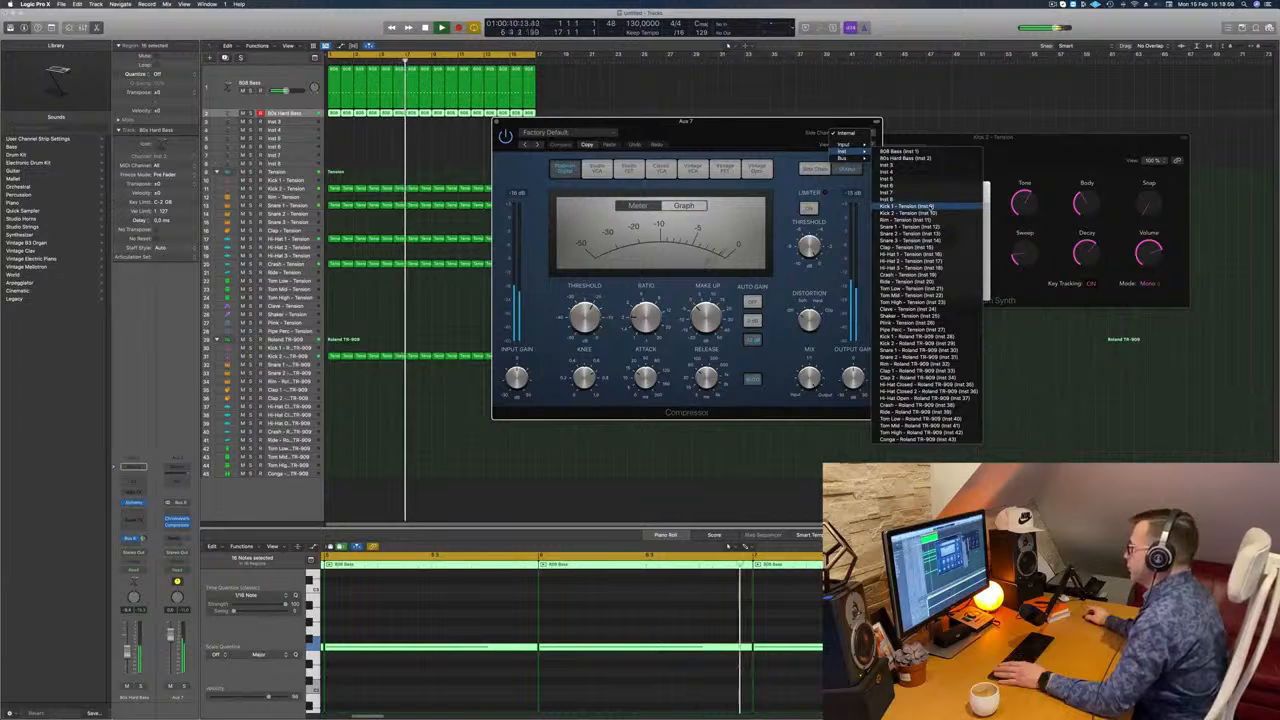
left_click(907, 205)
left_click(851, 133)
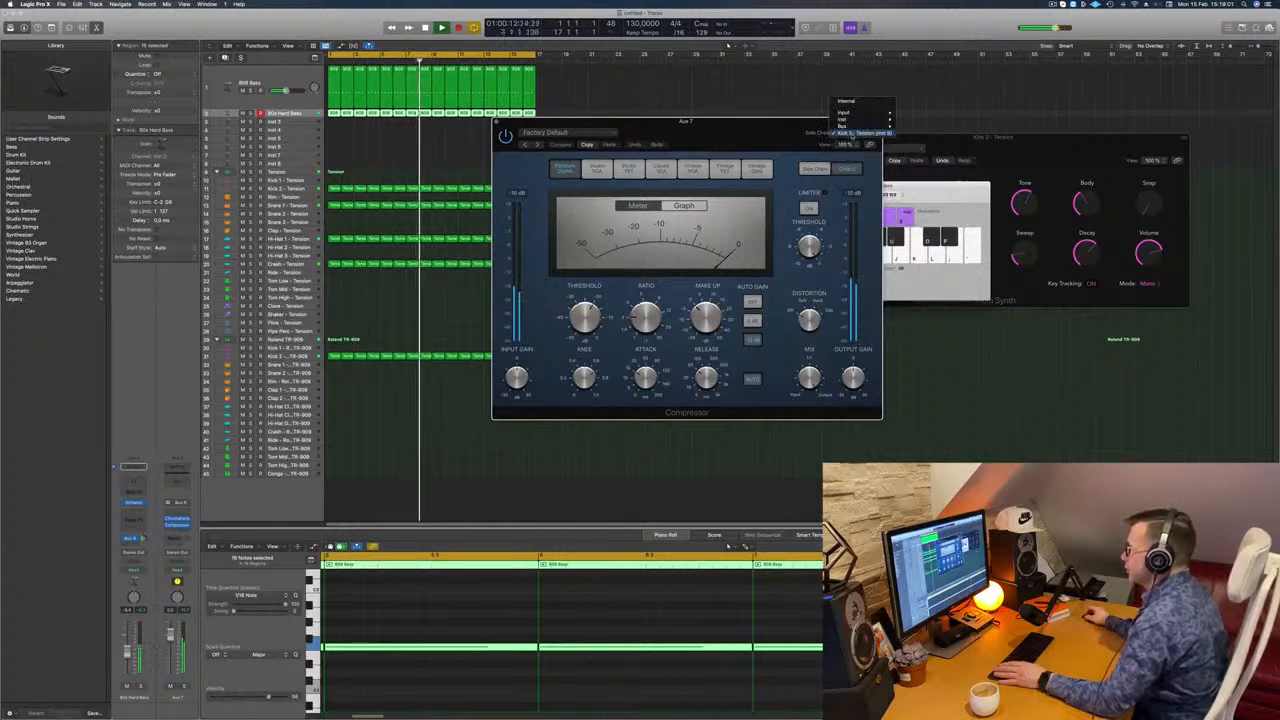
mouse_move(865, 126)
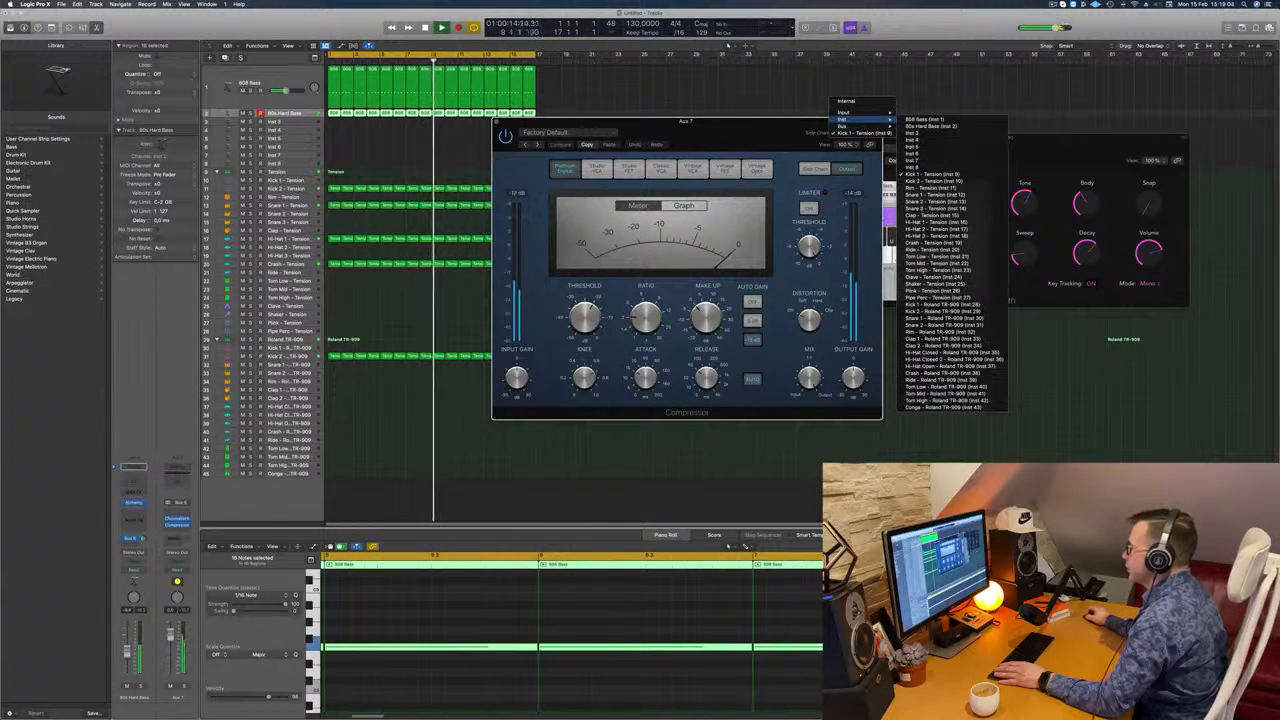
left_click(922, 181)
left_click_drag(722, 142, 736, 143)
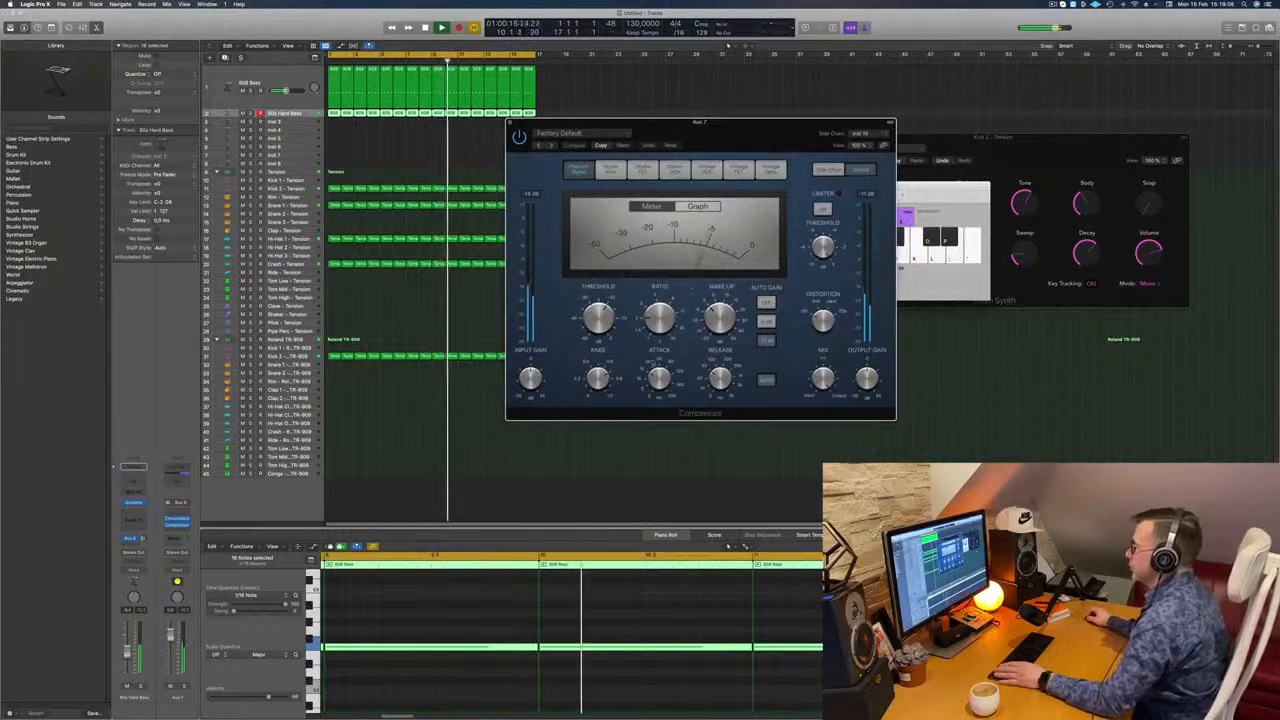
- Fine-tune the Compressor's threshold and ratio while the loop plays, and close the Compressor window
left_click(766, 380)
left_click(766, 380)
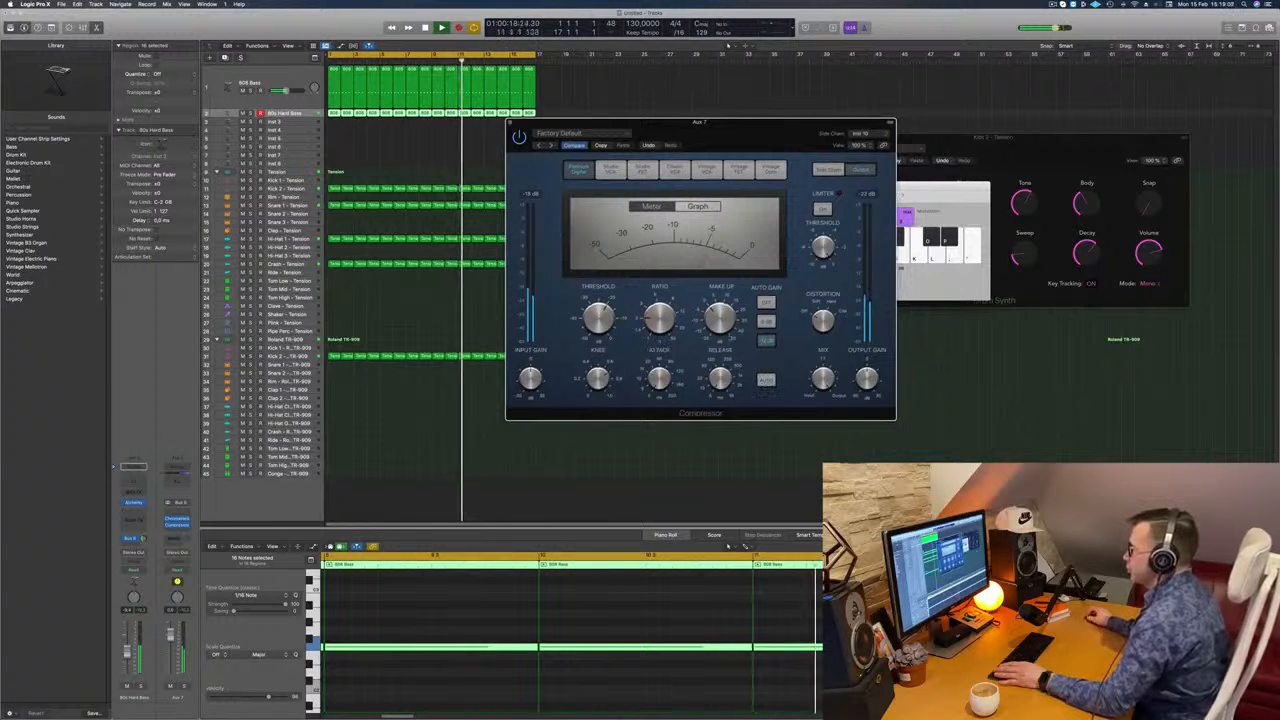
mouse_move(597, 317)
left_click_drag(658, 321, 660, 316)
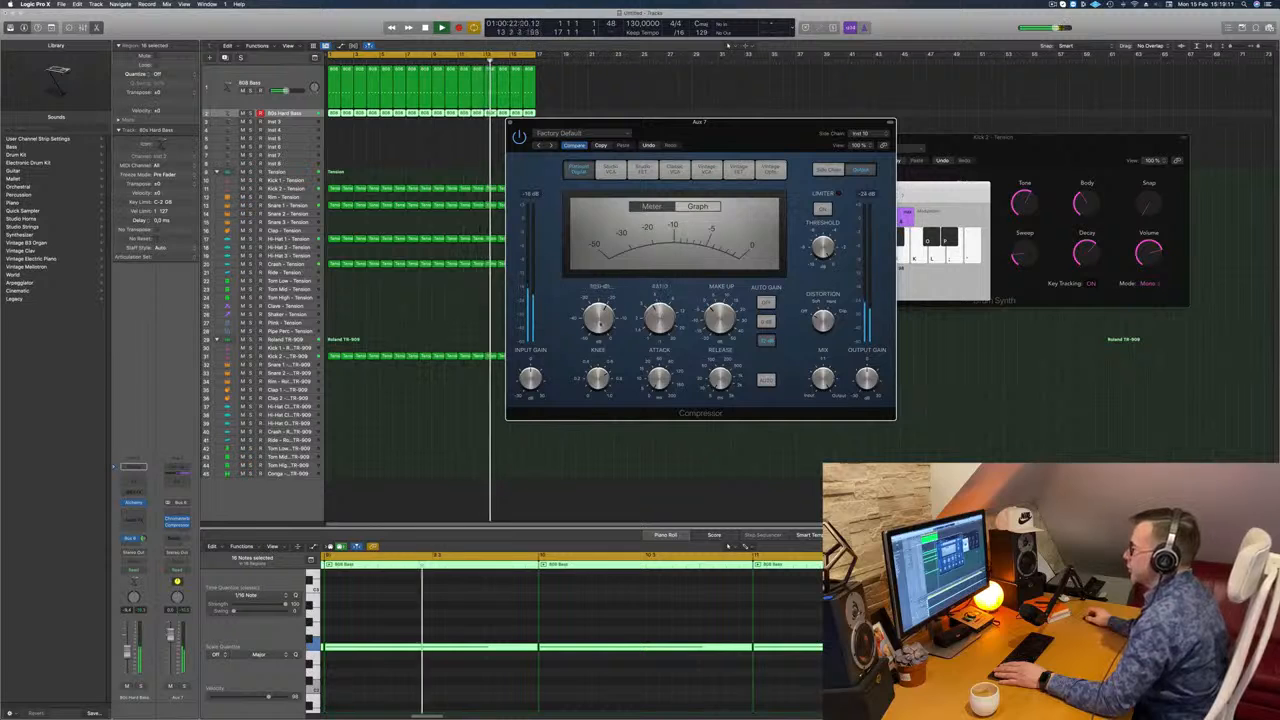
mouse_move(600, 331)
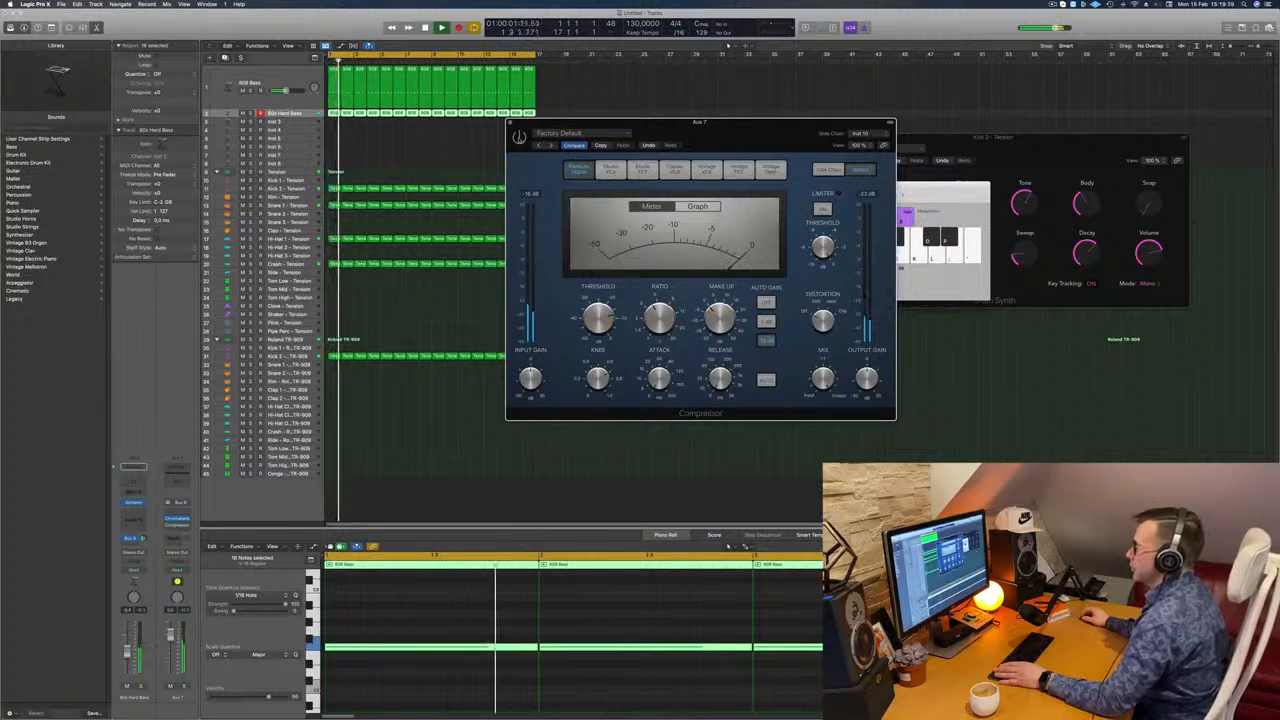
mouse_move(729, 136)
left_mouse_down()
mouse_move(707, 134)
mouse_move(736, 138)
left_mouse_up()
left_click(505, 128)
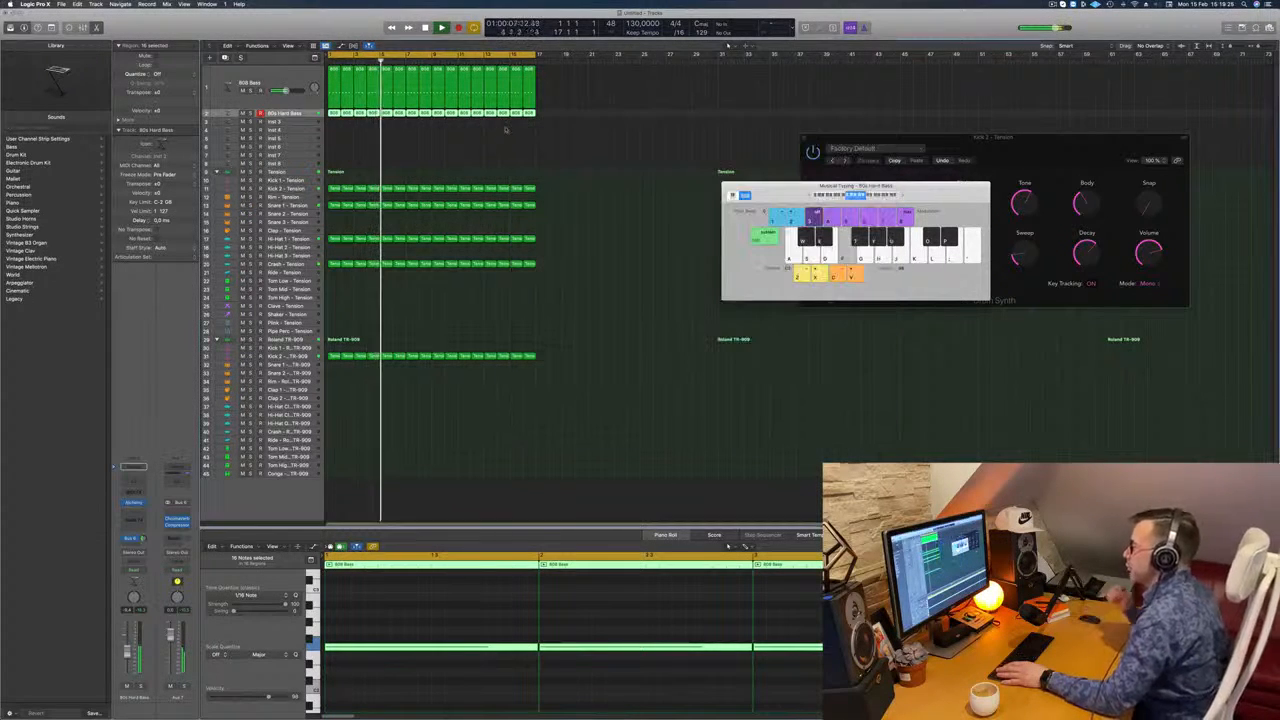
- Move the Musical Typing window away from the regions, select the empty Inst 3 track, and load Alchemy on it
left_click_drag(760, 186, 967, 167)
left_click(436, 141)
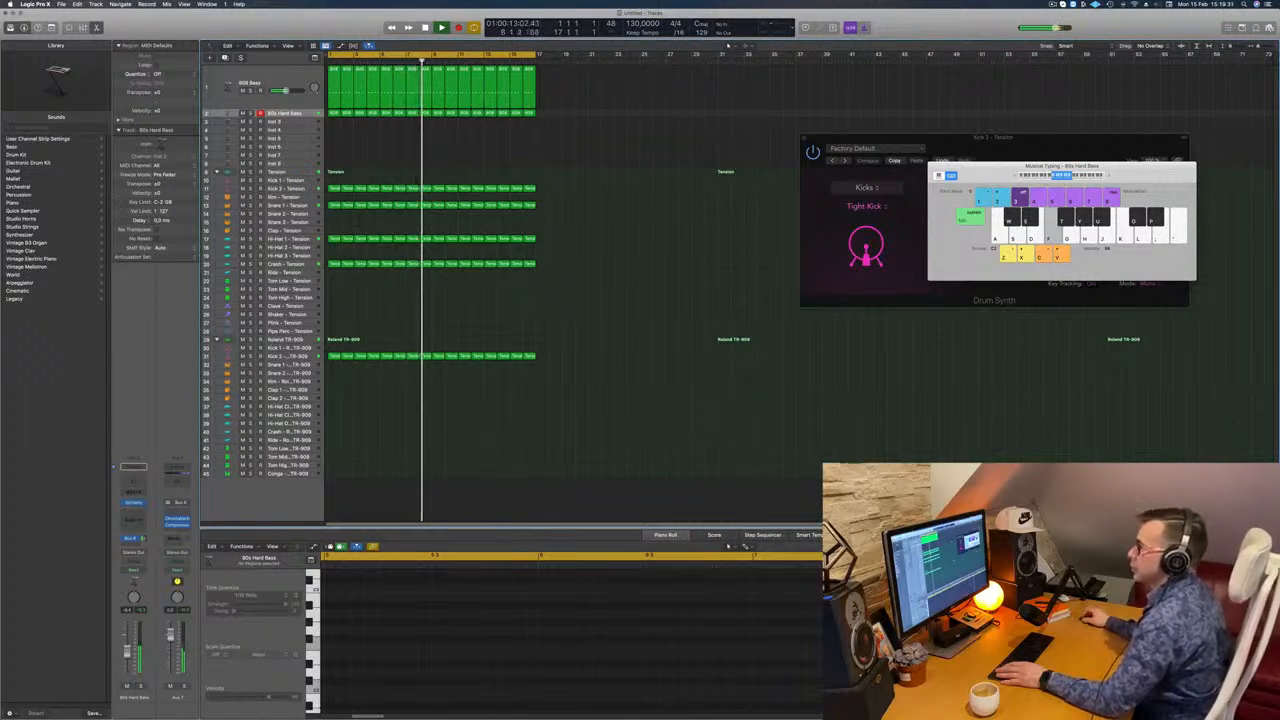
key("Return")
left_click(290, 121)
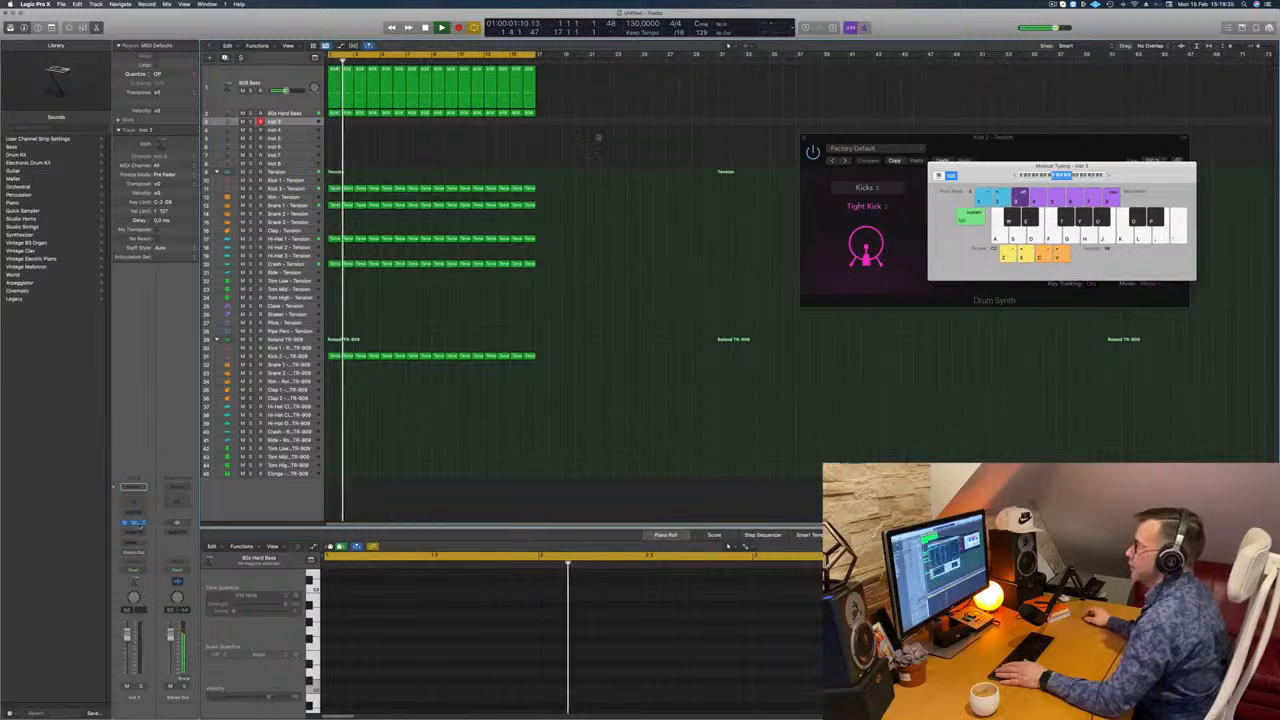
left_click_drag(640, 117, 735, 147)
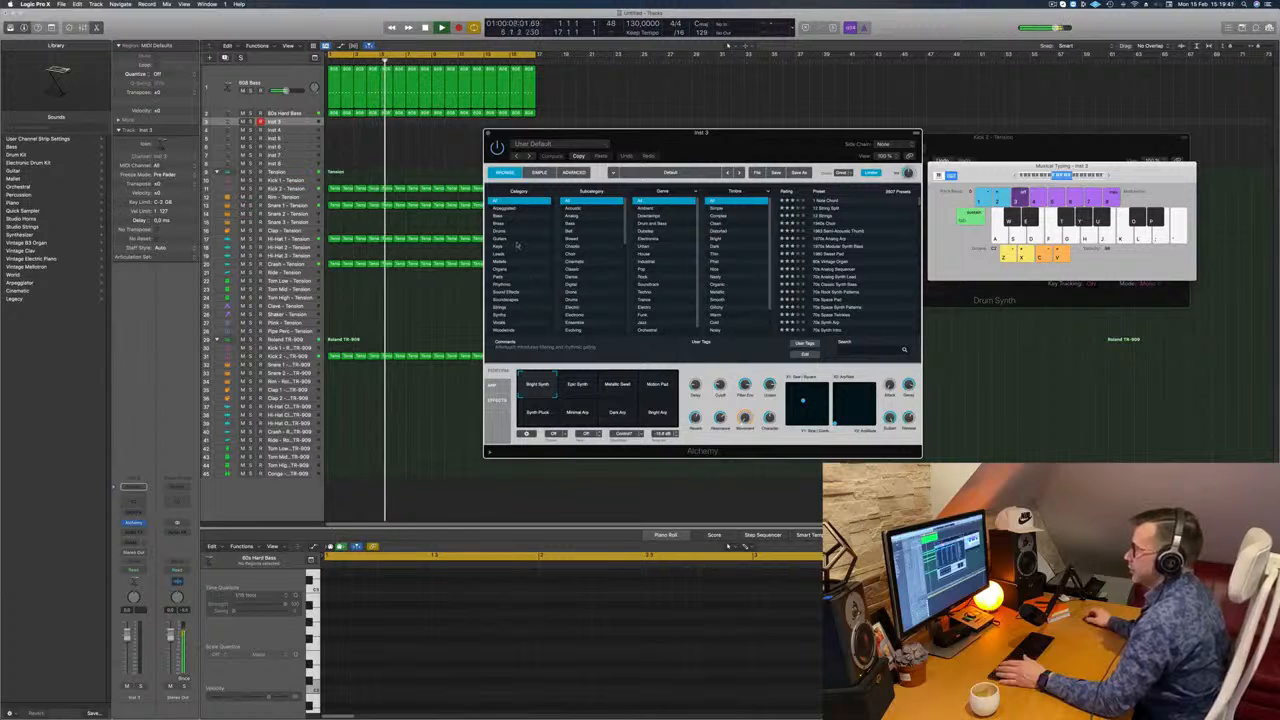
- Filter Alchemy's presets by the Techno genre and load the Backwards Flurry preset
left_click(645, 292)
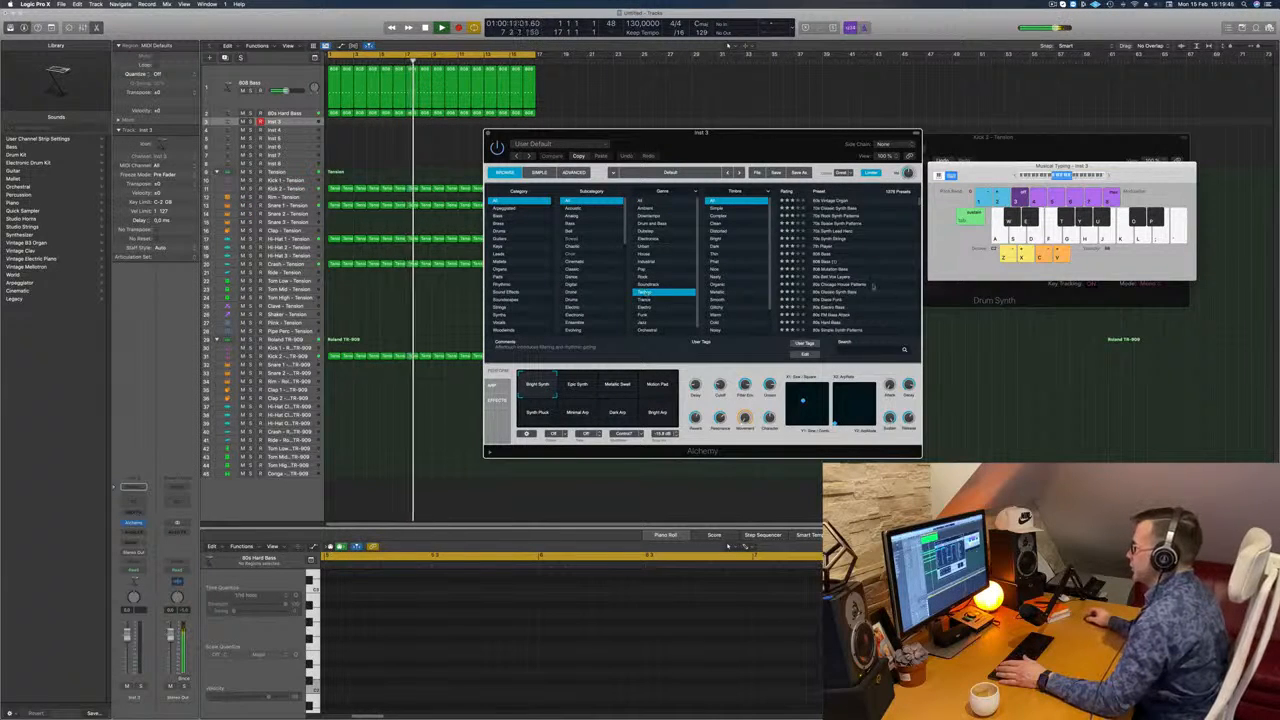
scroll(864, 286, "down", 10)
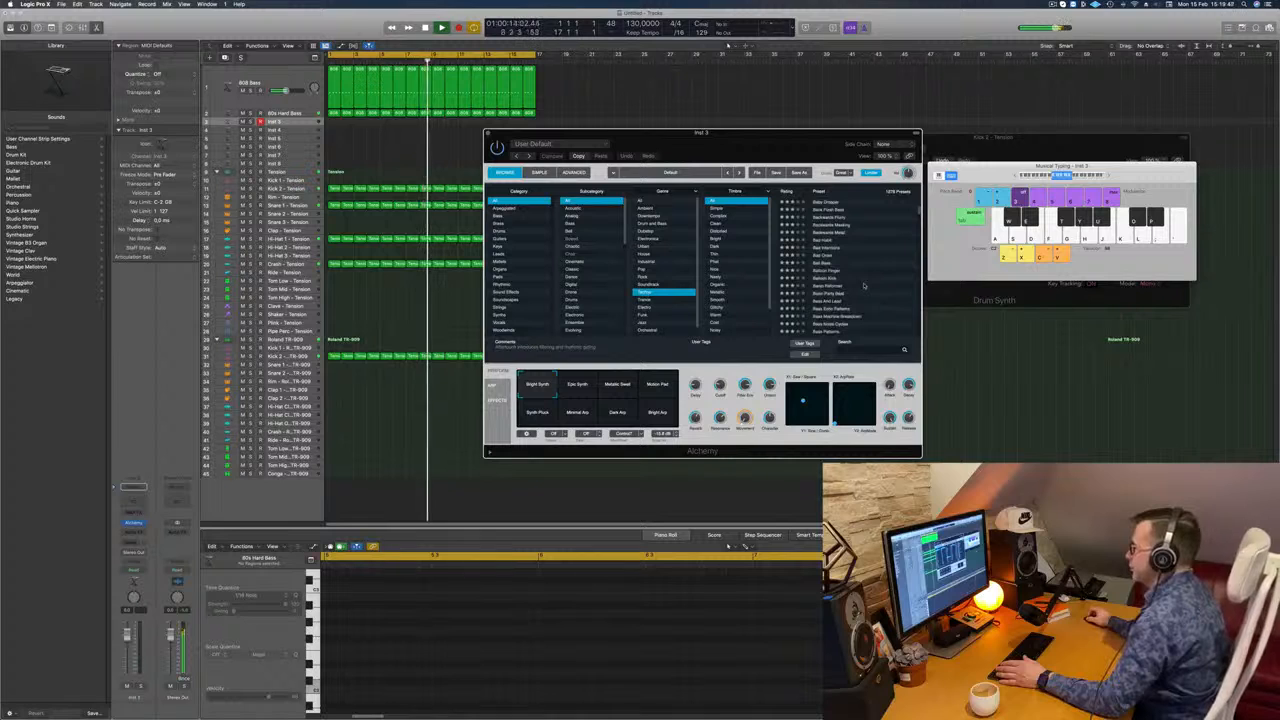
left_click(830, 217)
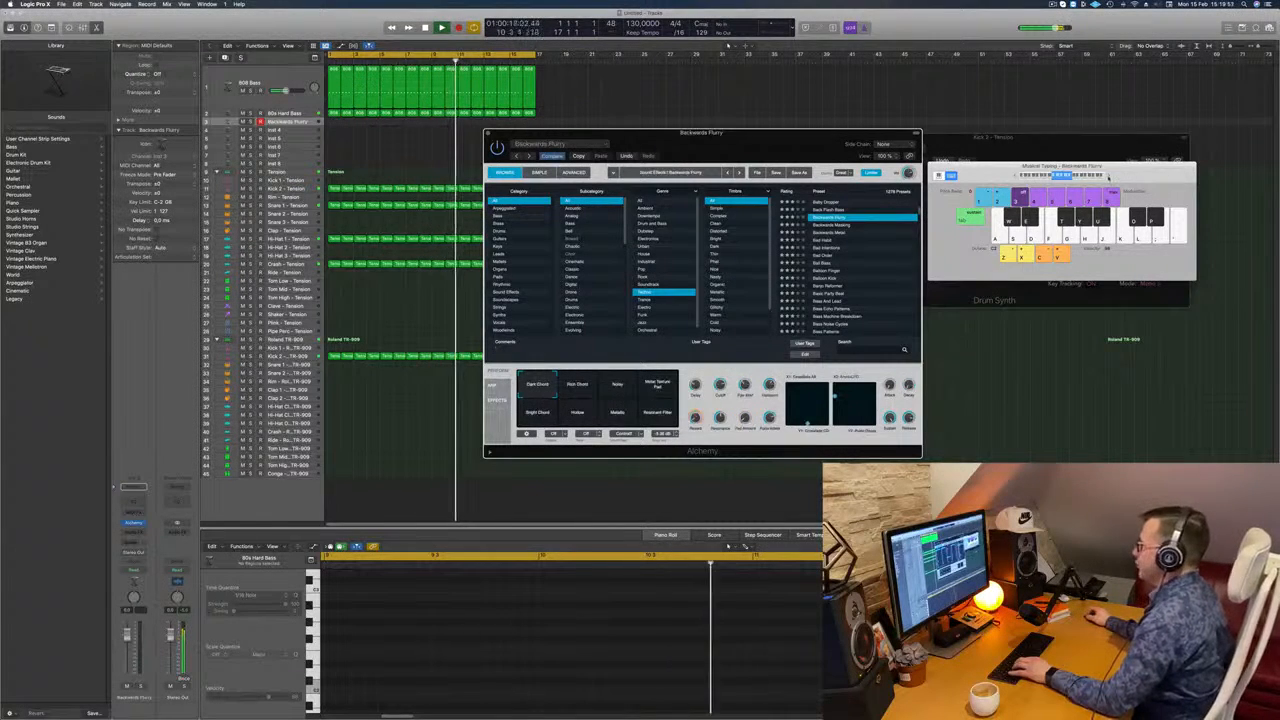
- Play test notes on the Backwards Flurry track over the loop, keeping the windows clear of the regions, and lower the track's volume
left_click_drag(1115, 178, 1095, 183)
key("g")
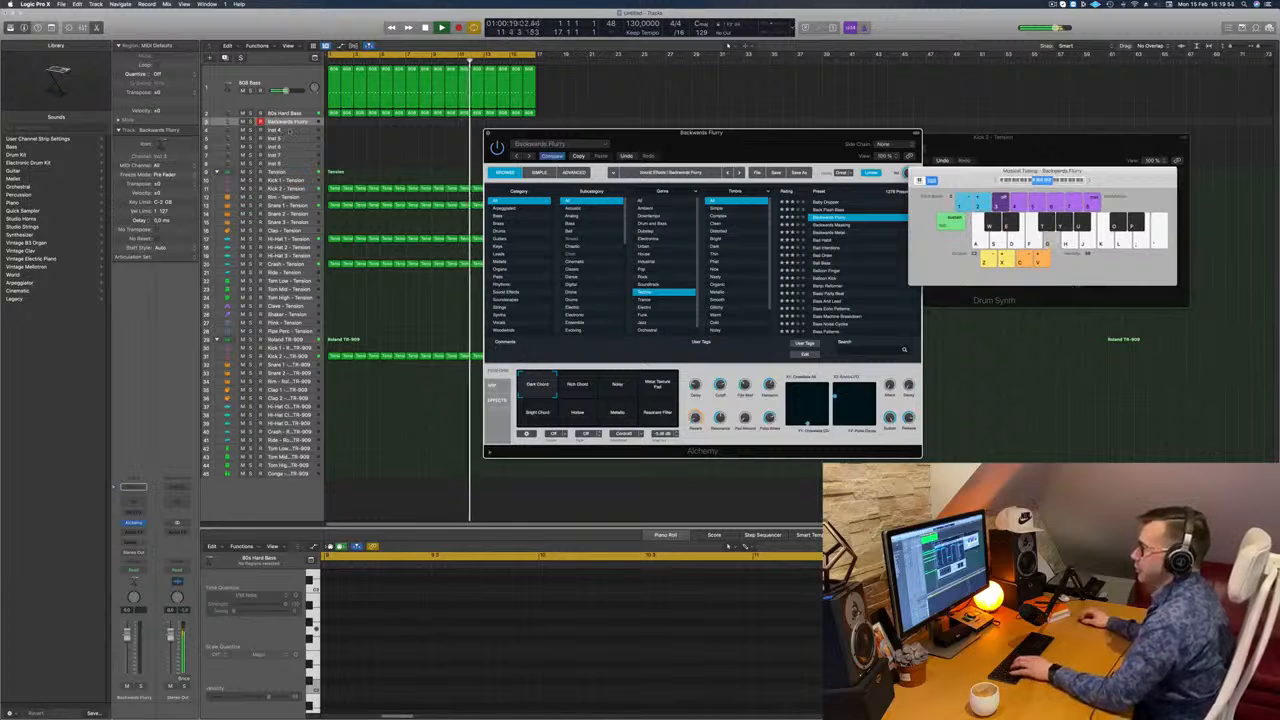
key("f")
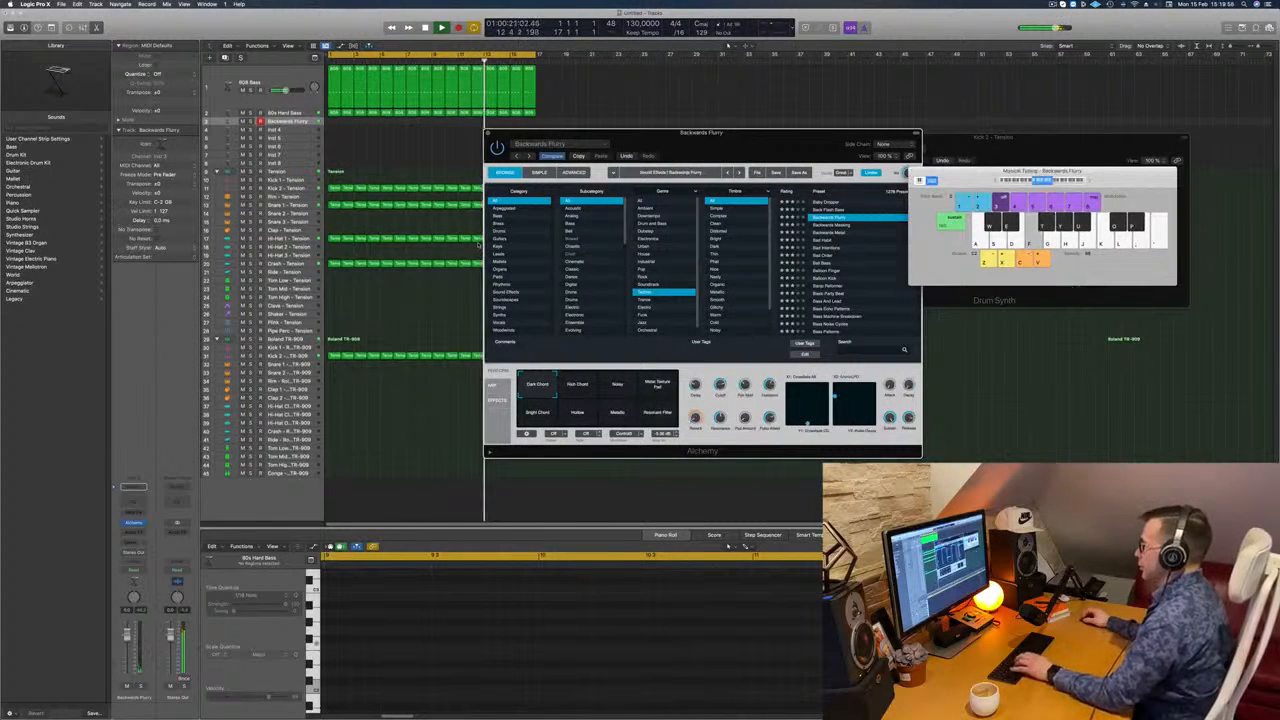
left_click_drag(783, 153, 741, 155)
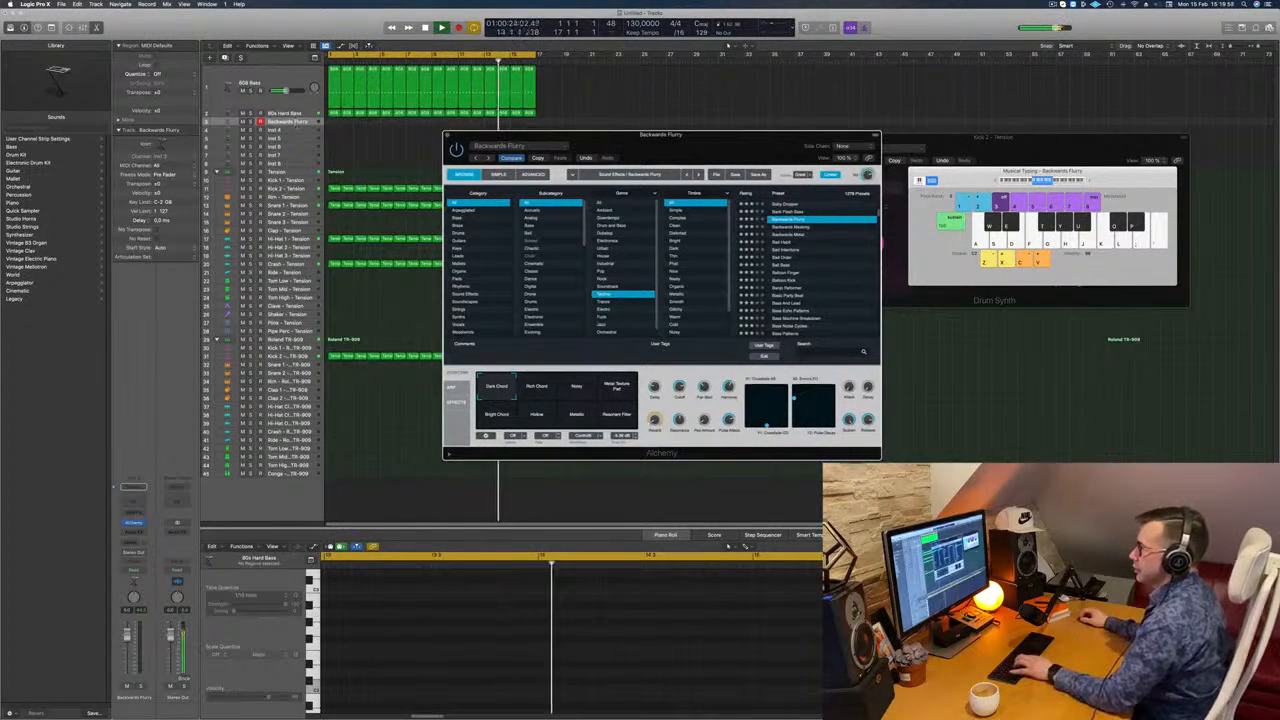
left_click(298, 123)
key("f")
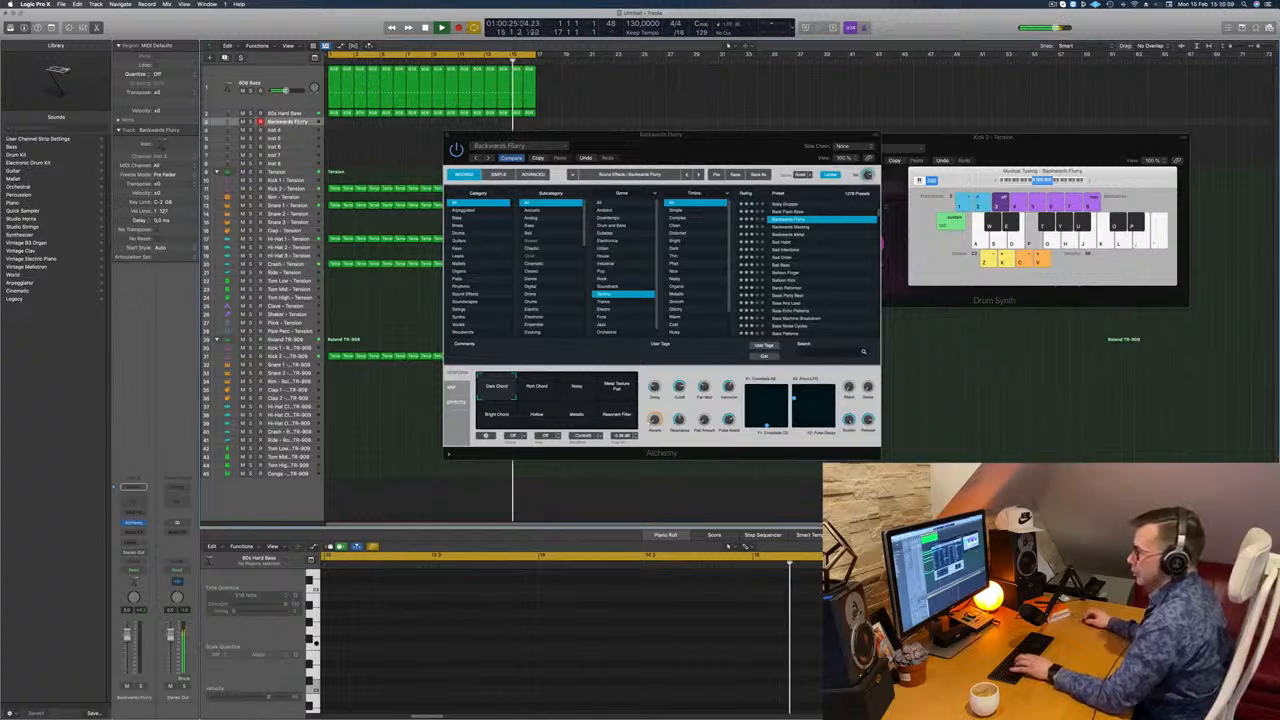
left_click_drag(726, 148, 802, 127)
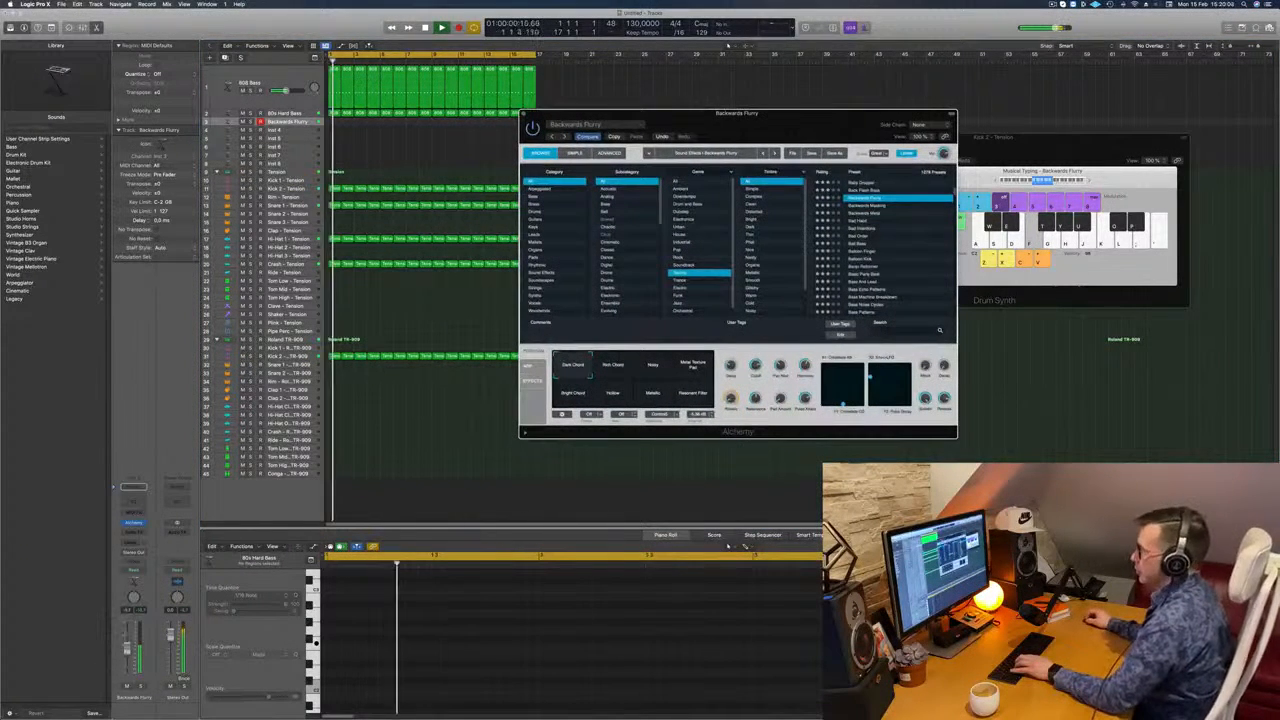
left_click_drag(127, 635, 127, 652)
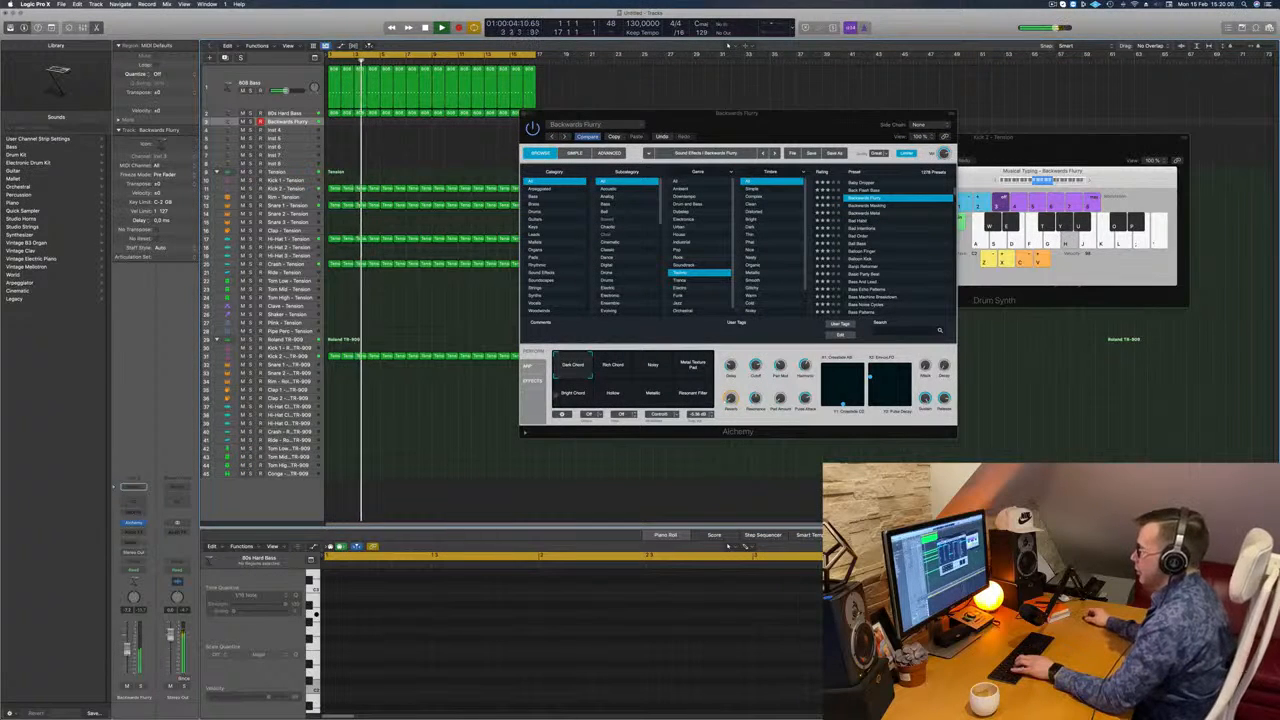
- Audition Backwards Flurry's performance snapshots, including Rich Chord, Noisy, Metal Texture Pad, Bright Chord, Hollow, Metallic and Resonant Filter, and return to Dark Chord
left_click(612, 366)
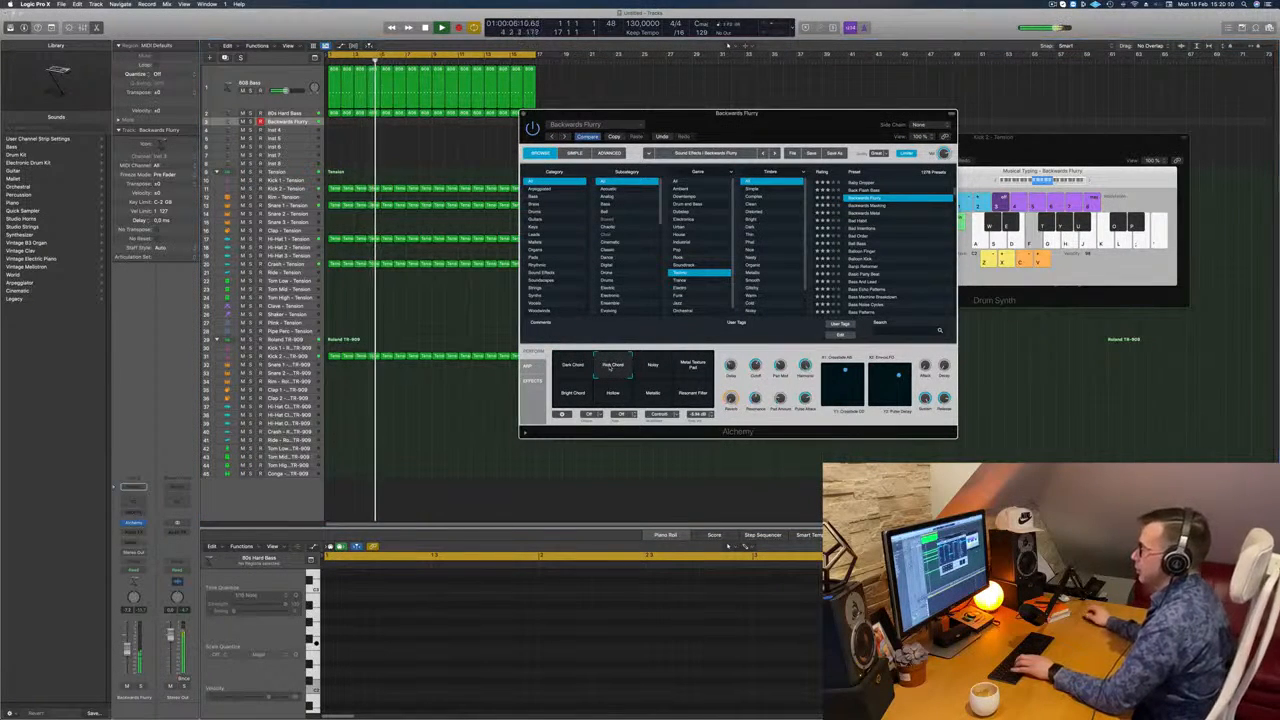
left_click(655, 370)
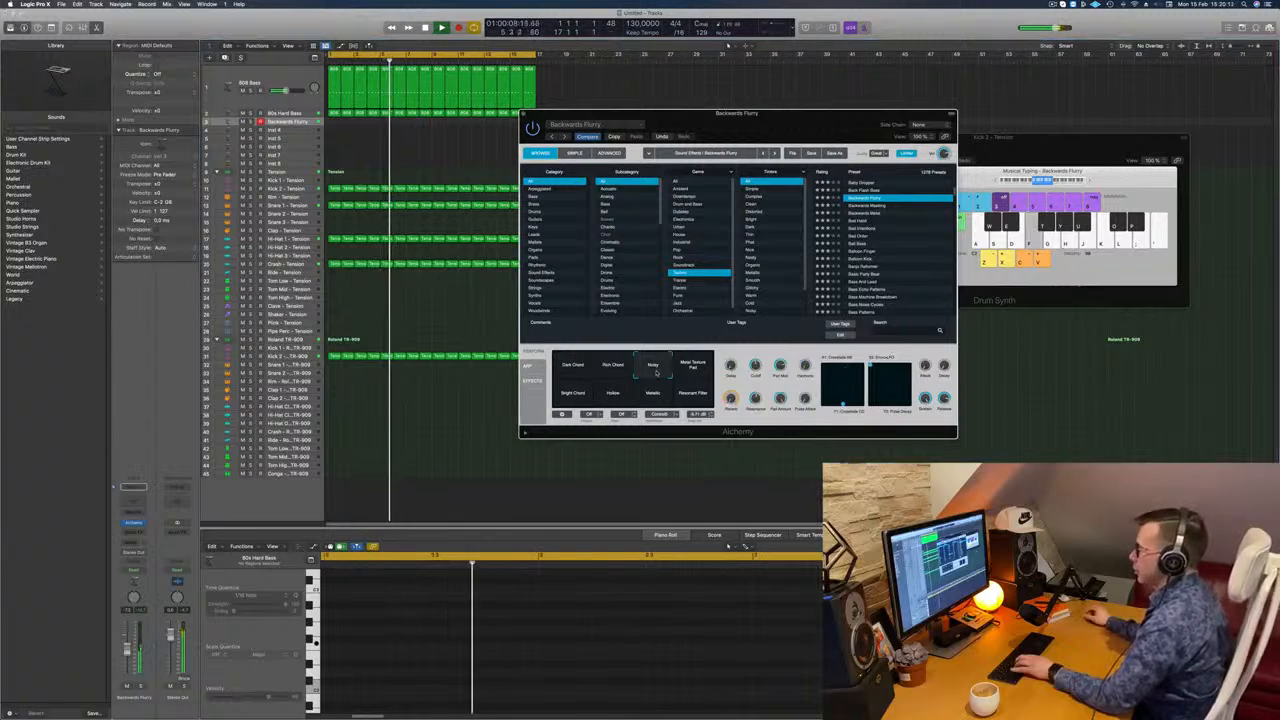
left_click(695, 368)
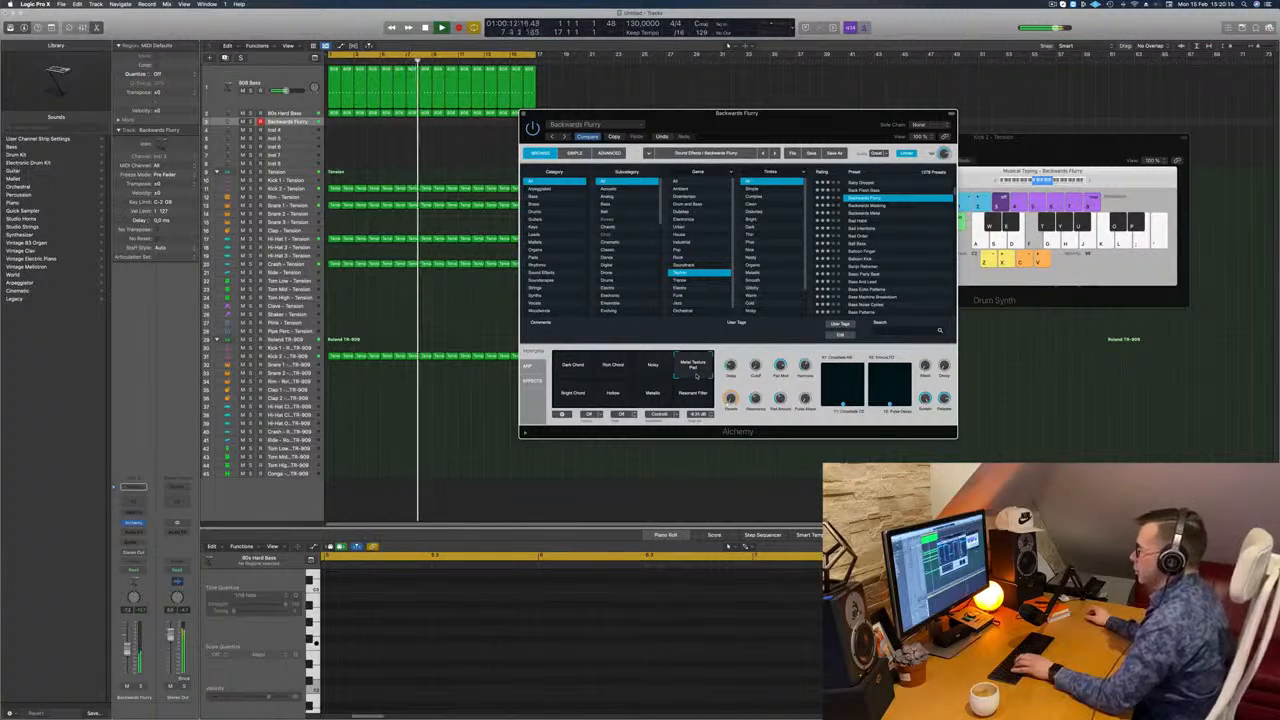
left_click(578, 400)
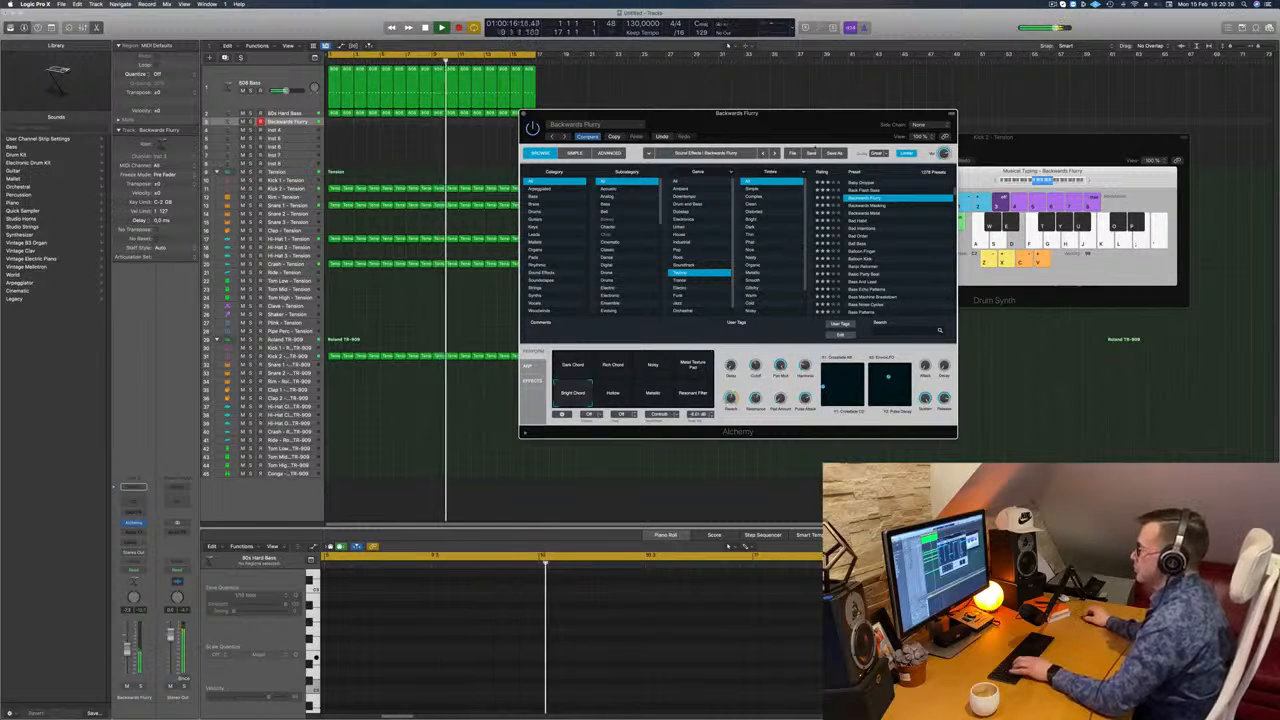
left_click_drag(793, 130, 863, 140)
left_click(684, 405)
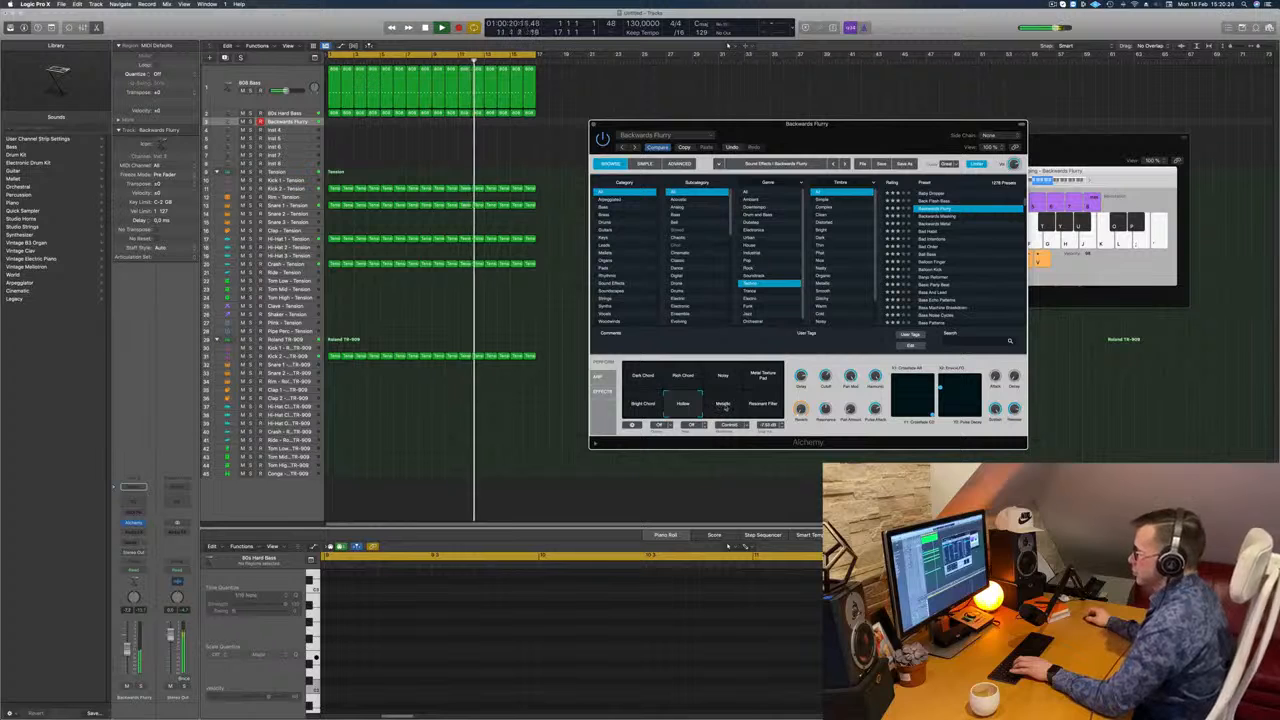
left_click(723, 405)
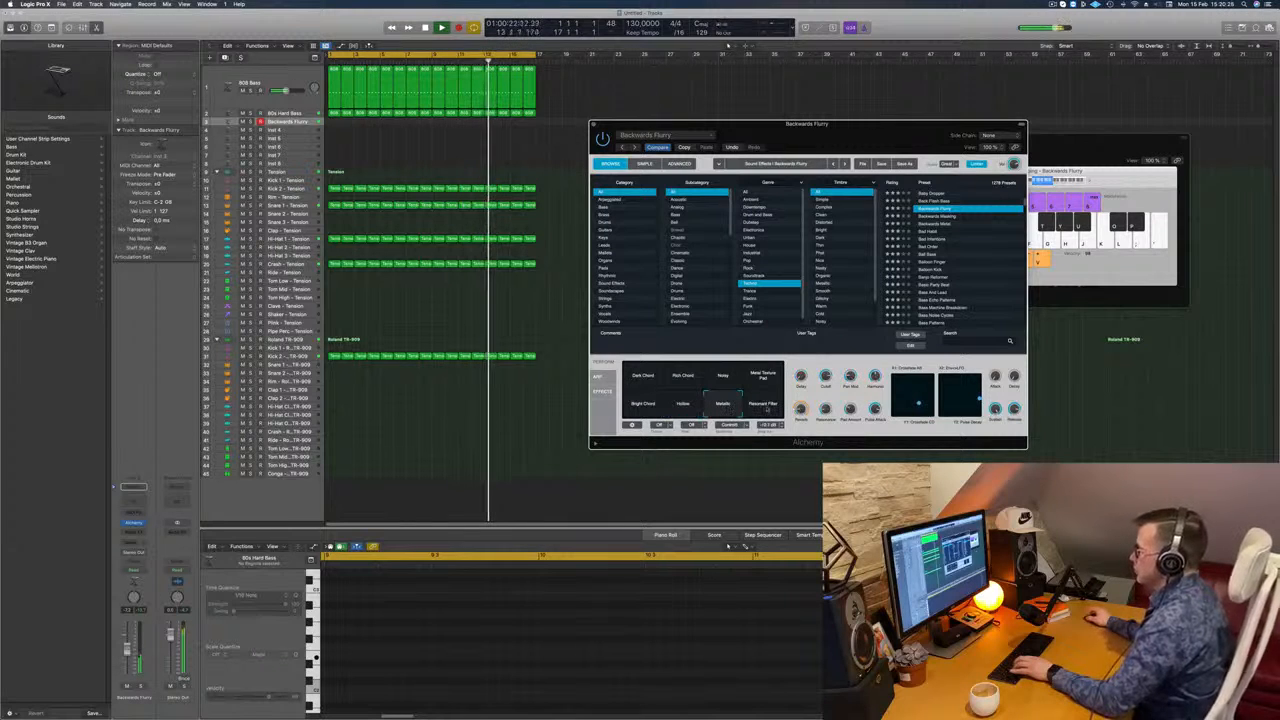
left_click(765, 404)
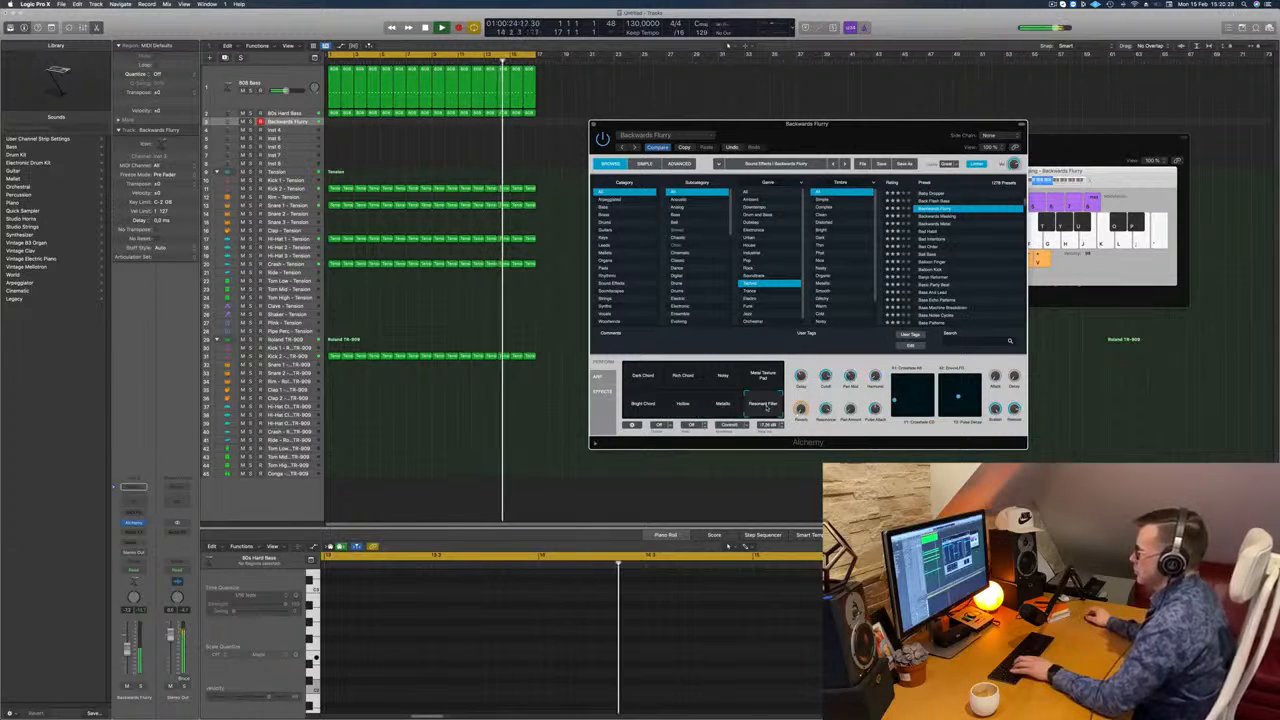
left_click(643, 405)
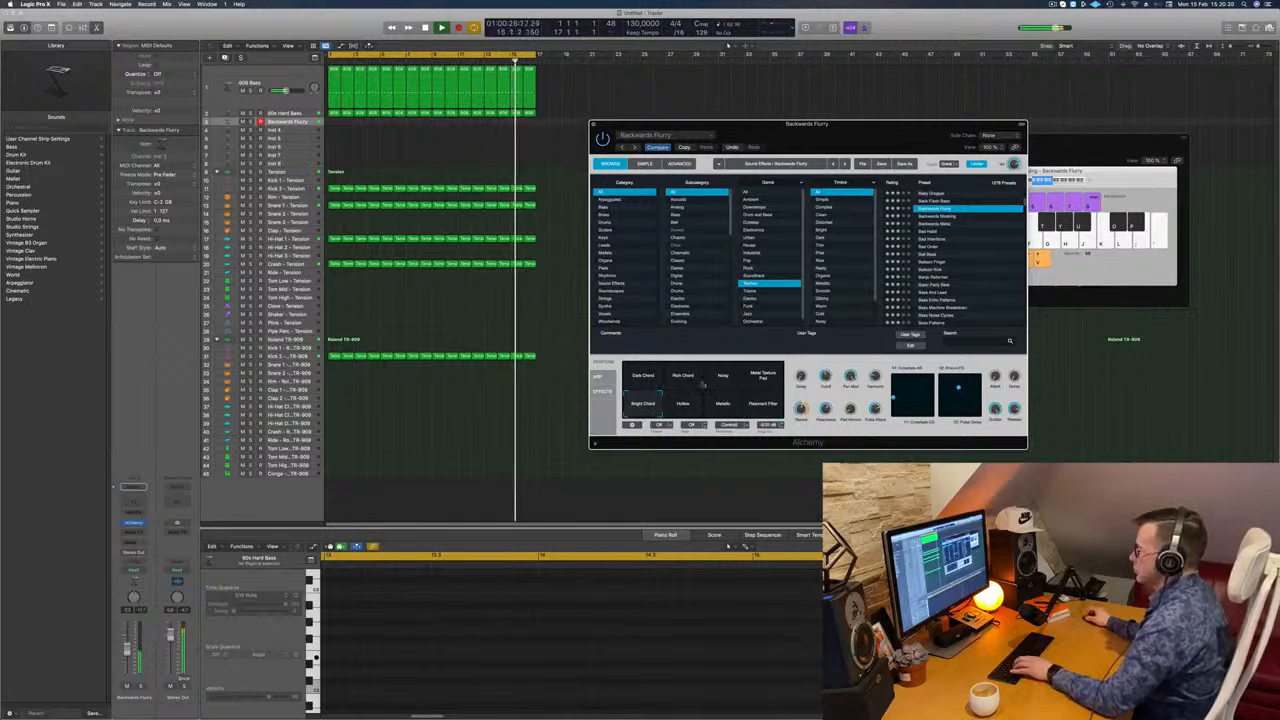
left_click(762, 377)
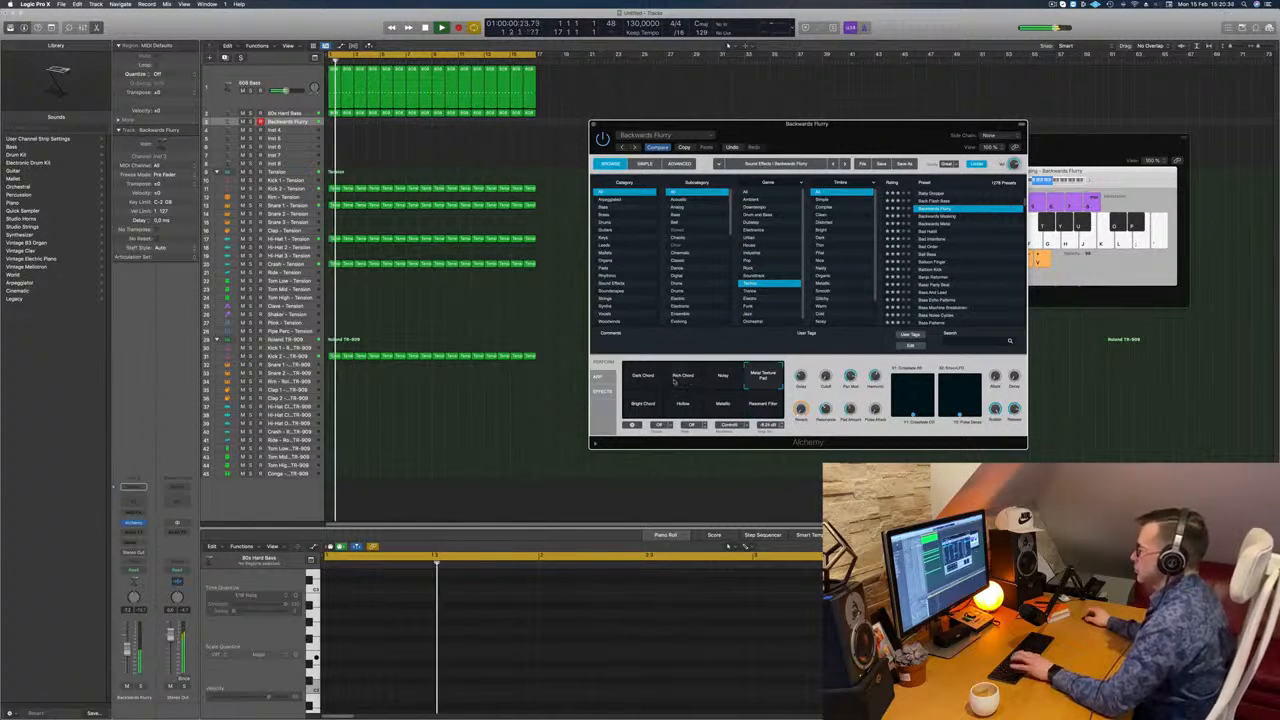
left_click(643, 380)
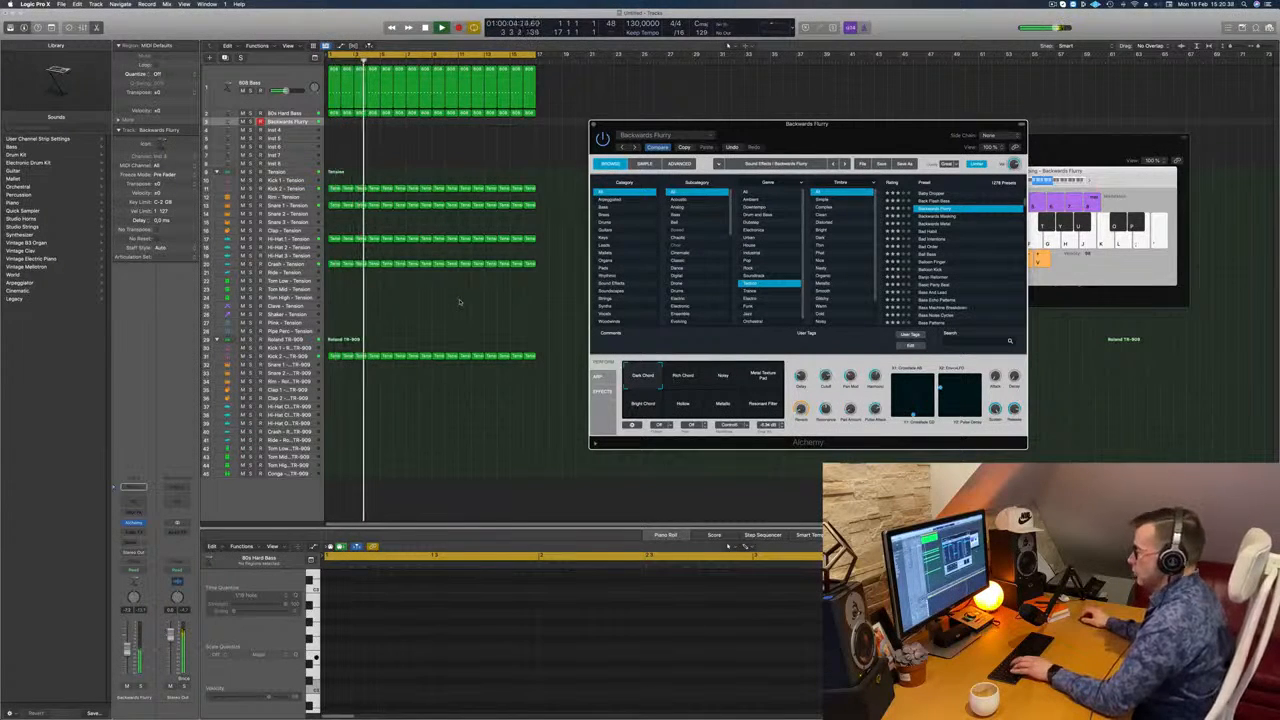
- Stop playback and put a copy of the first-bar 80s Hard Bass region on the Backwards Flurry track, keeping one on its own track
key("space")
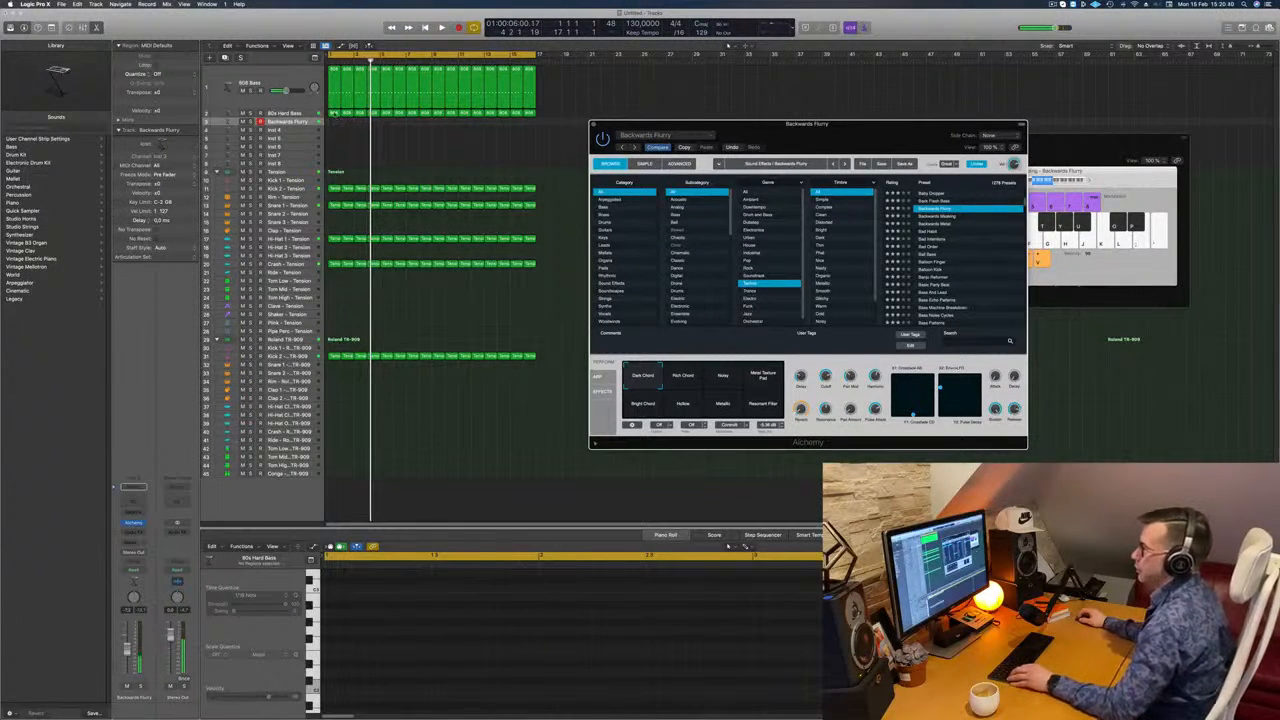
left_click(334, 118)
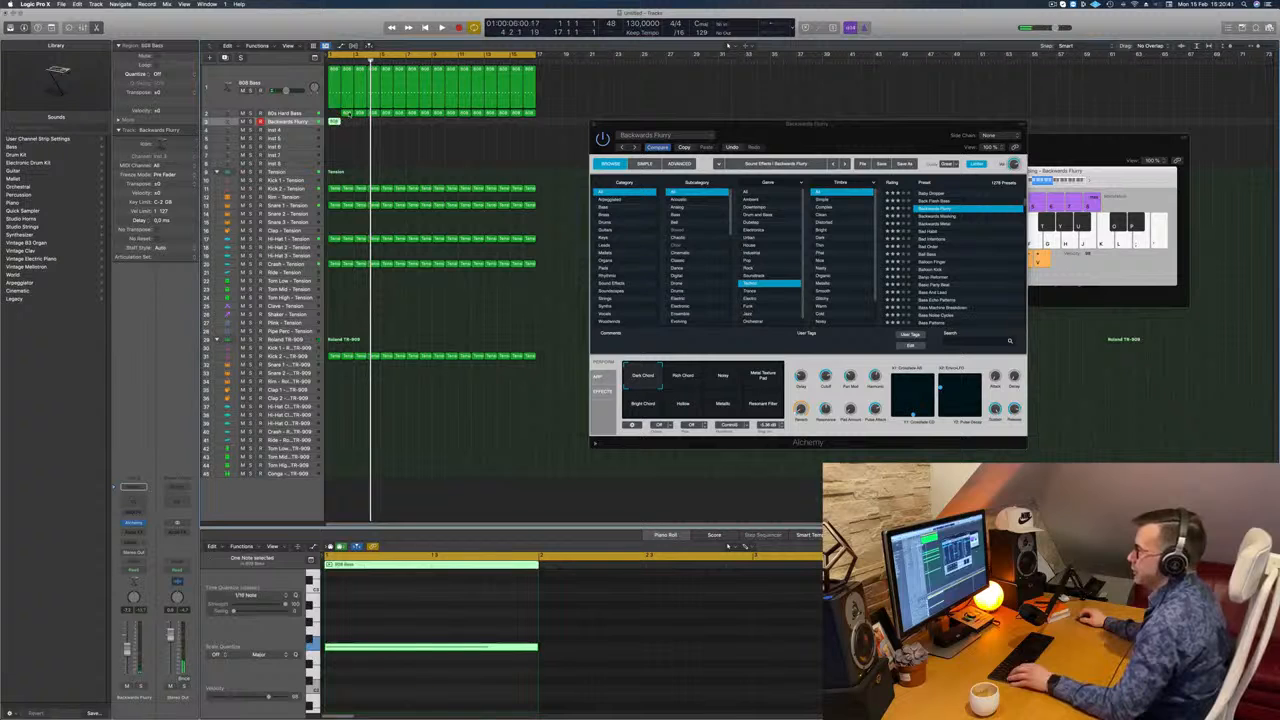
left_click(349, 114)
left_click(335, 115)
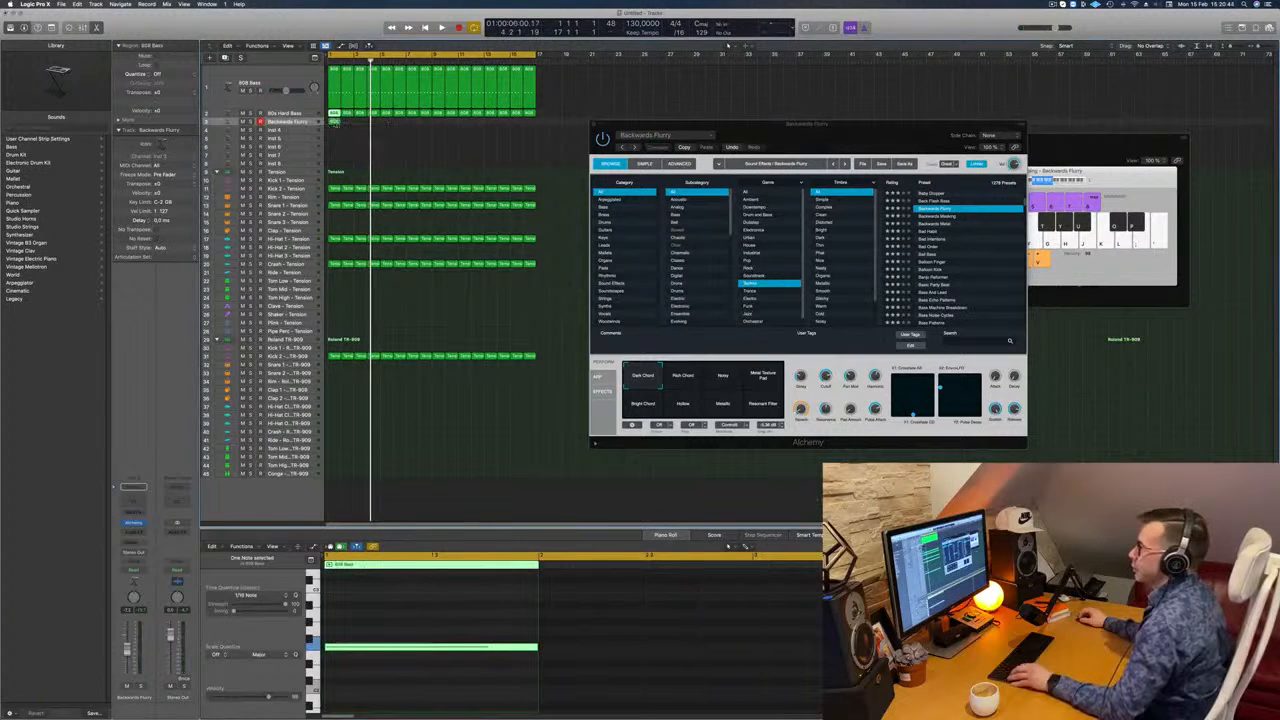
- Extend the 808 Bass region on the Backwards Flurry track to four bars, lengthen its note to fill it, and start playback
left_click_drag(339, 122, 380, 123)
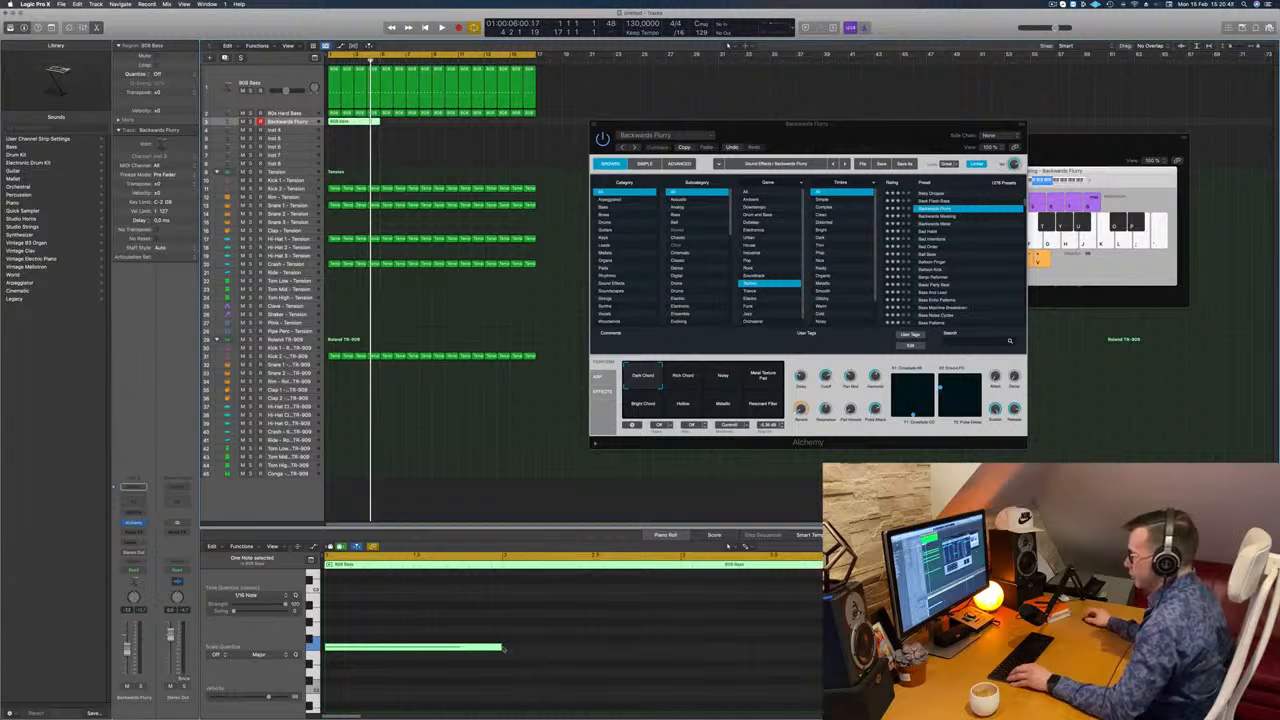
left_click_drag(503, 648, 820, 648)
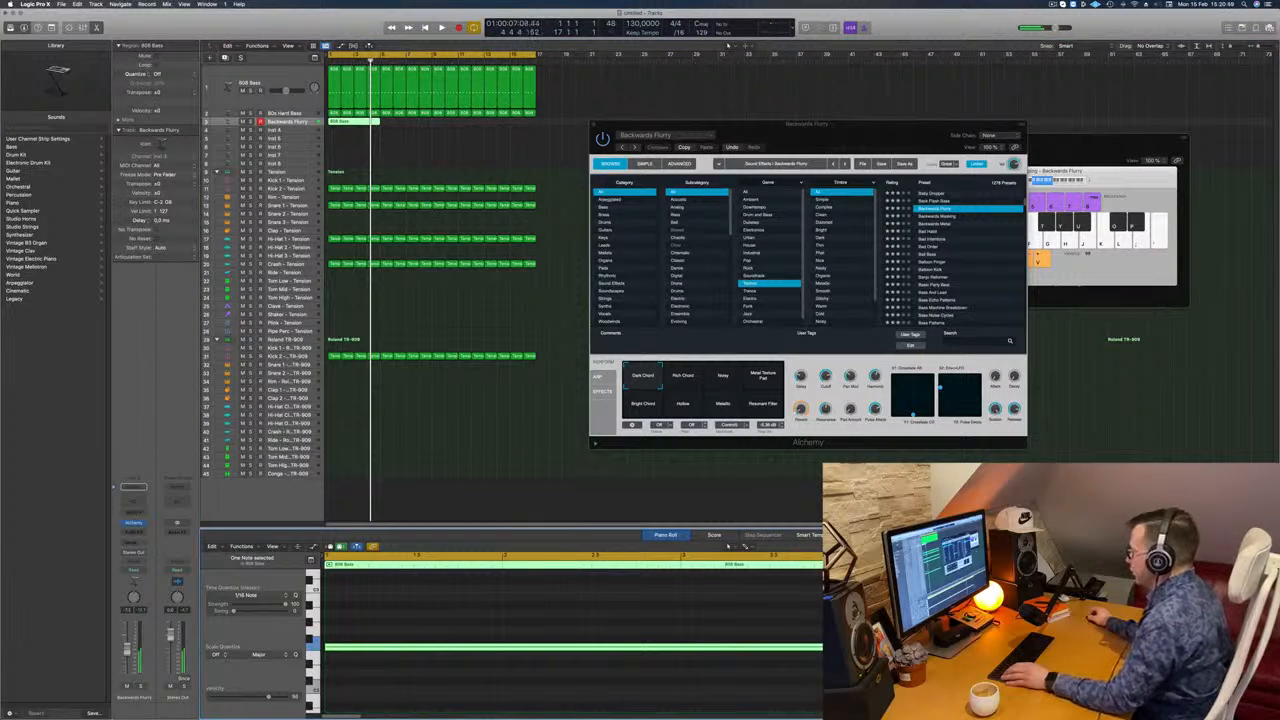
left_click(422, 418)
key("space")
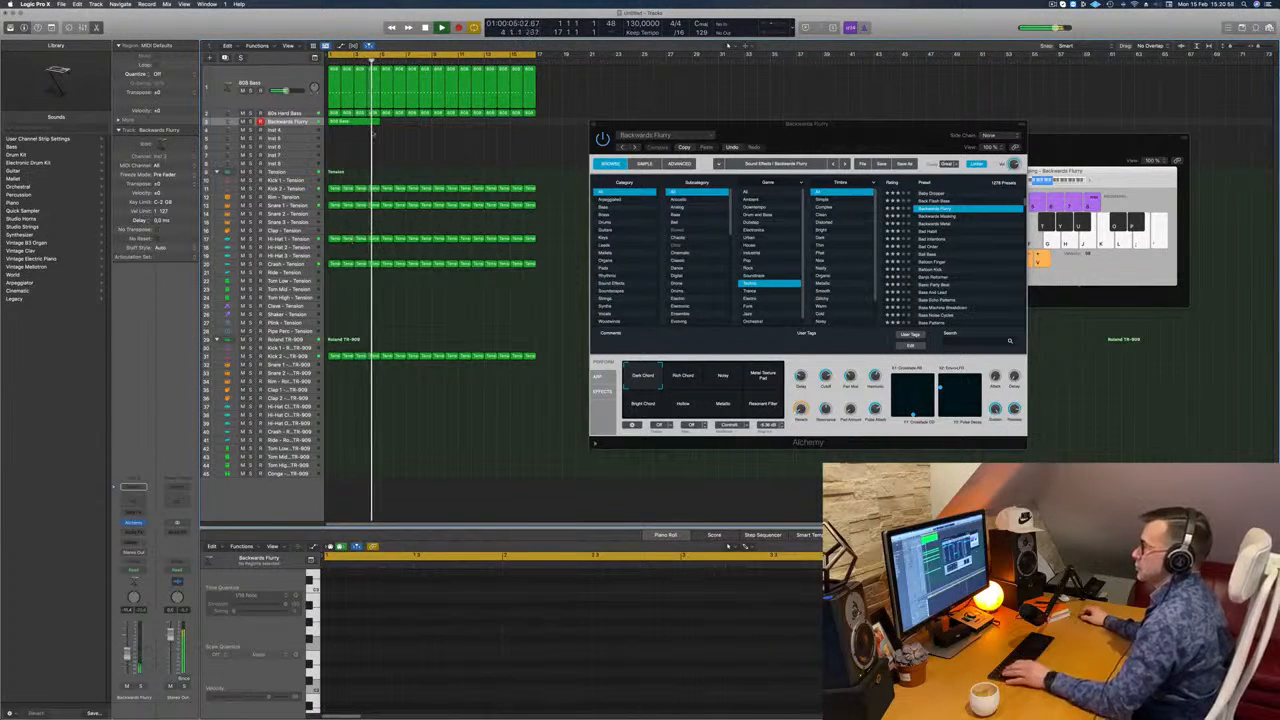
- Transpose the long note of the Backwards Flurry track's region down an octave and listen from the start
left_click(354, 123)
key("space")
key("space")
left_click_drag(475, 602, 487, 663)
key("space")
key("BackSpace")
key("space")
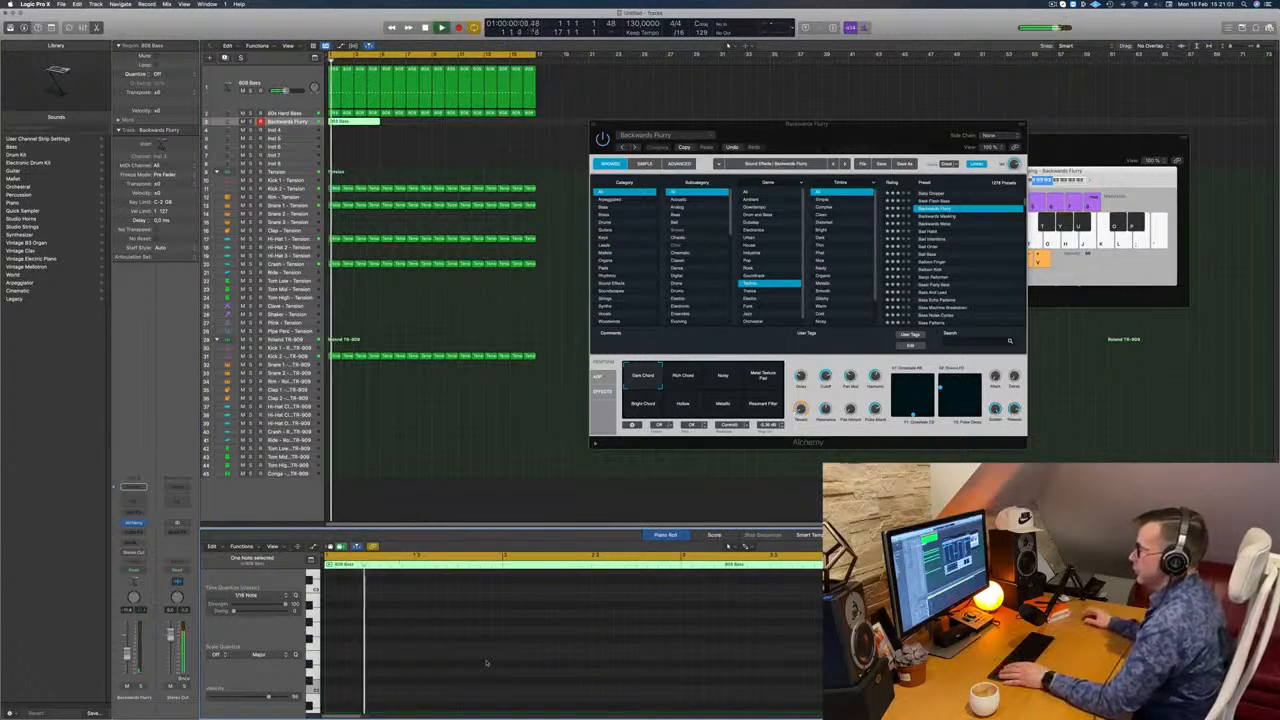
- Move the Alchemy window aside and lower the region's long note by another octave, checking it in playback
left_click_drag(854, 139, 979, 101)
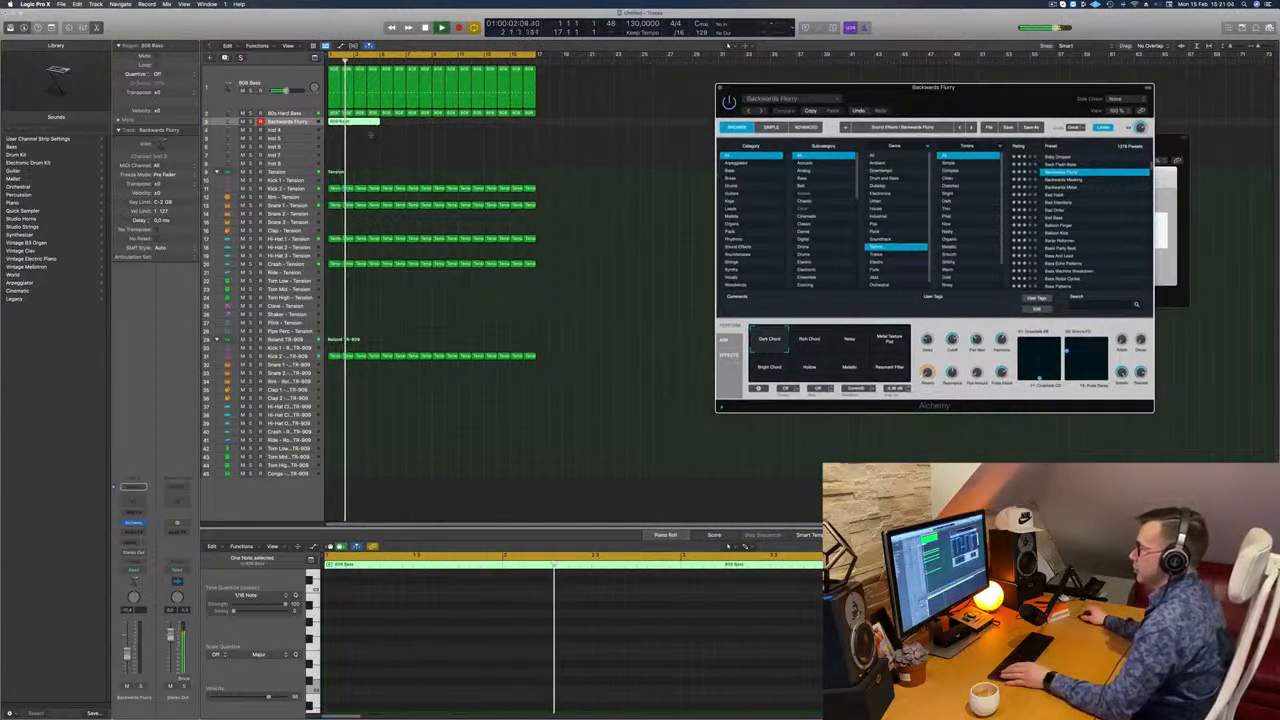
left_click(363, 158)
key("space")
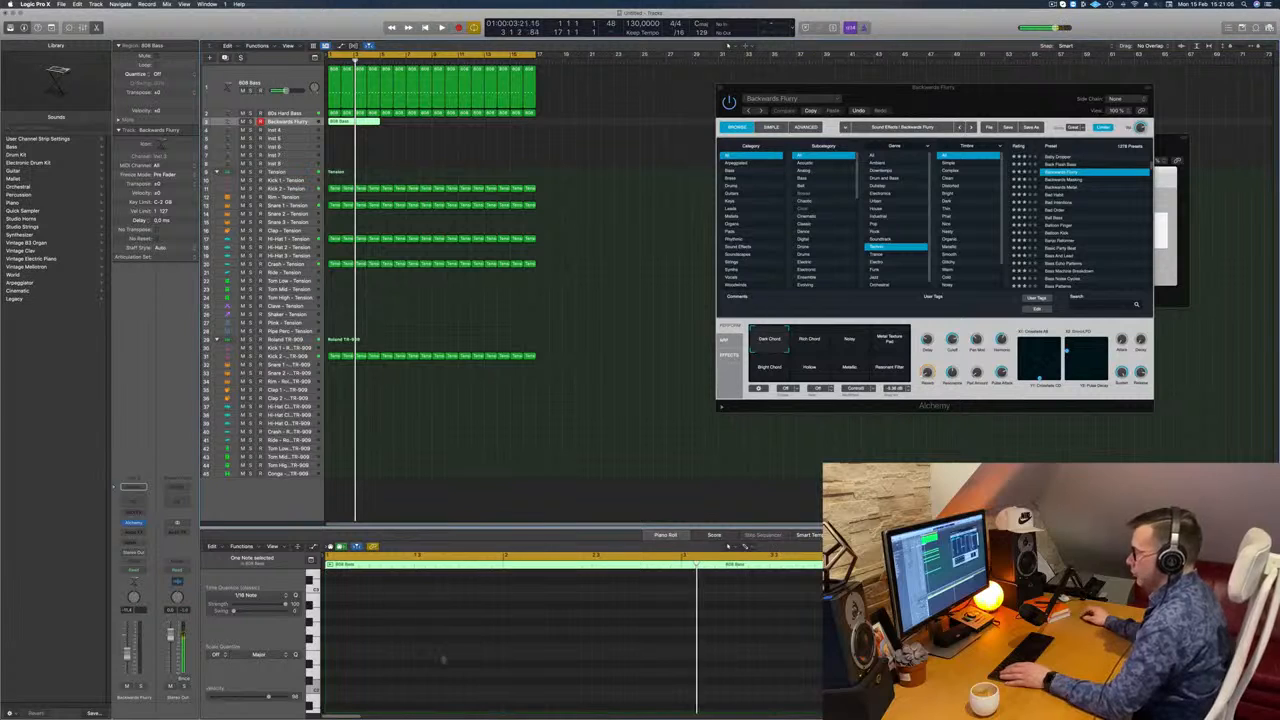
scroll(403, 626, "down", 5)
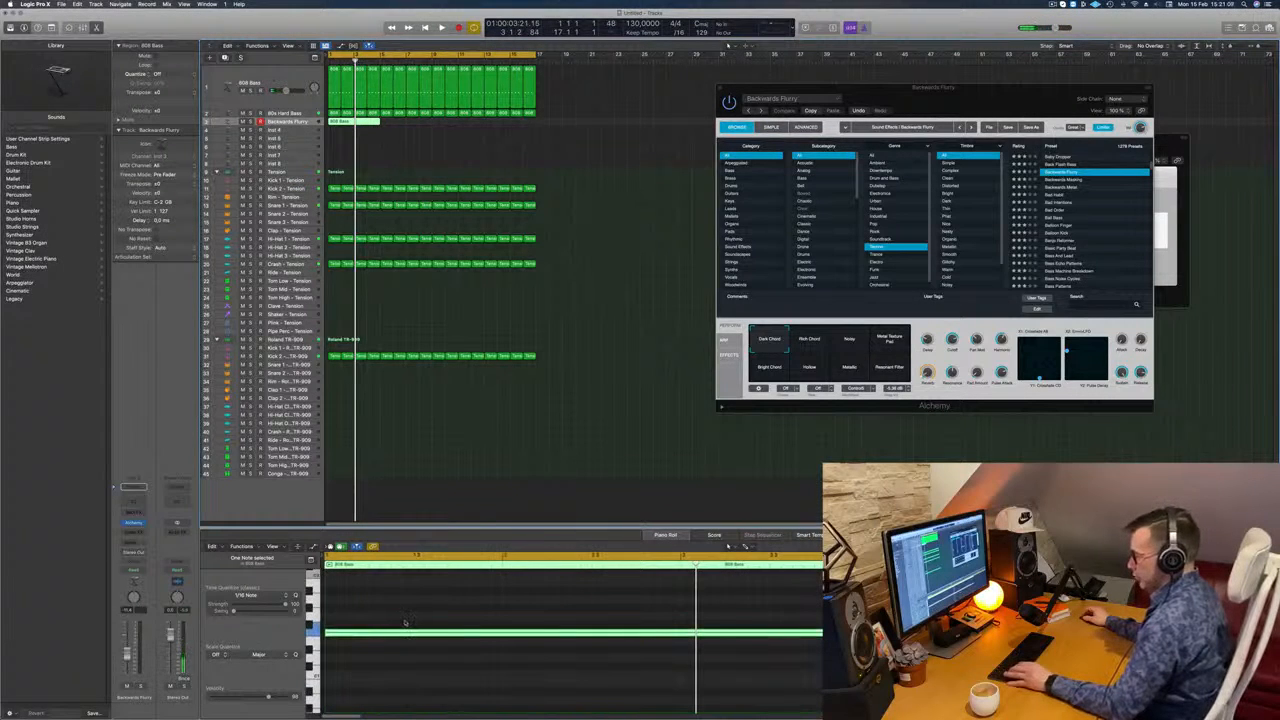
key("Delete")
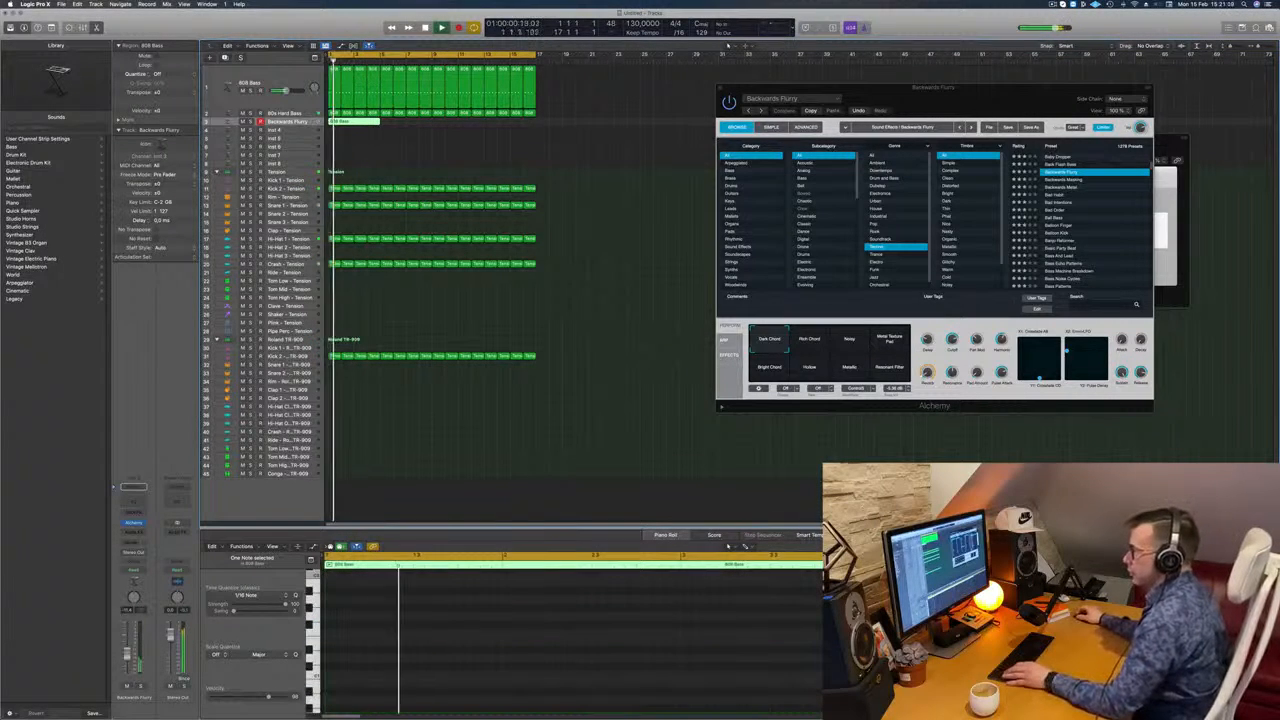
- Copy the four-bar region on the Backwards Flurry track to bar 9
scroll(372, 131, "down", 3)
left_click(377, 142)
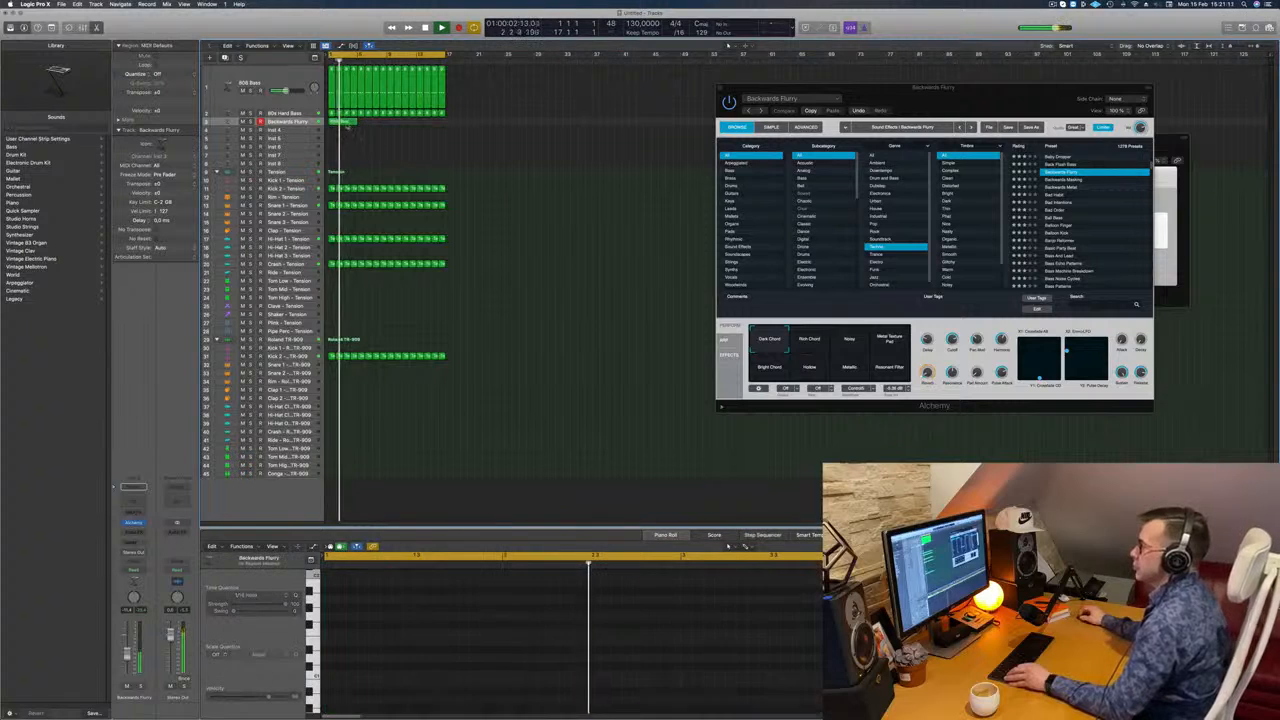
left_click(346, 122)
left_click_drag(346, 122, 407, 122)
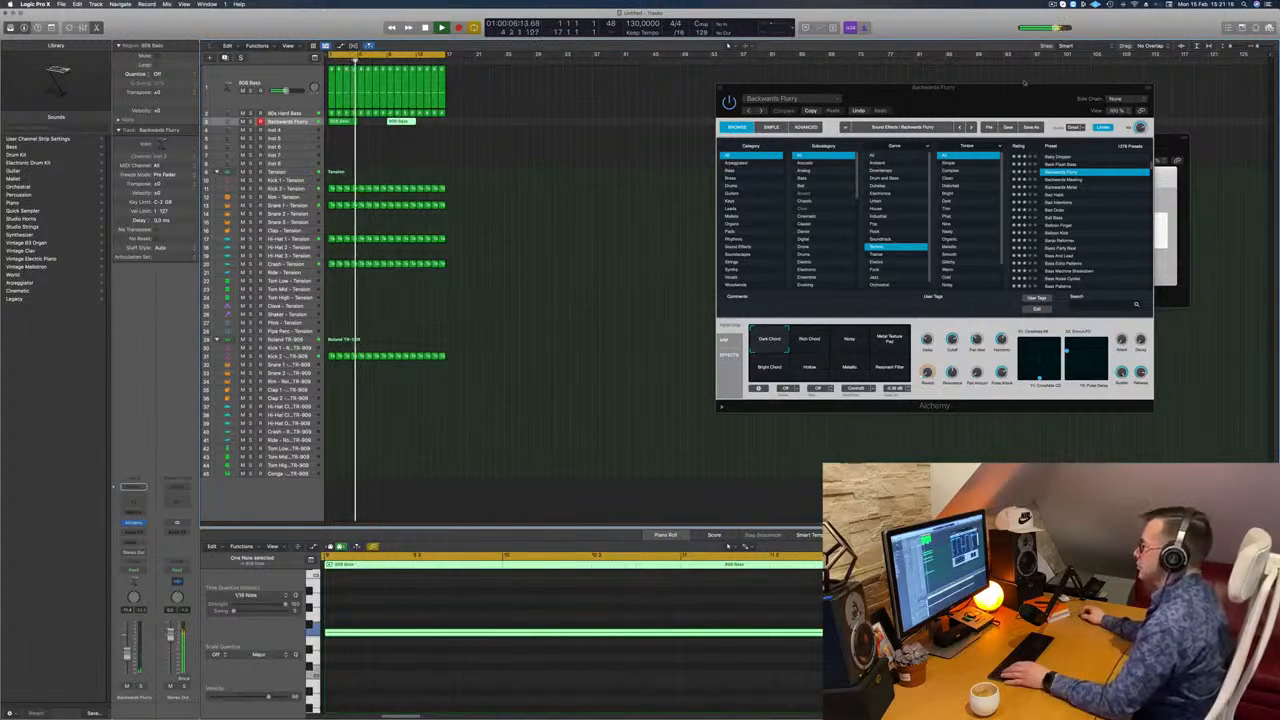
- Audition Alchemy's performance snapshots during playback, including Metal Texture Pad, Bright Chord, Metallic and Hollow, and settle on Noisy
left_click_drag(1023, 85, 833, 128)
left_click(660, 381)
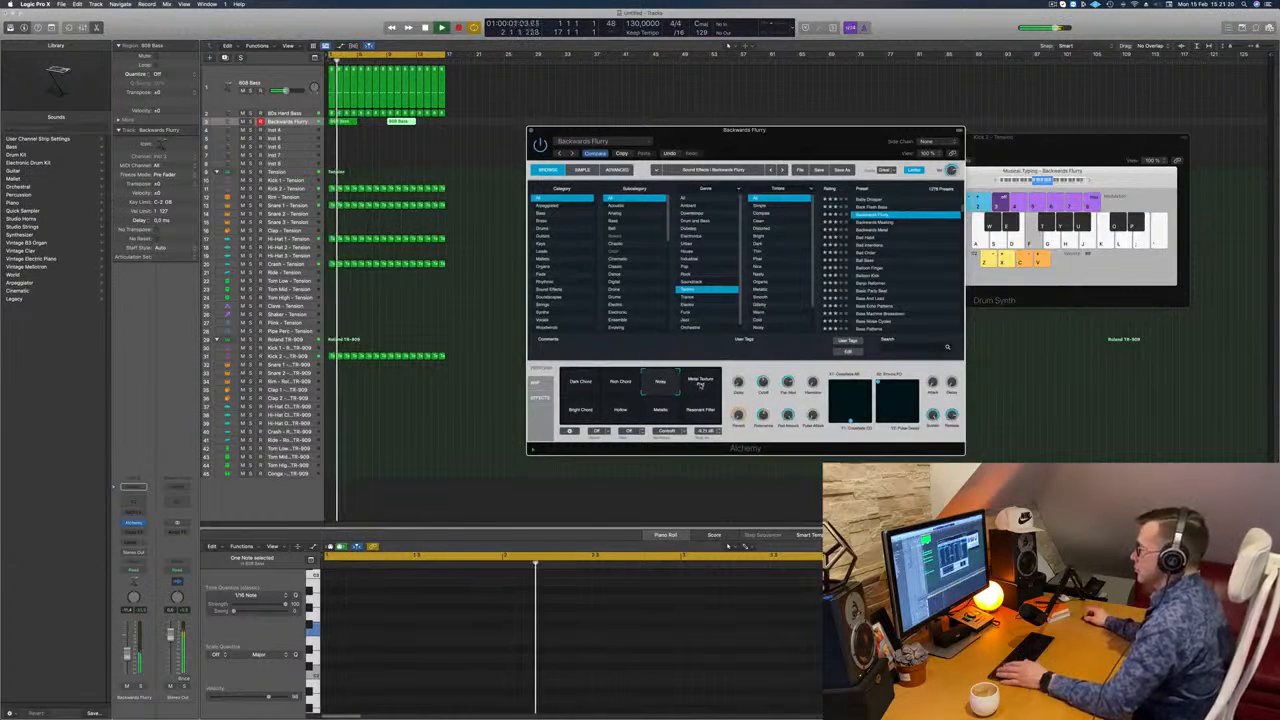
left_click(700, 383)
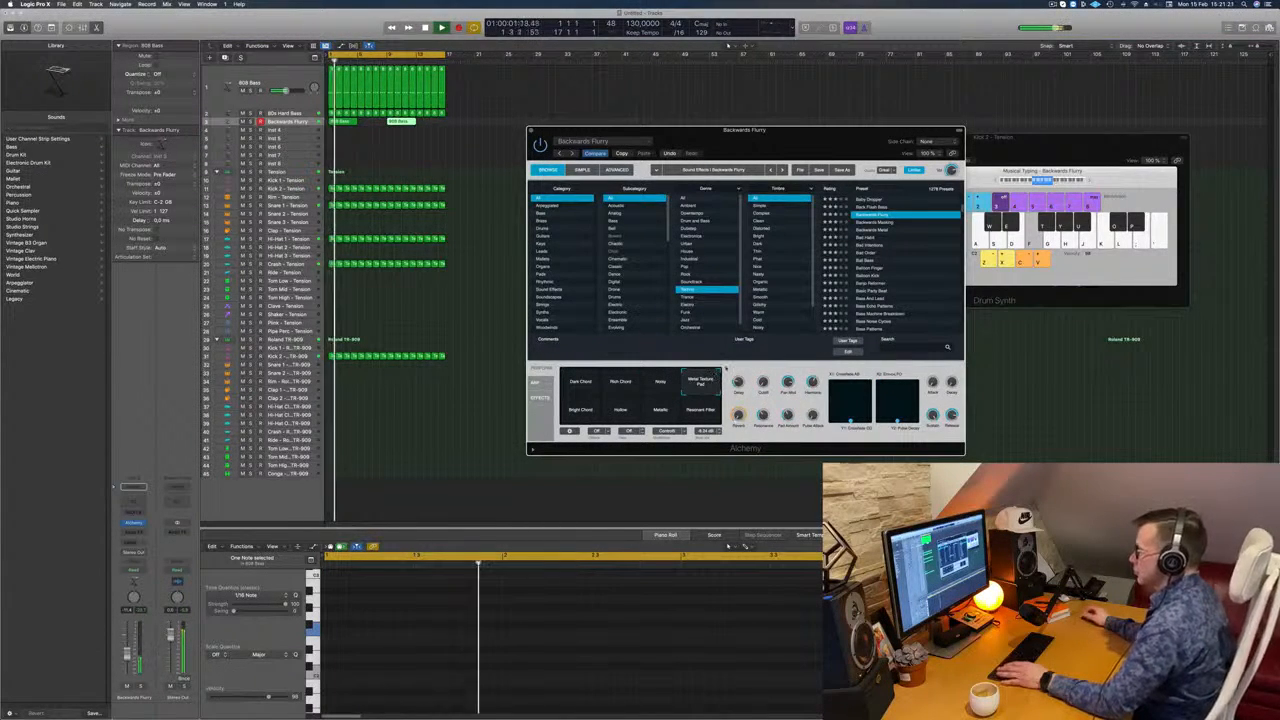
left_click(581, 411)
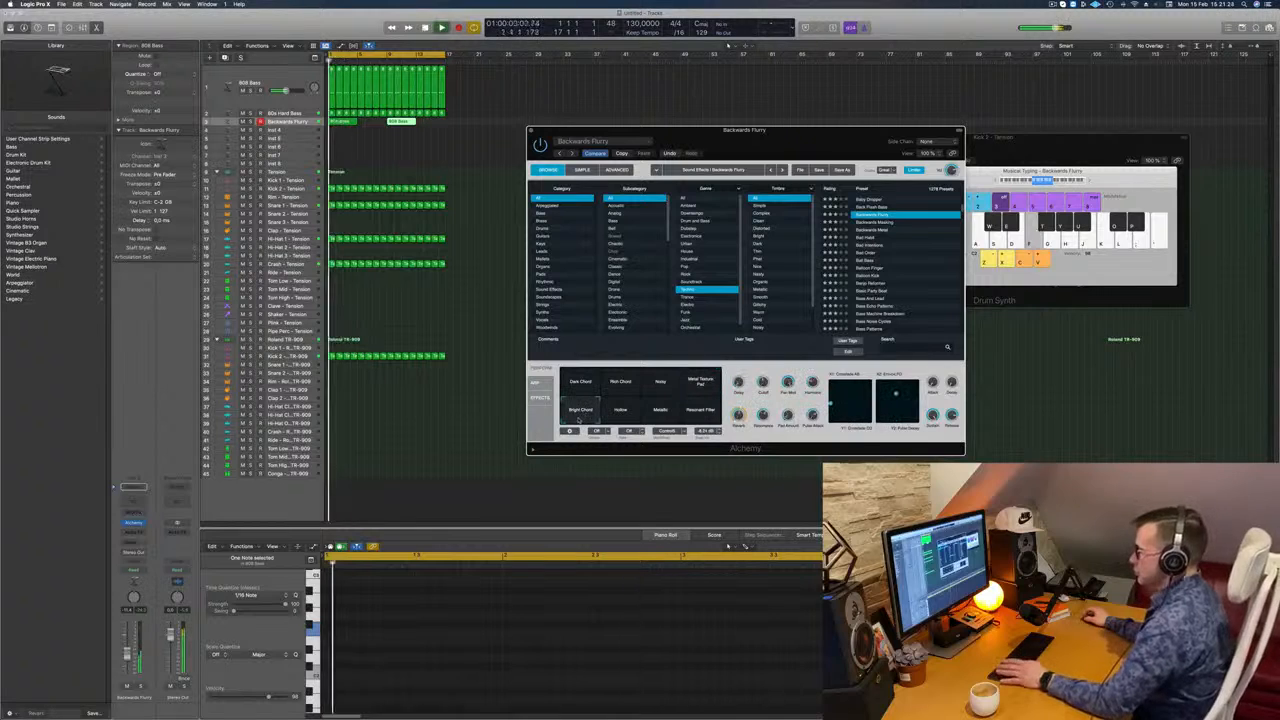
left_click(700, 410)
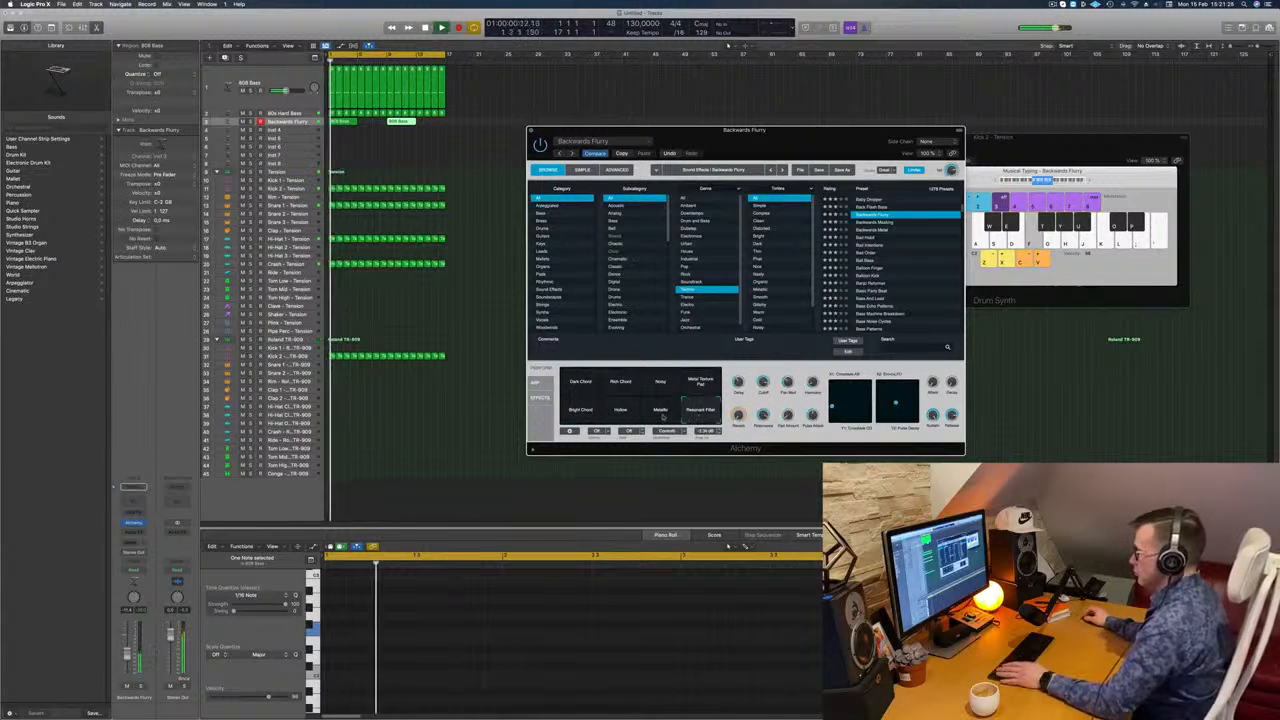
left_click(661, 410)
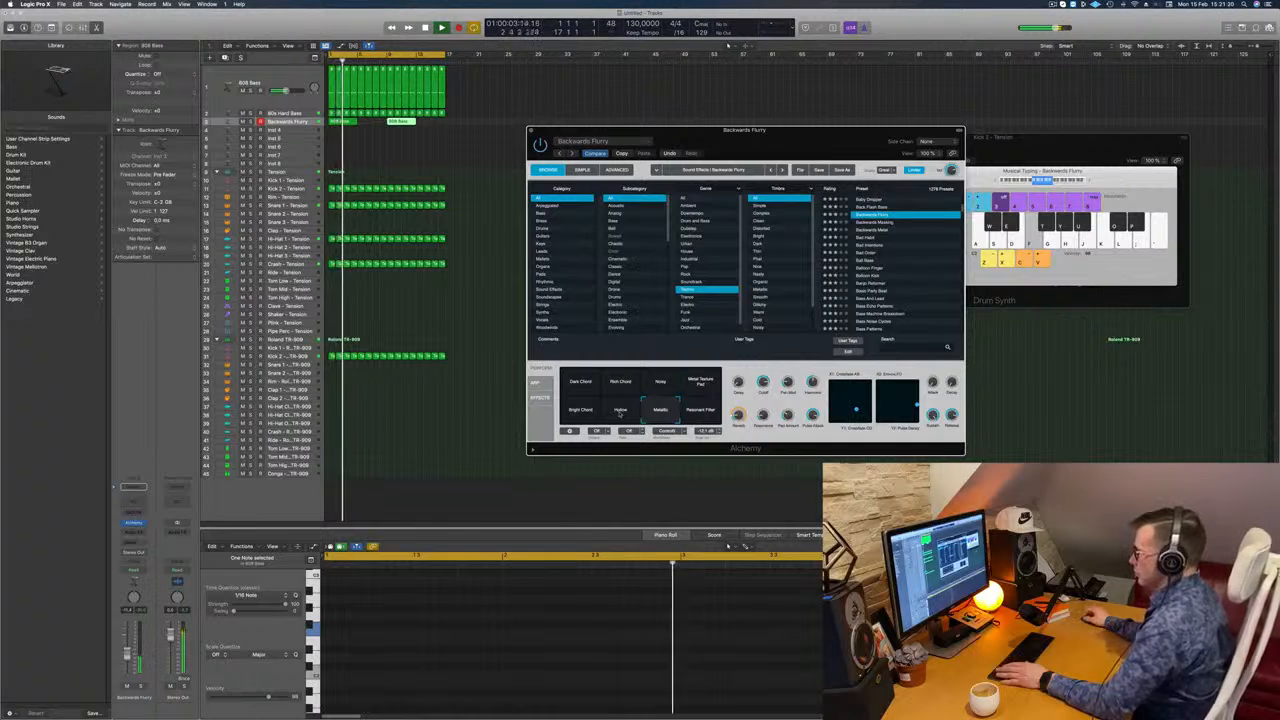
left_click(620, 411)
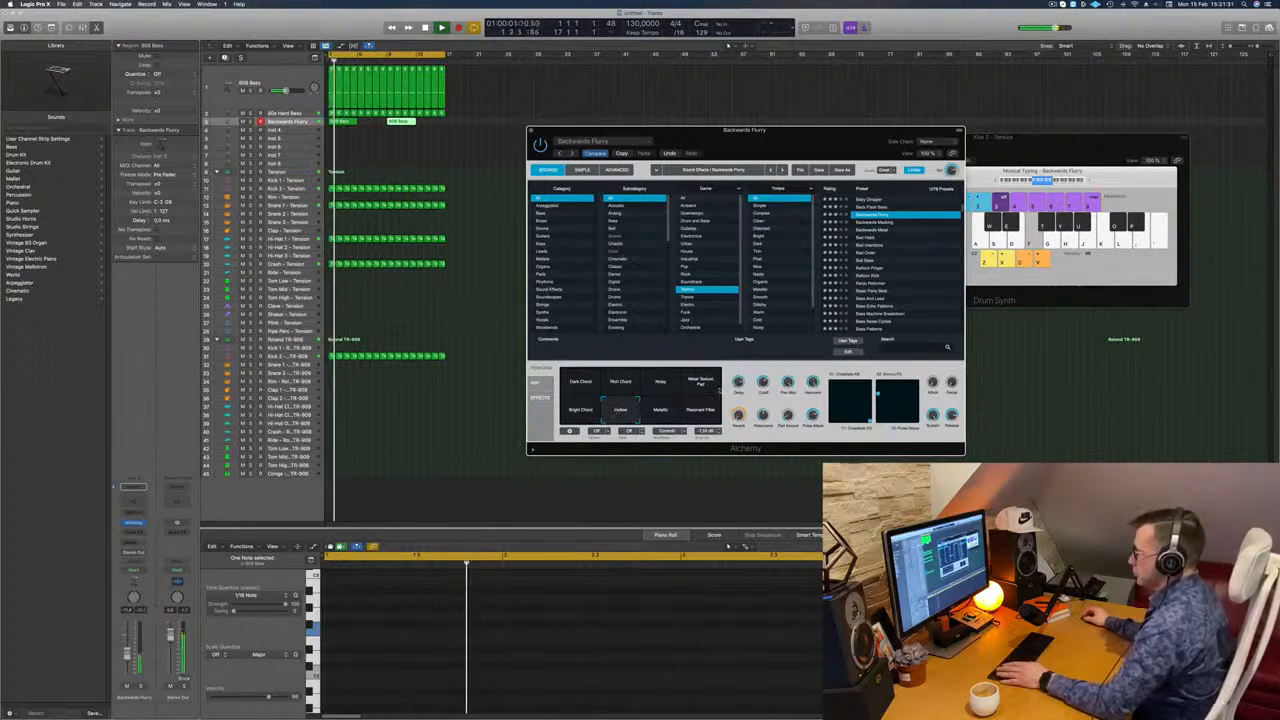
left_click(692, 388)
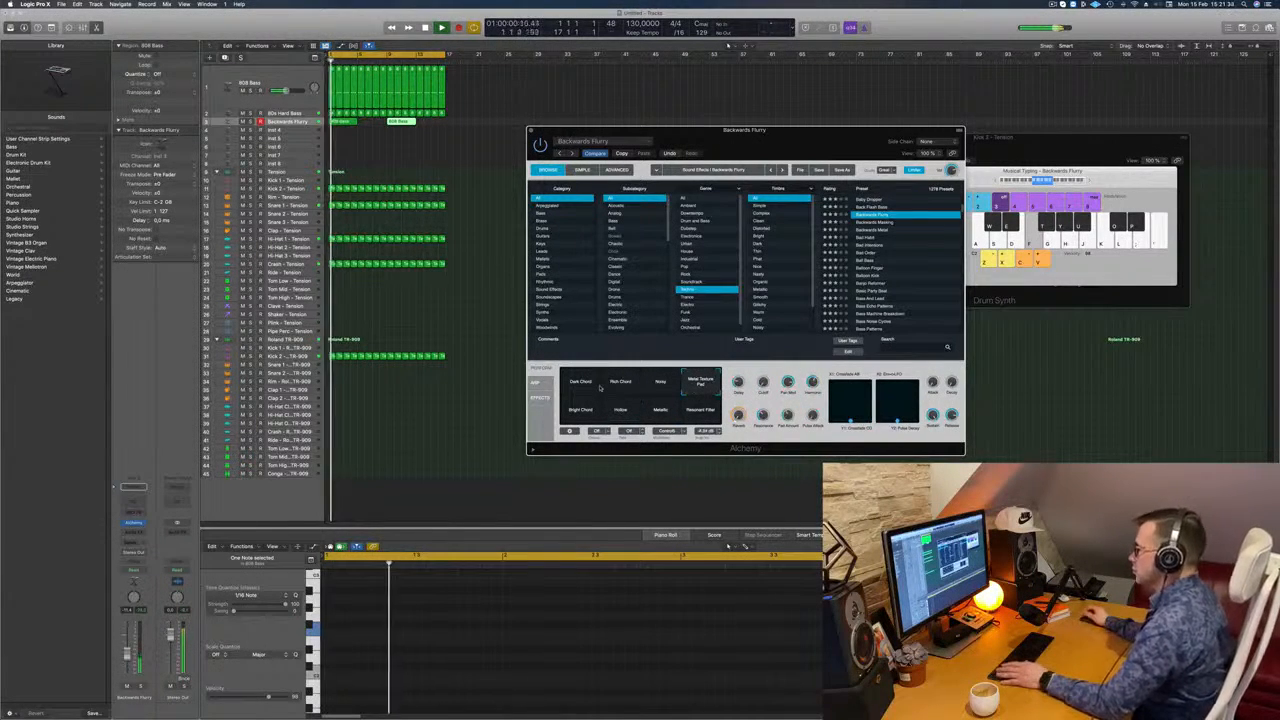
left_click(580, 384)
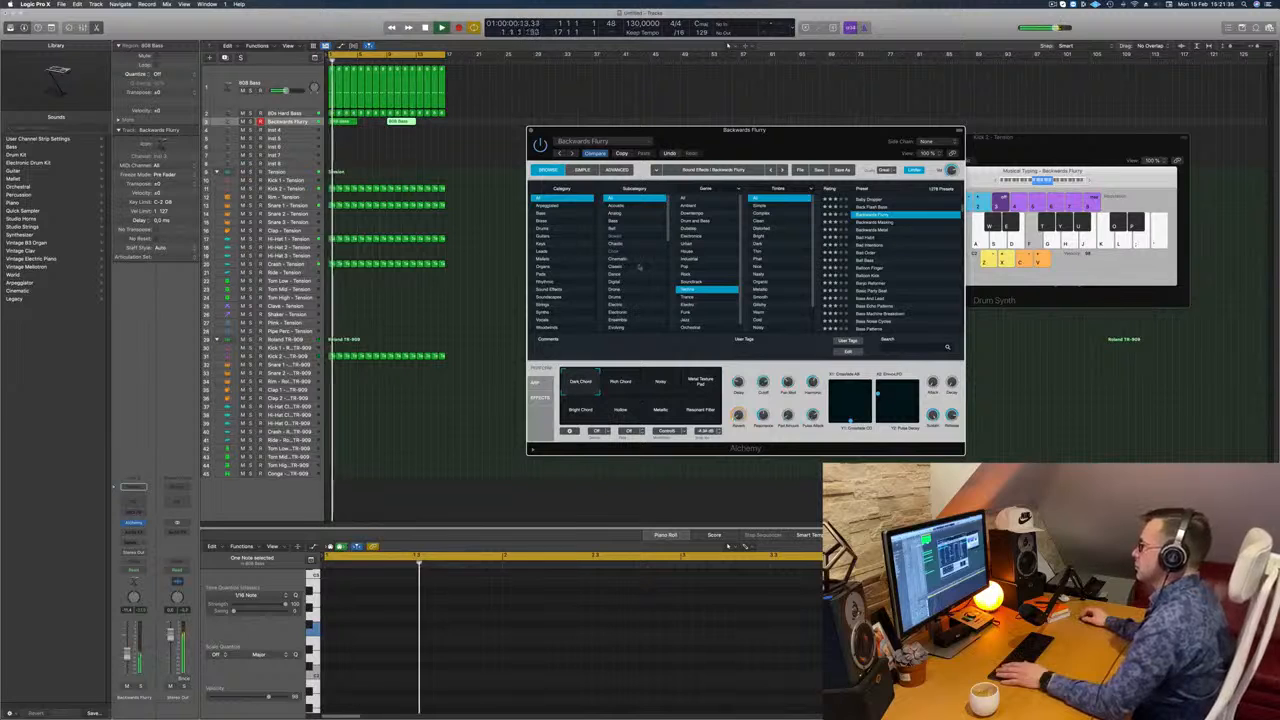
left_click(660, 382)
left_click_drag(772, 135, 739, 139)
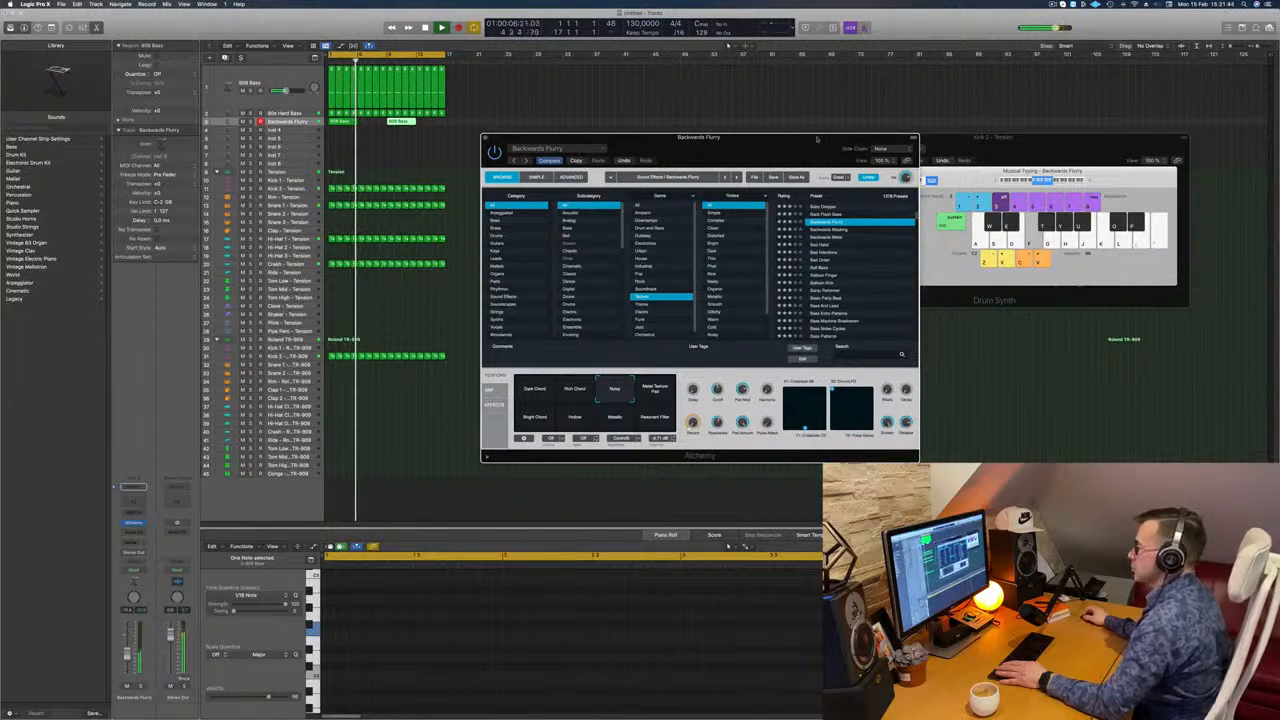
left_click_drag(817, 139, 818, 139)
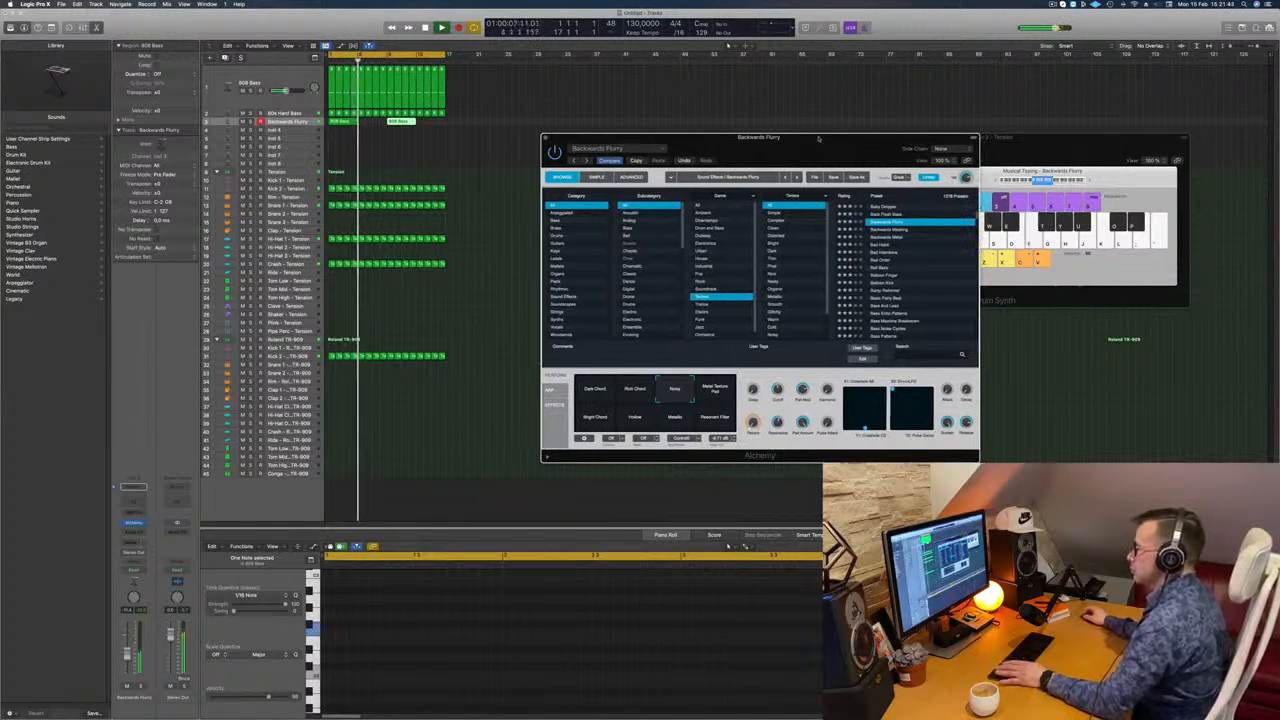
- Send the Backwards Flurry track to the existing aux bus with the reverb, raise the send level, and close the Alchemy window
left_click(133, 541)
mouse_move(150, 553)
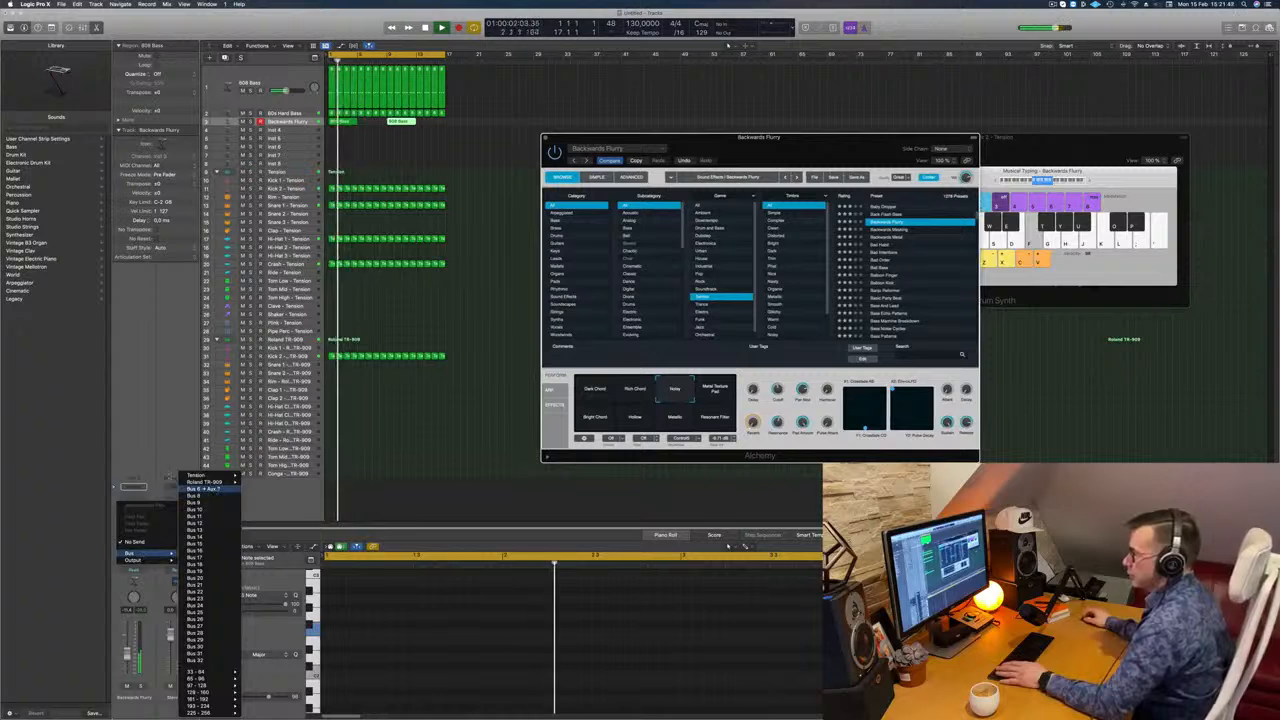
left_click(196, 495)
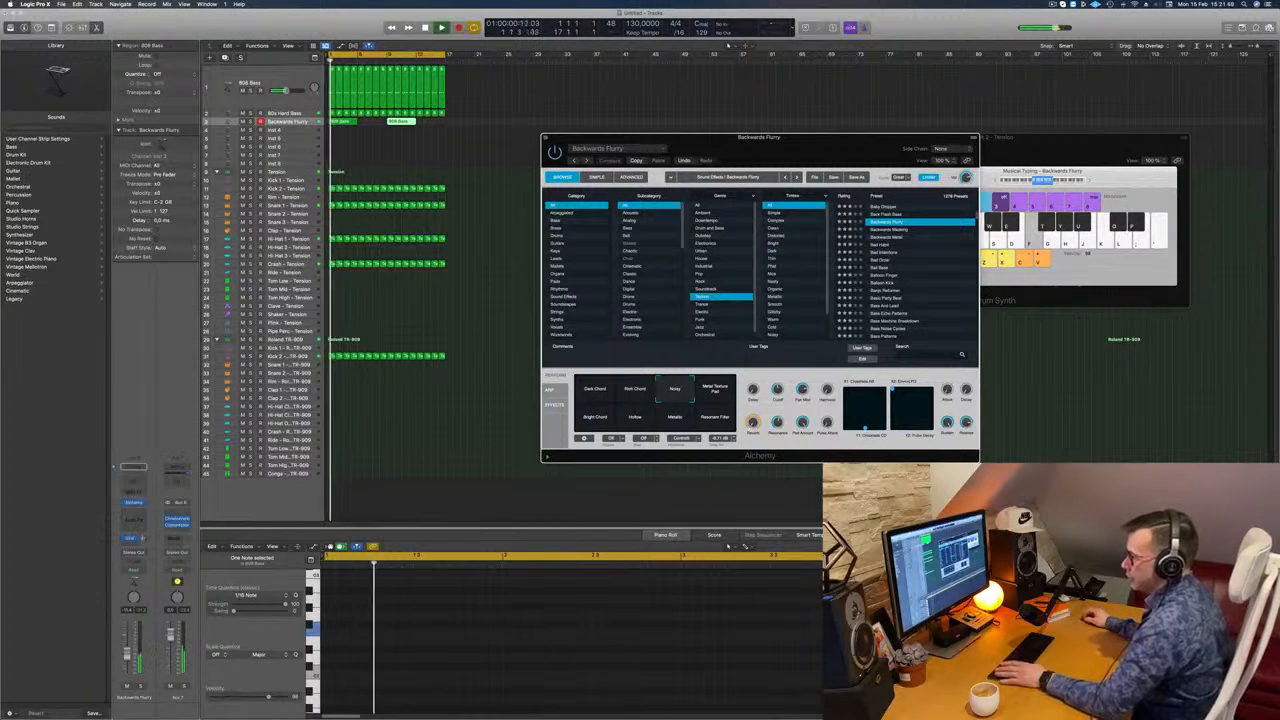
left_click_drag(142, 538, 142, 534)
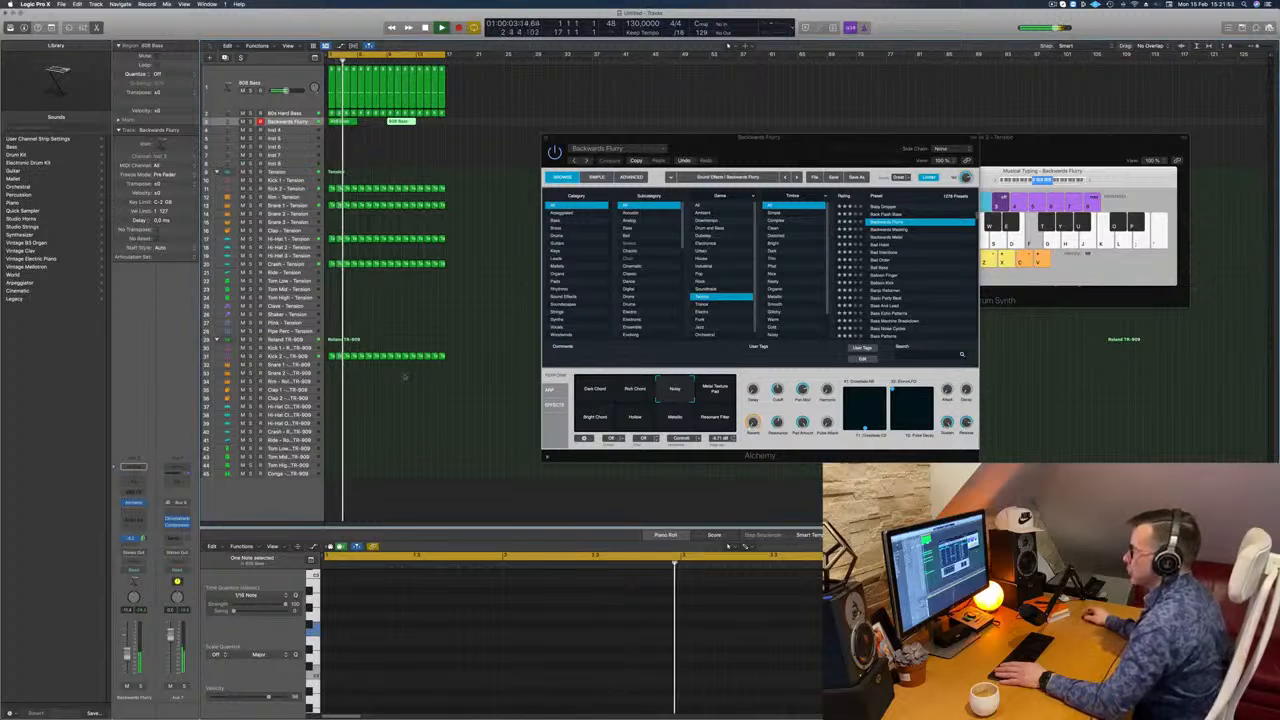
left_click_drag(806, 157, 704, 157)
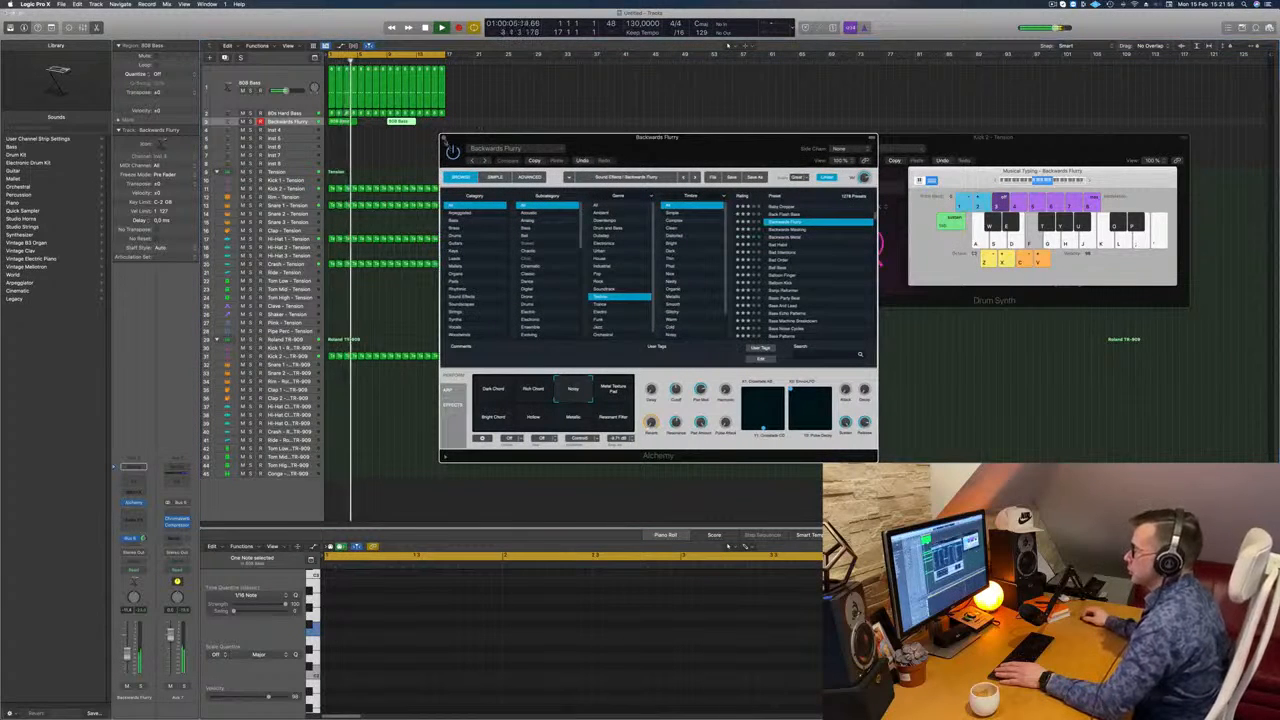
left_click(443, 139)
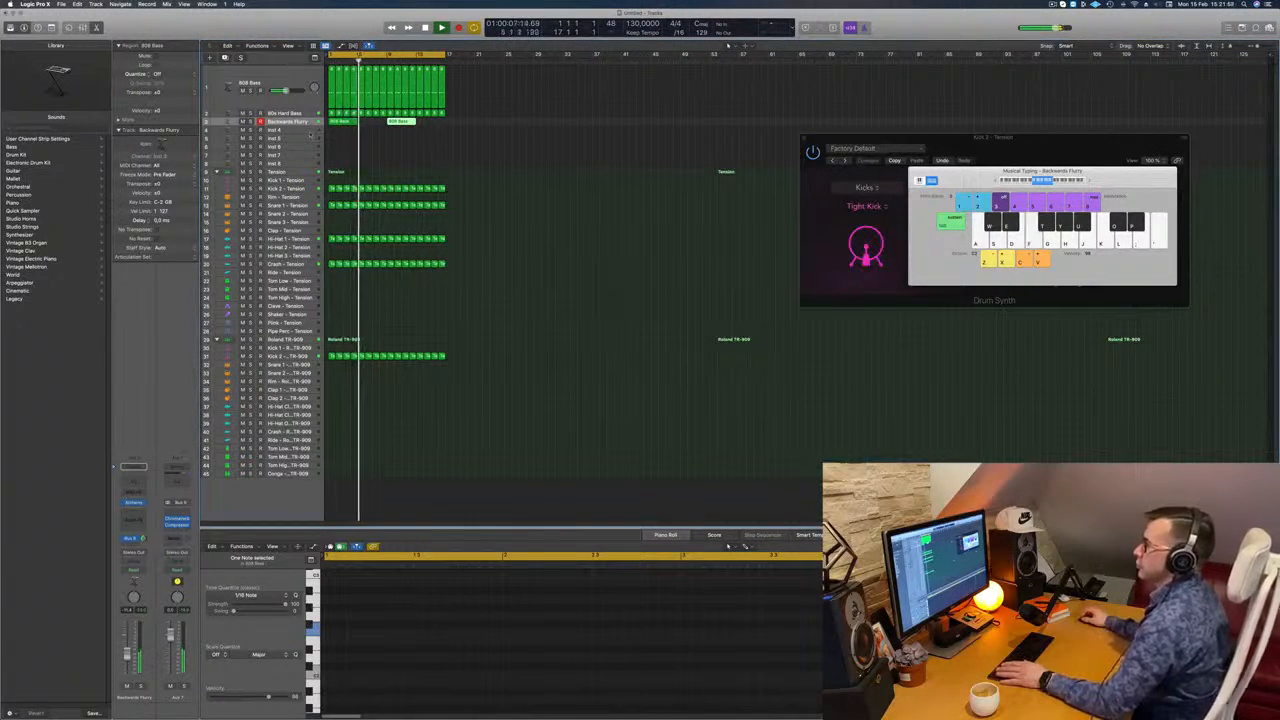
- Stop playback, return to the start, and duplicate the Backwards Flurry track with its settings
key("Return")
left_click(296, 122)
key("space")
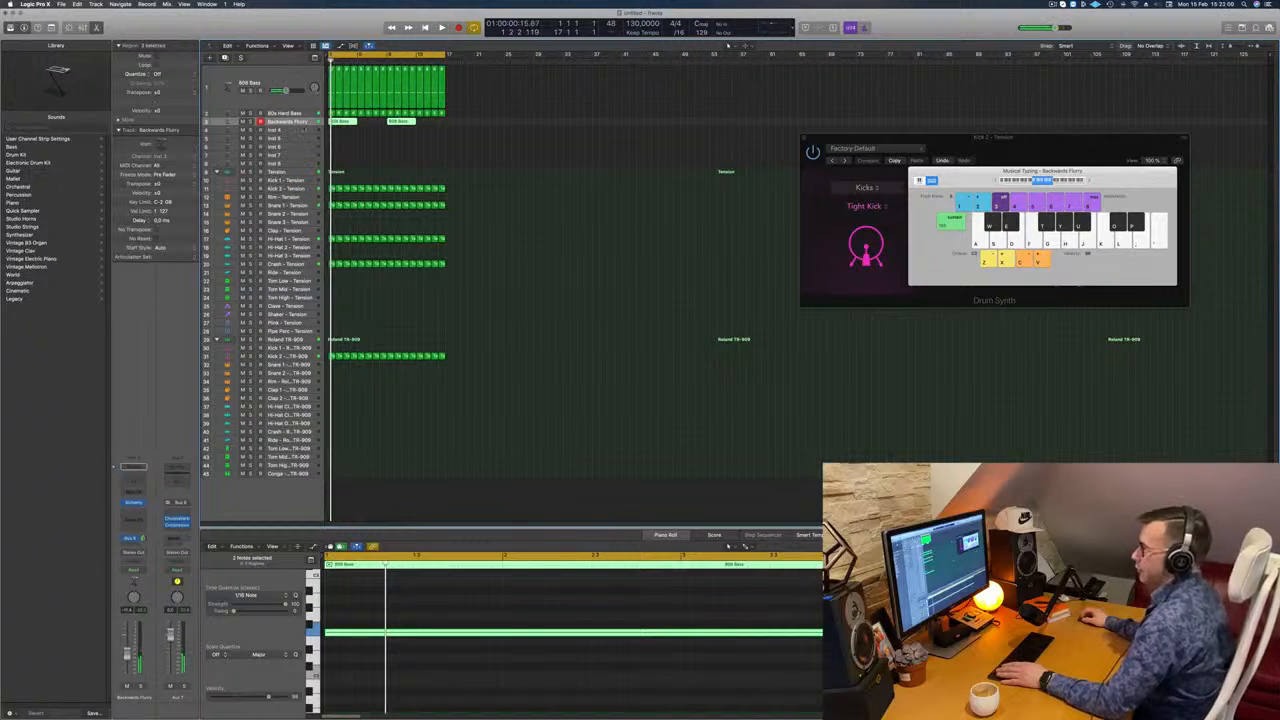
key("Return")
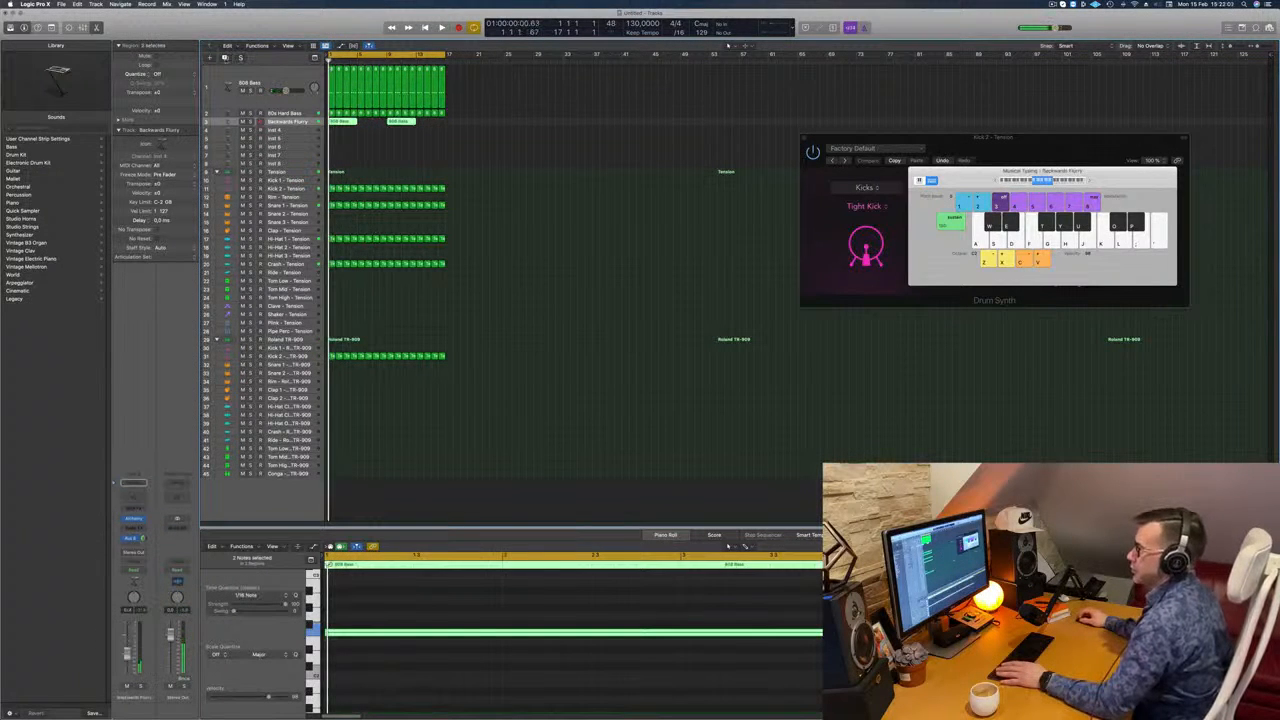
key("super+d")
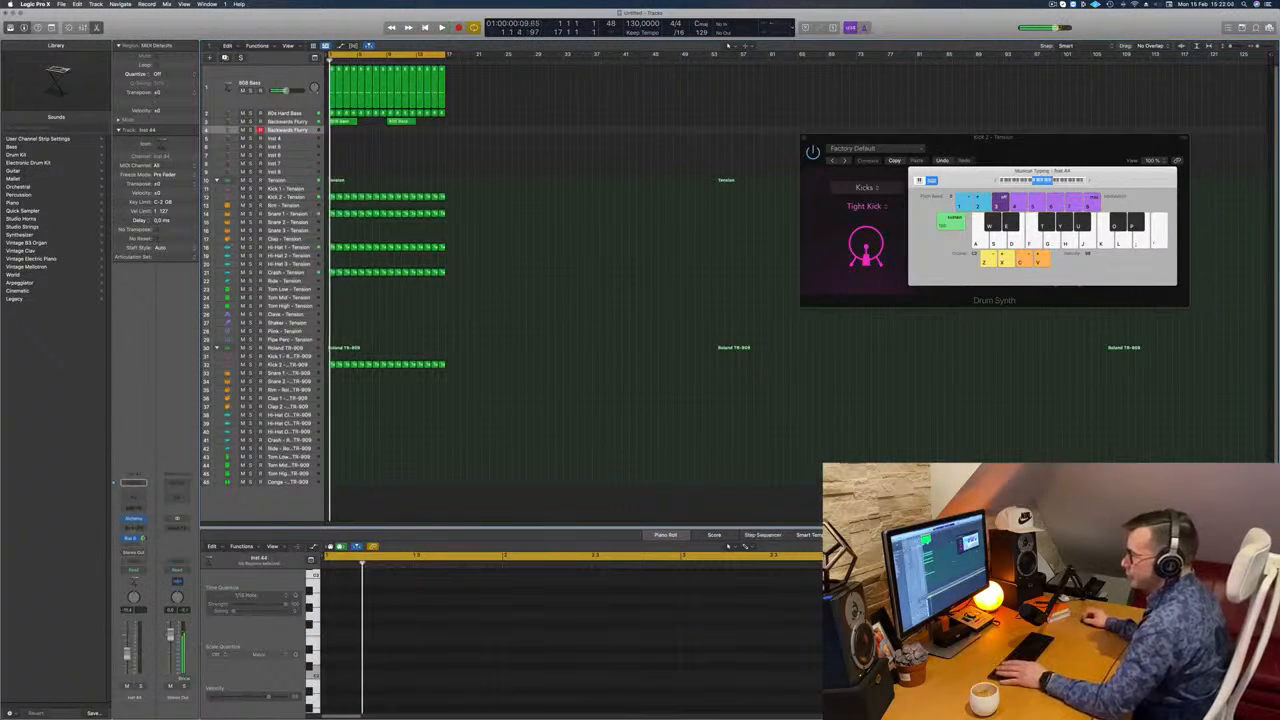
- Open Alchemy on the duplicated track and load the Backwards Metal preset
left_click(134, 519)
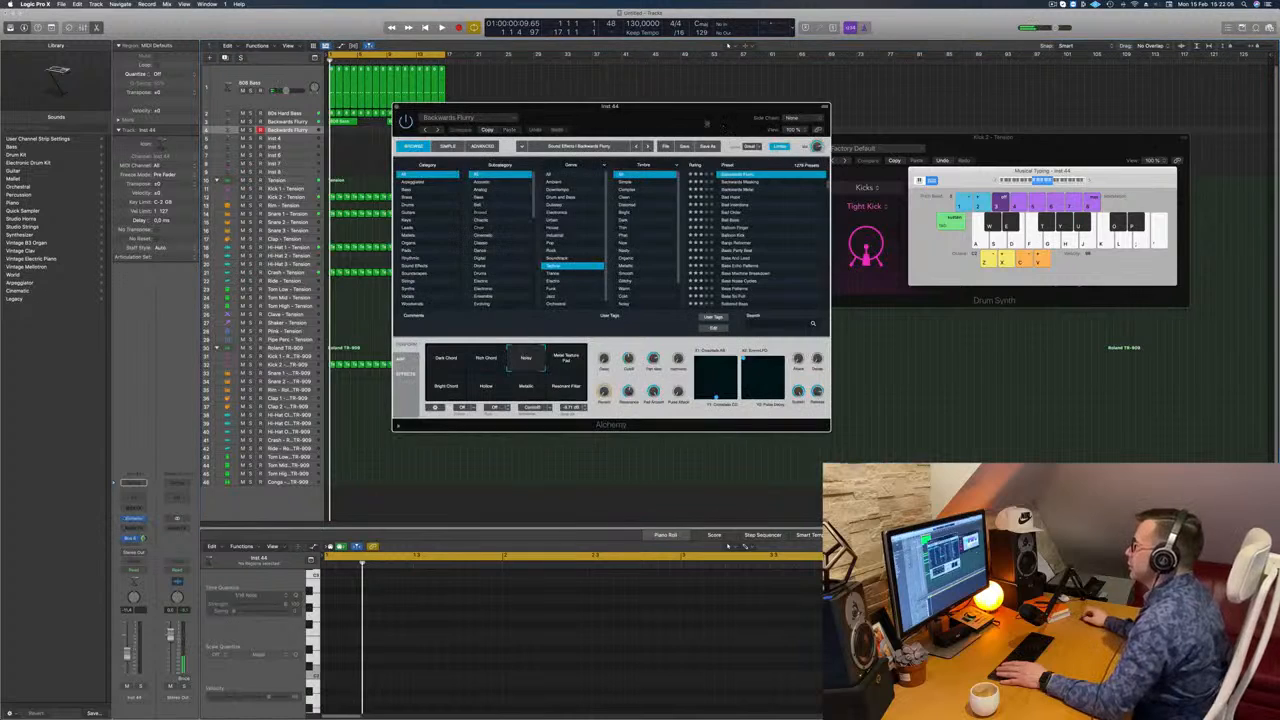
mouse_move(677, 122)
left_mouse_down()
mouse_move(846, 129)
mouse_move(771, 149)
mouse_move(670, 146)
left_mouse_up()
key("space")
key("Return")
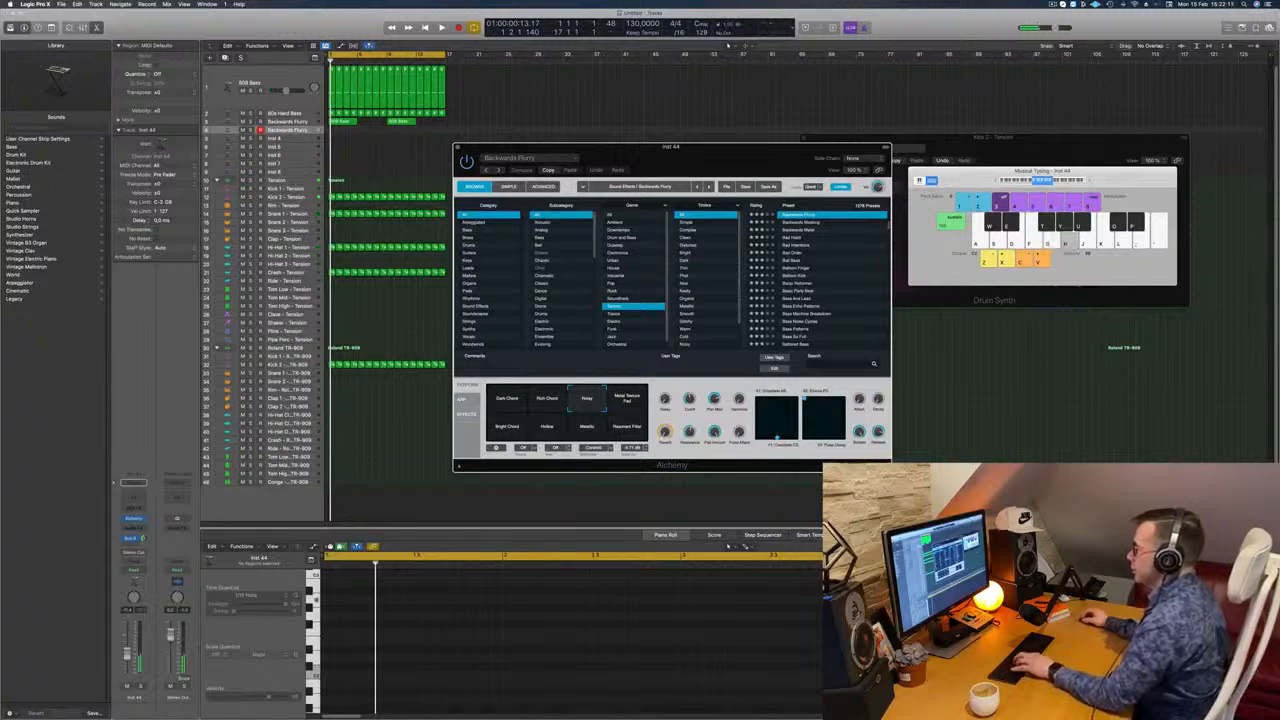
left_click(799, 230)
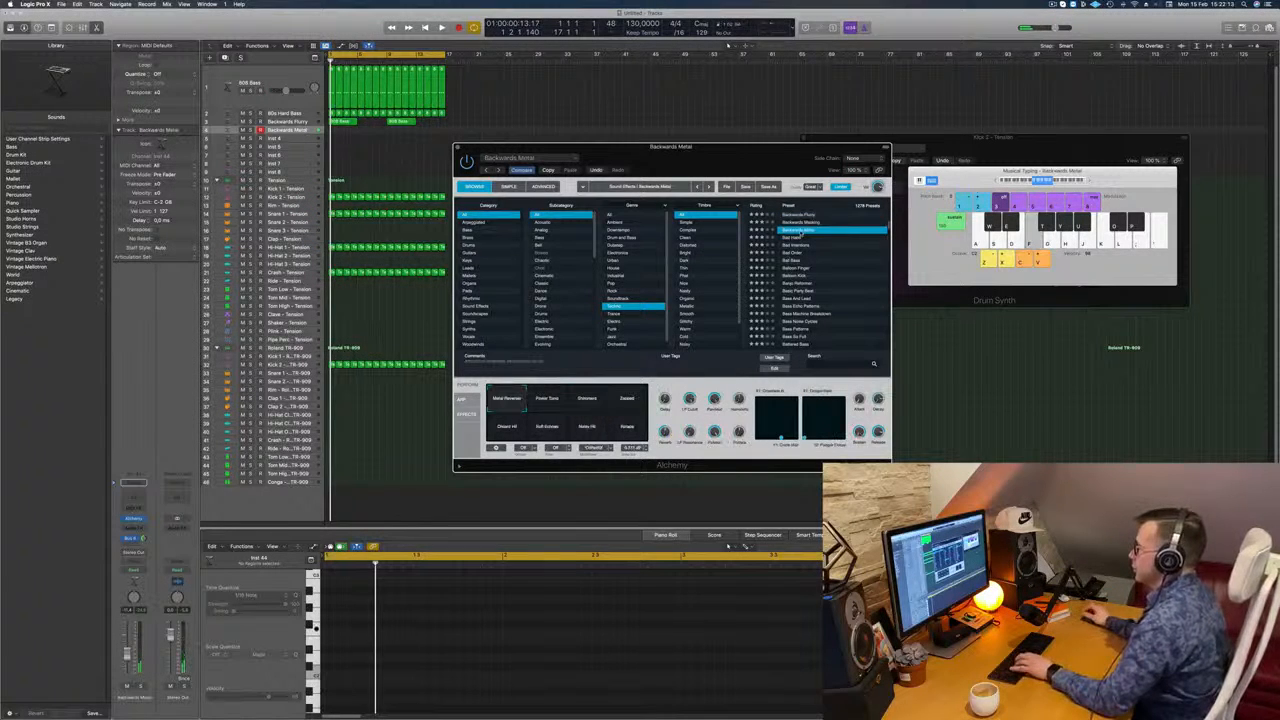
- Try the Shimmers snapshot of the Backwards Metal sound and choose Power Tools instead
left_click_drag(733, 158, 788, 134)
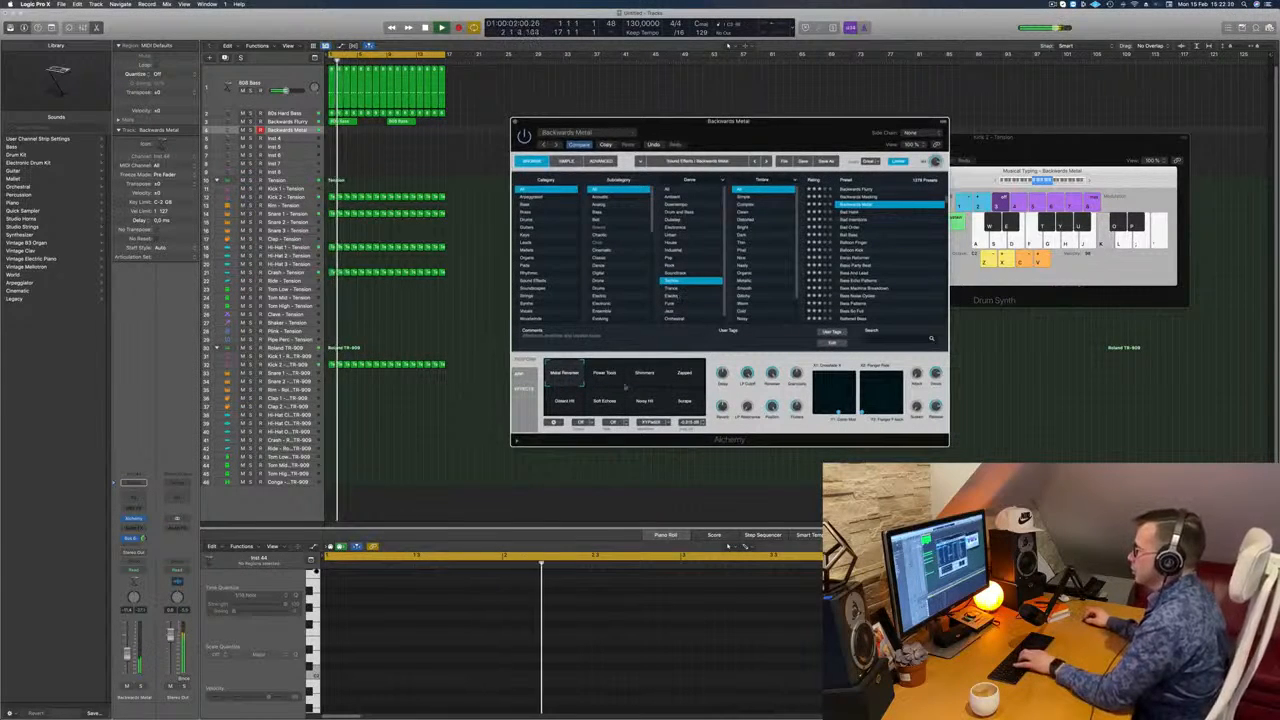
left_click(646, 373)
left_click(604, 373)
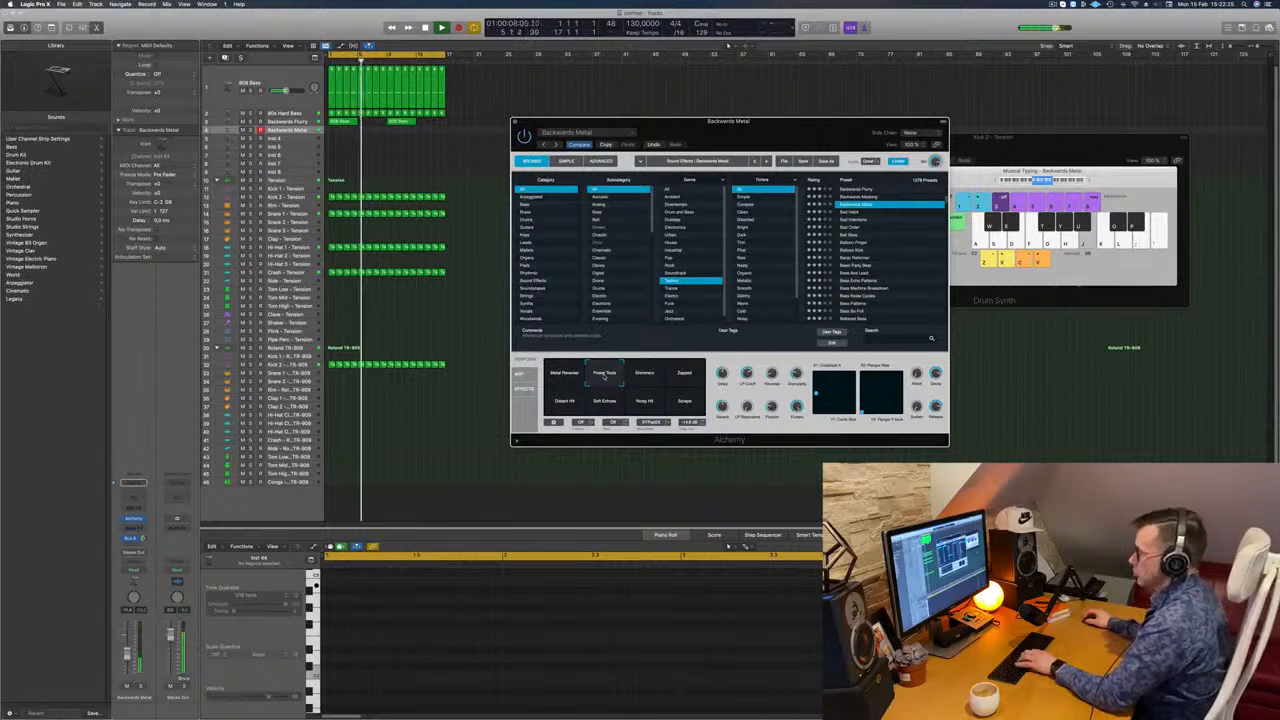
- Record a pattern of held notes on one pitch on the Backwards Metal track and move the region to the start of the song
key("r")
key("u")
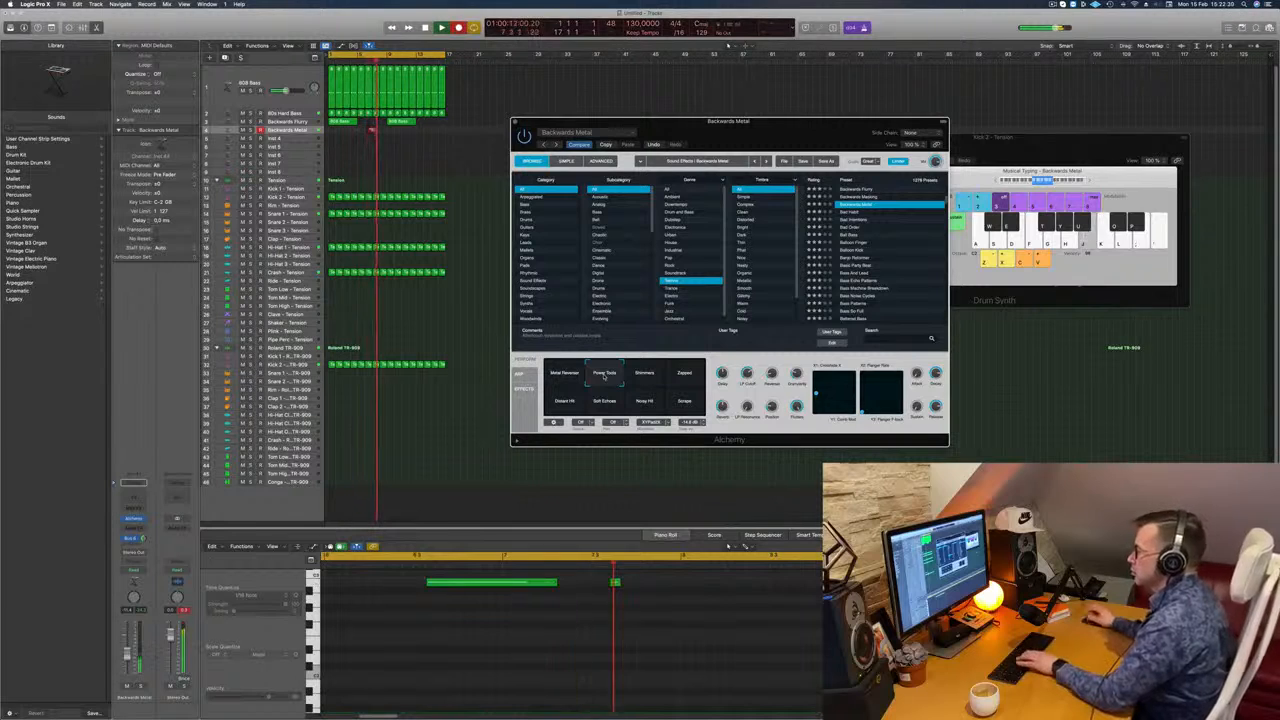
key("u")
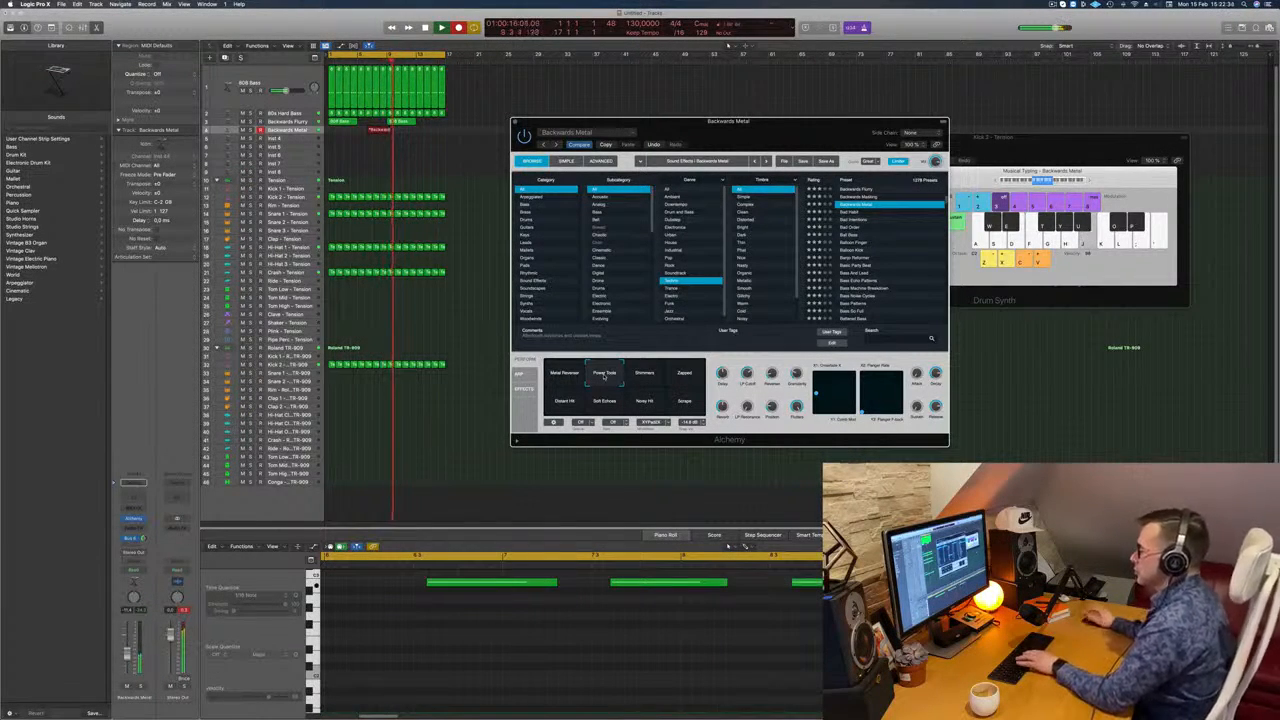
key("space")
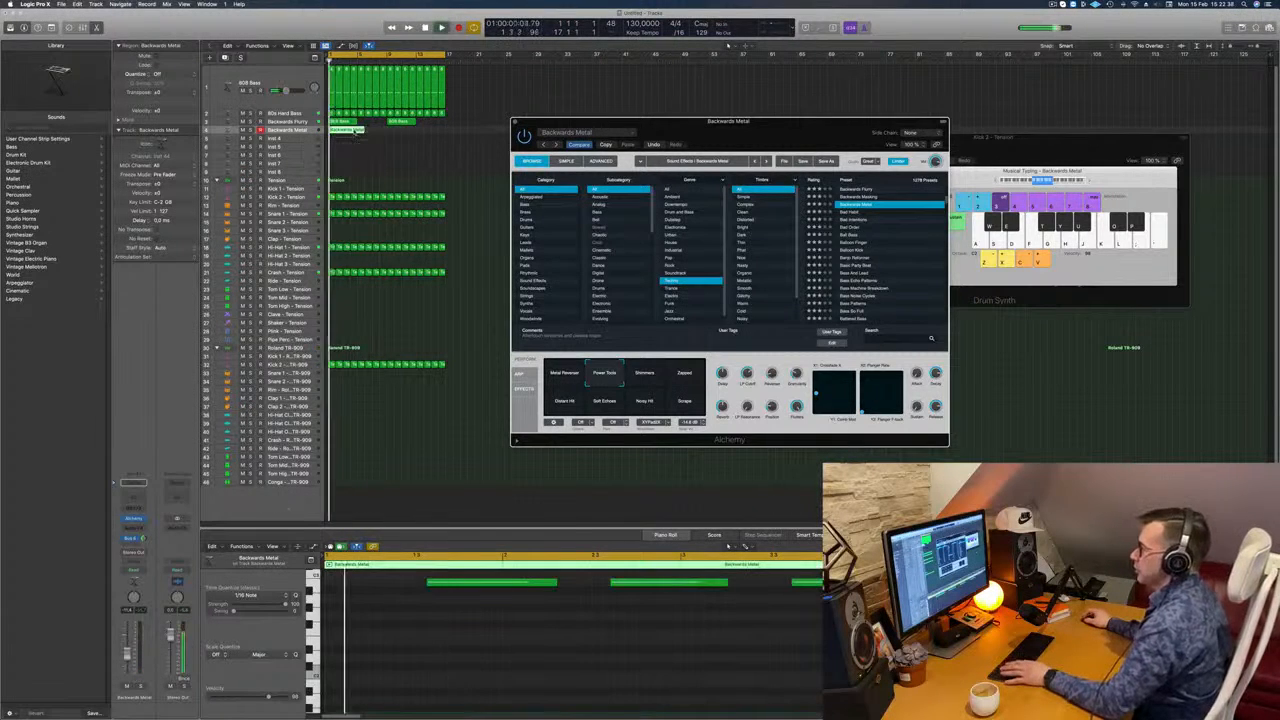
scroll(529, 662, "up", 3)
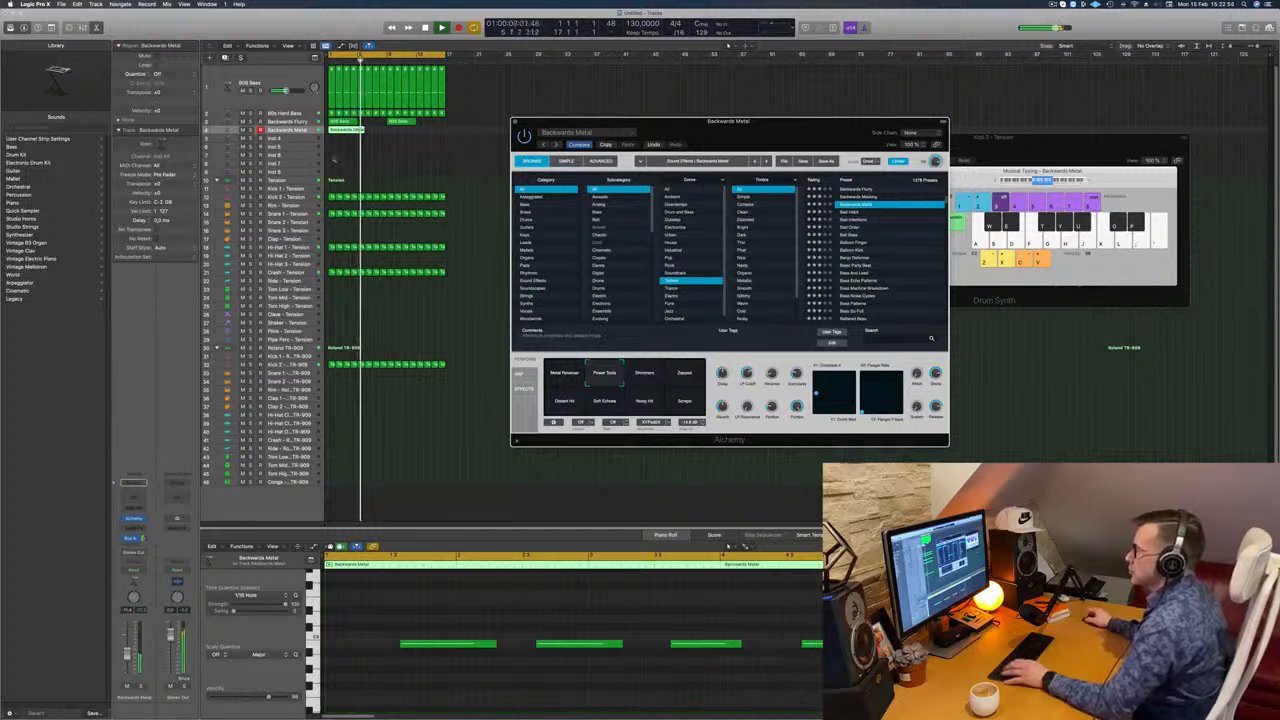
- Cut the Backwards Metal region to four bars, splitting any crossing notes, and copy it along the track to fill the 16 bars
double_click(357, 133)
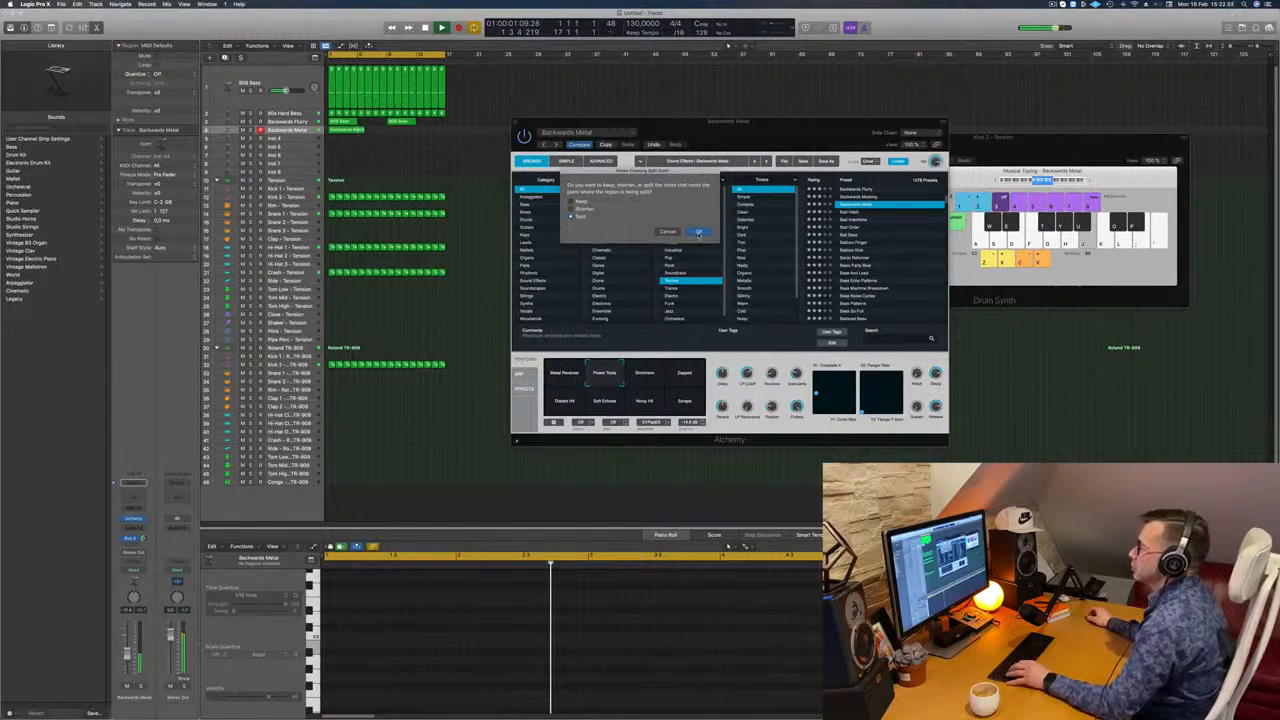
key("Return")
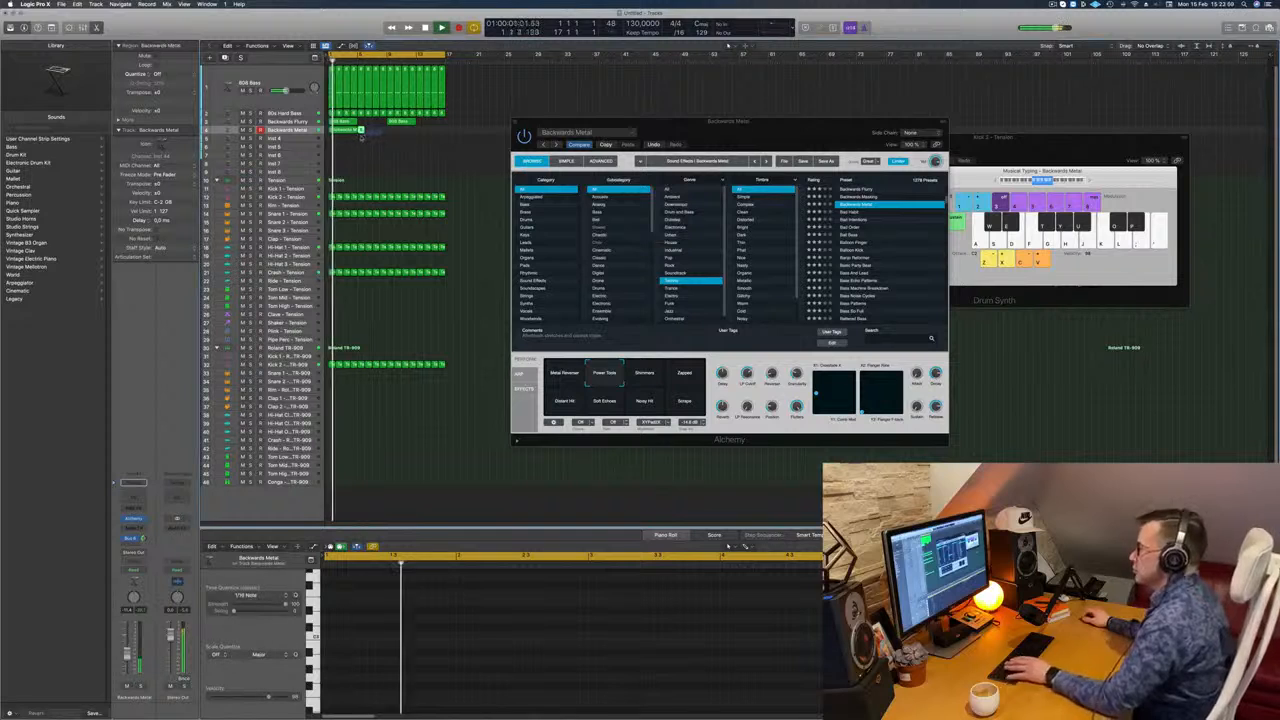
left_click(335, 139)
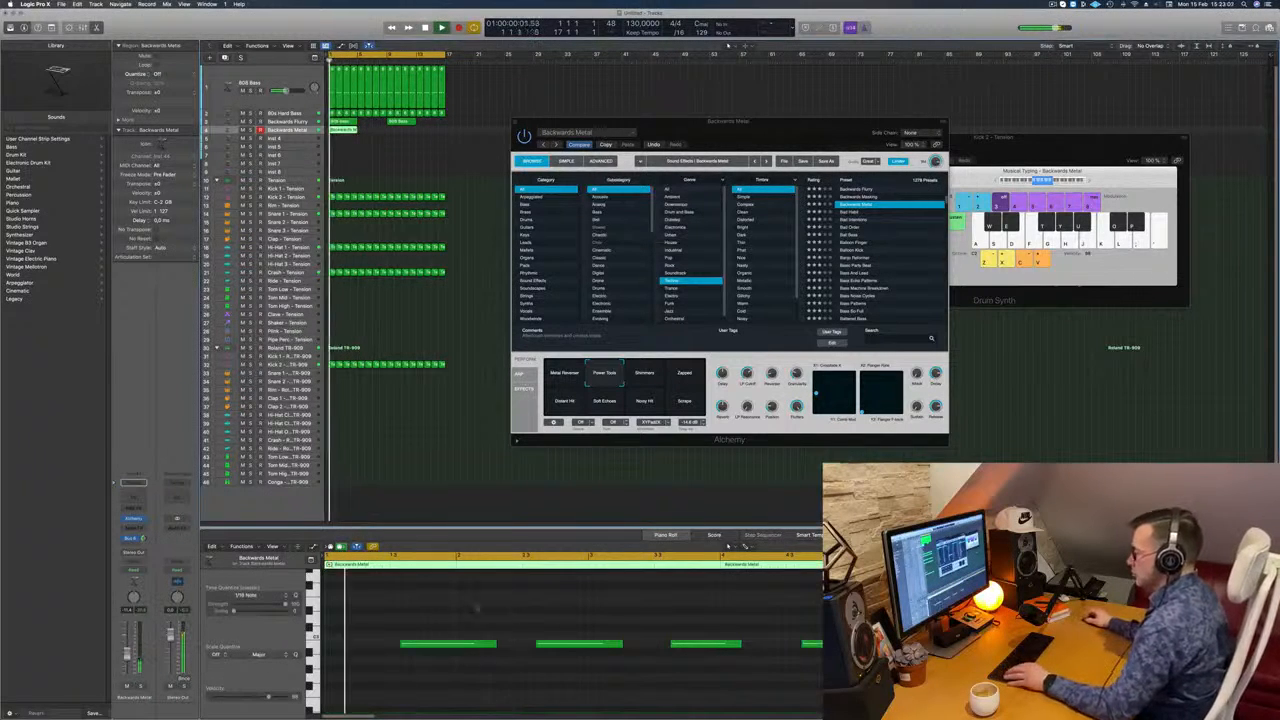
scroll(441, 651, "left", 2)
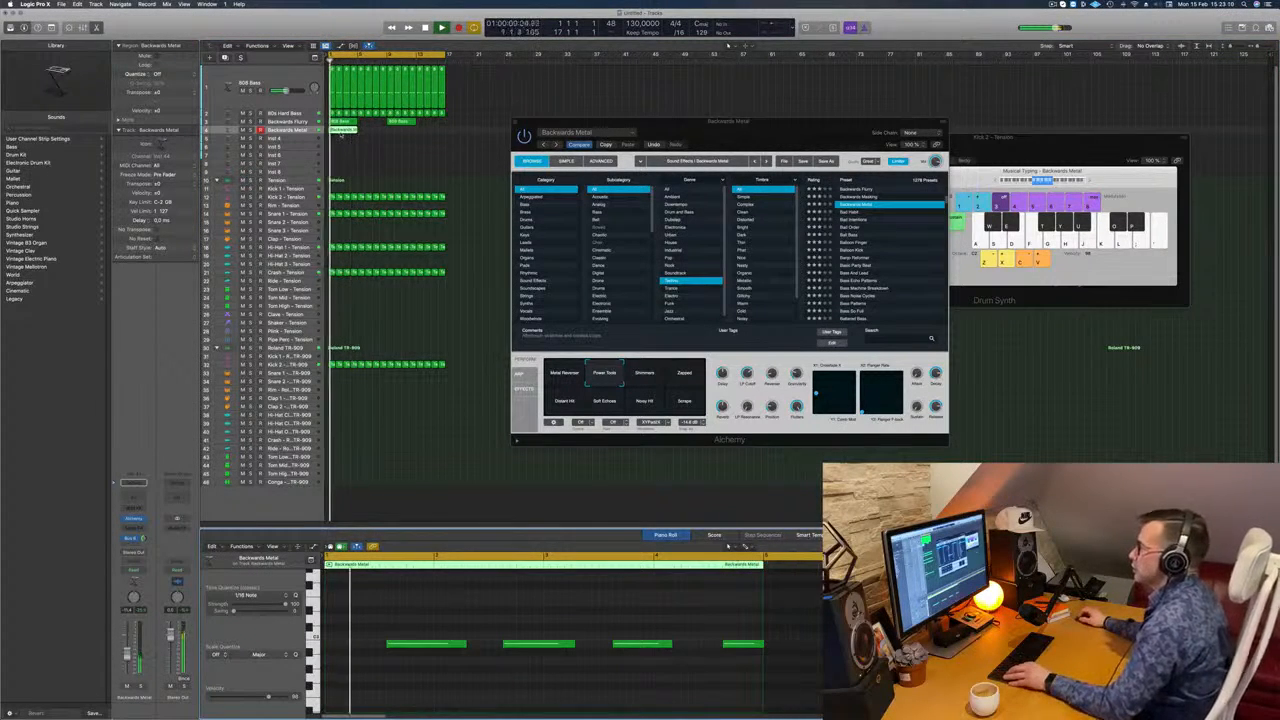
left_click_drag(345, 131, 412, 138)
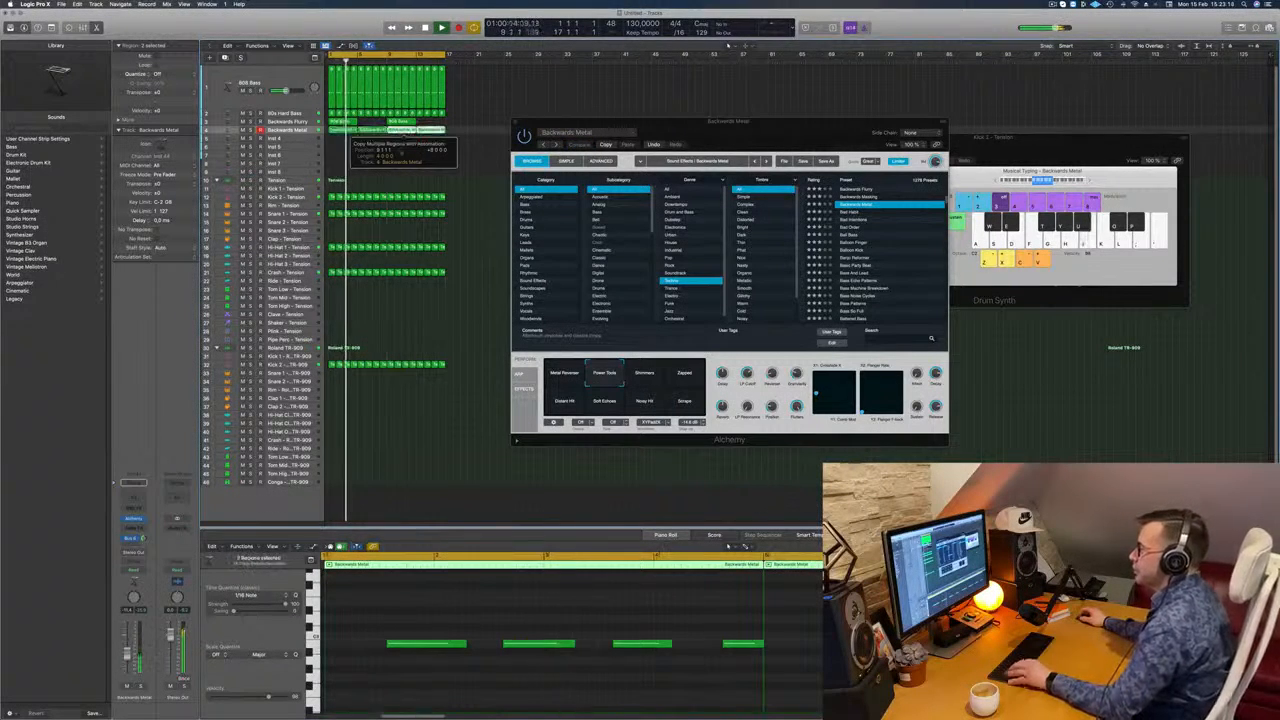
- Show the toolbar, enable Track Zoom, select the Backwards Metal track, and move the Alchemy window clear of the regions
left_click(308, 138)
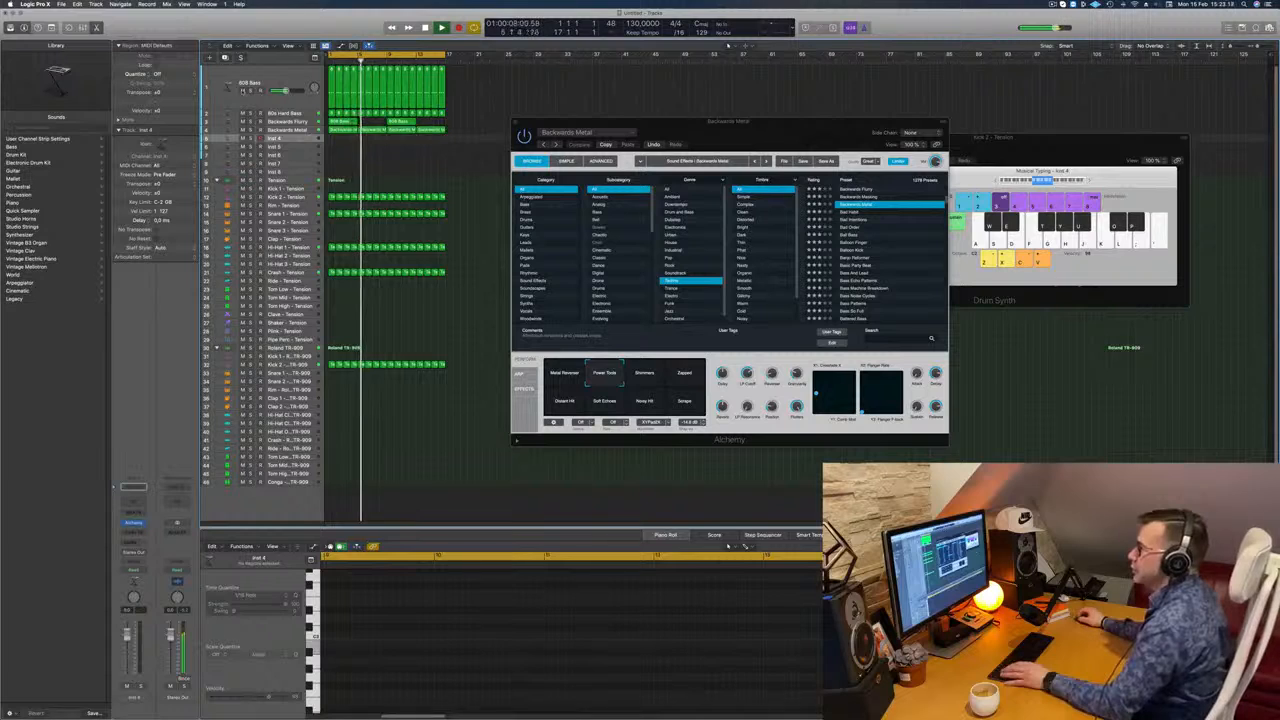
left_click(52, 28)
left_click(148, 49)
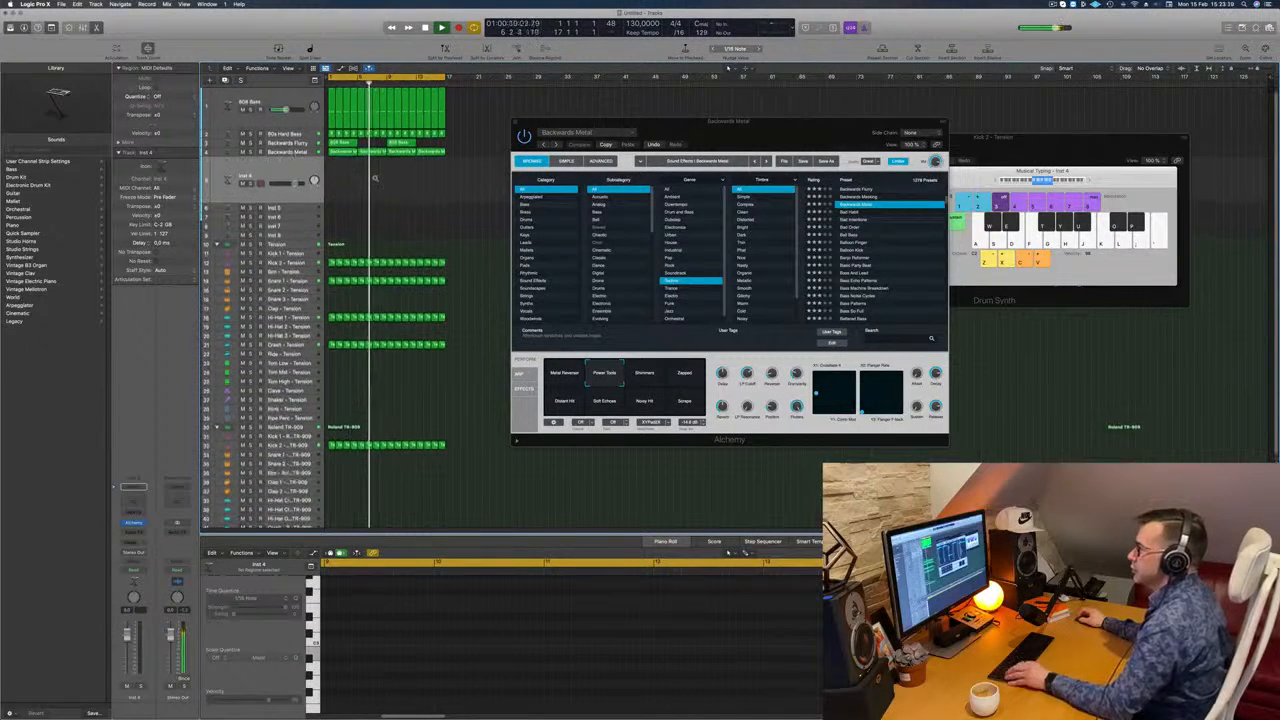
key("Up")
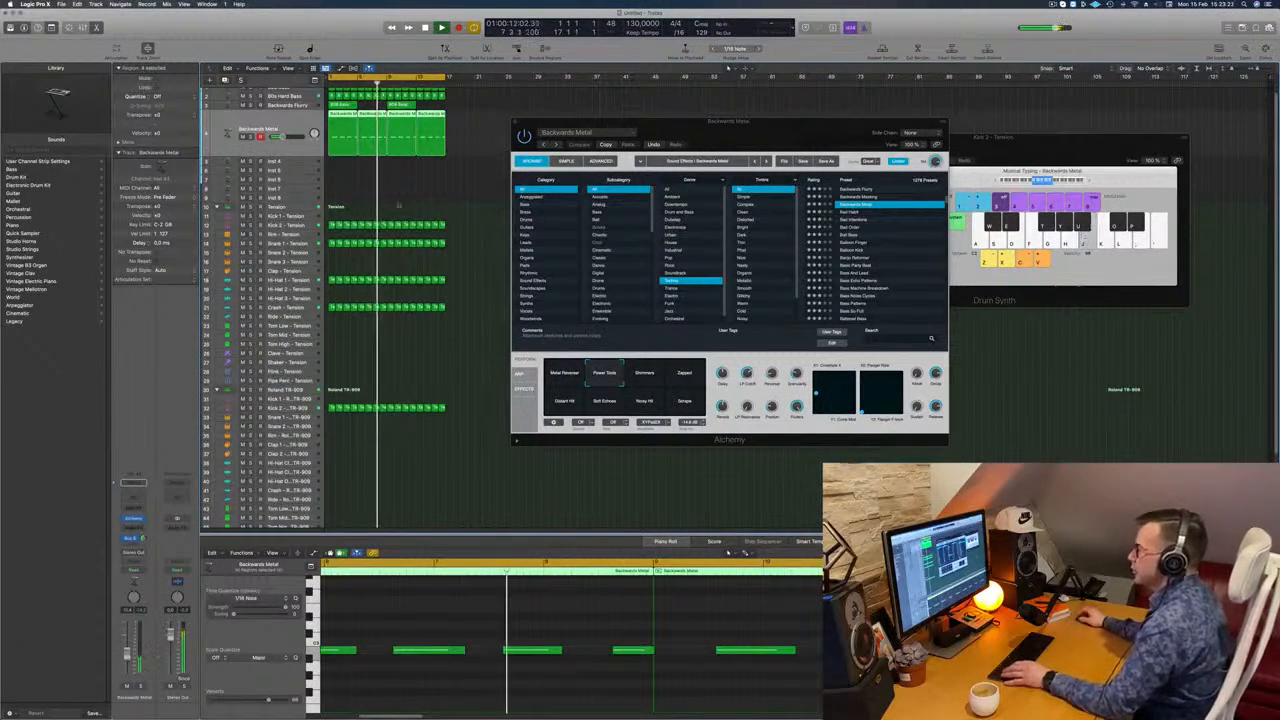
left_click_drag(743, 132, 730, 191)
left_click(516, 140)
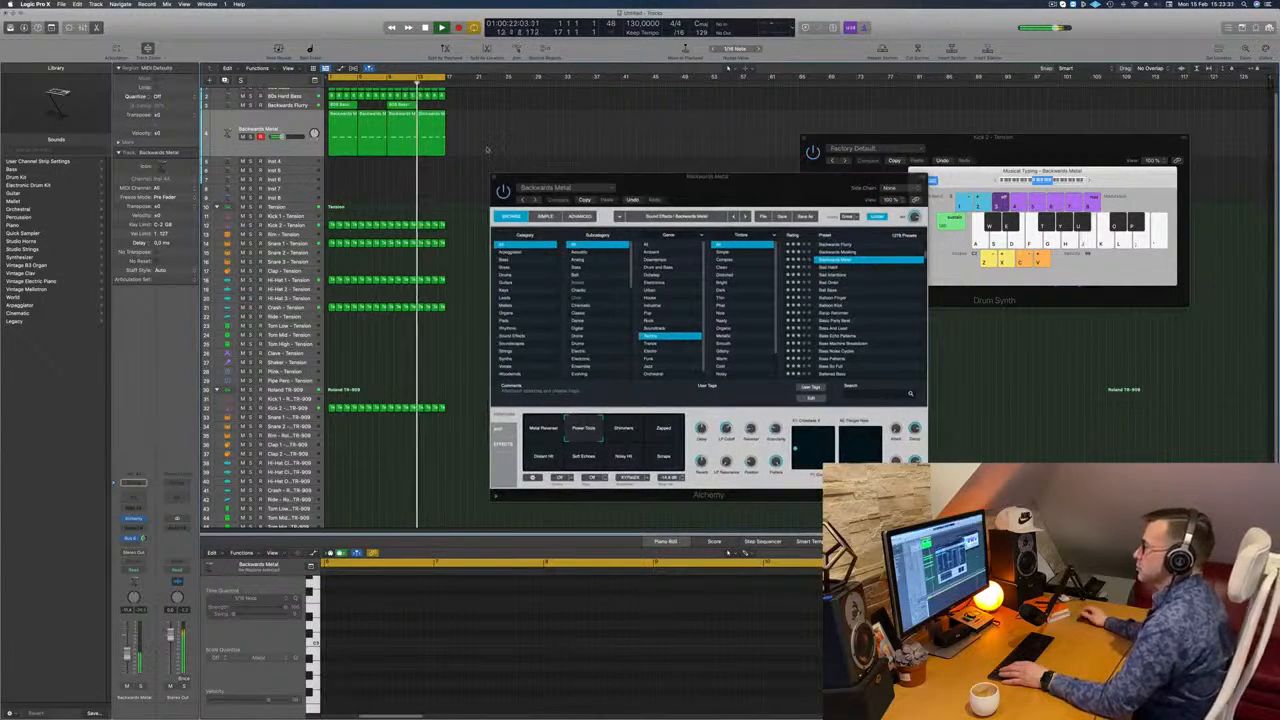
- Mute and unmute the 80s Hard Bass track to hear the arrangement with and without it
scroll(522, 124, "up", 2)
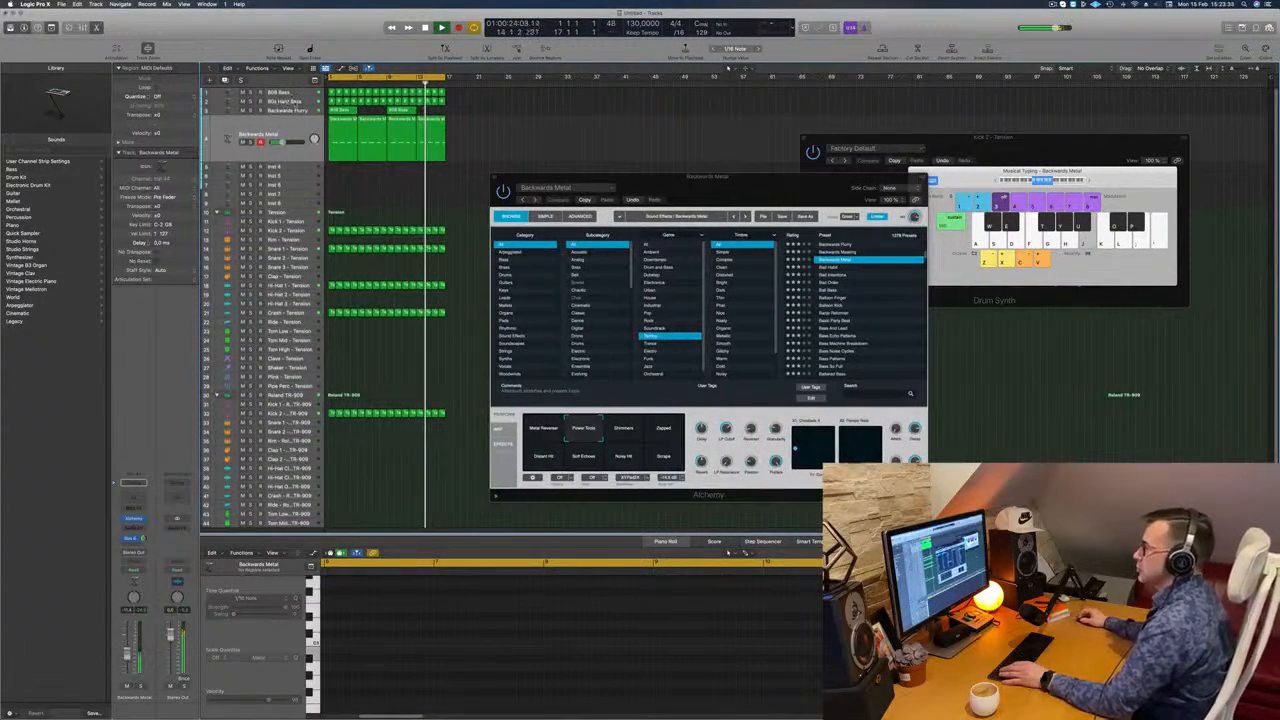
left_click(293, 102)
left_click(242, 125)
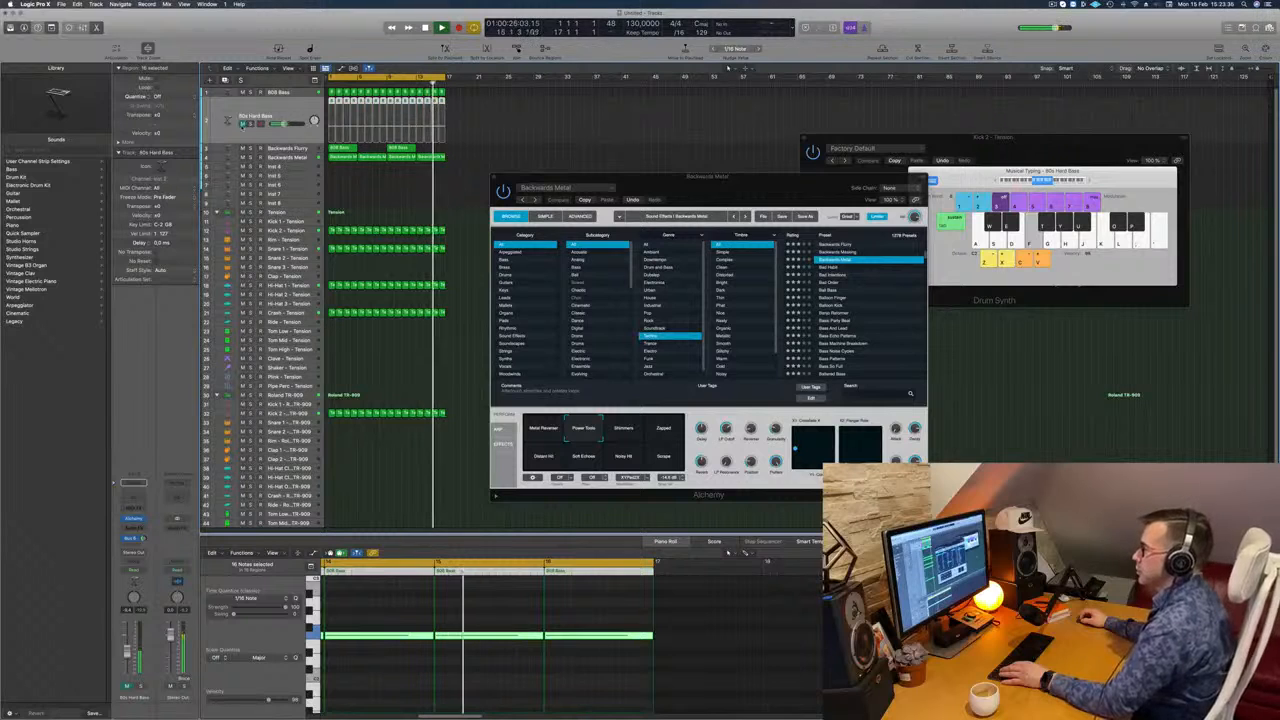
left_click(242, 125)
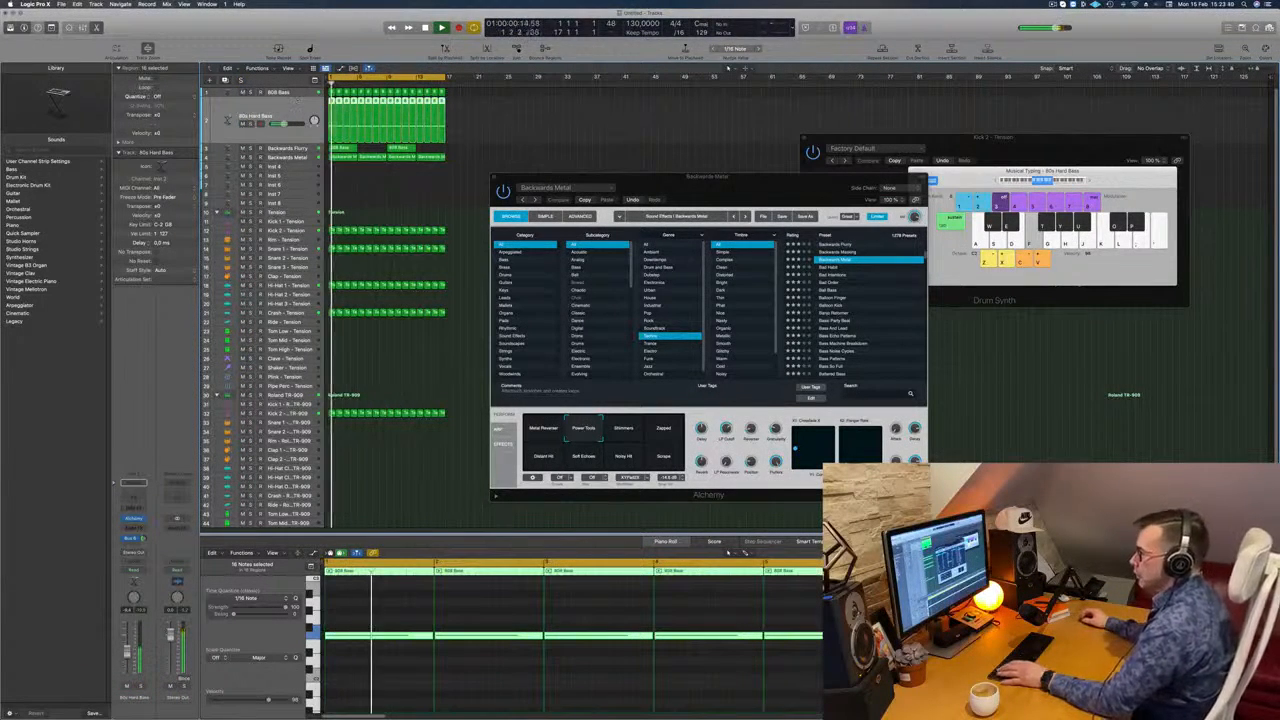
key("space")
key("space")
left_click(133, 527)
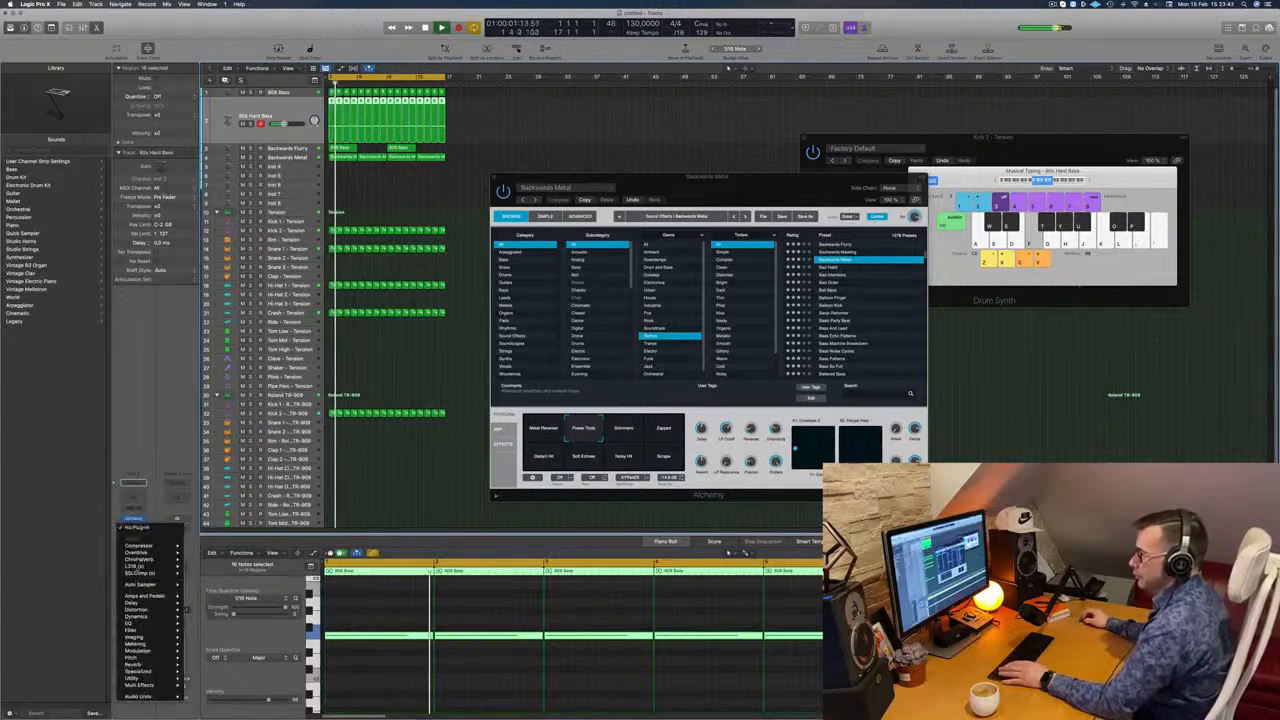
mouse_move(170, 546)
left_click(382, 471)
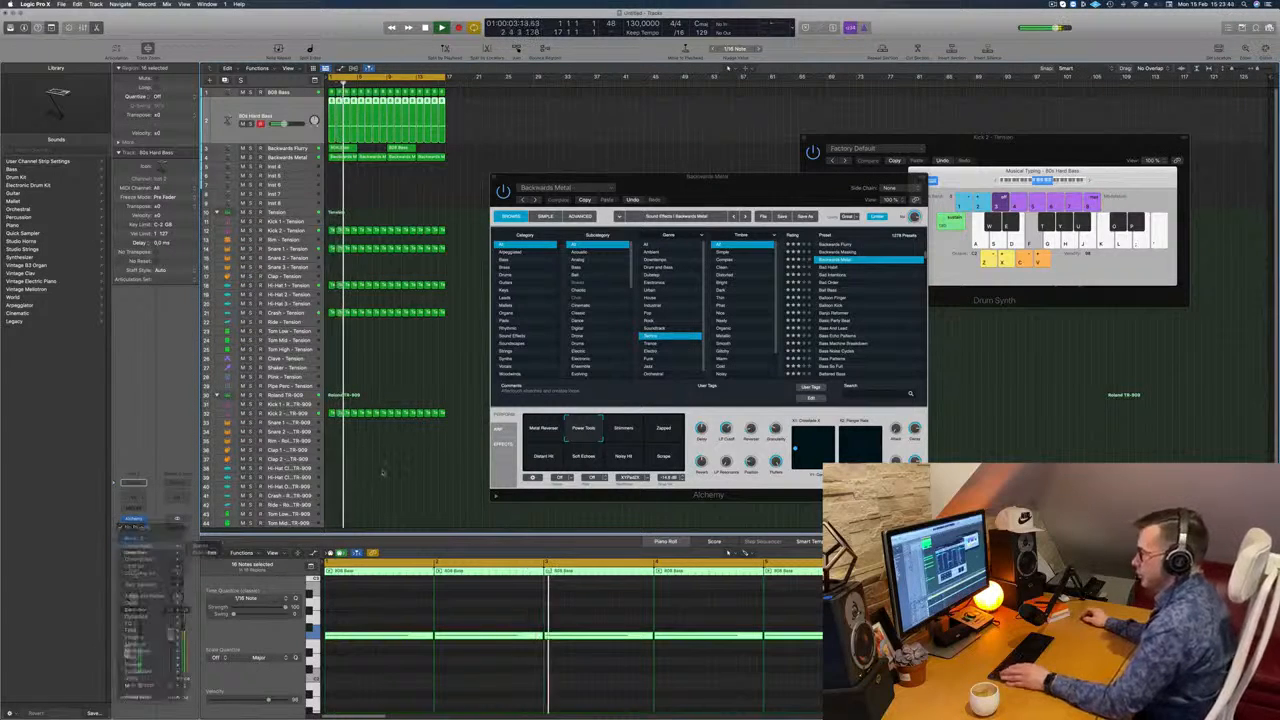
- Hide the Musical Typing keyboard, show the mixer, move the Alchemy window aside, and look through the channel strips
key("super+k")
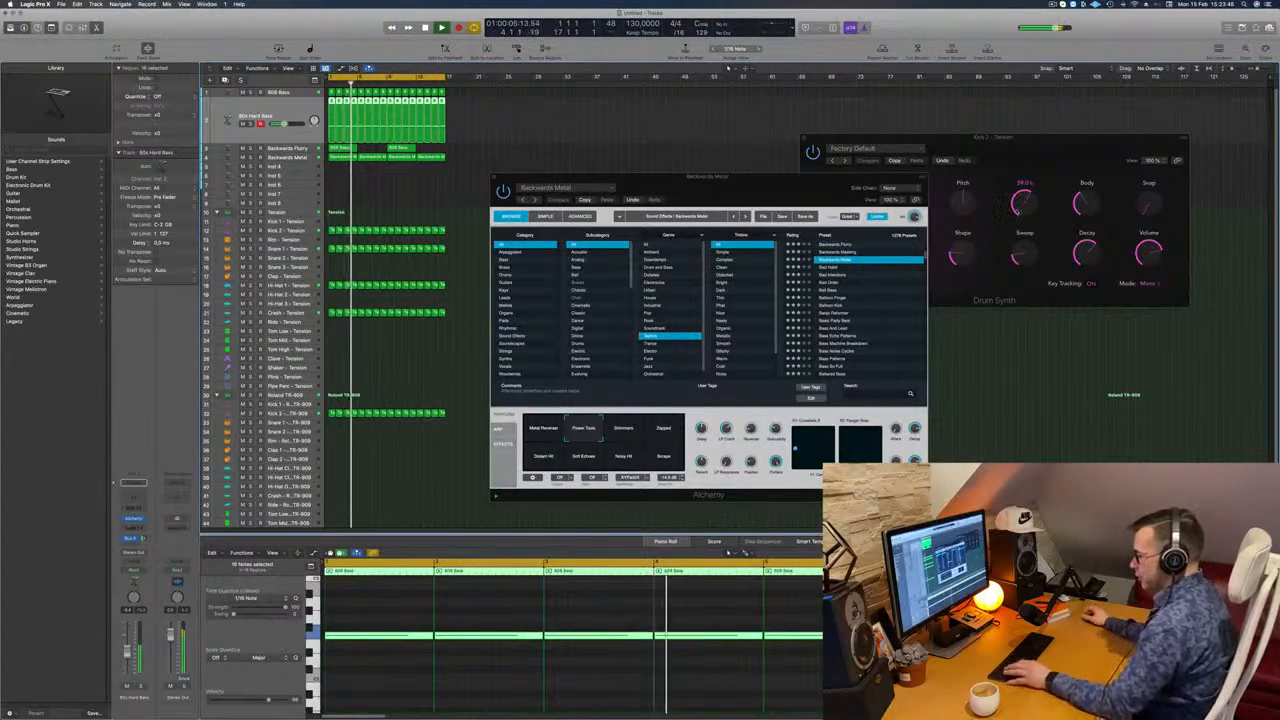
key("x")
left_click_drag(750, 184, 1103, 62)
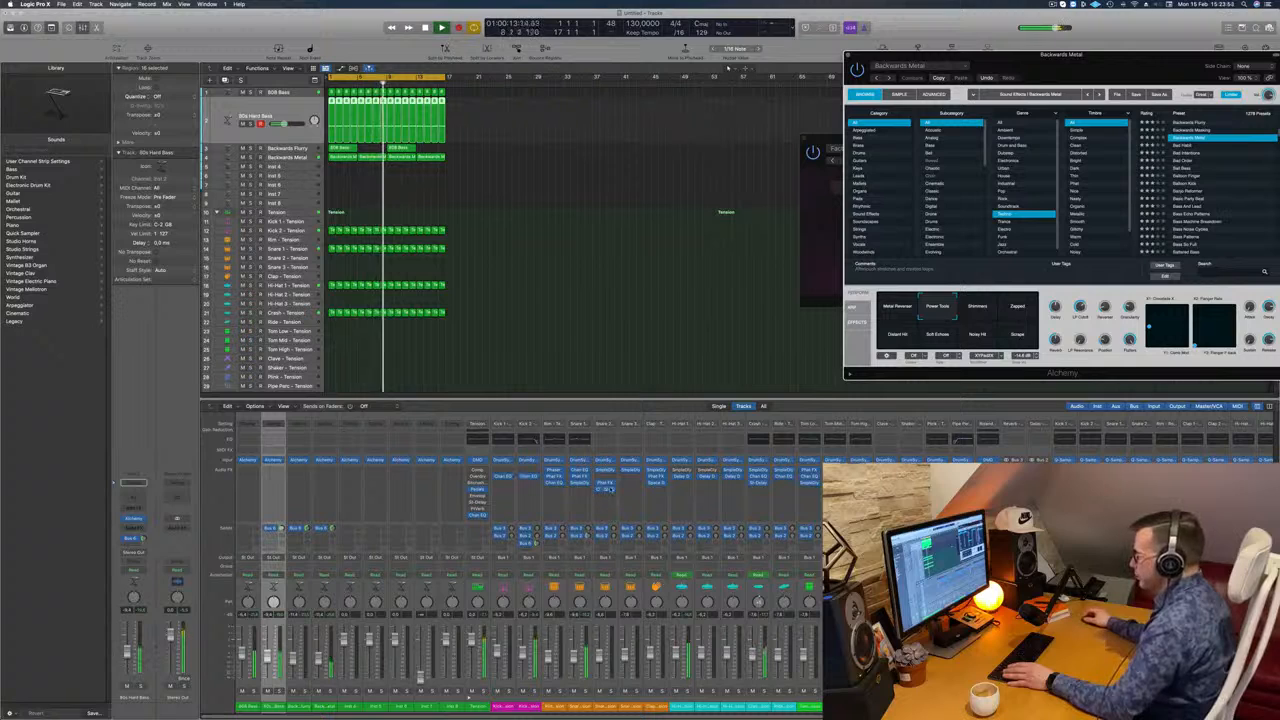
scroll(611, 497, "right", 5)
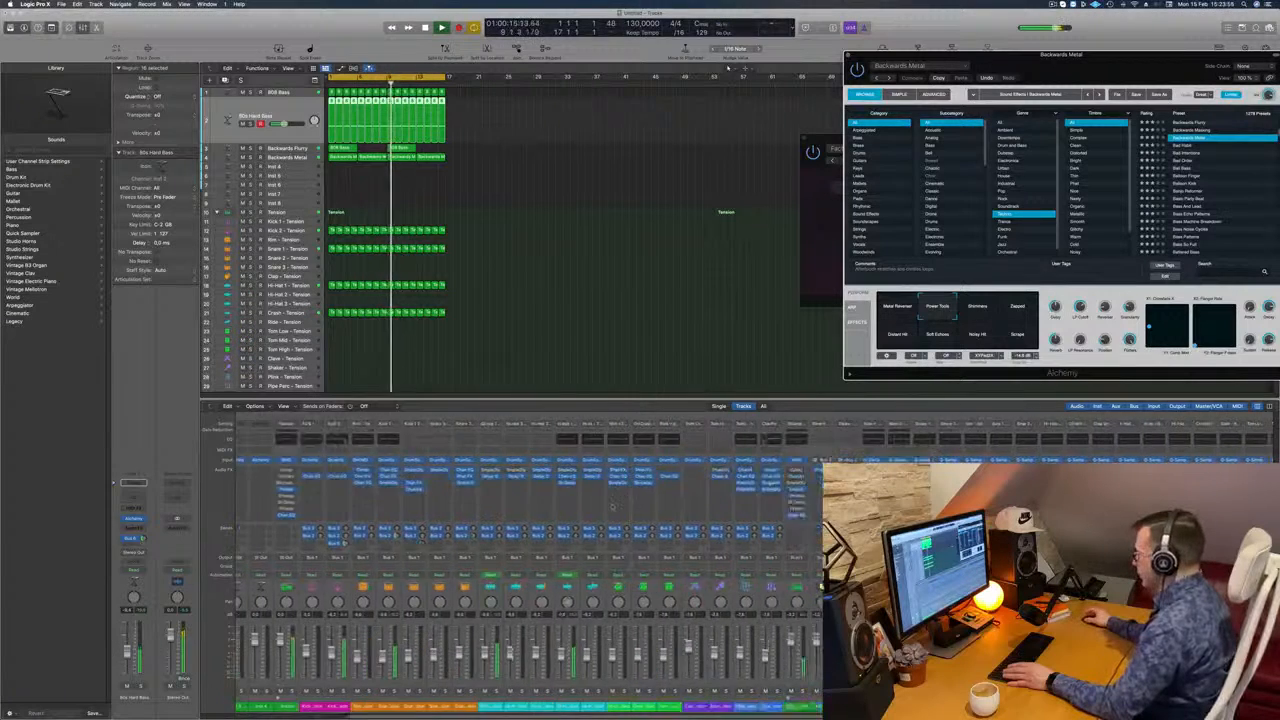
scroll(612, 506, "left", 5)
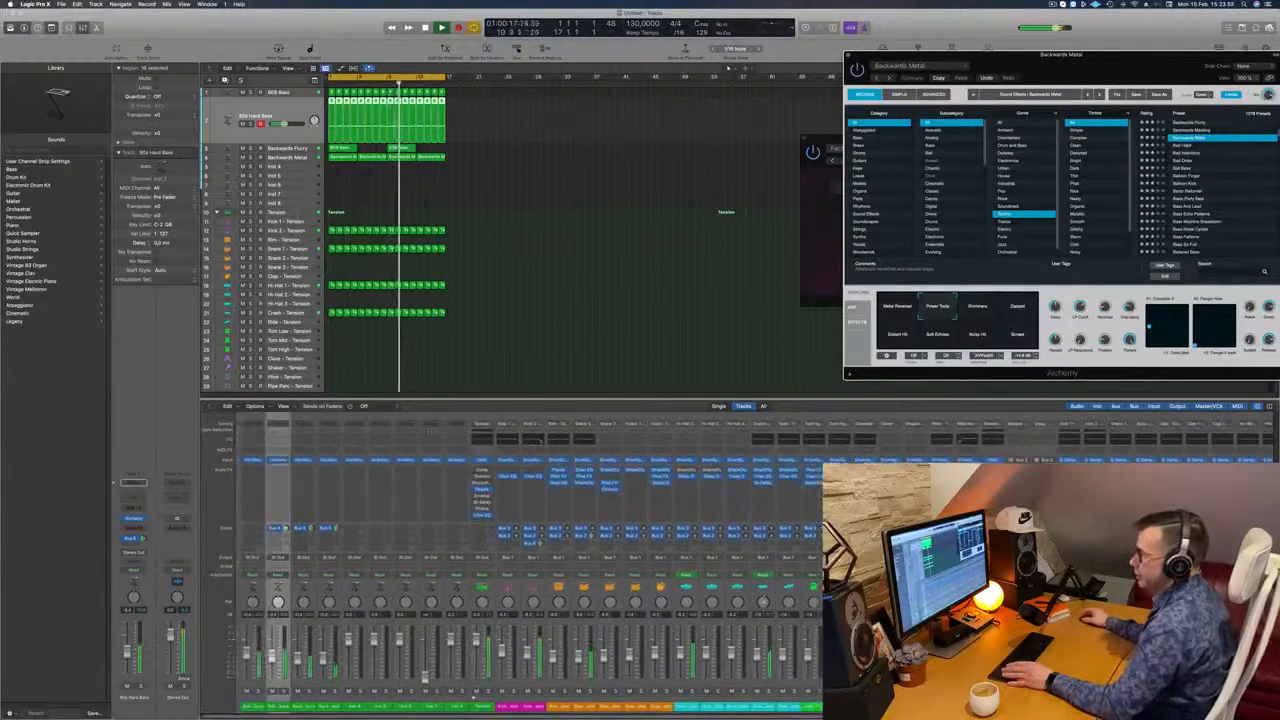
- Restart playback from the beginning and insert a Compressor on the 80s Hard Bass track
key("Return")
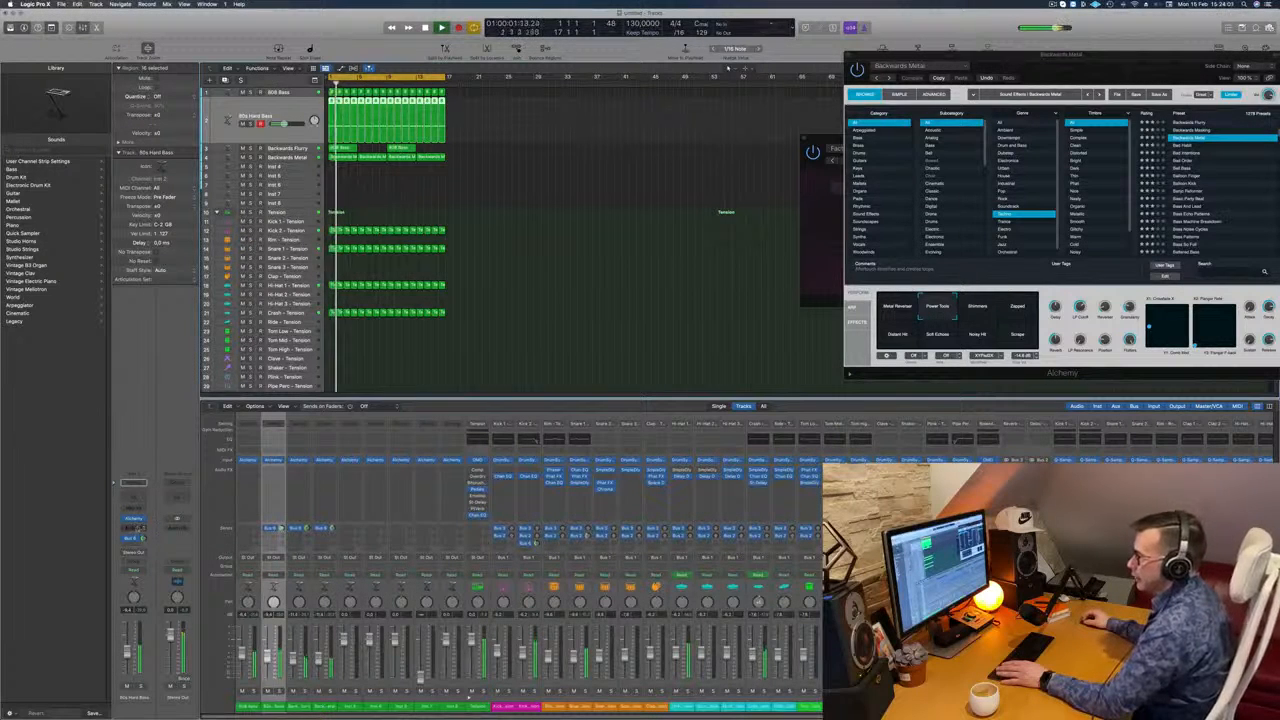
left_click(137, 528)
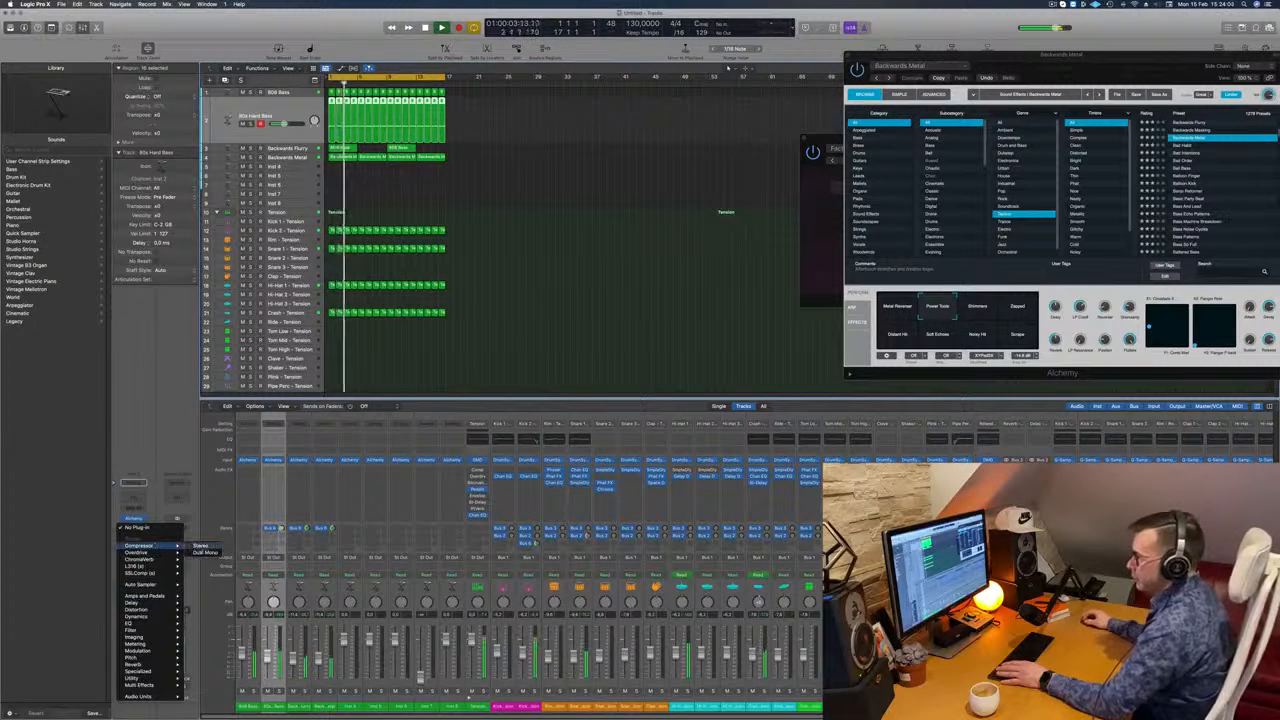
left_click(203, 551)
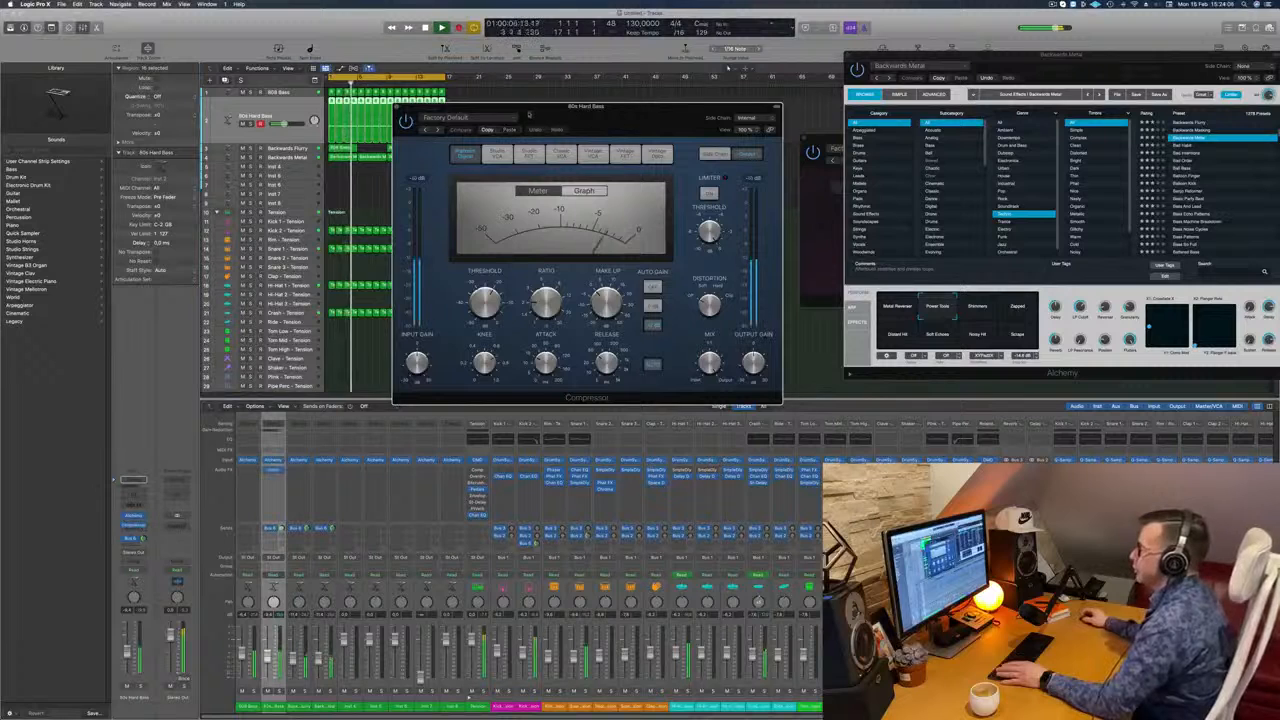
left_click_drag(523, 113, 487, 115)
- Set the compressor's side chain source to Kick 2 - Tension (Inst 10) and close the plug-in window
left_click(714, 119)
mouse_move(706, 137)
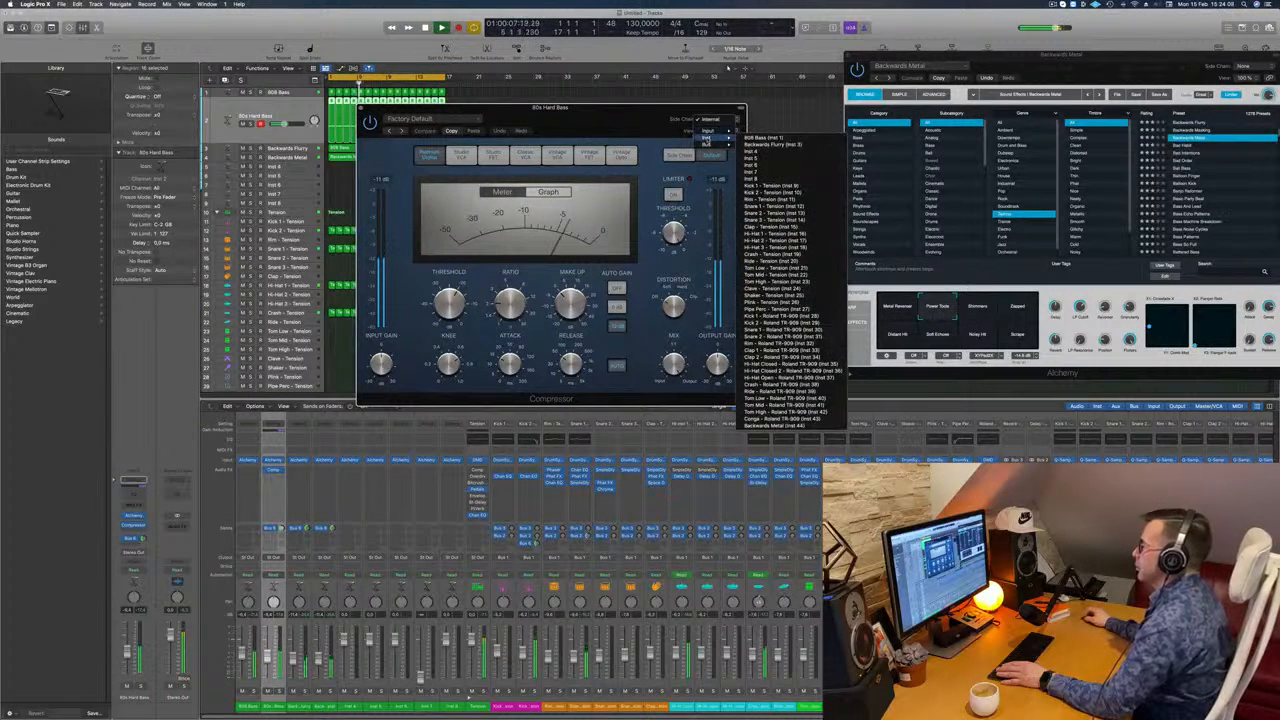
left_click(776, 192)
left_click_drag(600, 107, 636, 98)
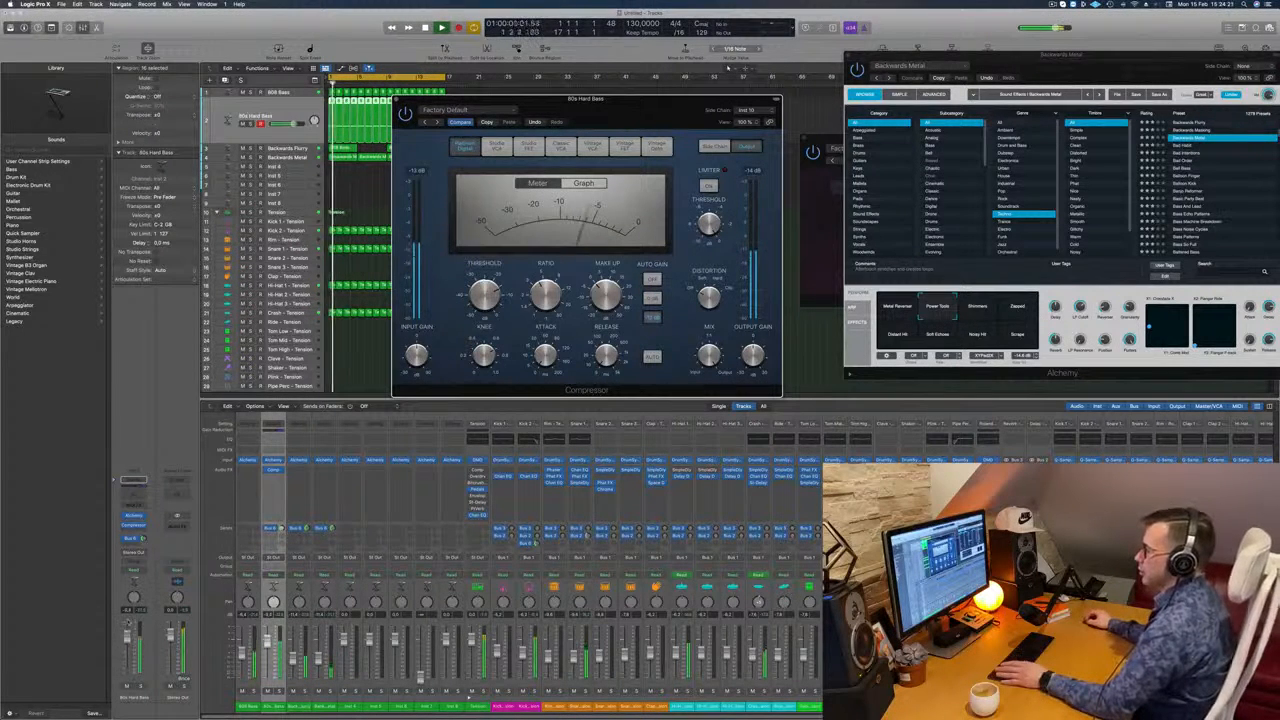
left_click(742, 66)
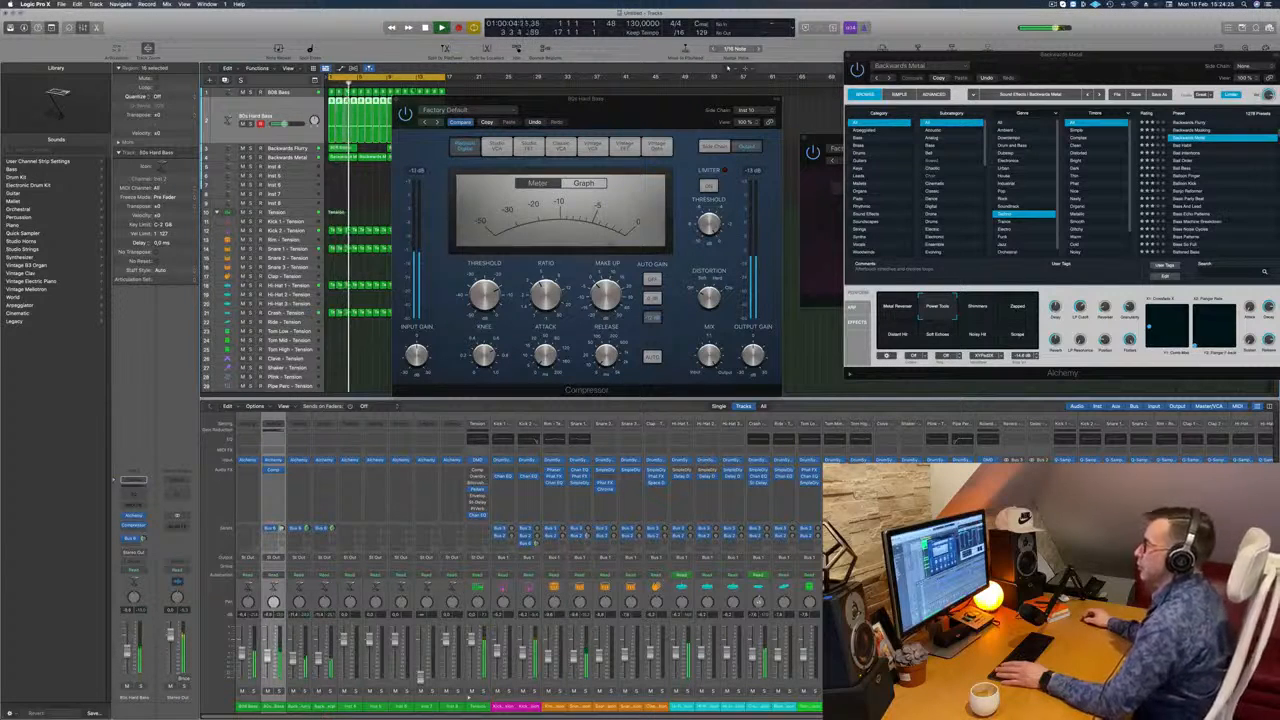
left_click(396, 100)
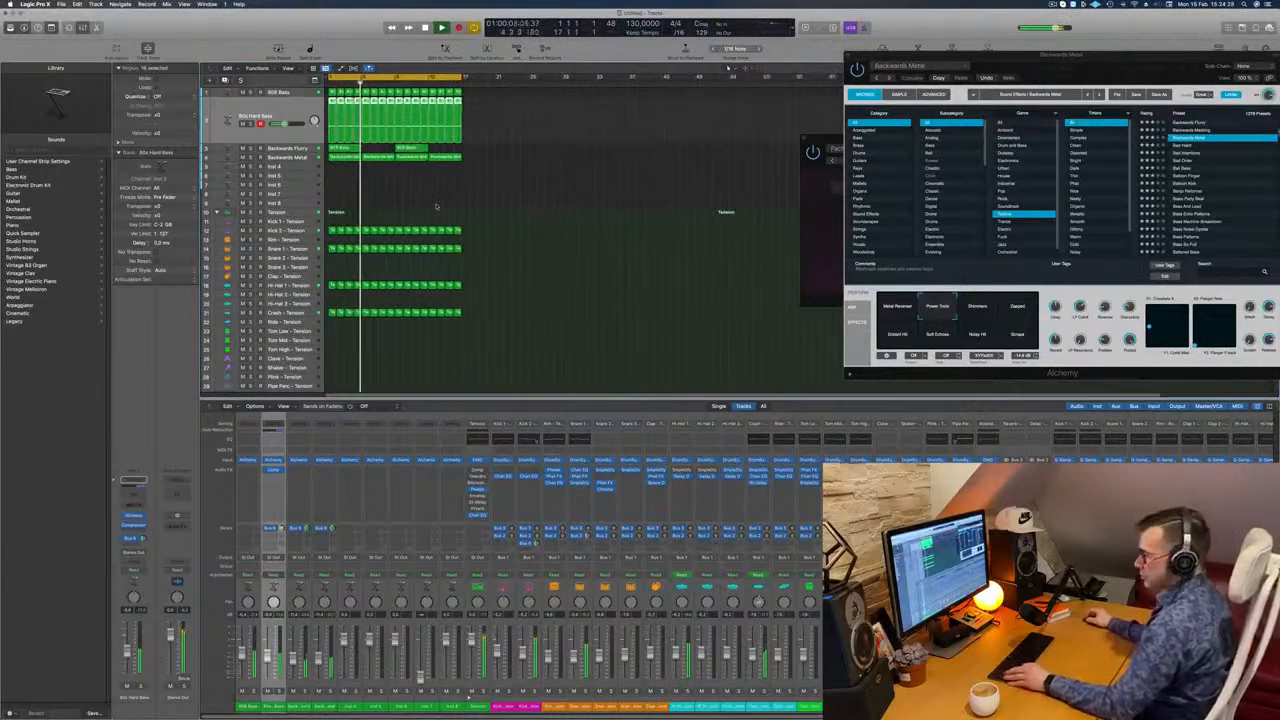
- Repeat all the regions once and extend the cycle range so the arrangement runs to bar 33
key("super+r")
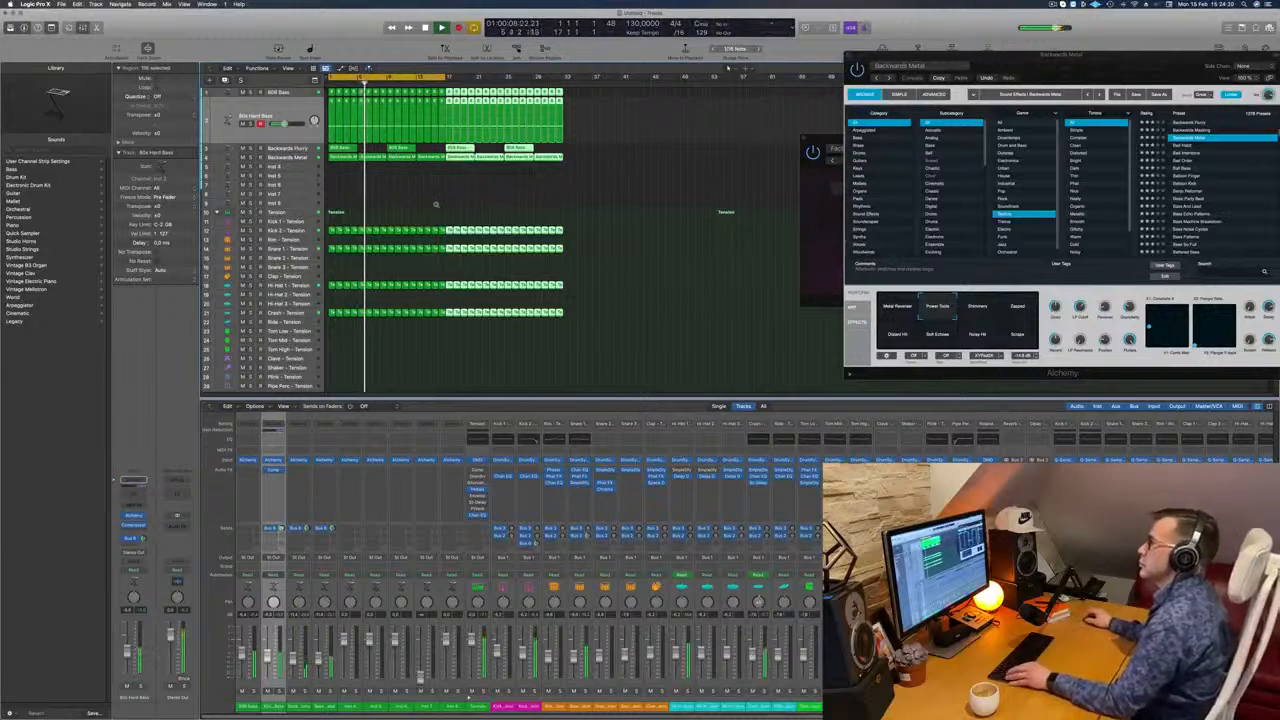
left_click(434, 221)
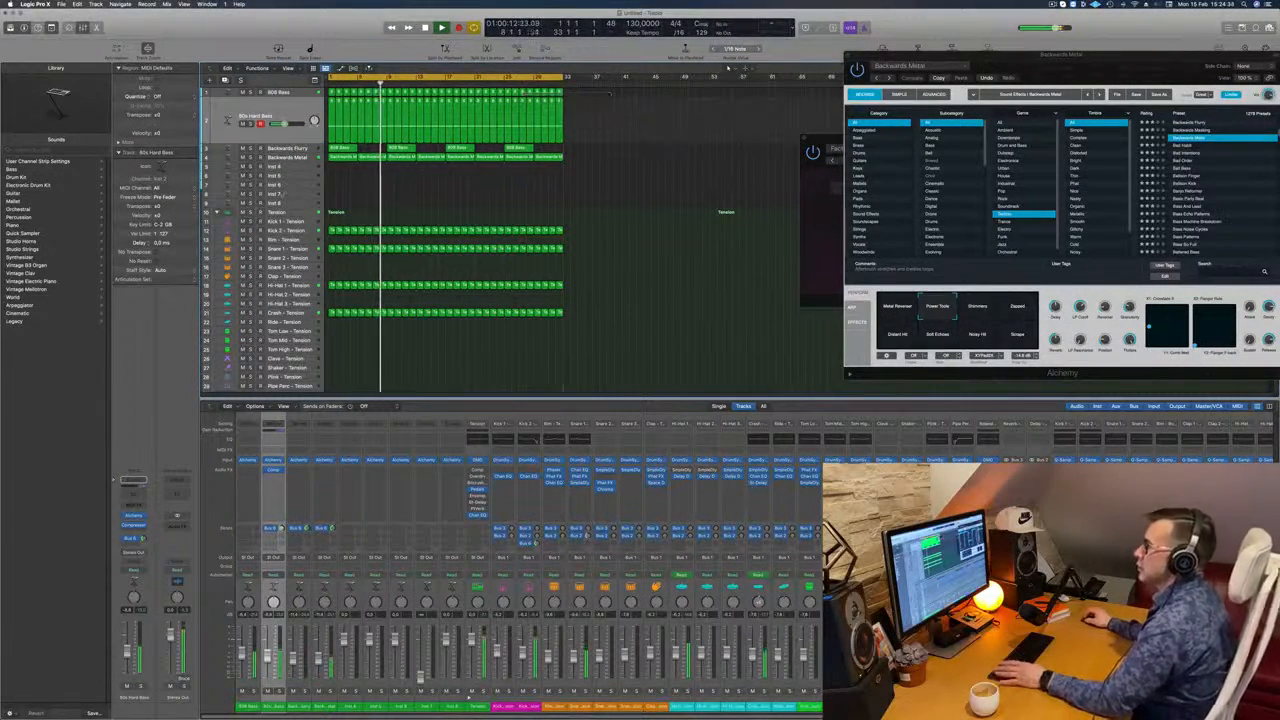
- Duplicate the Backwards Metal track with its settings and copy the first region of the Backwards Flurry track onto it
left_click(304, 160)
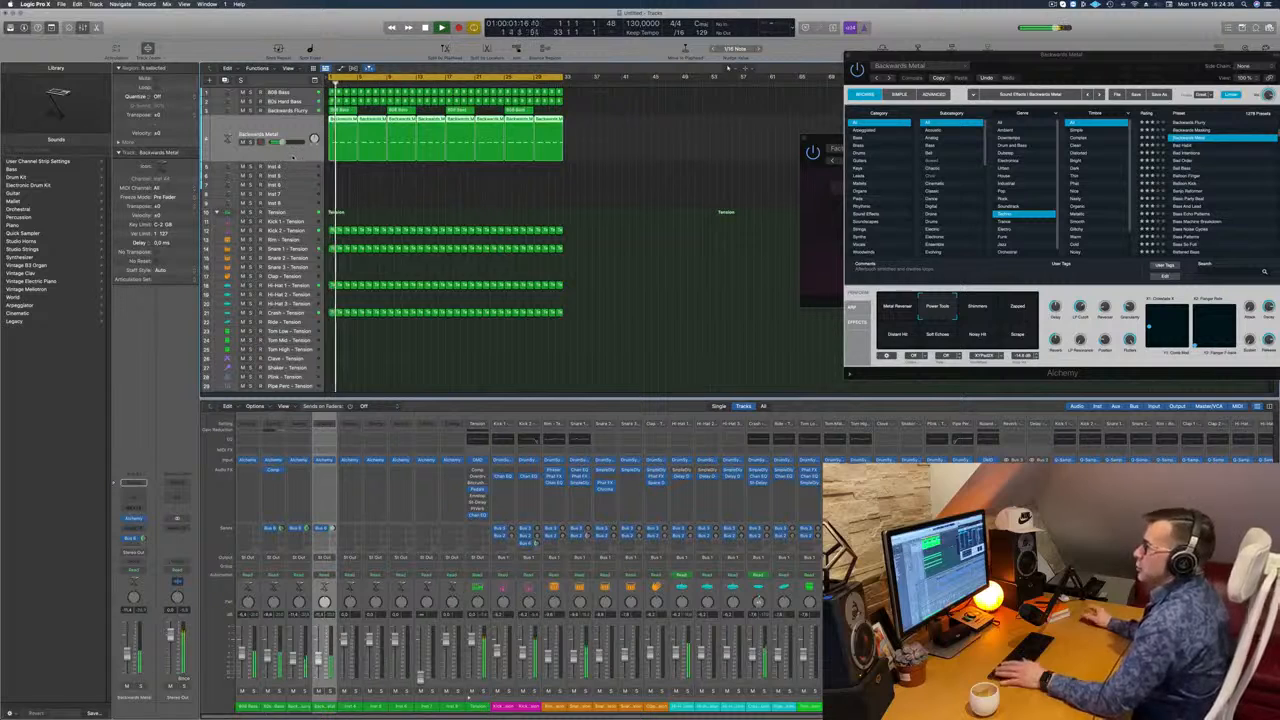
key("super+d")
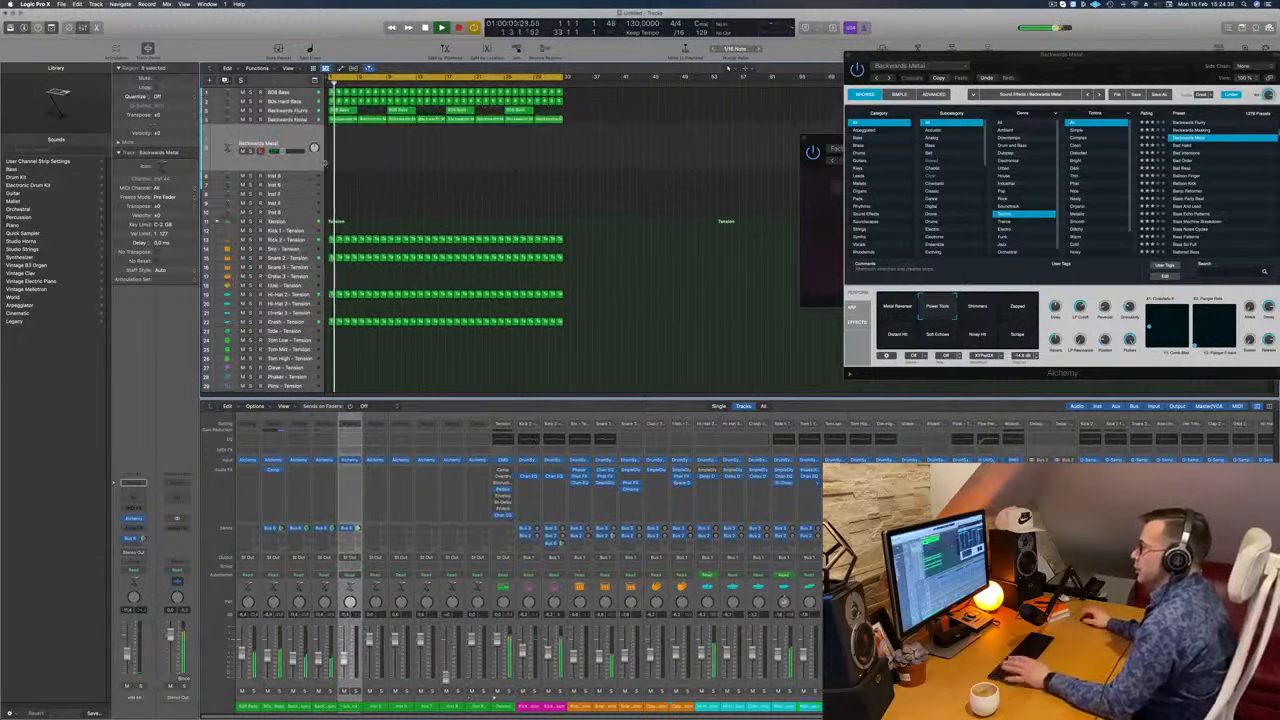
left_click(345, 111)
left_click_drag(342, 111, 341, 142)
- Stop playback and open the copied region on the new track in the Piano Roll
key("space")
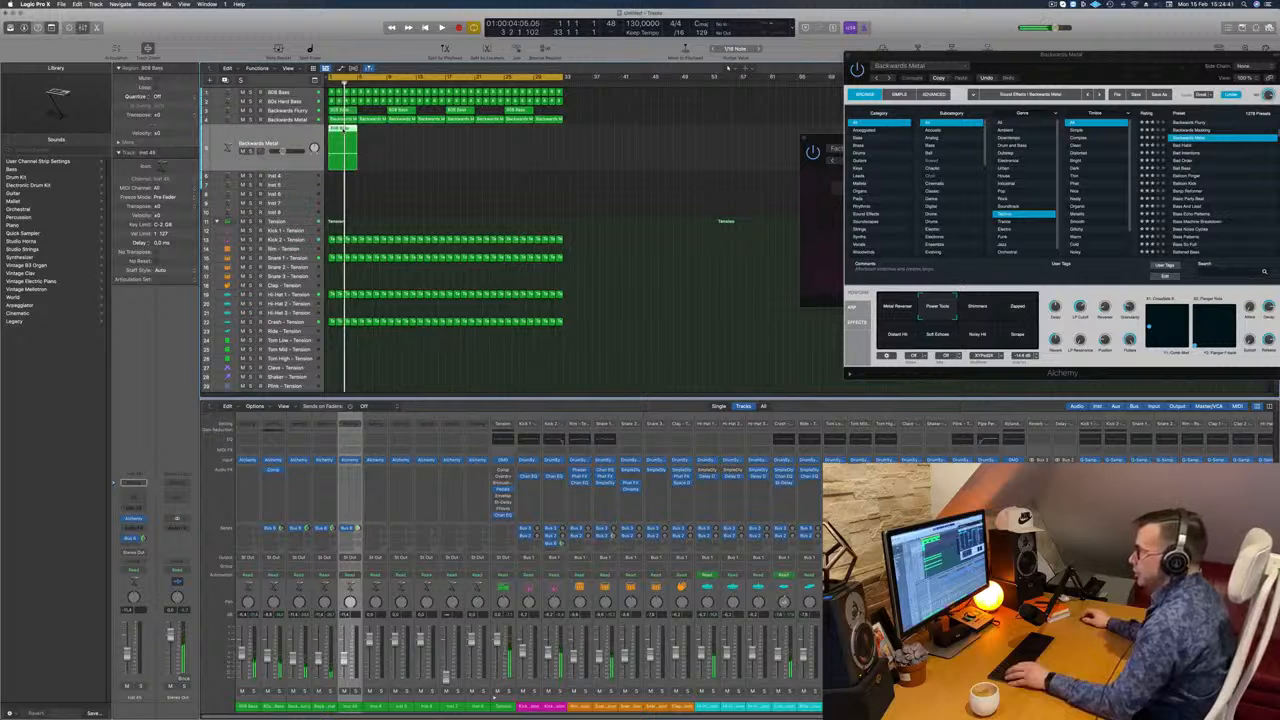
key("p")
scroll(404, 684, "down", 2)
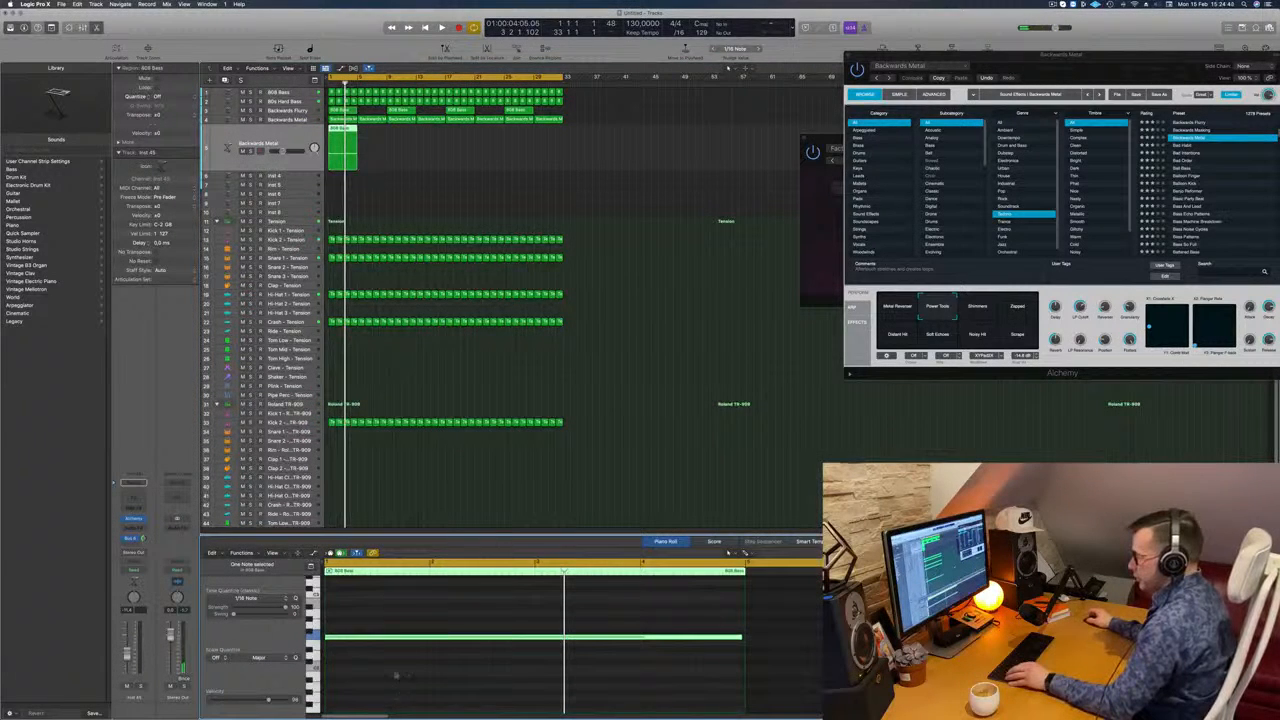
- Duplicate the long note of the region at a higher pitch in the Piano Roll and start playback to hear it
scroll(370, 675, "up", 3)
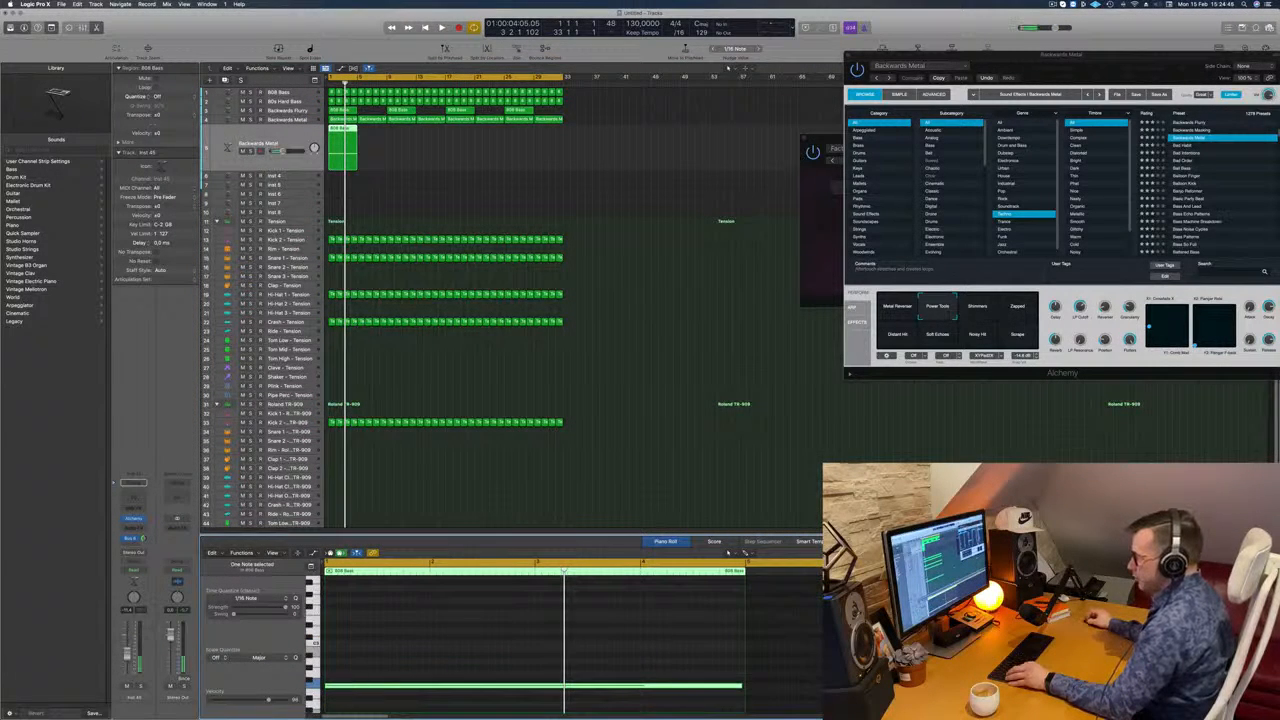
left_click_drag(345, 686, 346, 615)
key("space")
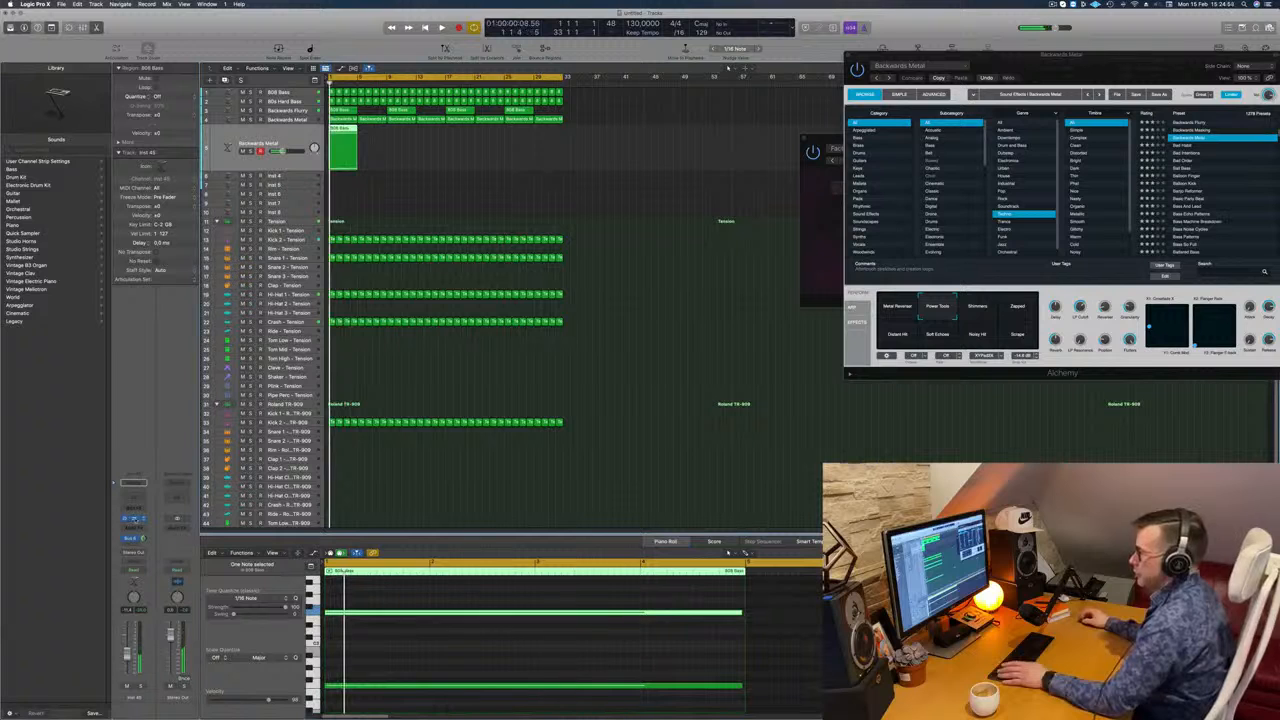
- Display the new Backwards Metal track's Alchemy instrument and listen to its layer within the arrangement, restarting playback from the beginning
left_click(135, 519)
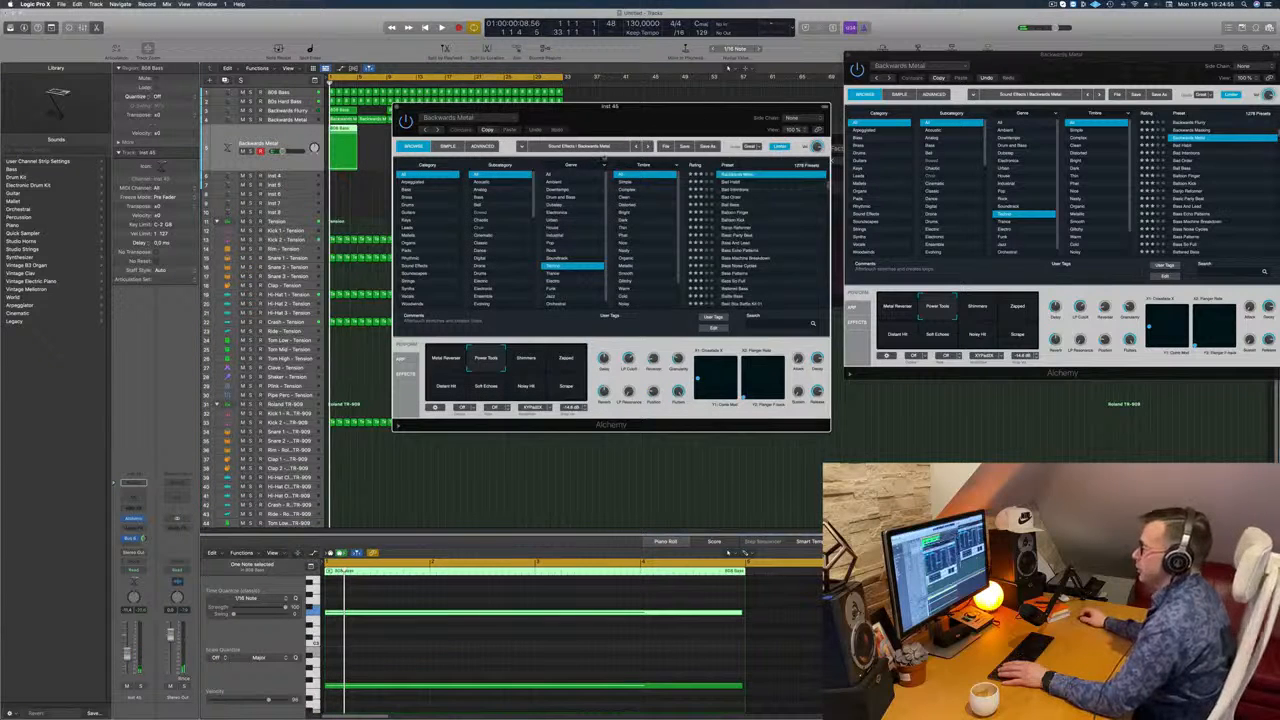
left_click_drag(663, 117, 603, 157)
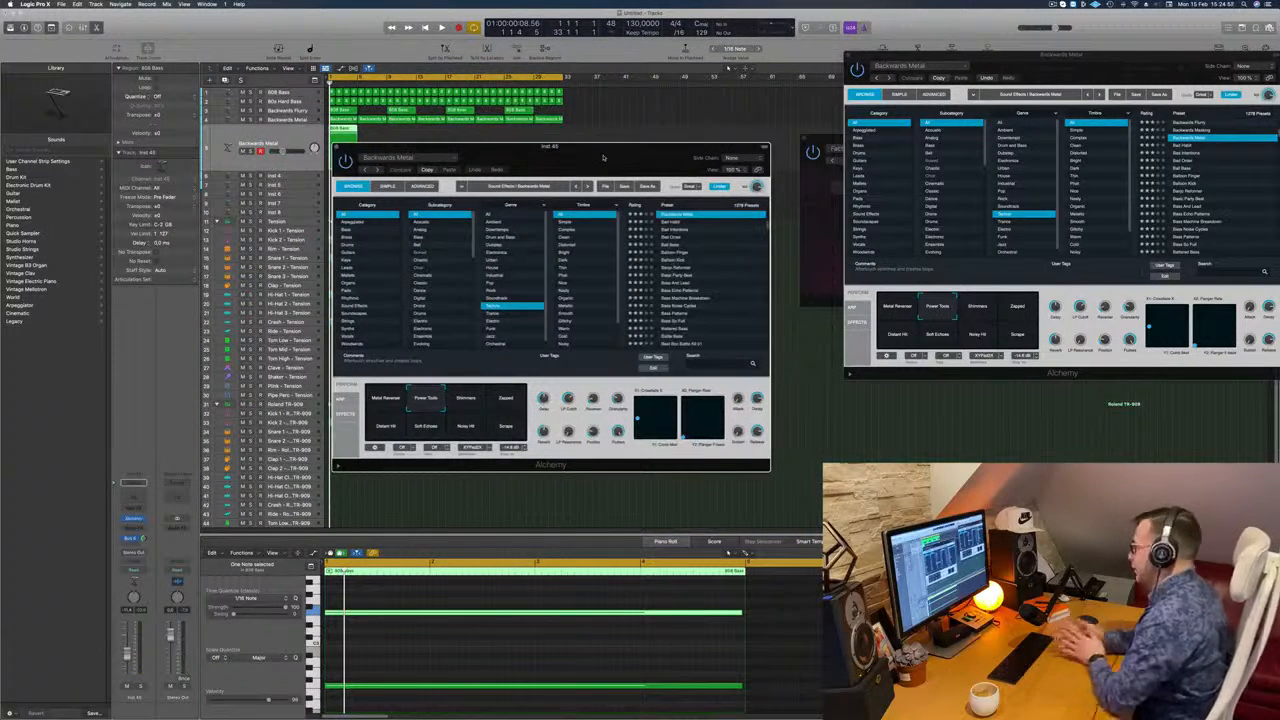
key("space")
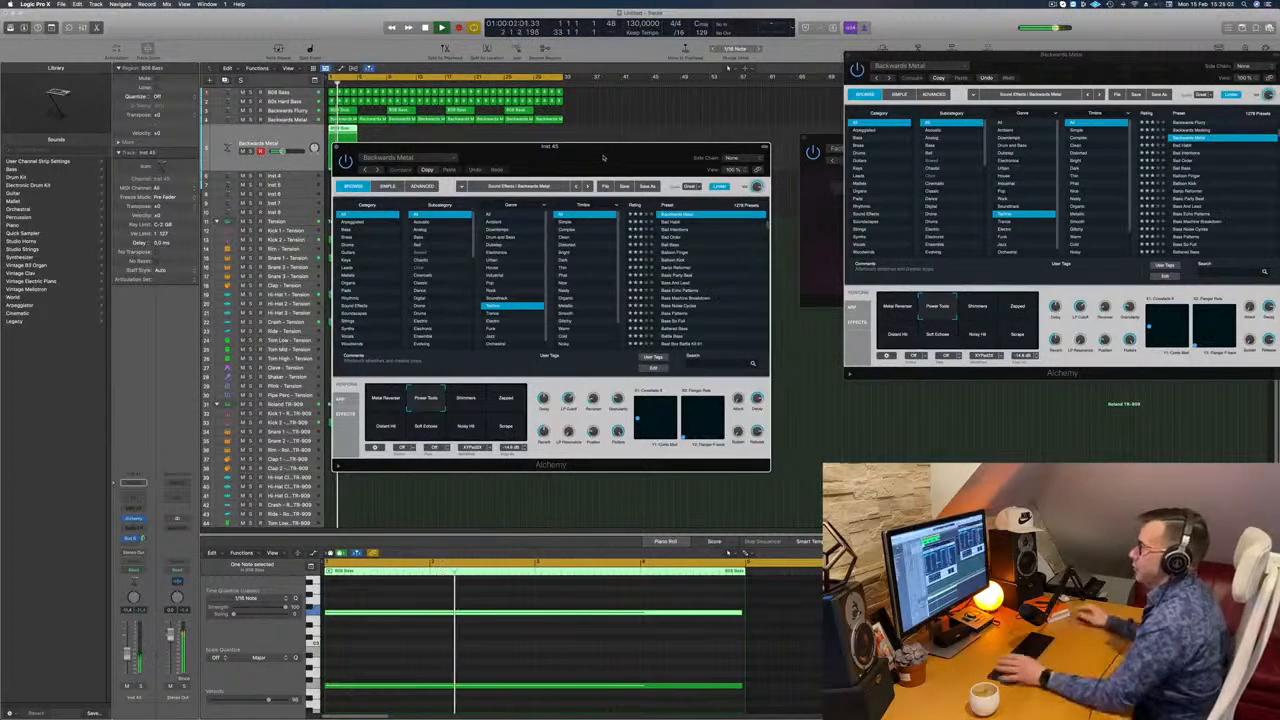
left_click_drag(603, 157, 761, 139)
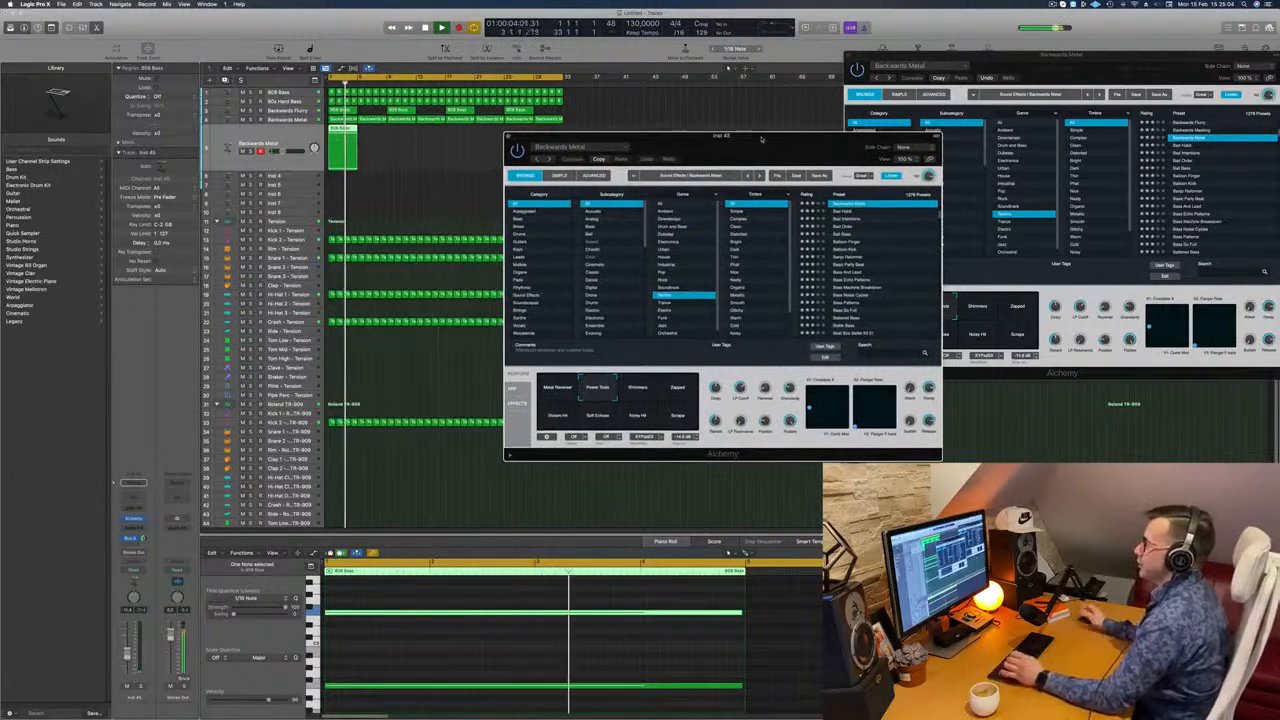
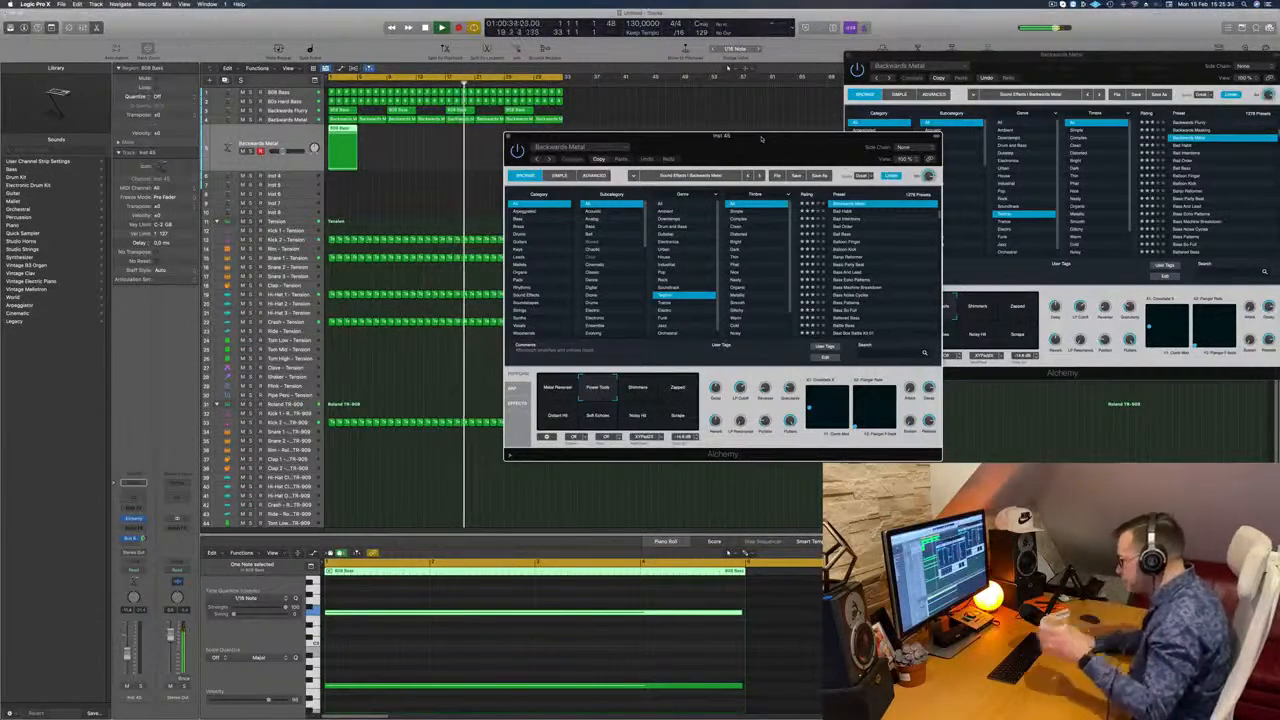
key("space")
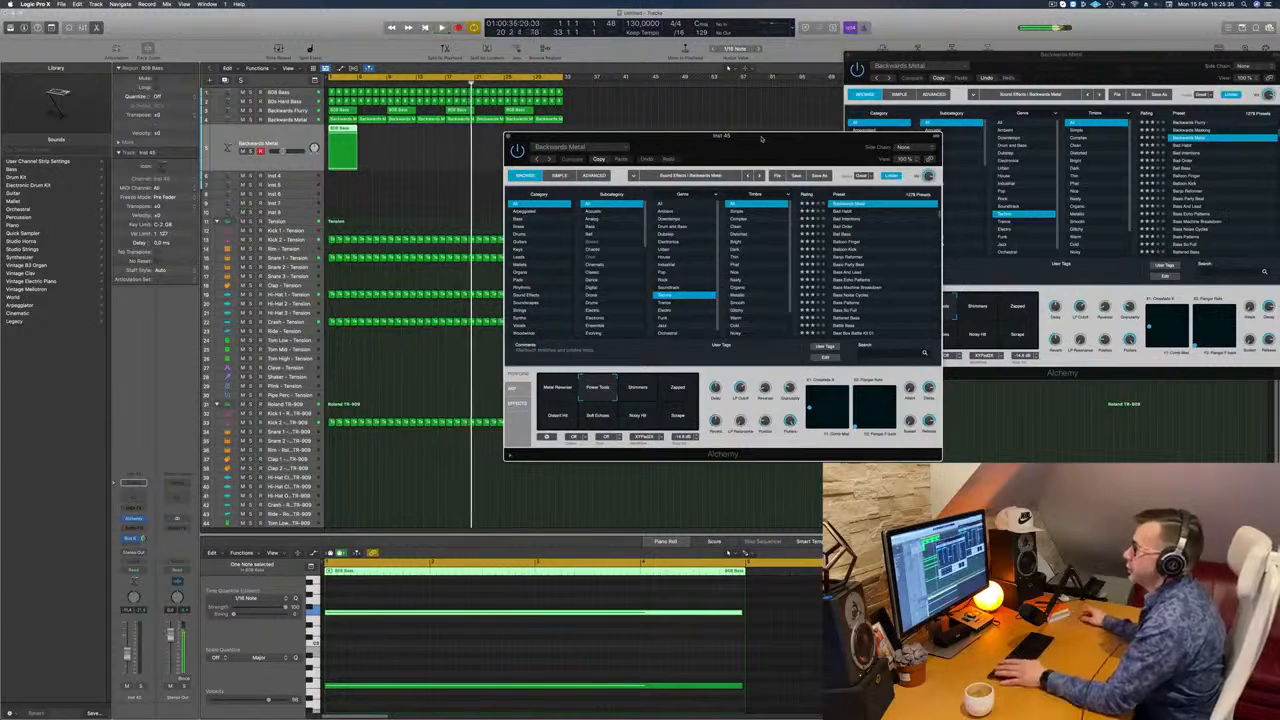
key("space")
key("space")
key("space")
key("space")
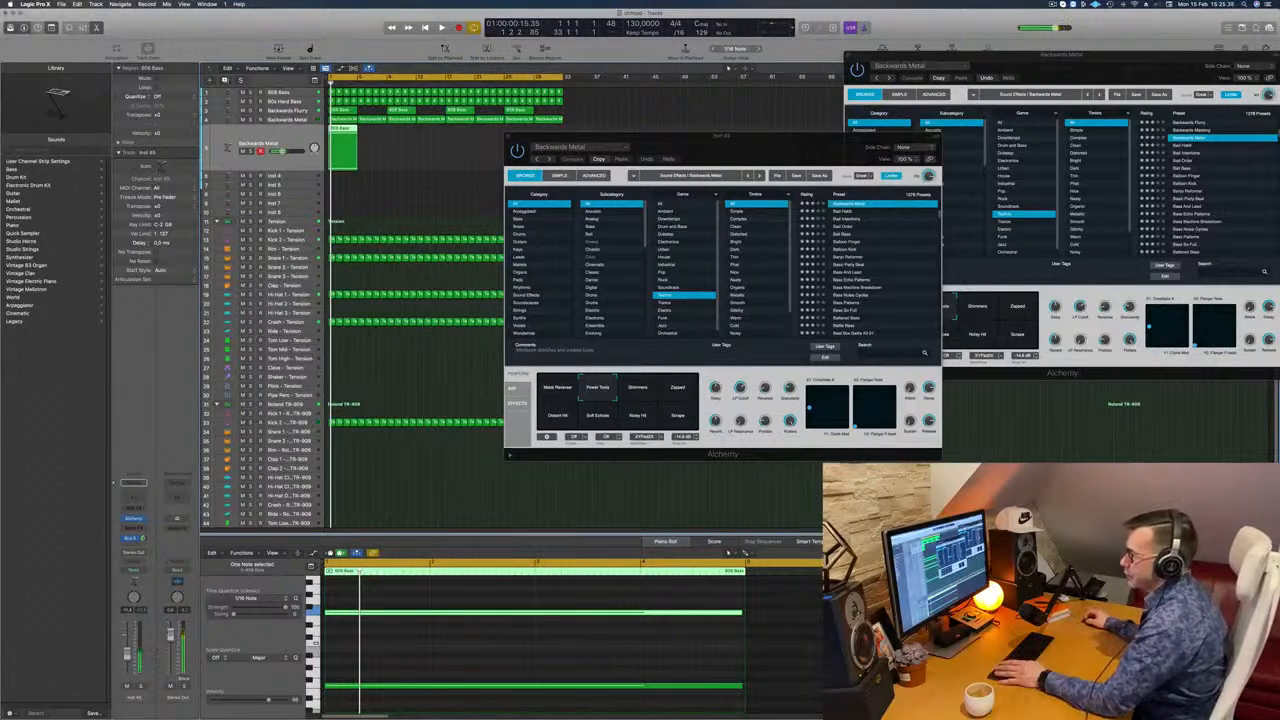
- Reopen the new track's Alchemy instrument and try its Shimmers performance variation during playback
left_click(134, 520)
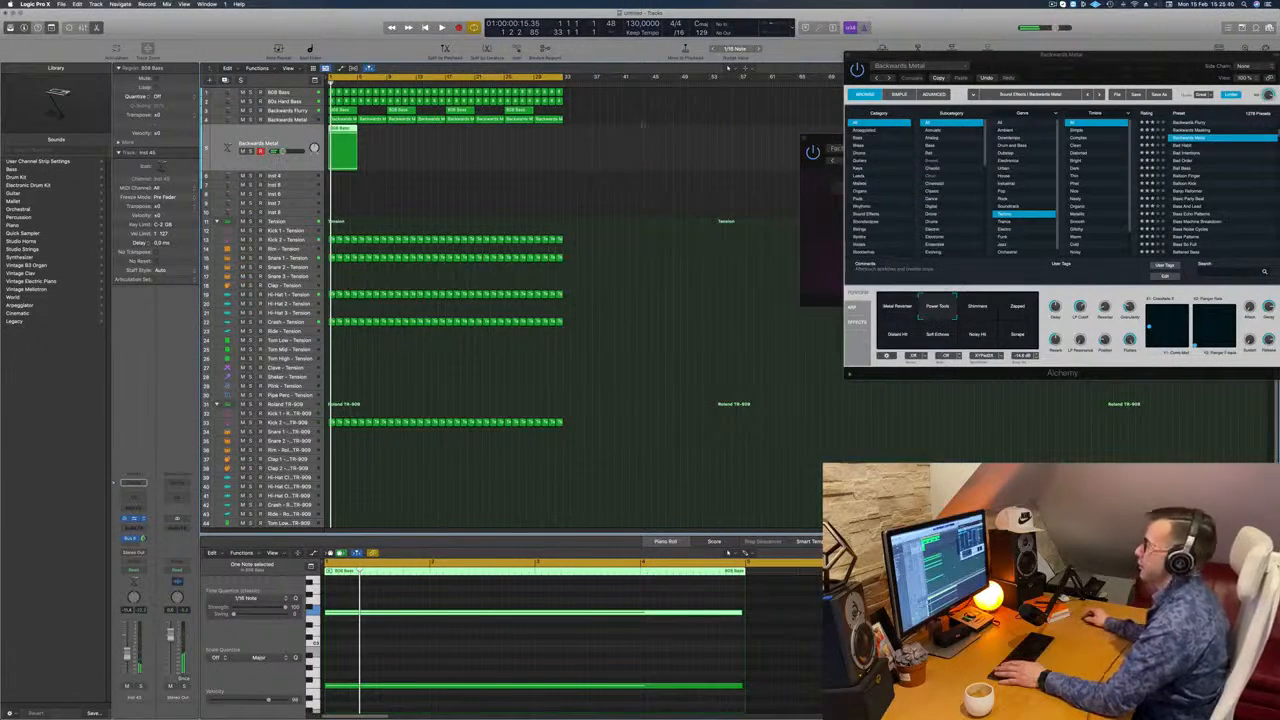
left_click_drag(736, 142, 624, 145)
key("space")
key("space")
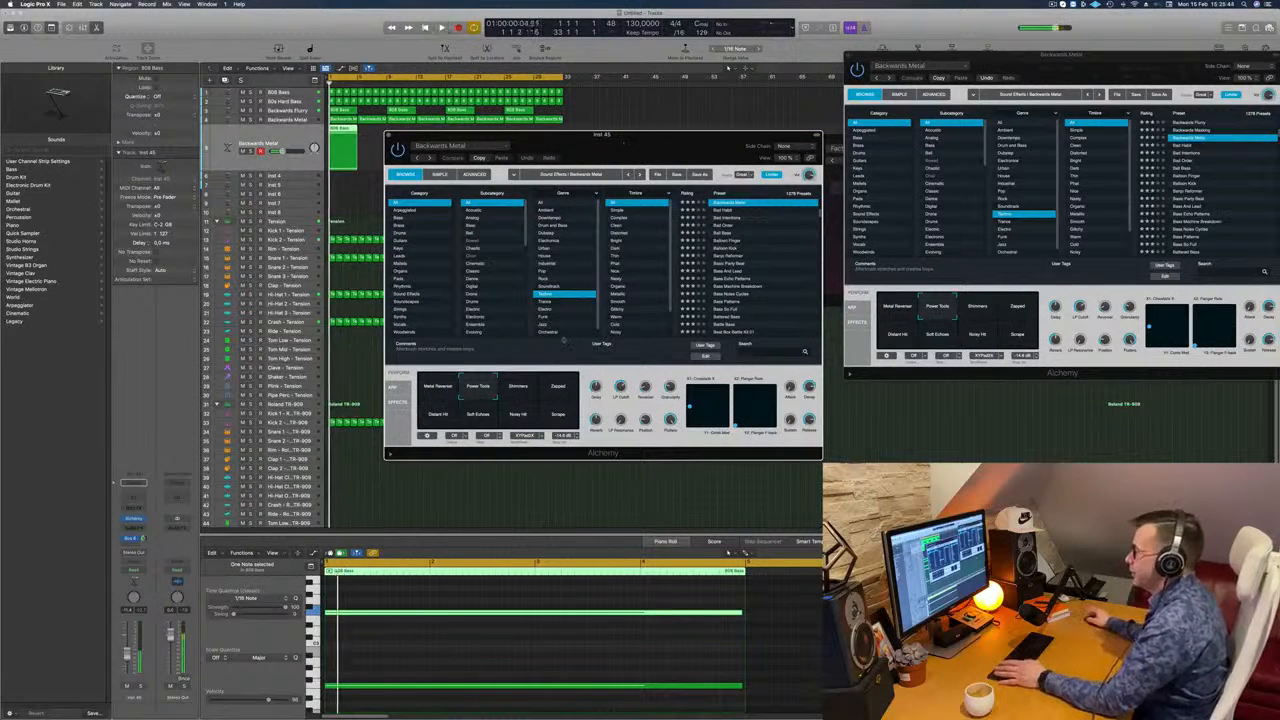
left_click(521, 392)
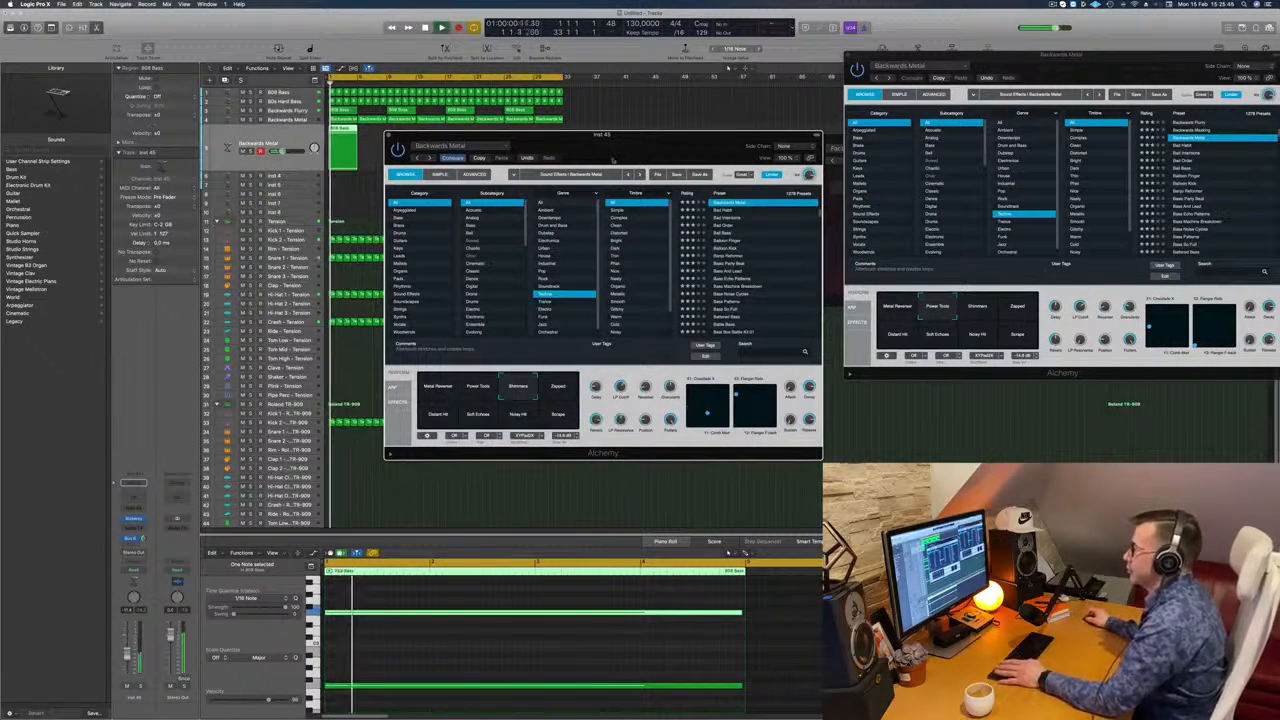
left_click_drag(613, 158, 674, 149)
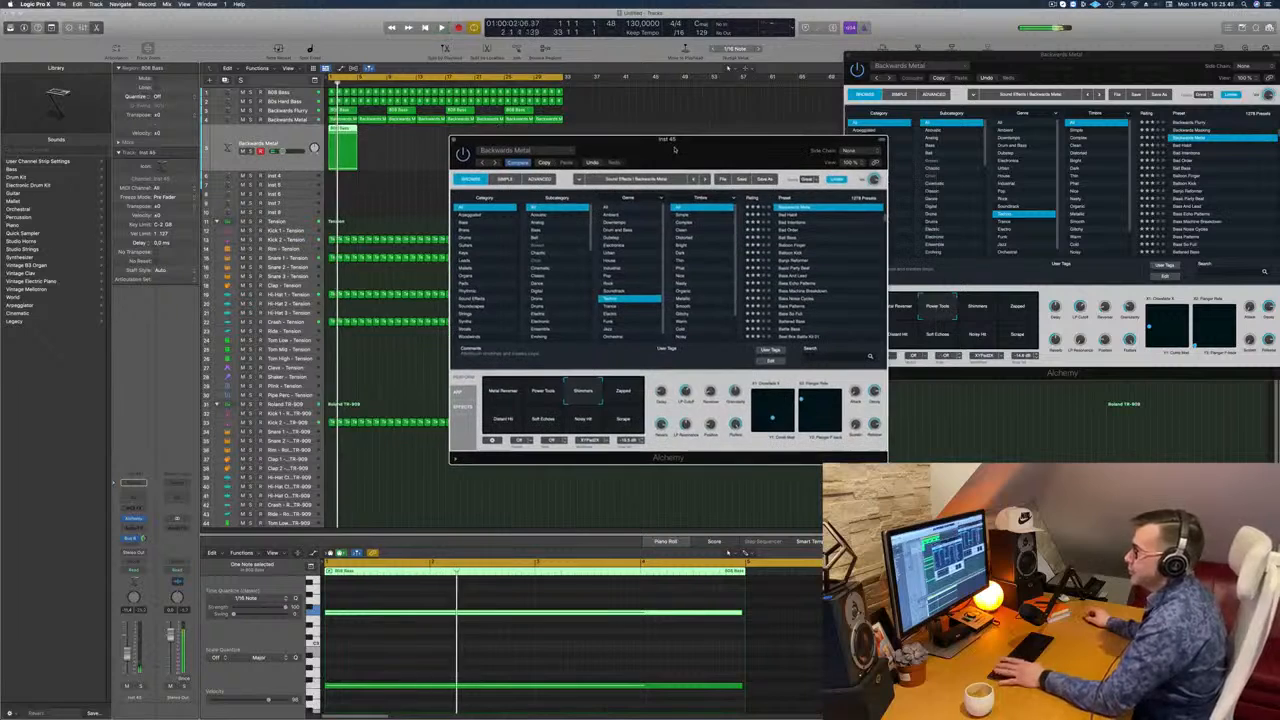
- Audition the Zapped, Distant Hit, Soft Echoes, Noisy Hit and Scrape variations of the Backwards Metal preset
left_click(128, 655)
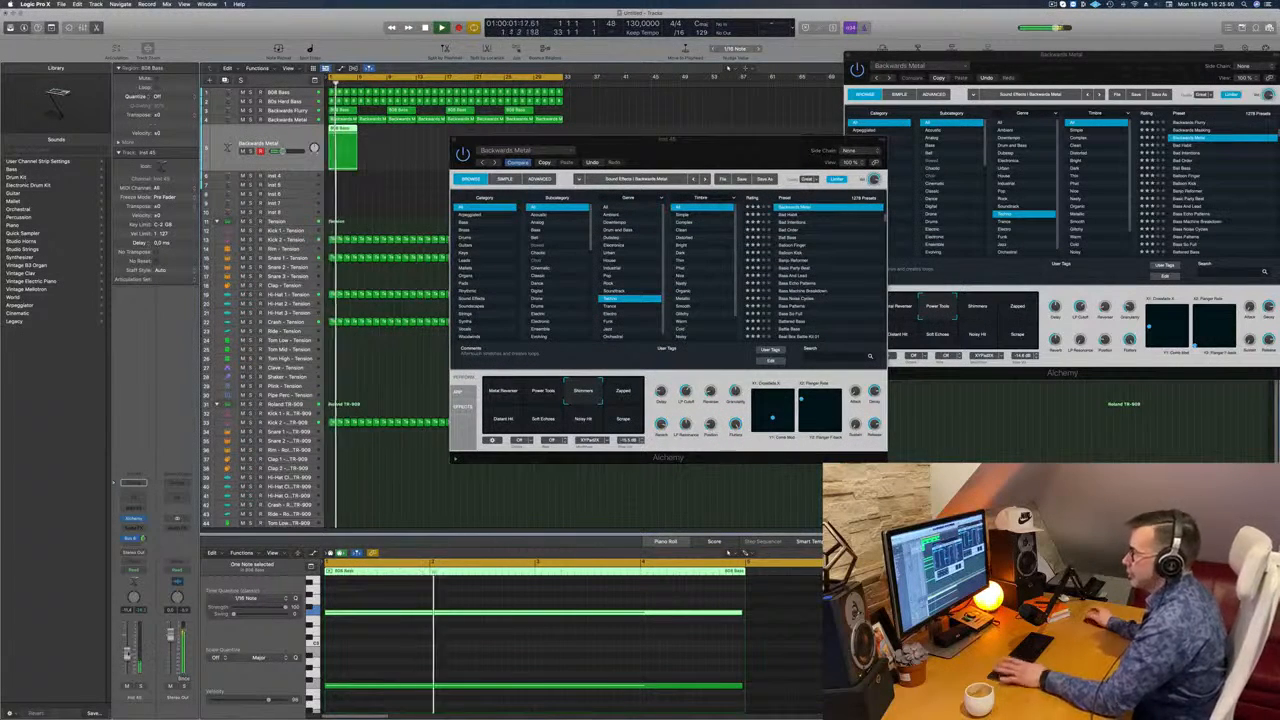
left_click(626, 394)
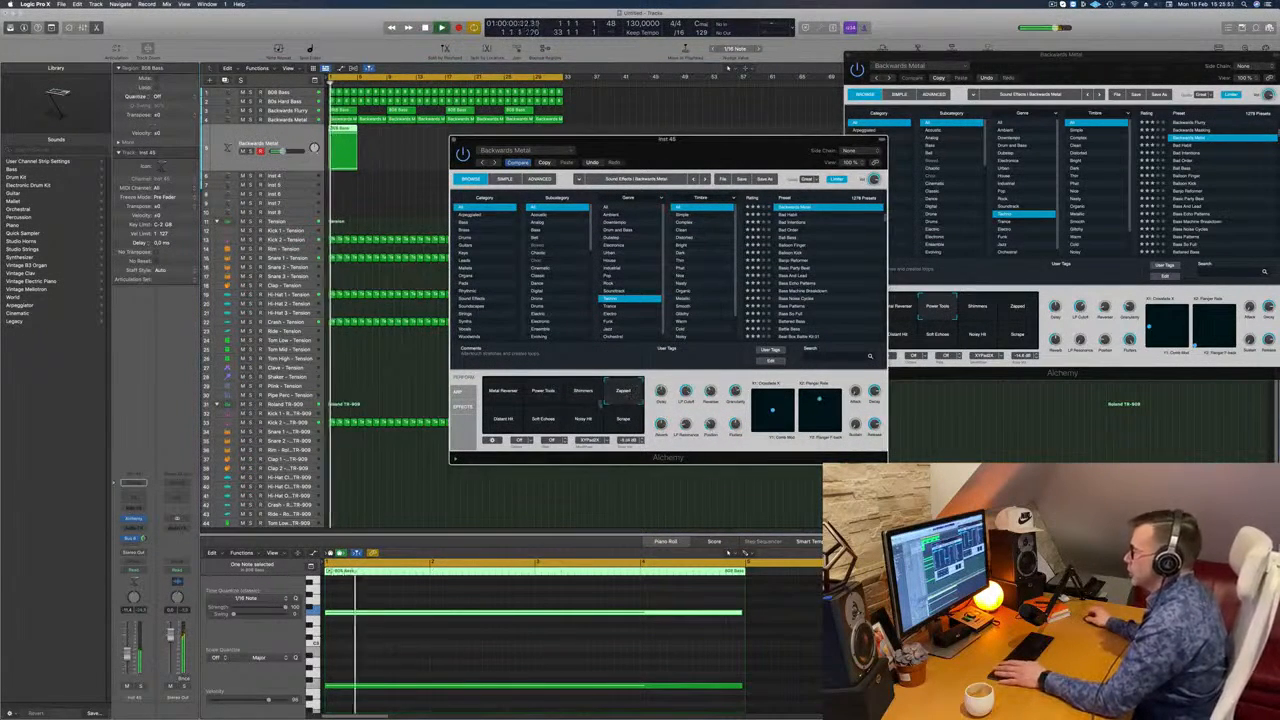
left_click(504, 424)
left_click(545, 420)
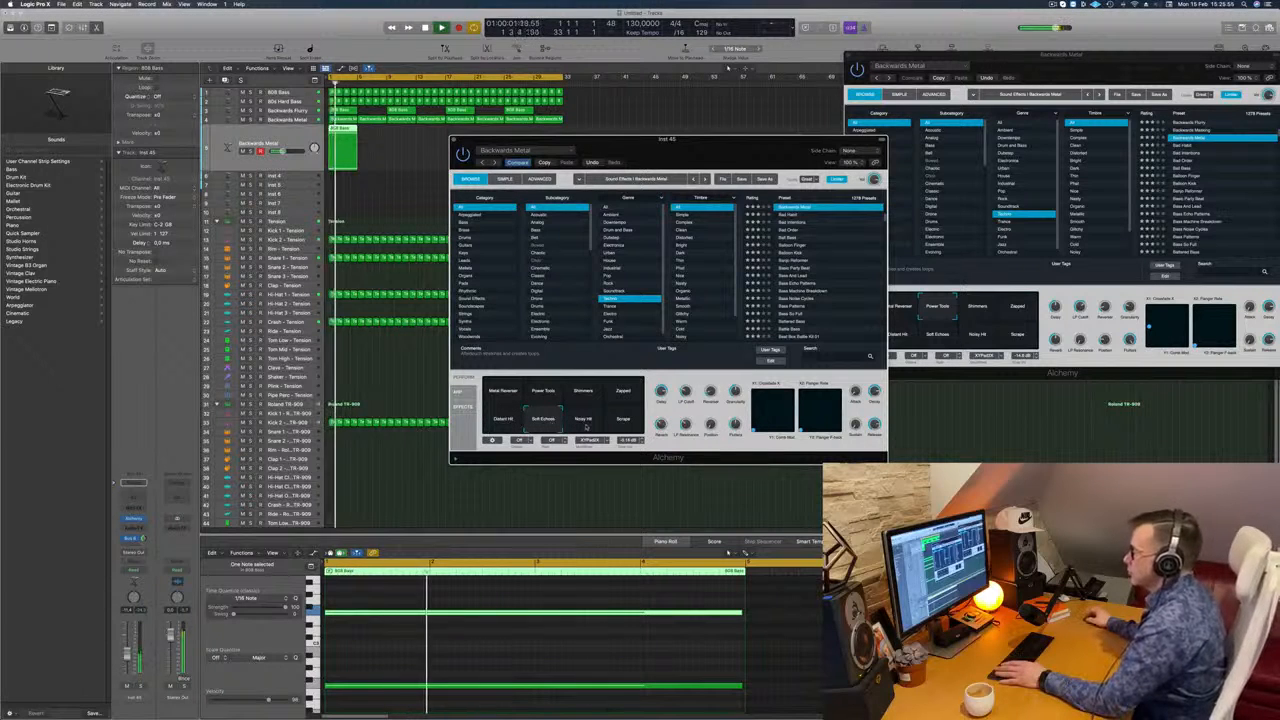
left_click(586, 425)
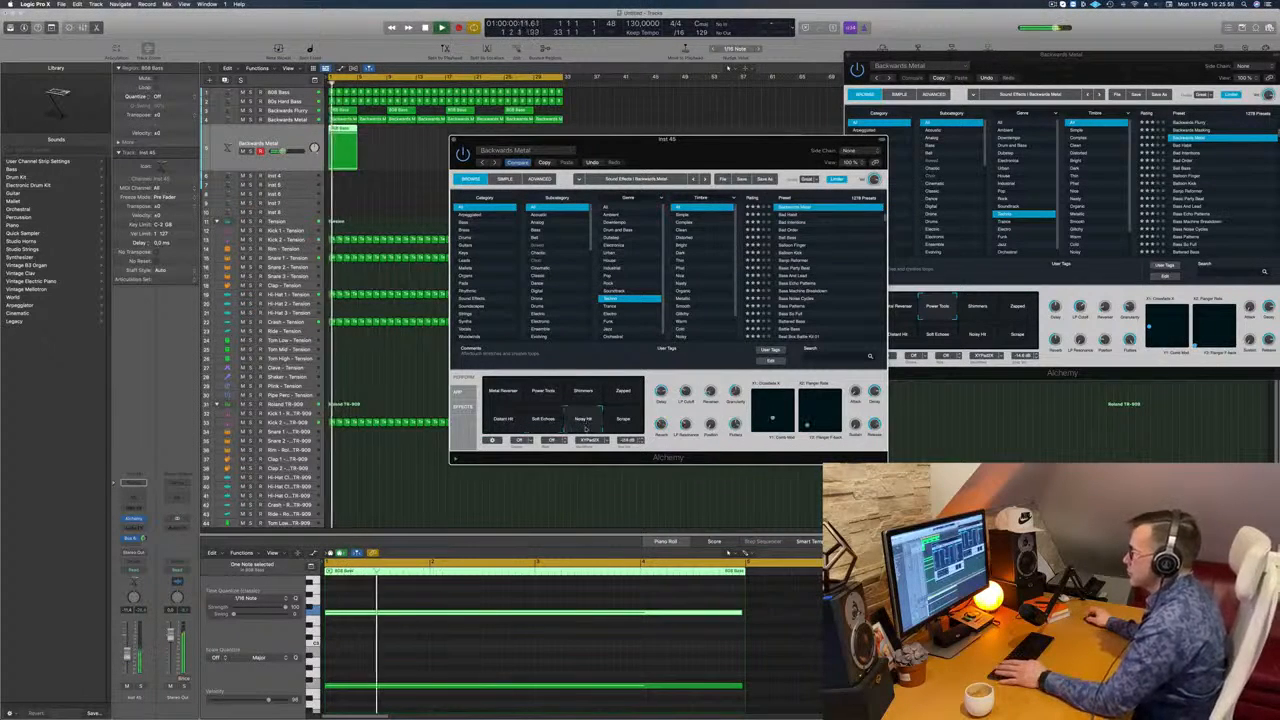
left_click(624, 424)
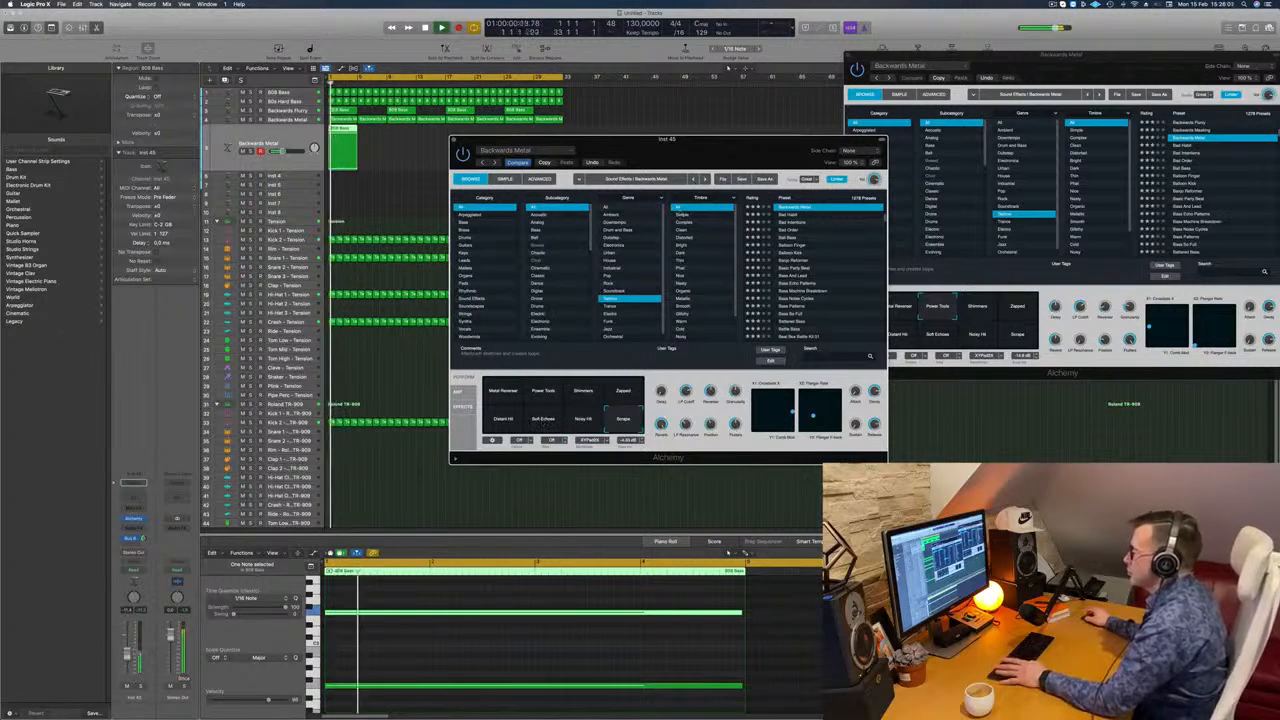
left_click_drag(722, 155, 813, 106)
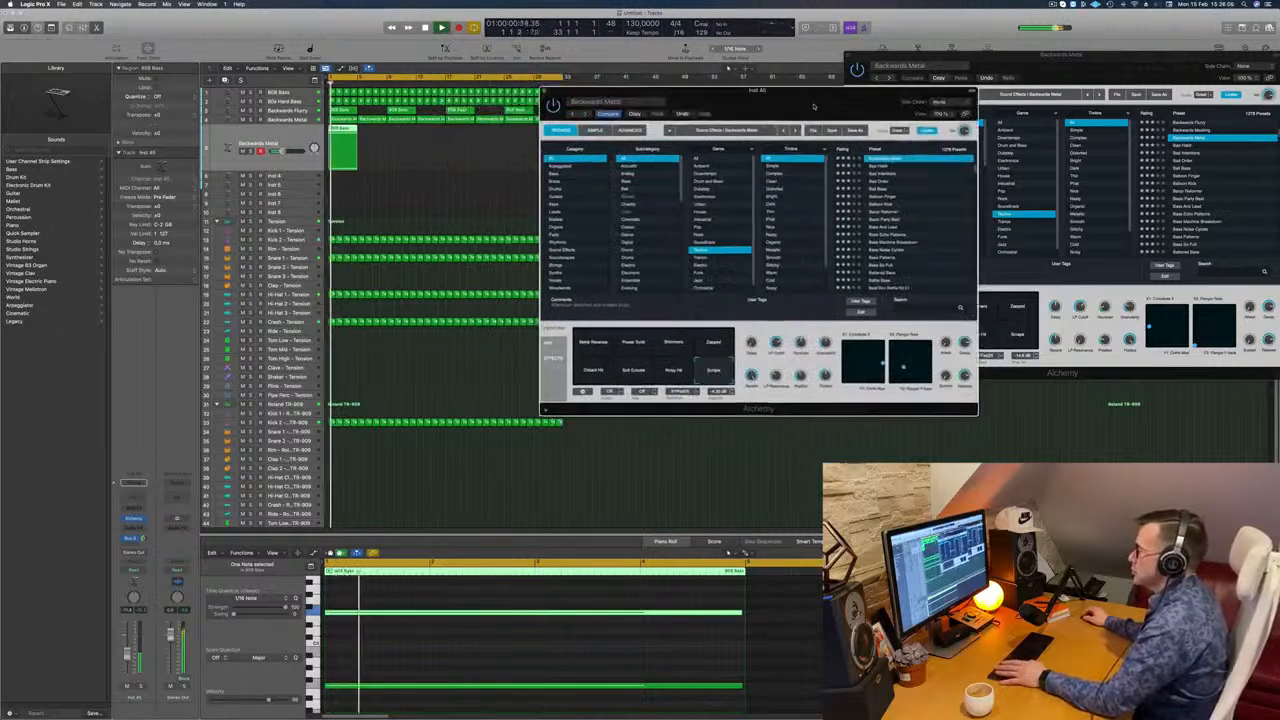
- Compare all the Backwards Metal variations again from Metal Reverser onwards and choose Soft Echoes for the track
left_click(596, 372)
left_click(593, 345)
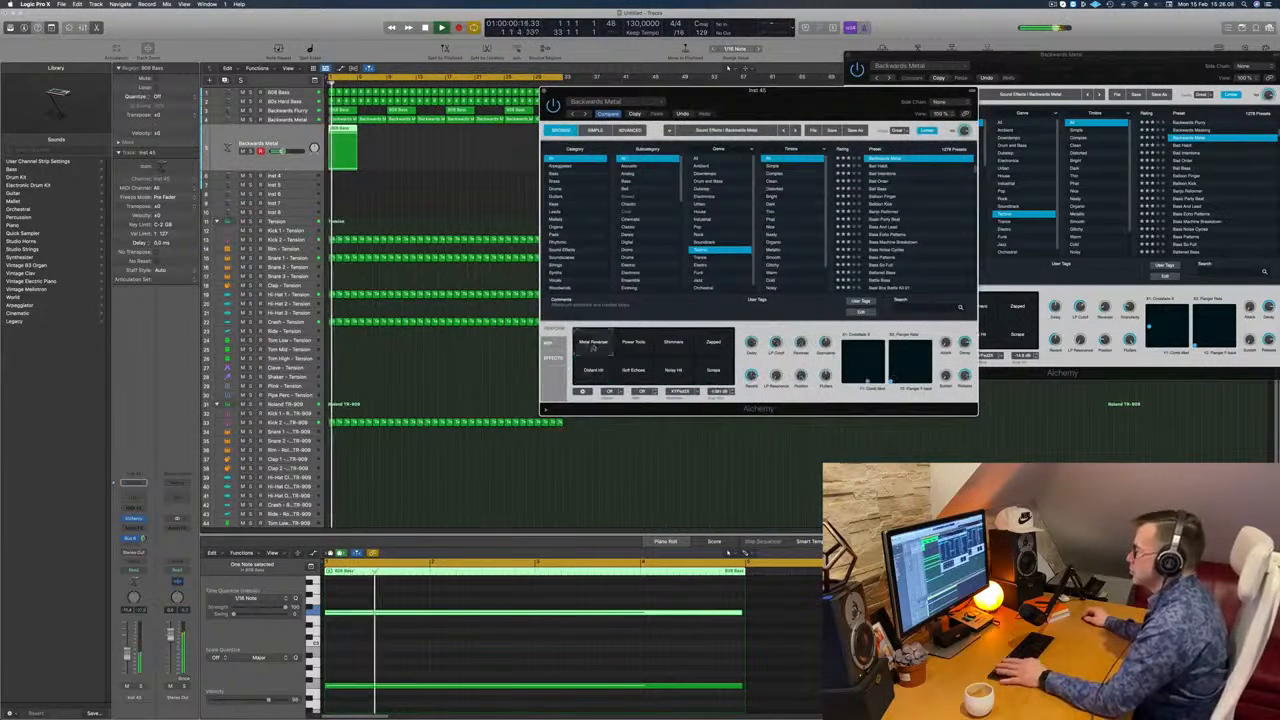
left_click(634, 346)
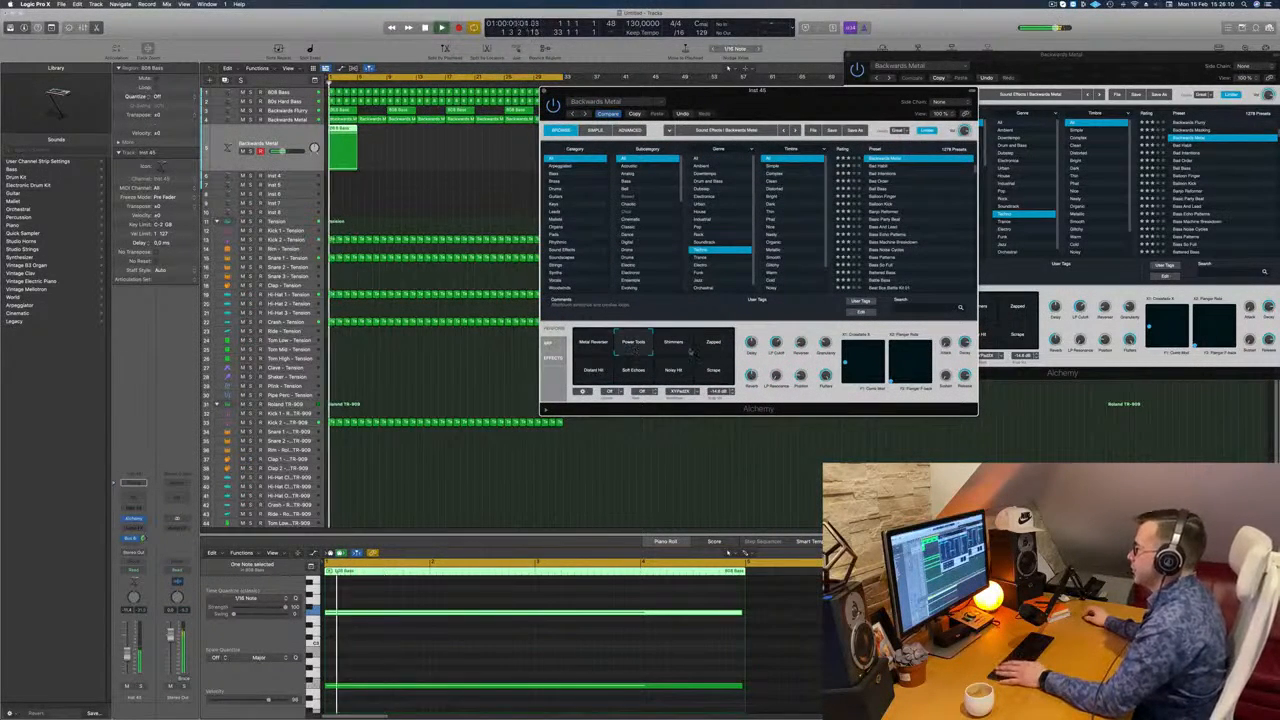
left_click(675, 346)
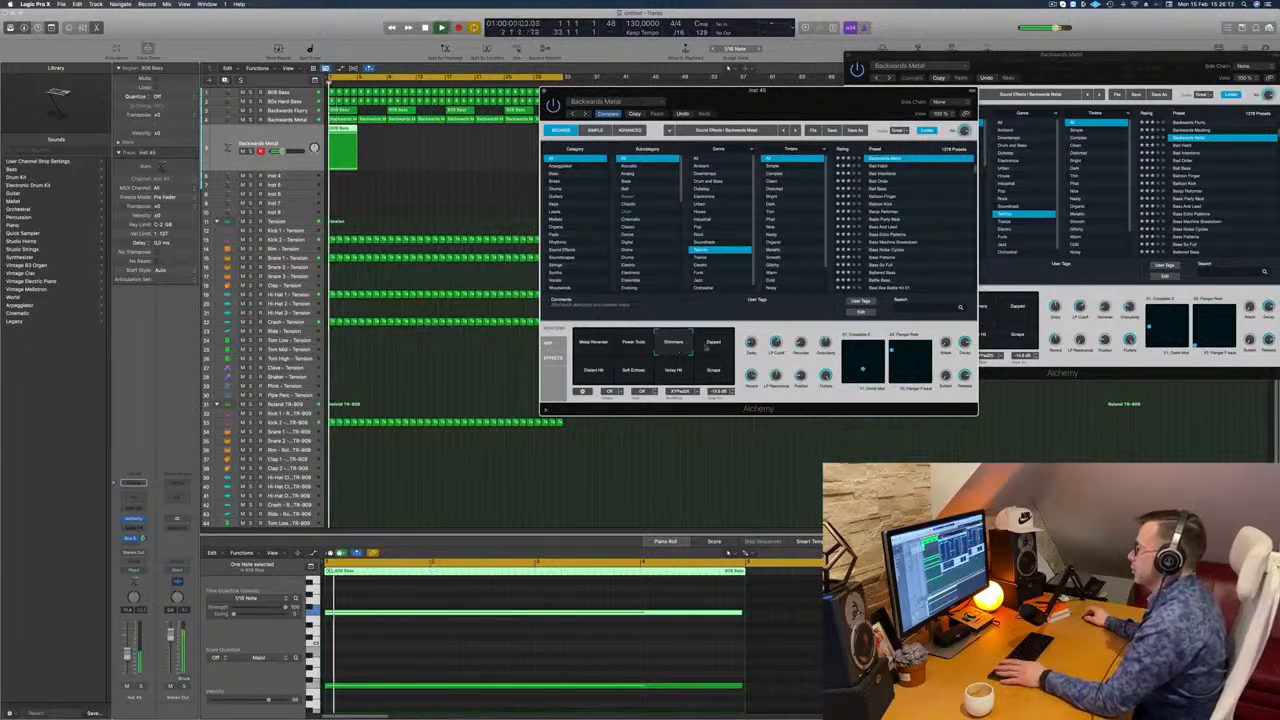
left_click(714, 347)
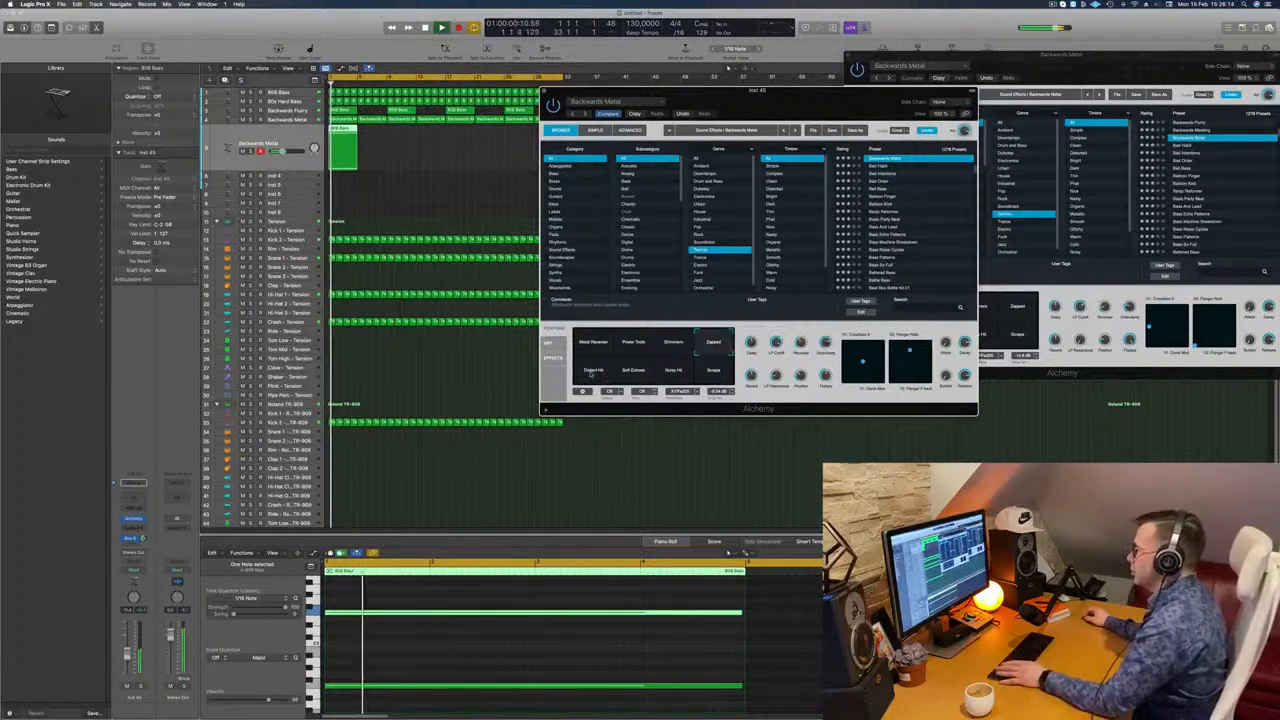
left_click(592, 373)
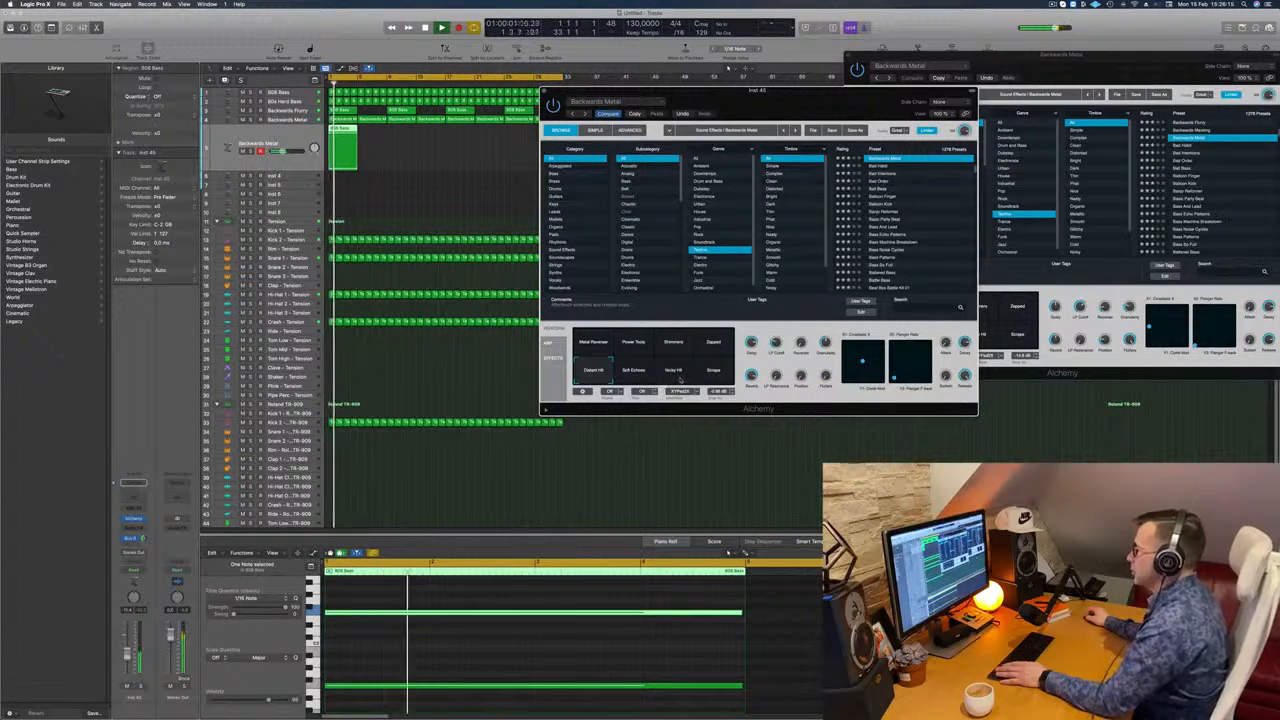
left_click(713, 372)
left_click(676, 372)
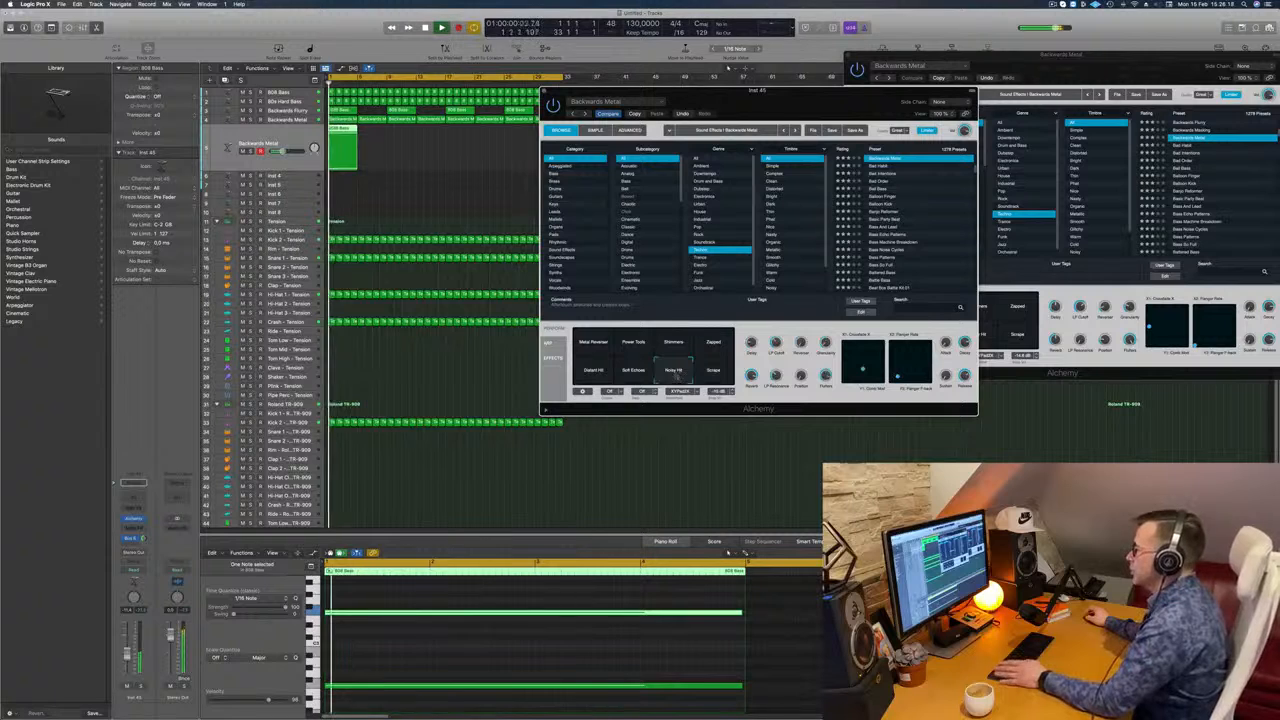
left_click(633, 372)
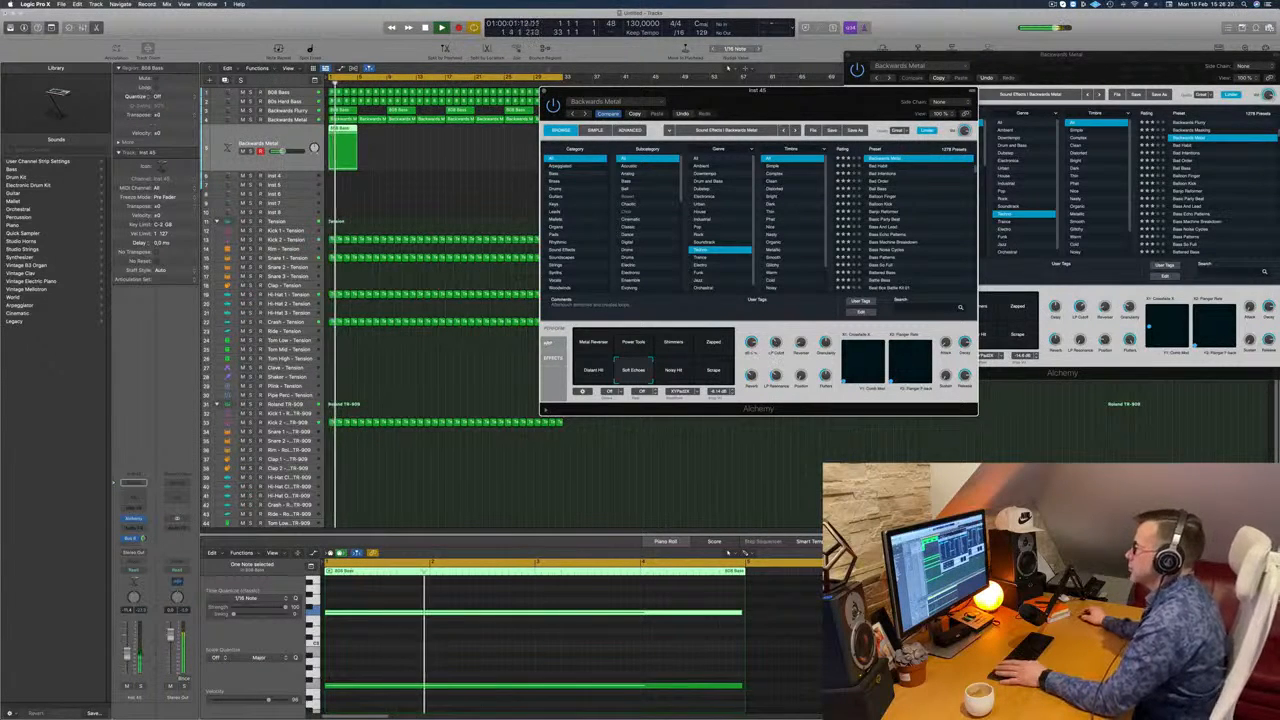
- Repeat the four-bar region on the new Backwards Metal track so that it fills the arrangement up to bar 33
left_click_drag(712, 91, 789, 93)
left_click(351, 181)
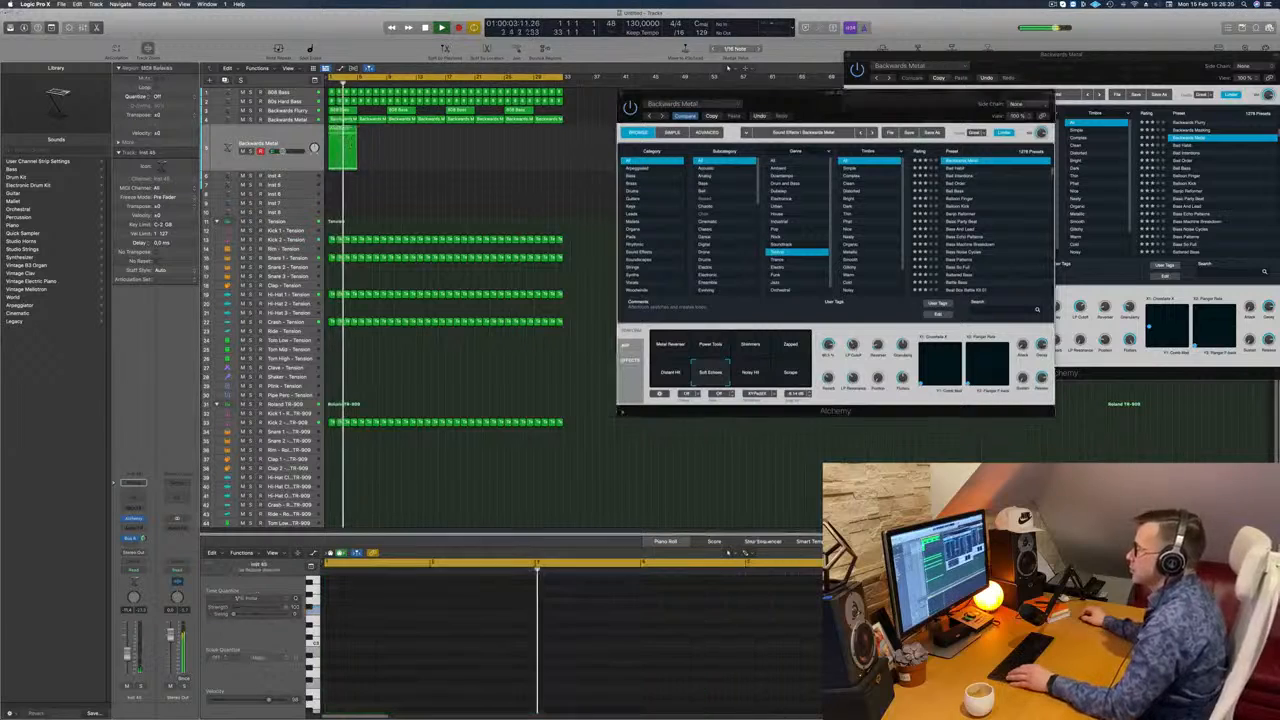
left_click(342, 137)
left_click_drag(342, 137, 409, 138)
mouse_move(484, 151)
left_mouse_down()
mouse_move(340, 152)
mouse_move(476, 147)
mouse_move(460, 147)
left_mouse_up()
- Show the Mixer, check the 808 Bass track's compressor during playback and close the plug-in window
left_click(299, 93)
key("Return")
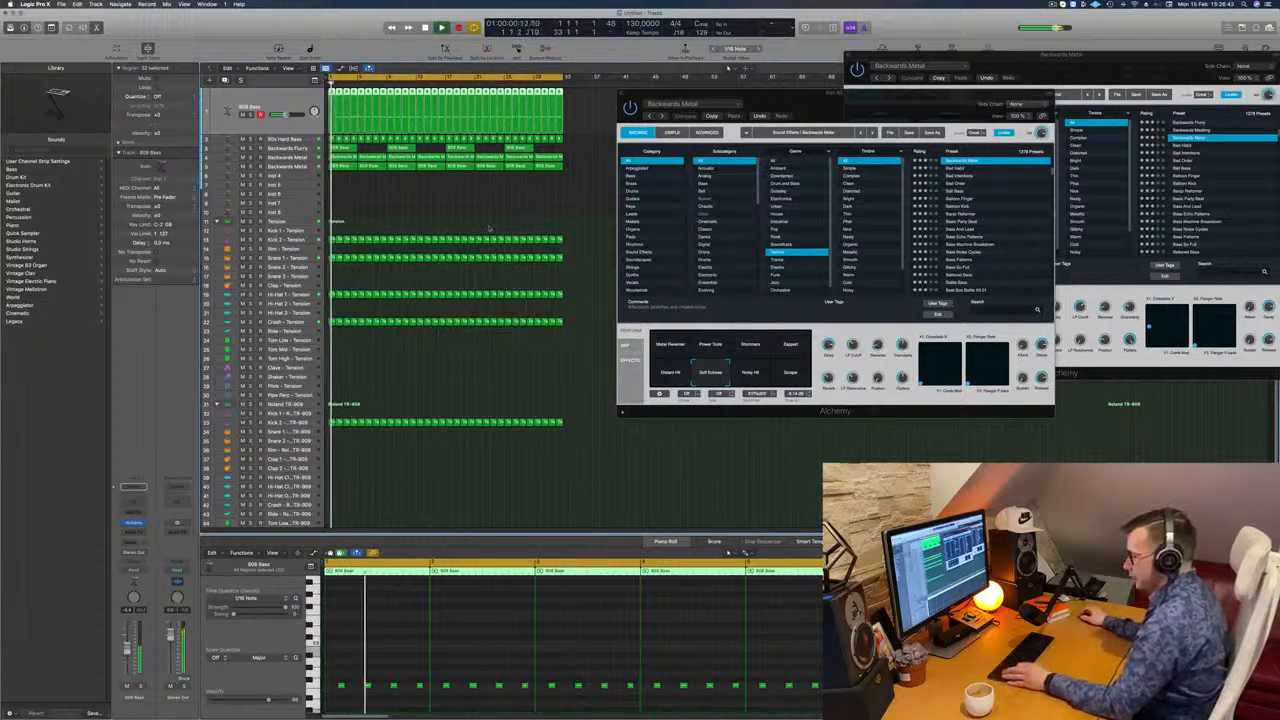
key("x")
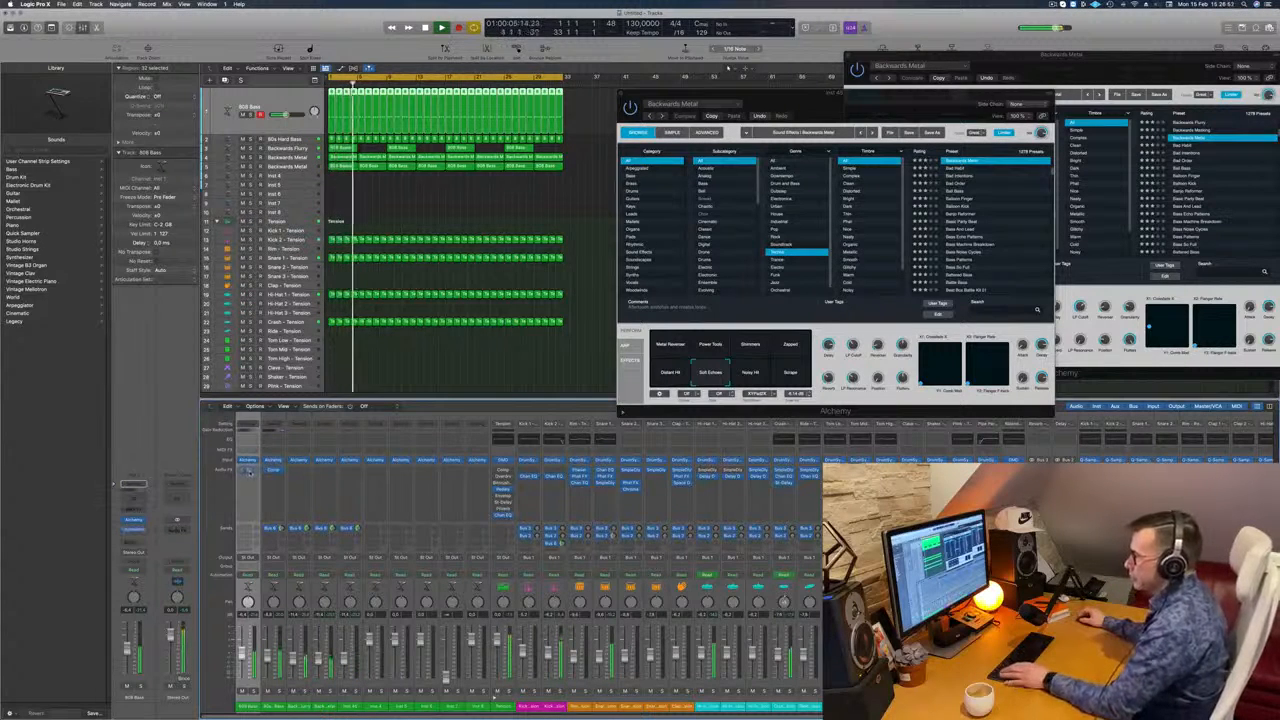
left_click(247, 469)
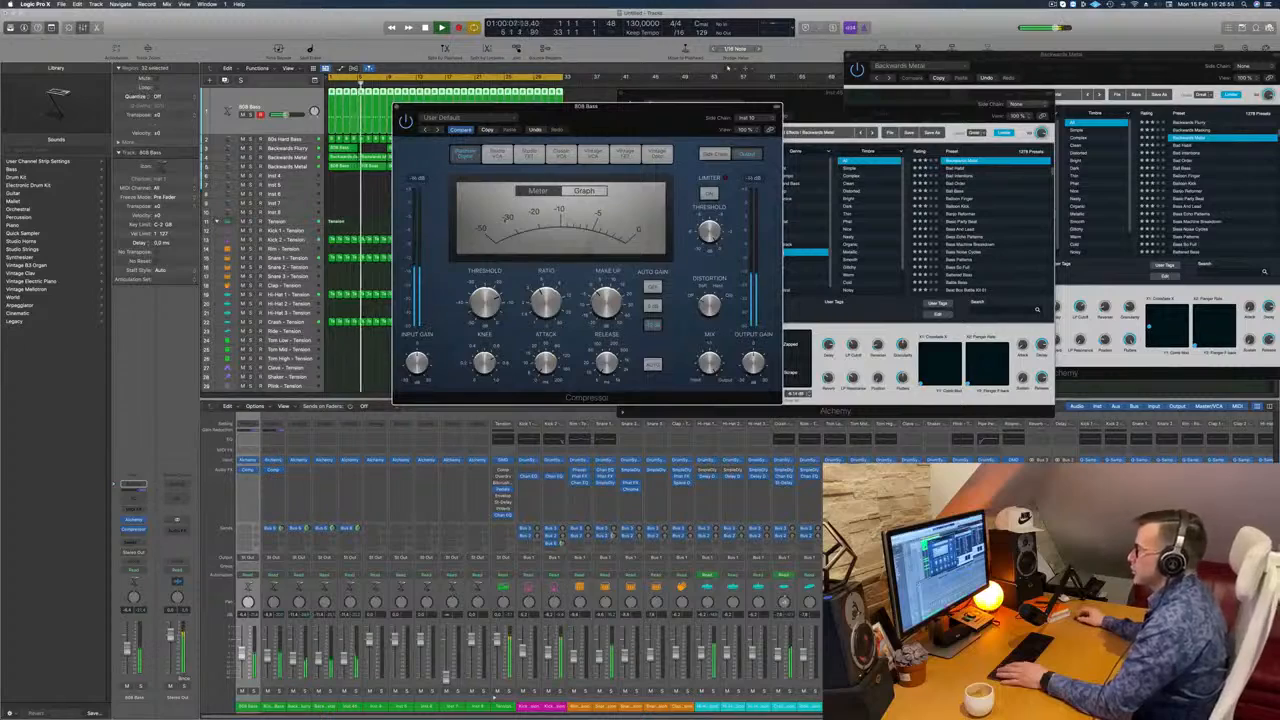
left_click_drag(637, 117, 617, 271)
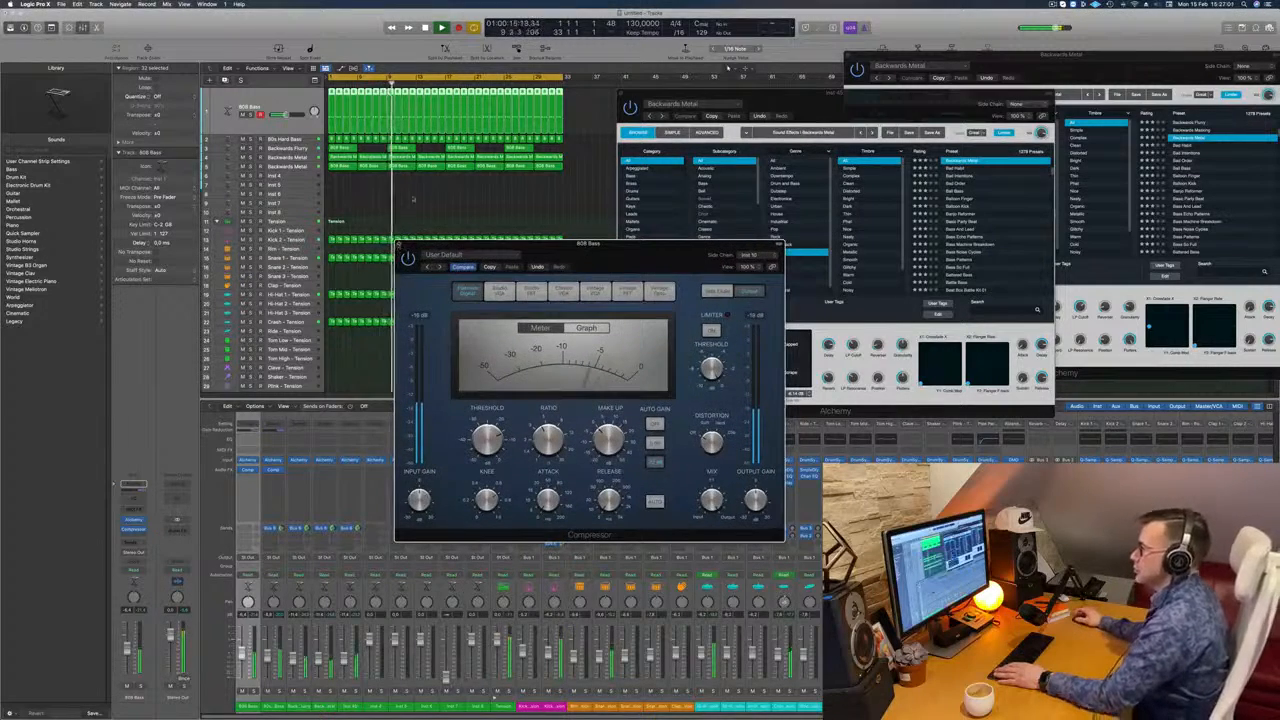
left_click(399, 244)
- Duplicate the lower Backwards Metal track with its settings, copy its first region onto the duplicate and start playback
left_click(288, 166)
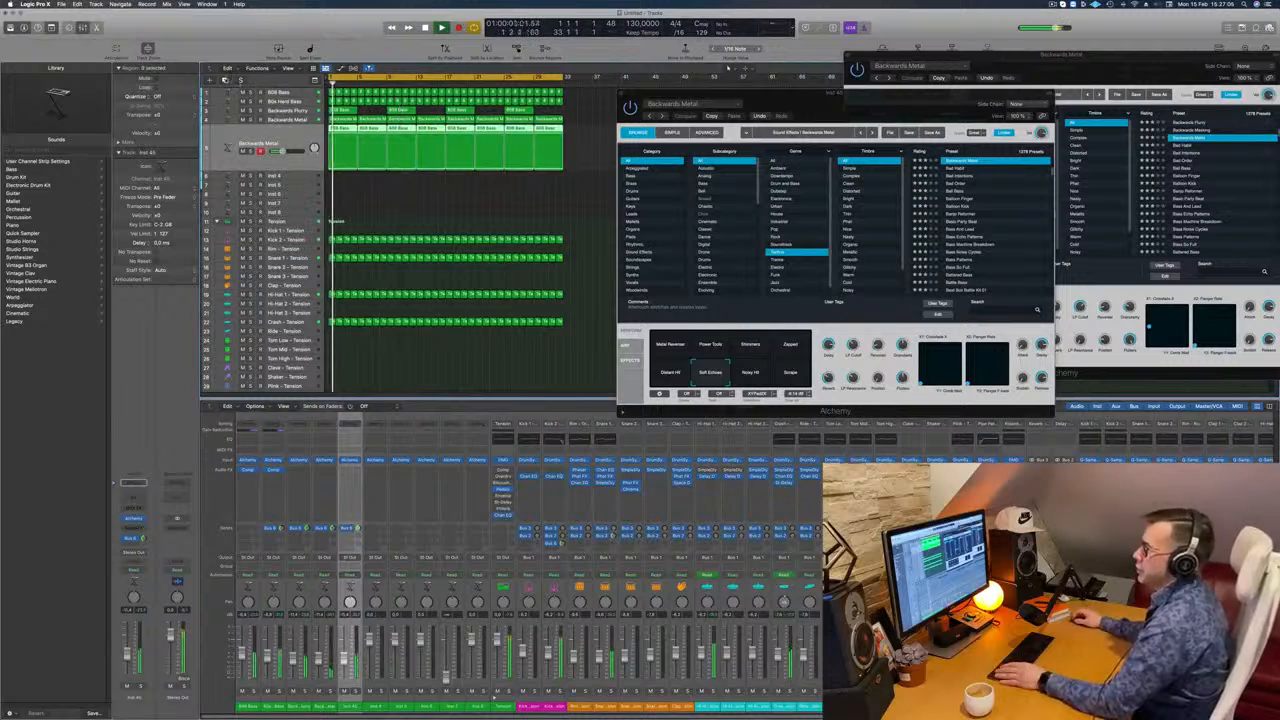
key("super+d")
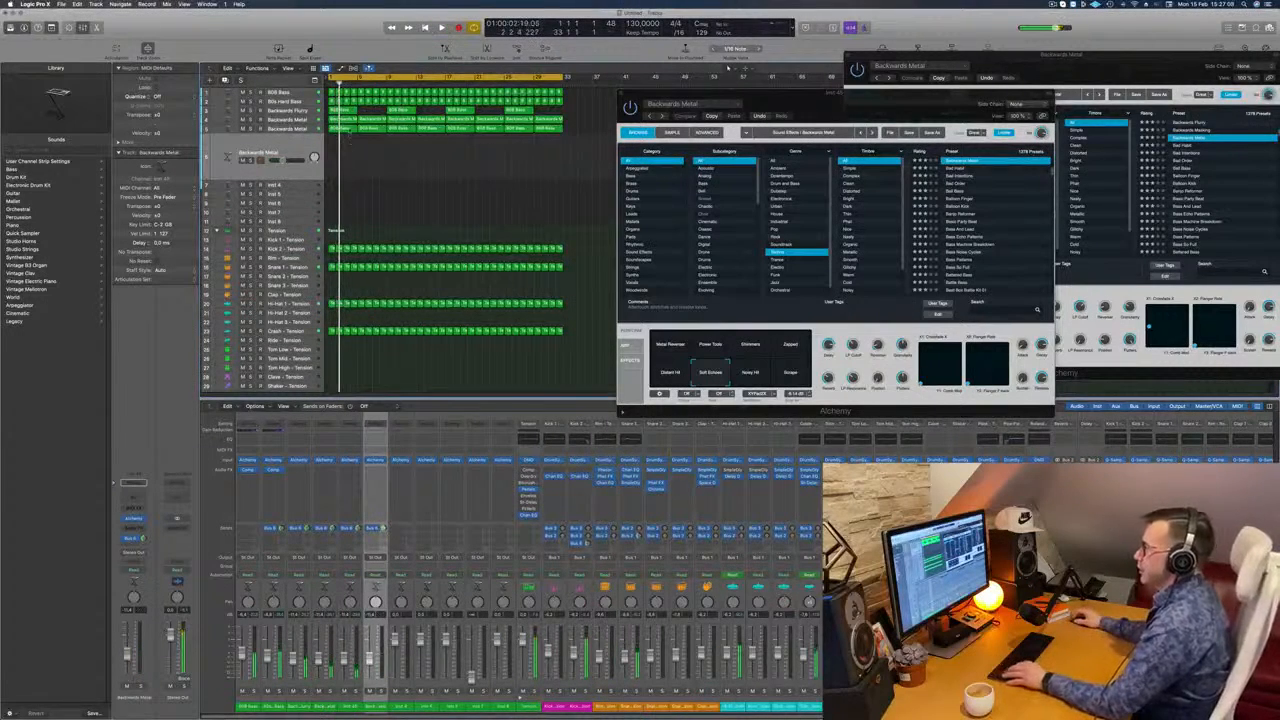
left_click_drag(345, 130, 345, 150)
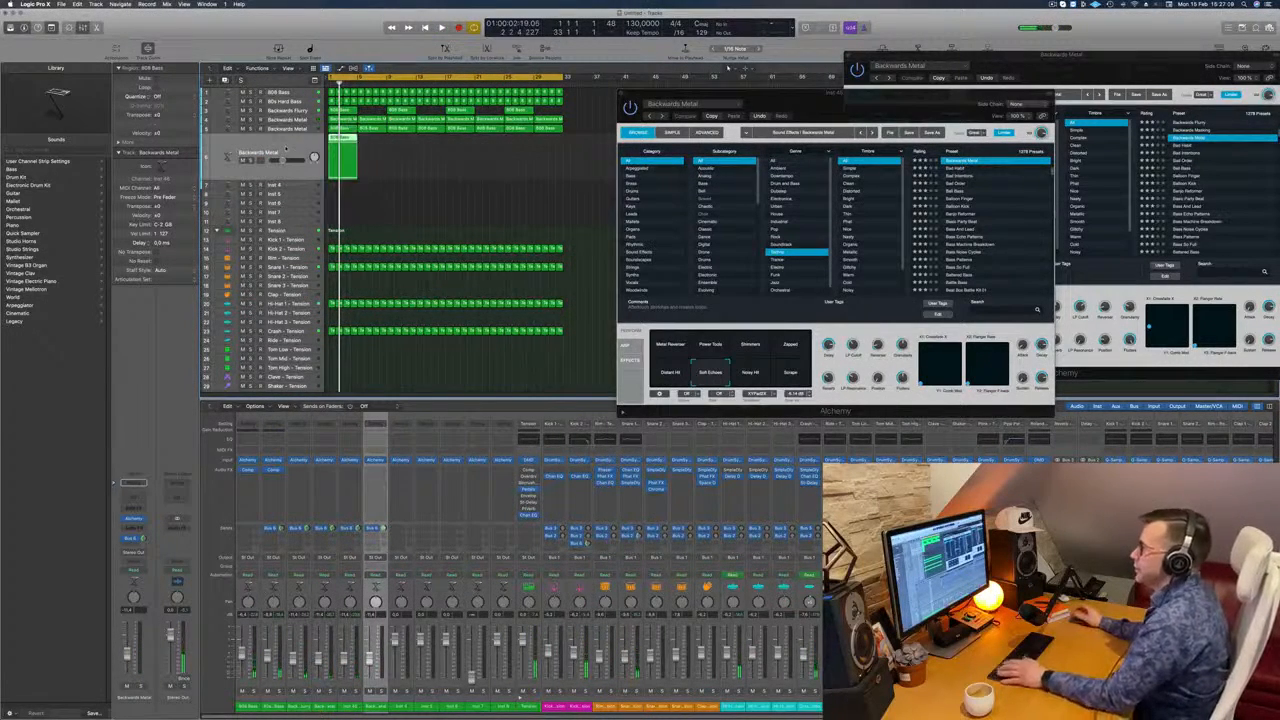
key("space")
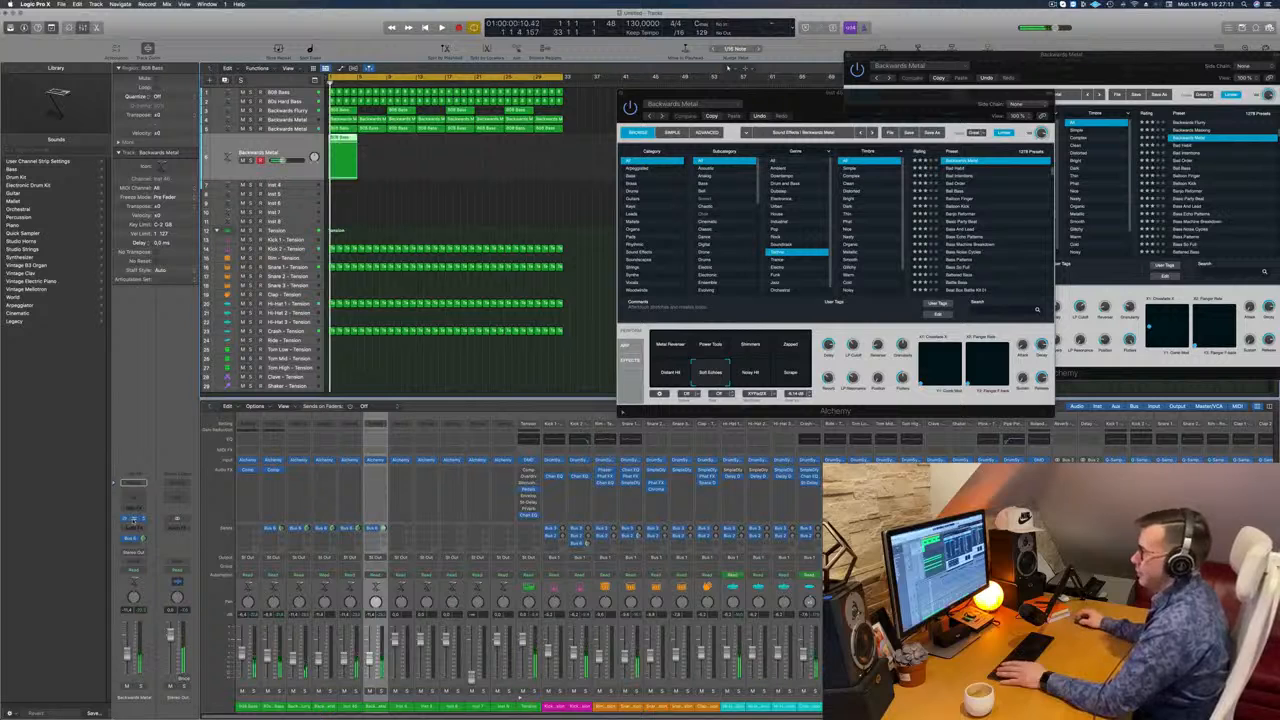
- Open Alchemy on the newest Backwards Metal track, search the presets for "acid", load Classic Acid Patterns and play it back
left_click(133, 519)
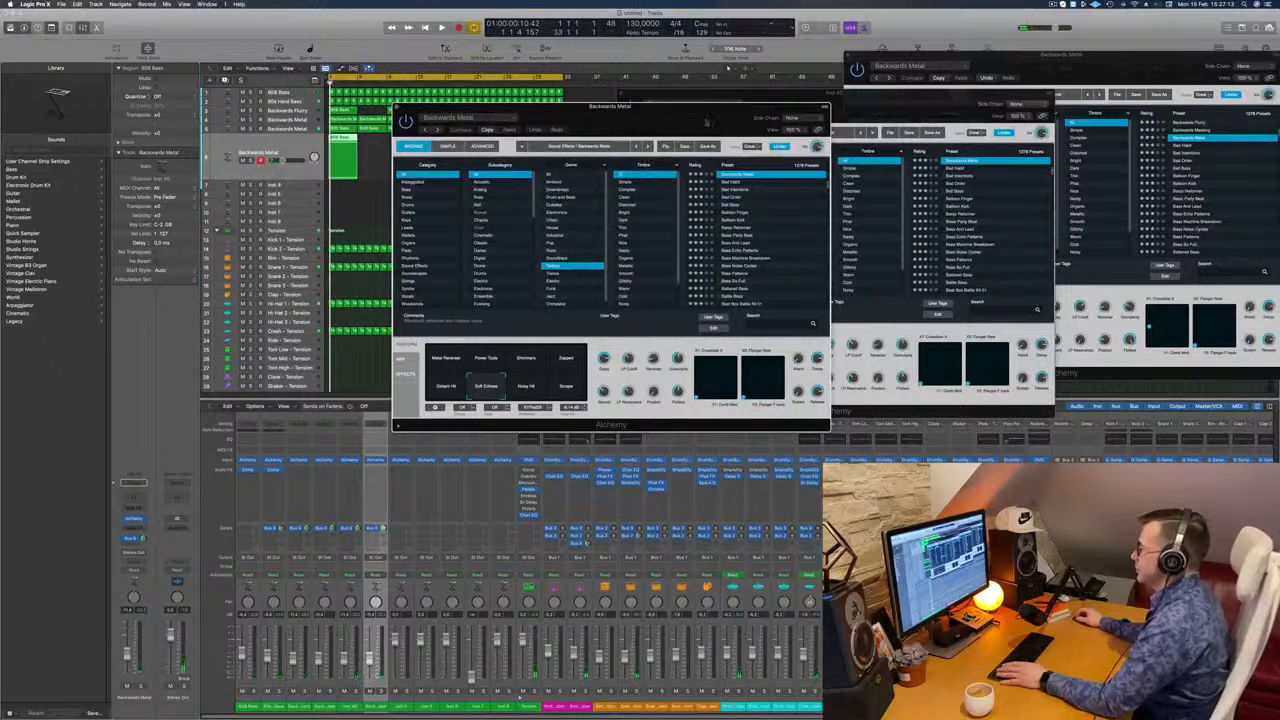
left_click_drag(691, 124, 654, 122)
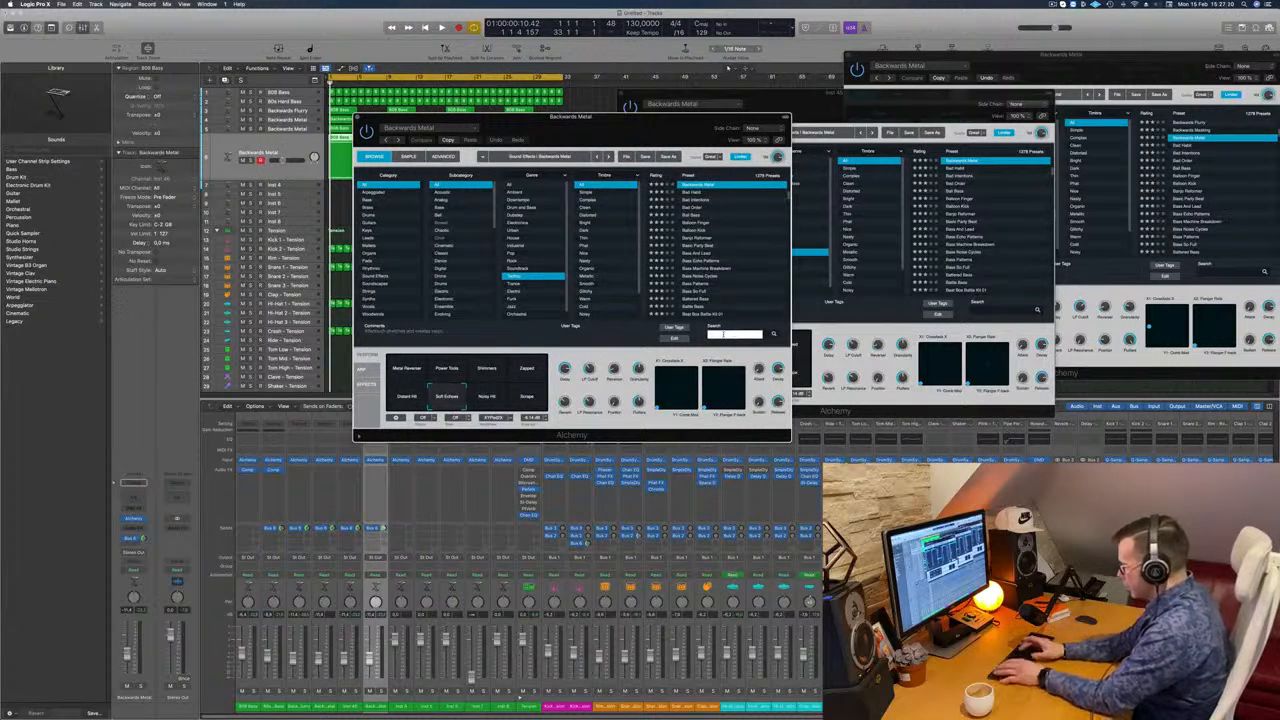
type("808")
key("BackSpace")
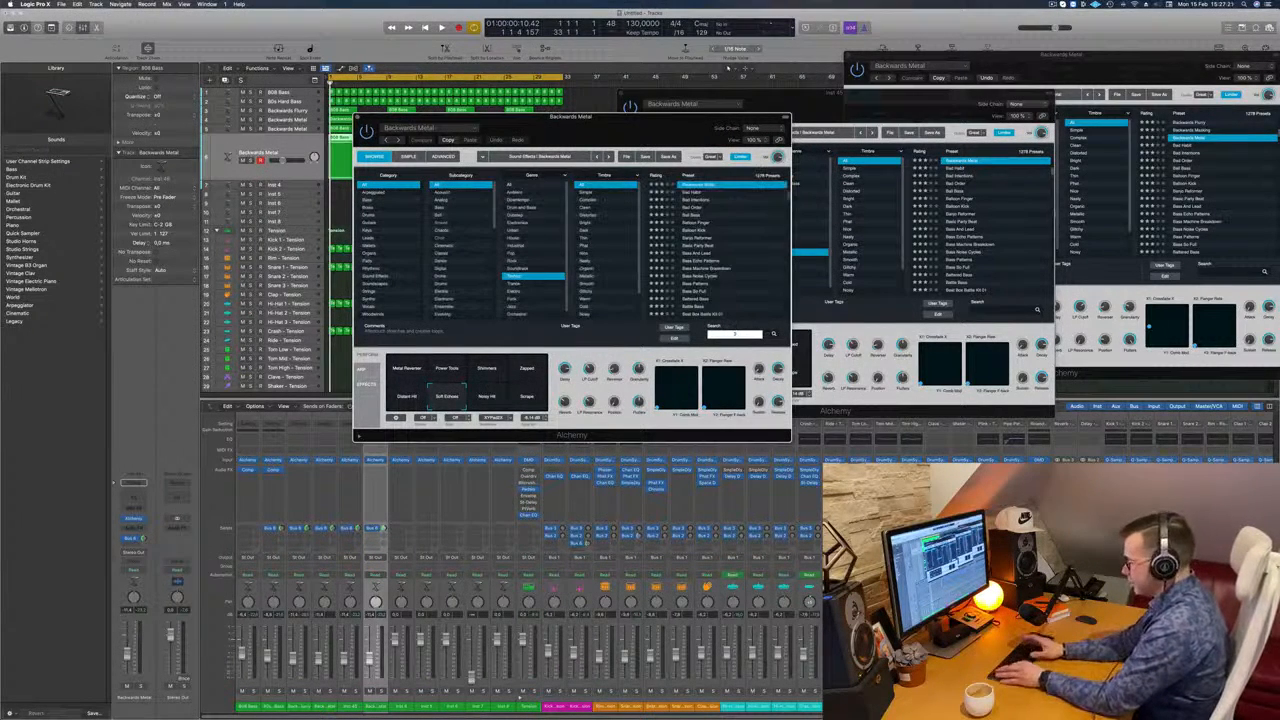
type("acid")
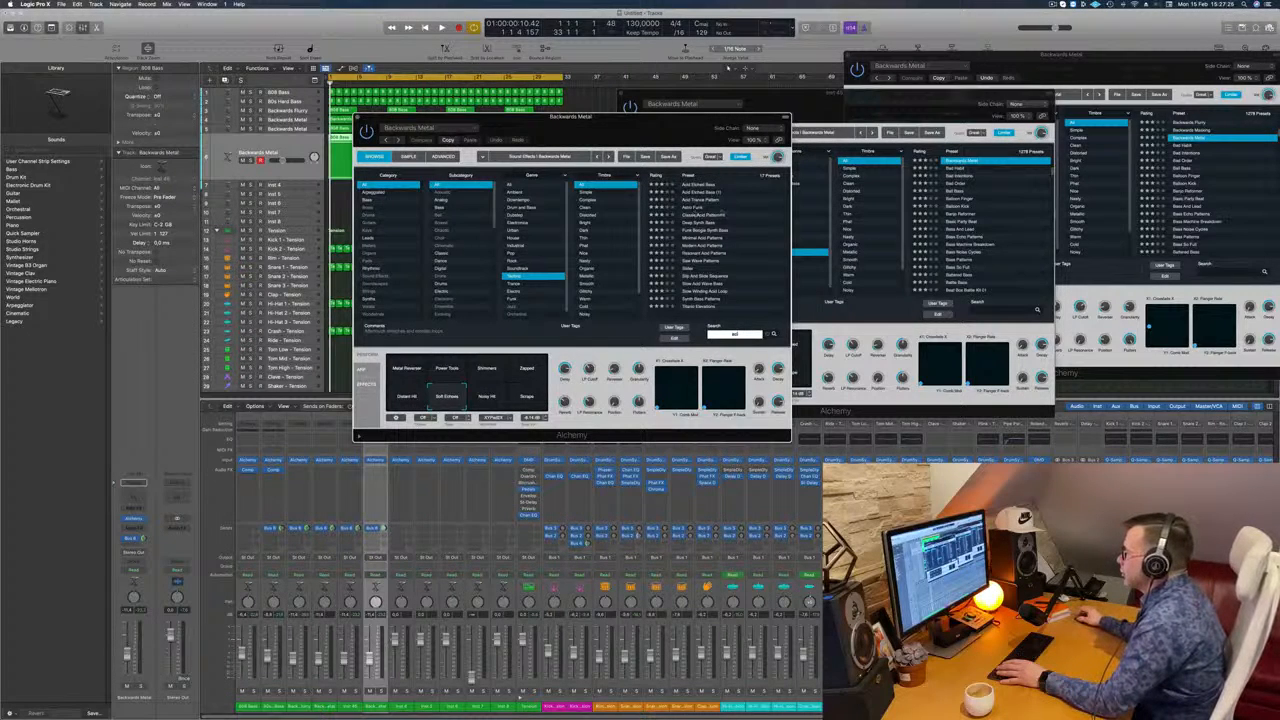
left_click_drag(611, 138, 793, 141)
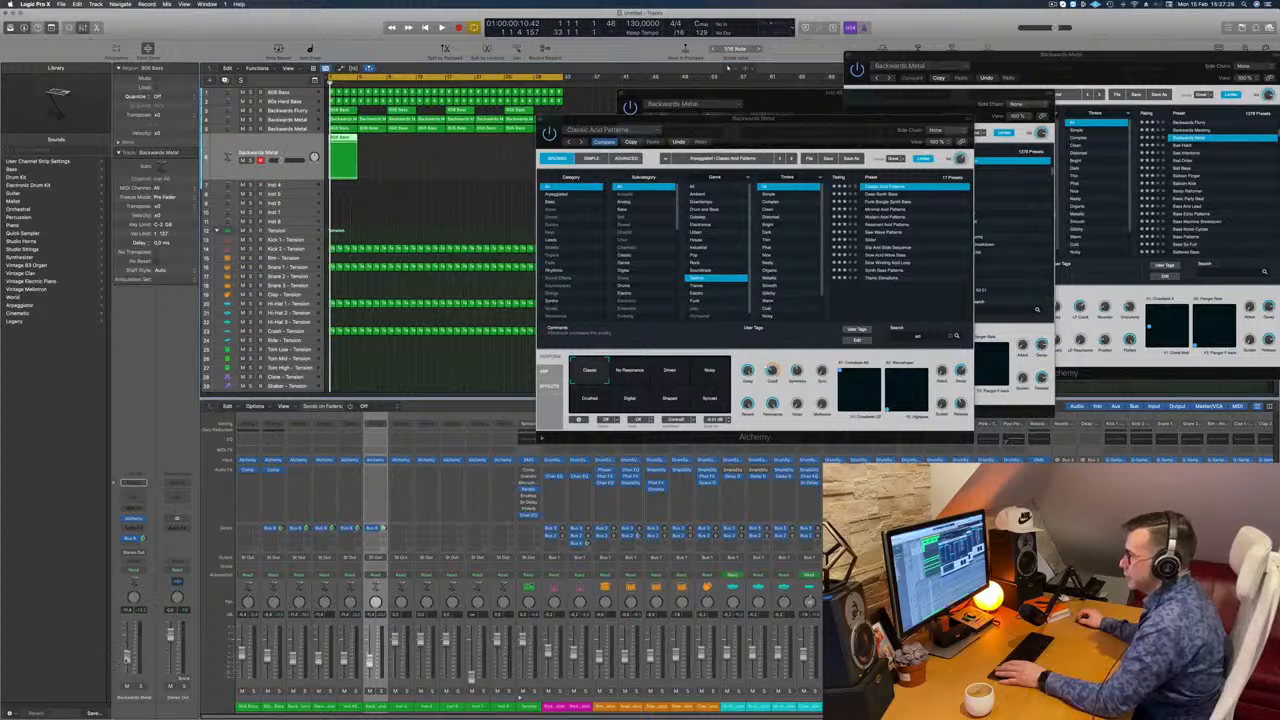
key("space")
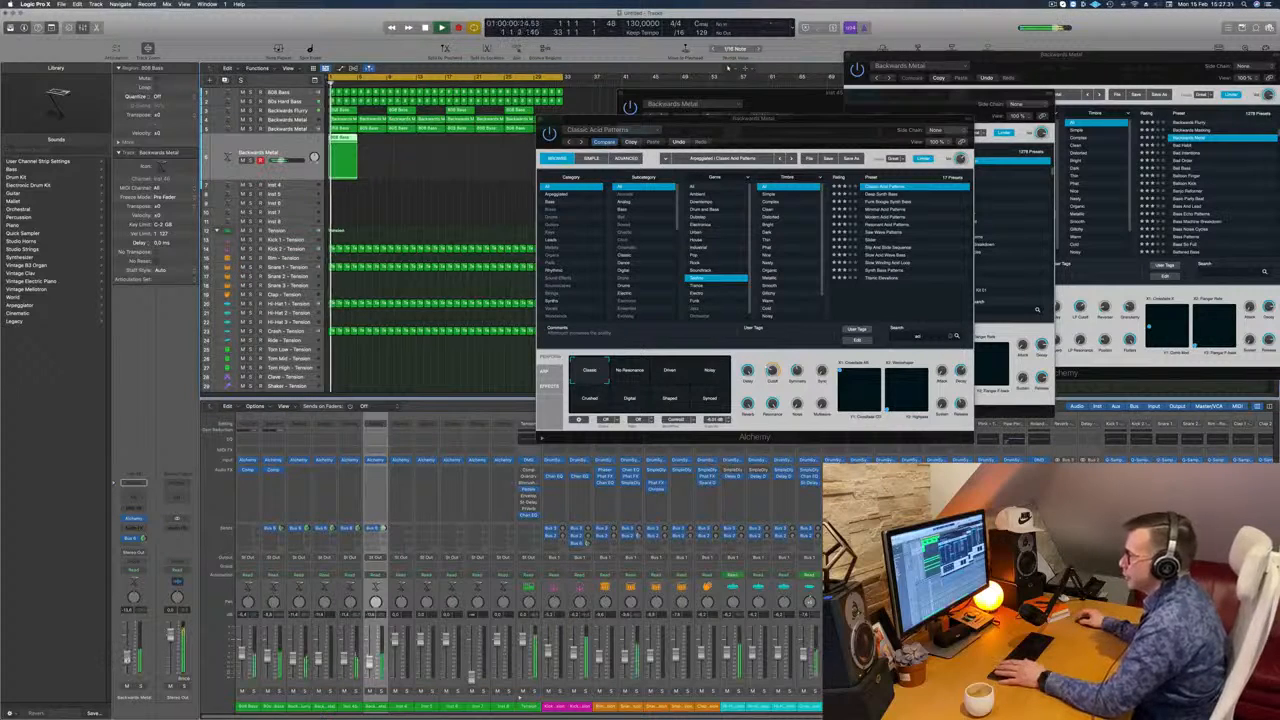
- Repeat the new track's four-bar region up to bar 33, copy the compressor onto its channel strip and play the arrangement
left_click_drag(779, 129, 464, 242)
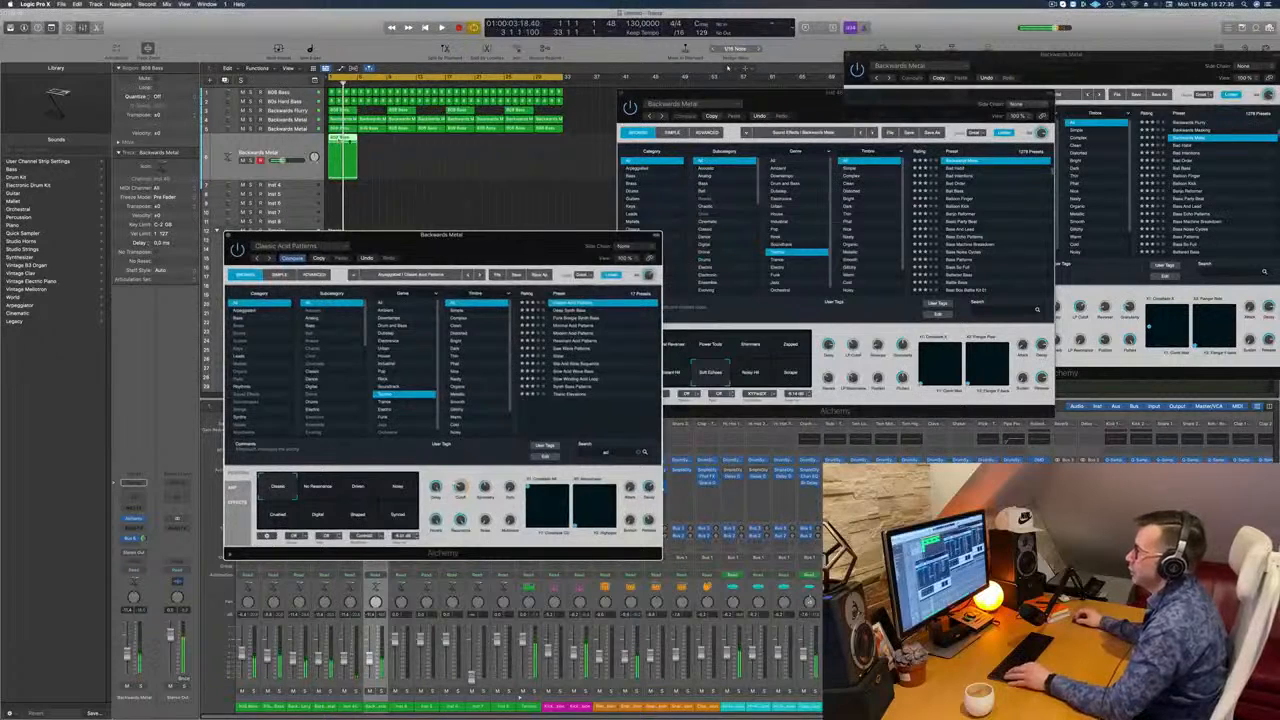
left_click_drag(345, 145, 455, 149)
left_click_drag(415, 237, 875, 244)
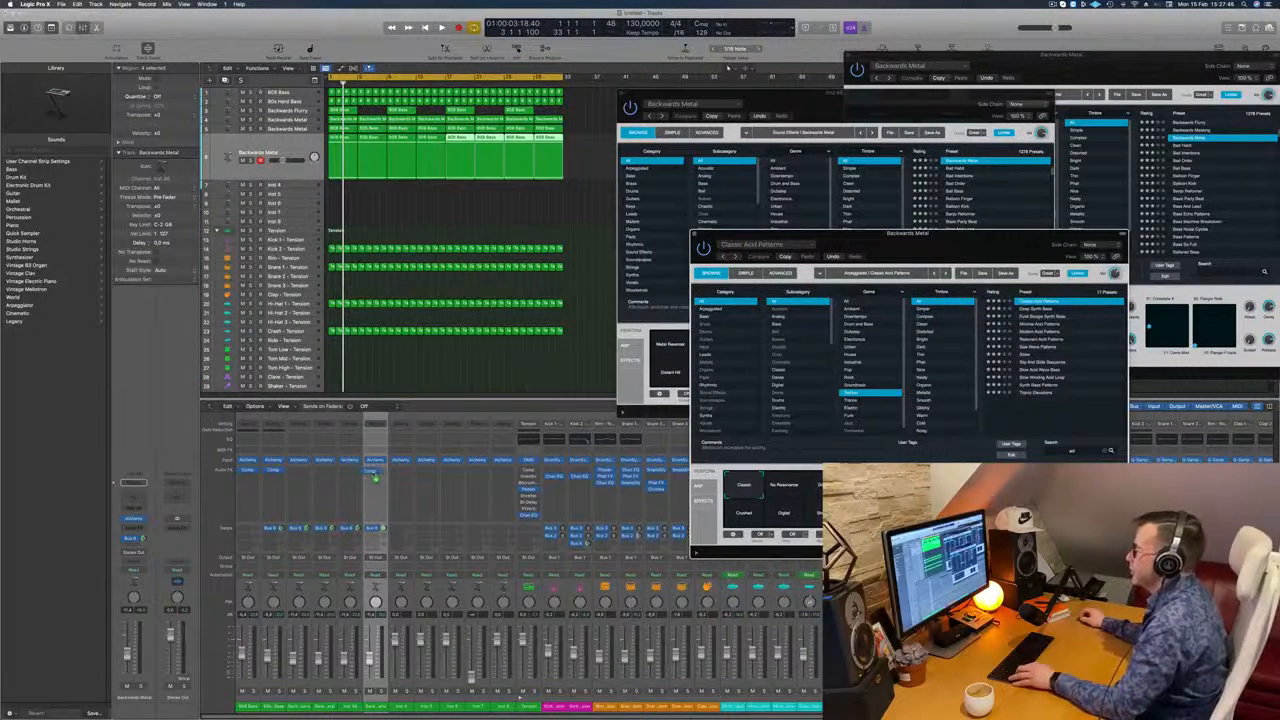
key("space")
left_click_drag(900, 234, 673, 221)
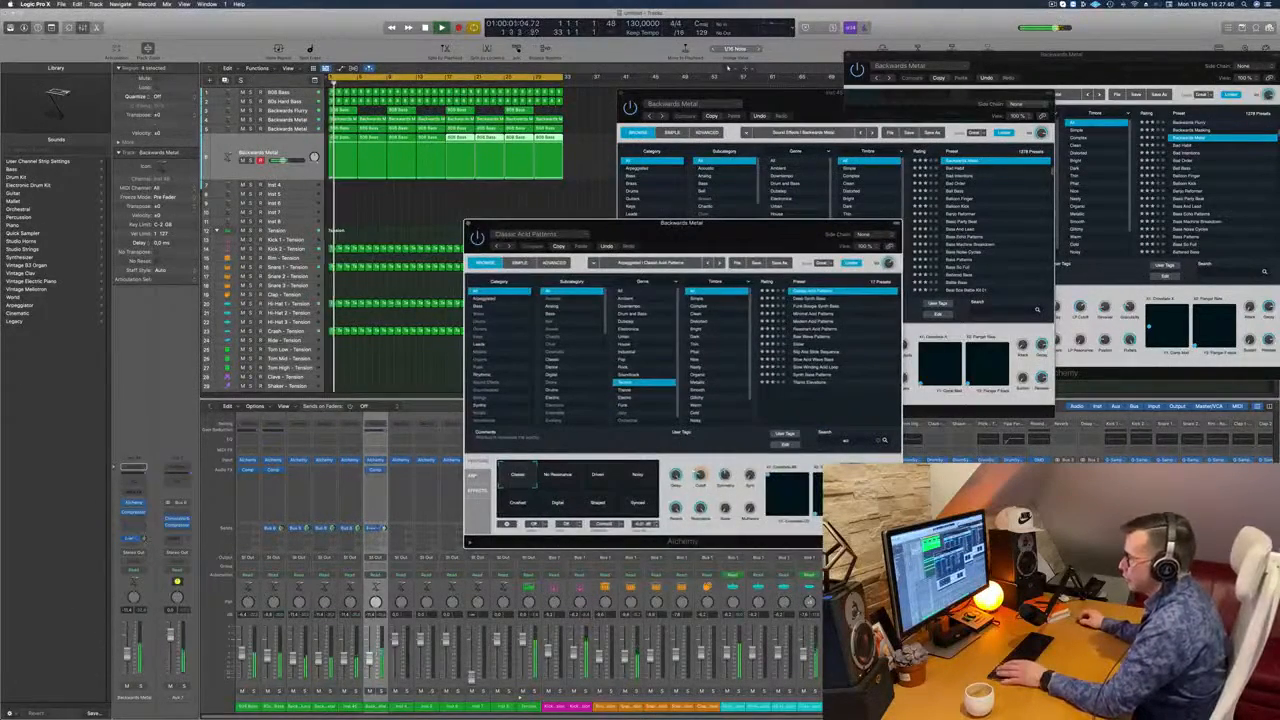
left_click_drag(743, 241, 675, 233)
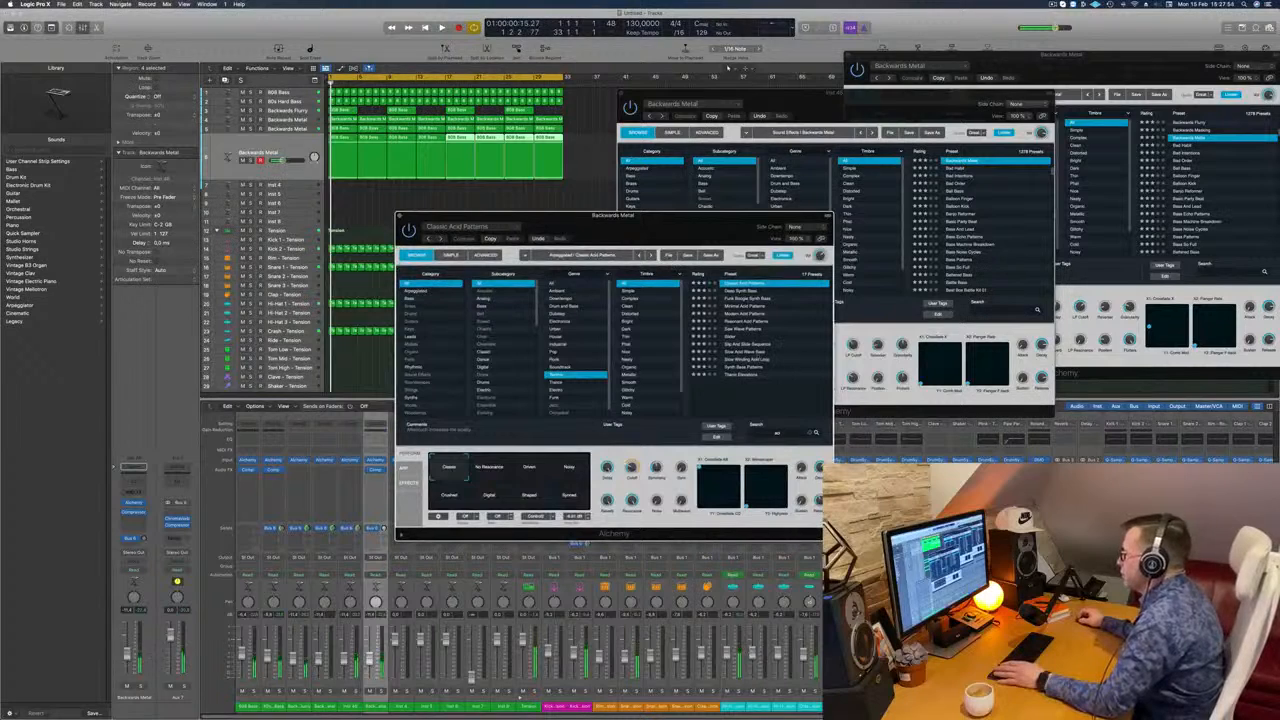
- Audition the acid presets during playback, including Slow Winding Acid Loop, Synth Bass Patterns, Deep Synth Bass, Minimal Acid Patterns and Modern Acid Patterns
left_click(746, 351)
left_click(750, 359)
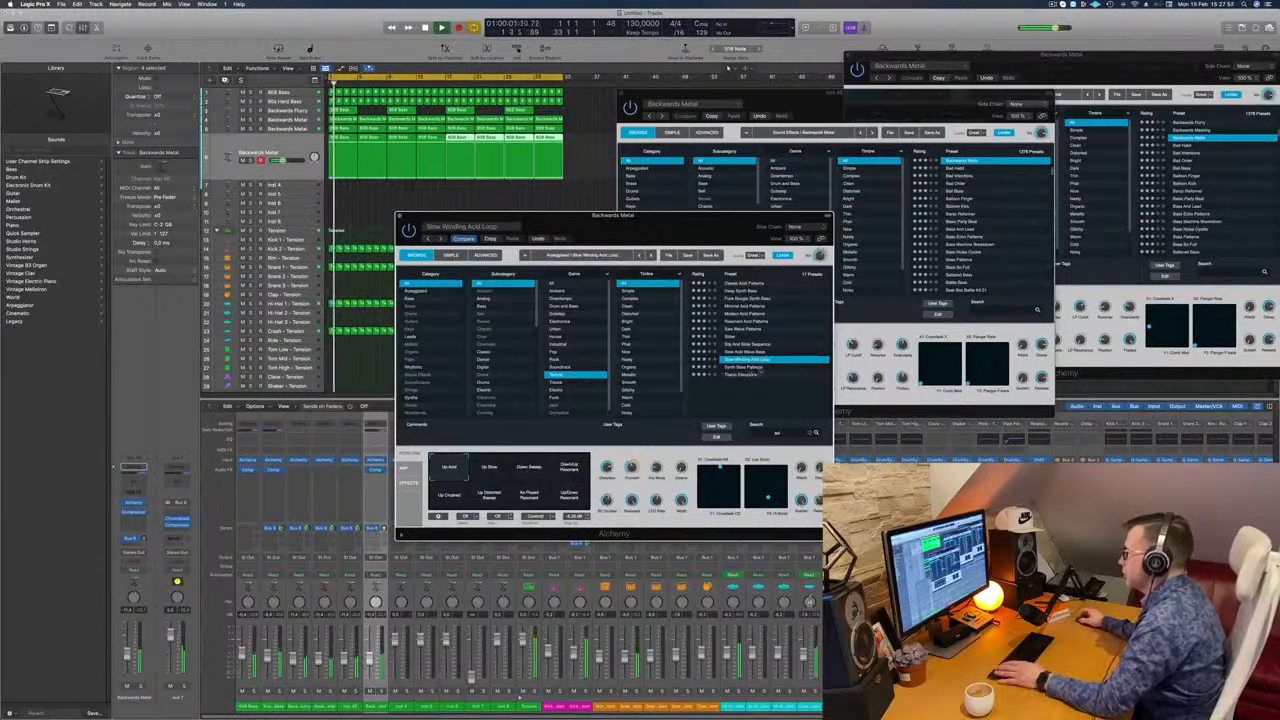
left_click(765, 367)
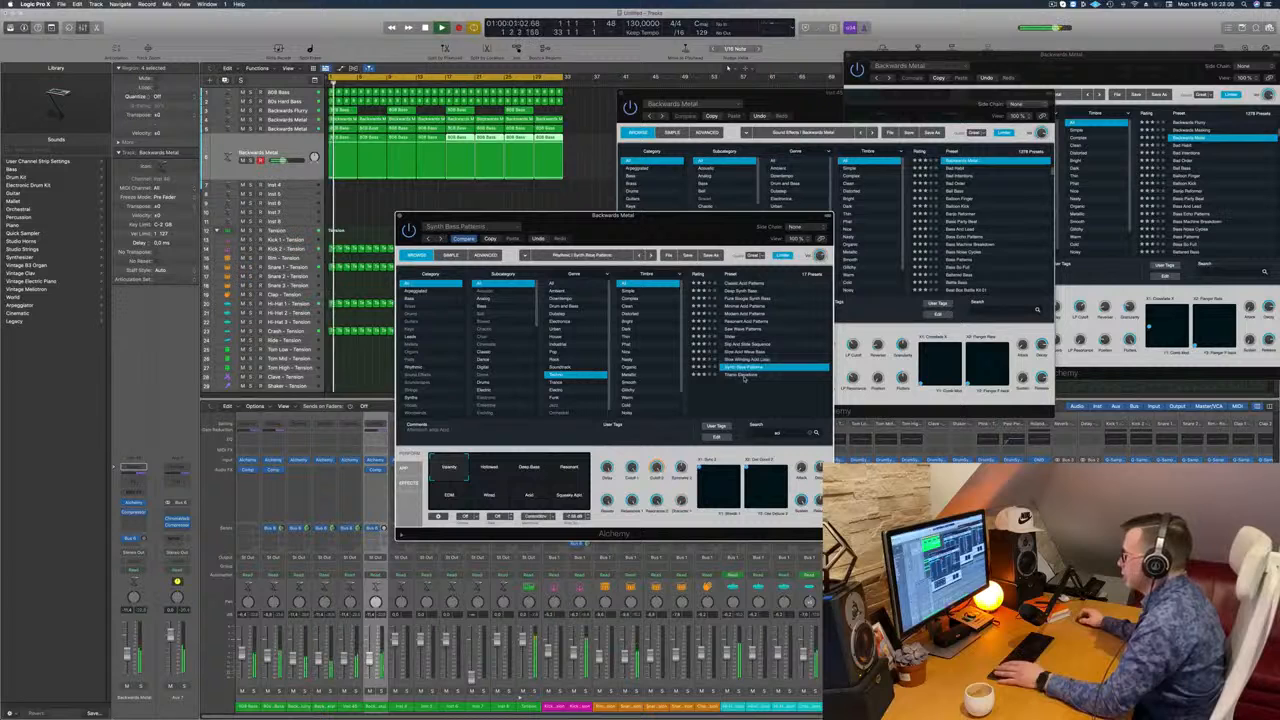
left_click(742, 375)
left_click(748, 284)
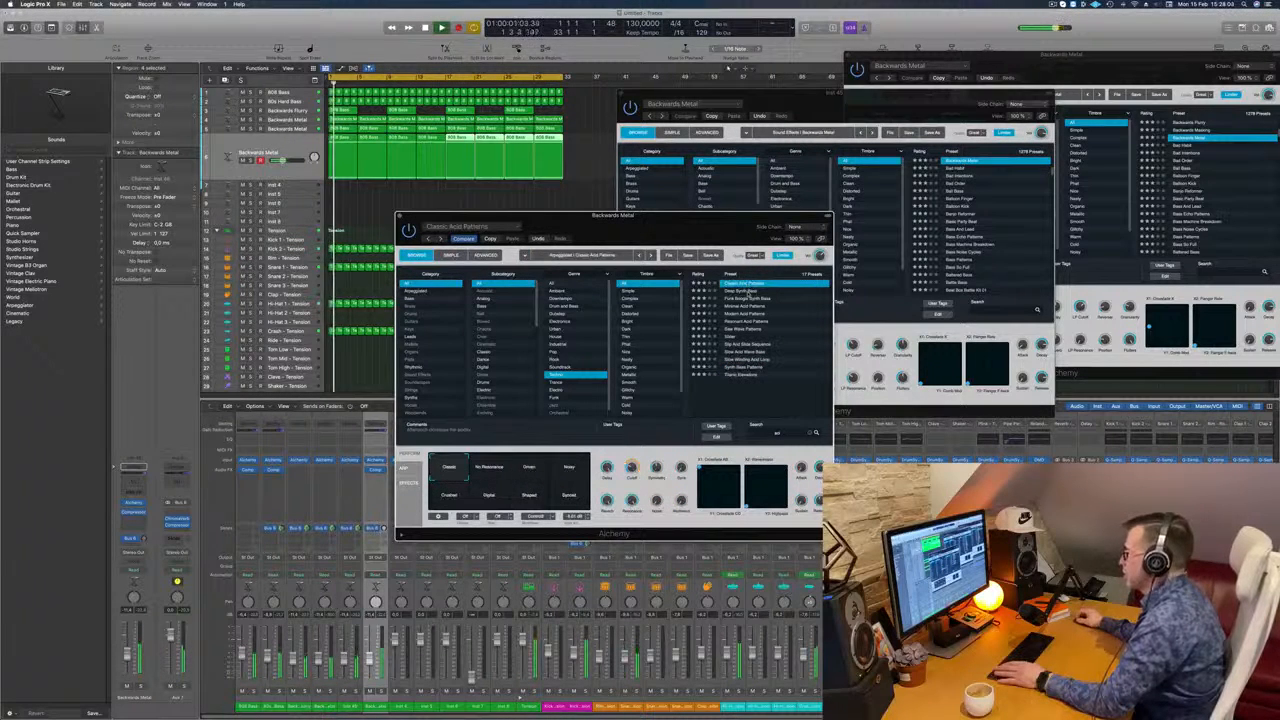
left_click(748, 291)
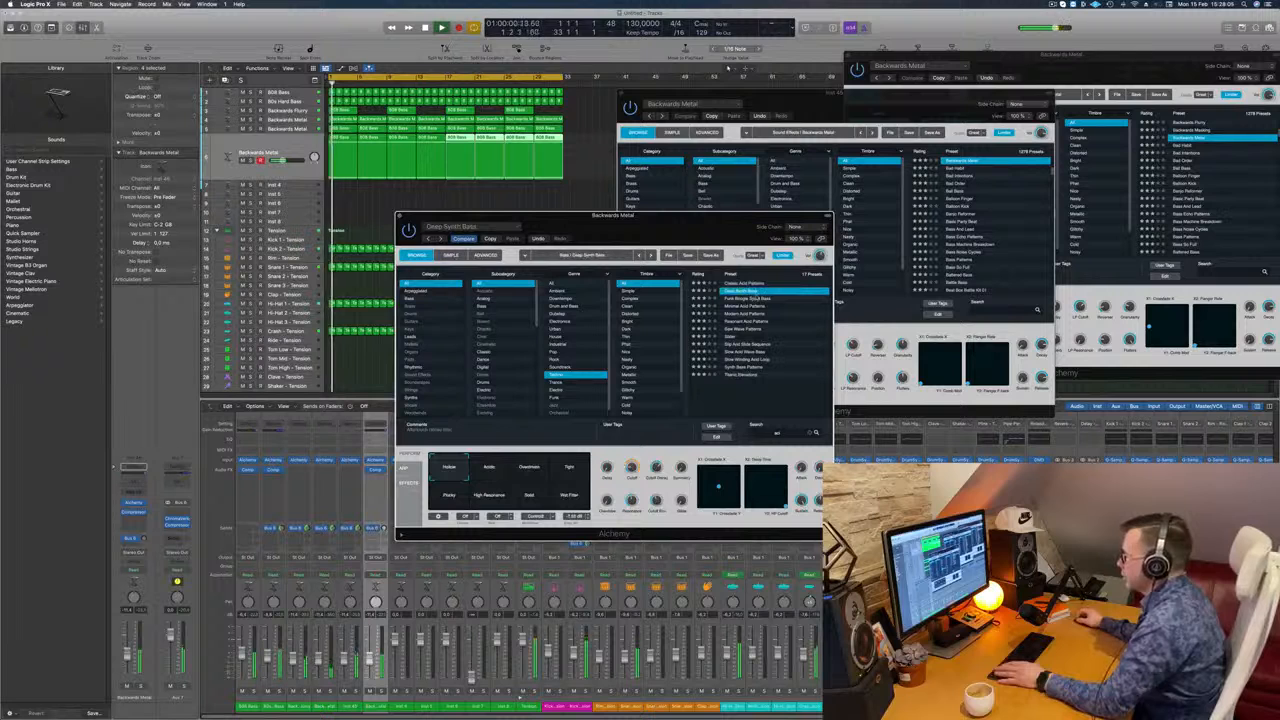
left_click(748, 298)
left_click(748, 305)
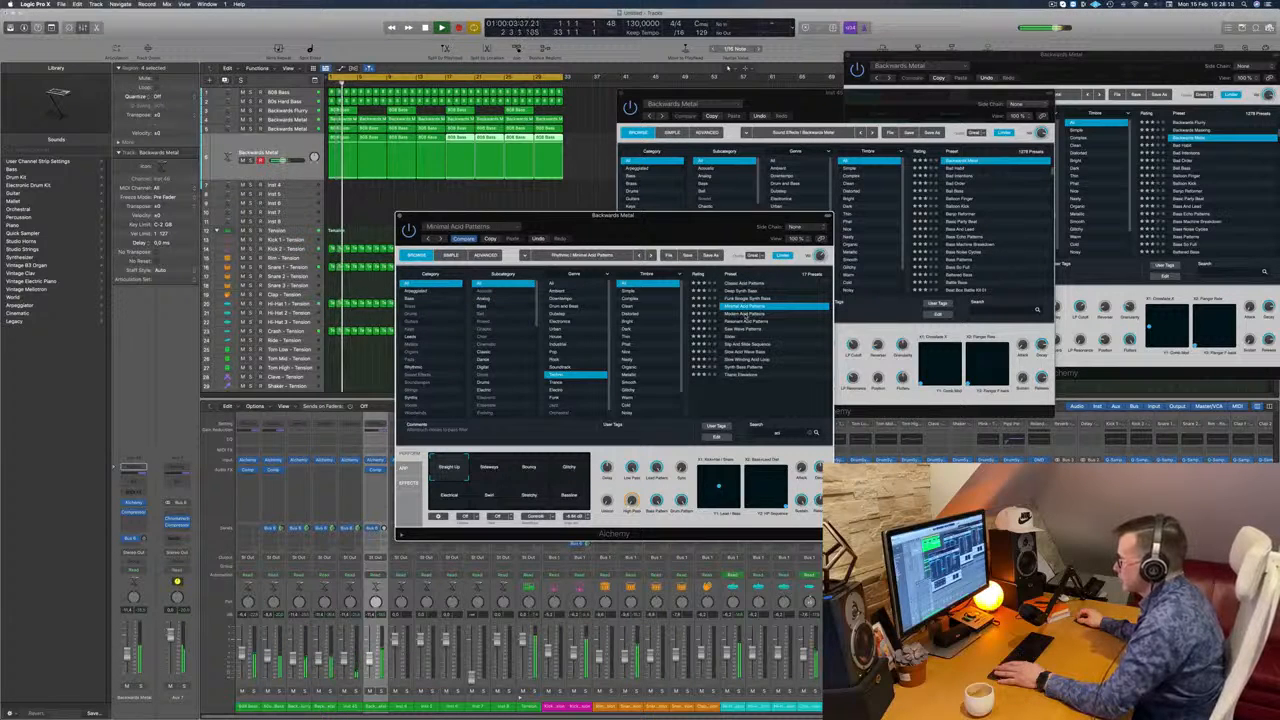
left_click(745, 314)
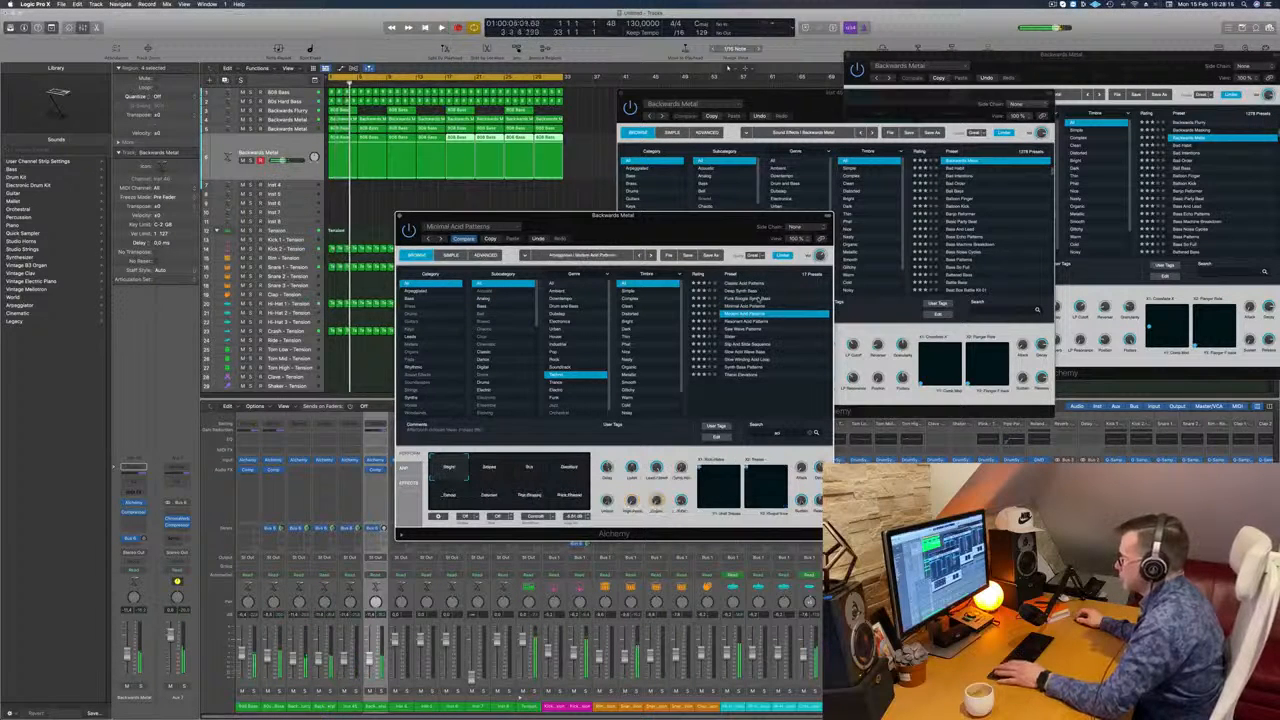
- Compare the Amped, Rectified, Tamed and Thick Phased variations of Modern Acid Patterns during playback
left_click(500, 471)
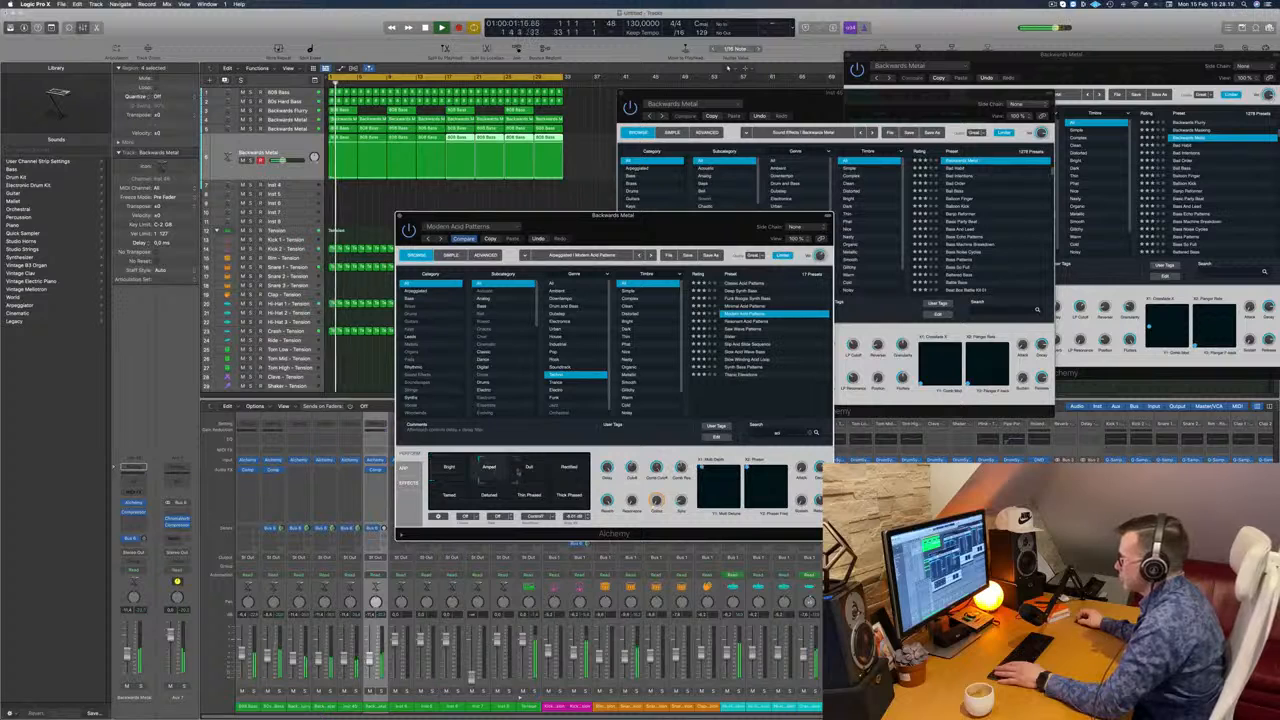
left_click(570, 468)
left_click(437, 495)
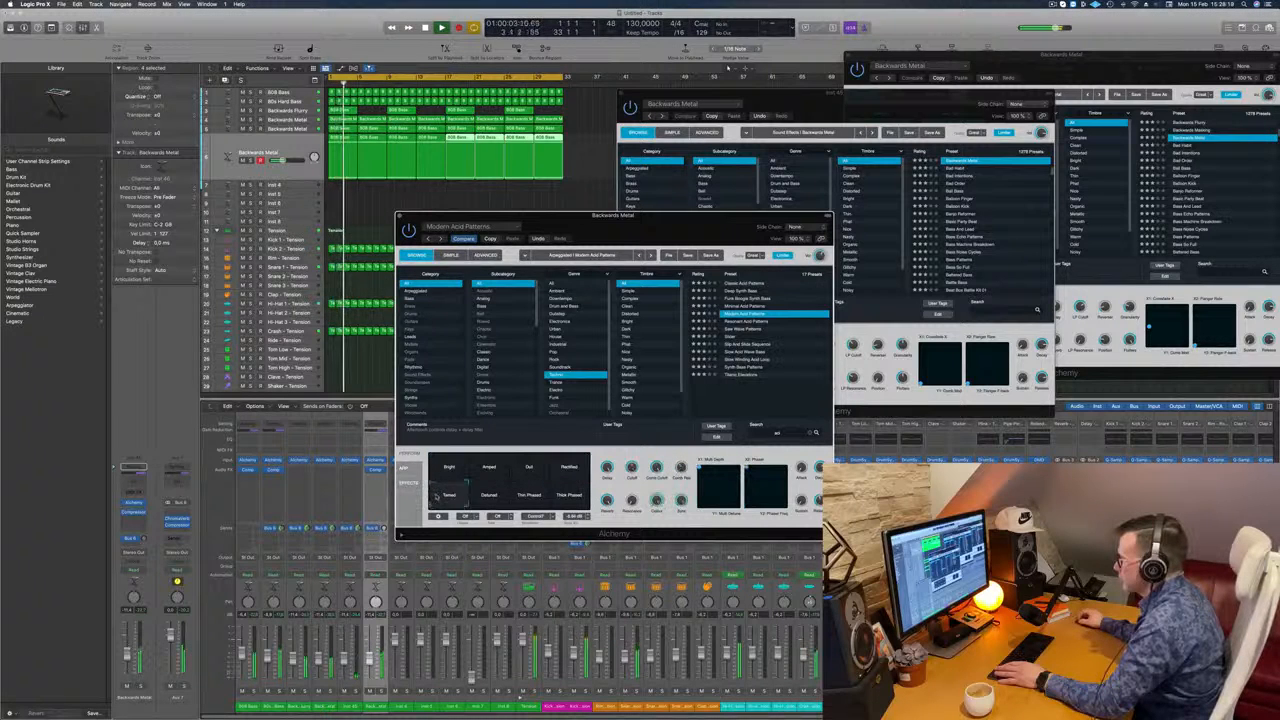
left_click(572, 496)
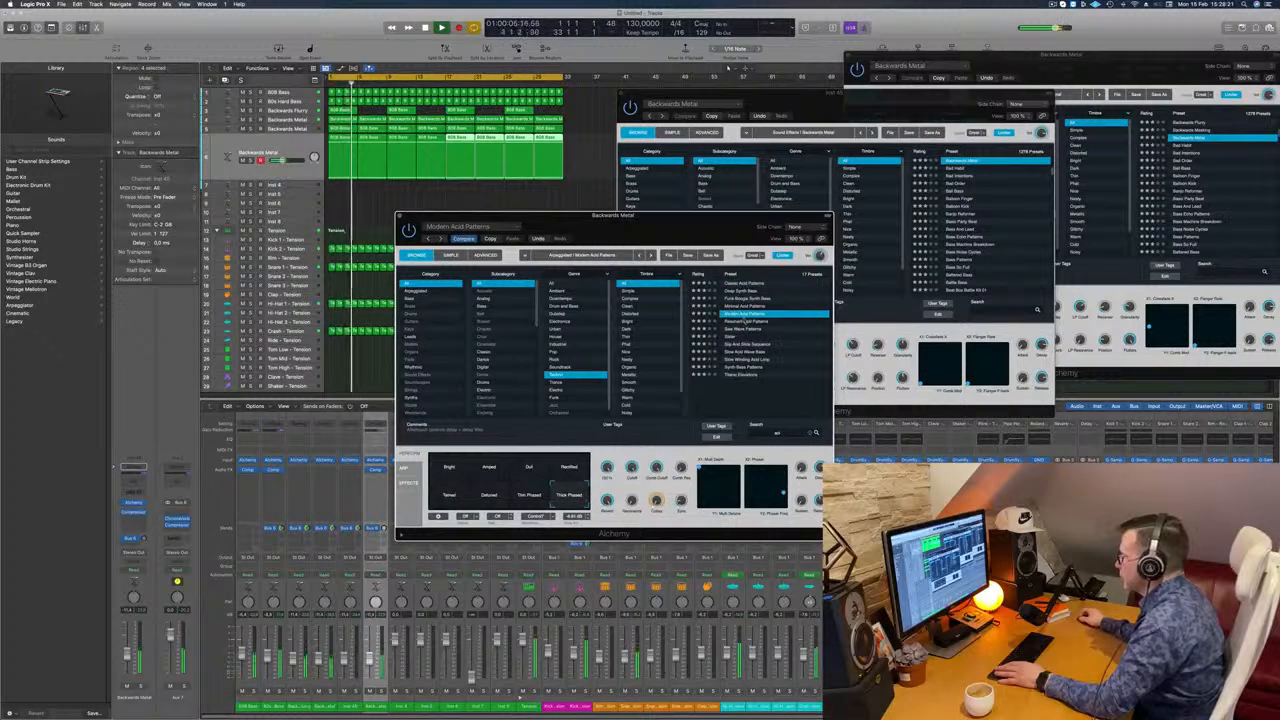
- Audition the presets from Resonant Acid Patterns to Slip And Slide Sequence, then reload Classic Acid Patterns with its Driven variation
left_click(745, 321)
left_click(748, 328)
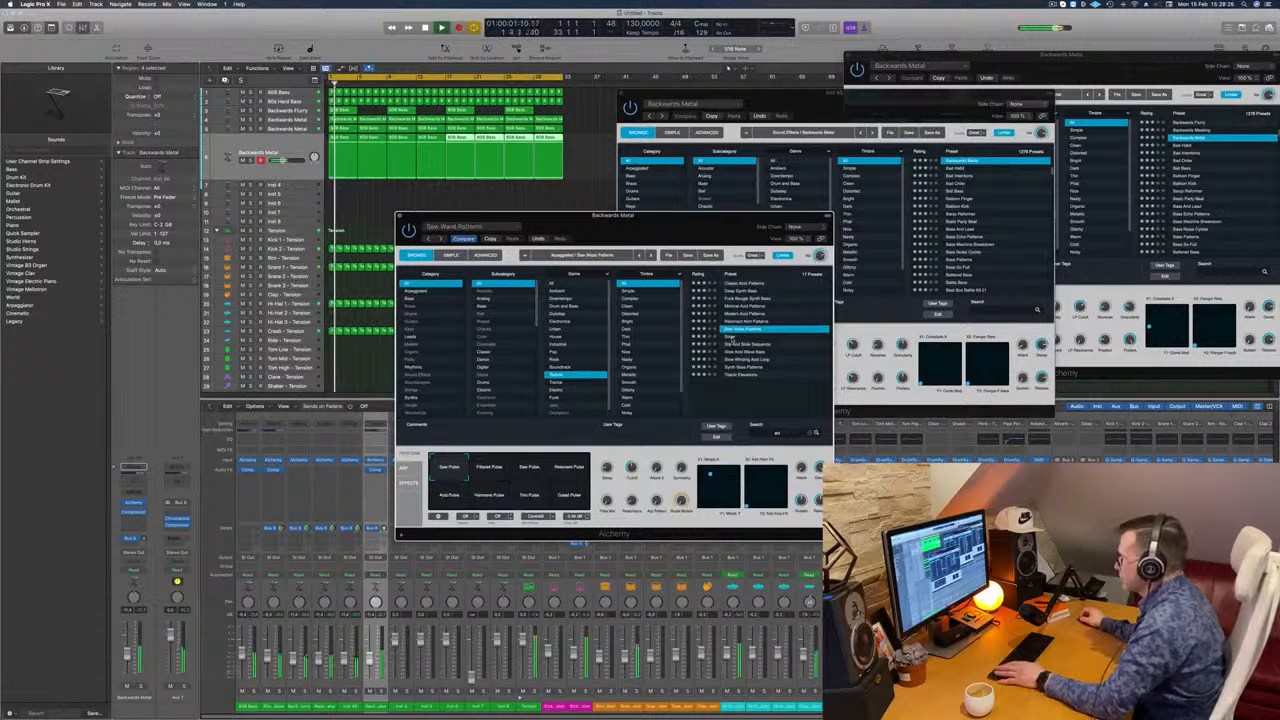
left_click(732, 337)
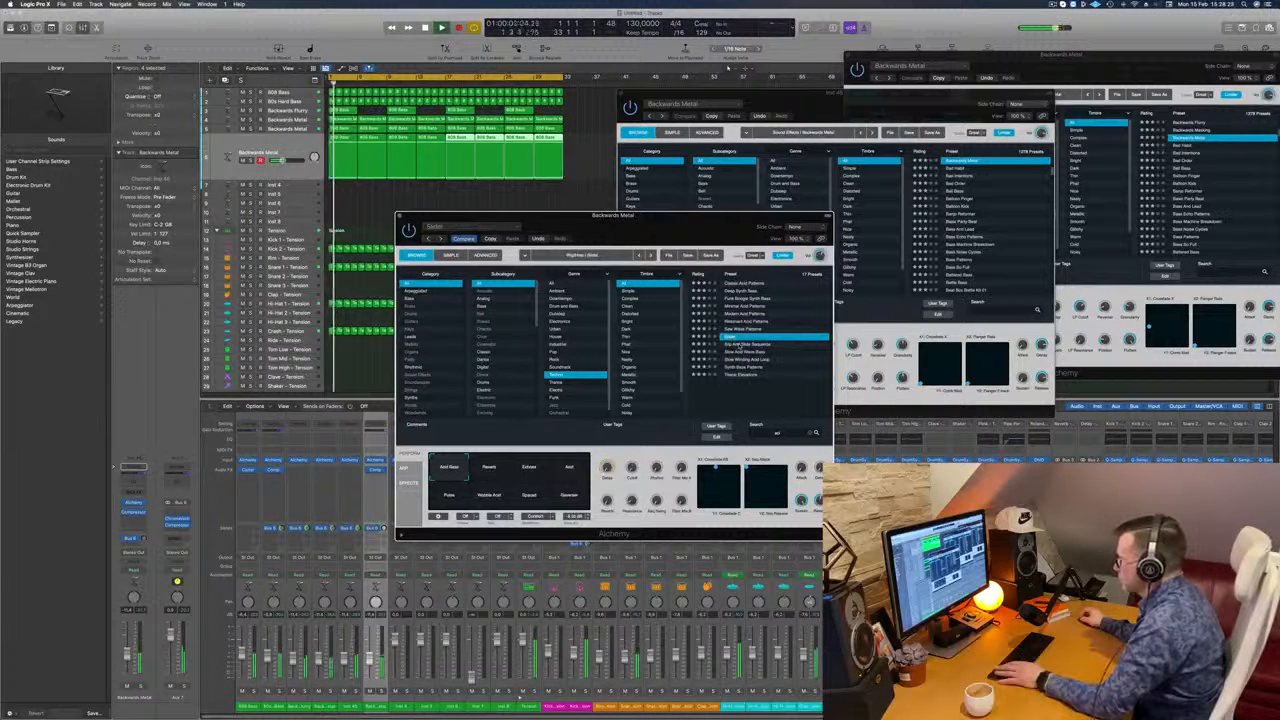
left_click(739, 345)
left_click(733, 284)
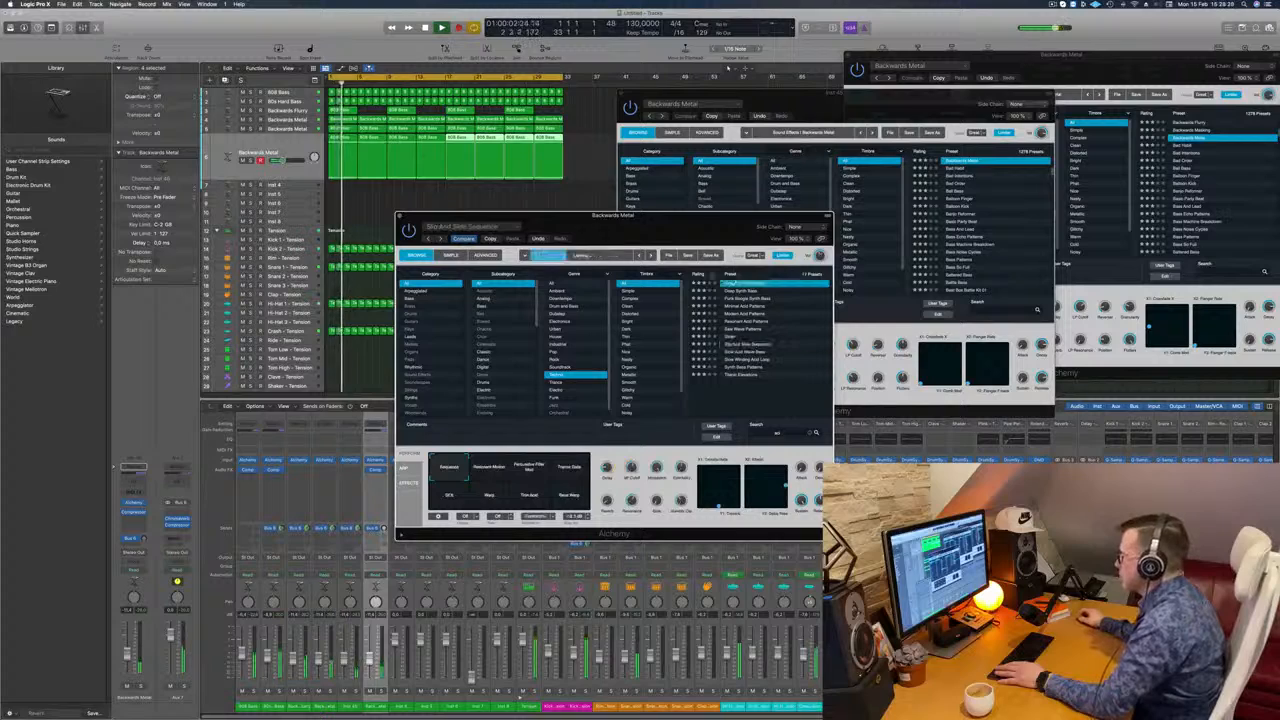
left_click_drag(663, 228, 803, 138)
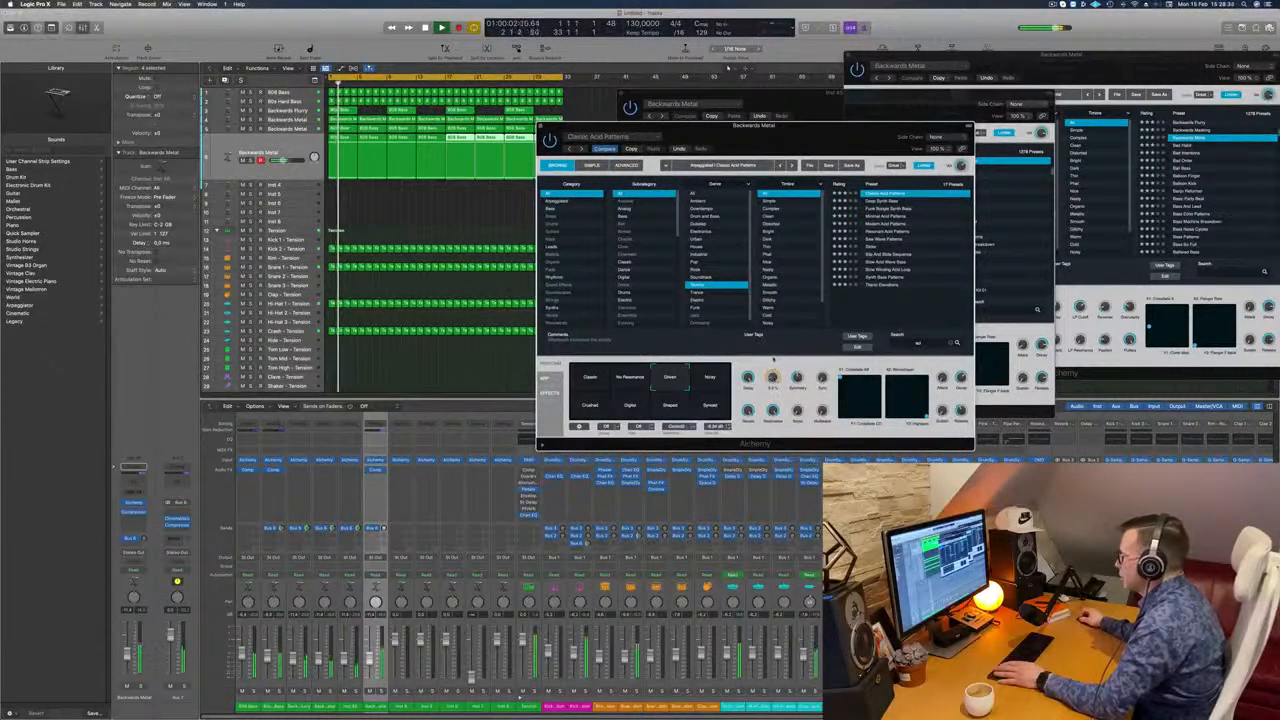
key("space")
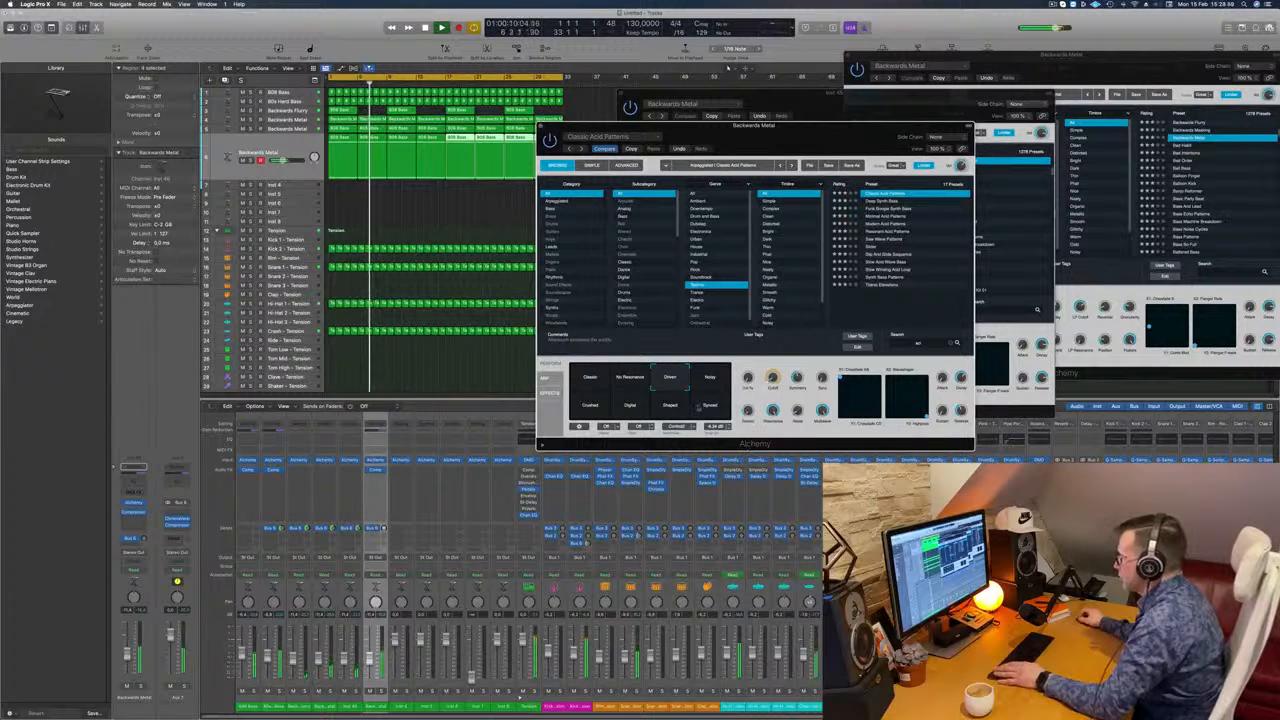
- Compare the Synced and Noisy variations of Classic Acid Patterns and choose Crushed
left_click(707, 410)
left_click(712, 379)
left_click(590, 408)
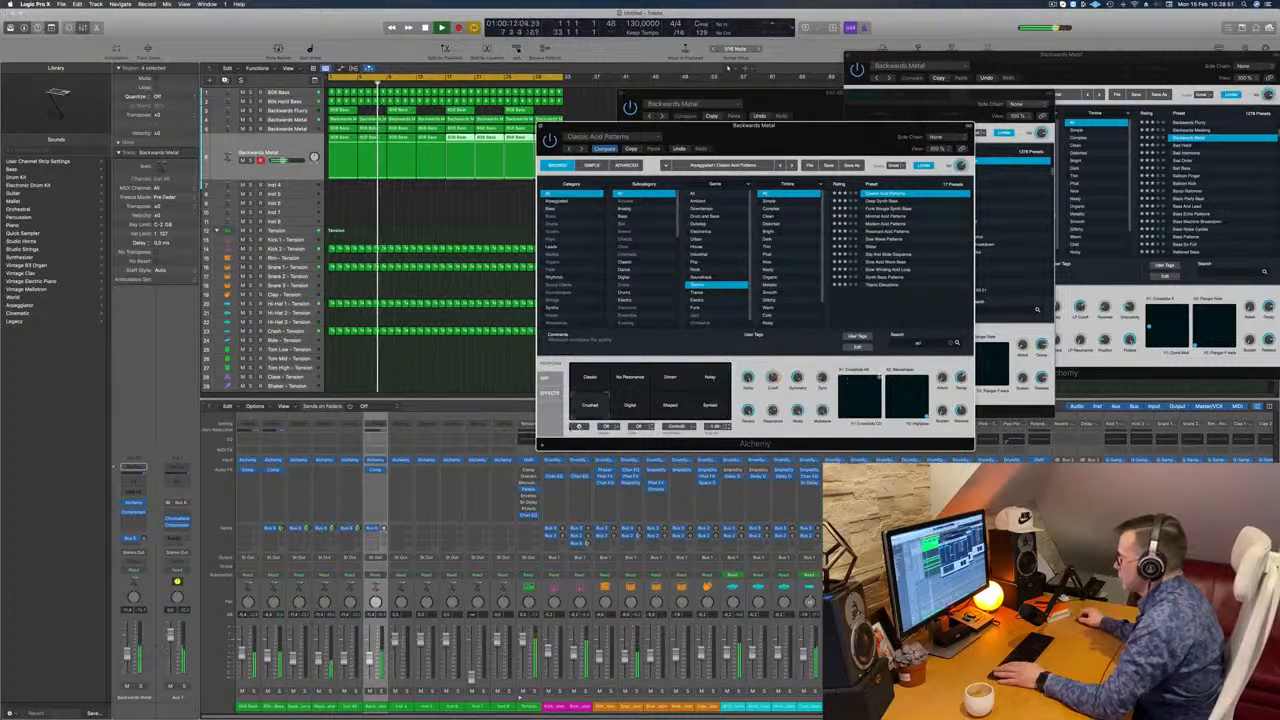
left_click_drag(751, 134, 811, 136)
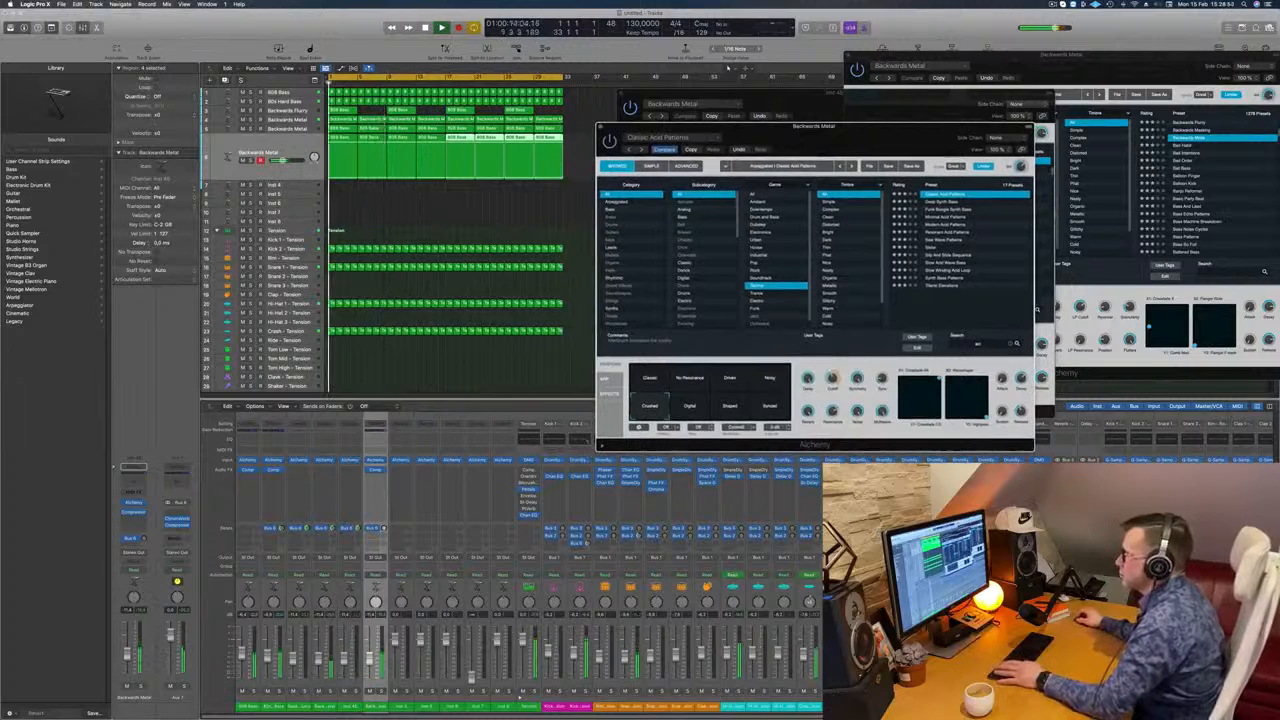
- Open the acid track's first region in the Piano Roll, transpose all its notes down an octave and play it back
left_click(341, 137)
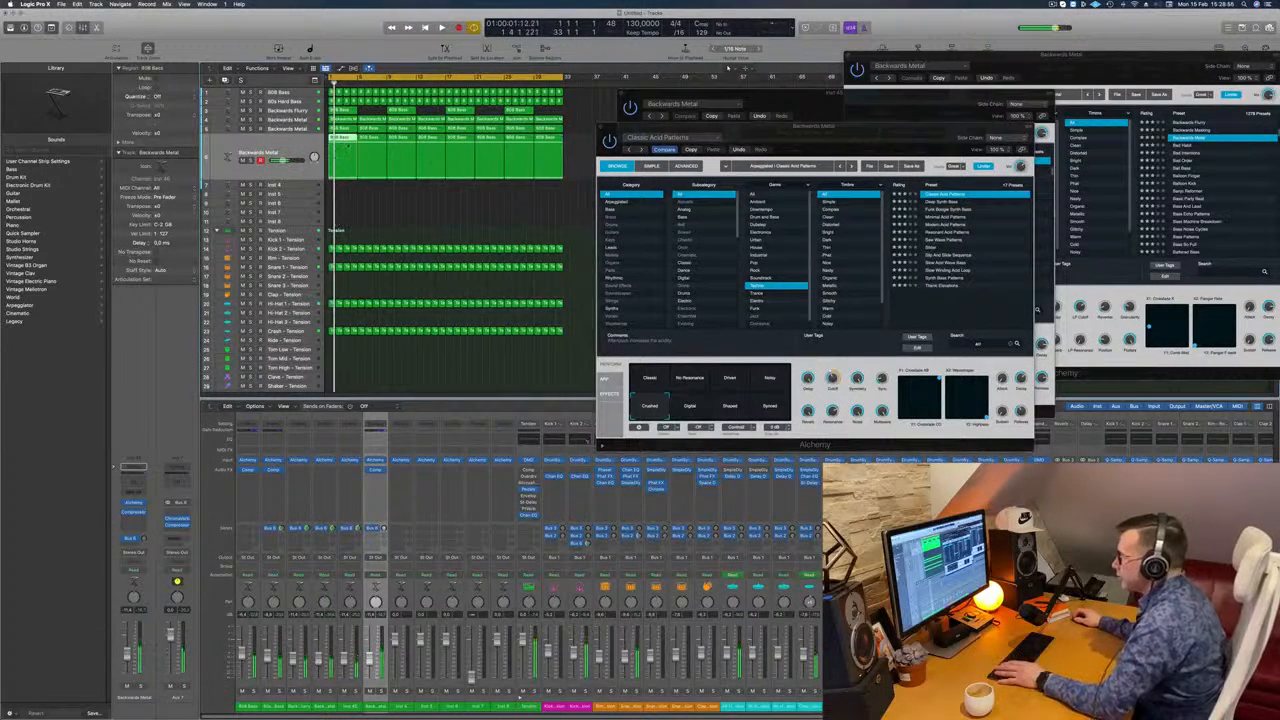
double_click(347, 138)
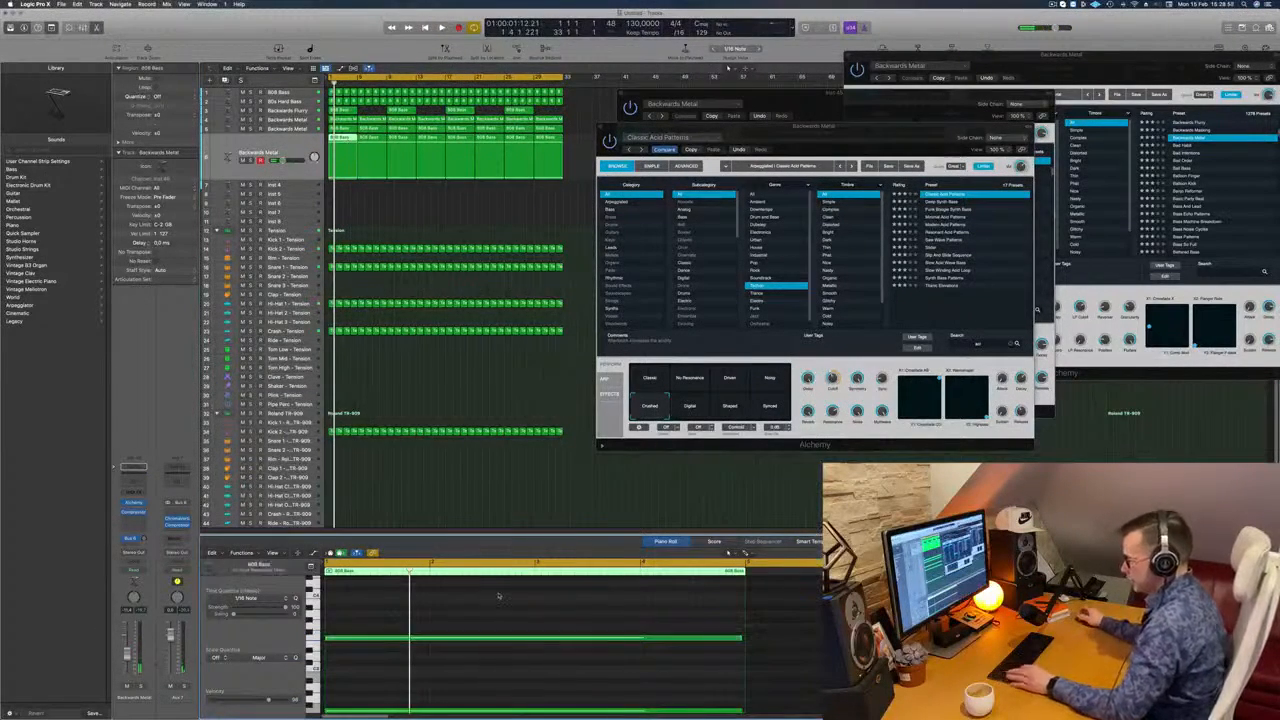
key("super+a")
key("alt+shift+Down")
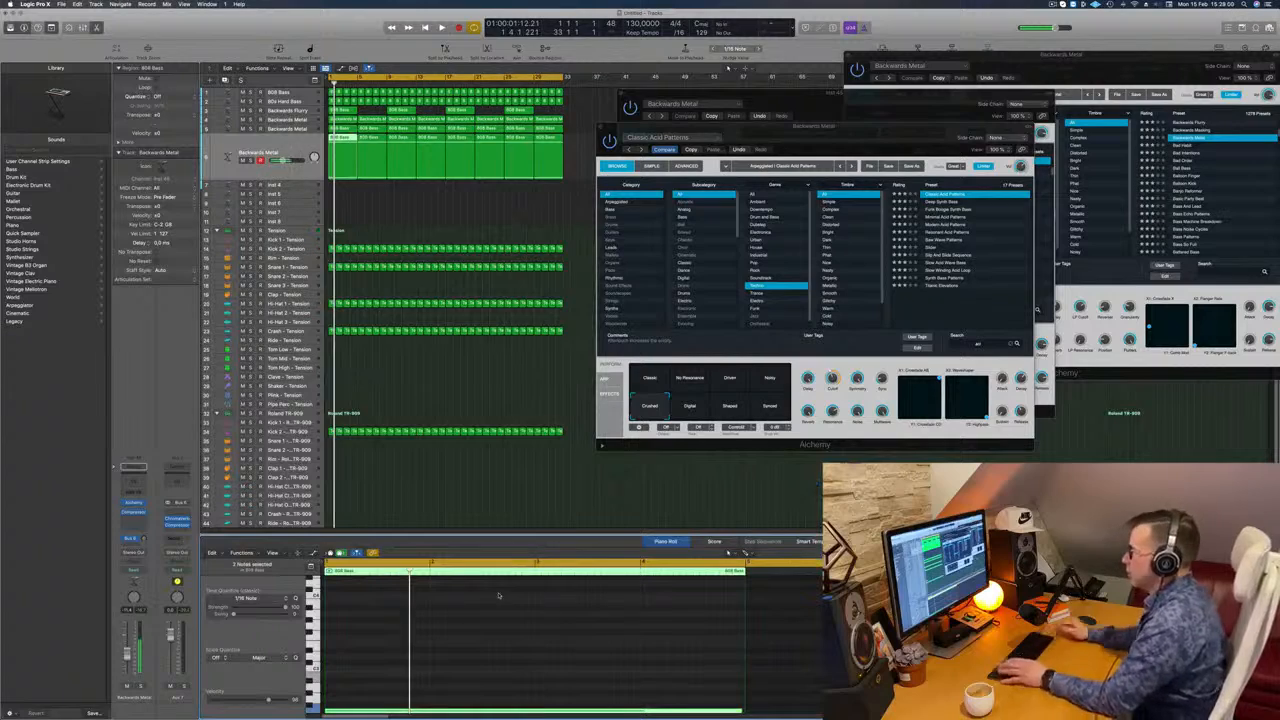
key("space")
left_click_drag(690, 127, 1008, 144)
key("space")
key("space")
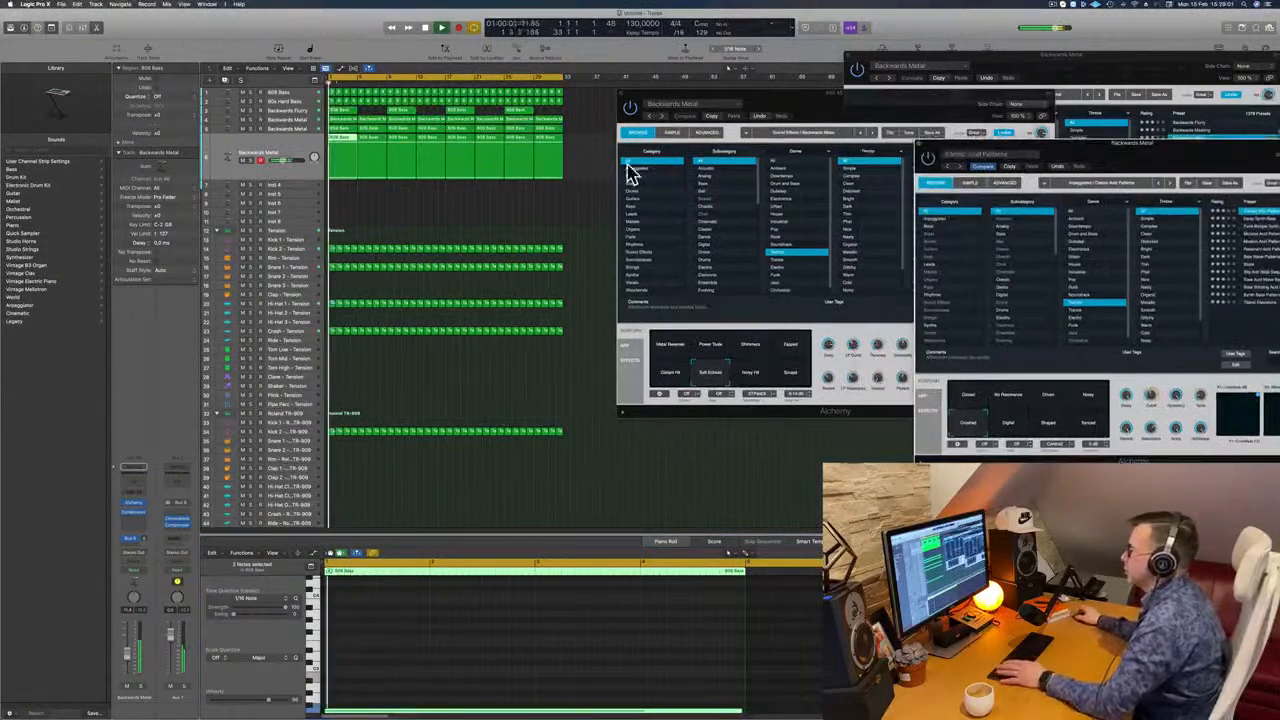
- Delete the acid track's repeated regions after the first, remove one of the two long notes in the remaining region and play
left_click_drag(583, 162, 376, 180)
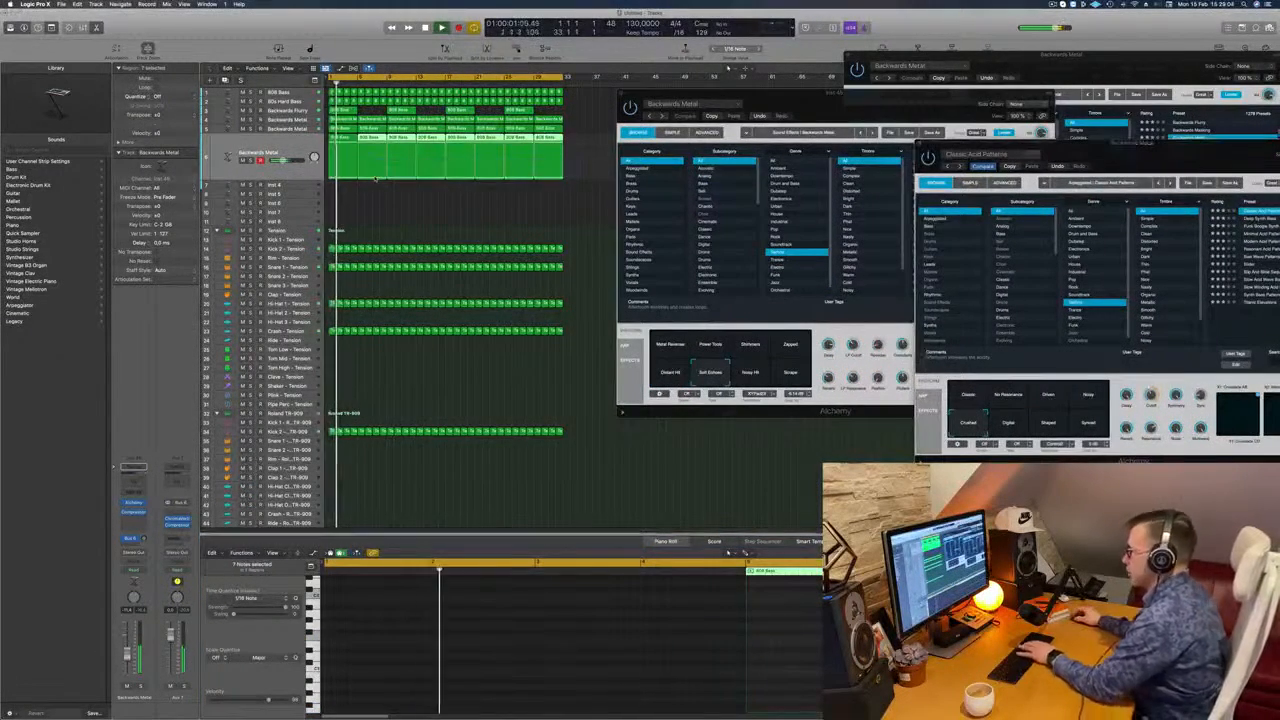
key("Delete")
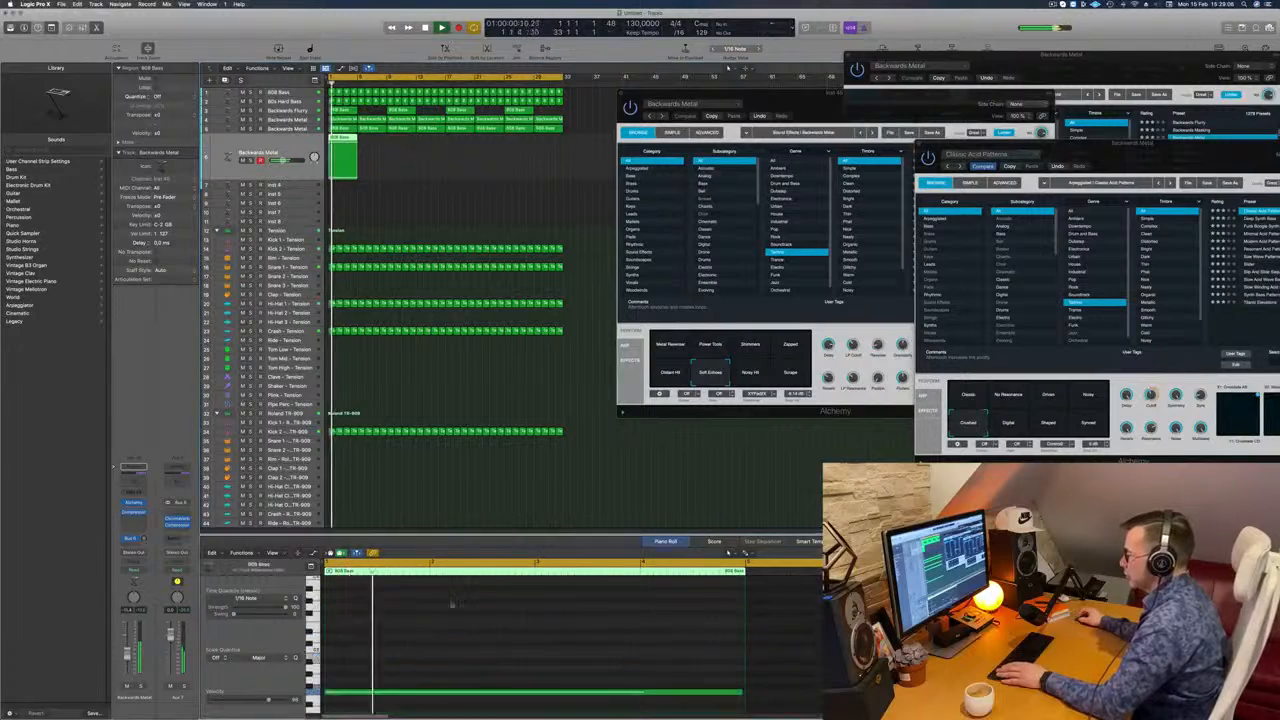
scroll(451, 604, "down", 3)
key("Delete")
key("space")
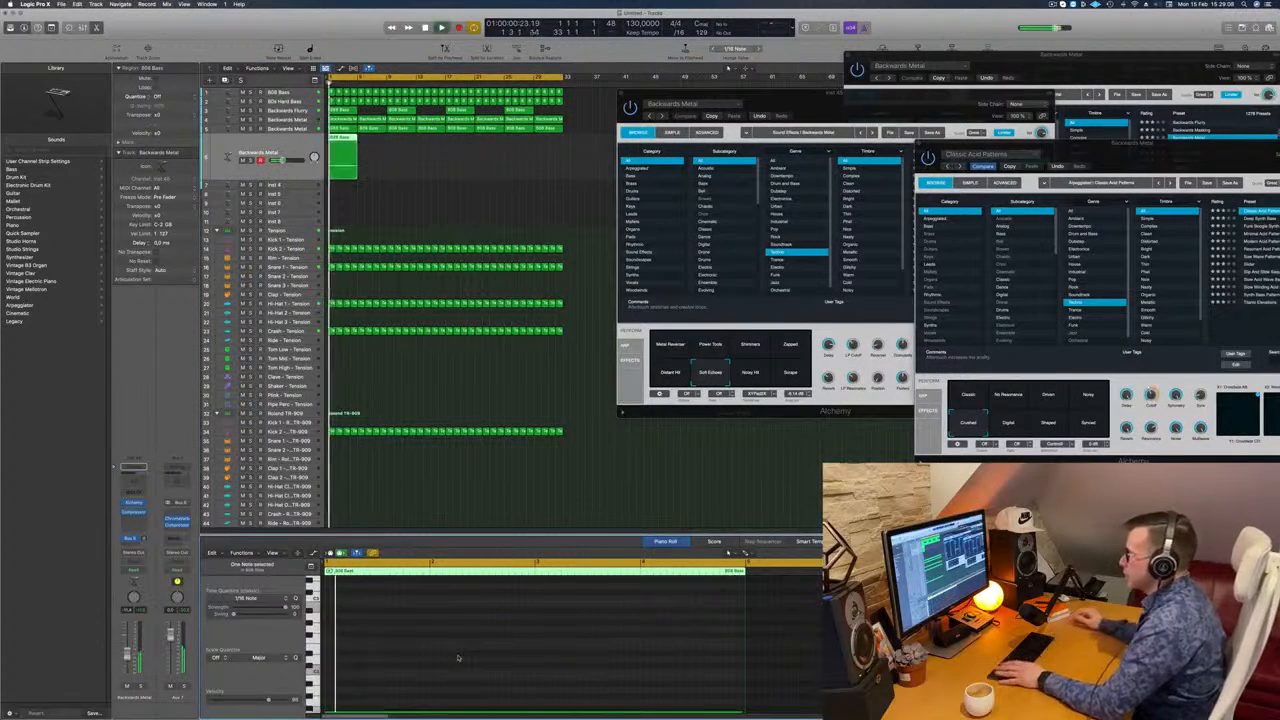
- Audition the Digital variation of Classic Acid Patterns, choose Synced and open the synth's arpeggiator settings
left_click_drag(1117, 151, 729, 158)
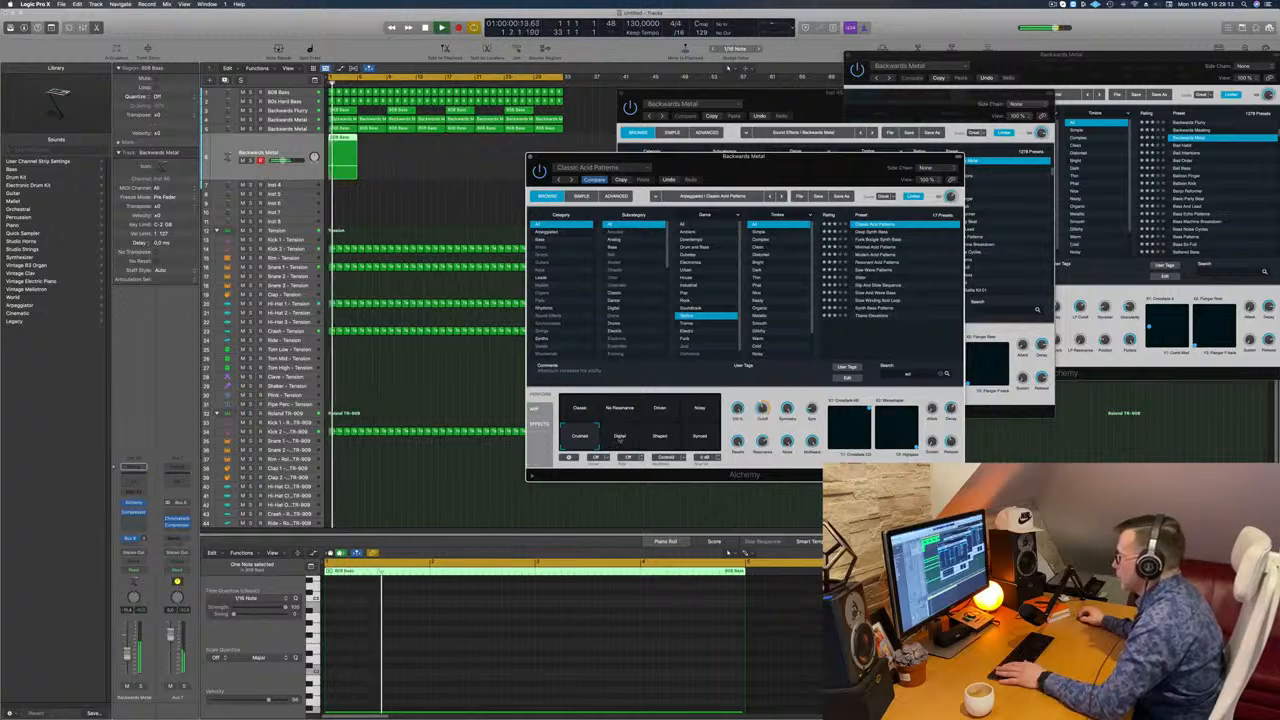
left_click(620, 437)
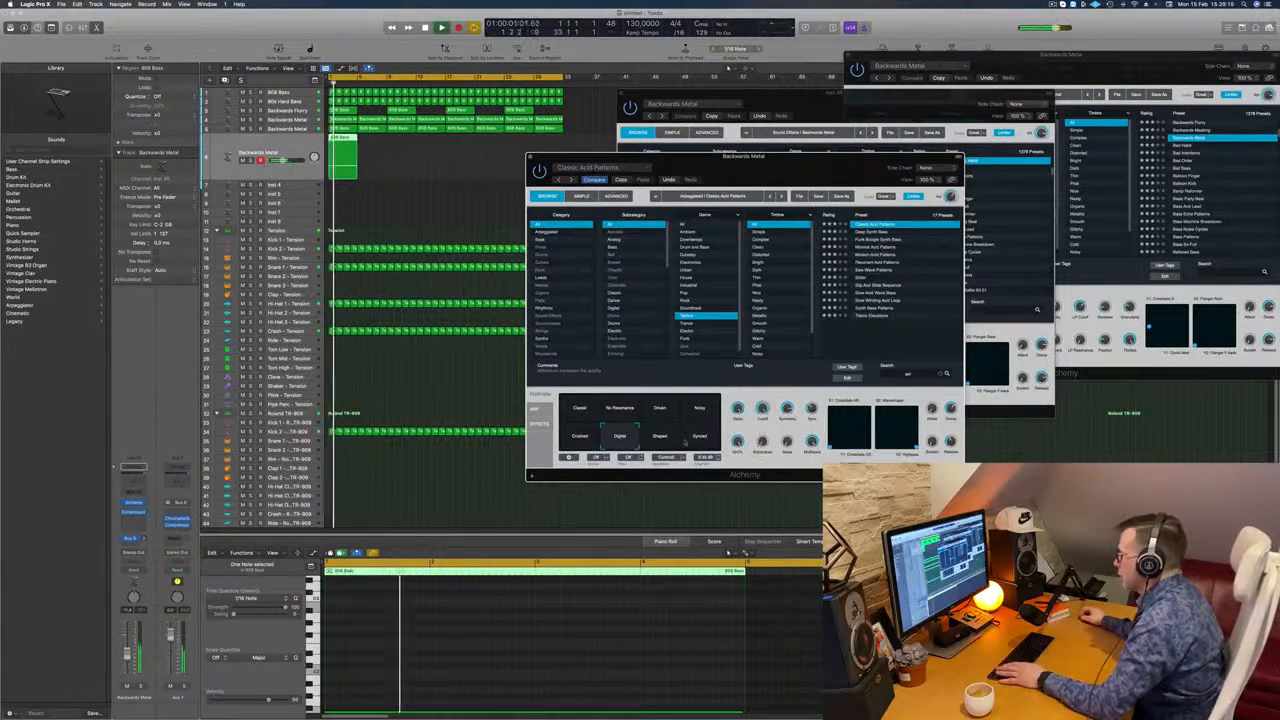
left_click(700, 434)
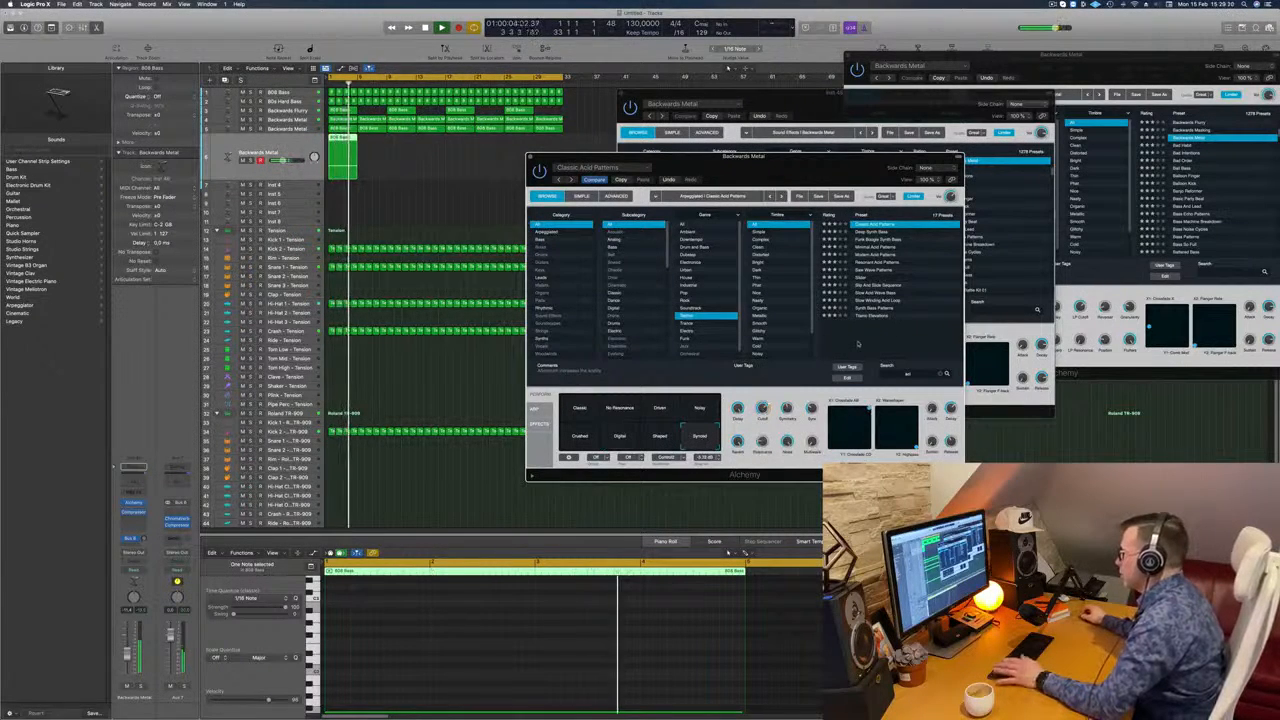
left_click_drag(767, 166, 807, 161)
left_click(574, 404)
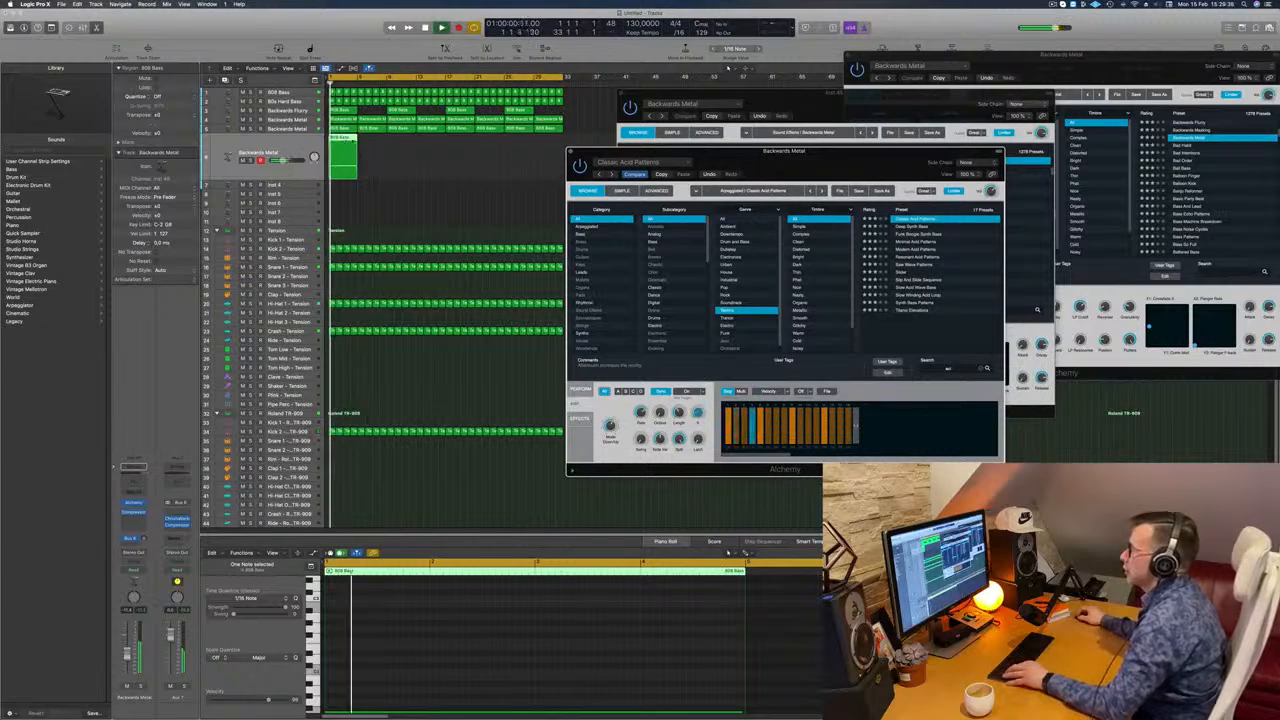
- Repeat the acid track's region to fill all 32 bars, play it back and adjust the arpeggiator's octave control
left_click_drag(389, 157, 482, 152)
key("space")
left_click_drag(765, 162, 879, 164)
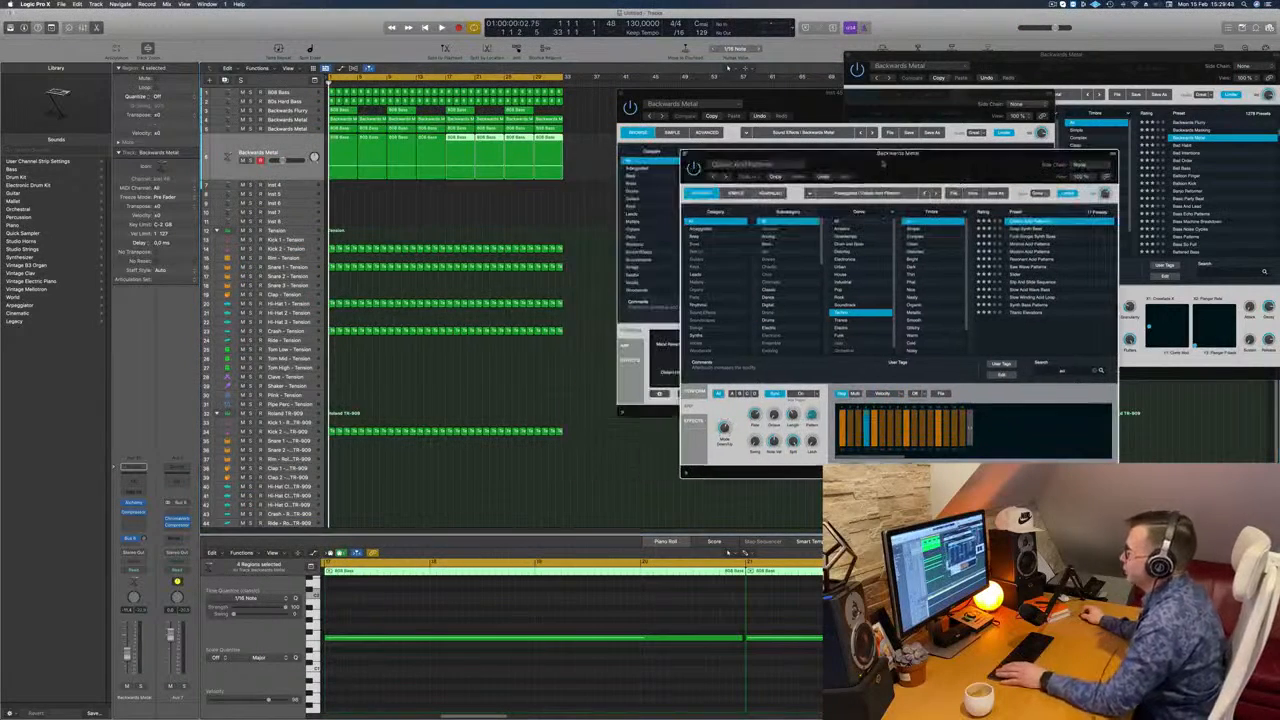
left_click(264, 141)
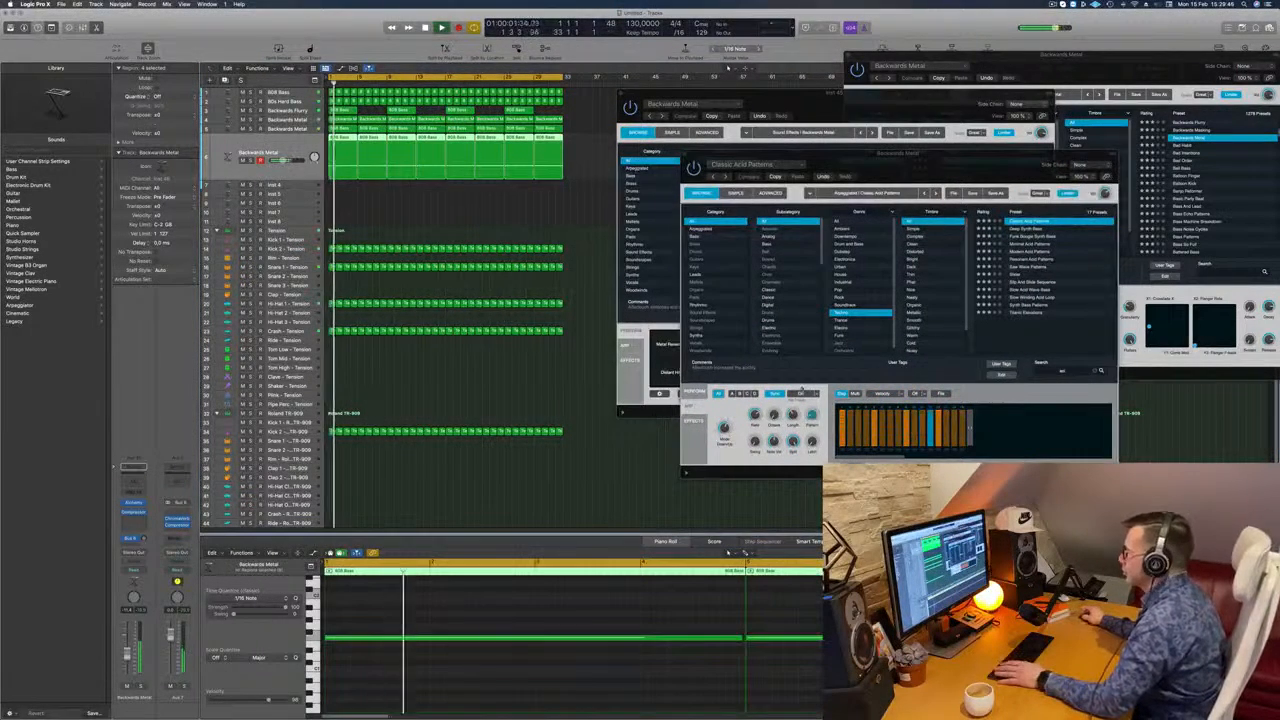
left_click_drag(774, 414, 777, 403)
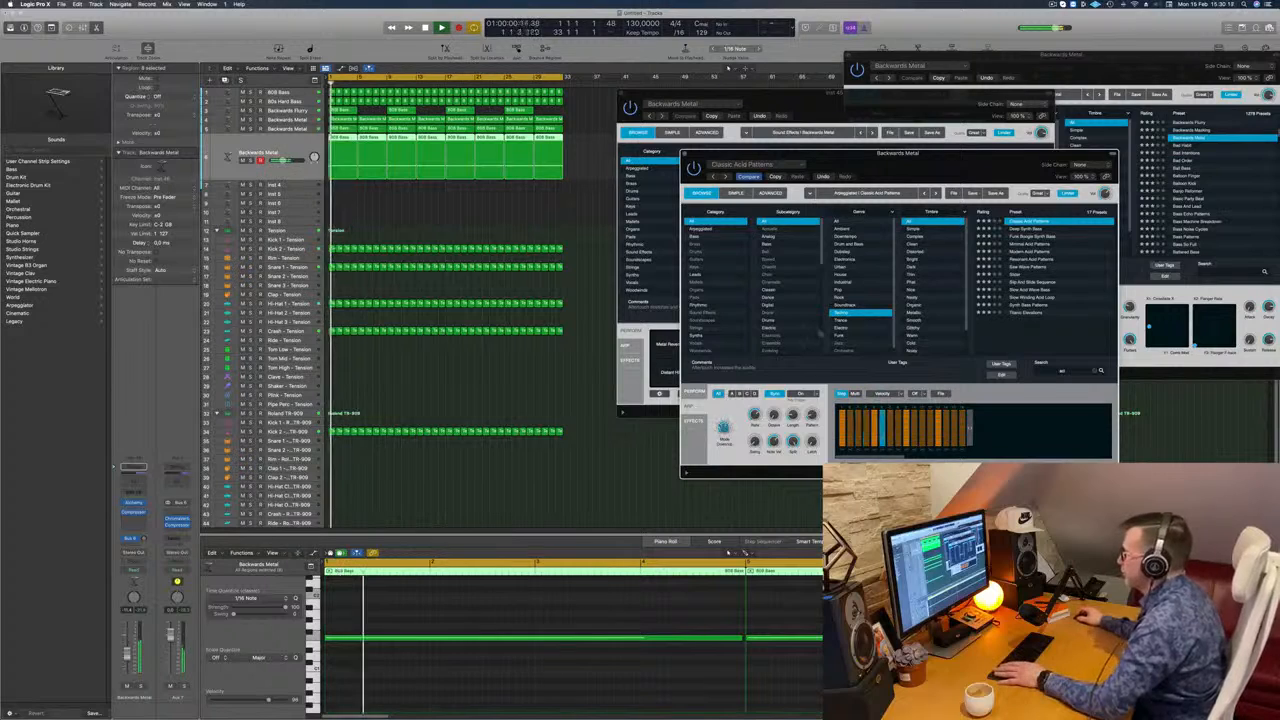
- Examine the acid synth's effects rack from filter and waveshaper to delay, resetting the plug-in view to 100% and returning to the performance controls
left_click_drag(970, 155, 924, 111)
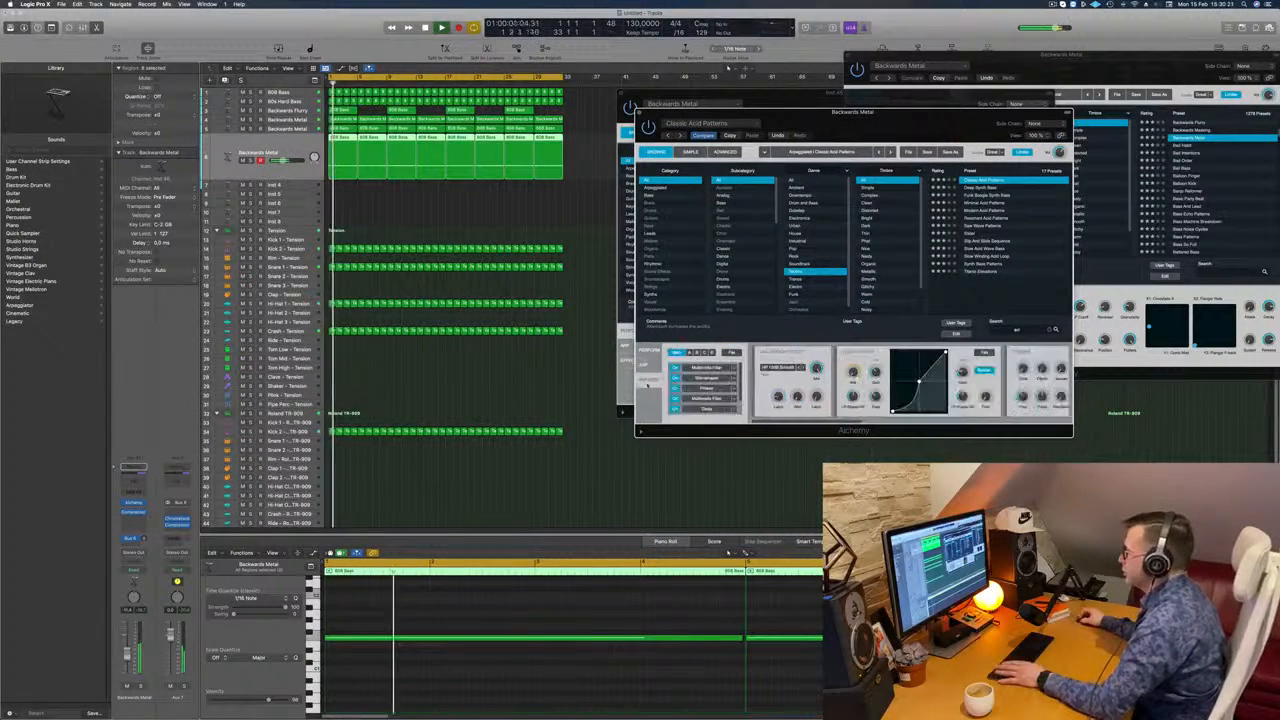
left_click(649, 381)
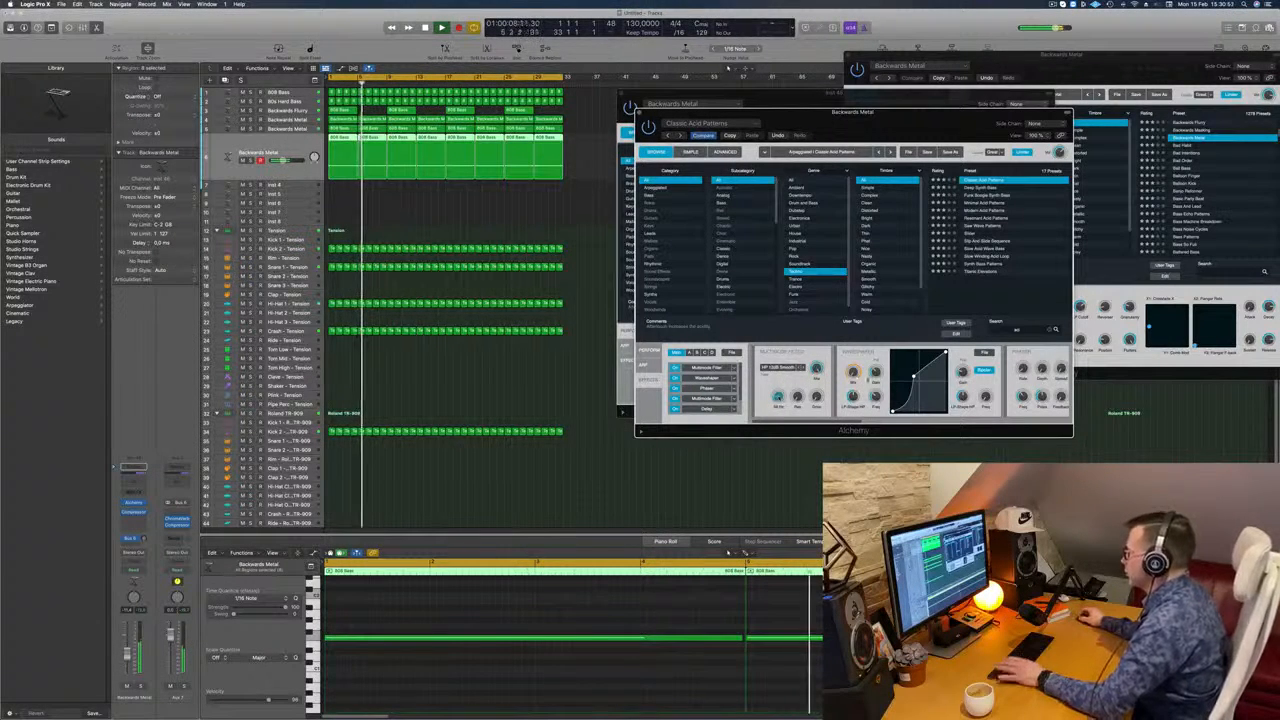
scroll(1020, 383, "right", 3)
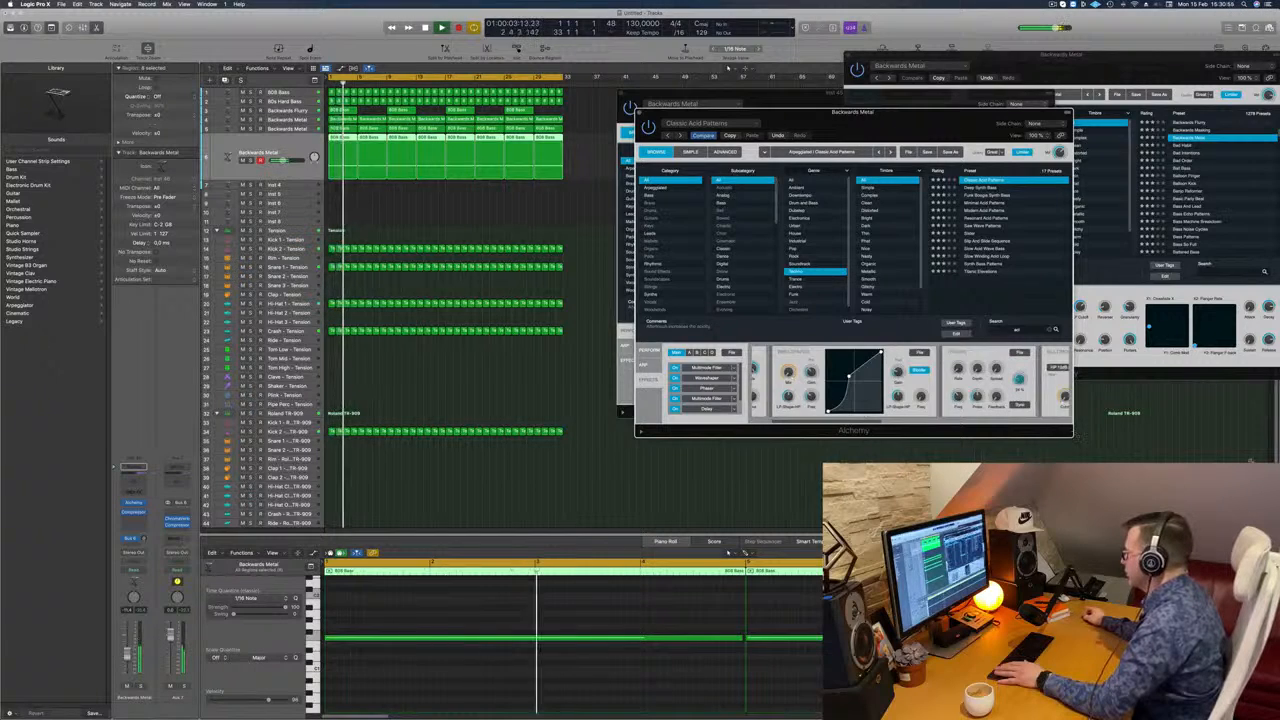
left_click_drag(1072, 436, 1250, 552)
left_click_drag(940, 112, 610, 12)
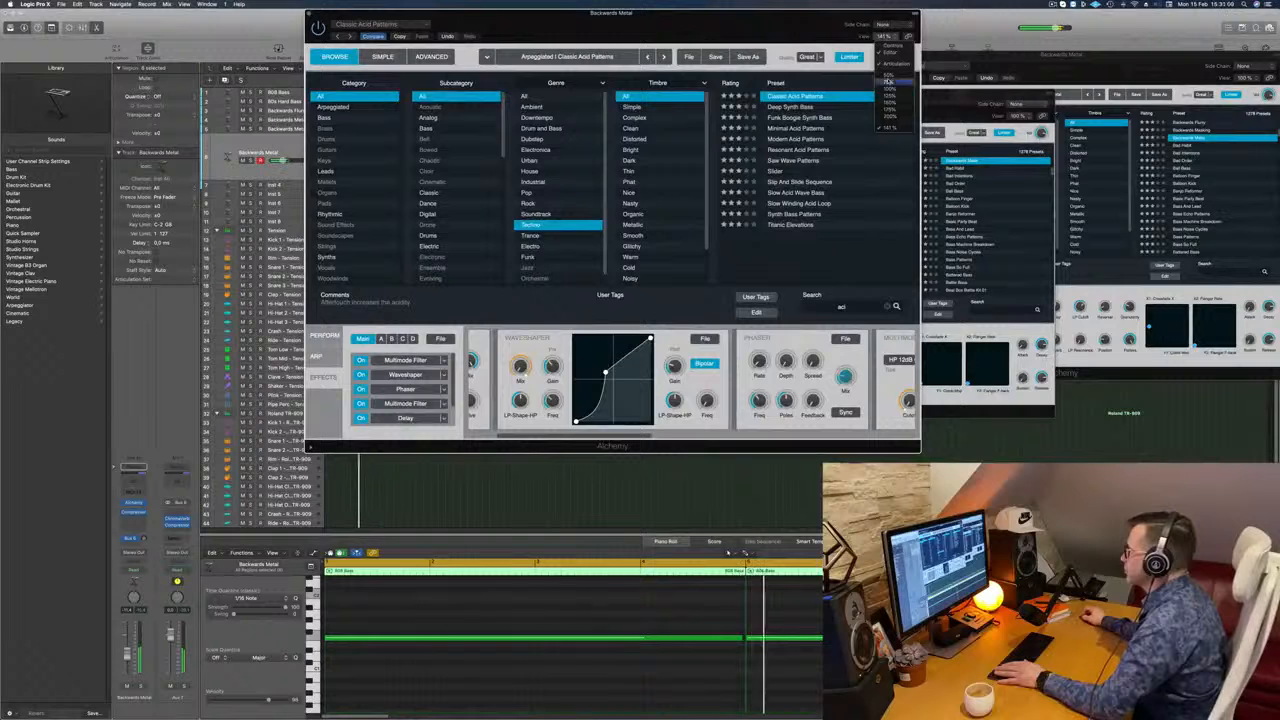
left_click(893, 66)
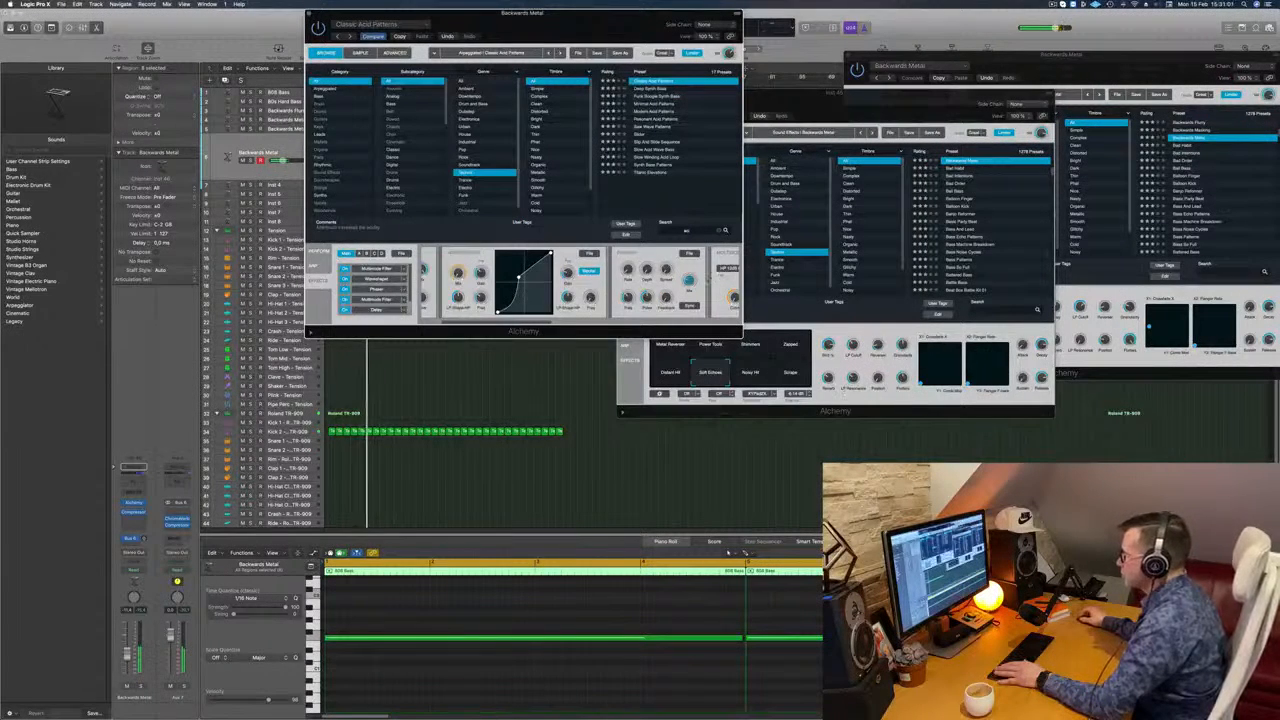
scroll(705, 282, "right", 5)
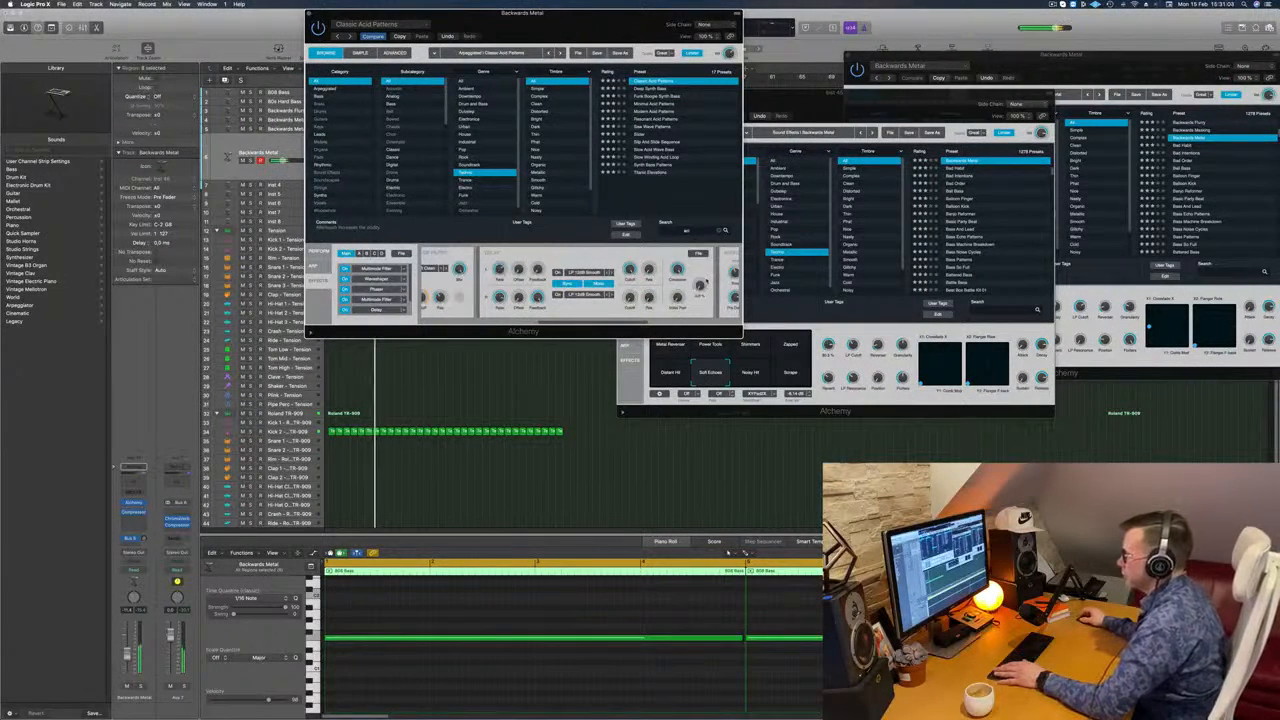
left_click_drag(628, 323, 505, 323)
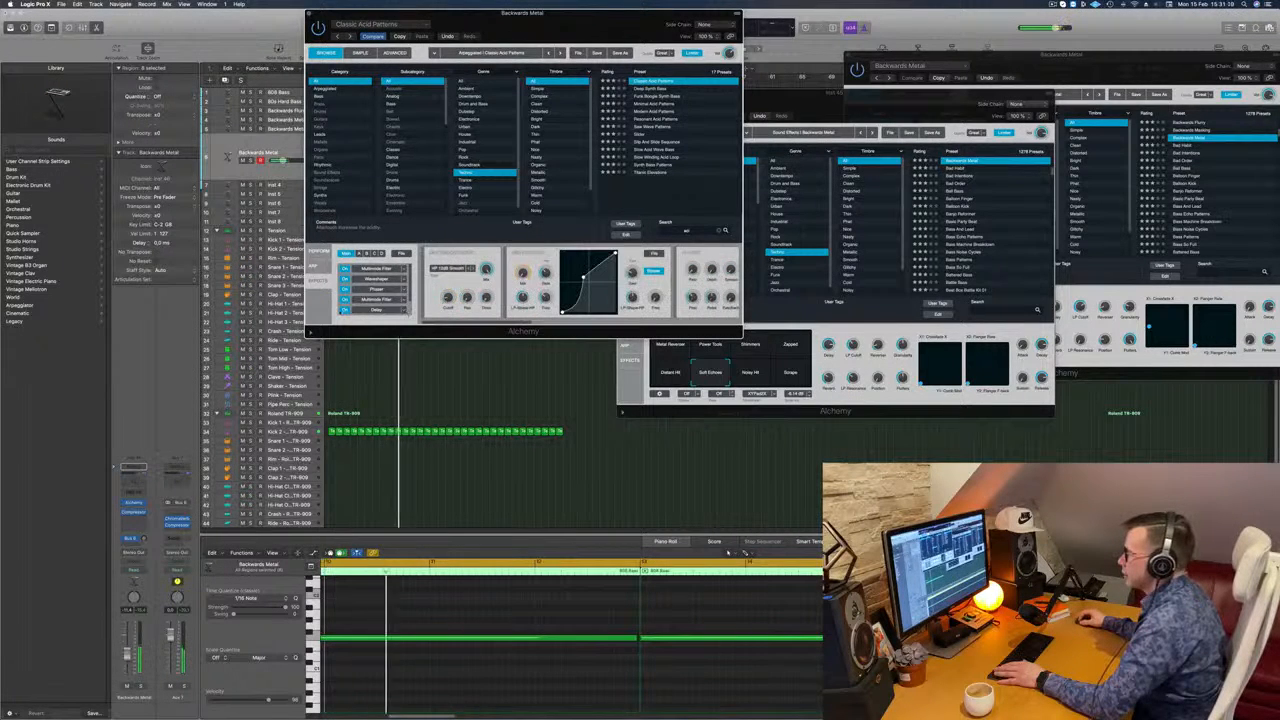
left_click_drag(522, 16, 875, 138)
left_click(487, 378)
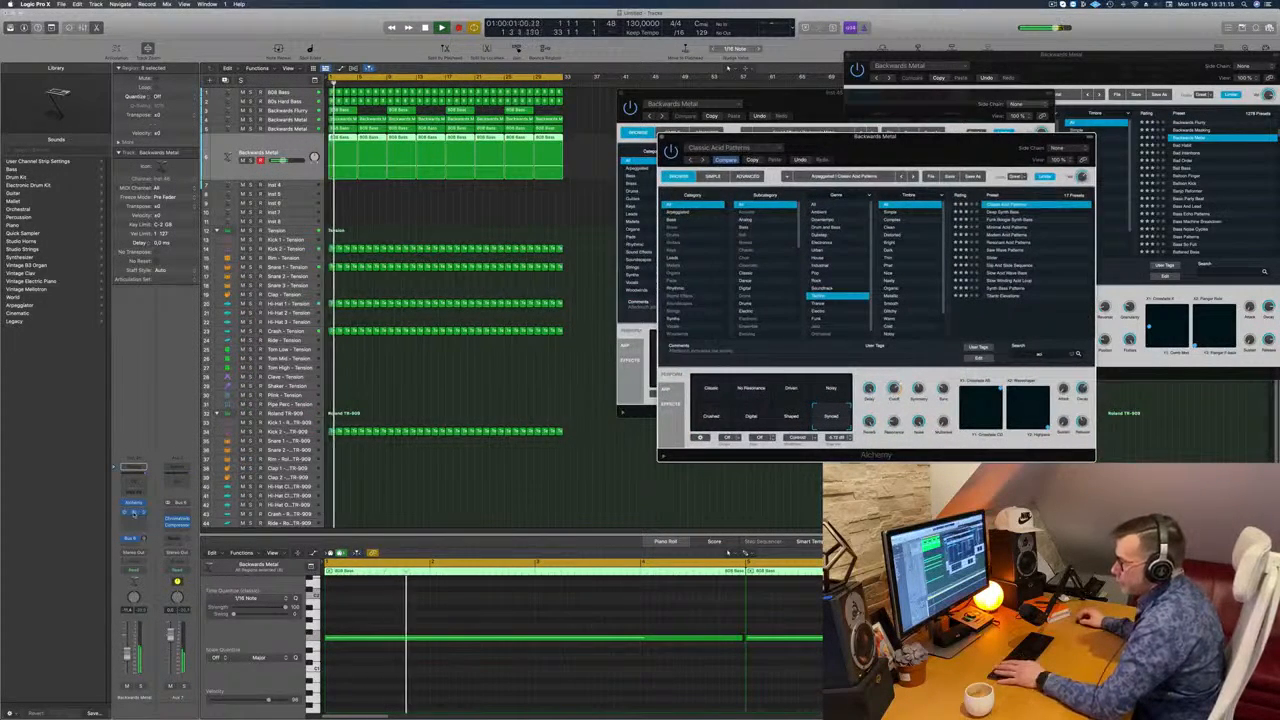
- Open the acid track's Compressor, arrange it beside the Alchemy window and restart playback from the beginning
left_click(134, 513)
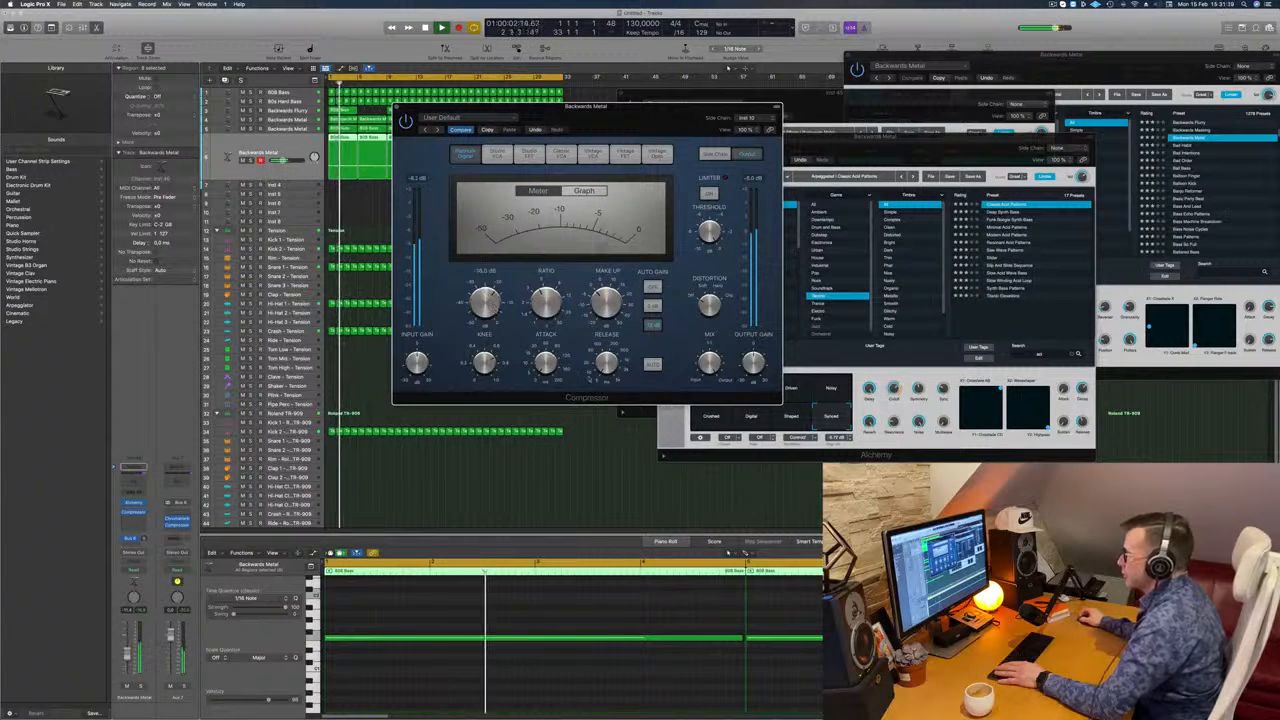
left_click_drag(620, 107, 1095, 198)
key("Return")
left_click_drag(856, 137, 712, 176)
key("space")
key("space")
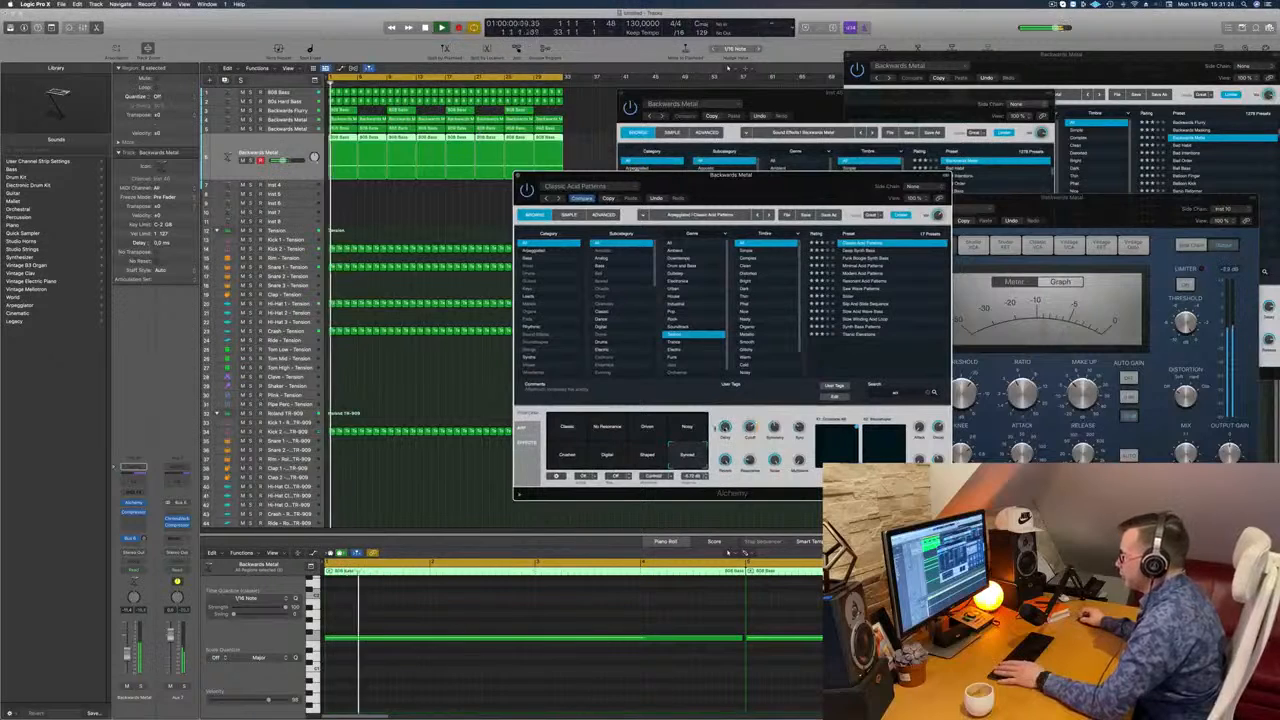
- Compare the Classic, Crushed and Shaped variations of the acid preset during playback and return to Synced
left_click(650, 457)
left_click(574, 432)
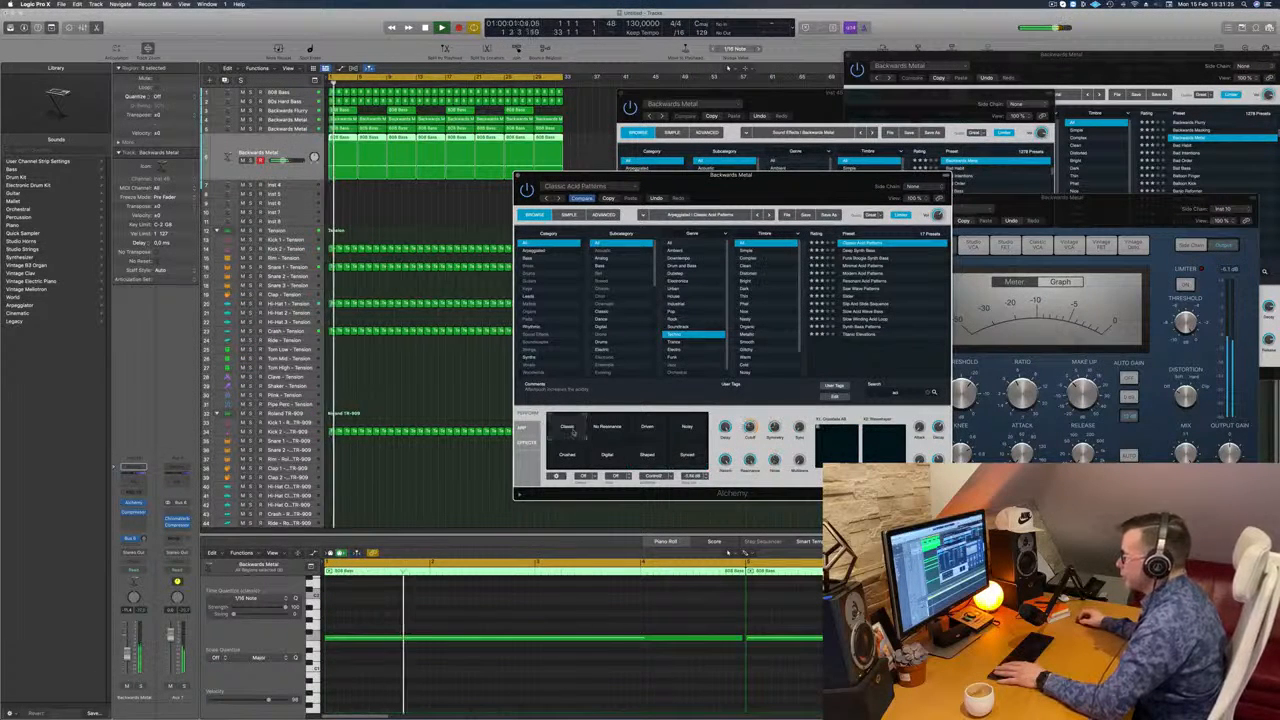
left_click(569, 455)
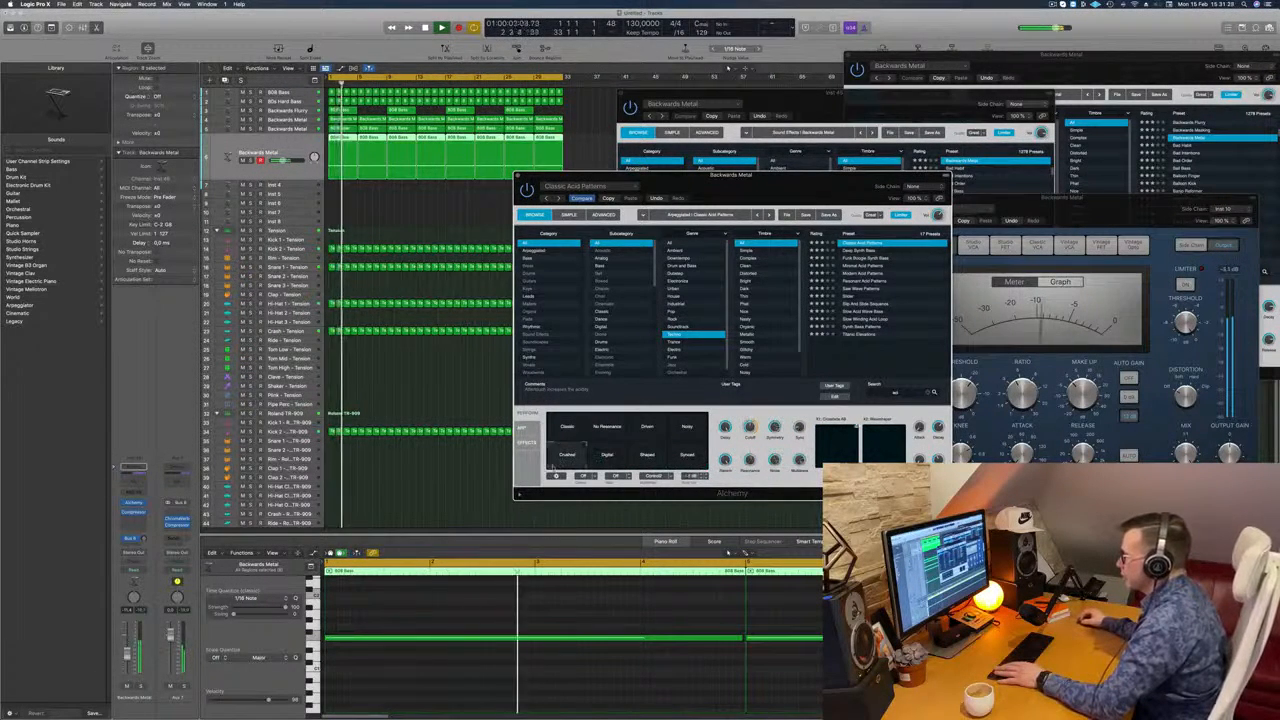
left_click(647, 455)
left_click(687, 455)
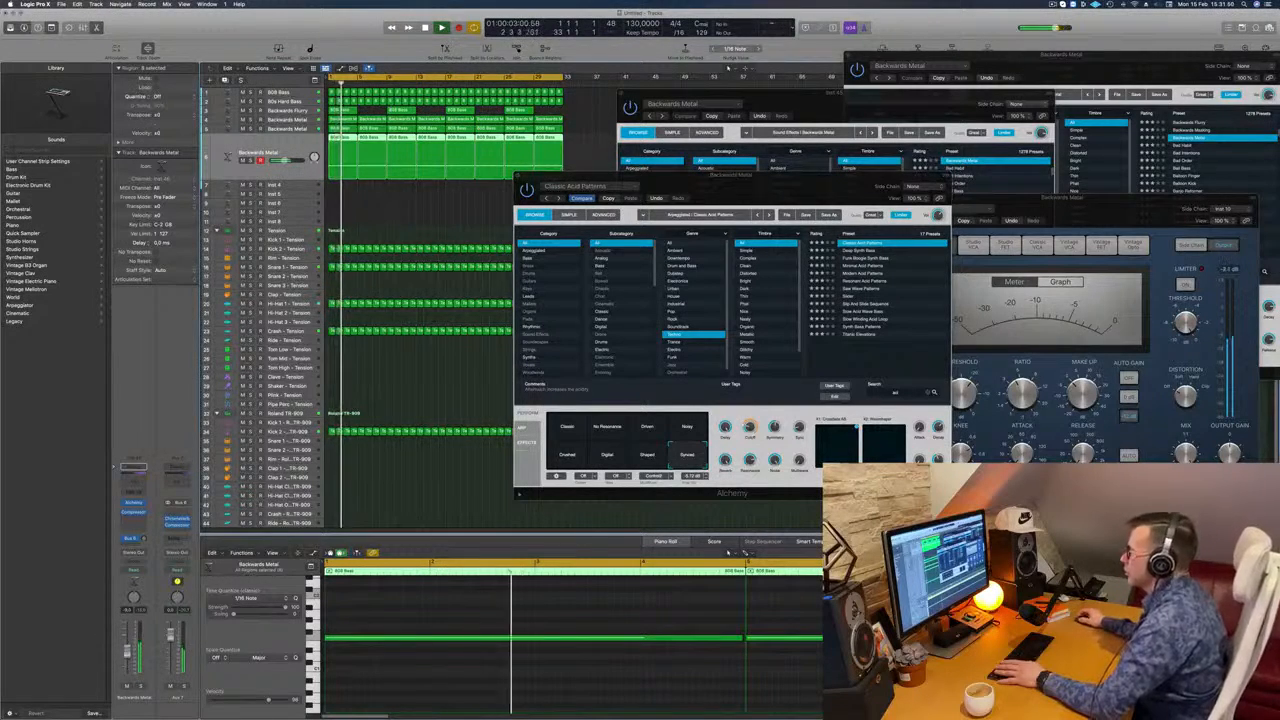
- Audition the Shaped, Digital and Crushed variations once more against the full mix and settle on Synced
left_click_drag(758, 179, 712, 187)
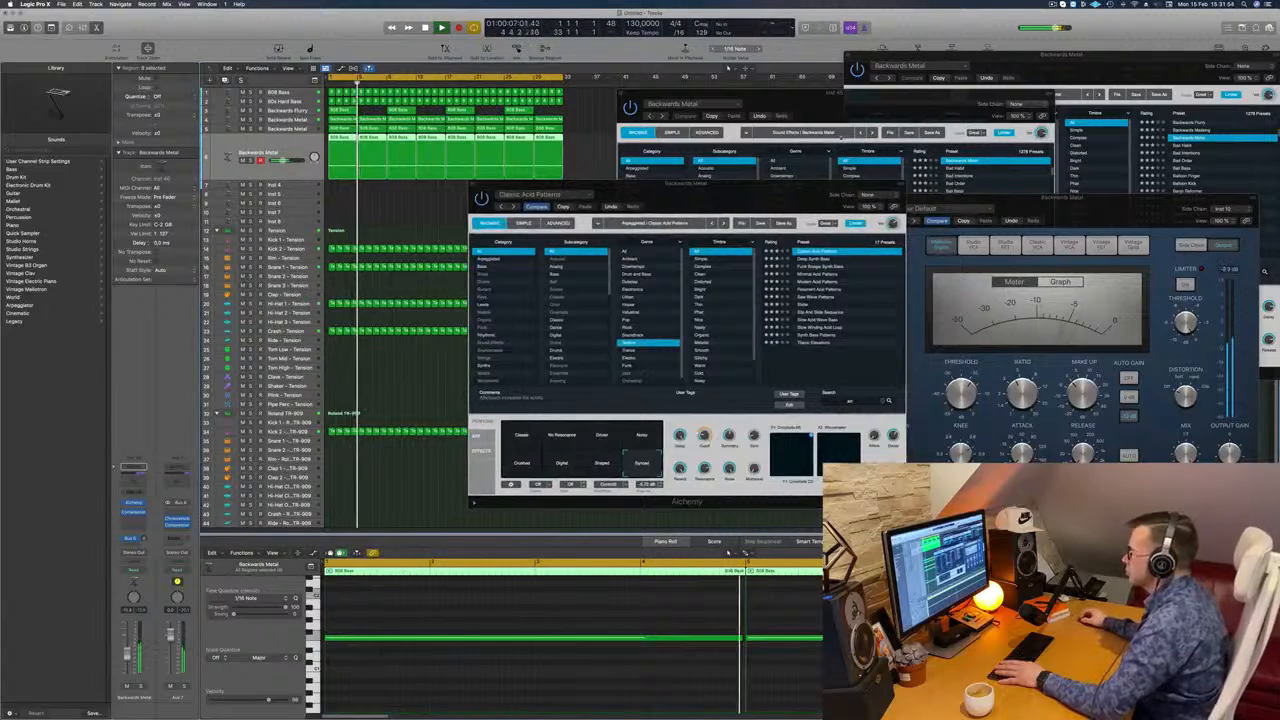
left_click_drag(716, 198, 765, 203)
left_click(649, 469)
left_click(612, 470)
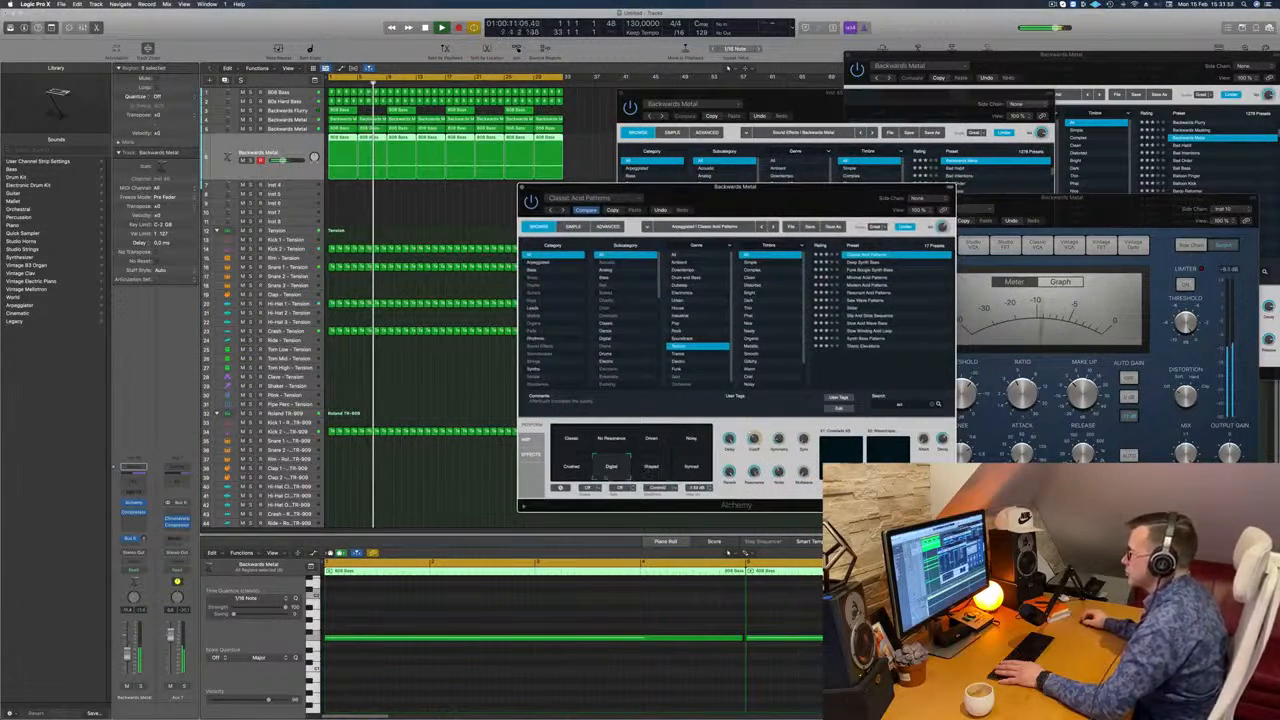
left_click(572, 470)
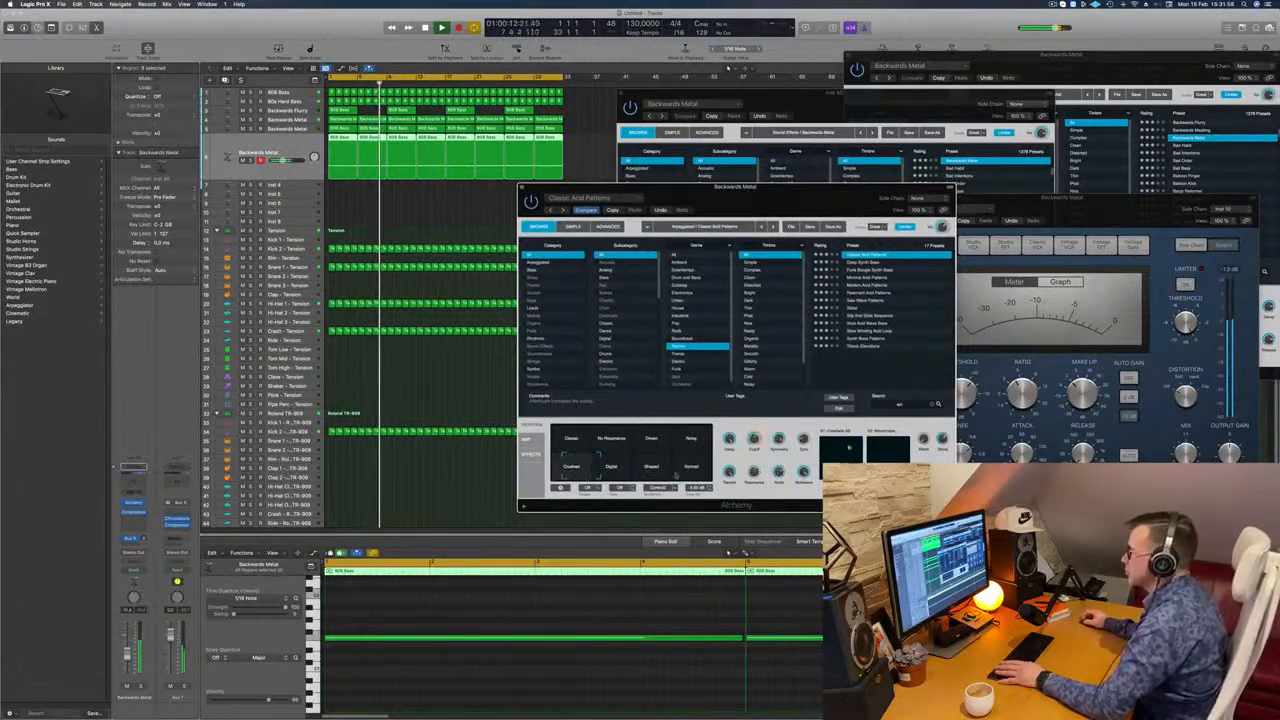
left_click(702, 472)
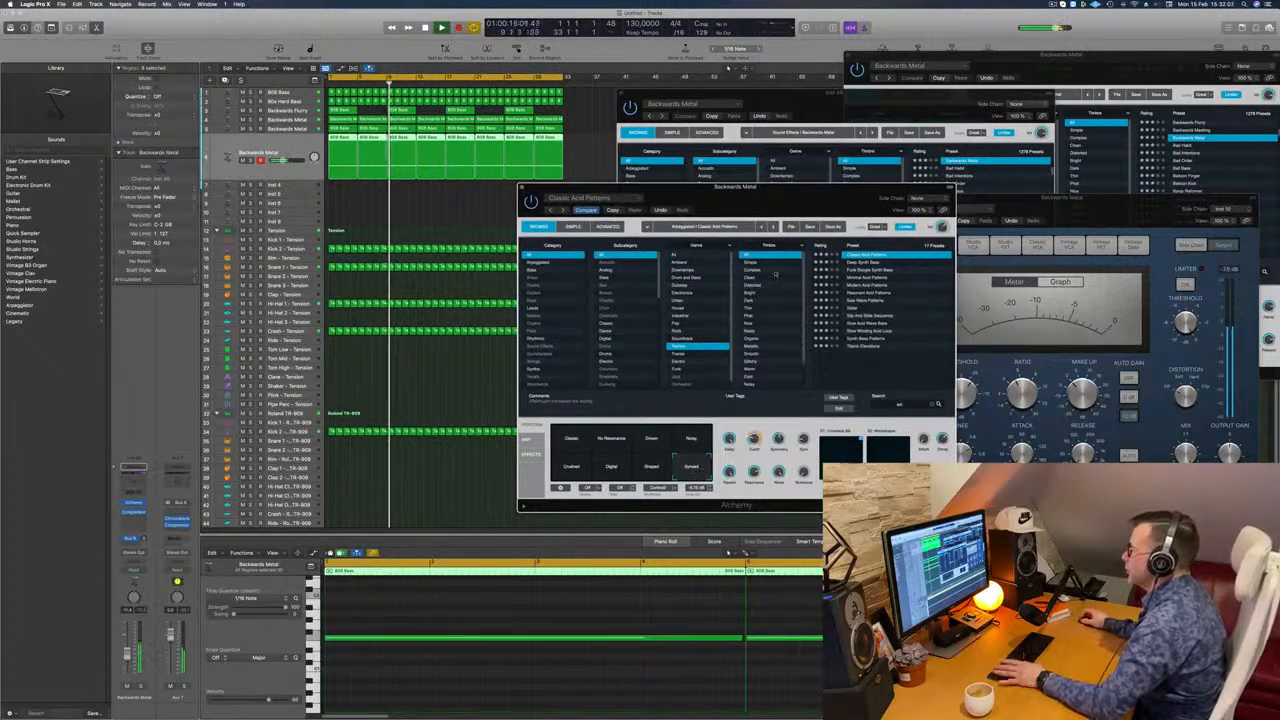
- Close the middle Backwards Metal Alchemy window and the Classic Acid Patterns window, and deselect all regions
left_click(834, 181)
left_click_drag(740, 93, 824, 110)
left_click(704, 111)
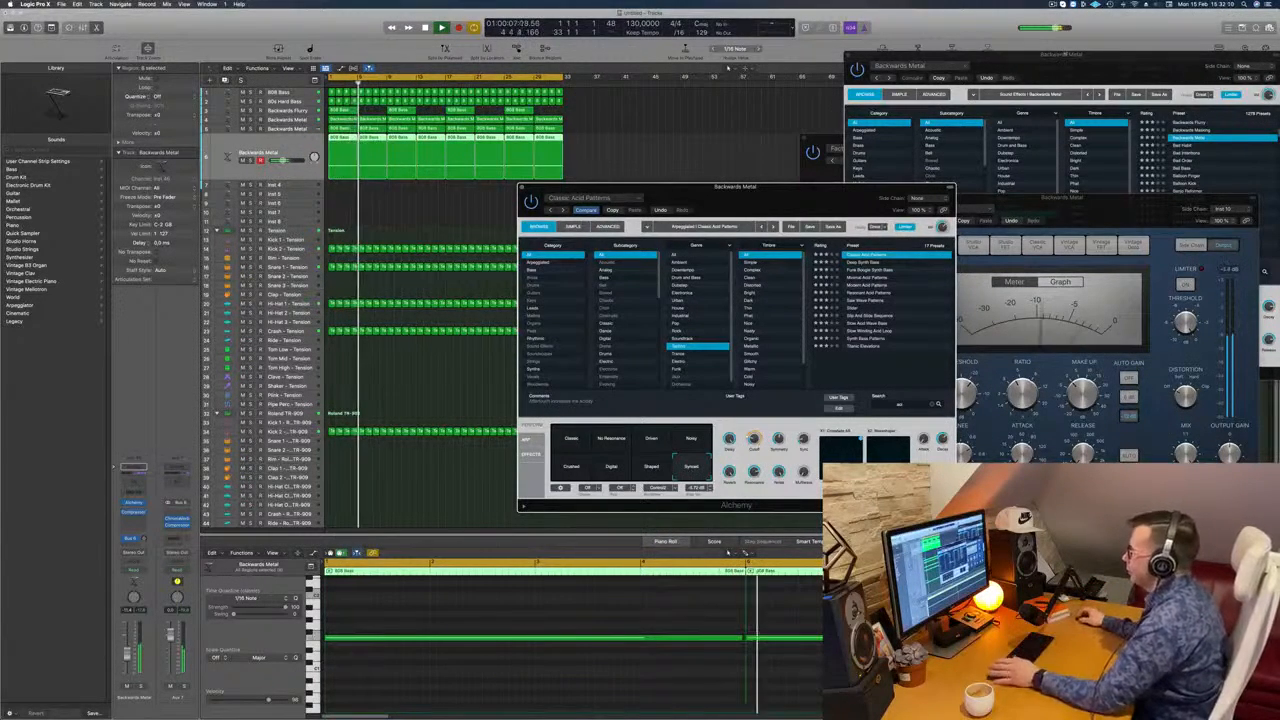
left_click_drag(735, 187, 870, 142)
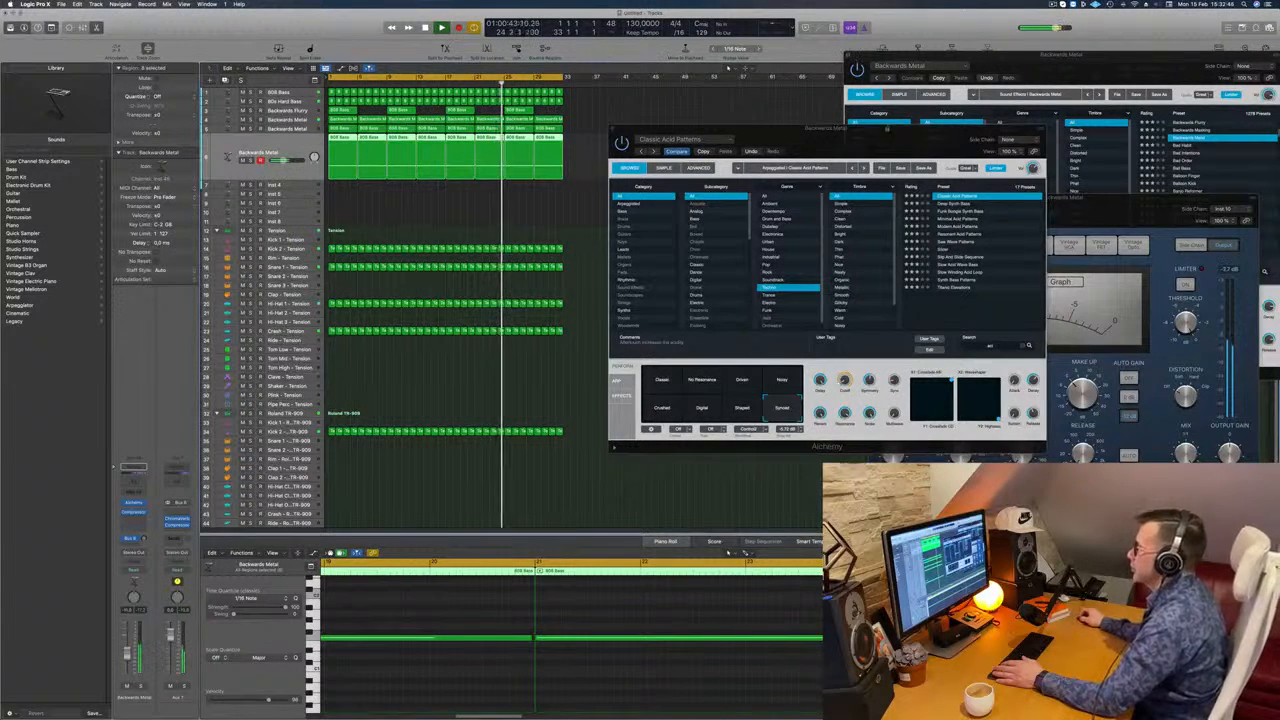
left_click_drag(780, 128, 704, 137)
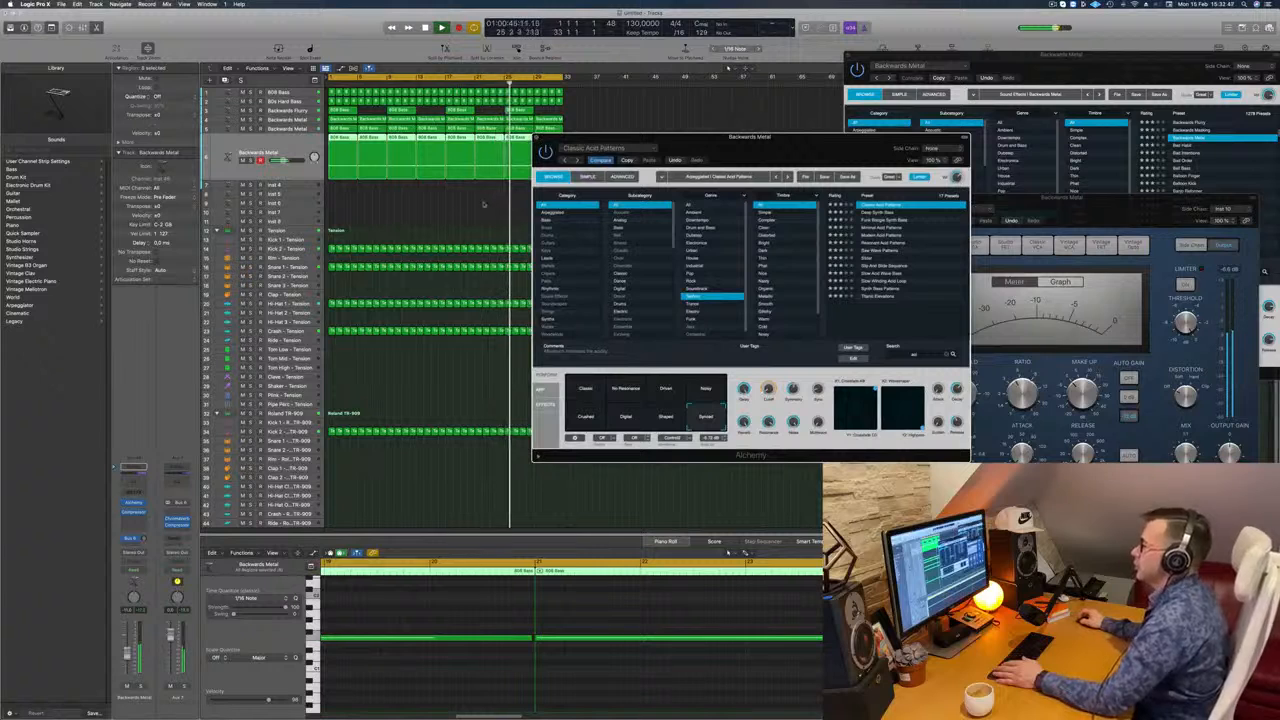
left_click(536, 138)
left_click(429, 214)
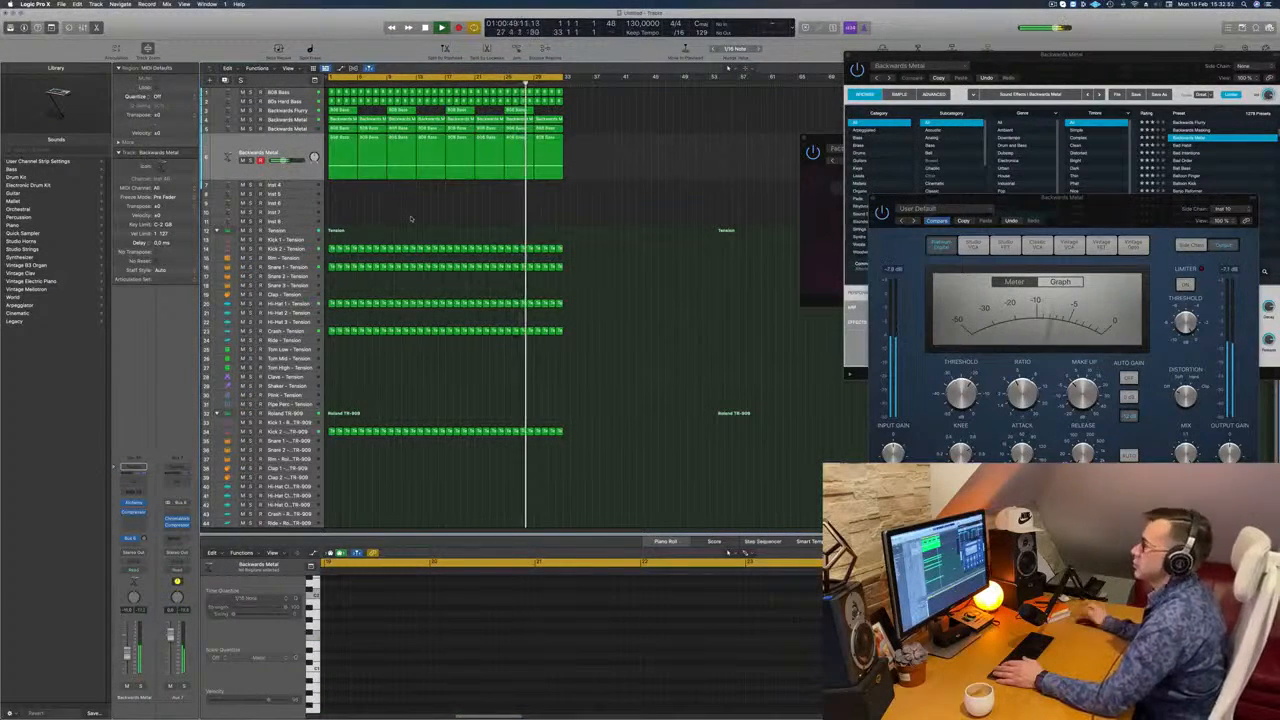
- Copy the first region of the Crash - Tension track to the start of the Tom High - Tension track
scroll(410, 219, "down", 3)
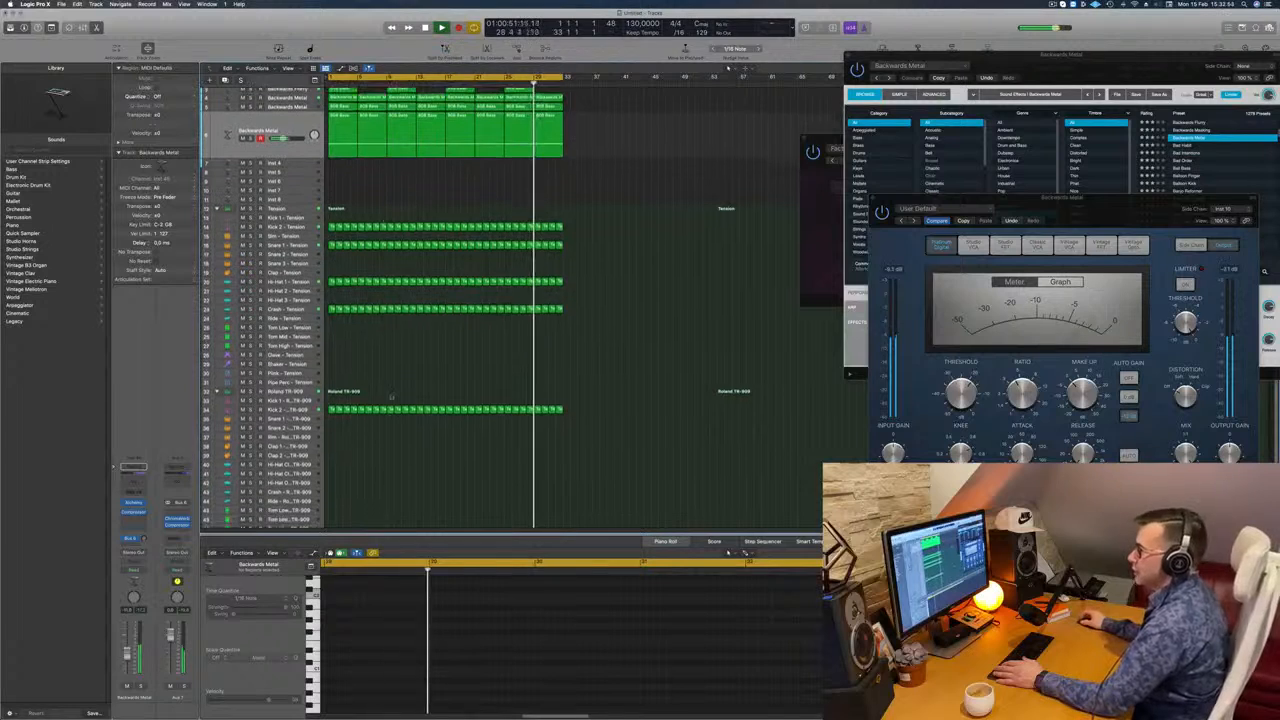
left_click(332, 308)
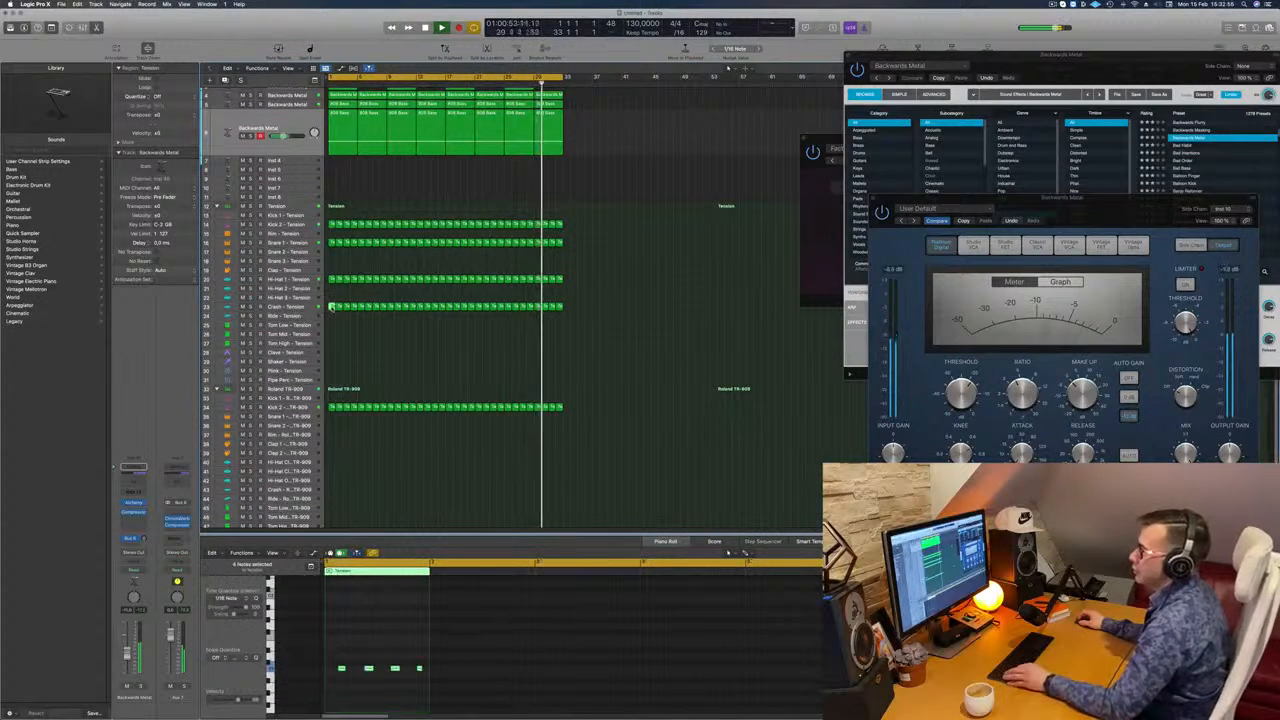
left_click_drag(332, 308, 332, 343)
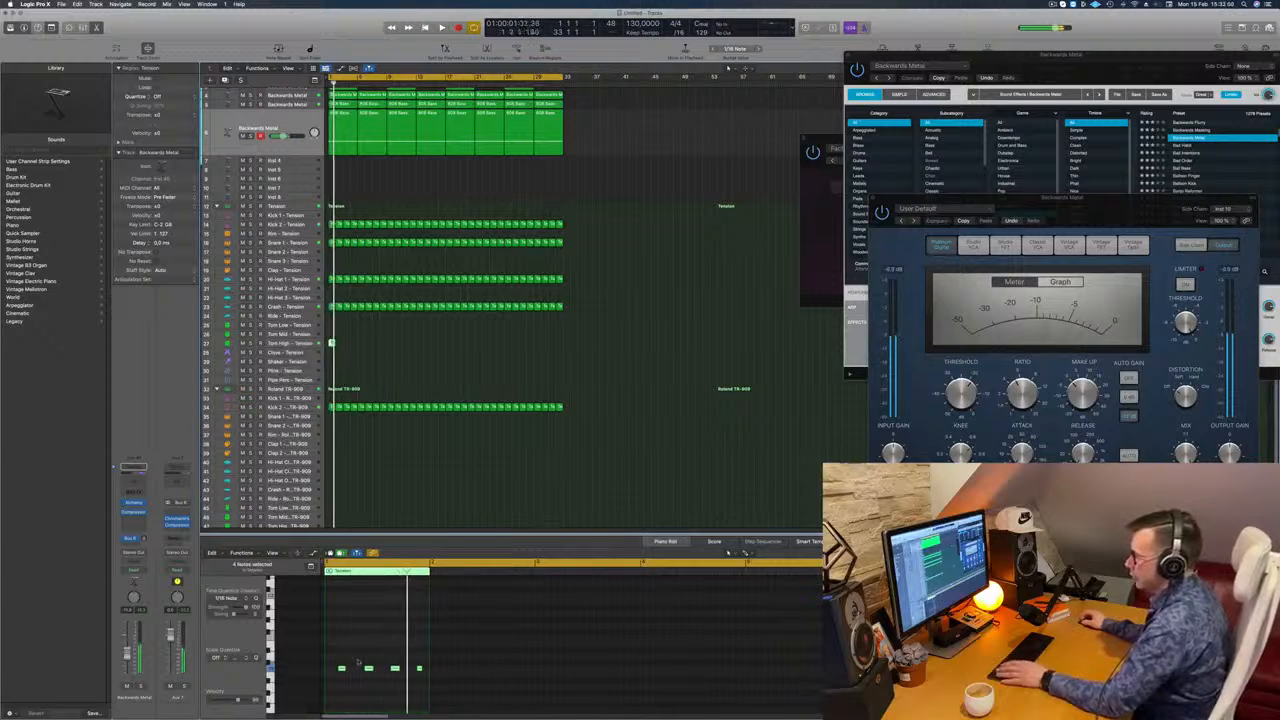
- Transpose all notes in the Tom High region up two octaves, select its track and close the Piano Roll
left_click_drag(336, 658, 470, 692)
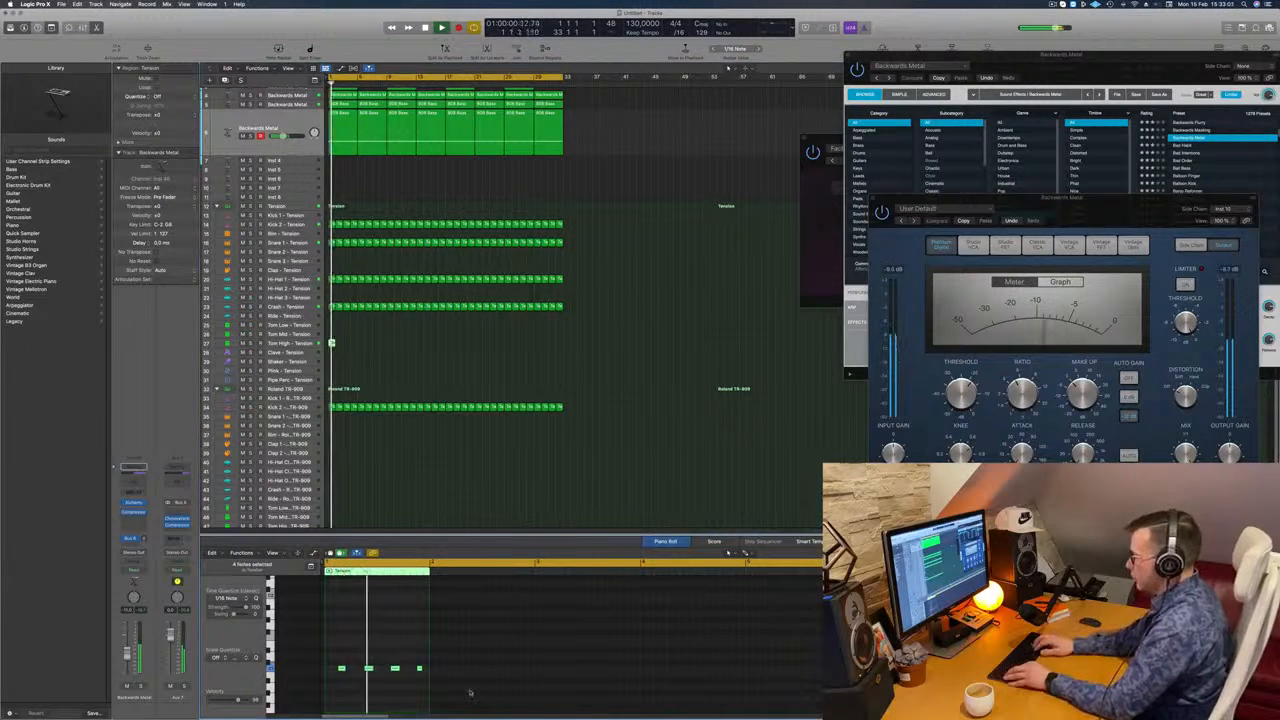
key("alt+shift+Up")
key("alt+shift+Up")
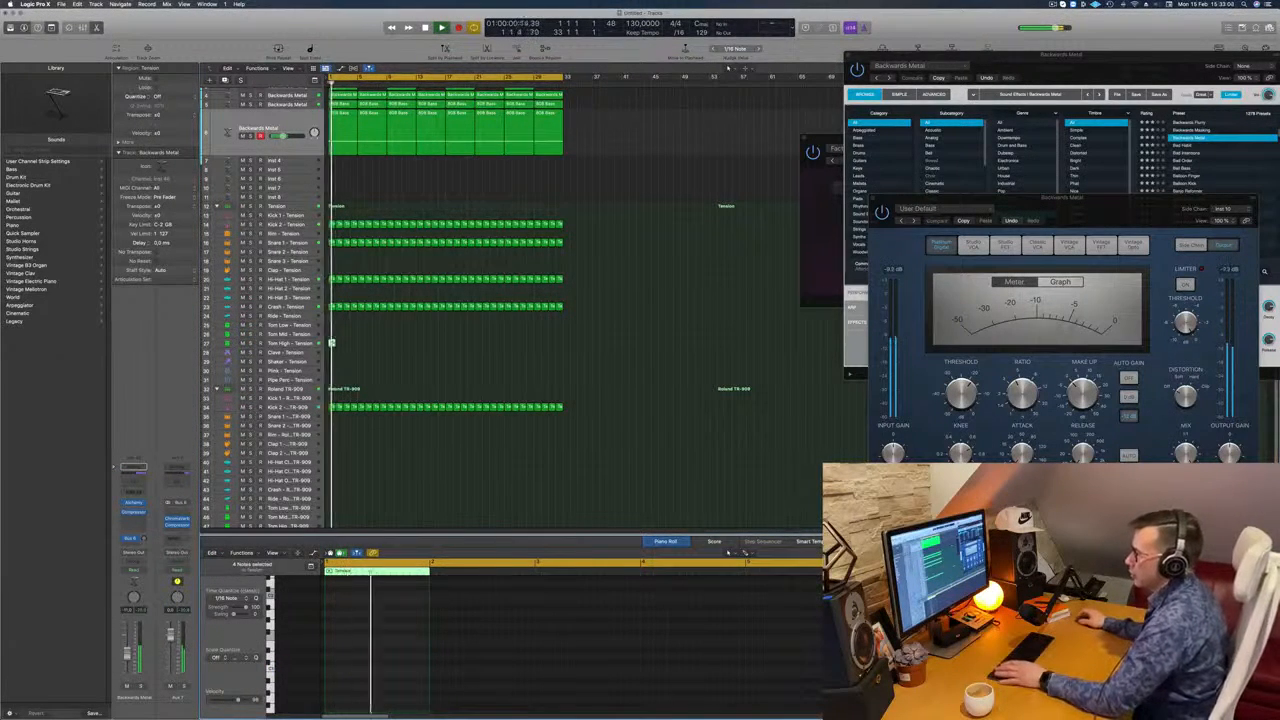
left_click(294, 343)
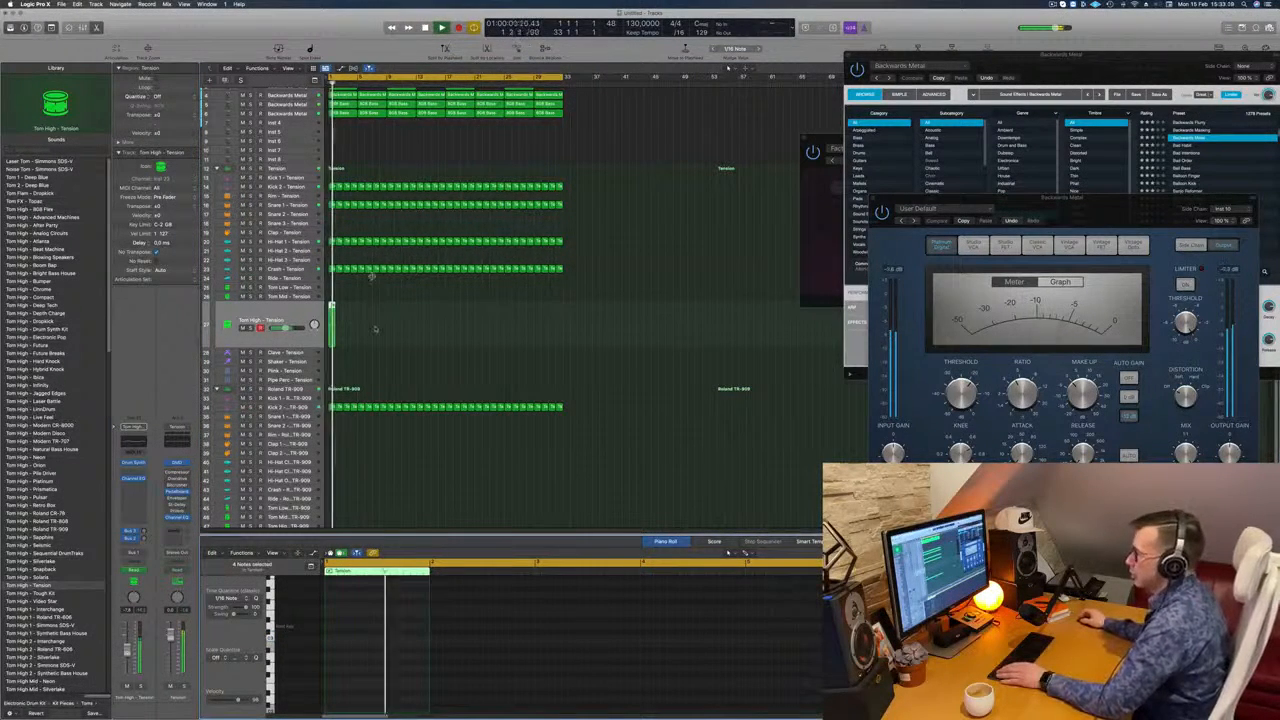
key("p")
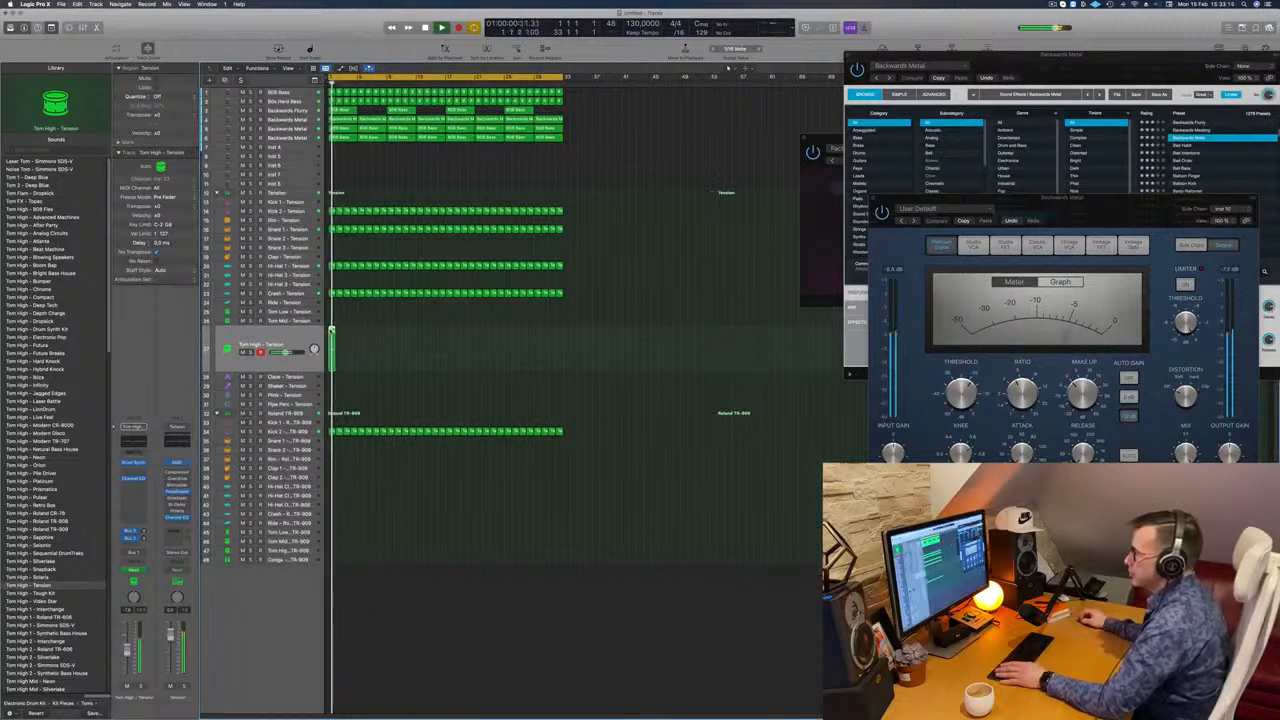
- Open the Tom High region in the Piano Roll and move its third note a sixteenth later
key("p")
scroll(376, 632, "up", 3)
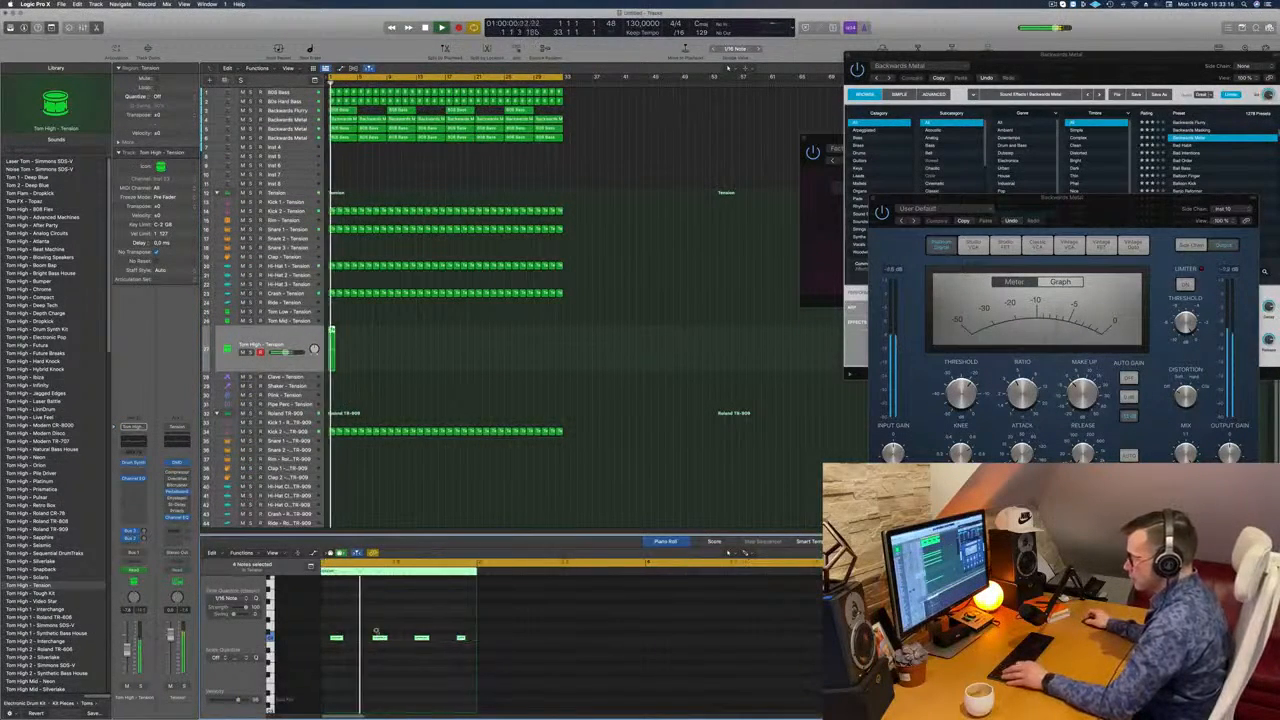
scroll(348, 629, "left", 1)
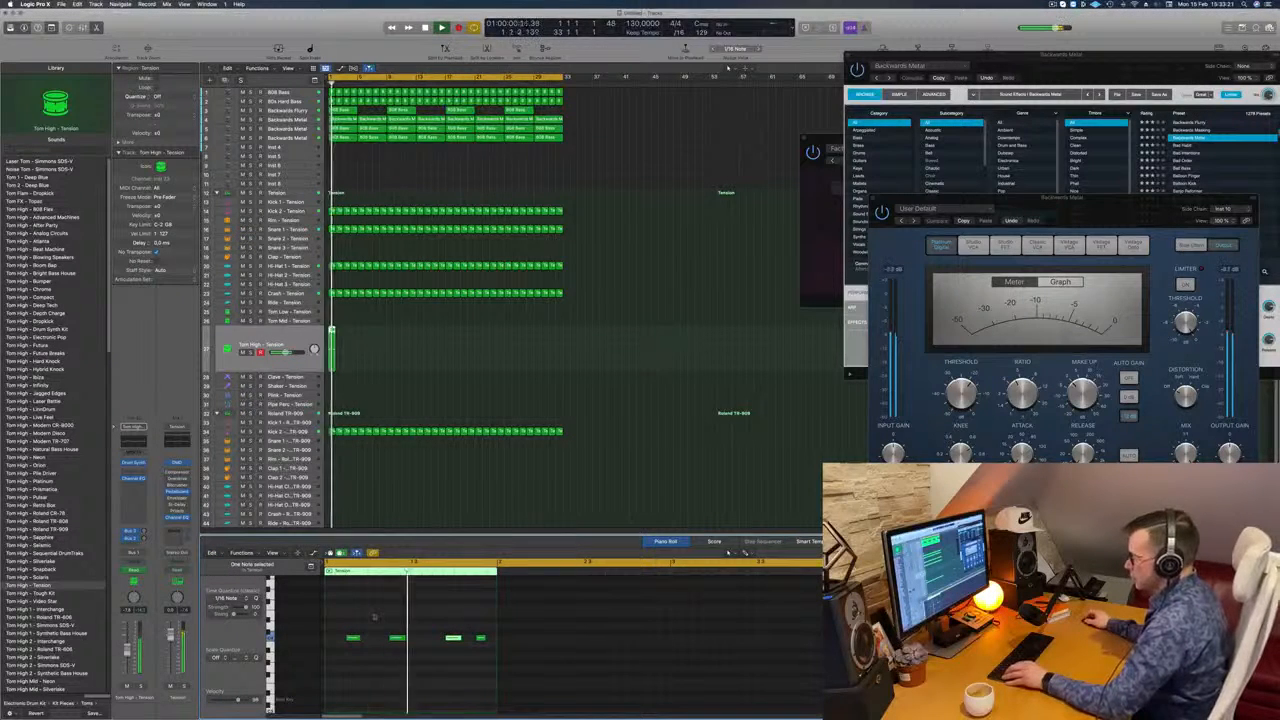
scroll(376, 612, "up", 1)
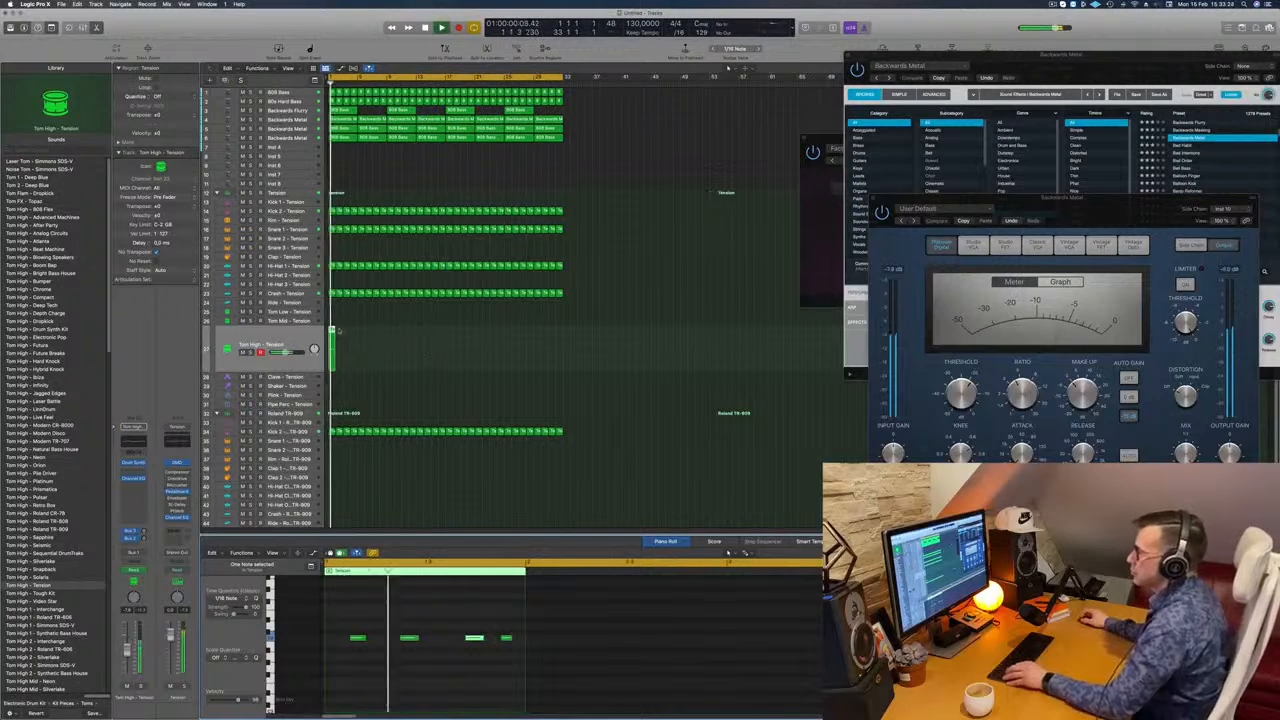
- Copy the Tom High region repeatedly along its track until it fills all 32 bars, and deselect everything
left_click_drag(331, 330, 366, 335)
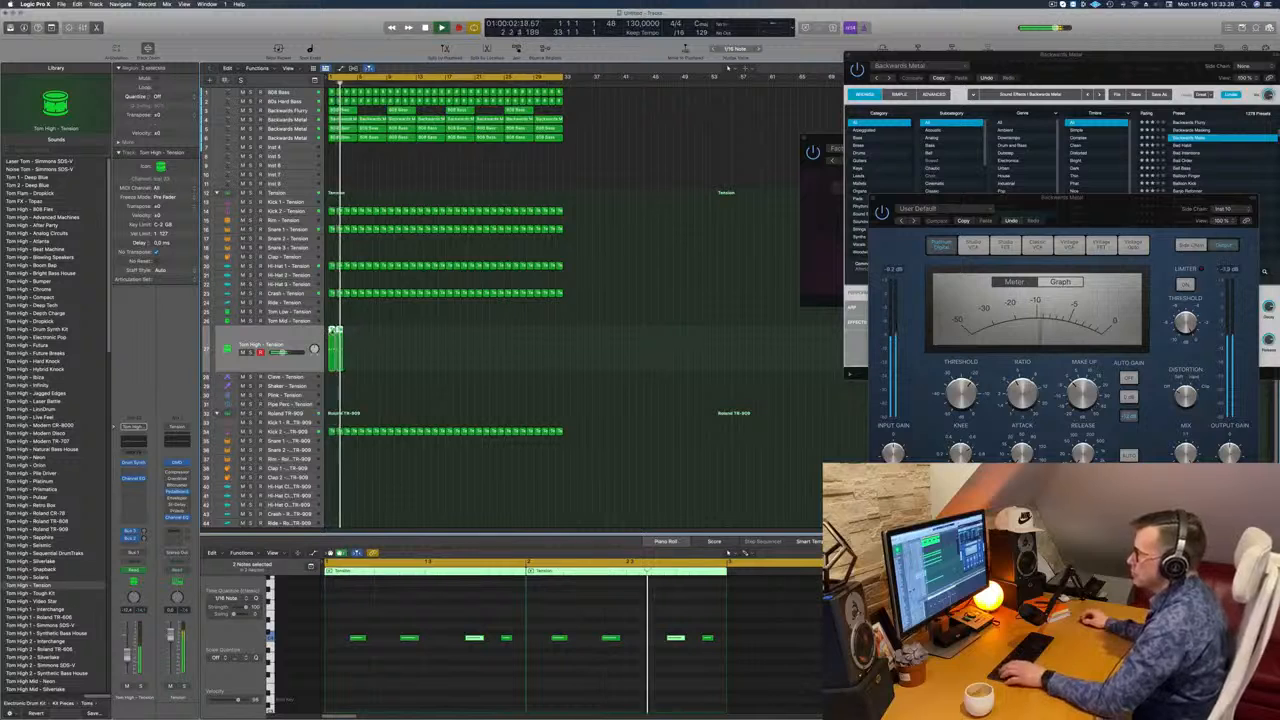
mouse_move(337, 336)
left_mouse_down()
mouse_move(380, 331)
mouse_move(337, 333)
mouse_move(362, 336)
left_mouse_up()
left_click_drag(402, 345, 511, 343)
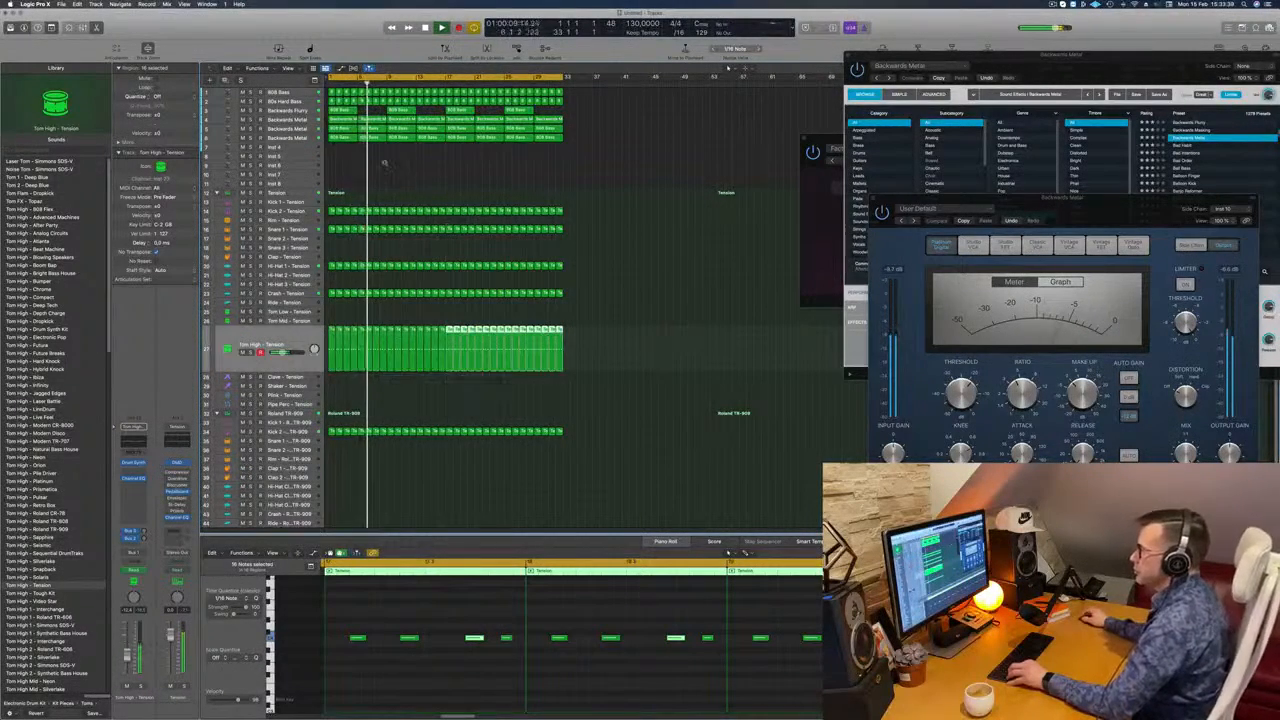
scroll(421, 176, "down", 1)
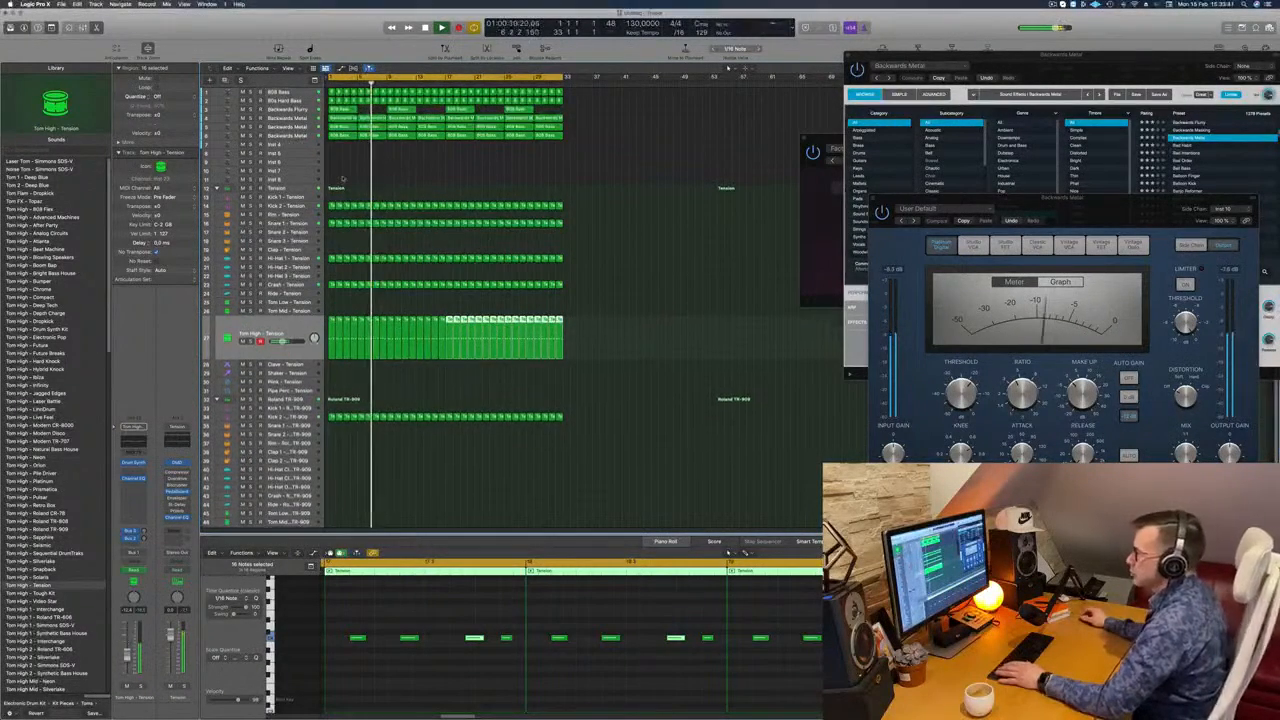
left_click(339, 169)
scroll(367, 168, "down", 2)
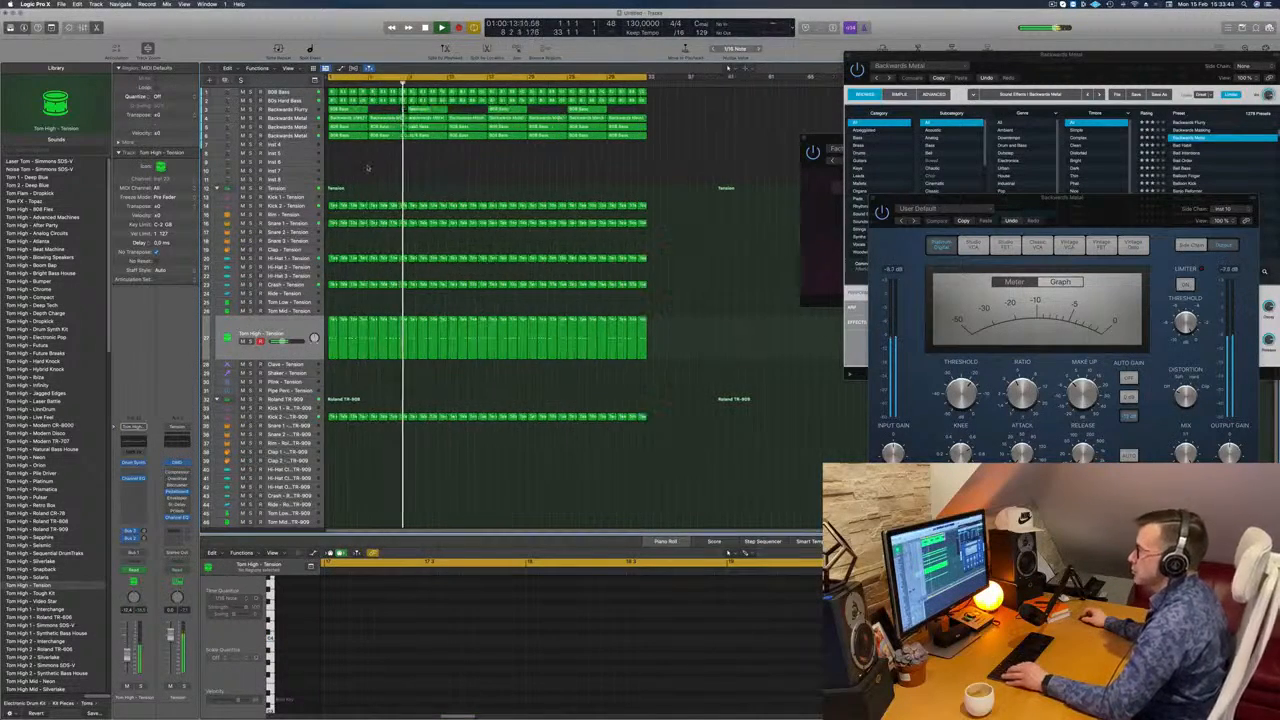
scroll(367, 168, "down", 2)
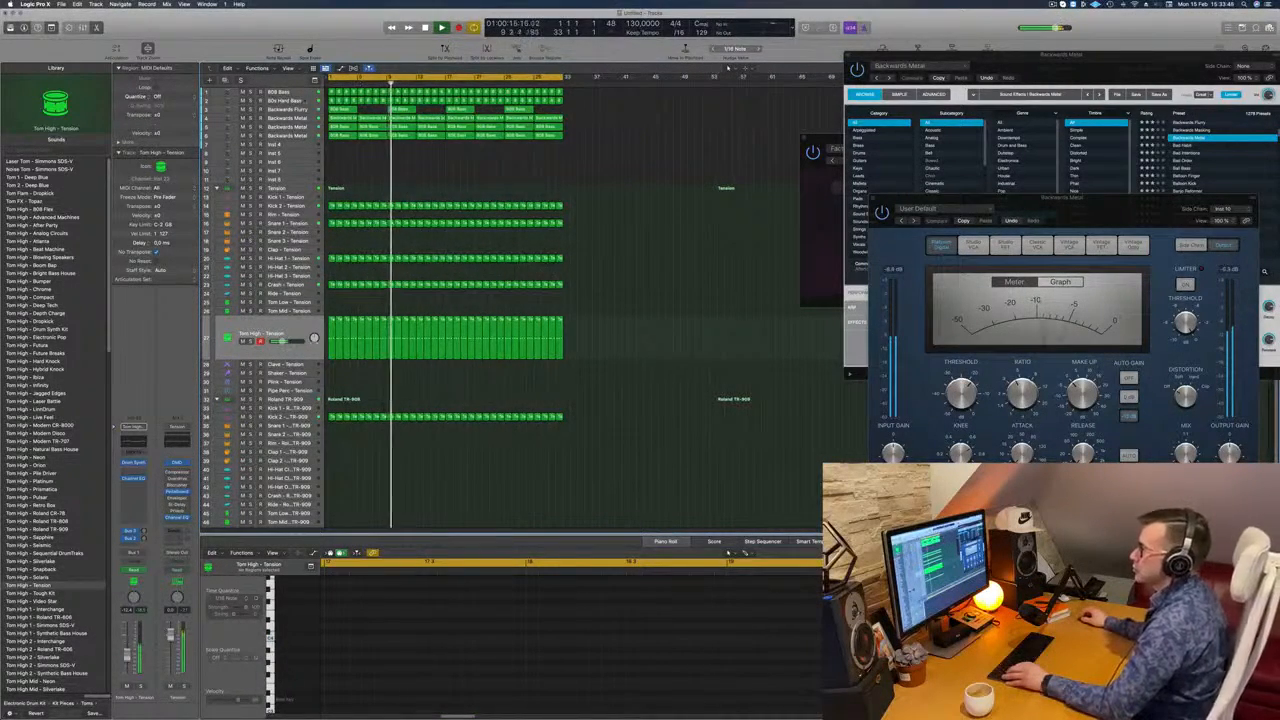
- Briefly solo the Backwards Flurry track and add a Channel EQ to it with a low cut at 354 Hz
left_click(250, 109)
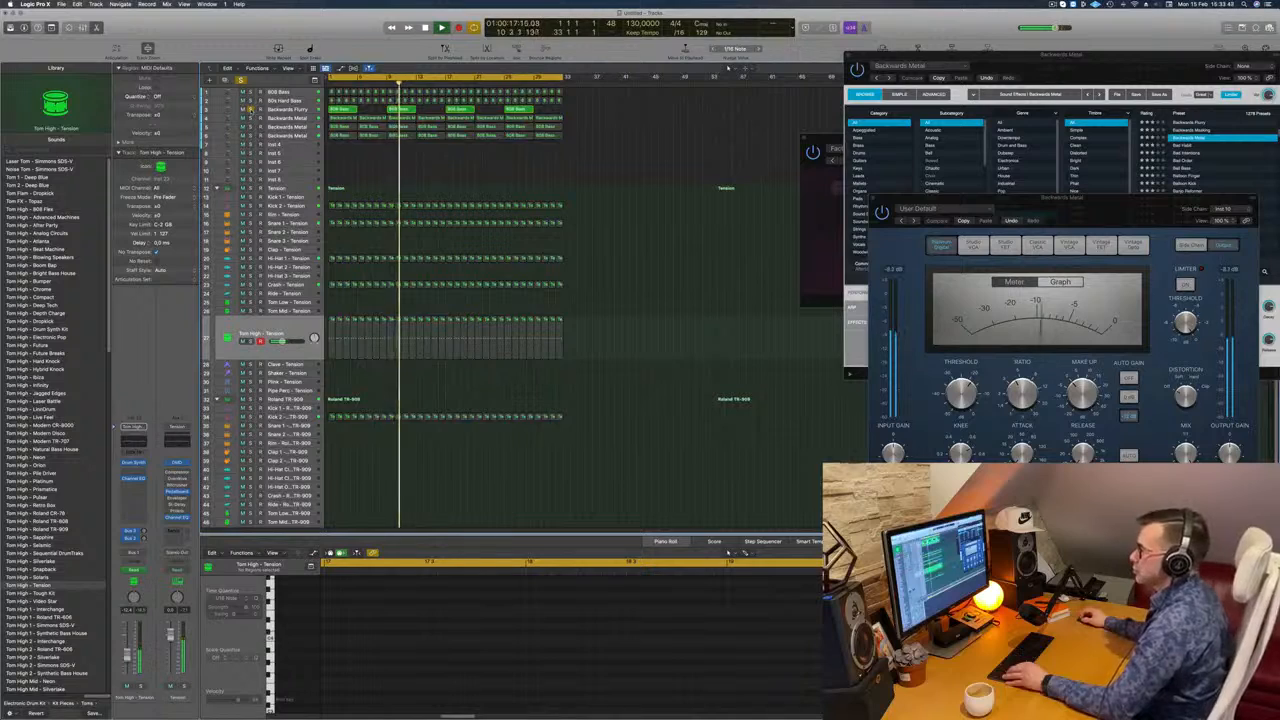
left_click(250, 109)
left_click(286, 109)
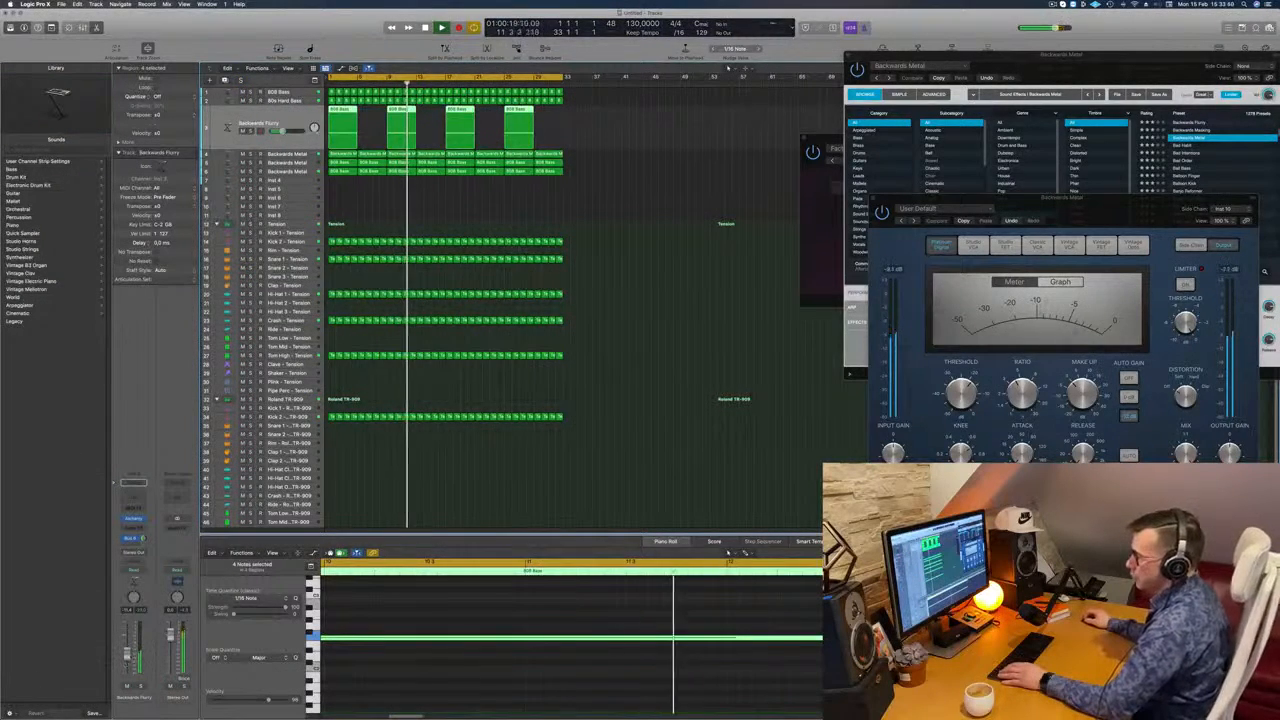
left_click(133, 497)
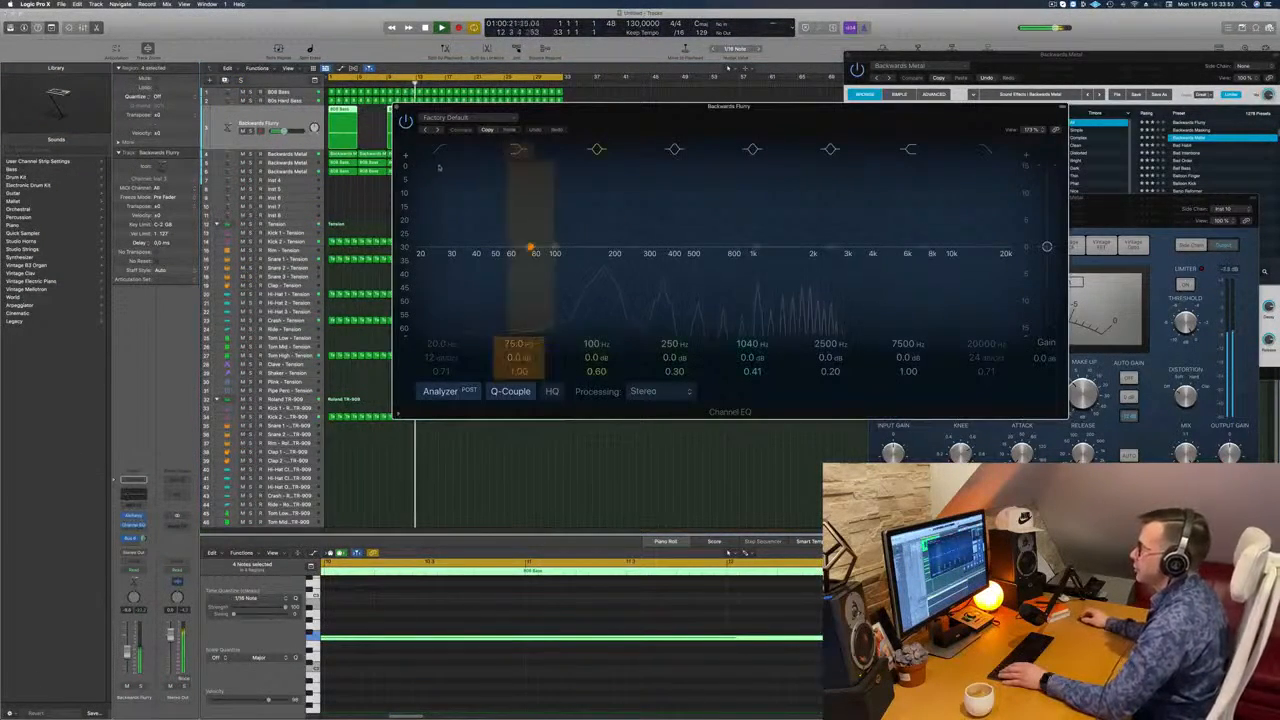
left_click_drag(438, 167, 690, 189)
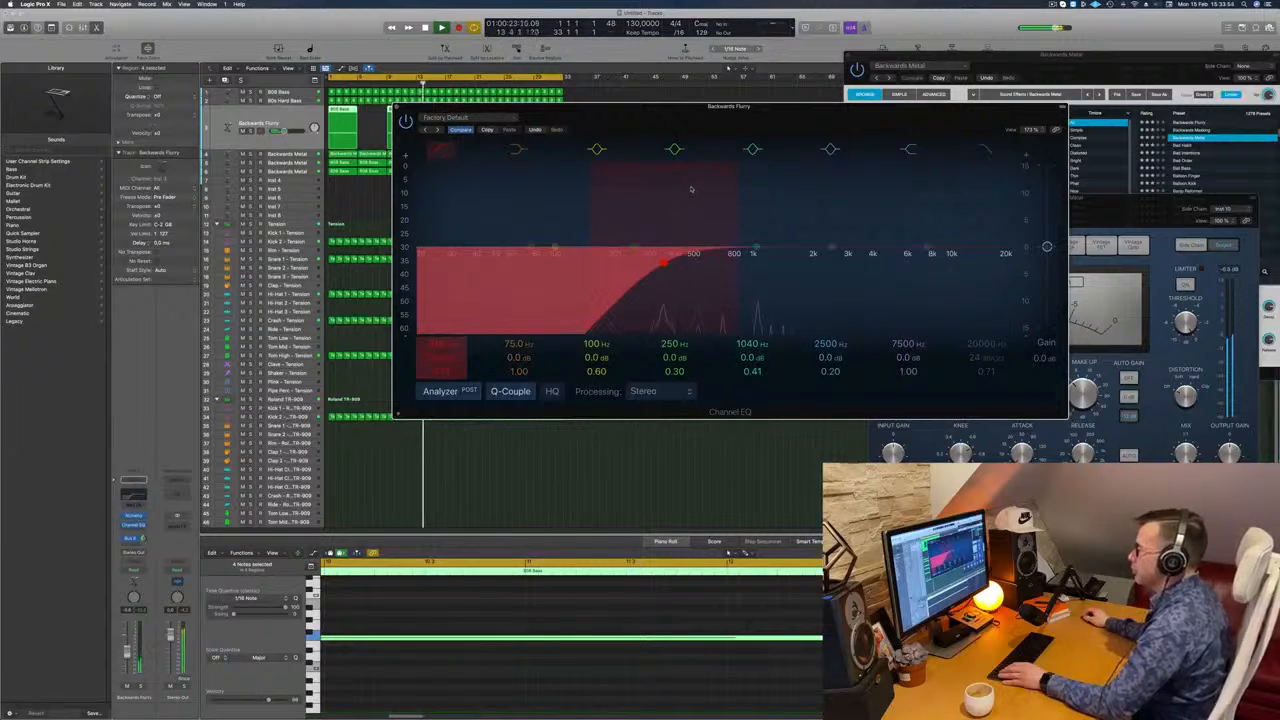
left_click_drag(567, 125, 454, 240)
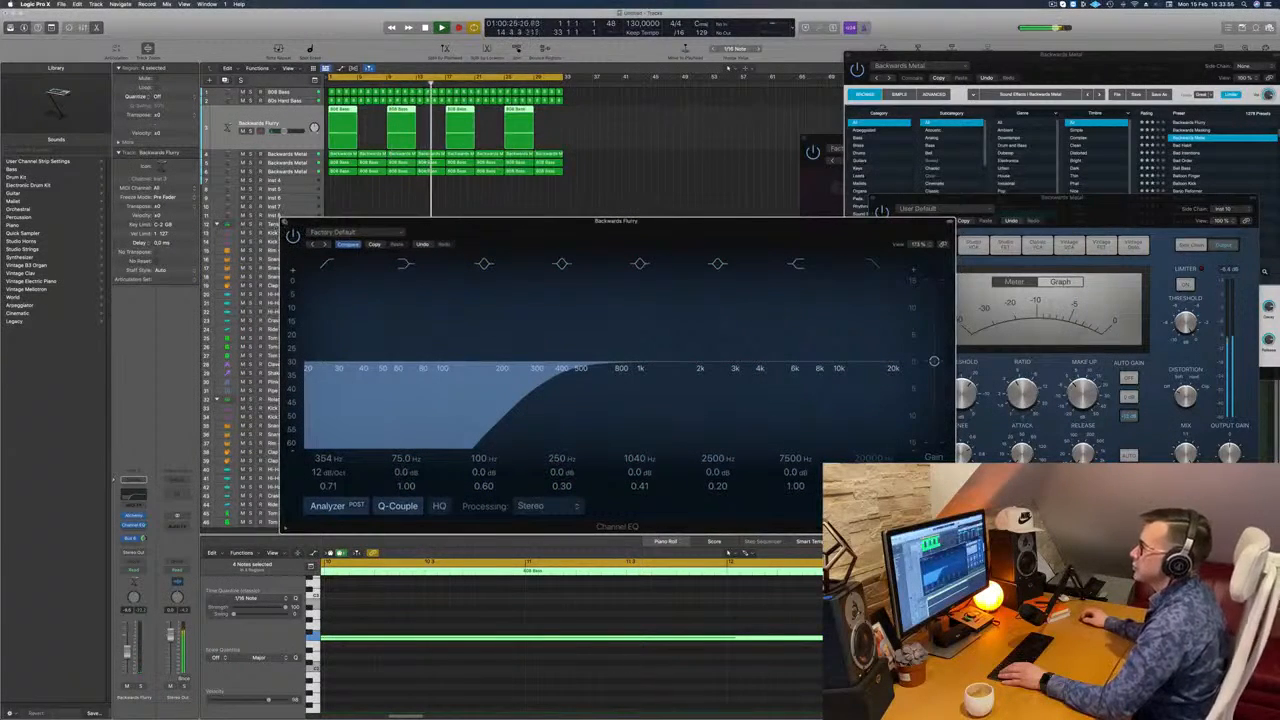
left_click(283, 222)
left_click(370, 200)
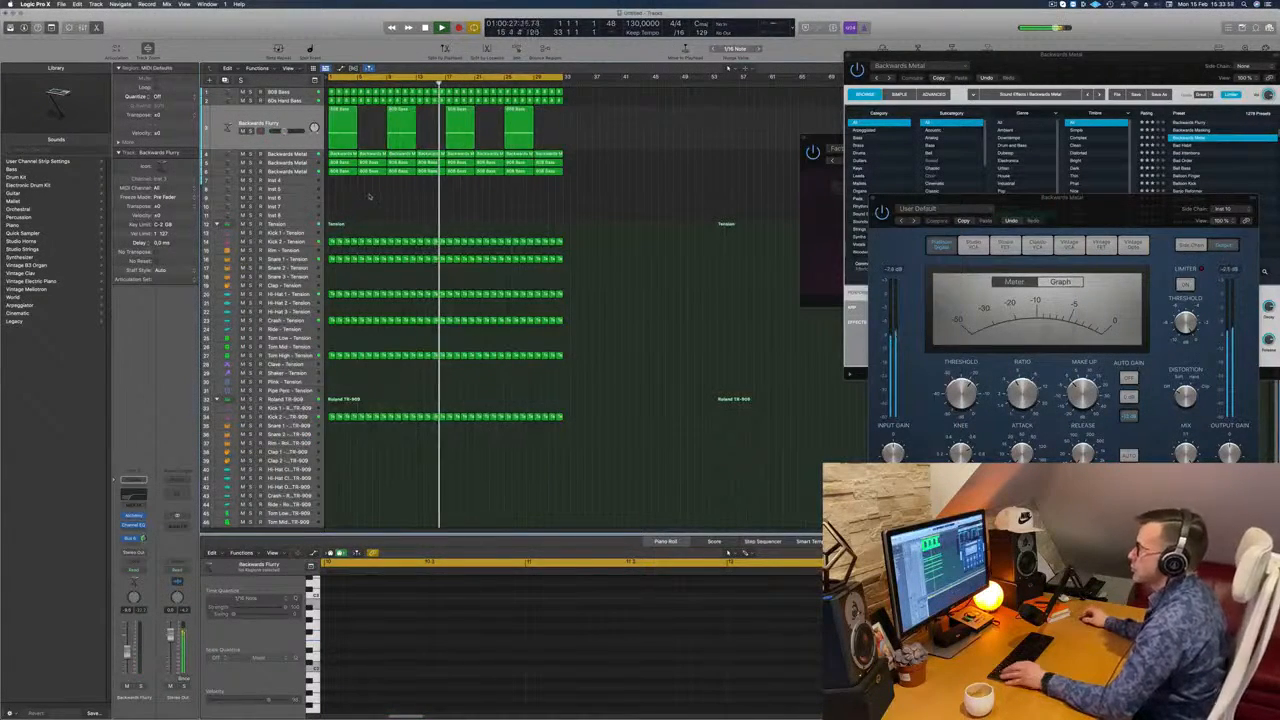
- Copy the first Snare 1 - Tension region to the start of the Roland TR-909 Snare 2 track and transpose its notes up an octave
scroll(374, 203, "up", 3)
scroll(380, 204, "down", 3)
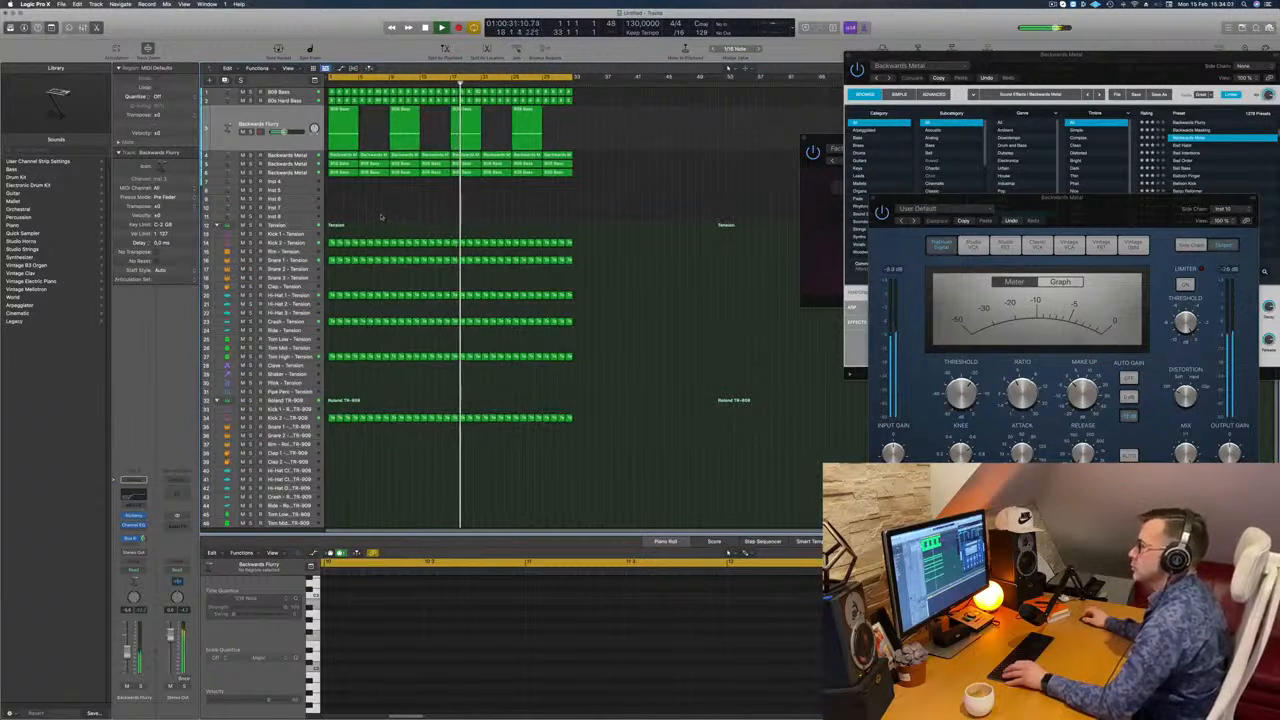
scroll(362, 290, "down", 1)
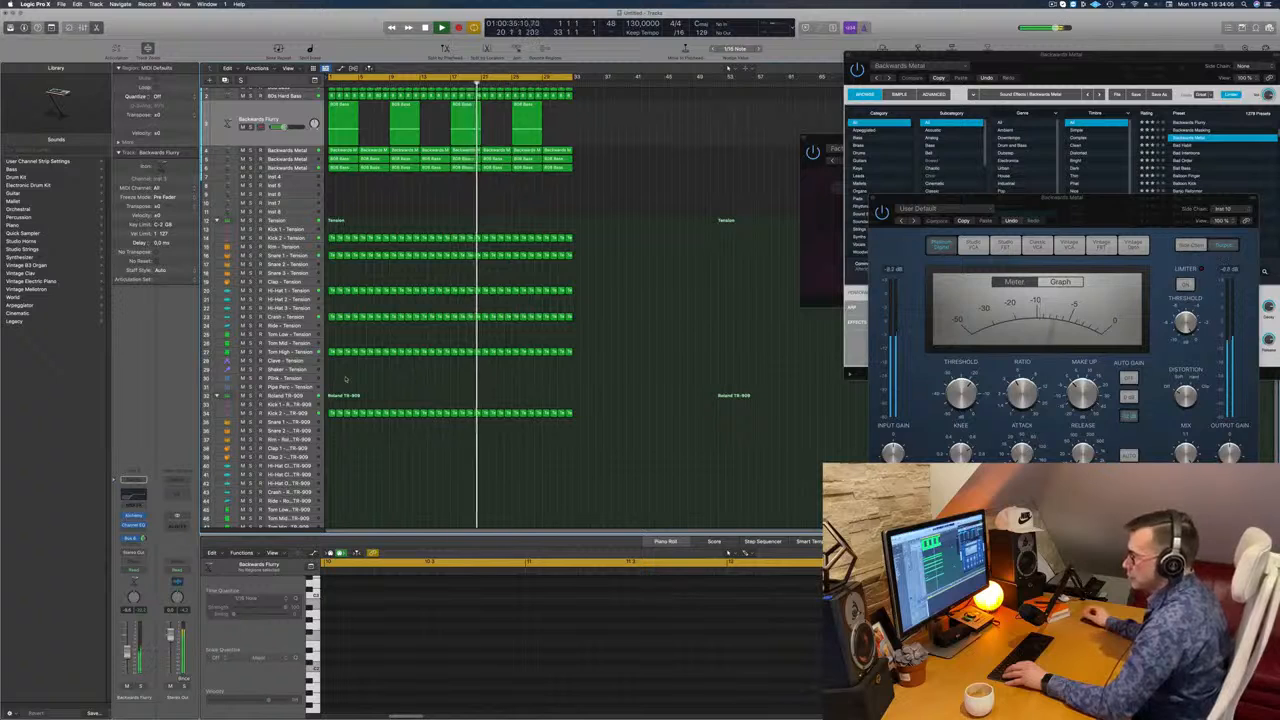
scroll(374, 350, "down", 2)
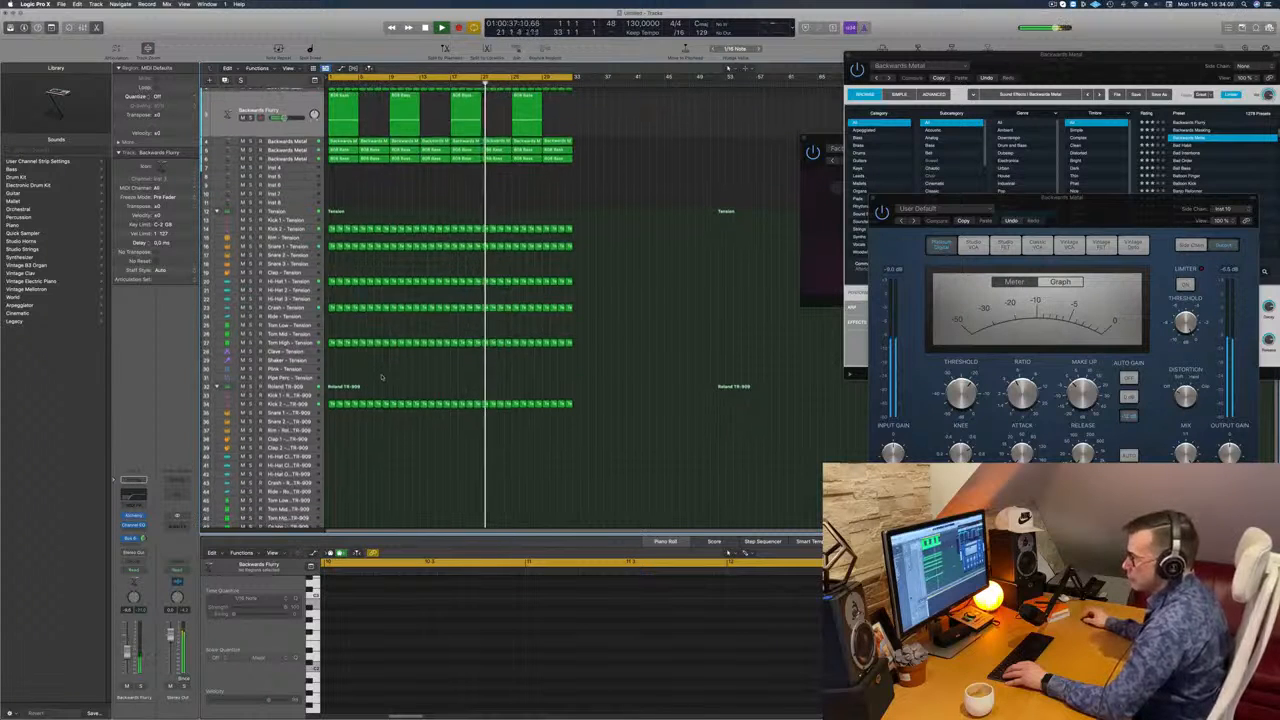
left_click(332, 241)
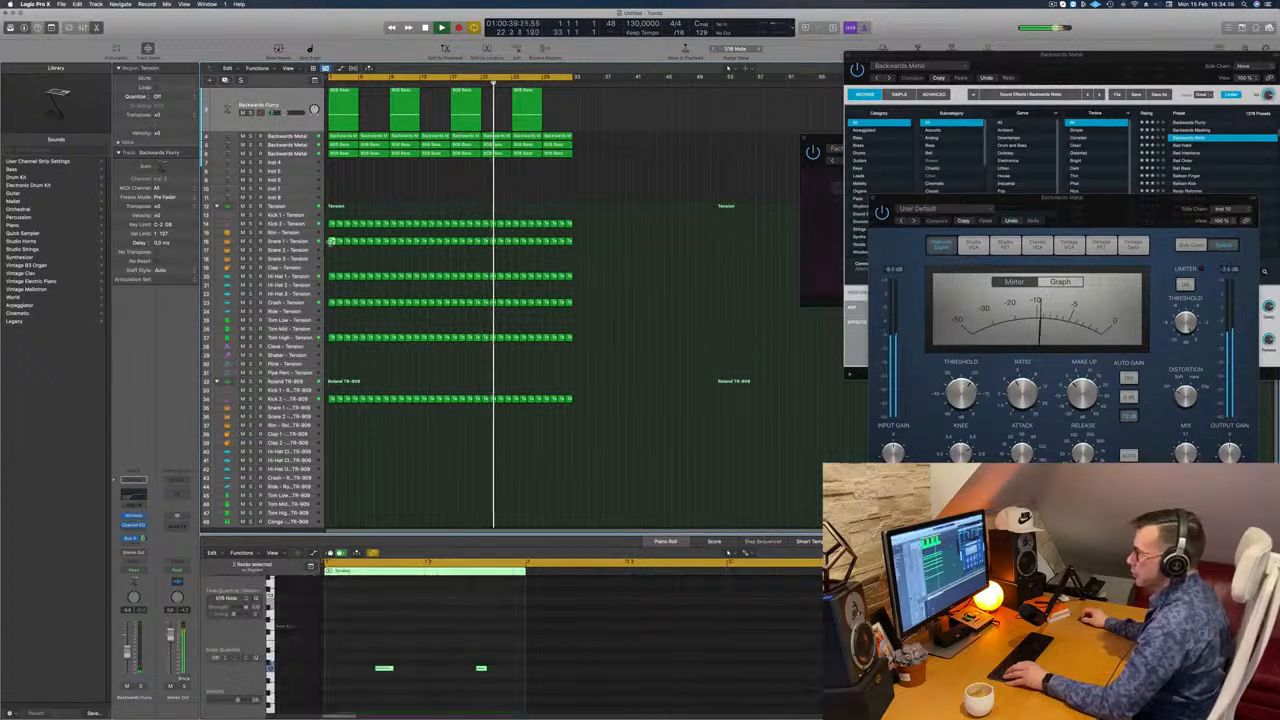
left_click_drag(332, 241, 334, 424)
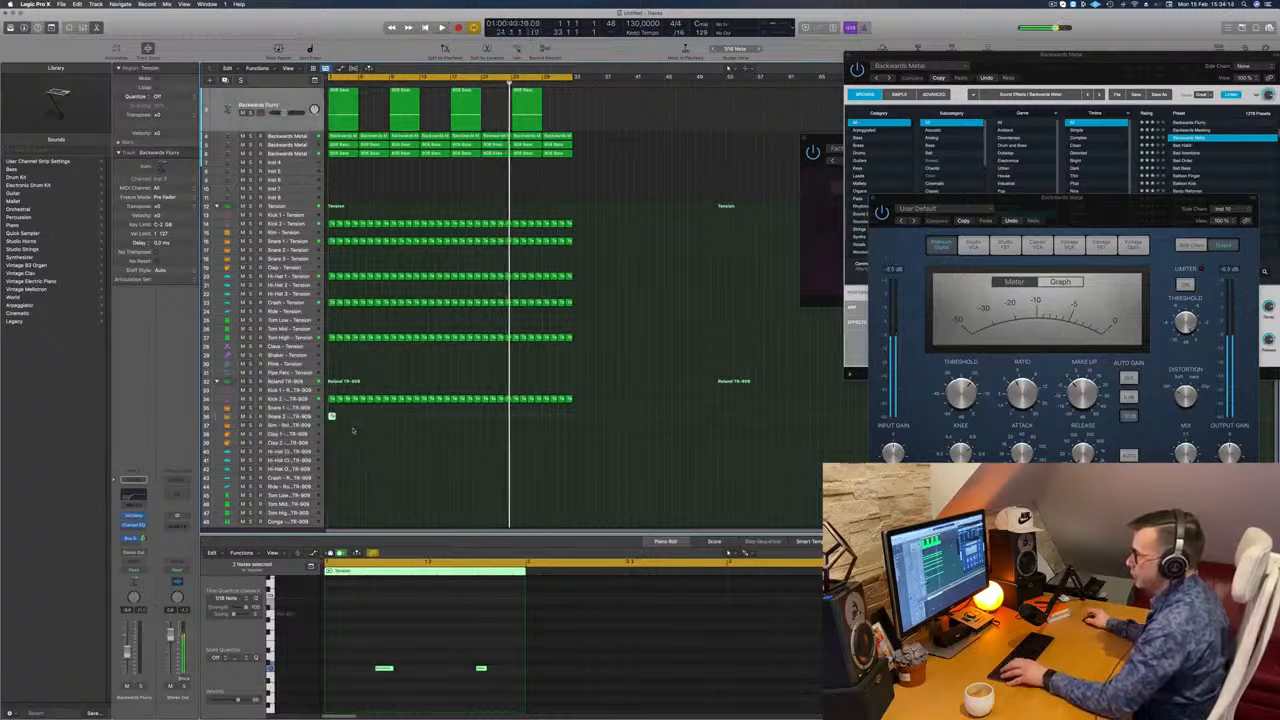
key("space")
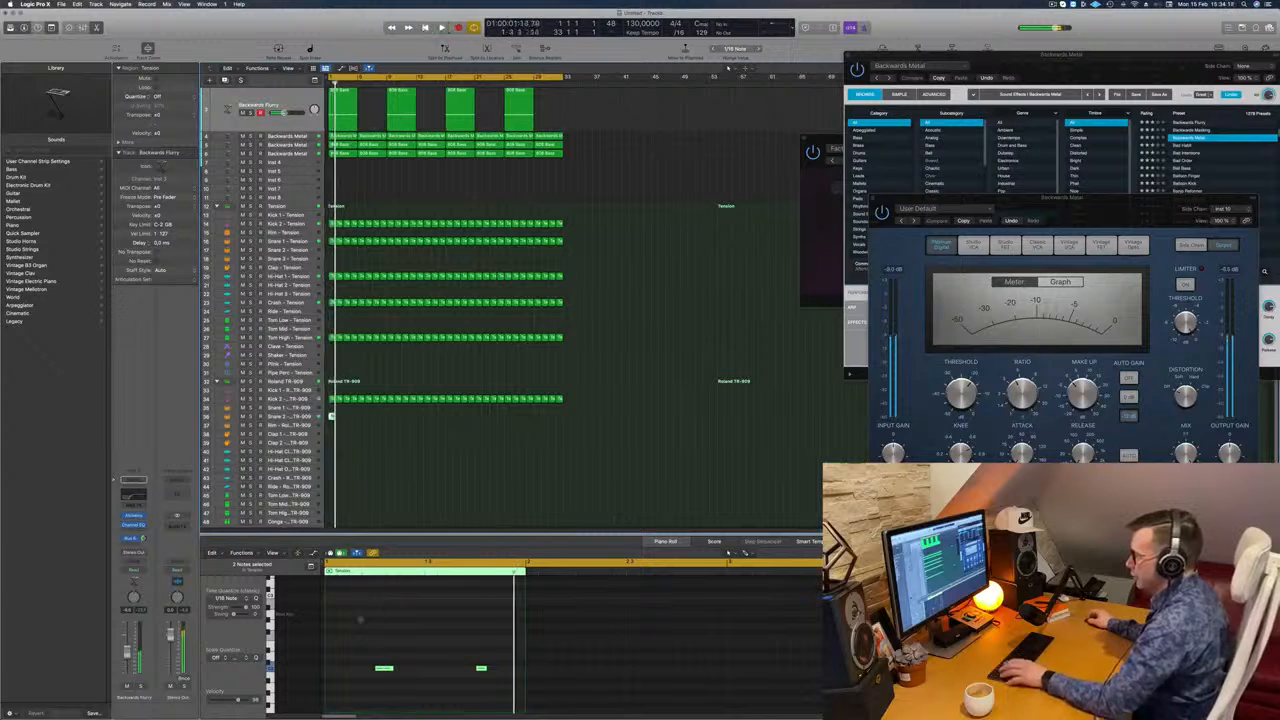
left_click_drag(360, 624, 515, 695)
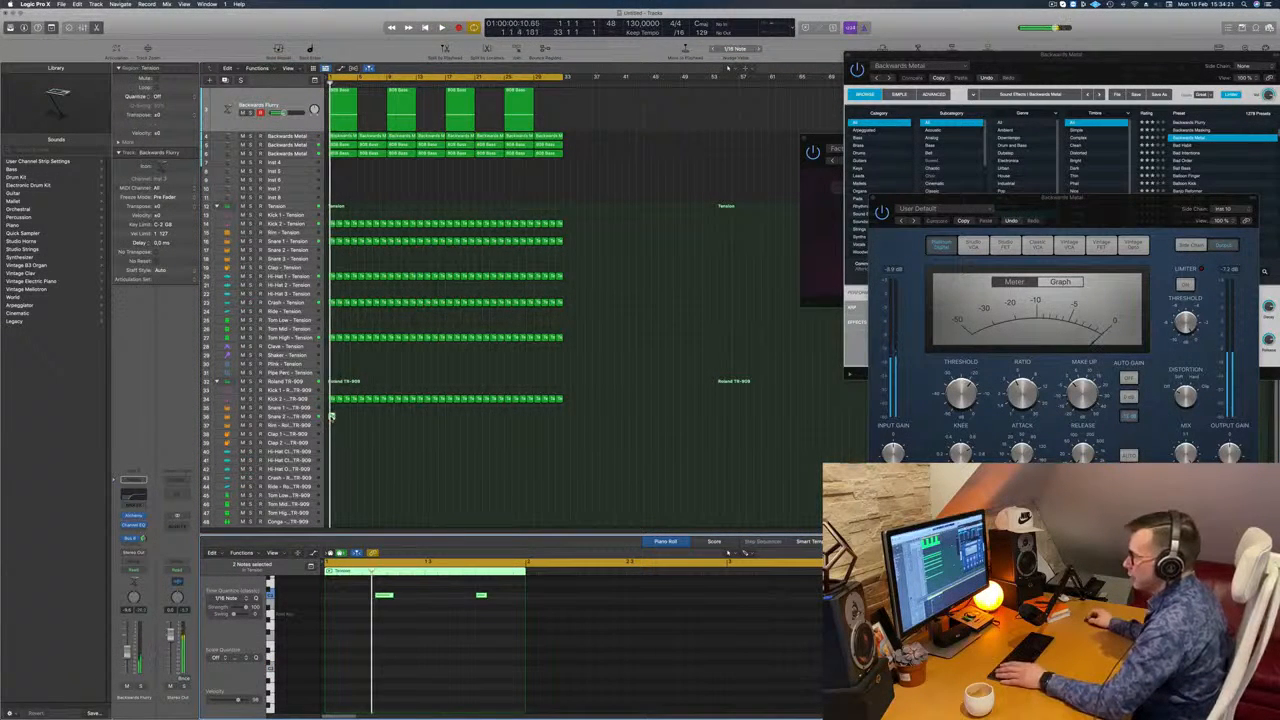
- Move the copied snare region to the Snare 1 - Roland TR-909 track, lower its notes an octave and select that track
left_click_drag(330, 416, 331, 409)
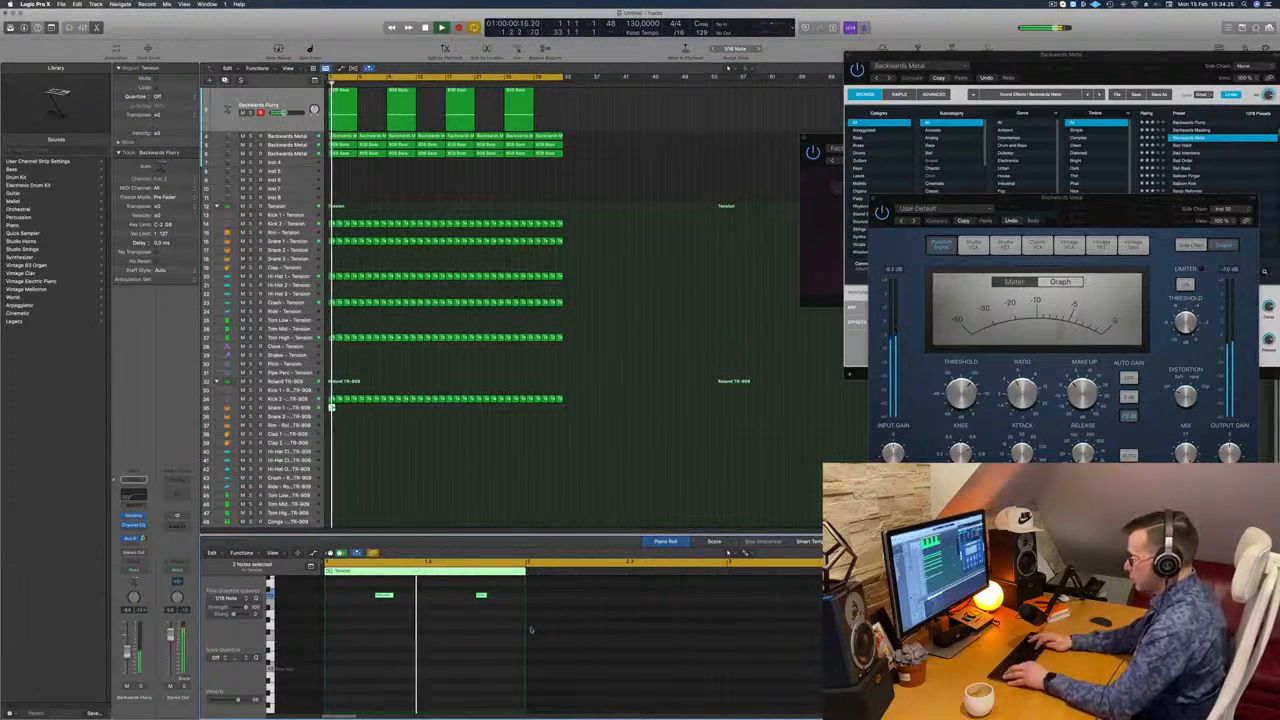
key("alt+shift+Down")
key("Return")
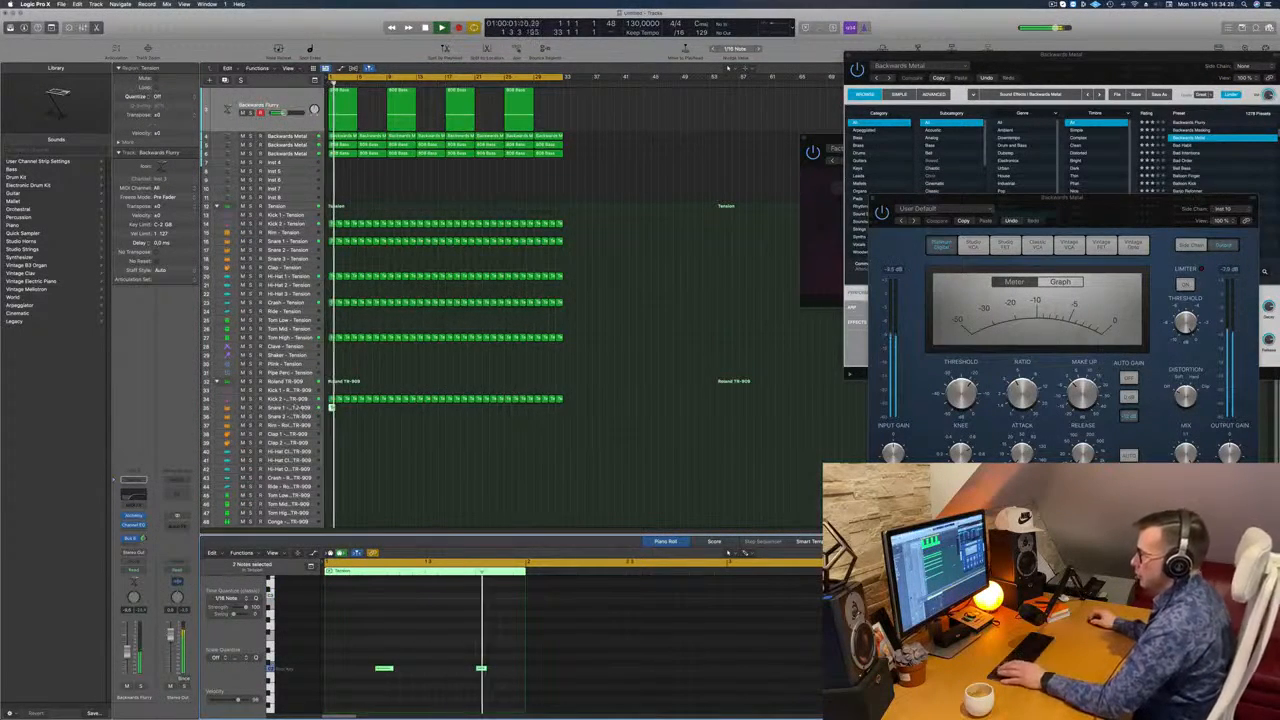
left_click(296, 407)
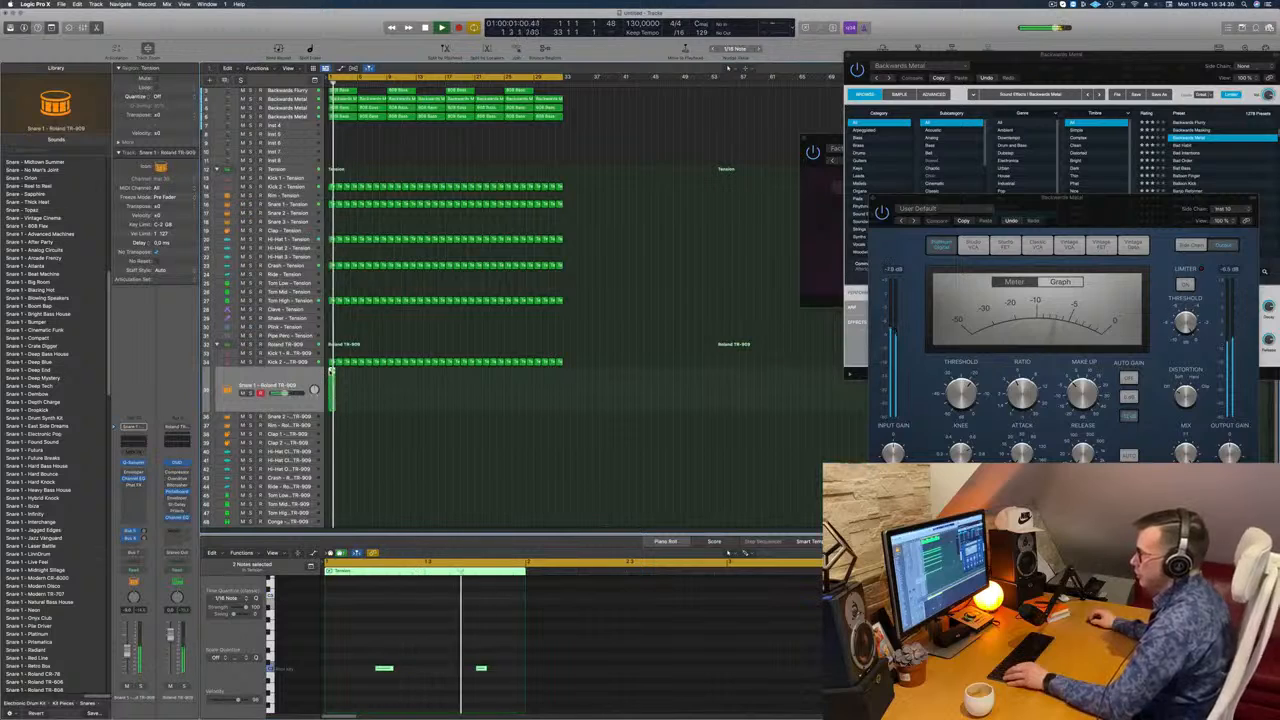
left_click_drag(333, 375, 343, 376)
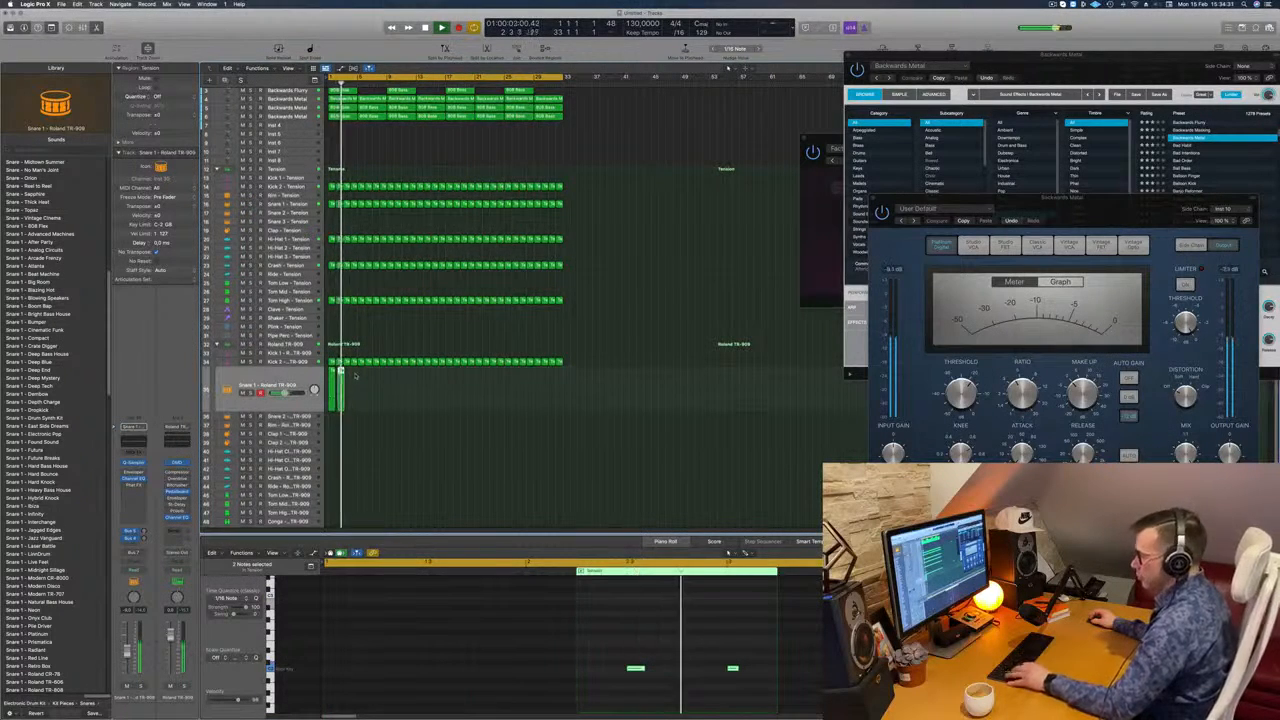
key("super+s")
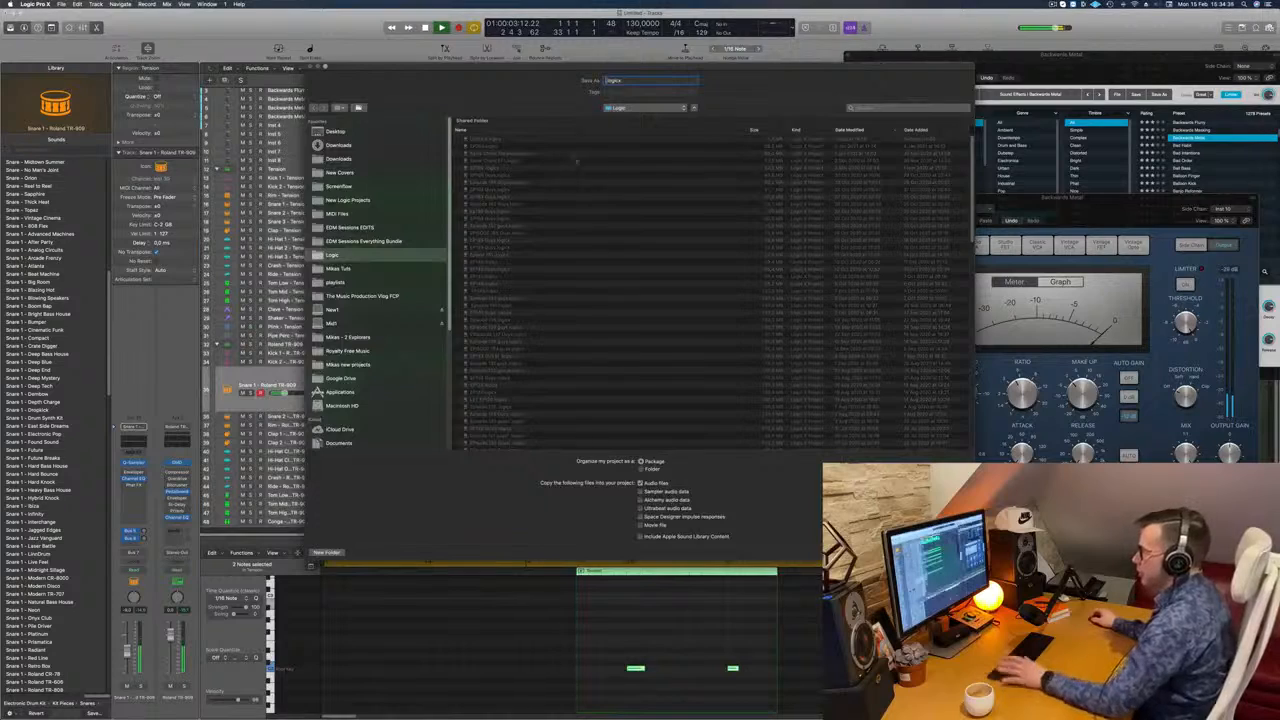
key("Escape")
- Copy the region repeatedly along the Snare 1 - Roland TR-909 track until it fills all 32 bars, and deselect everything
key("super+Right")
key("super+Right")
key("super+Right")
key("super+Right")
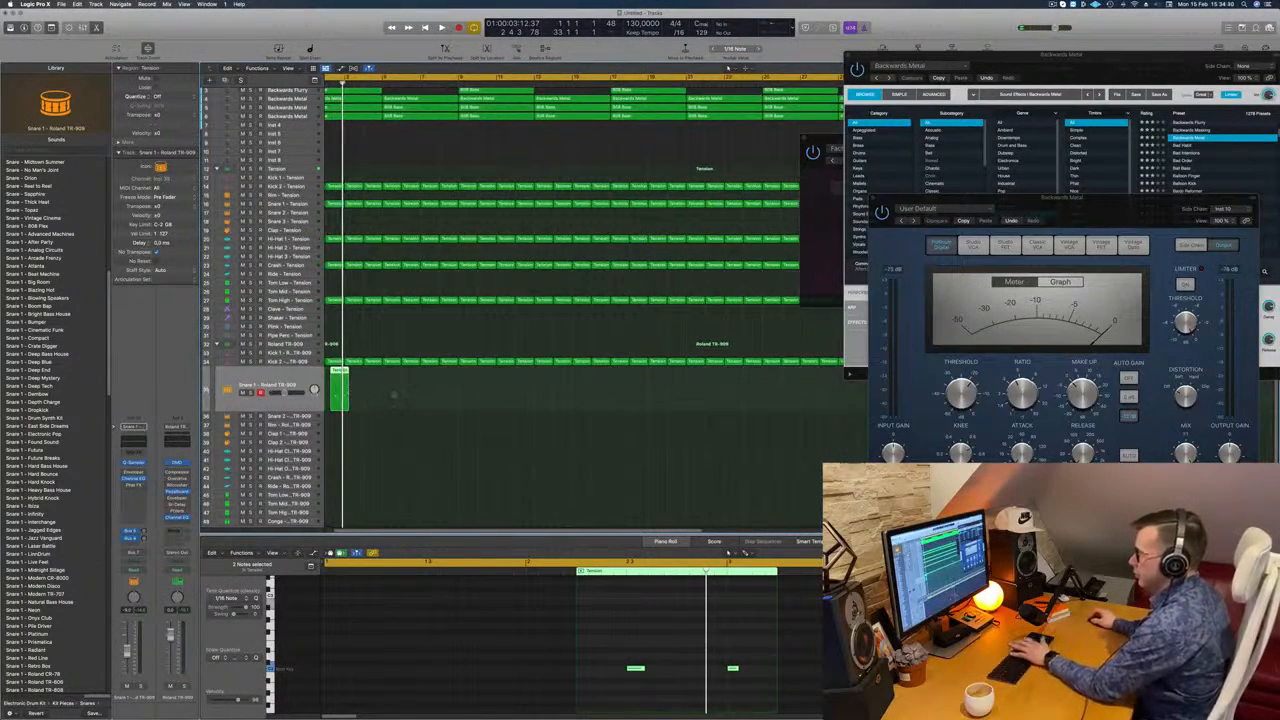
key("space")
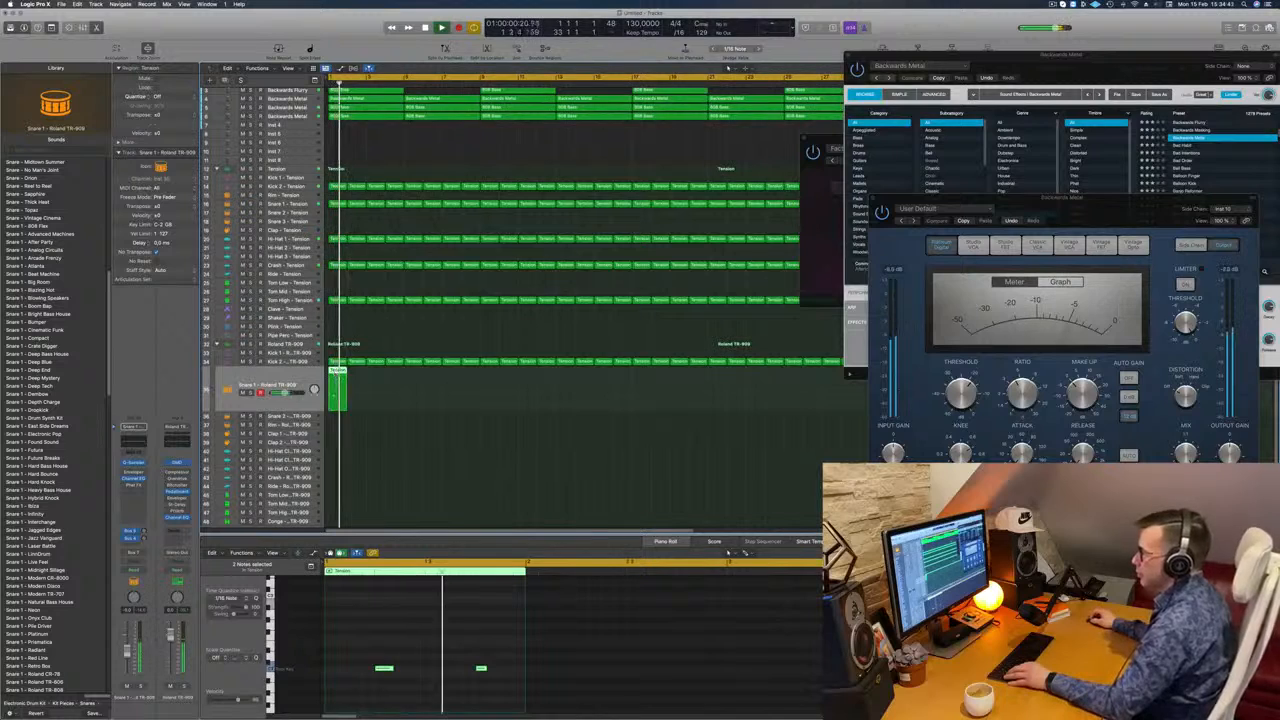
left_click_drag(338, 378, 358, 381)
key("super+z")
left_click_drag(380, 396, 412, 380)
key("space")
key("super+Left")
mouse_move(501, 387)
left_mouse_down()
mouse_move(325, 362)
mouse_move(495, 390)
mouse_move(481, 385)
left_mouse_up()
key("z")
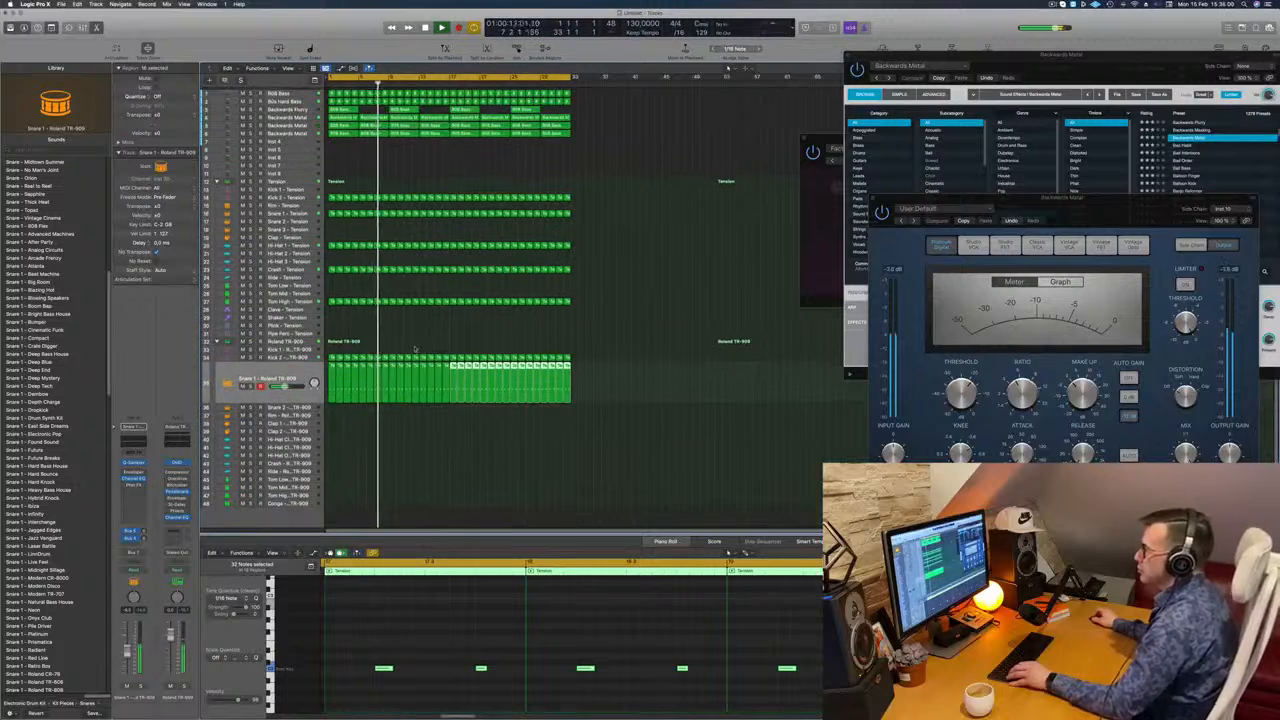
left_click(370, 162)
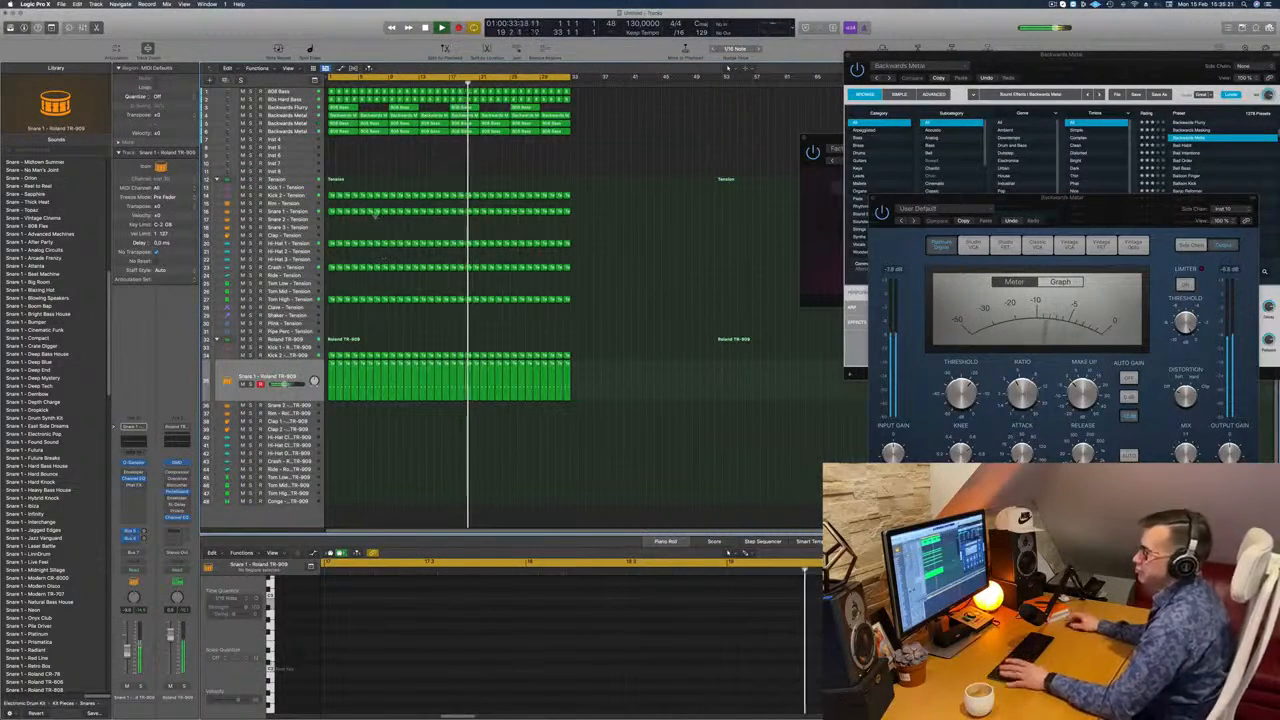
- Restart playback and copy the first Snare 1 - Tension region to the start of the Clap - Tension track
key("Return")
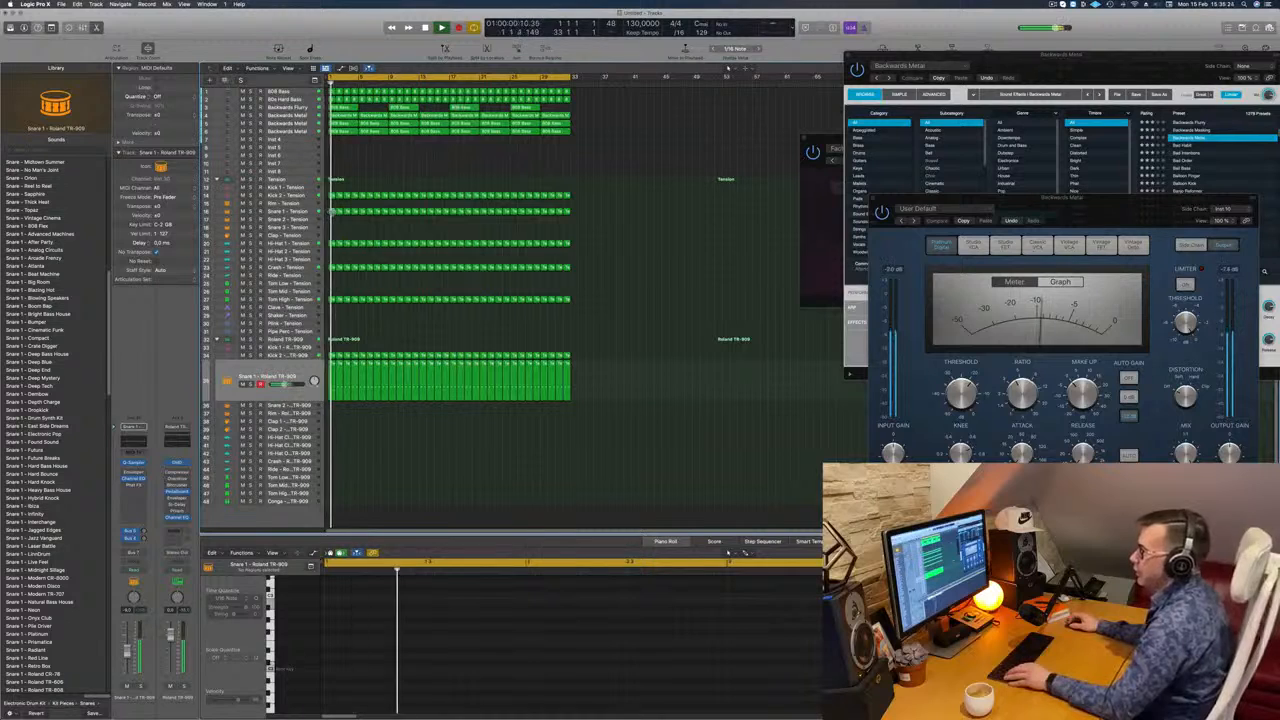
left_click(332, 211)
left_click_drag(332, 211, 332, 235)
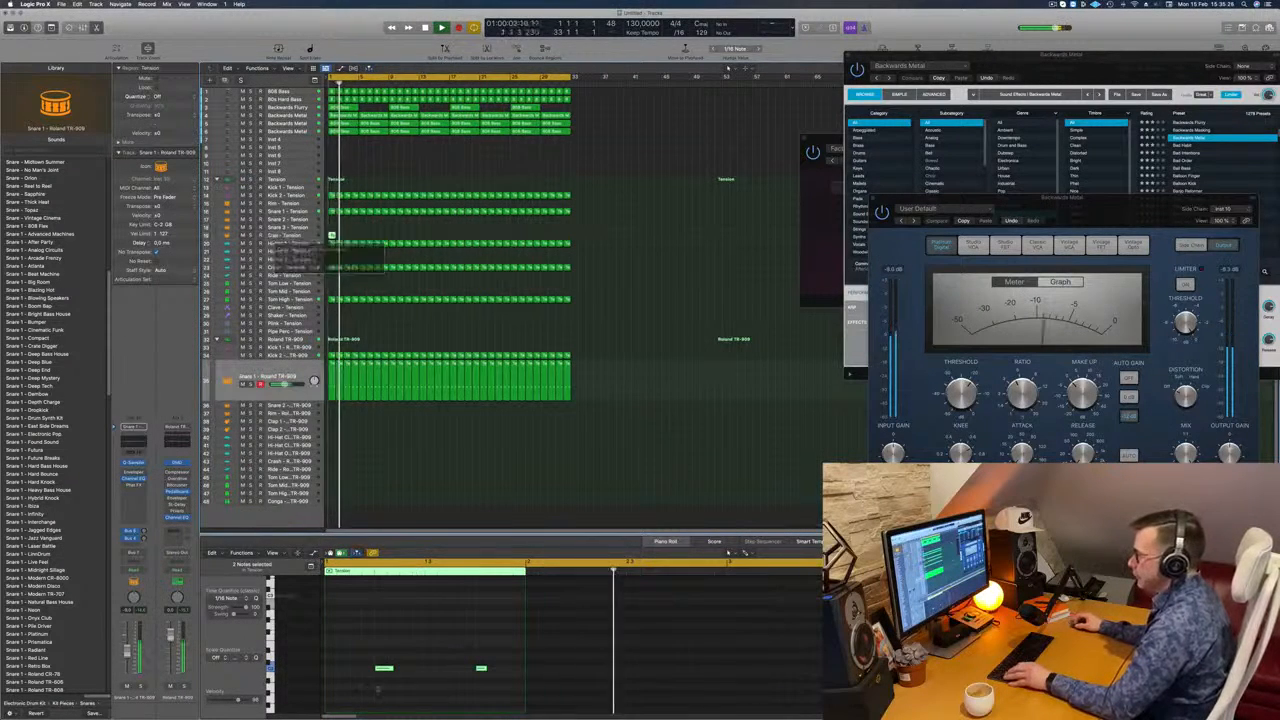
- Delete one of the clap region's two notes and place the remaining one an octave higher on beat 4
left_click_drag(384, 668, 433, 668)
left_click(474, 677)
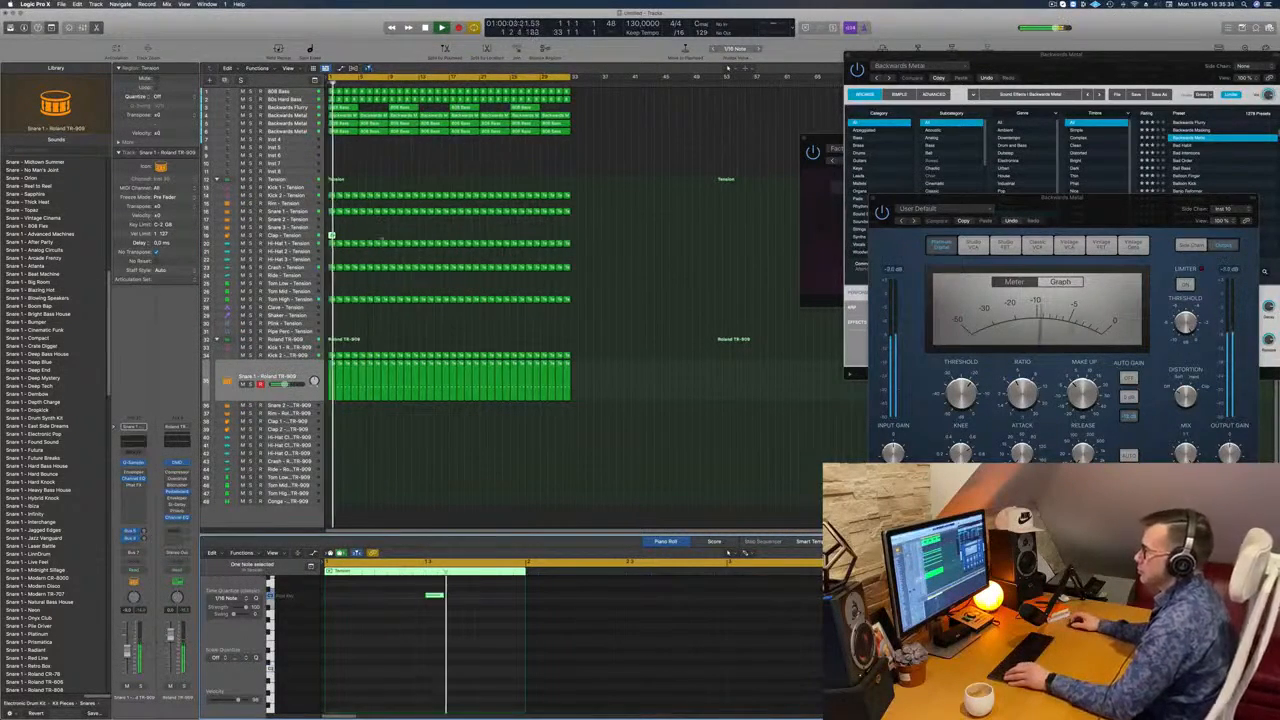
scroll(380, 240, "up", 3)
scroll(409, 651, "up", 2)
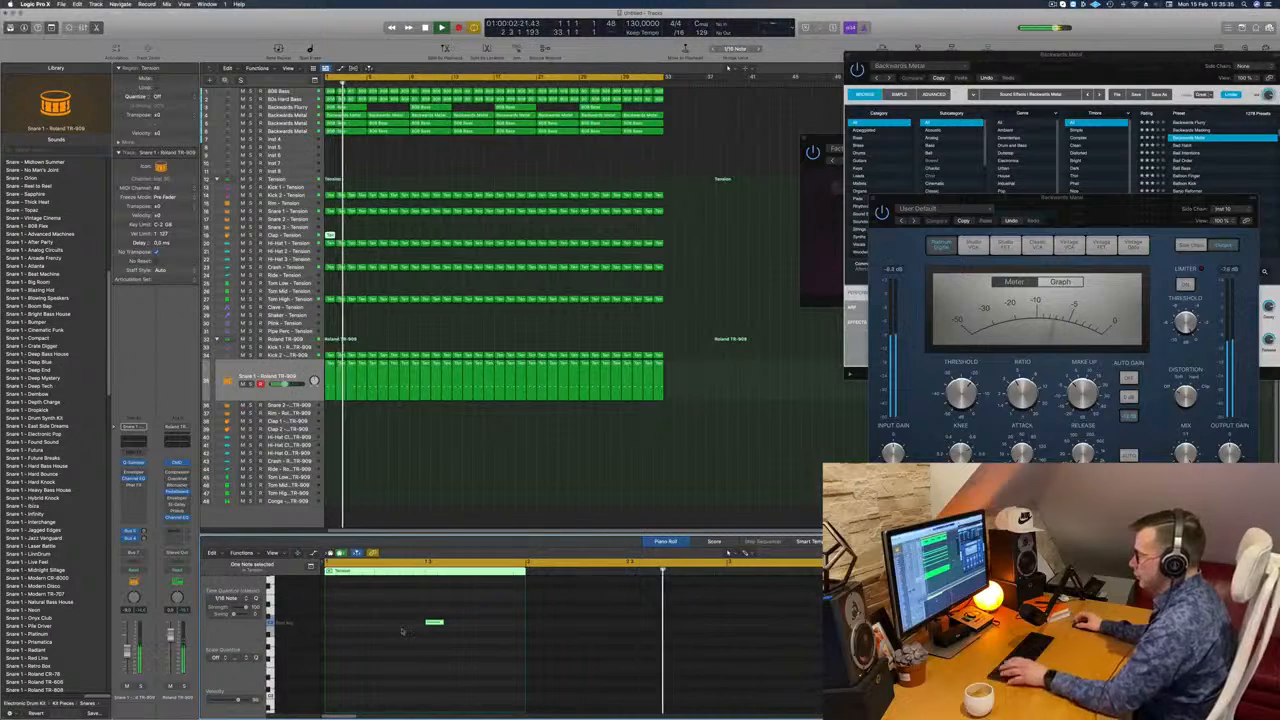
left_click_drag(405, 622, 528, 650)
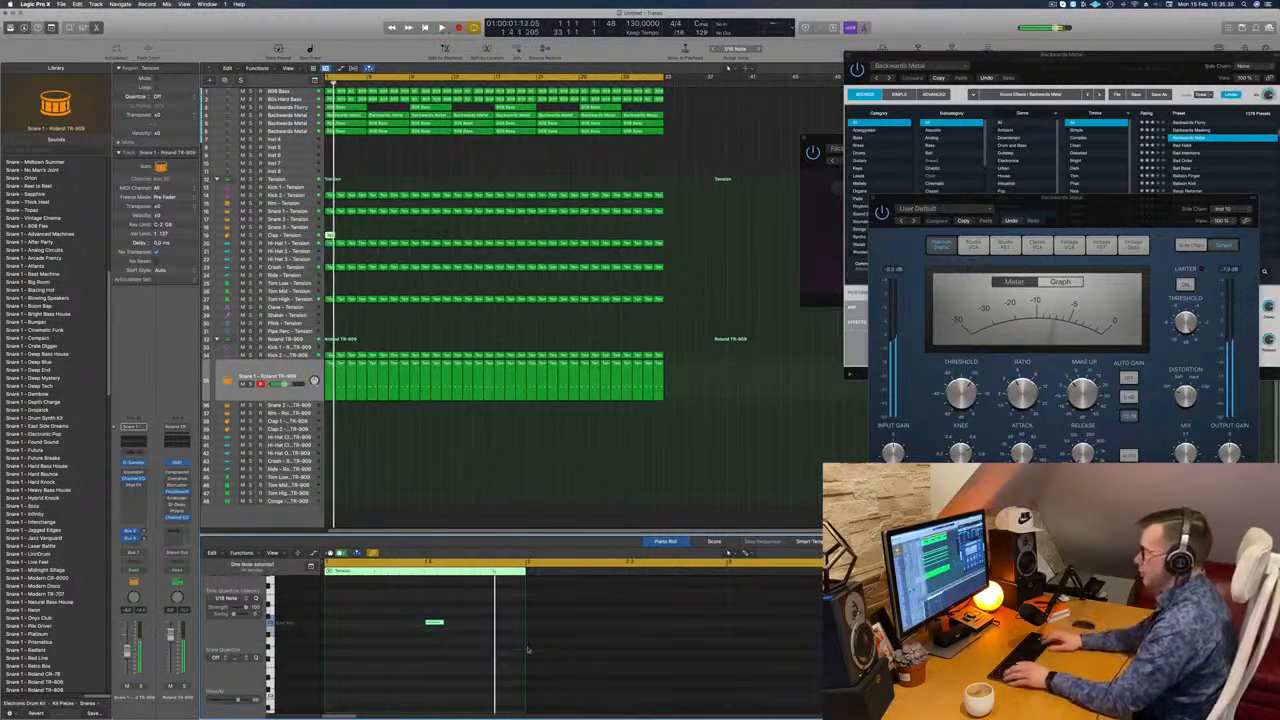
key("alt+Right")
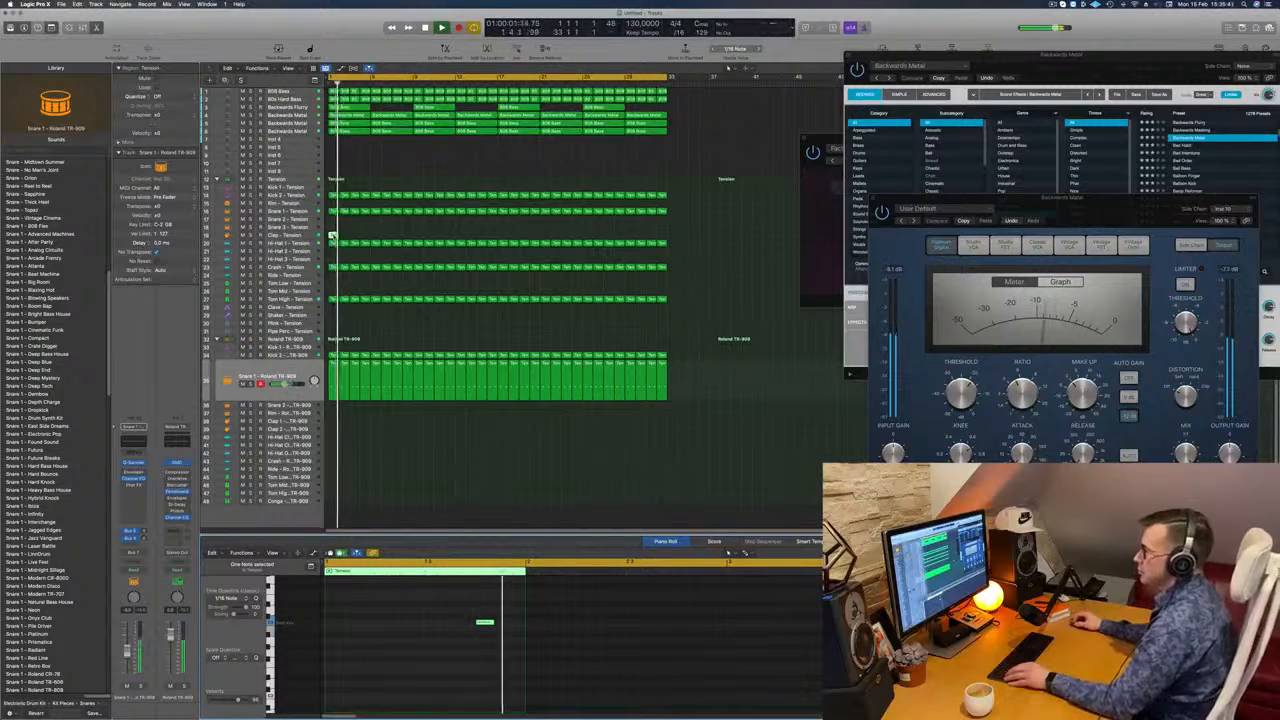
- Copy the clap region repeatedly along the Clap - Tension track until it fills all 32 bars, and deselect everything
left_click_drag(333, 237, 418, 241)
key("super+z")
key("space")
key("space")
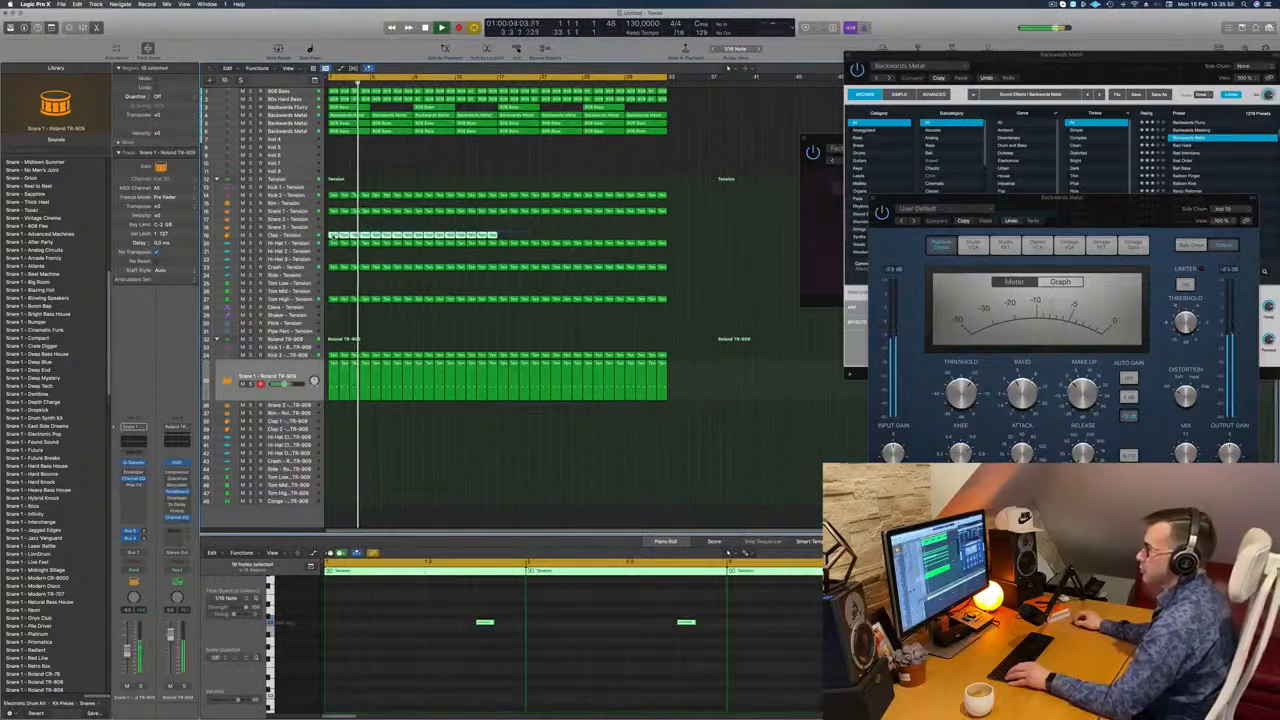
left_click_drag(332, 237, 503, 238)
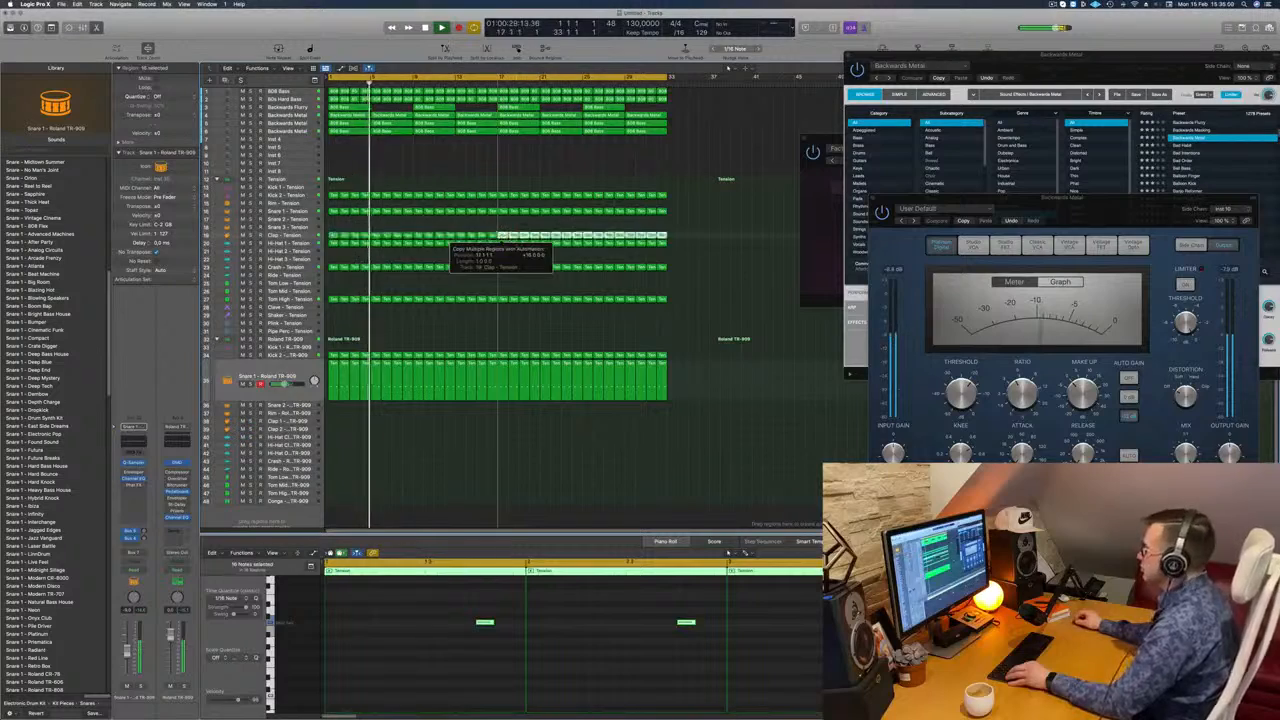
scroll(472, 229, "down", 3)
left_click(413, 324)
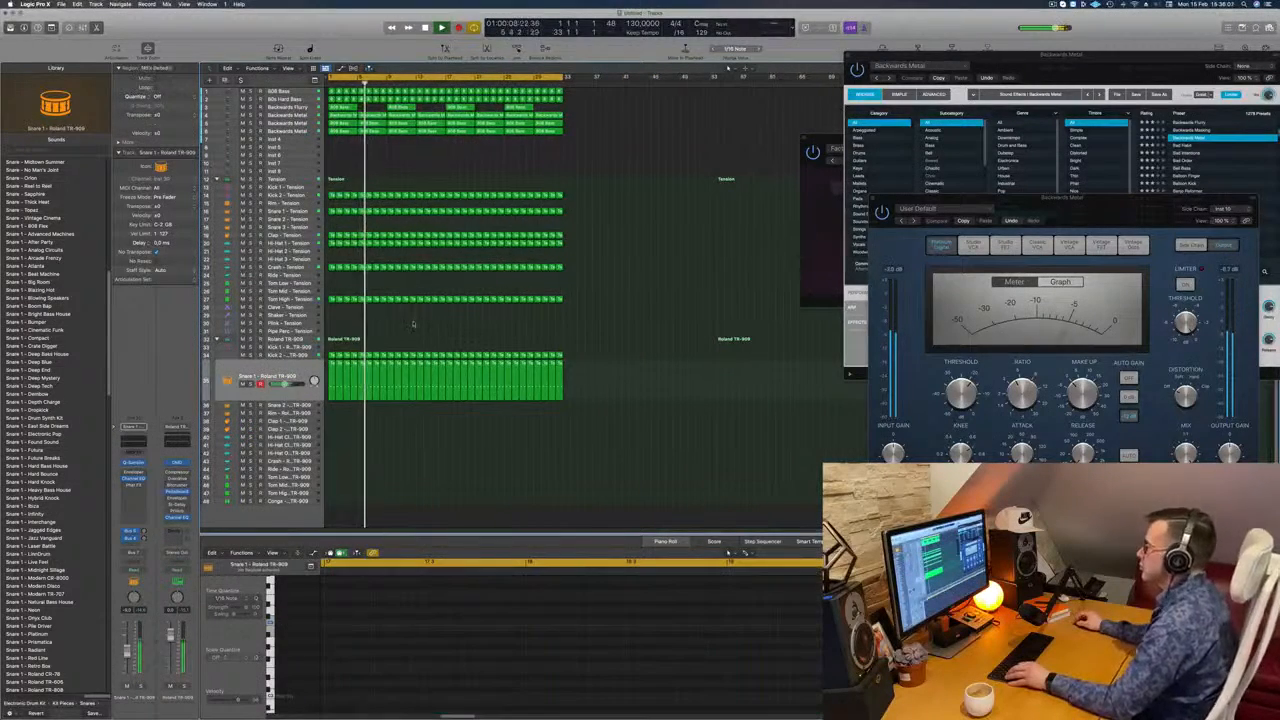
scroll(420, 327, "down", 1)
scroll(420, 327, "up", 1)
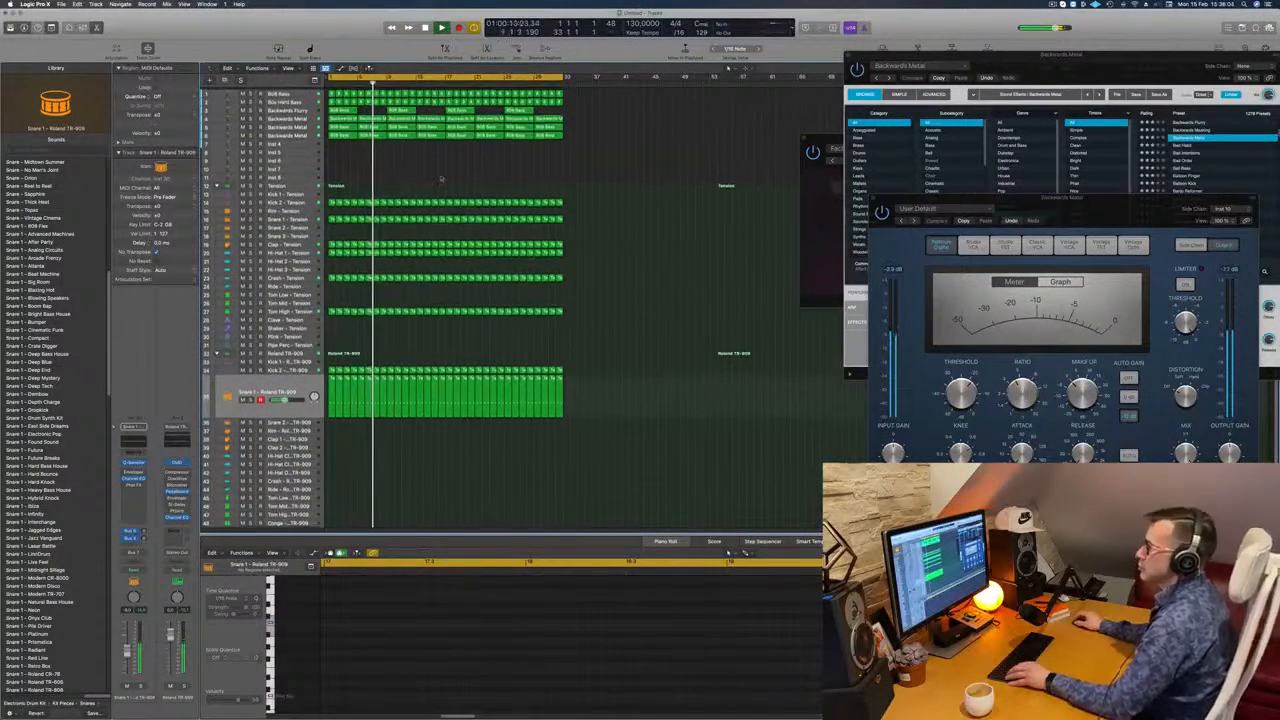